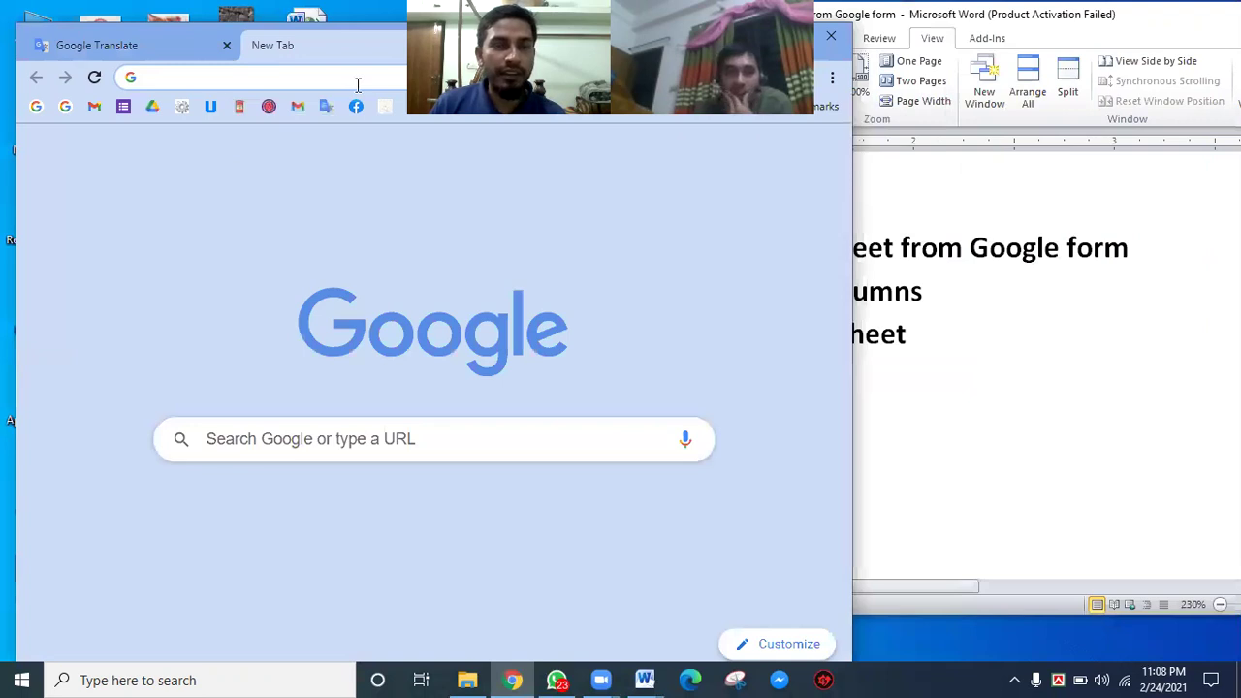
- Go to Google Drive and open the google form questions folder in My Drive
click(152, 108)
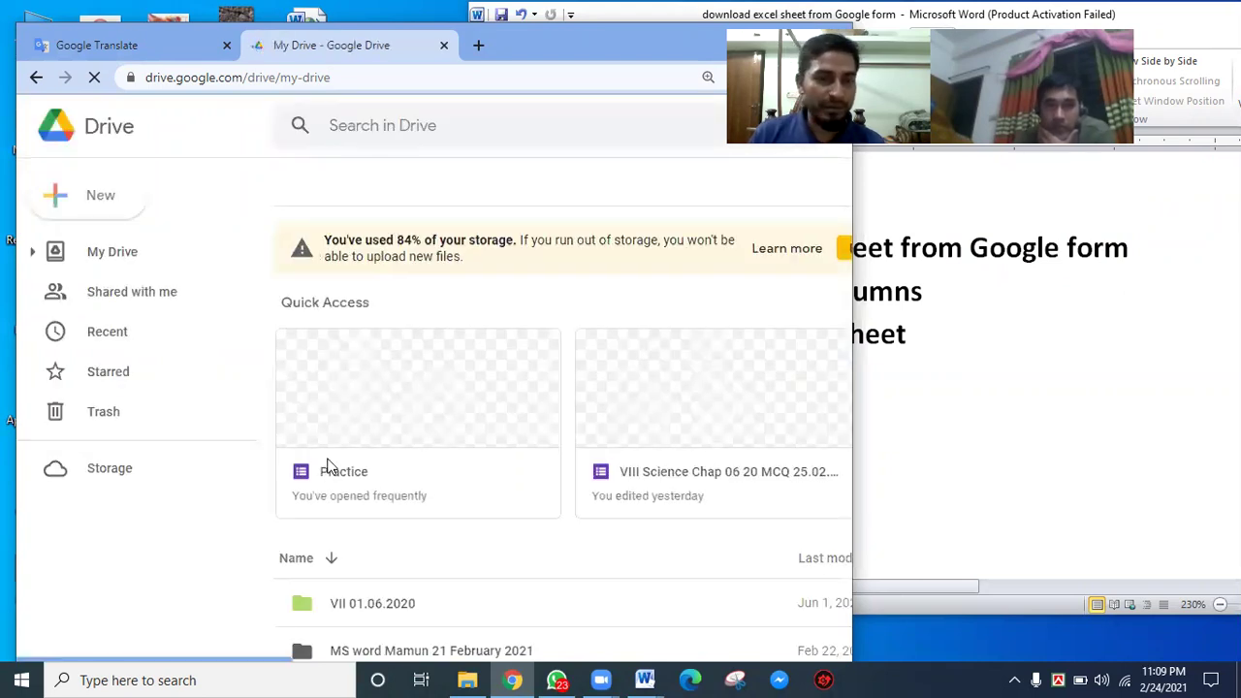
scroll(339, 456, down, 5)
scroll(348, 439, up, 2)
click(395, 621)
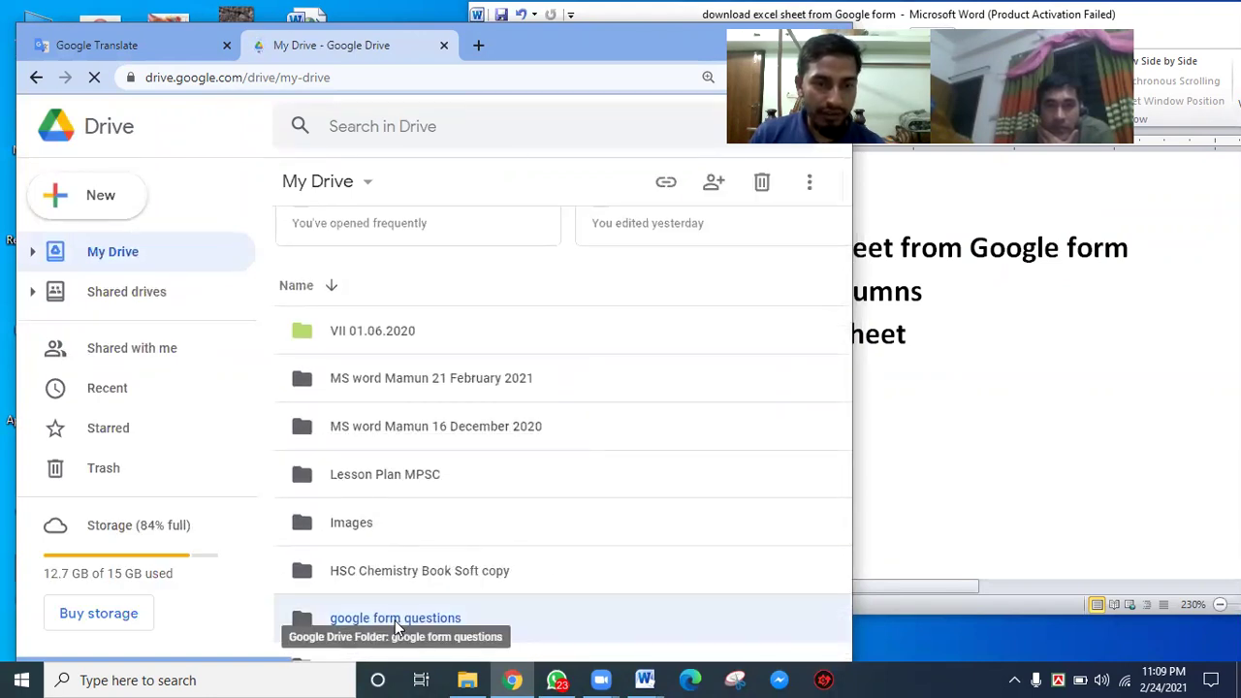
double_click(395, 621)
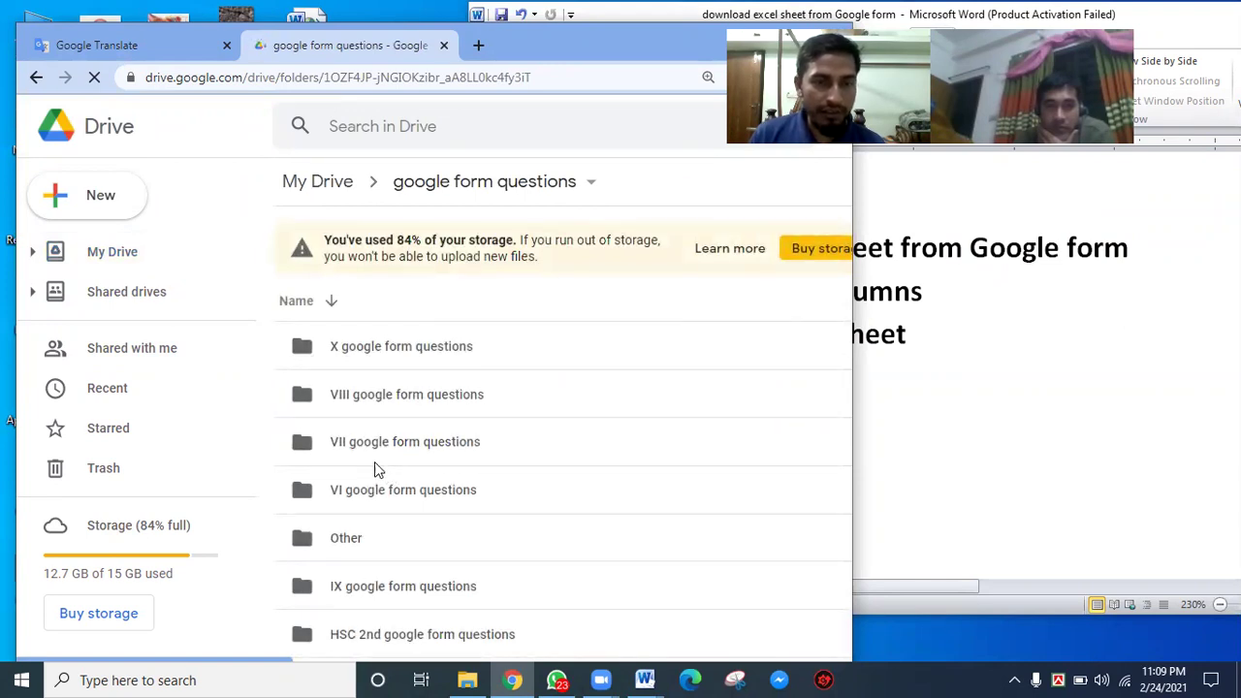
- Open the X google form questions subfolder
scroll(377, 466, down, 1)
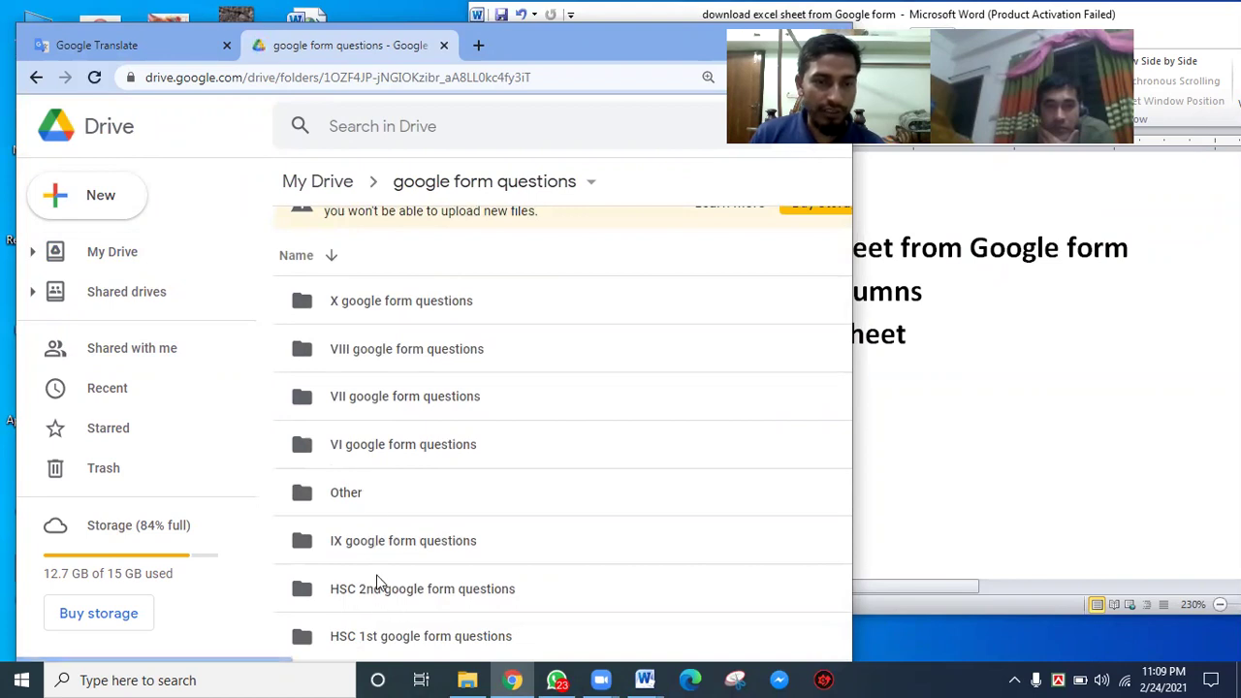
click(366, 472)
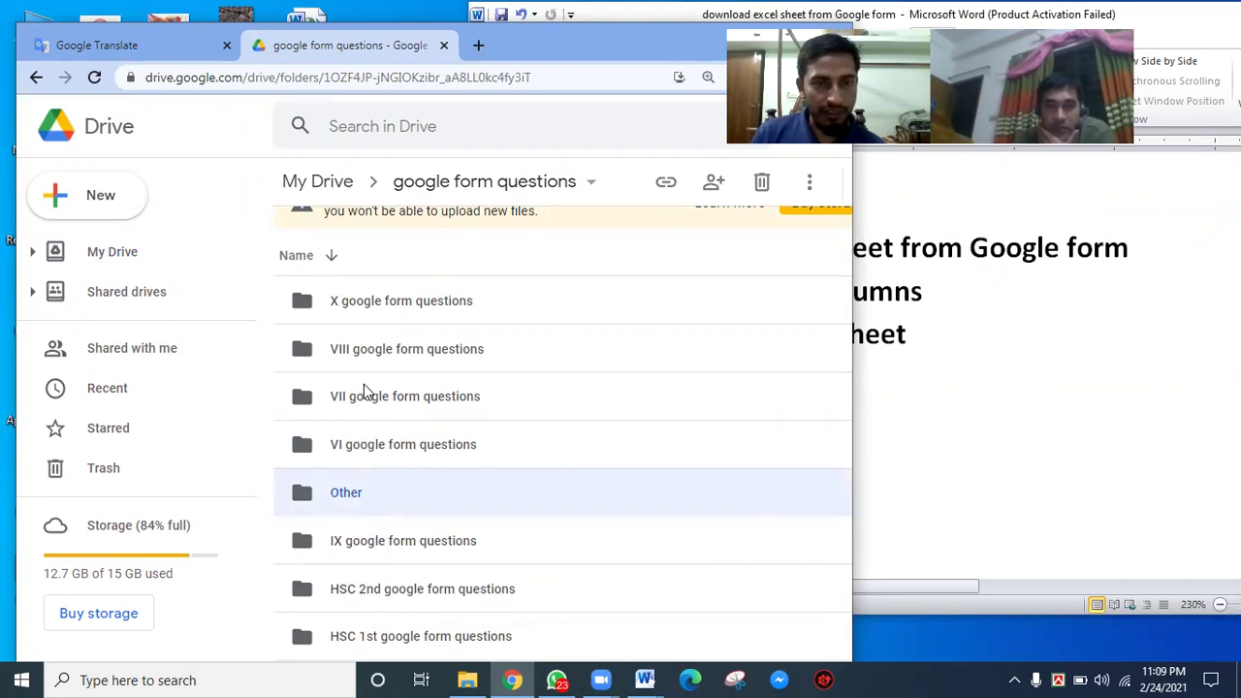
double_click(365, 298)
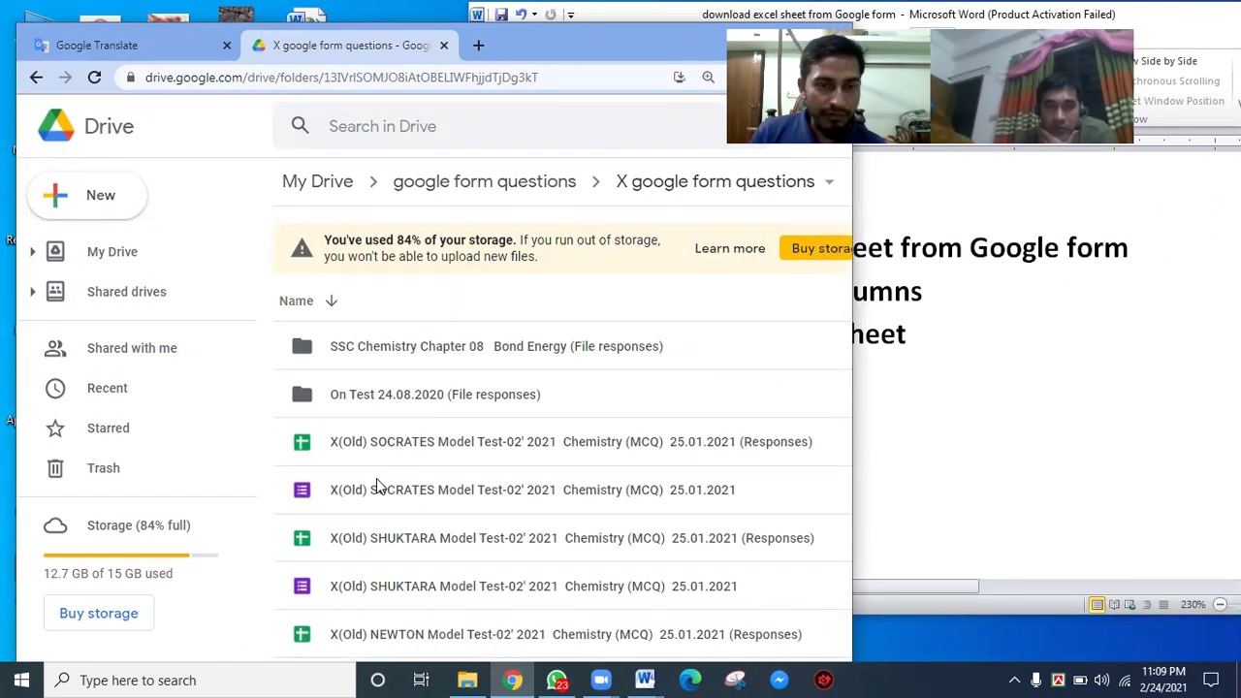
- Open the forms B Model Test- 01' 2020 Ten Chemistry (MCQ) and SSC Chemistry Chap 03 Mock Test 11.02.2021 from the folder
scroll(378, 485, down, 8)
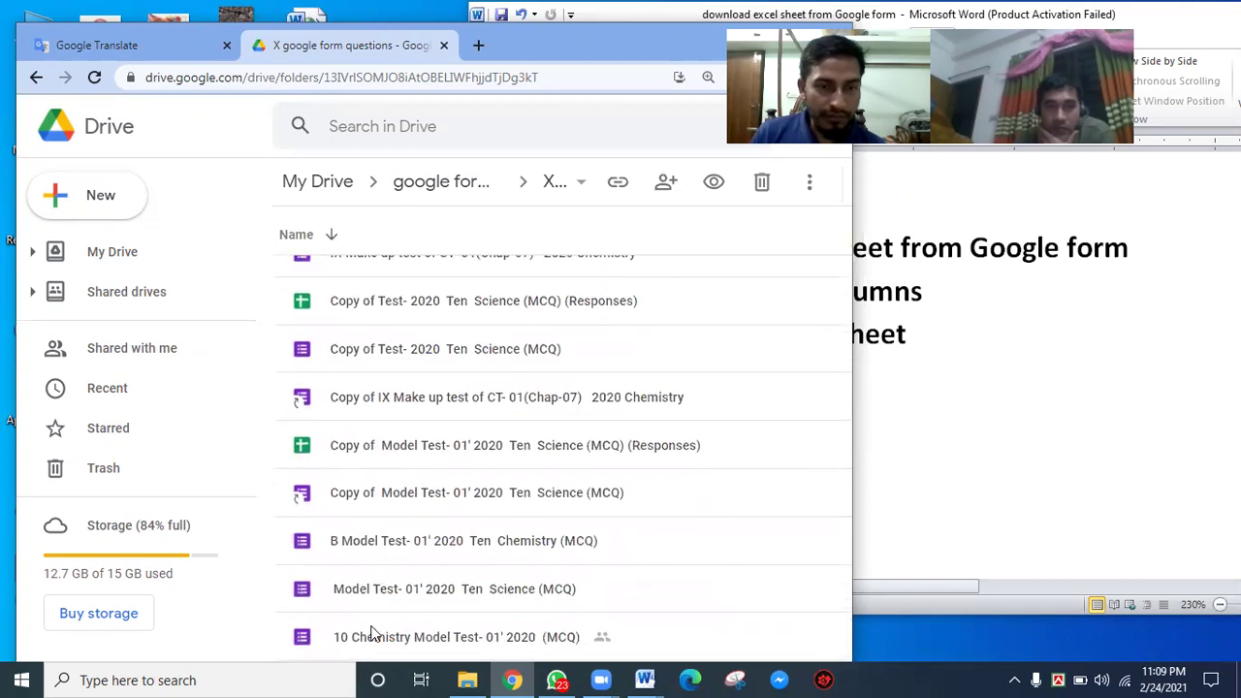
double_click(401, 548)
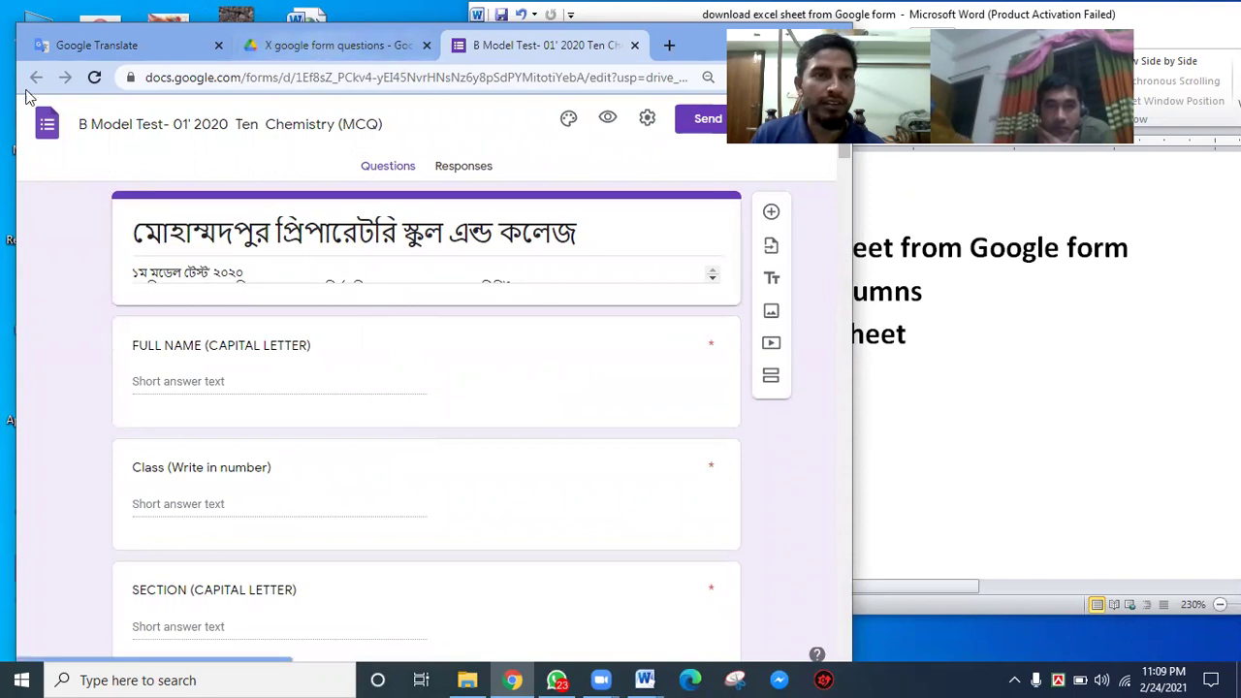
click(316, 45)
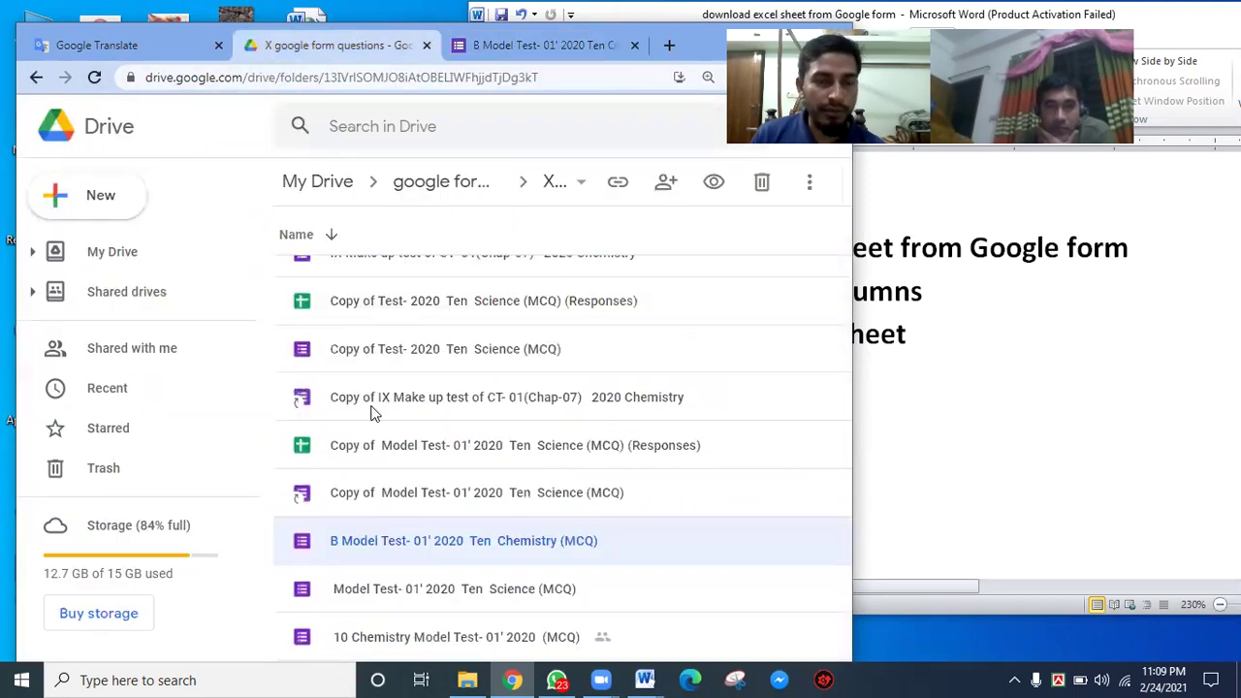
scroll(417, 465, up, 1)
scroll(417, 466, up, 3)
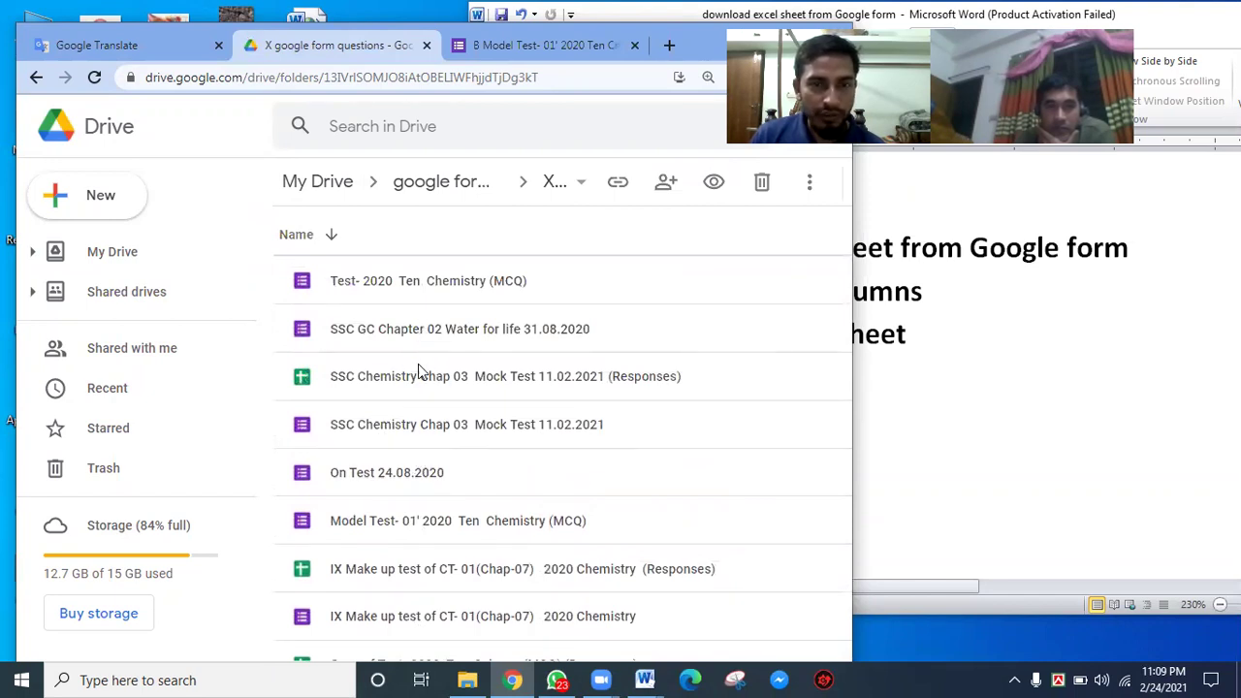
double_click(431, 424)
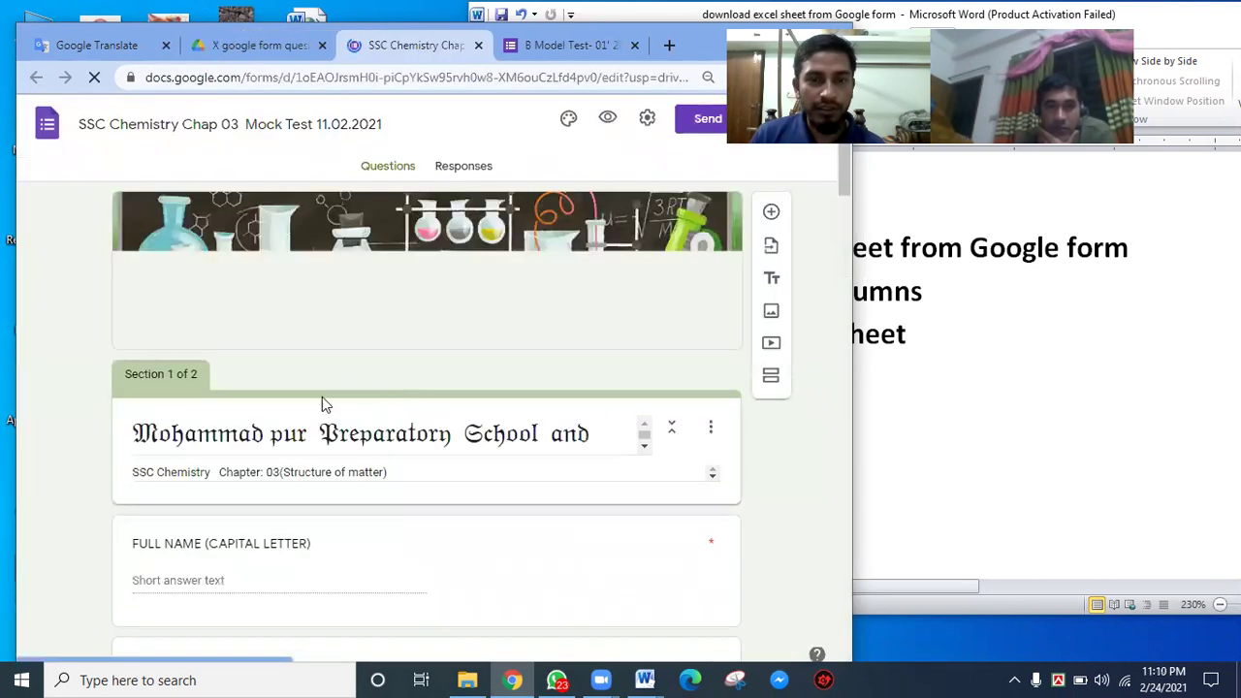
- Return to the Drive folder, open the IX Make up test of CT- 01(Chap-07) 2020 Chemistry form and skim its questions
click(241, 45)
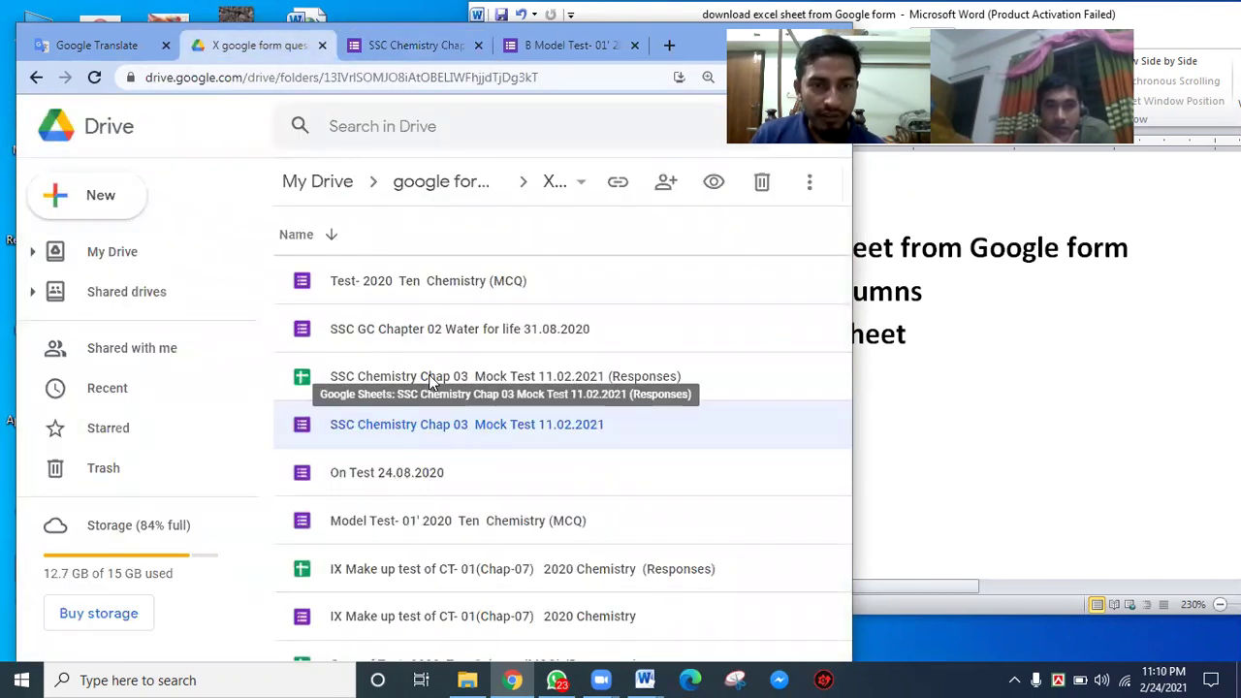
click(432, 535)
click(431, 568)
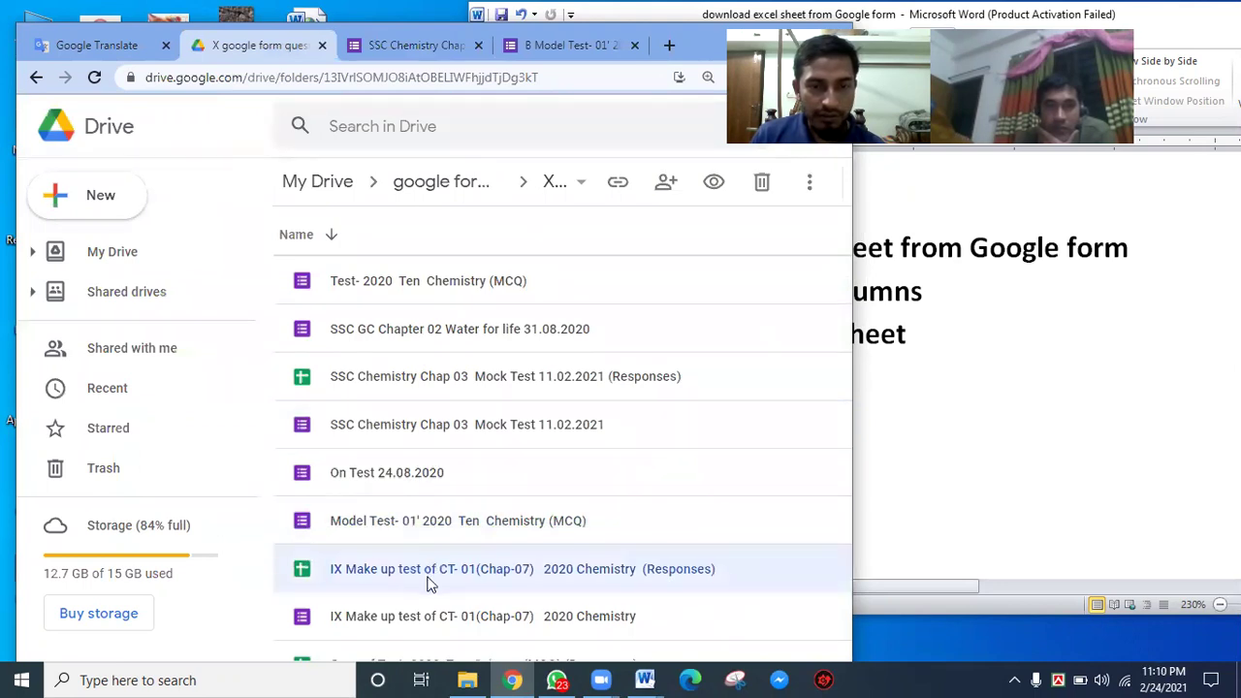
scroll(432, 580, down, 2)
click(443, 436)
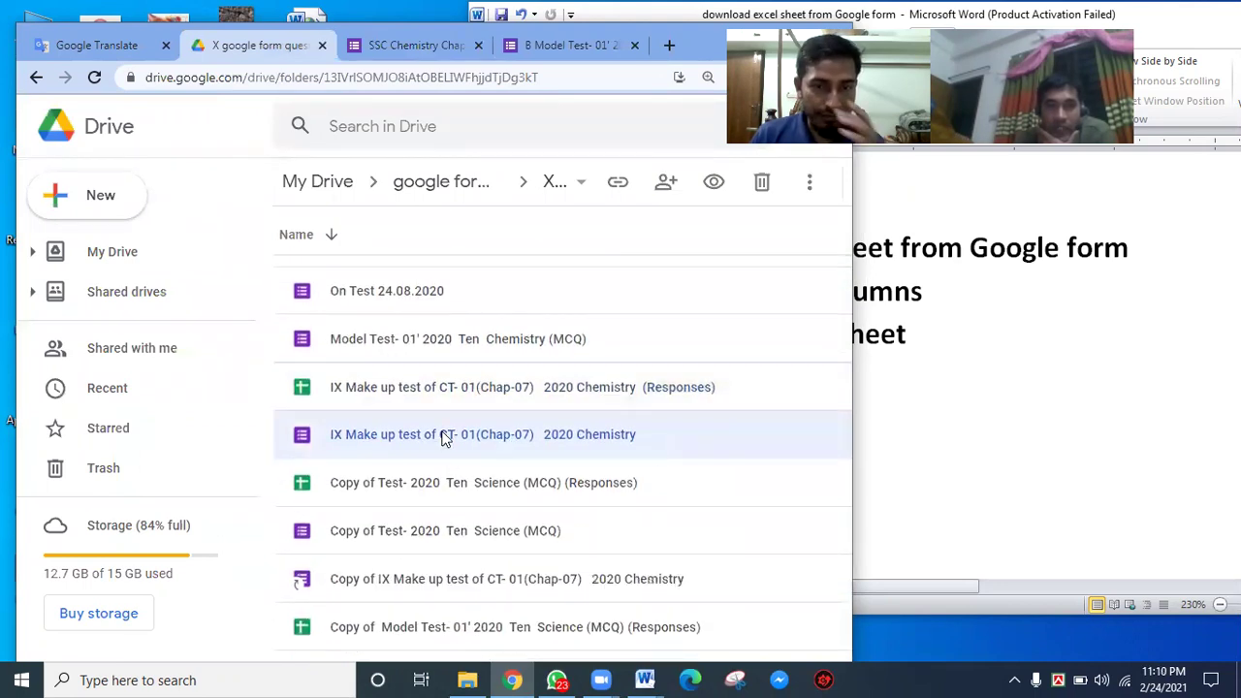
double_click(444, 437)
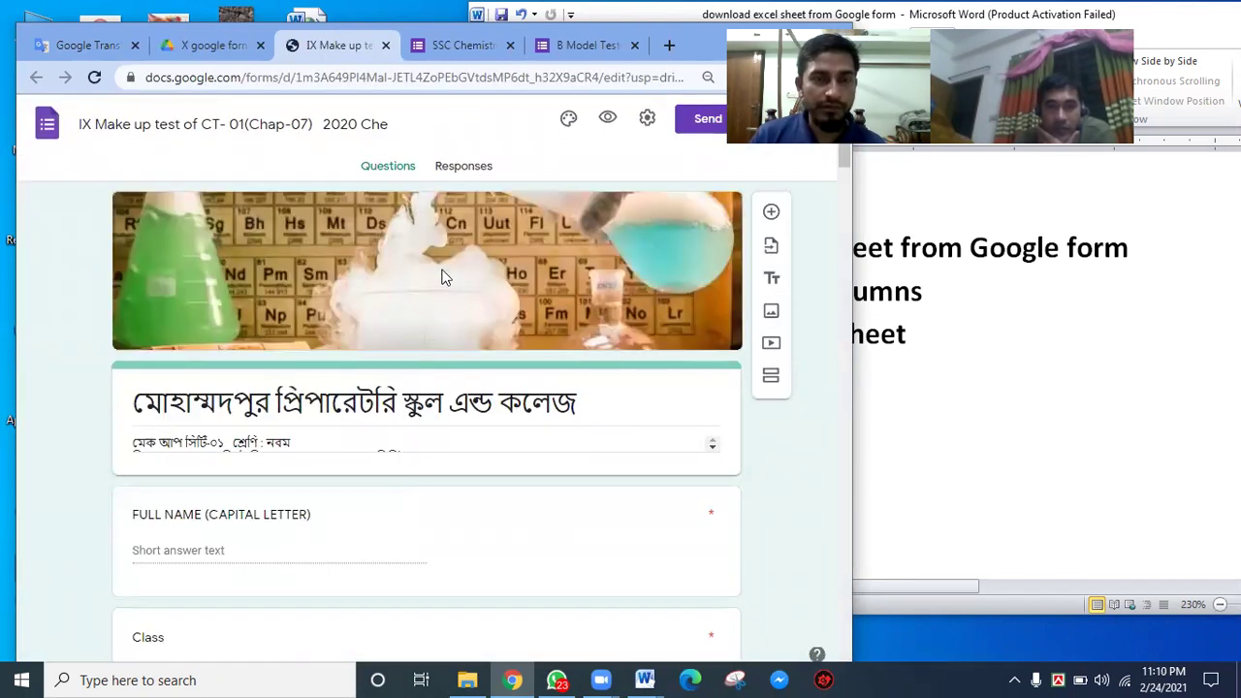
scroll(434, 293, down, 5)
scroll(433, 323, up, 5)
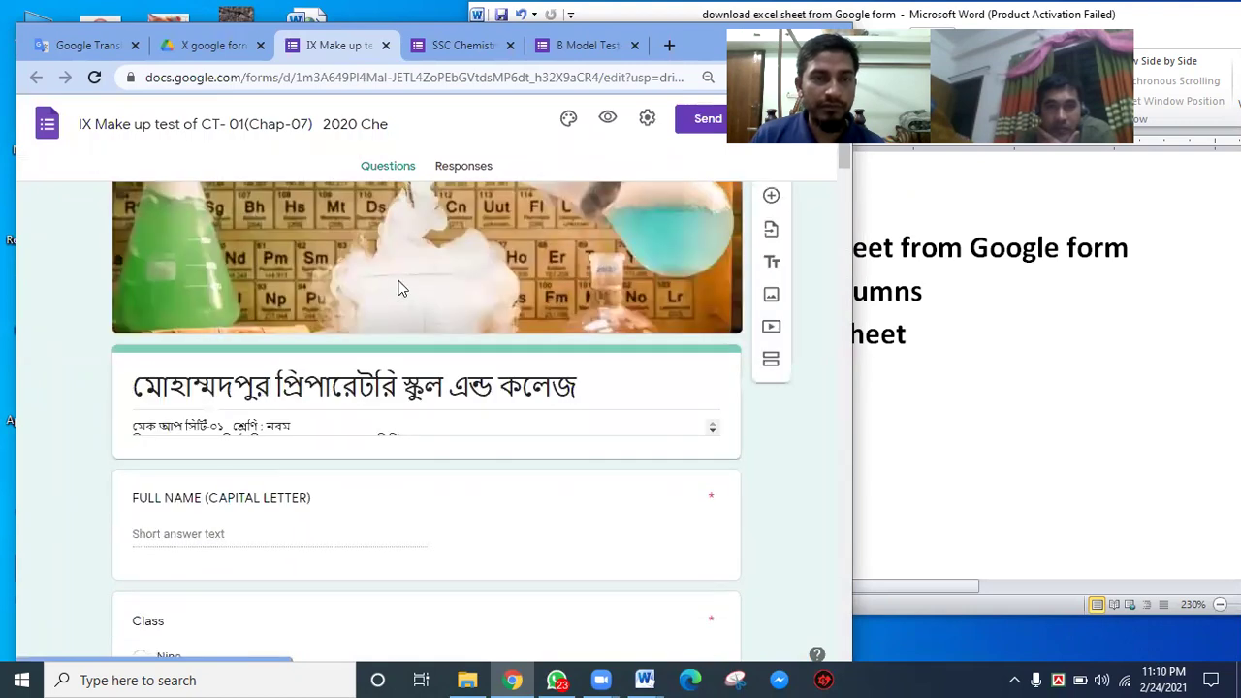
- Go back to the Drive folder, open the X Chemistry Chap 11 Mock Test 10.02.2021 form and look through its questions
click(207, 44)
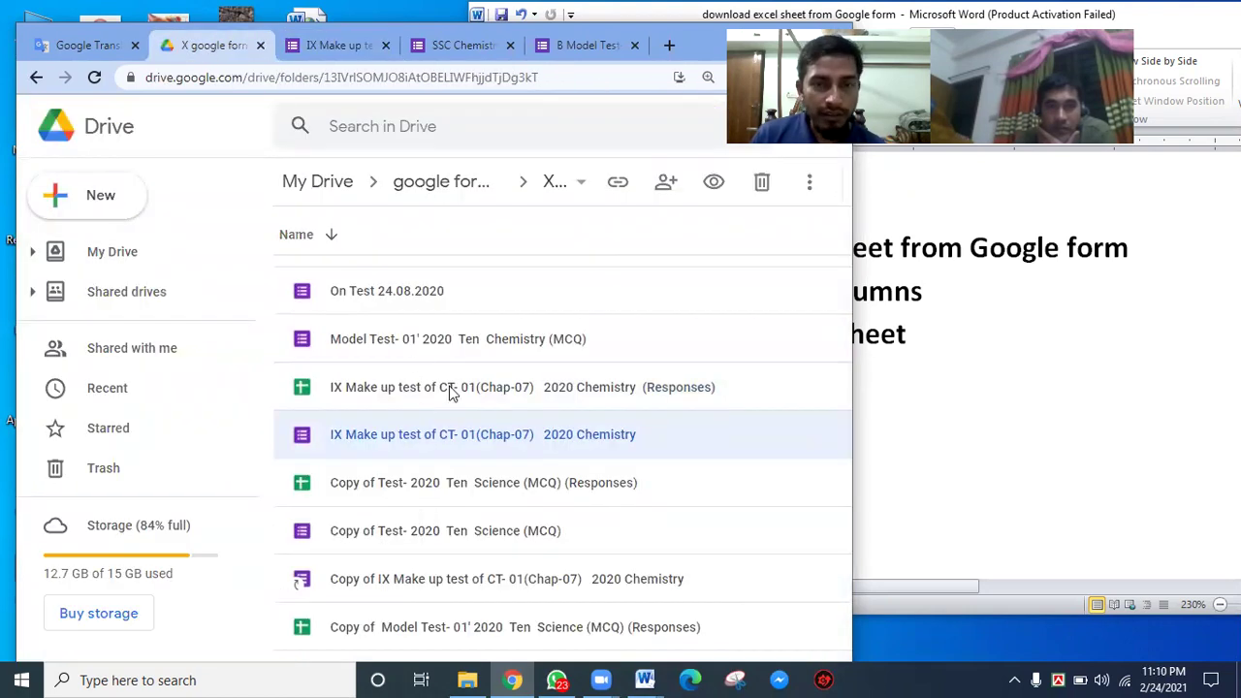
scroll(447, 411, up, 4)
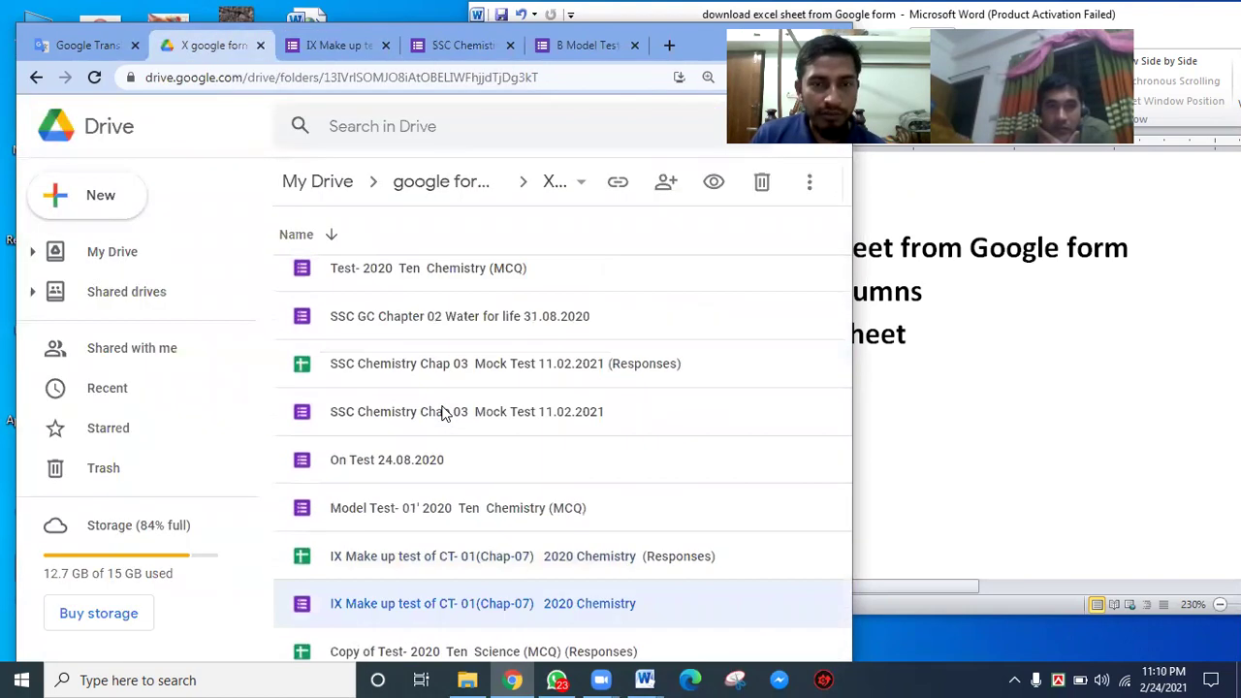
scroll(441, 413, up, 4)
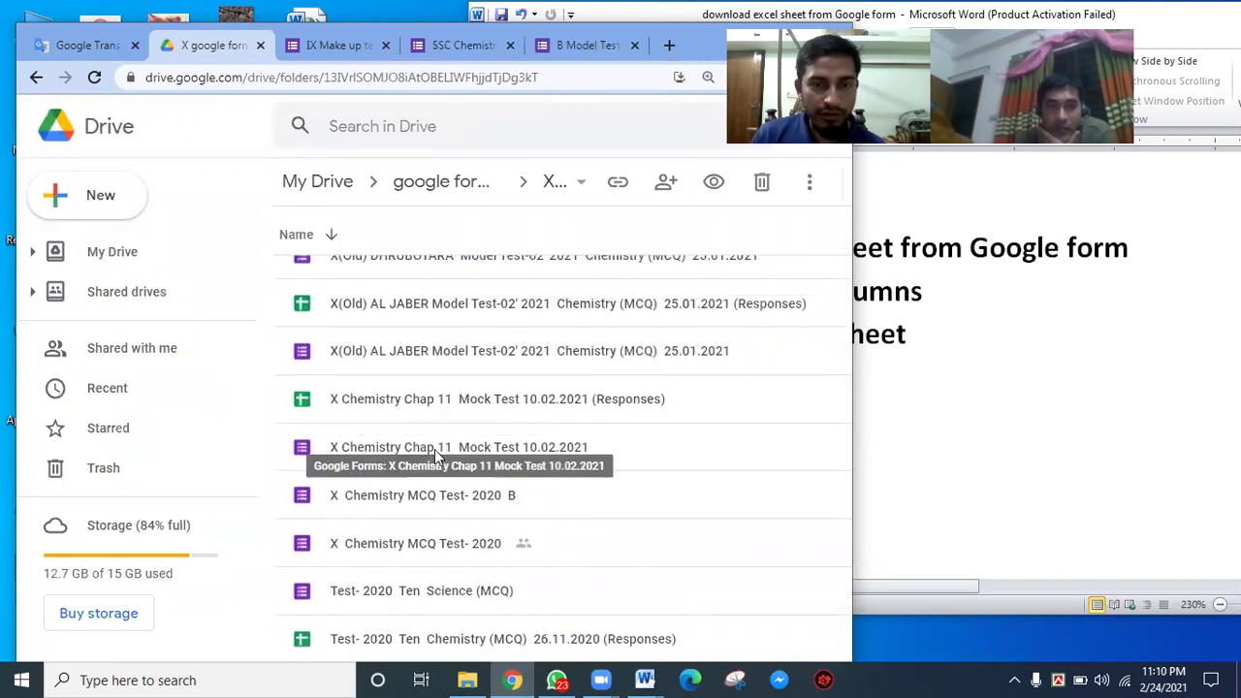
double_click(435, 449)
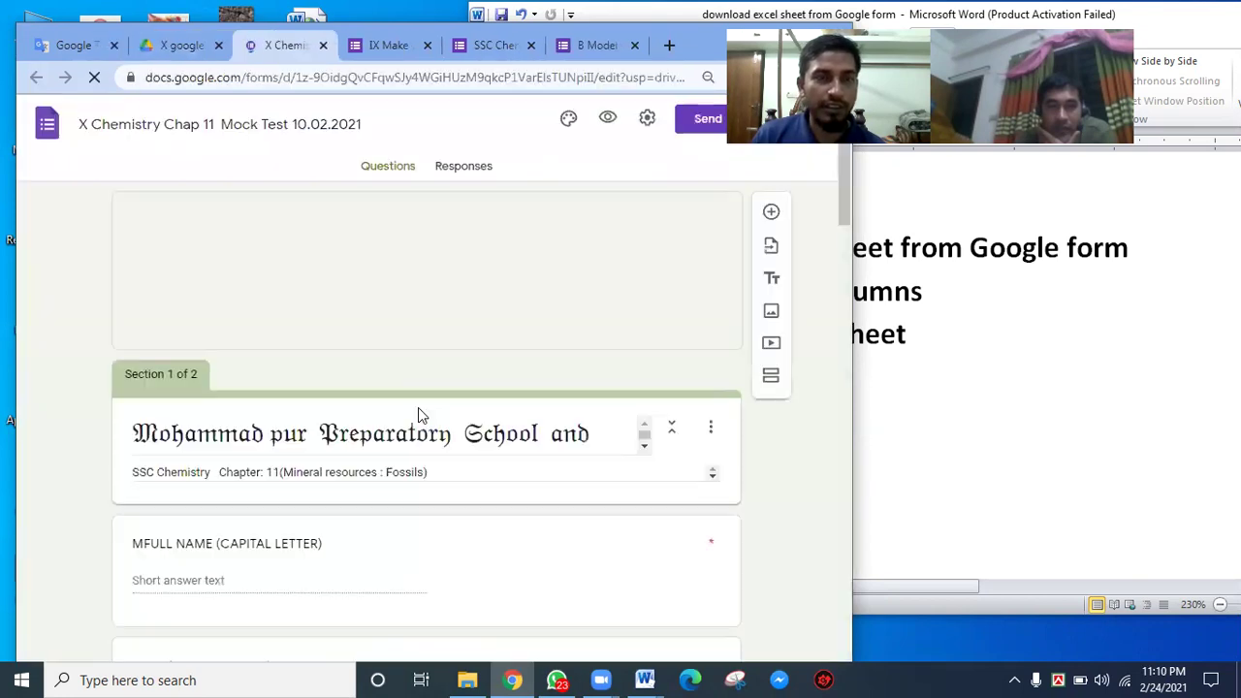
scroll(437, 467, down, 3)
scroll(438, 460, down, 1)
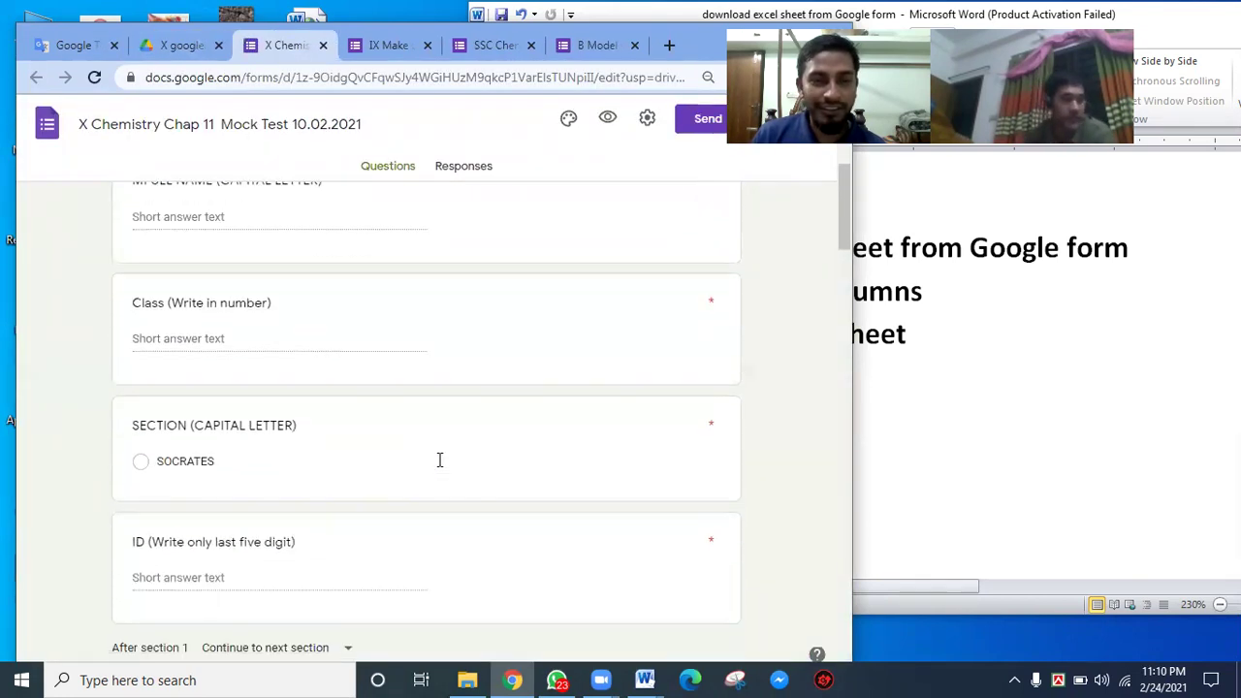
- Show the form's responses and turn on accepting responses
scroll(438, 459, up, 4)
click(463, 171)
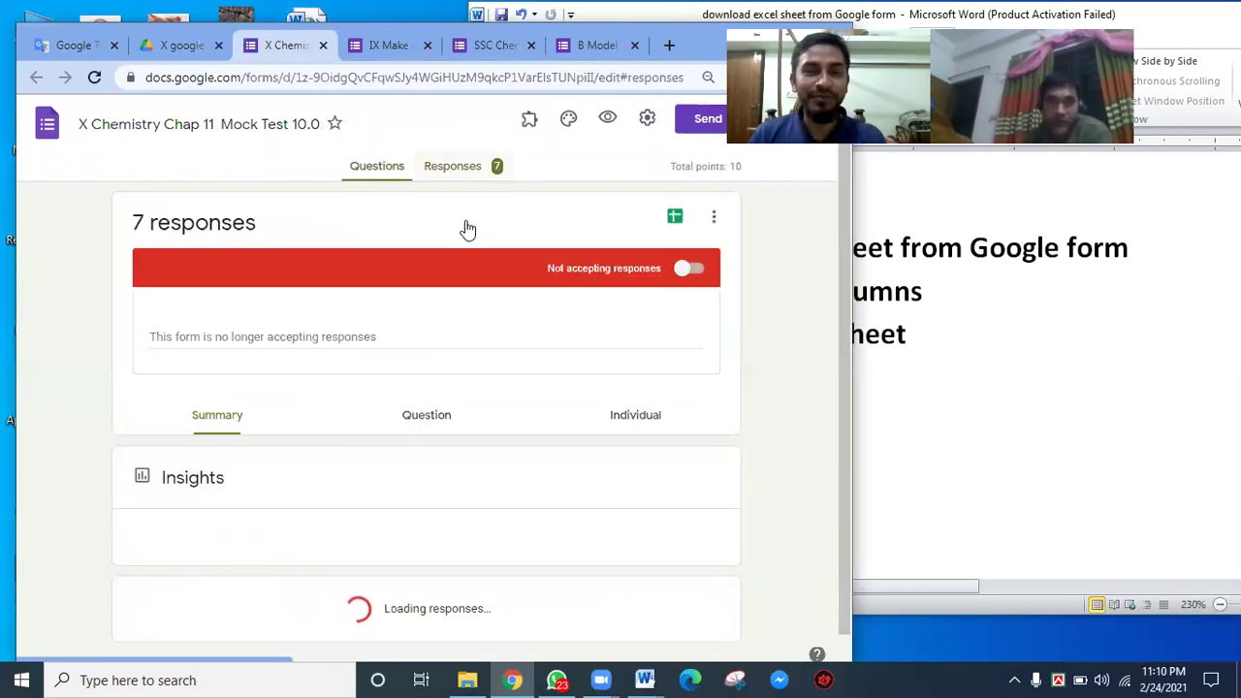
click(691, 269)
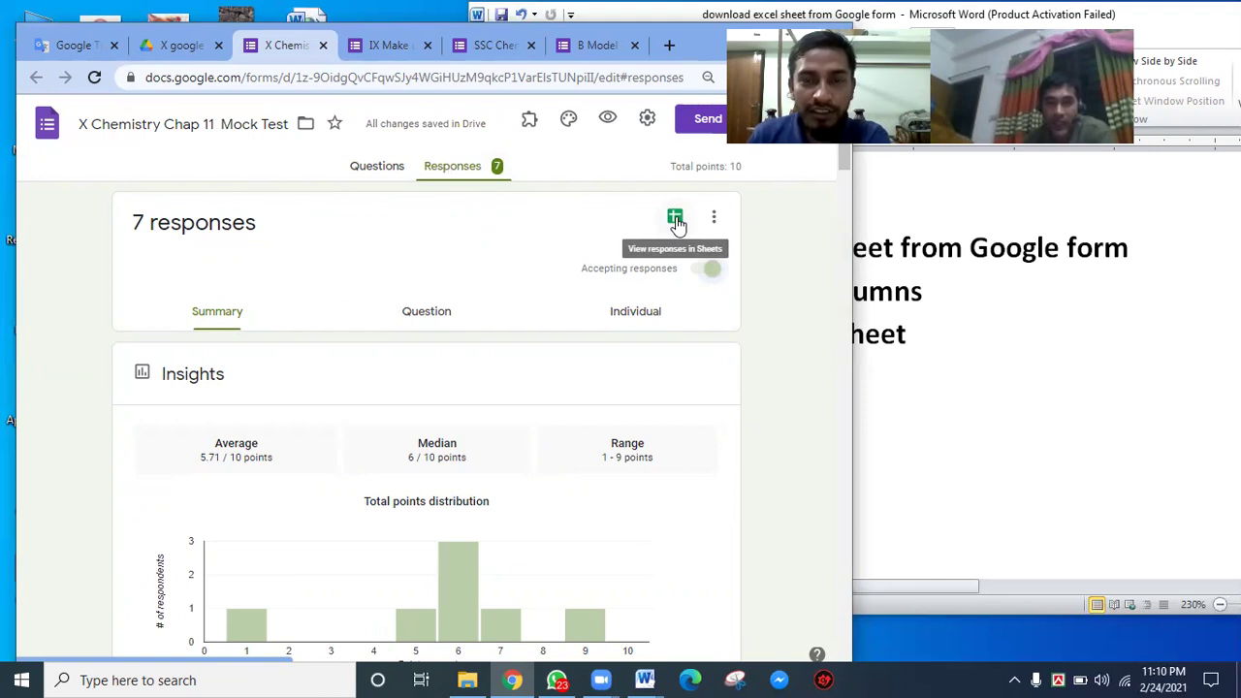
- View the form's responses in Sheets and download the spreadsheet as Microsoft Excel (.xlsx)
click(676, 217)
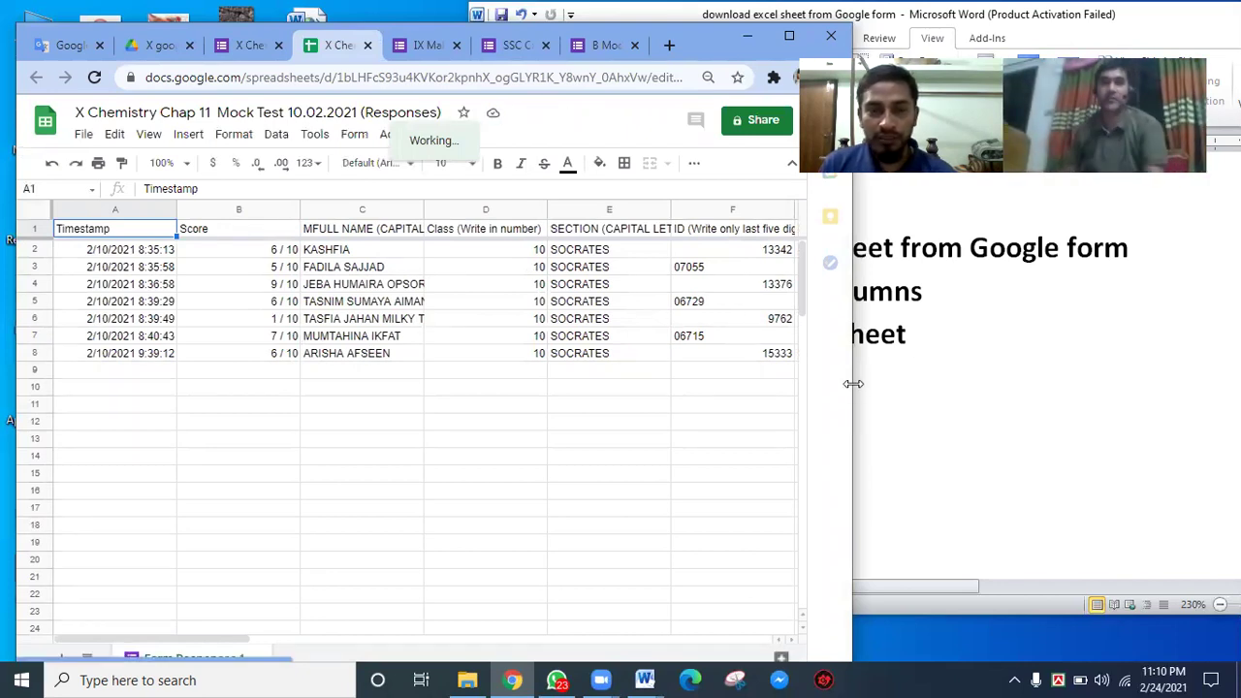
drag(853, 384, 1094, 376)
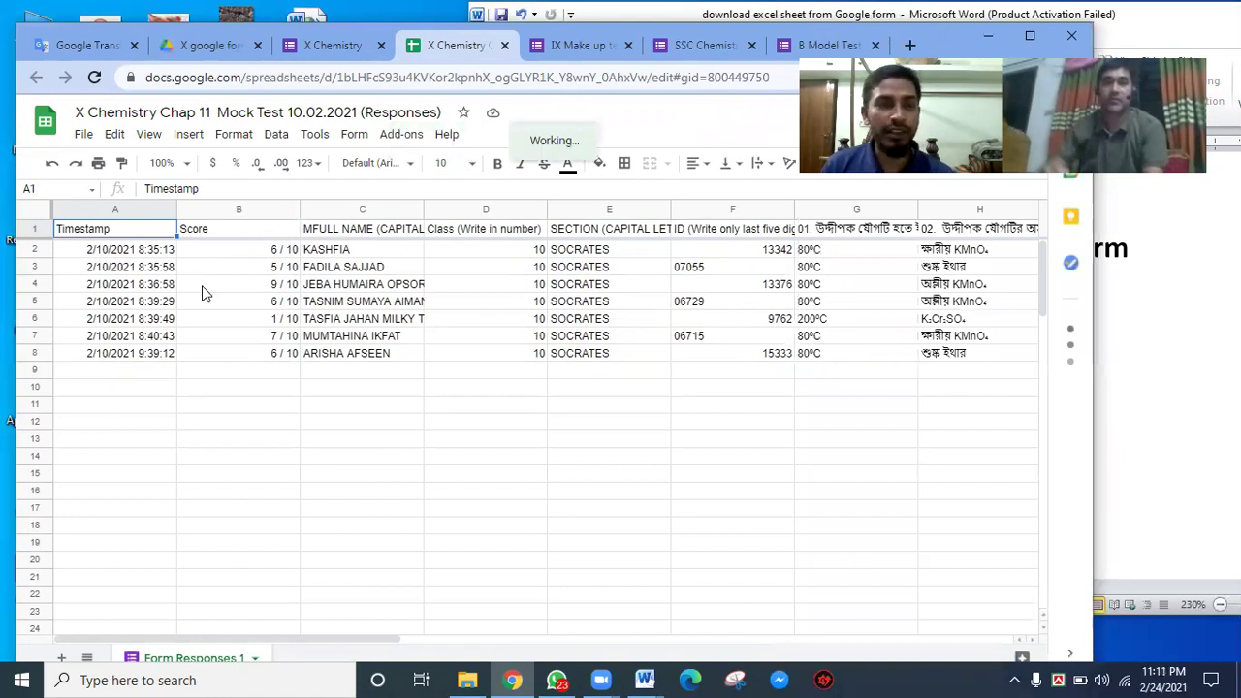
click(83, 135)
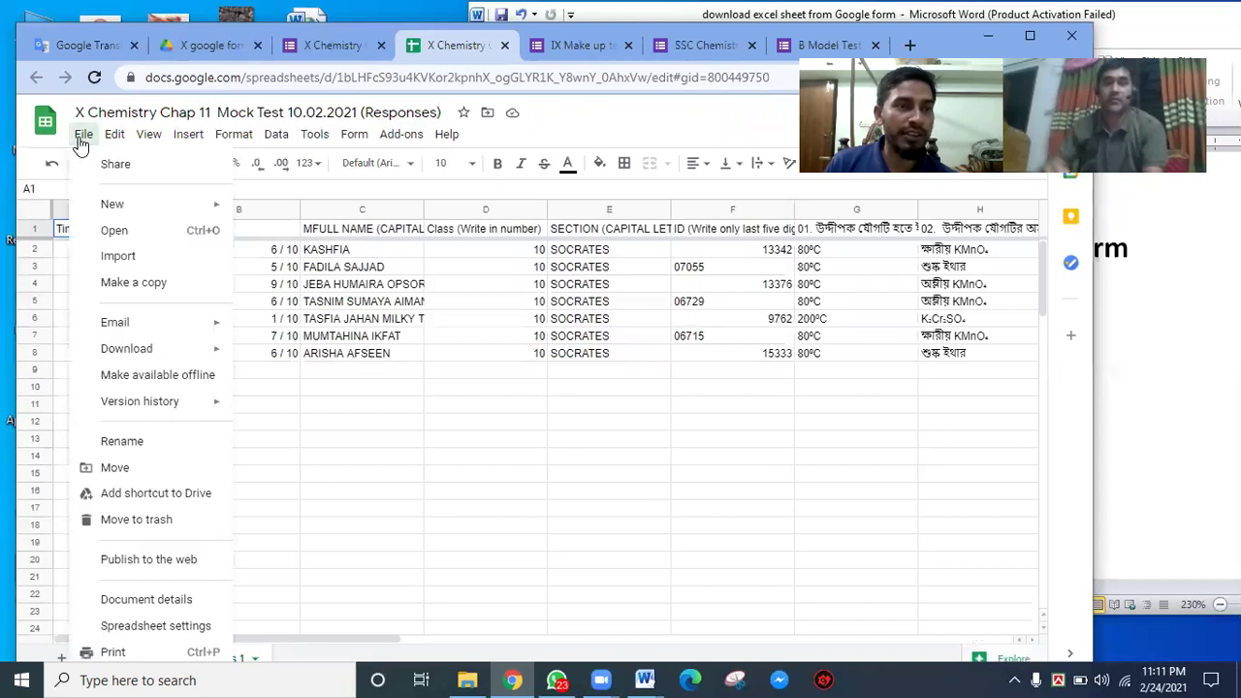
mouse_move(140, 358)
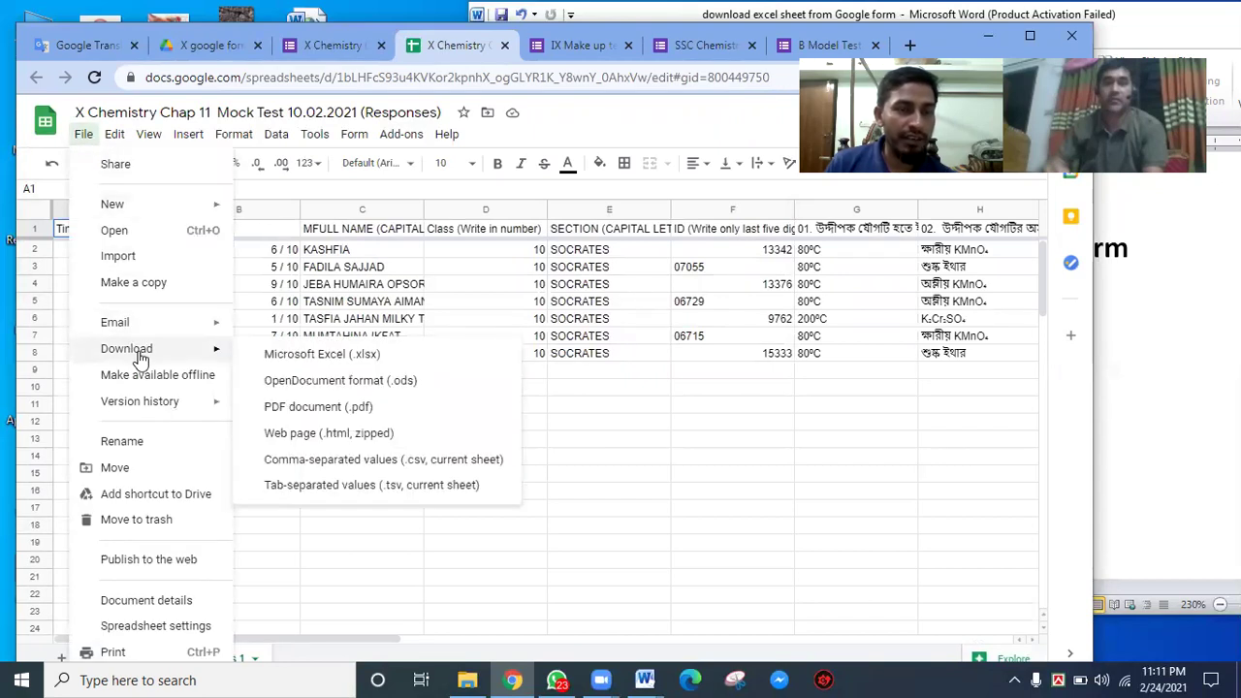
click(301, 357)
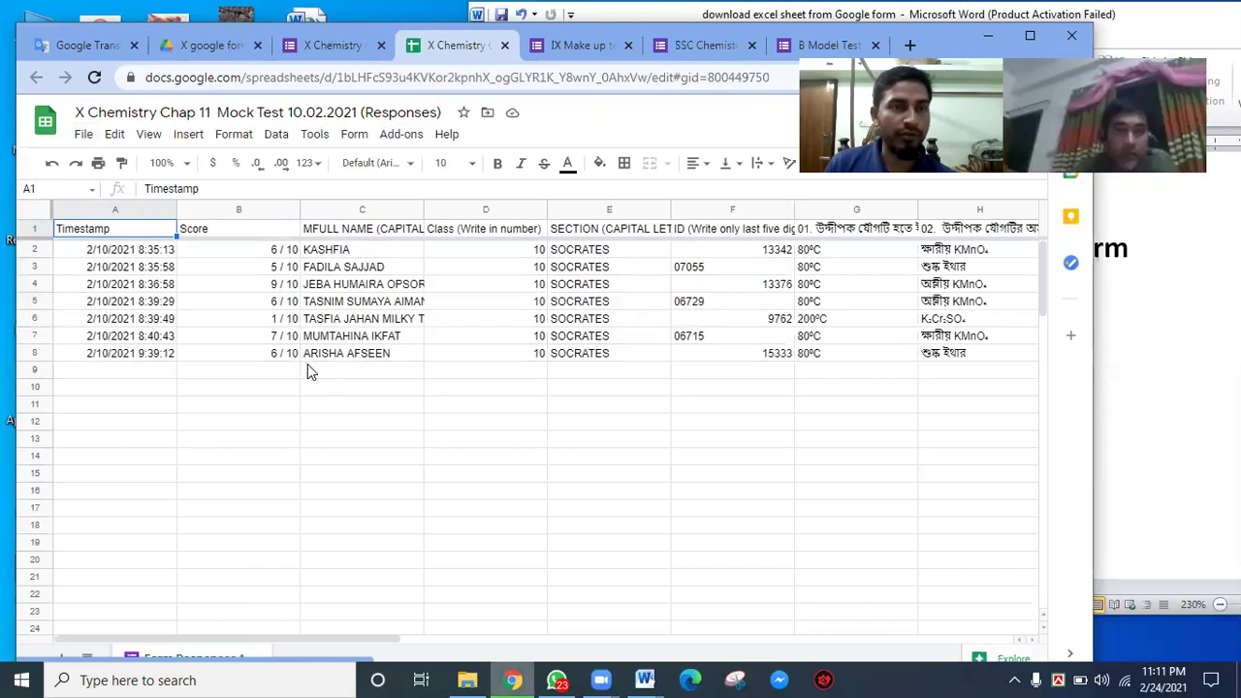
- Open the downloaded responses workbook in Excel from its folder and enable editing
click(205, 645)
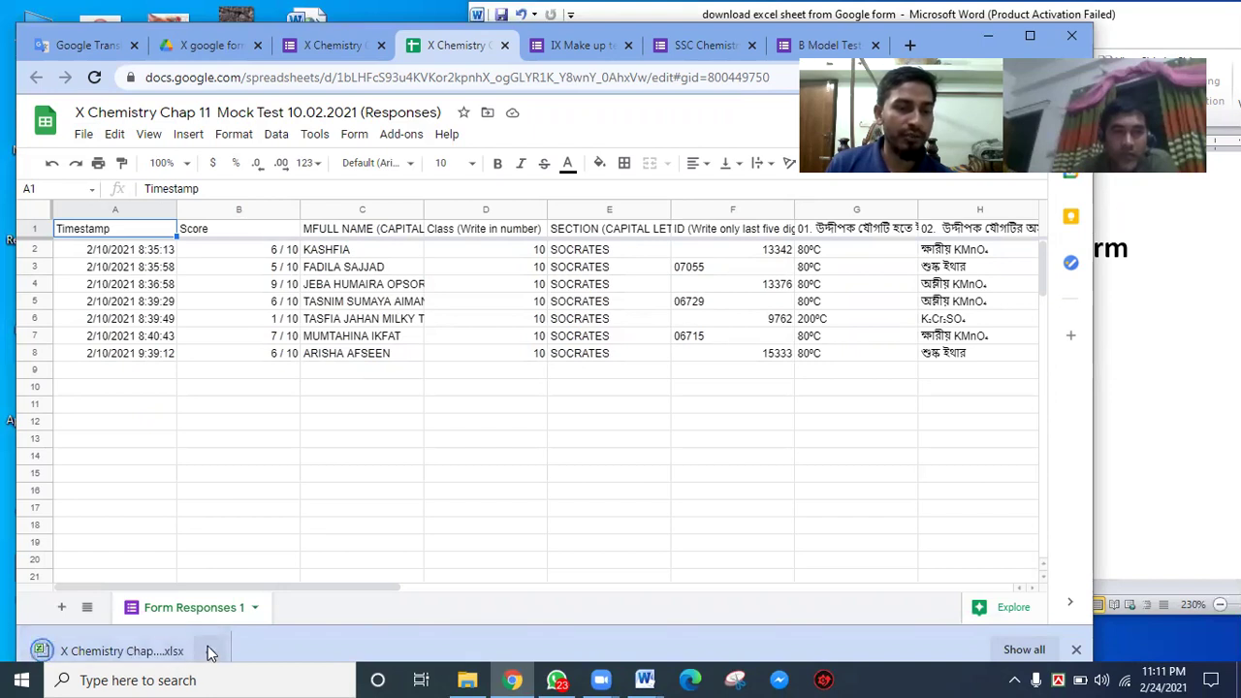
click(209, 652)
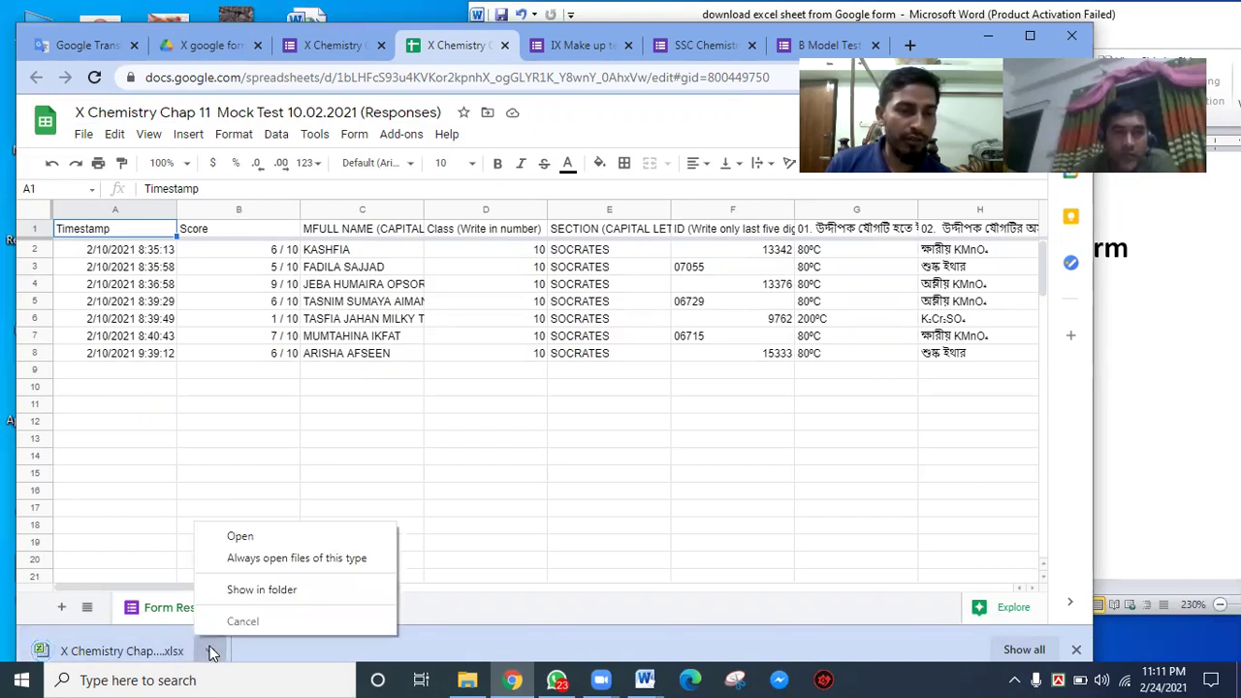
click(248, 592)
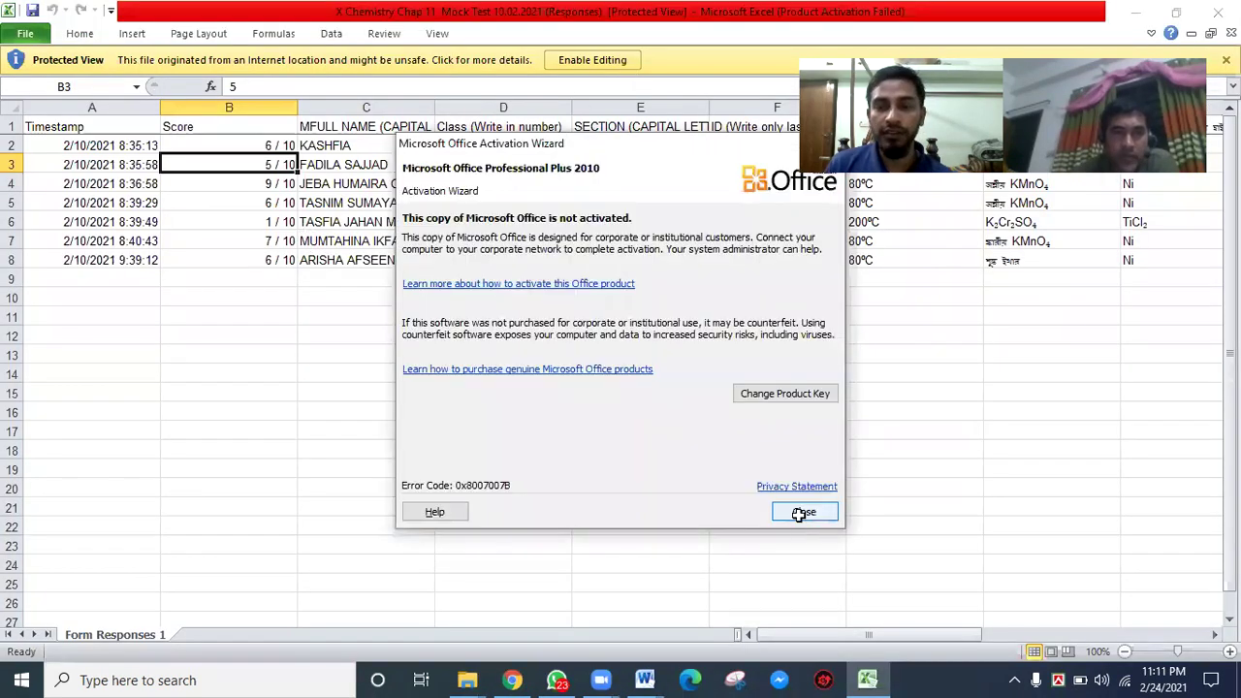
click(605, 60)
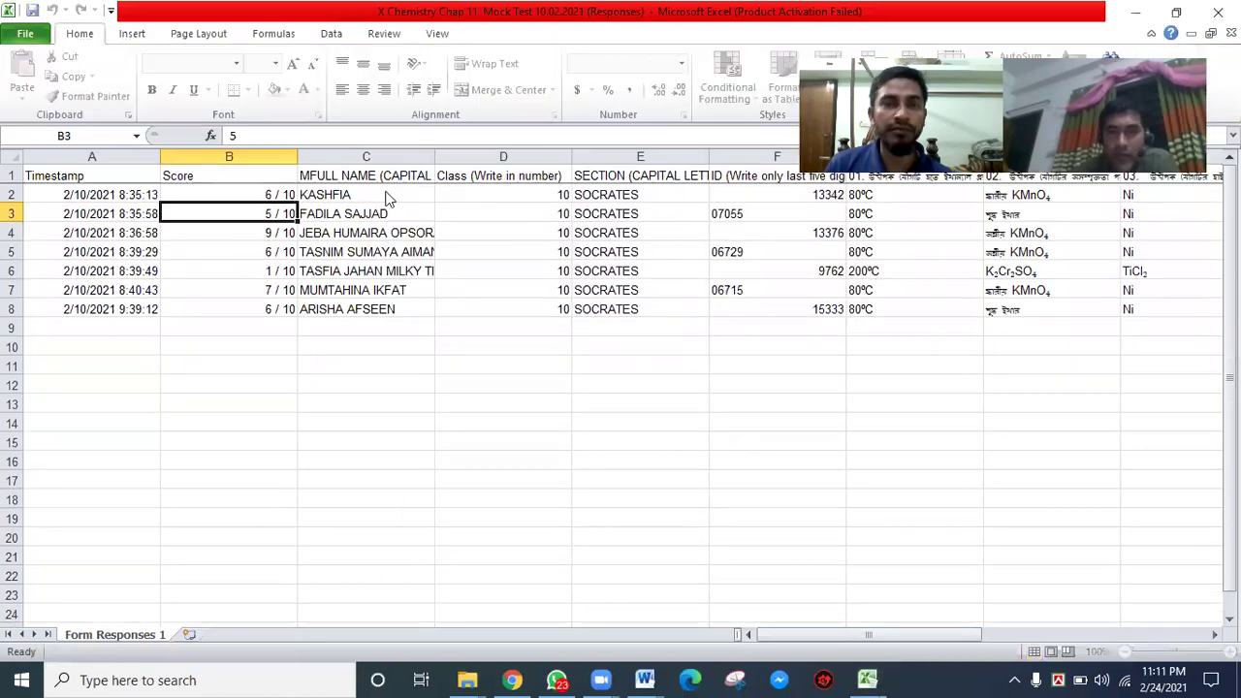
- Highlight the response data in cells B2:G8 to review it, clear the selection and minimize the workbook
click(250, 189)
drag(359, 197, 878, 308)
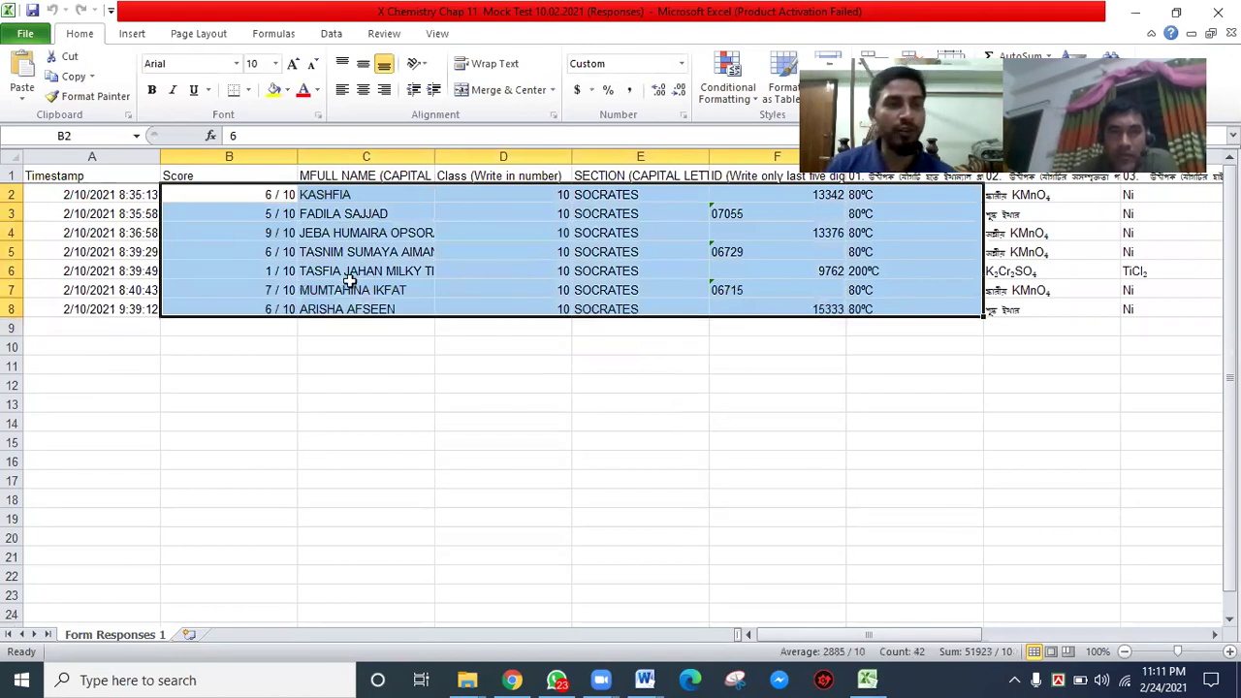
click(388, 374)
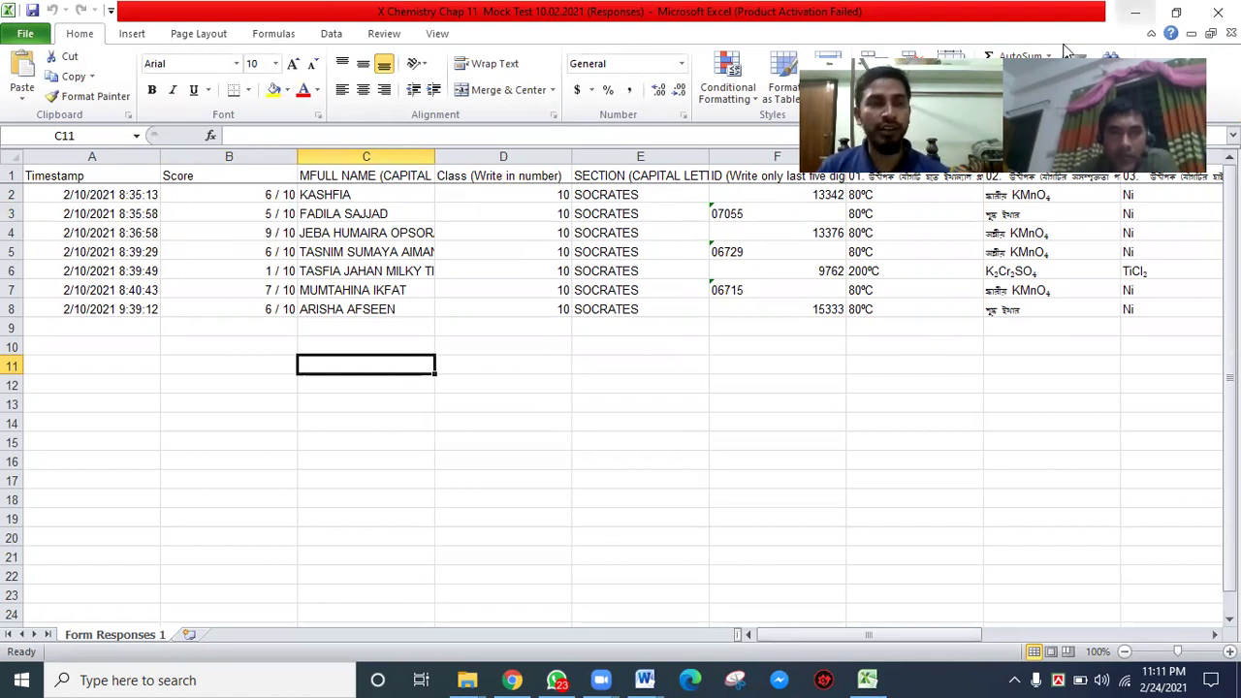
click(1135, 12)
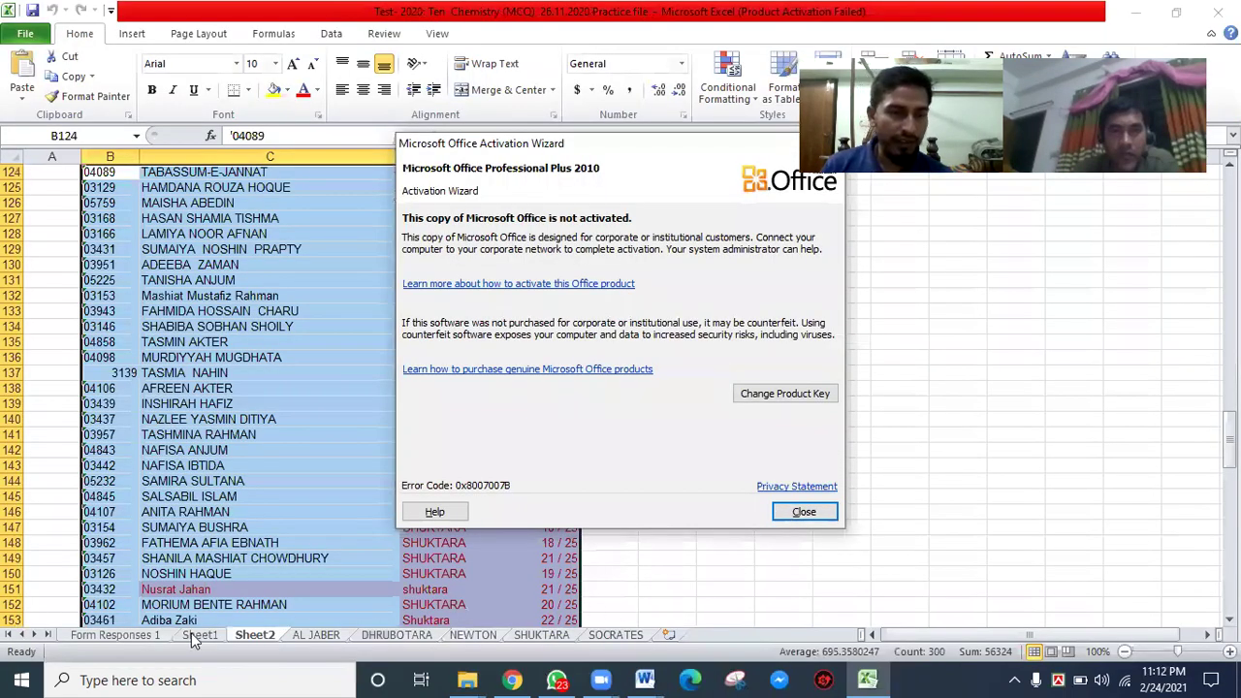
- Show the Form Responses 1 sheet and look through the section entries in column E
click(131, 638)
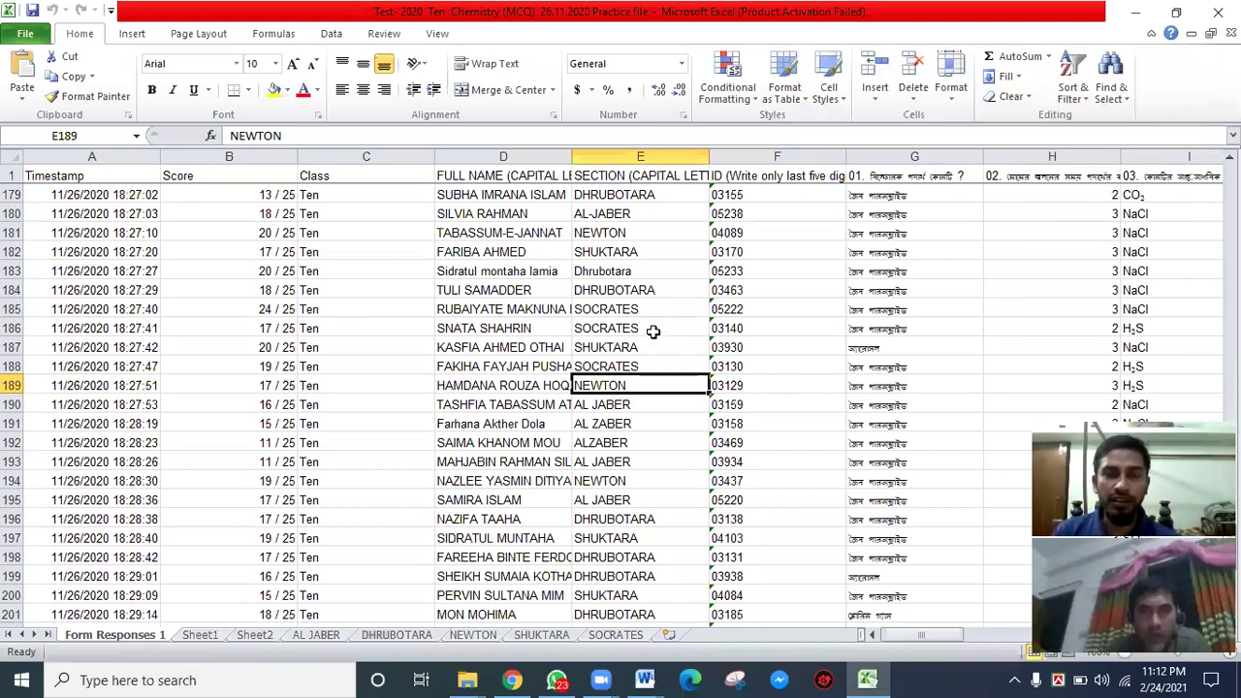
scroll(640, 311, up, 20)
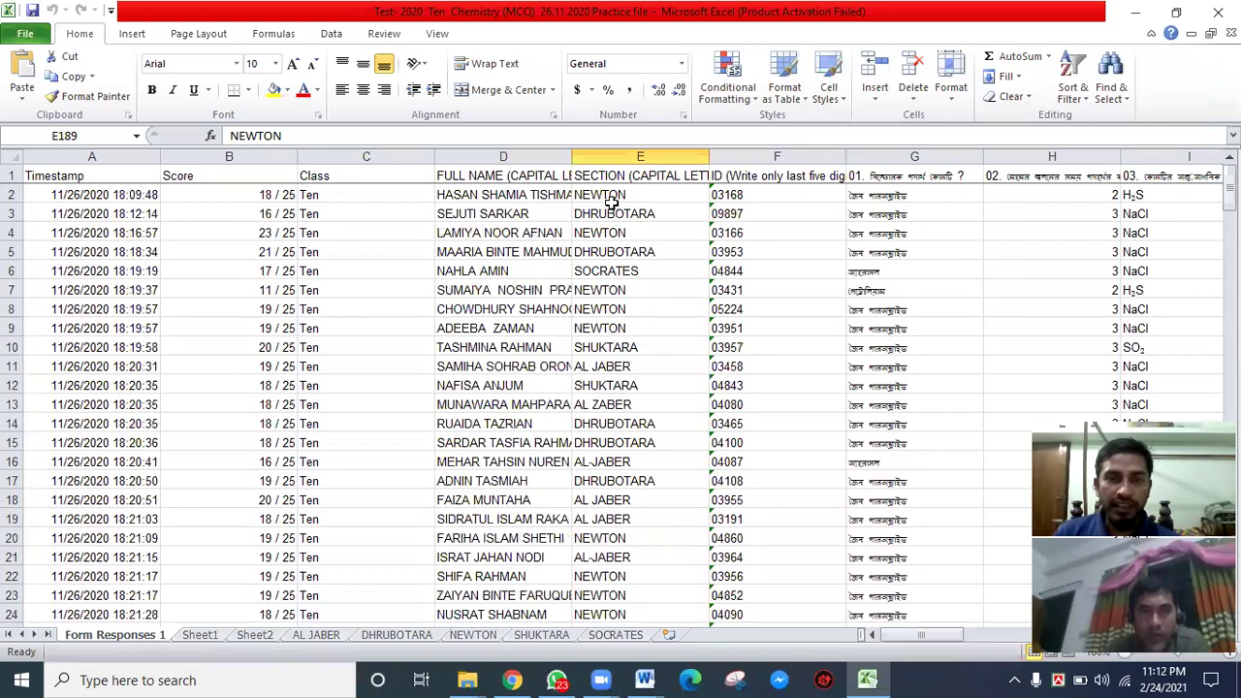
click(611, 238)
click(613, 367)
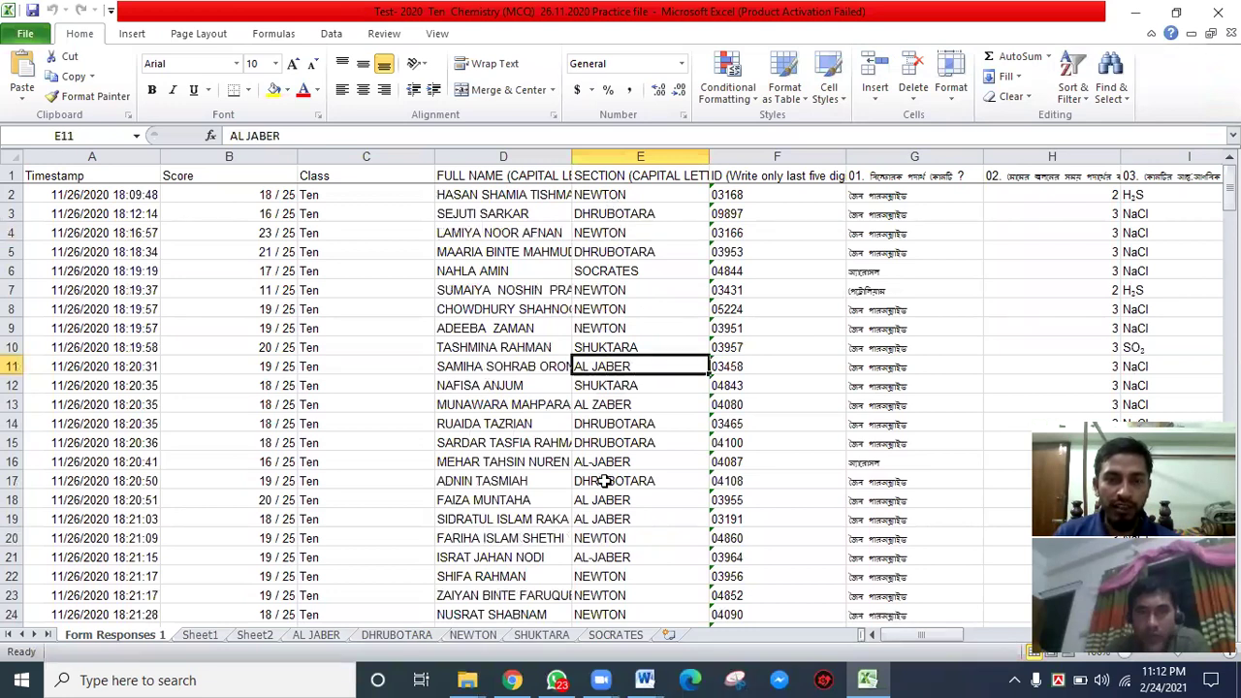
scroll(603, 482, down, 9)
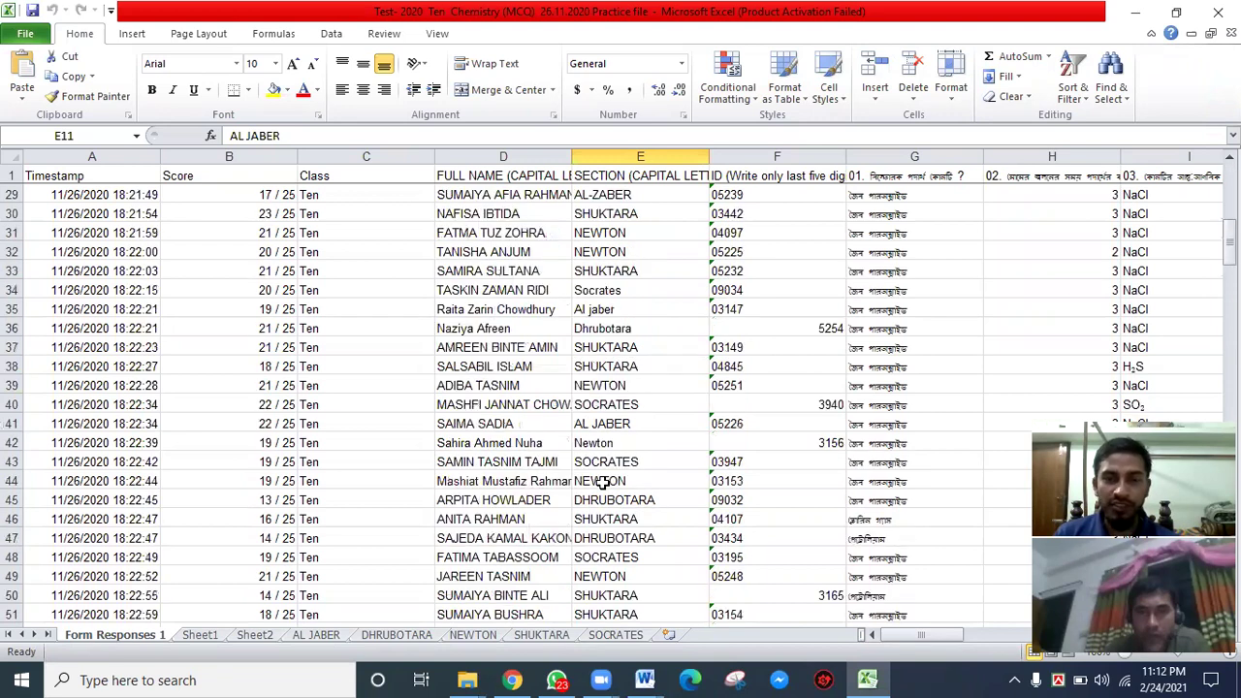
scroll(604, 489, down, 9)
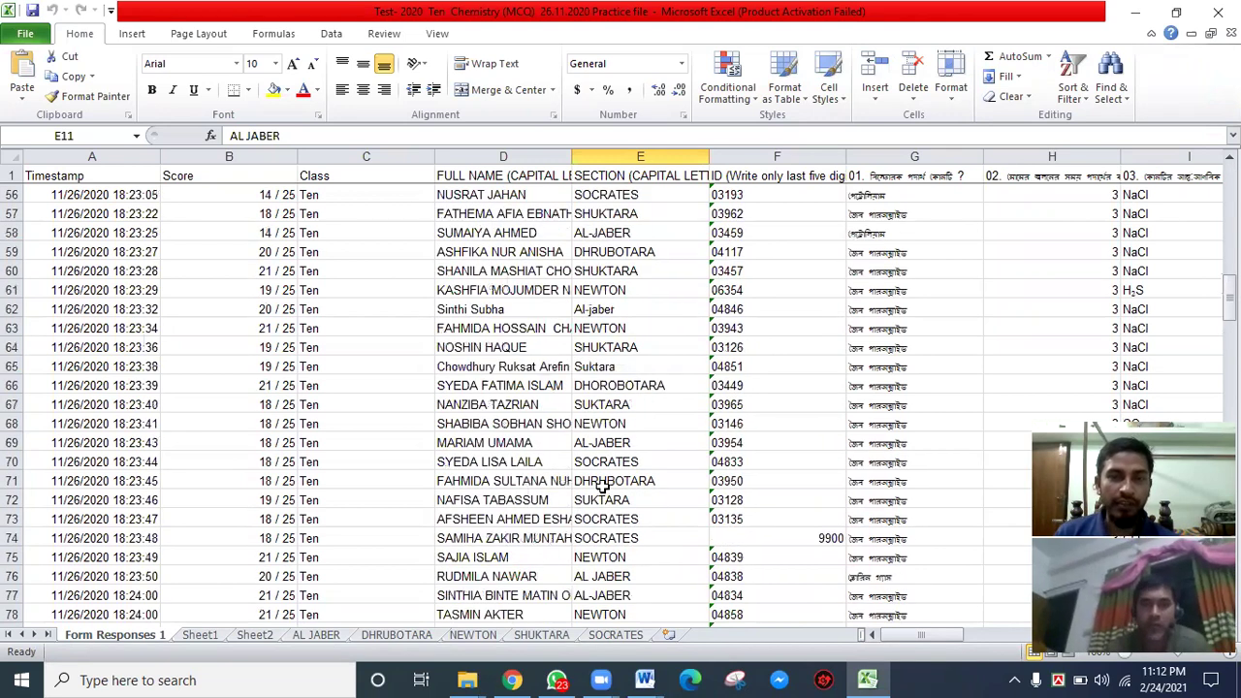
scroll(604, 481, up, 9)
scroll(436, 349, up, 9)
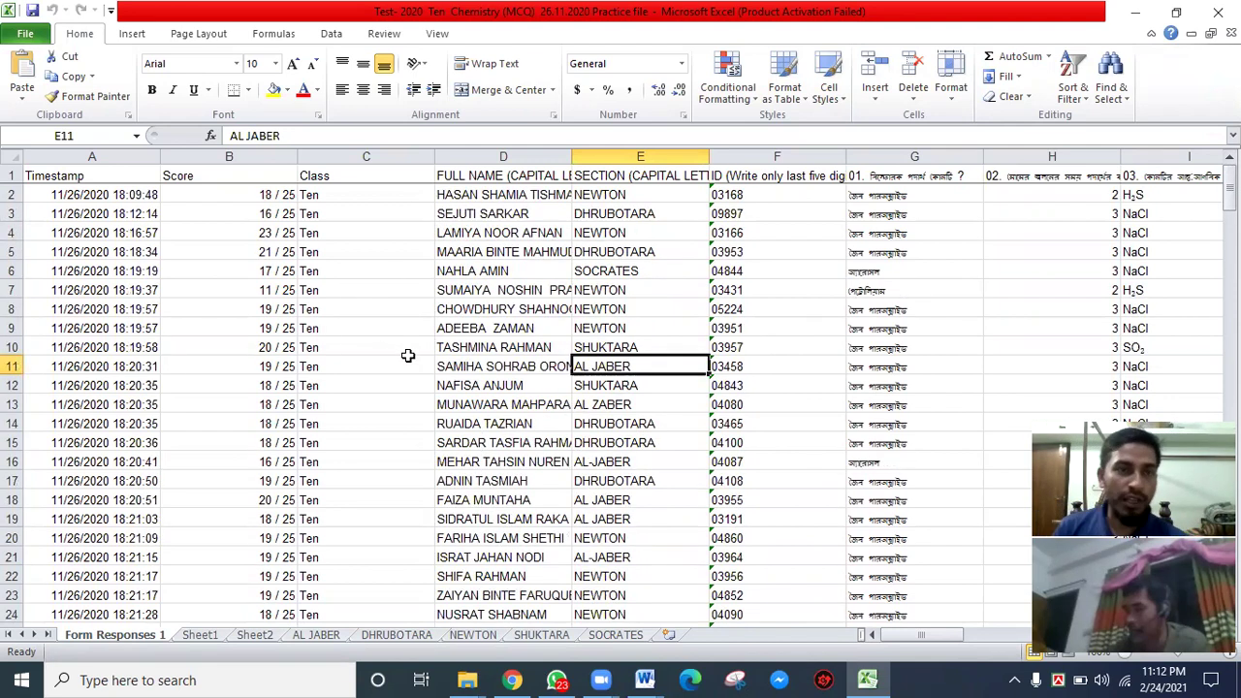
- Point out the needed column headers from Score to ID in cells B1:F1, then clear the selection
click(233, 177)
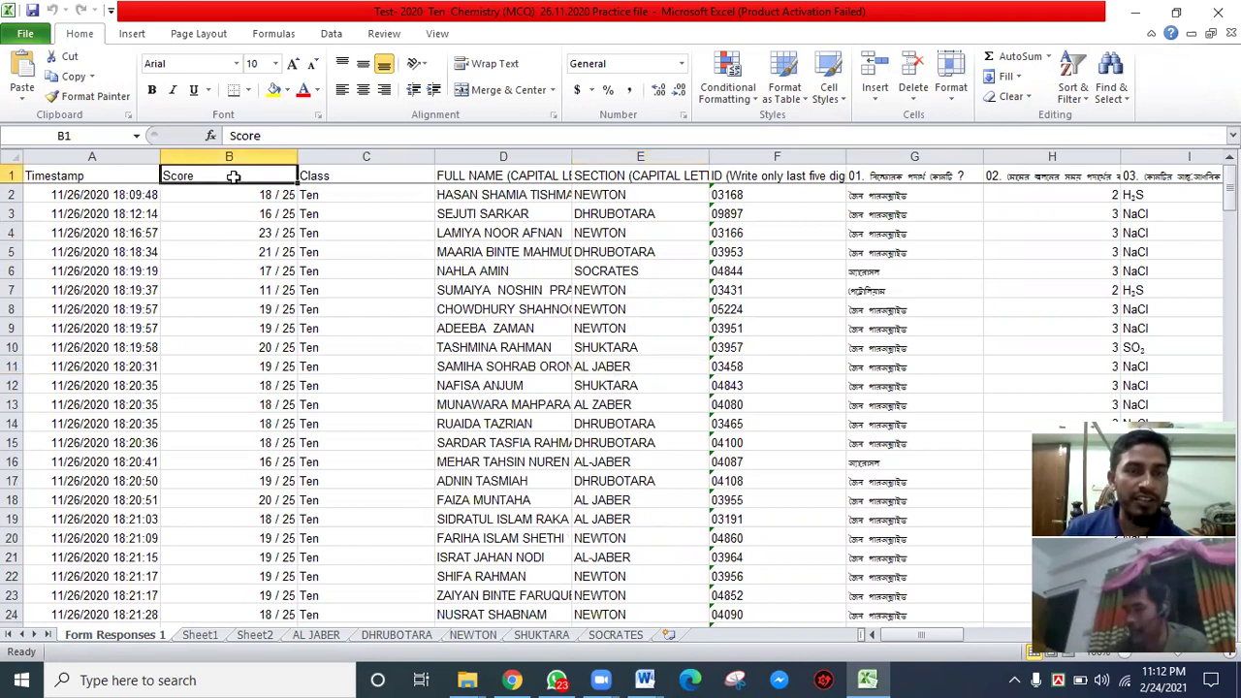
click(330, 176)
click(480, 176)
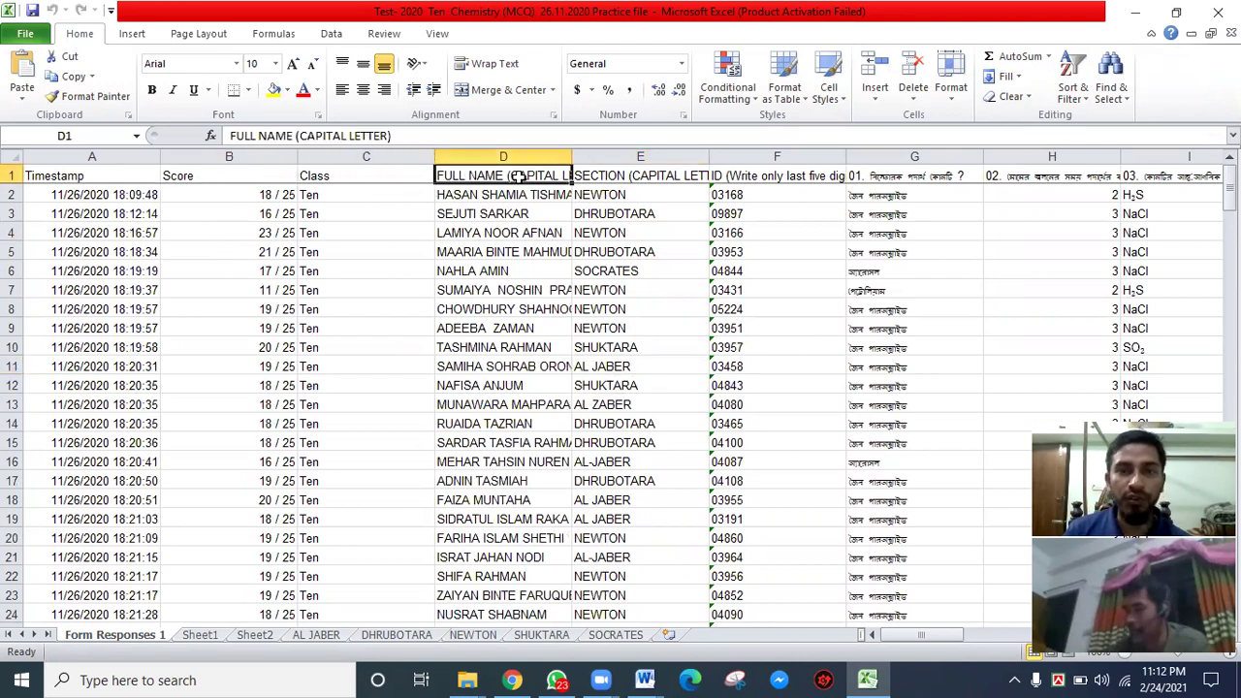
drag(197, 172, 746, 174)
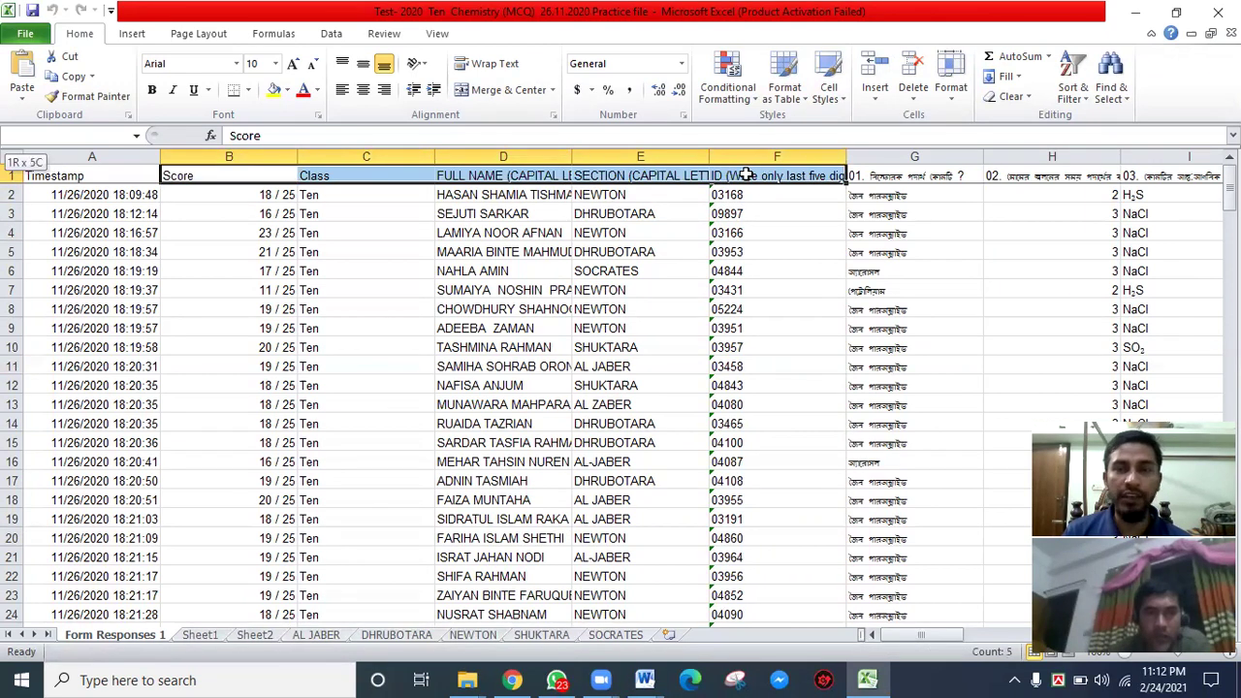
drag(745, 174, 746, 175)
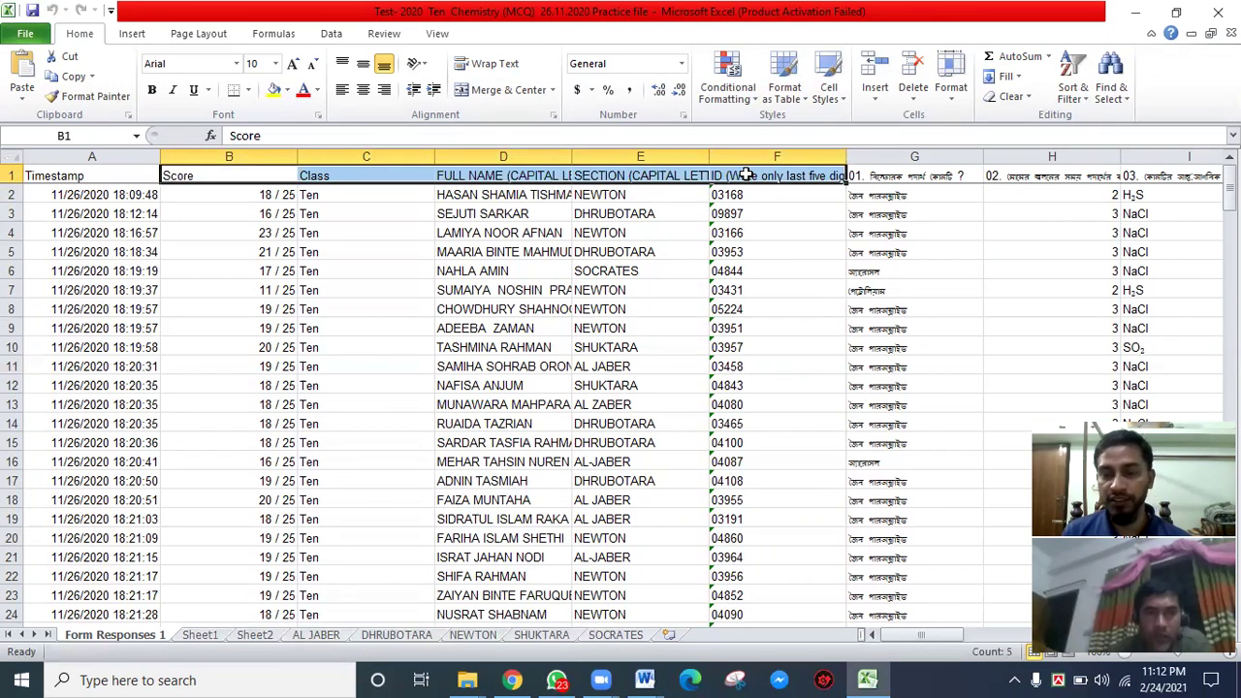
click(747, 211)
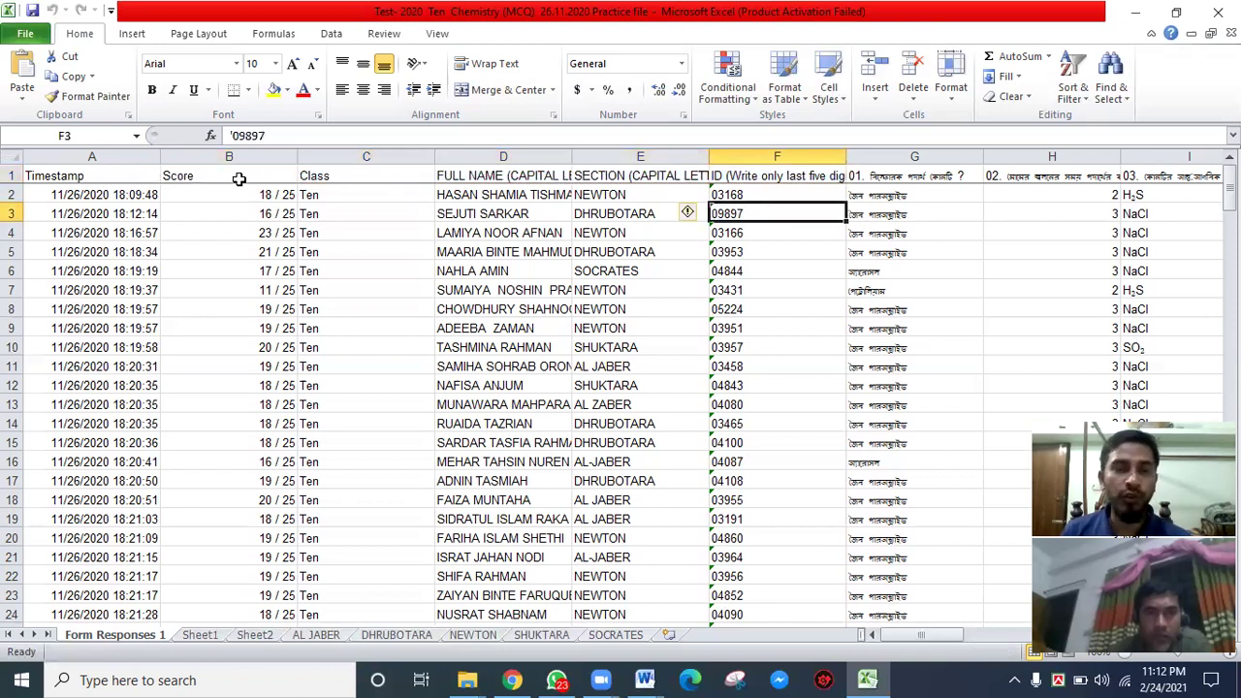
- Select the Score through ID columns with all responses, B1:F221, and copy them
drag(217, 175, 764, 556)
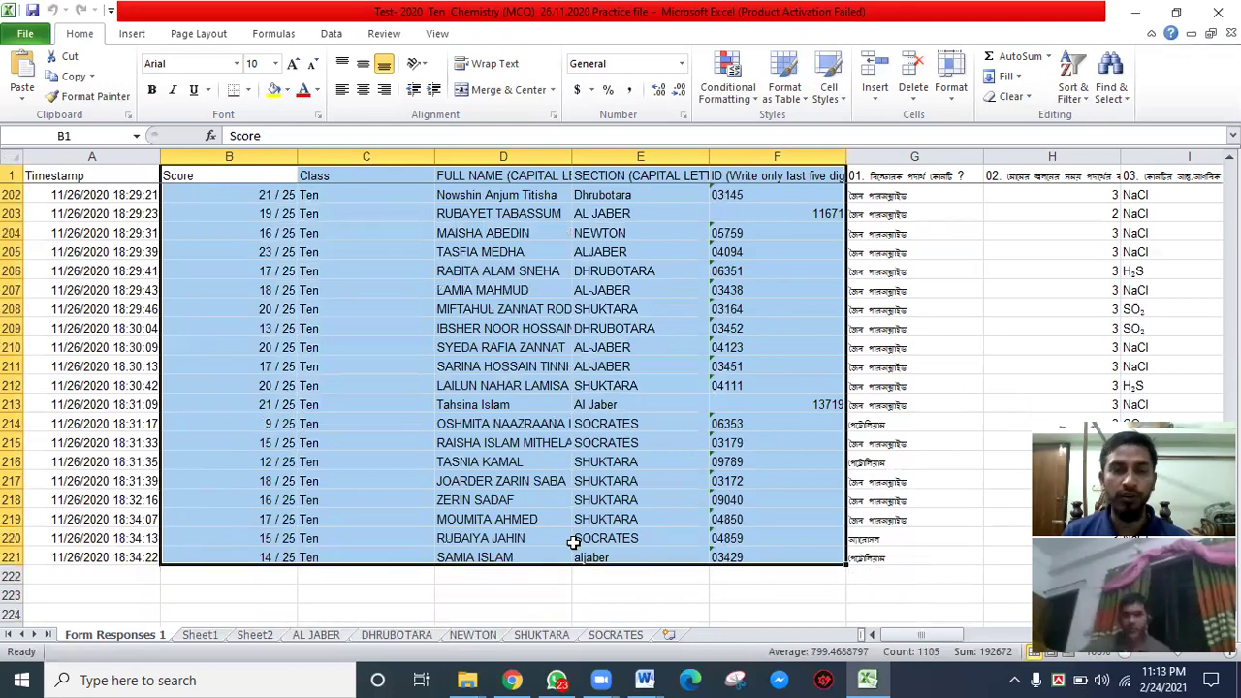
scroll(576, 410, up, 8)
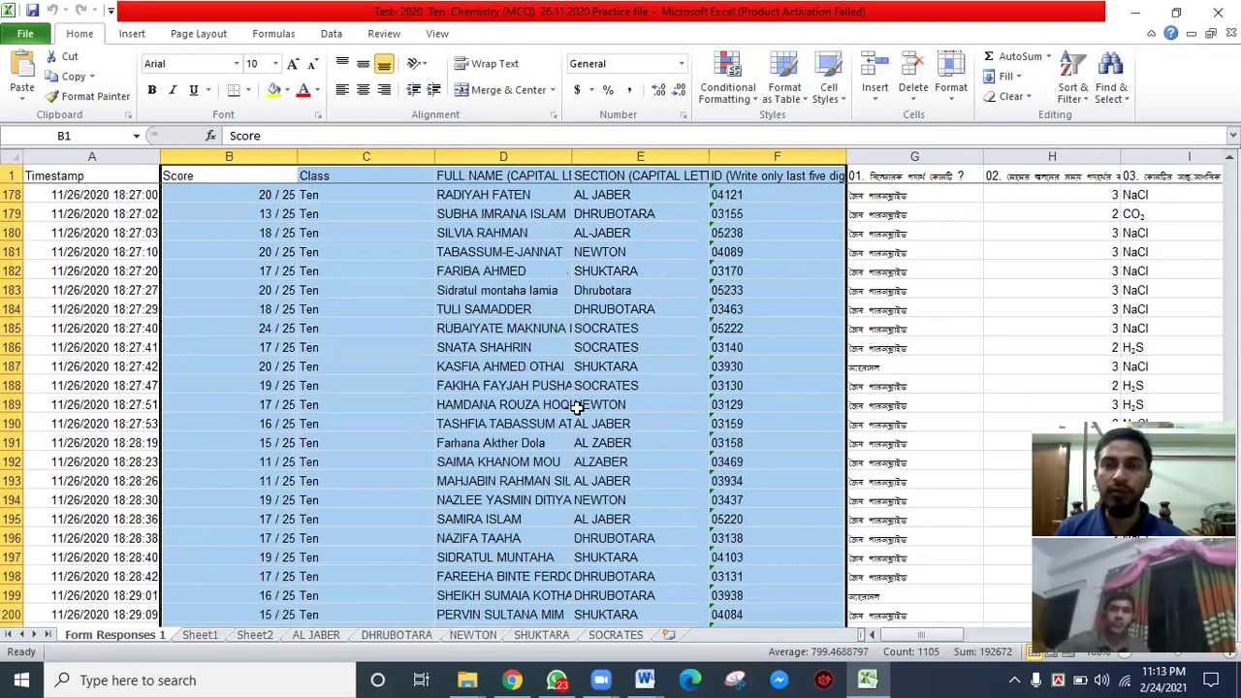
scroll(576, 409, up, 20)
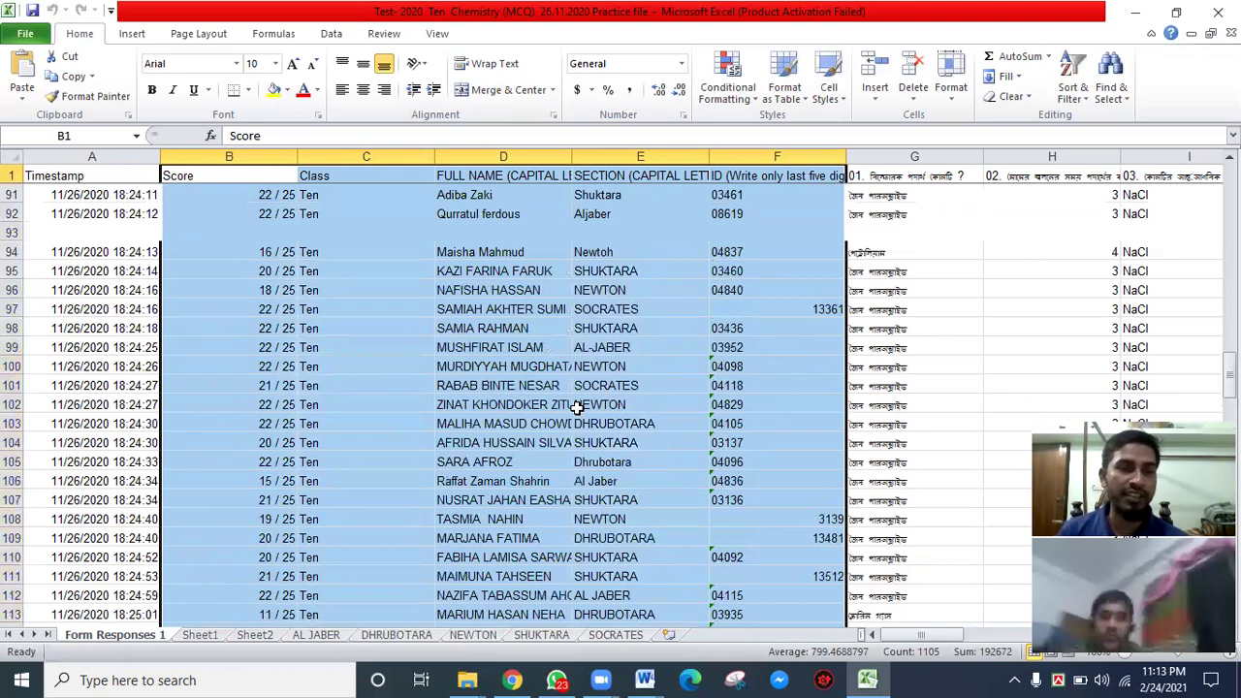
scroll(576, 402, up, 14)
scroll(554, 374, up, 16)
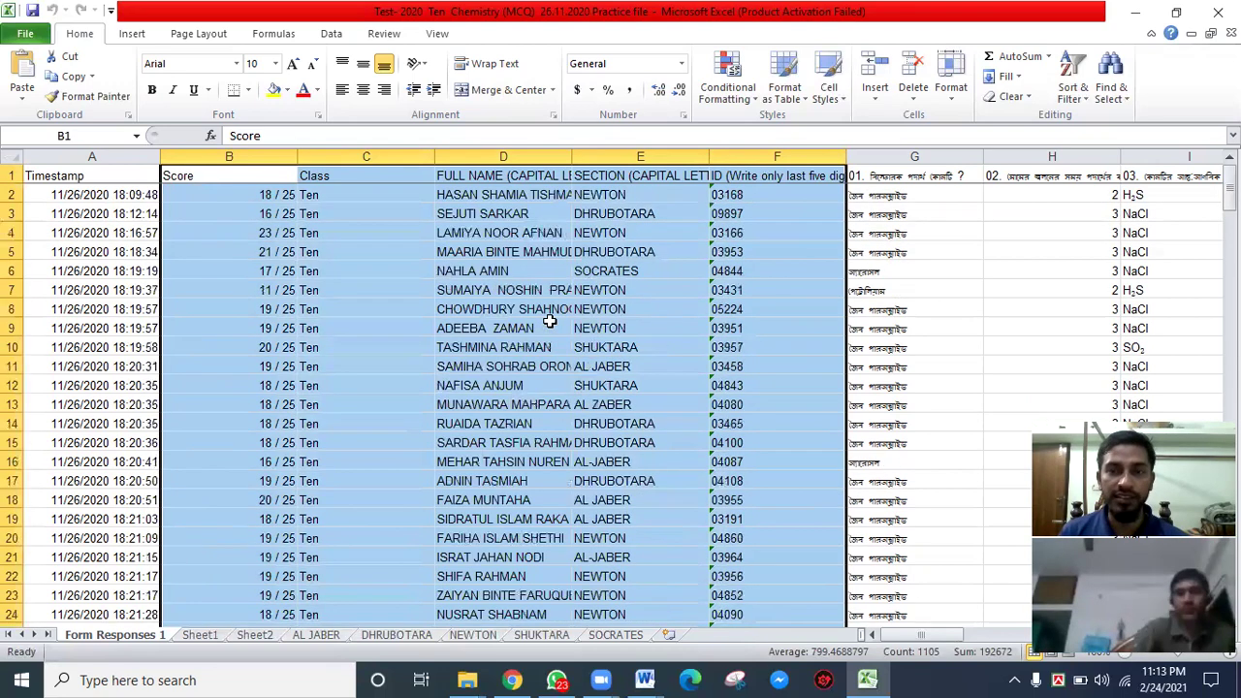
right_click(366, 208)
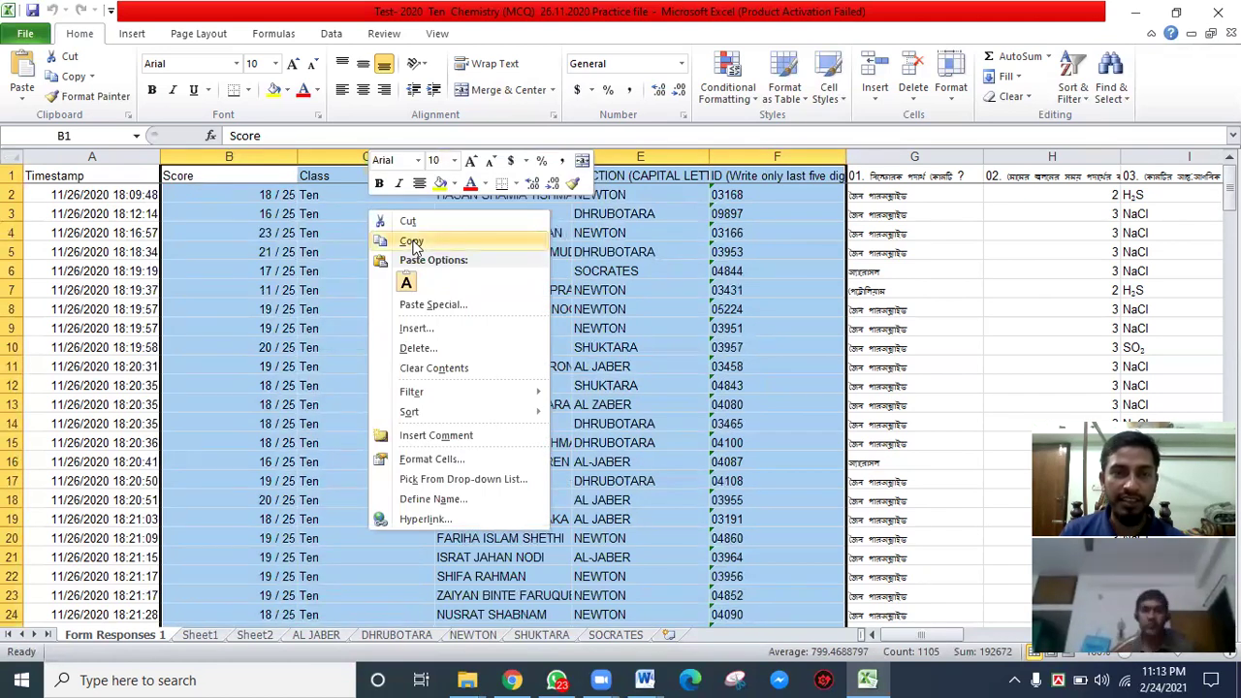
click(412, 243)
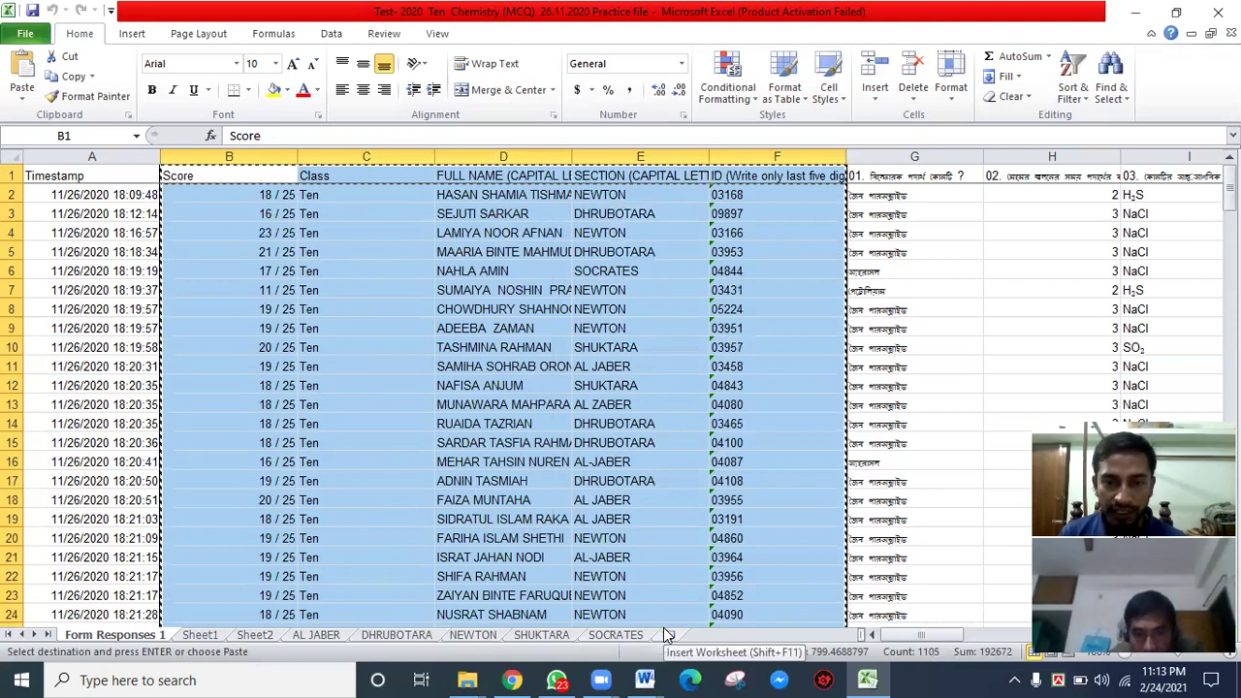
- Insert a new worksheet at the end of the workbook and paste the copied columns starting at cell B3
click(667, 634)
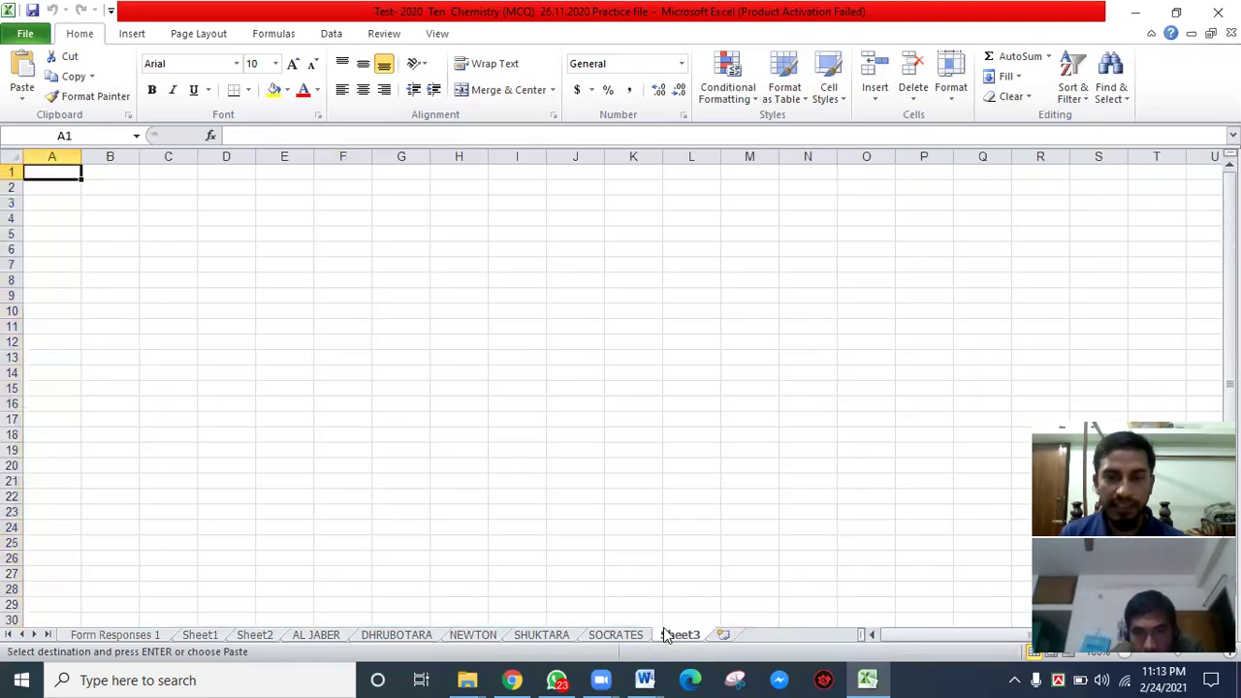
click(110, 203)
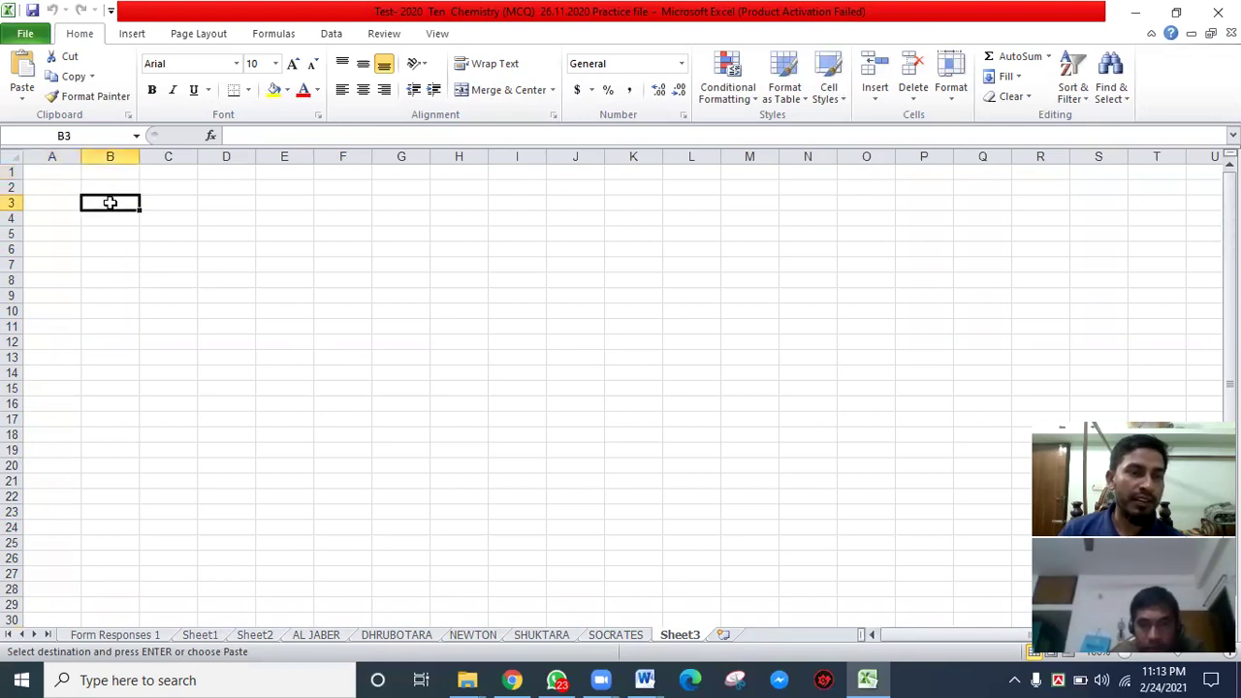
right_click(109, 203)
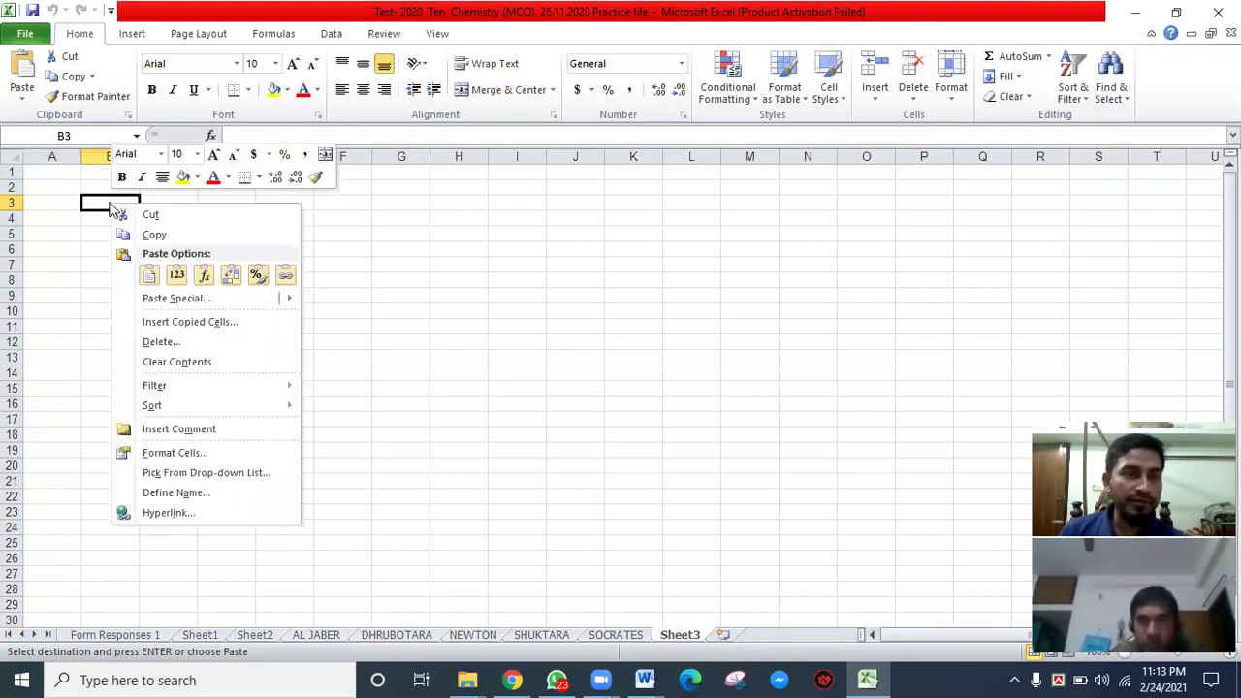
click(150, 279)
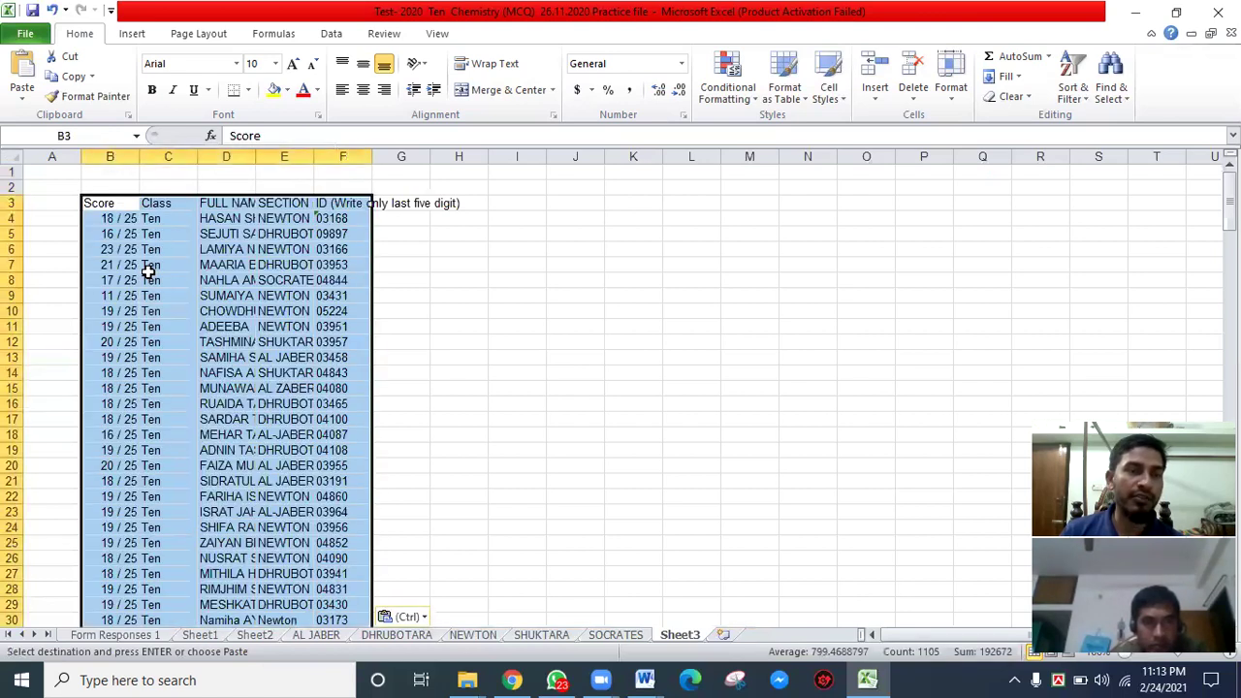
- Deselect the pasted data and widen columns D and E so the full names and sections fit
click(624, 279)
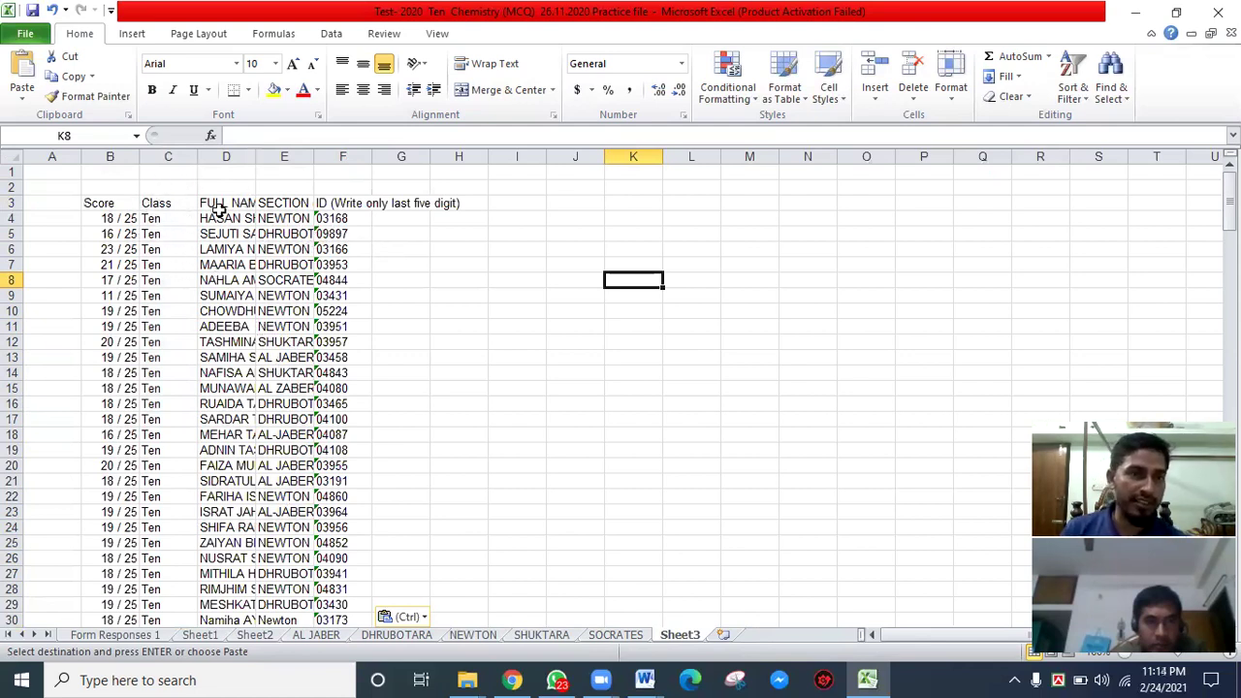
drag(257, 158, 559, 160)
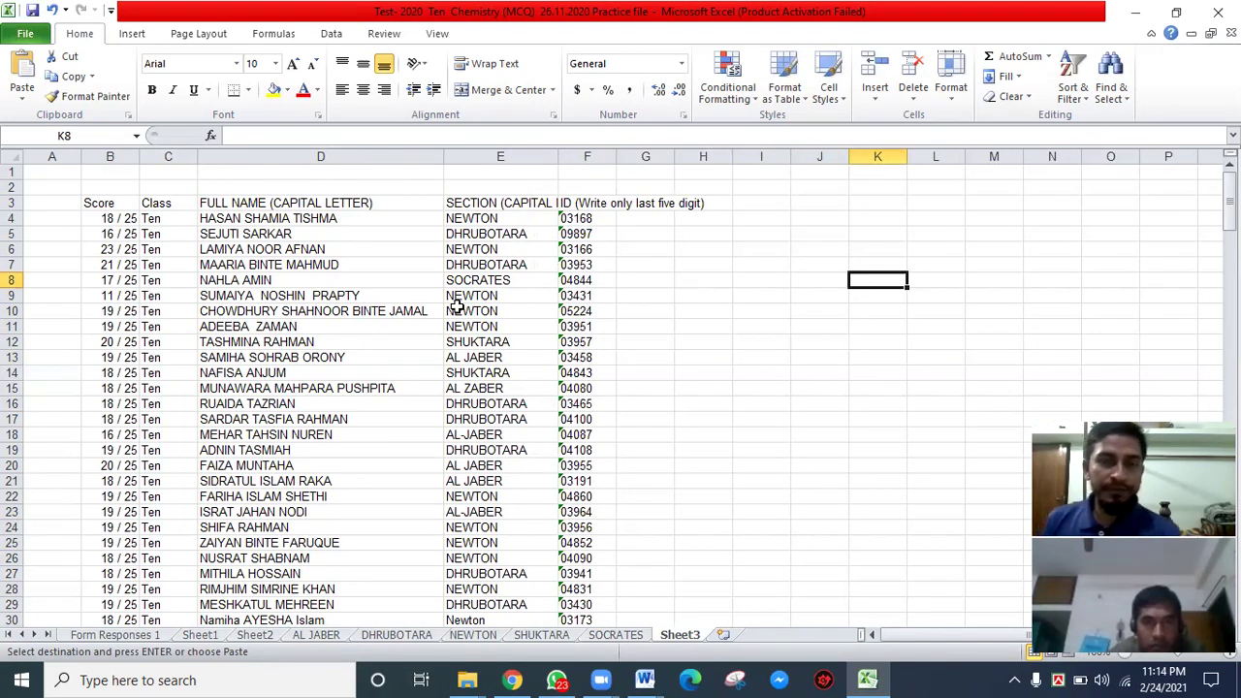
scroll(456, 306, down, 2)
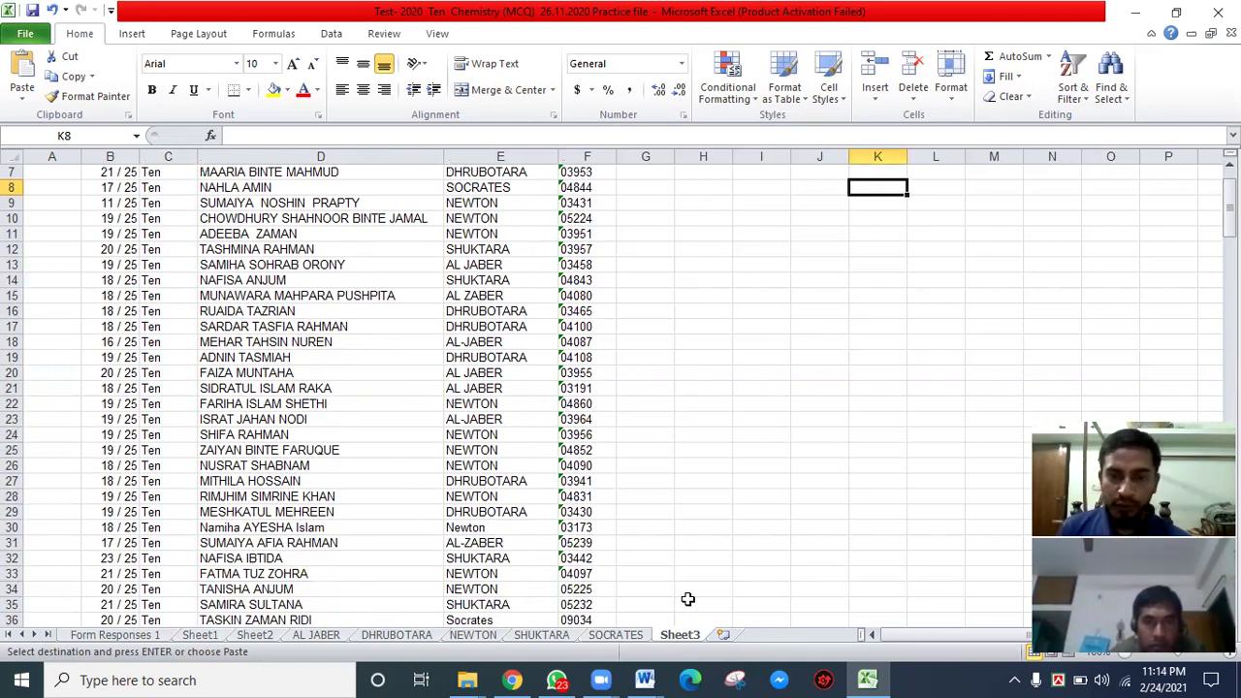
- Switch to the Word checklist and highlight "Copy necessary columns" and "Create necessary sheet" in turn, undoing the accidental list indent
click(645, 679)
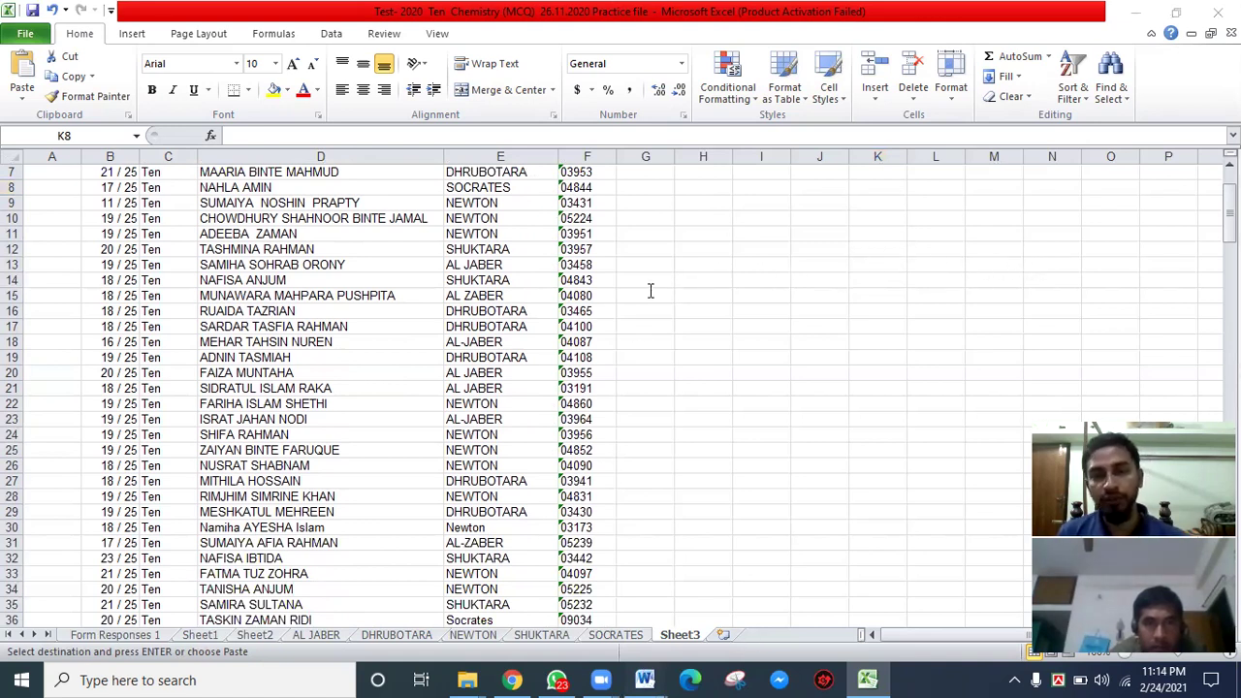
key(alt+Tab)
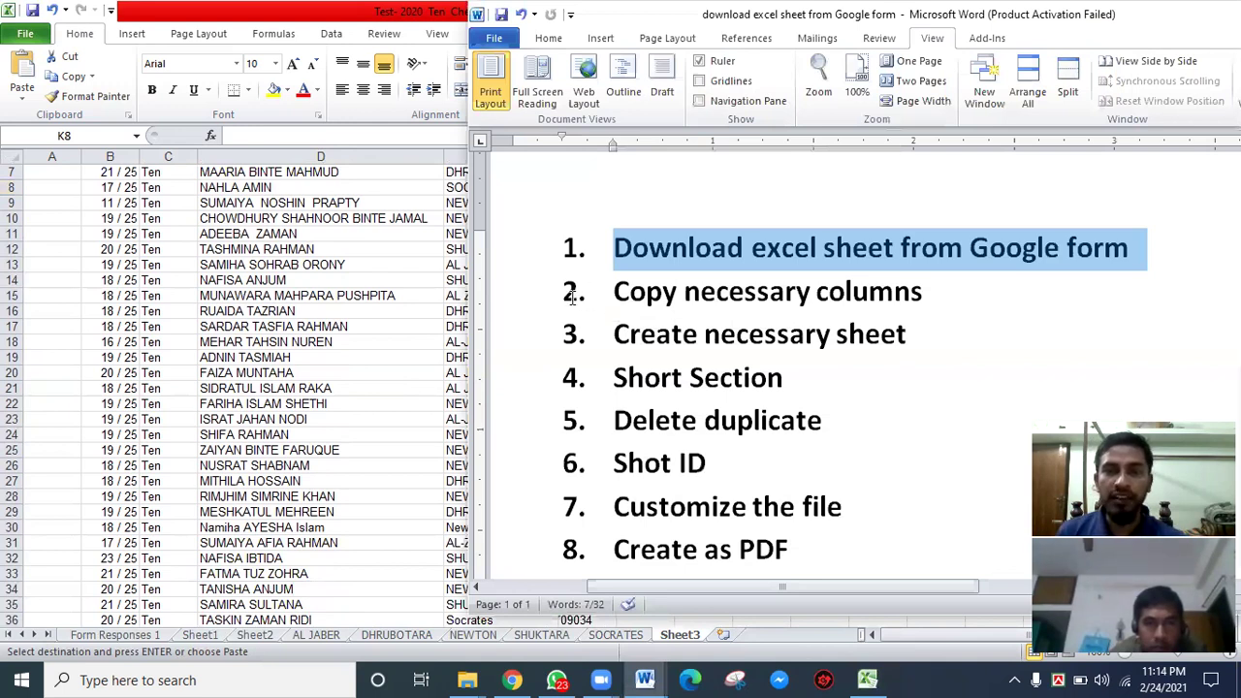
drag(574, 292, 726, 307)
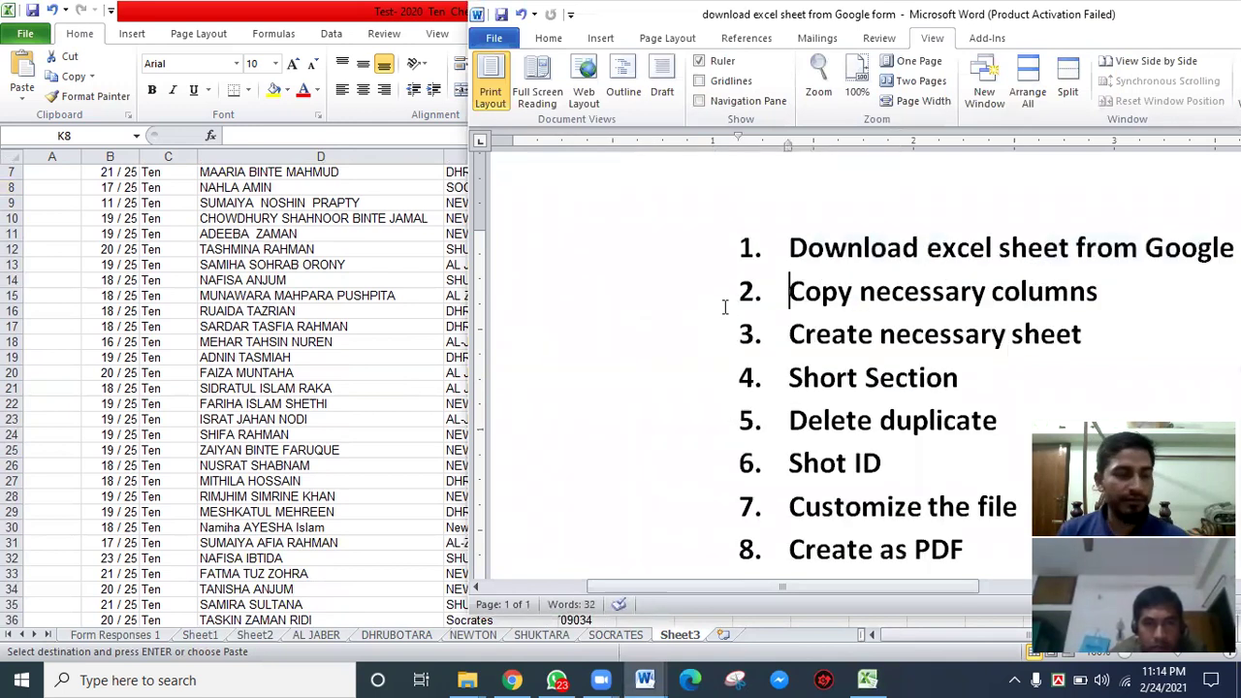
key(ctrl+z)
drag(957, 298, 613, 293)
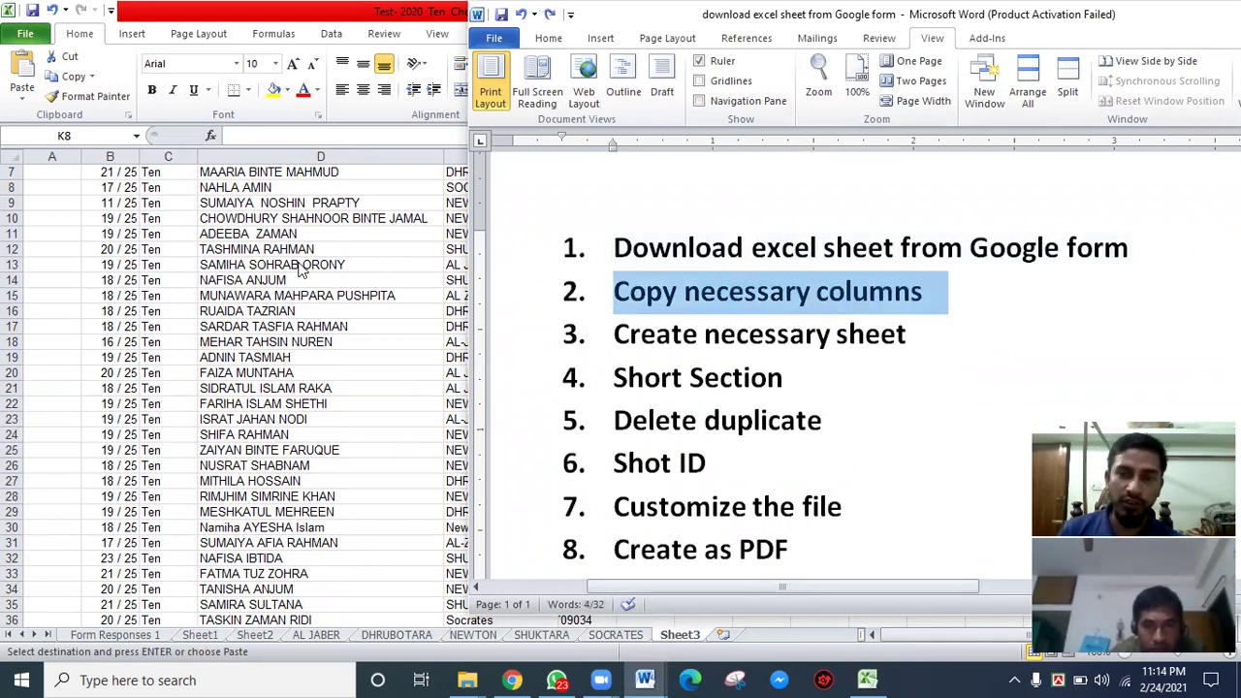
click(681, 341)
drag(615, 341, 885, 355)
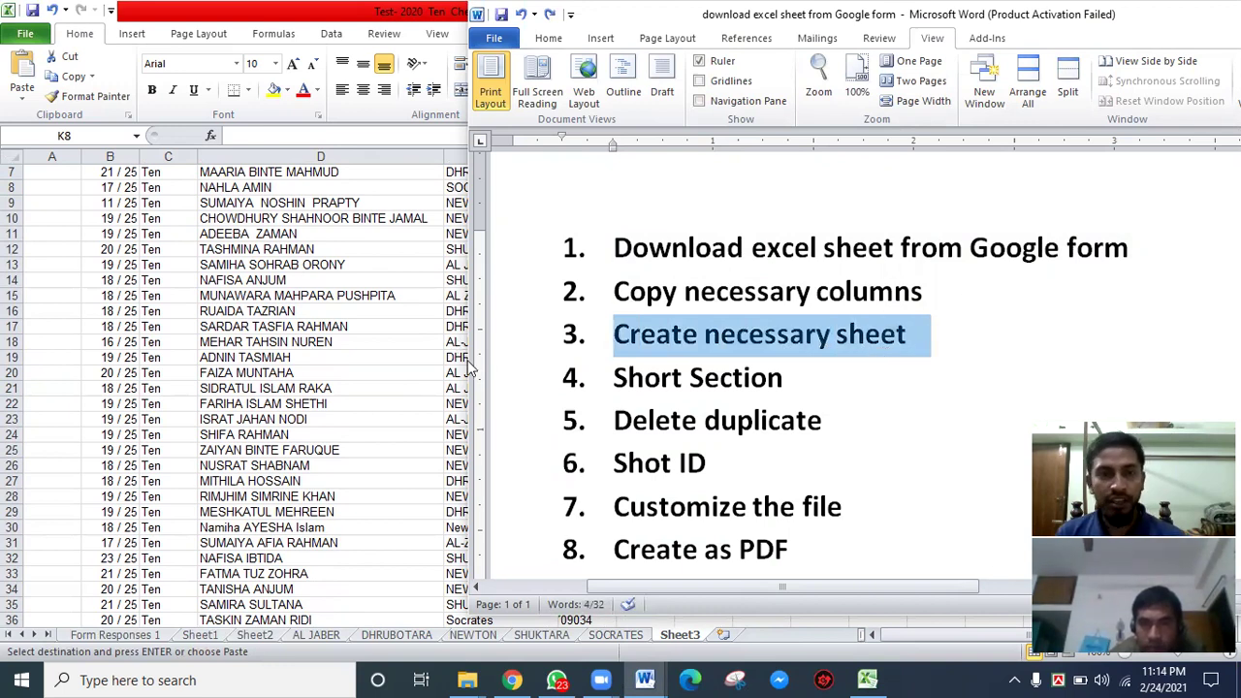
- Return to the Excel workbook and delete the AL JABER worksheet
key(alt+Tab)
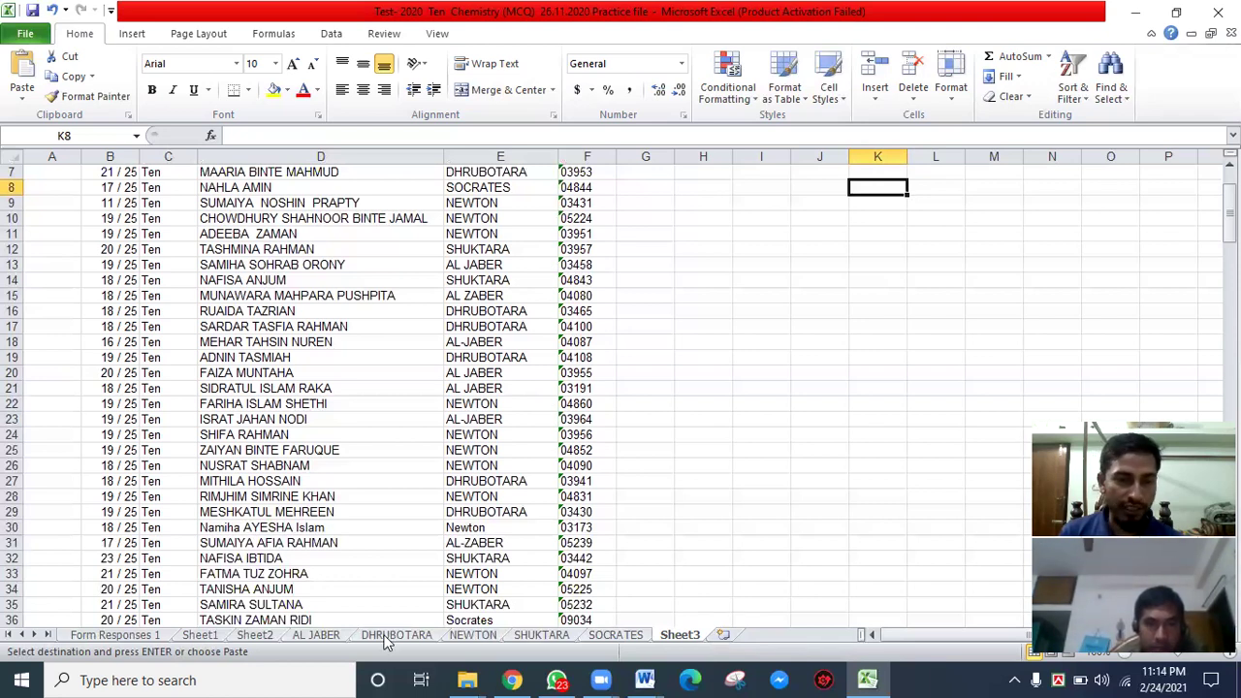
click(317, 636)
right_click(316, 640)
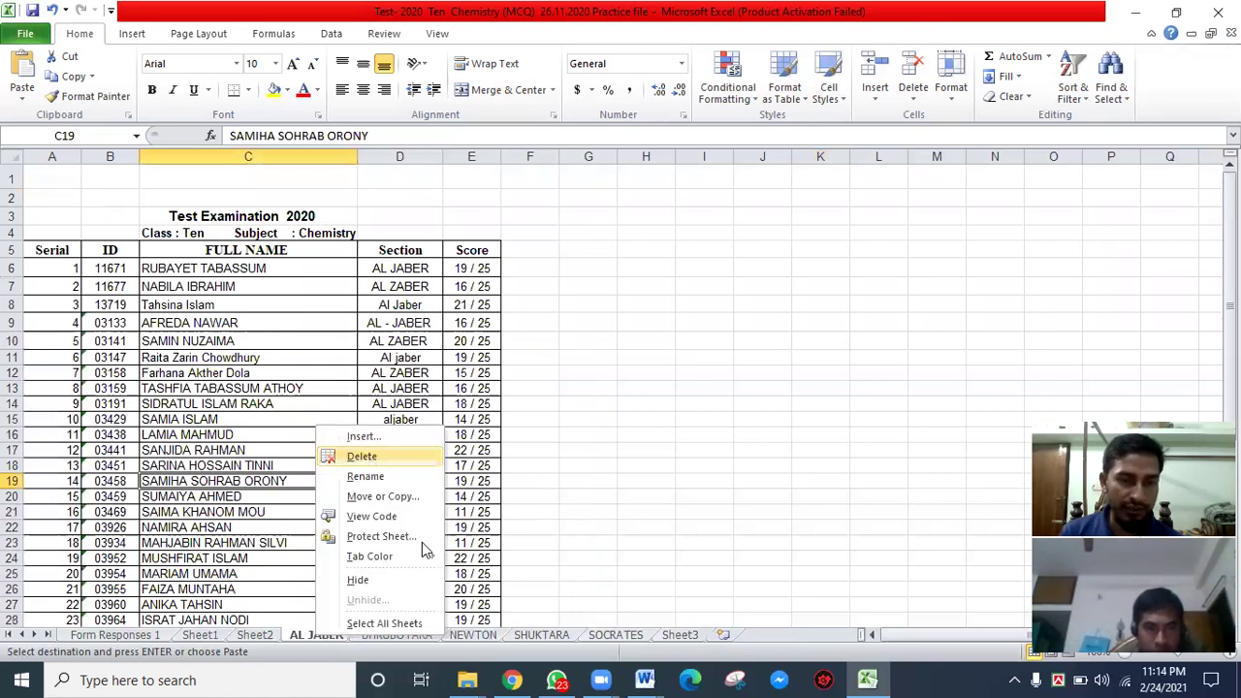
click(362, 456)
key(Return)
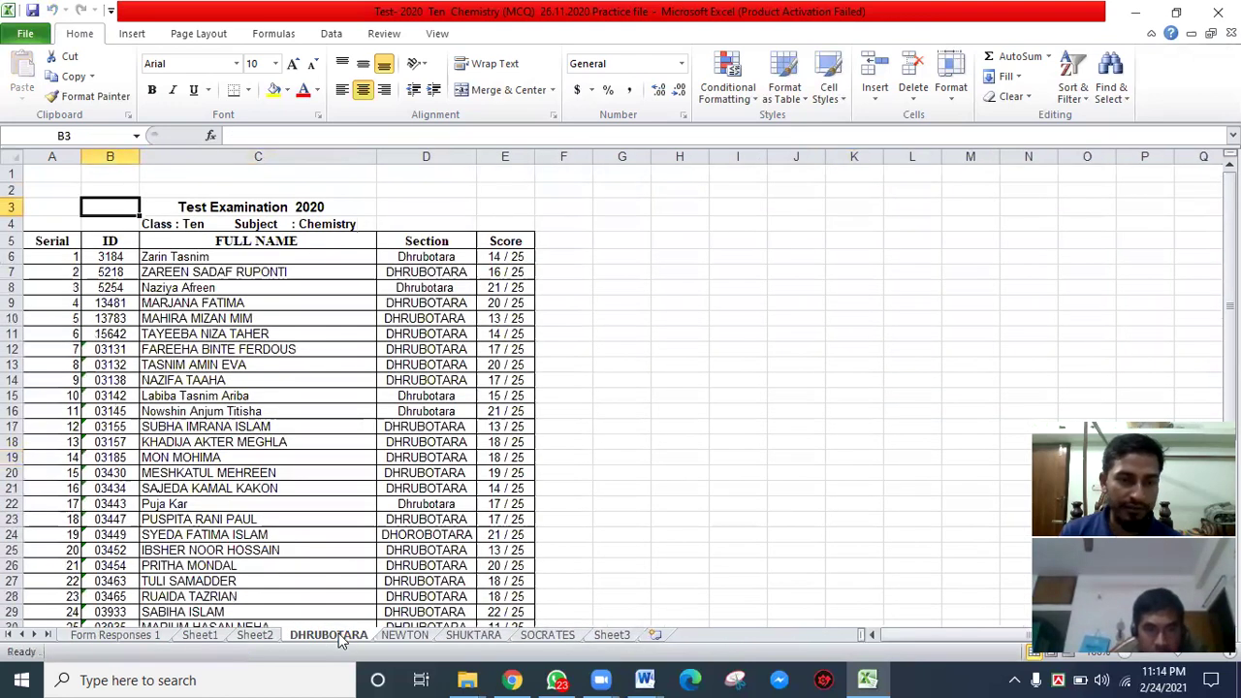
- Permanently delete the DHRUBOTARA and NEWTON worksheets
key(F4)
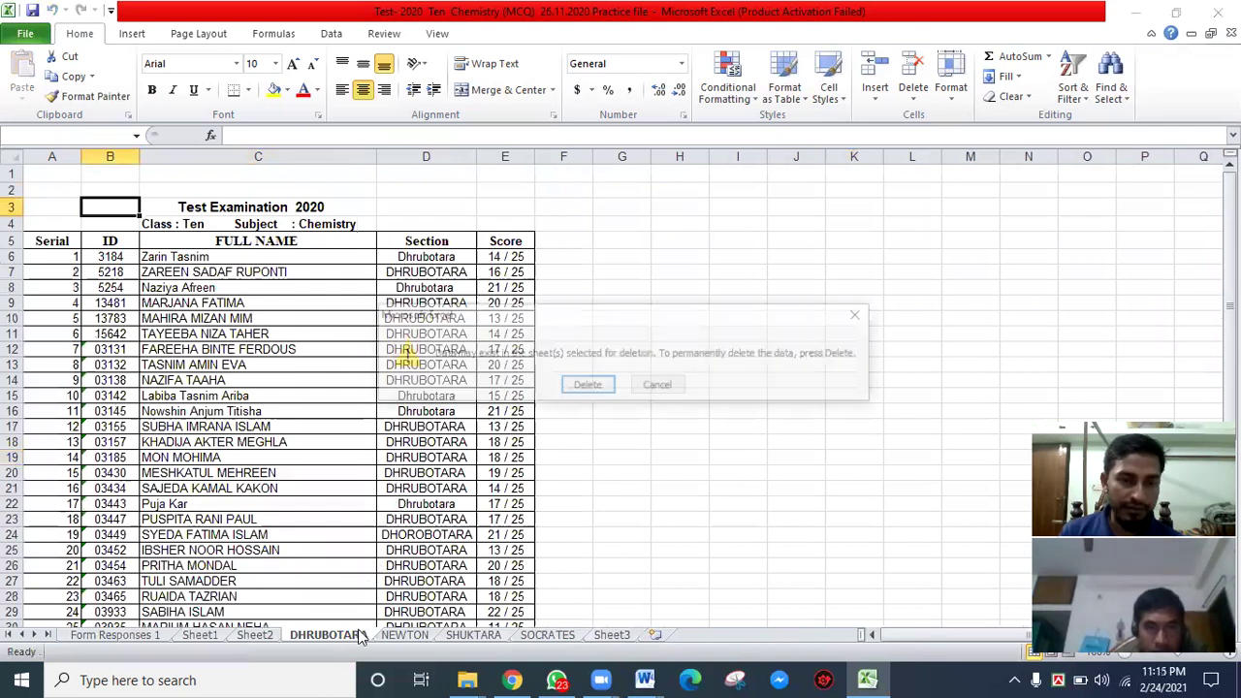
click(581, 383)
right_click(317, 634)
click(366, 457)
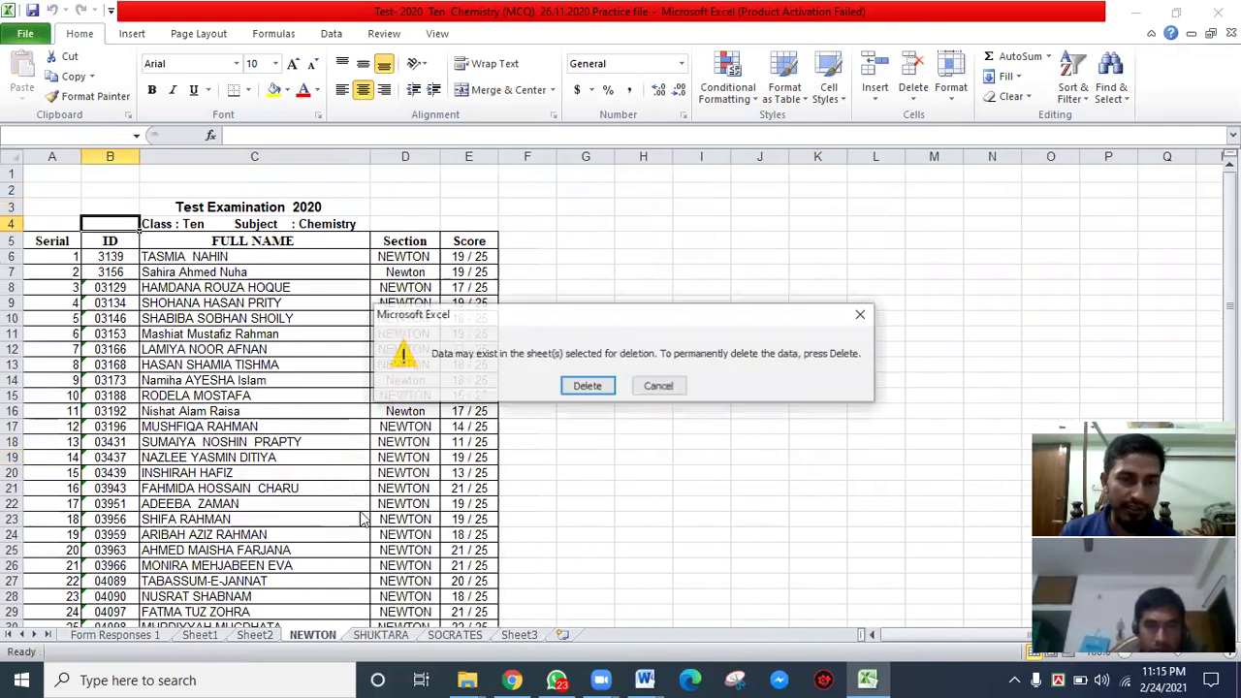
click(585, 386)
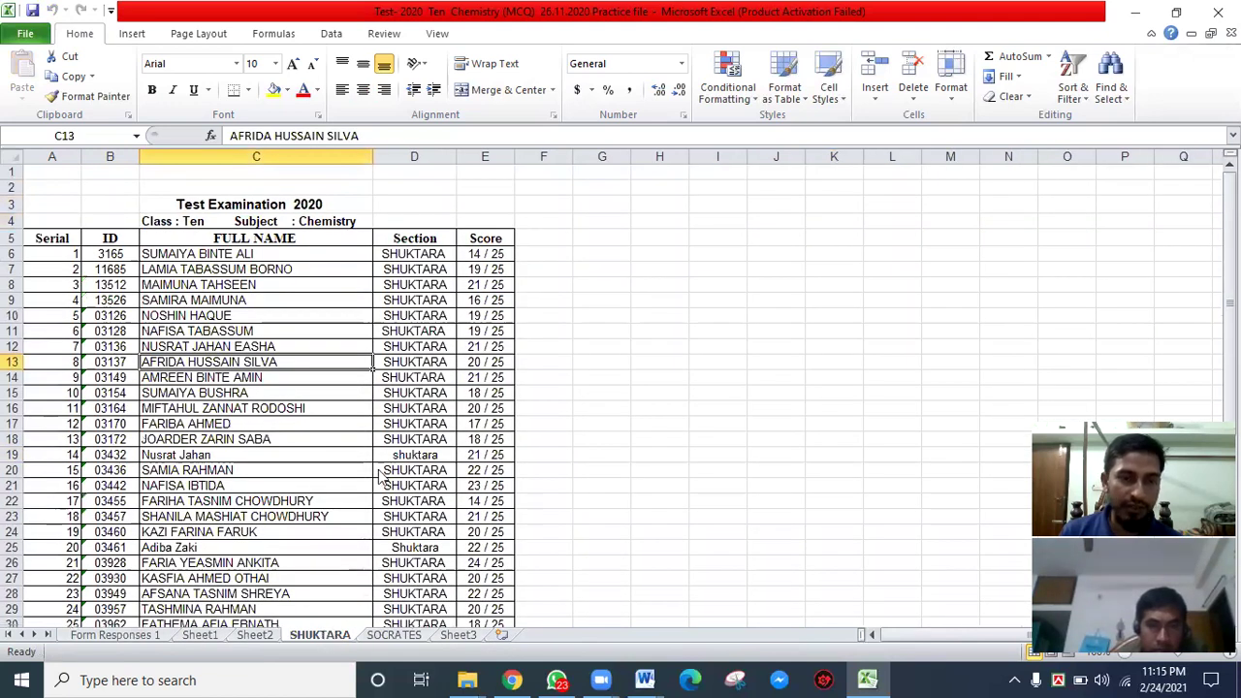
- Permanently delete the SHUKTARA worksheet
key(alt+h)
key(d)
key(s)
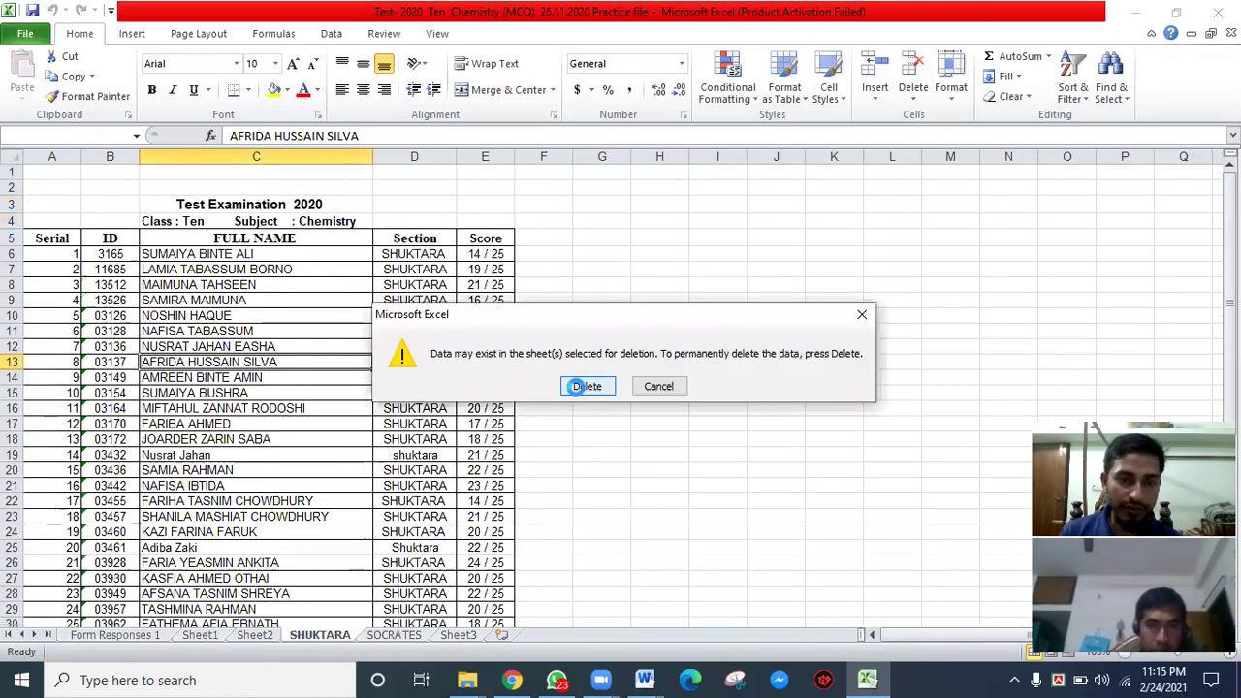
key(Return)
right_click(318, 636)
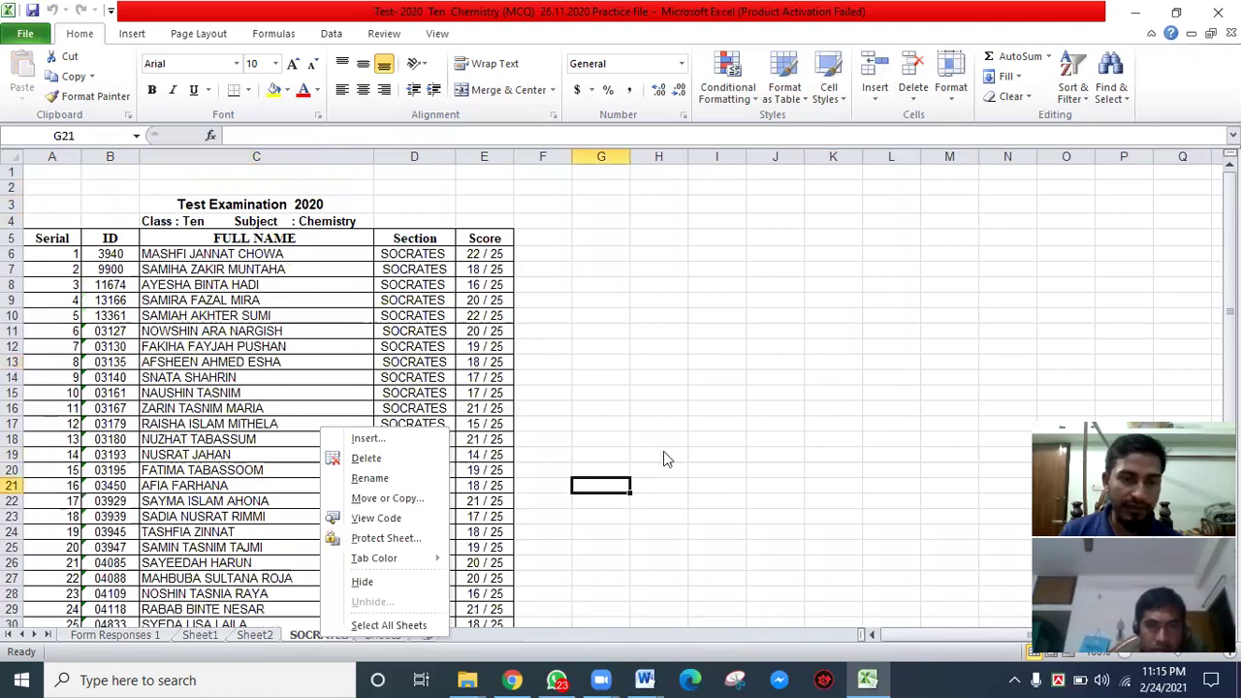
click(387, 647)
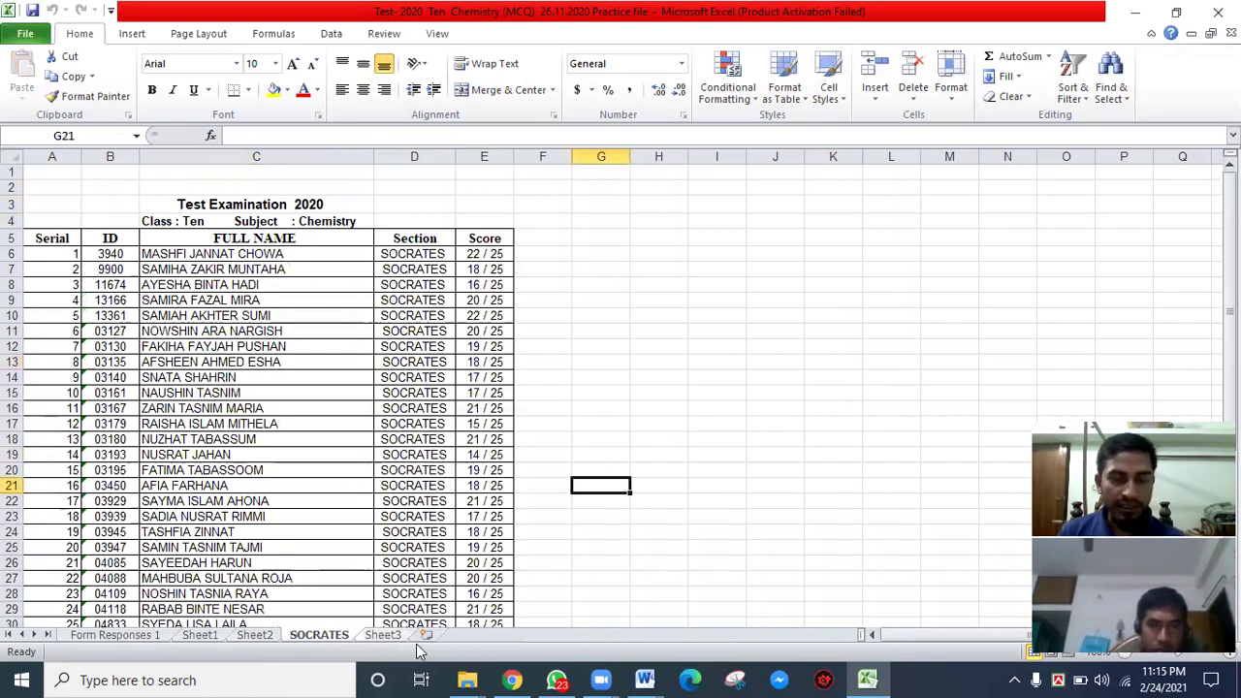
- Insert a blank worksheet after Sheet3 and rename it "Al"
click(393, 636)
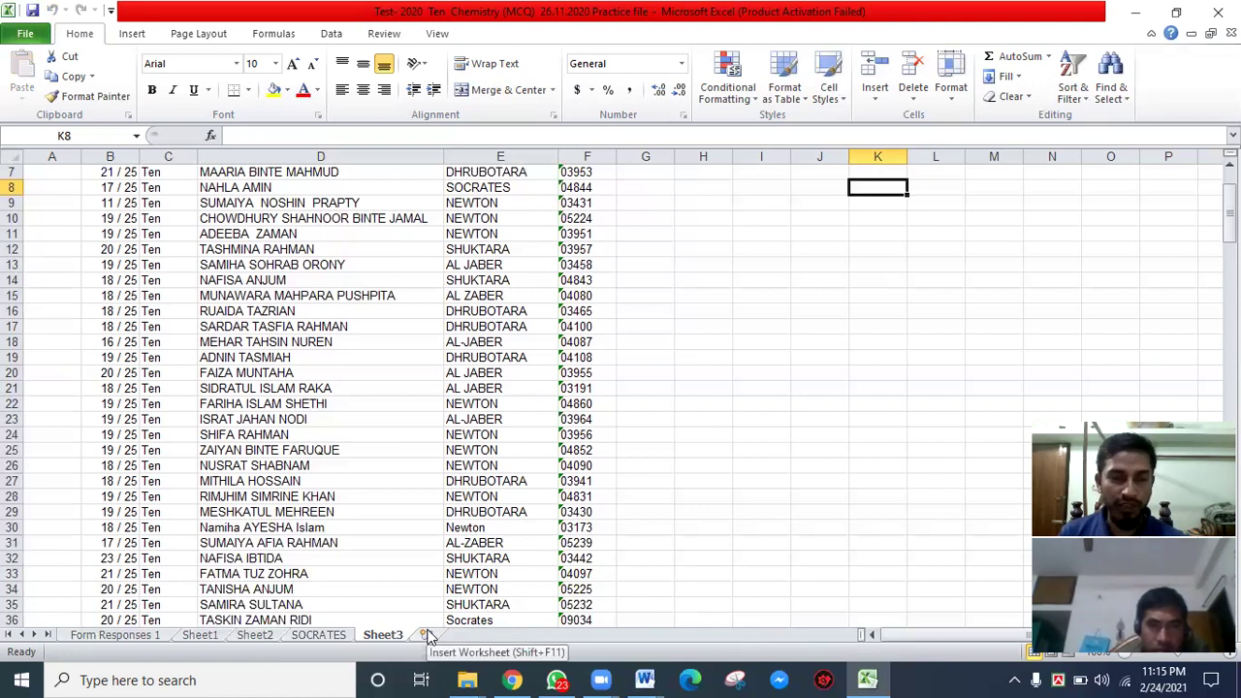
click(425, 635)
right_click(428, 635)
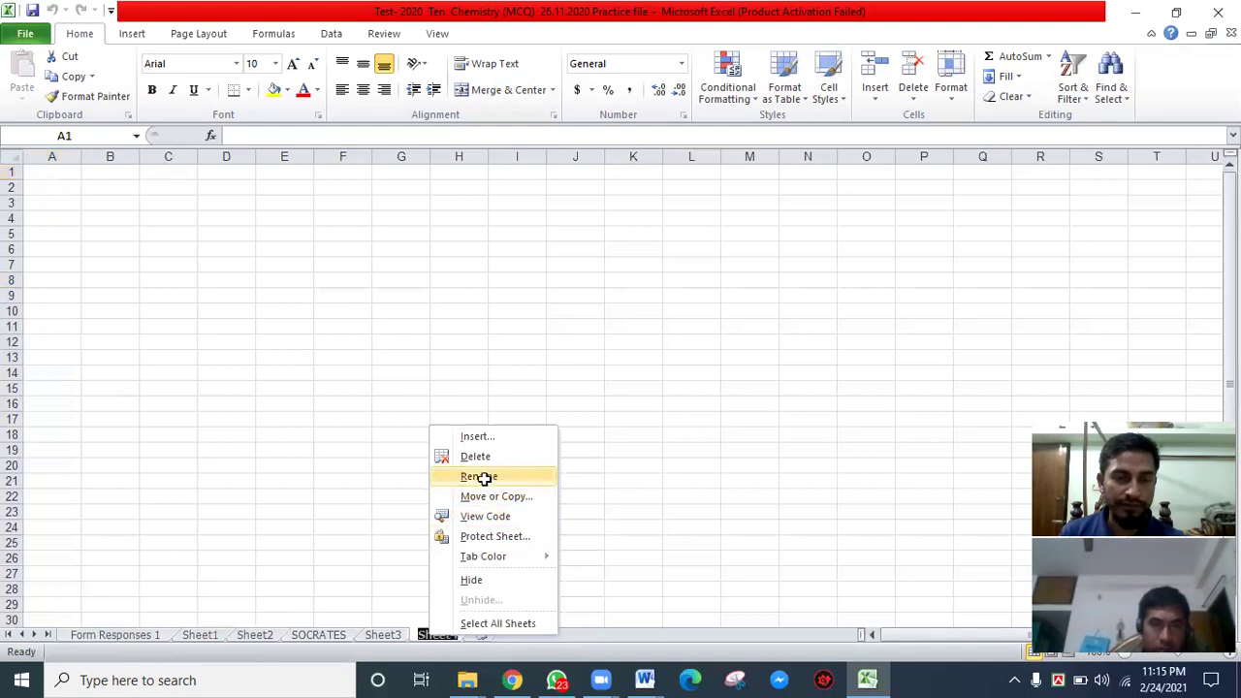
click(483, 477)
text(Al)
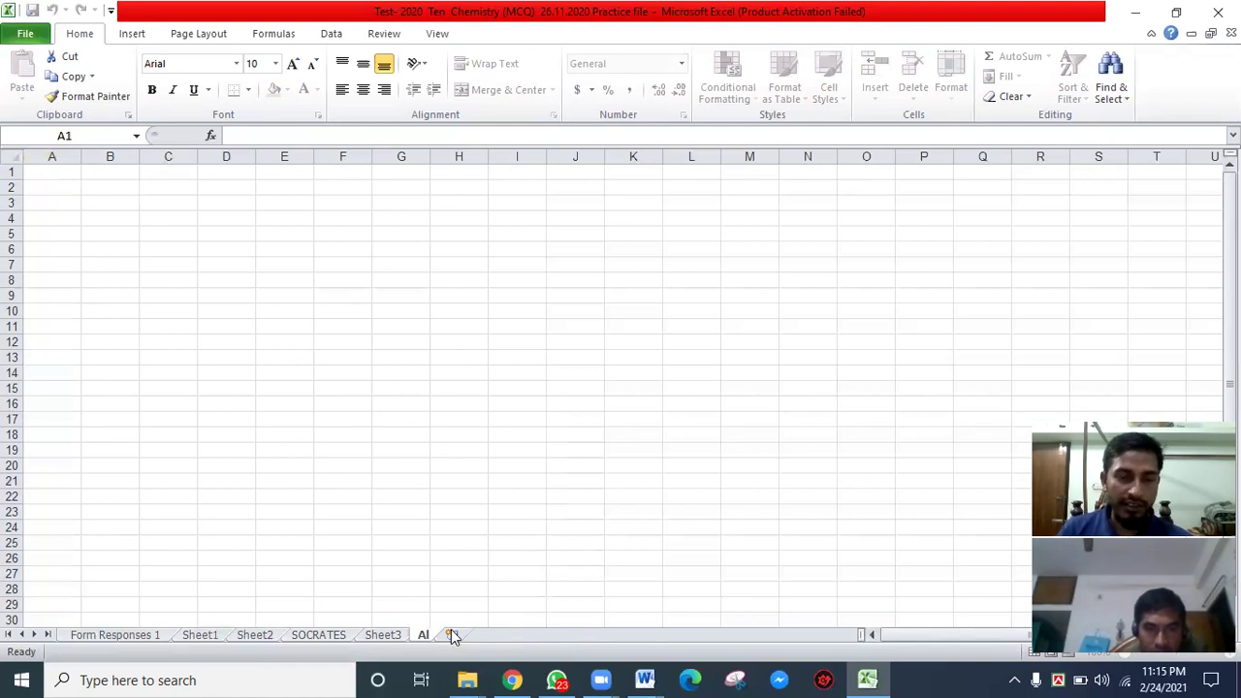
- Add four more blank worksheets after the Al sheet and return to Sheet3
click(383, 636)
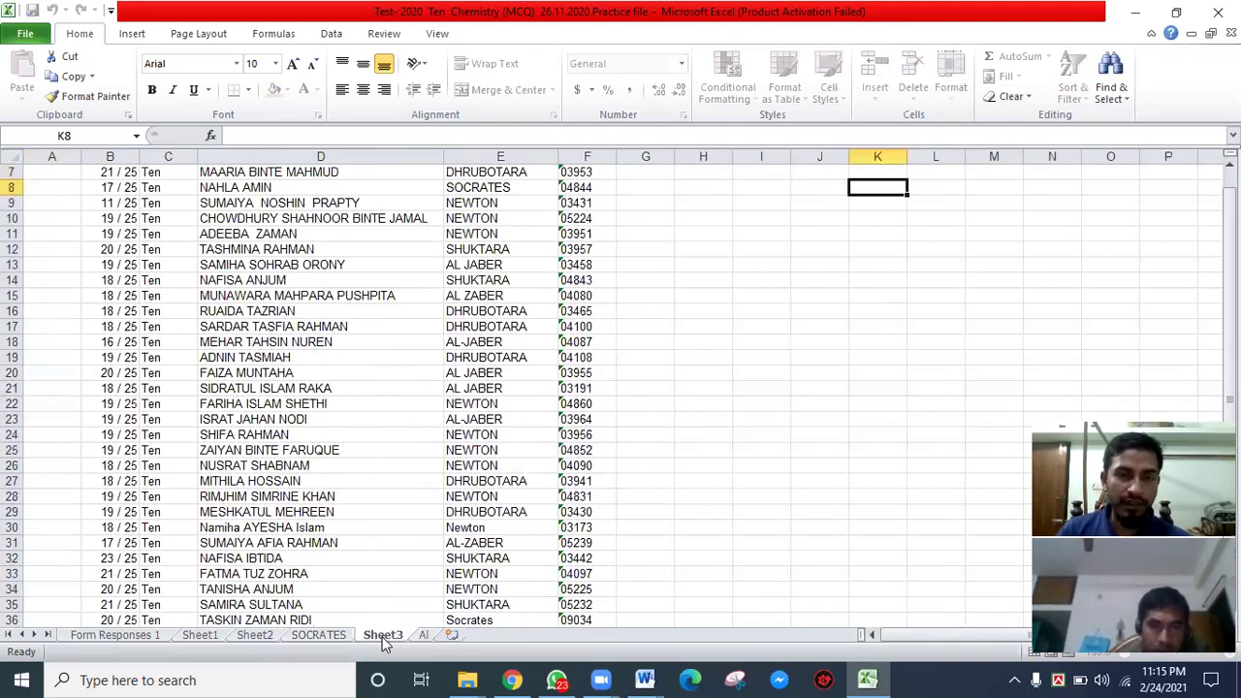
click(446, 635)
click(450, 636)
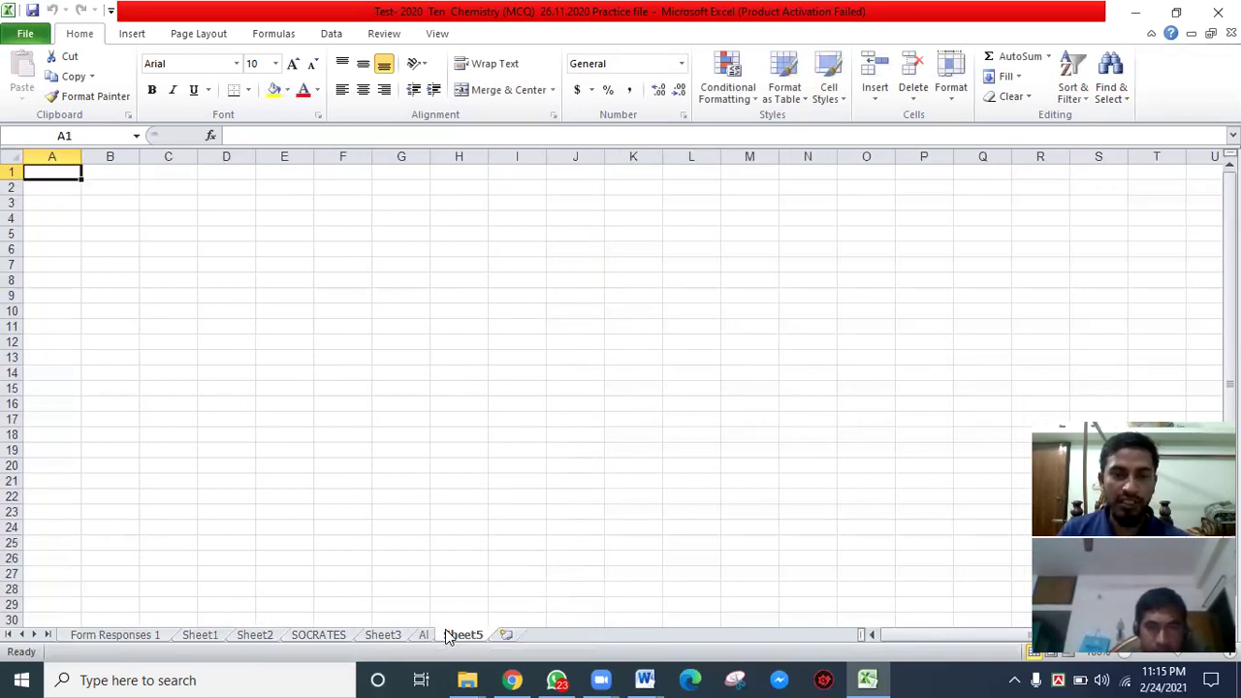
click(448, 635)
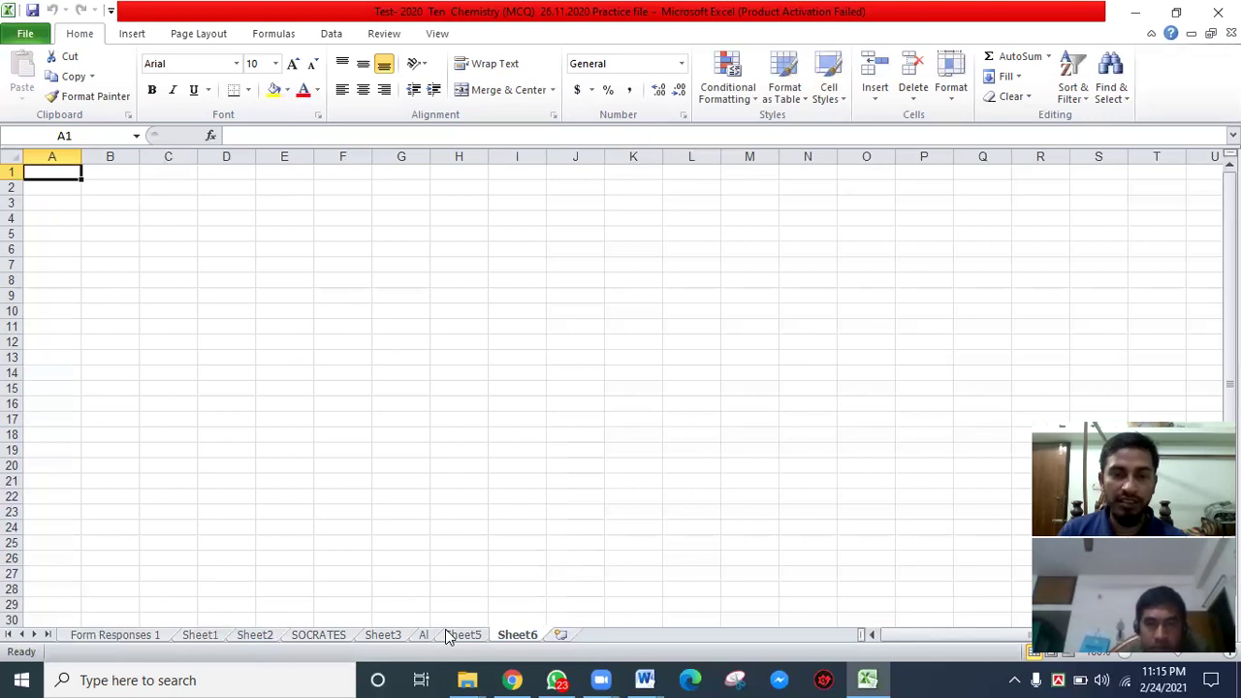
key(shift+F11)
key(shift+F11)
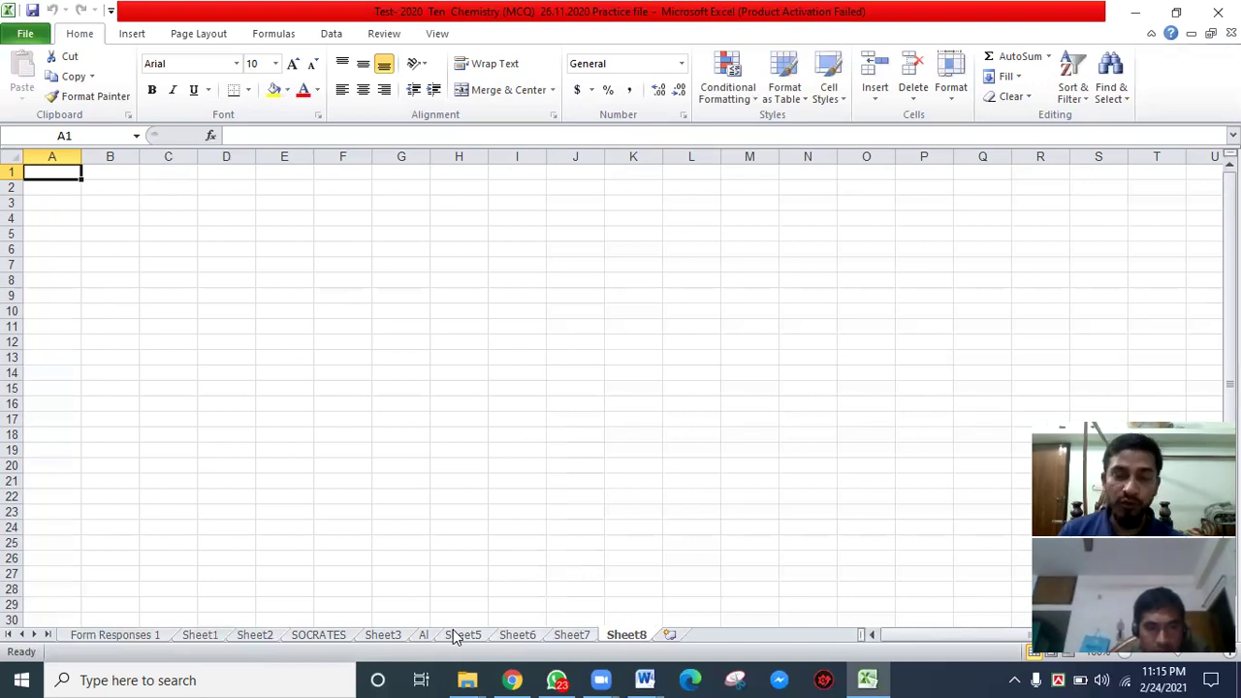
click(385, 638)
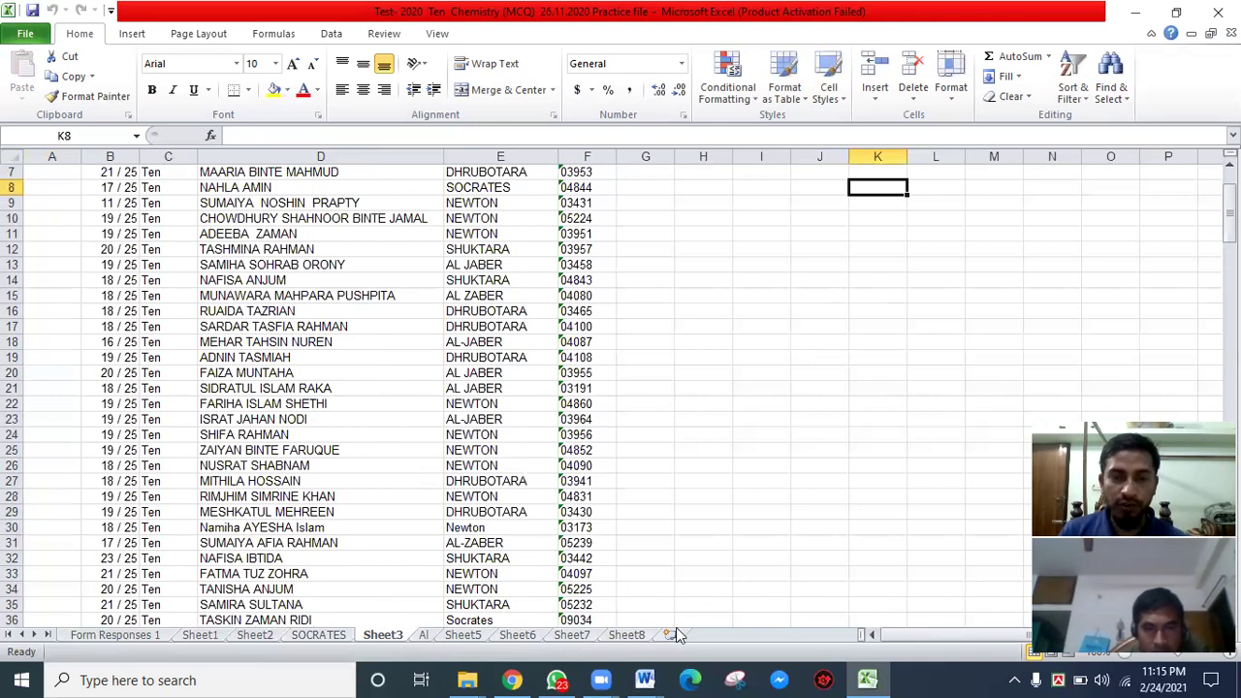
- Switch to the Word checklist and highlight the fourth item, "Short Section"
click(652, 679)
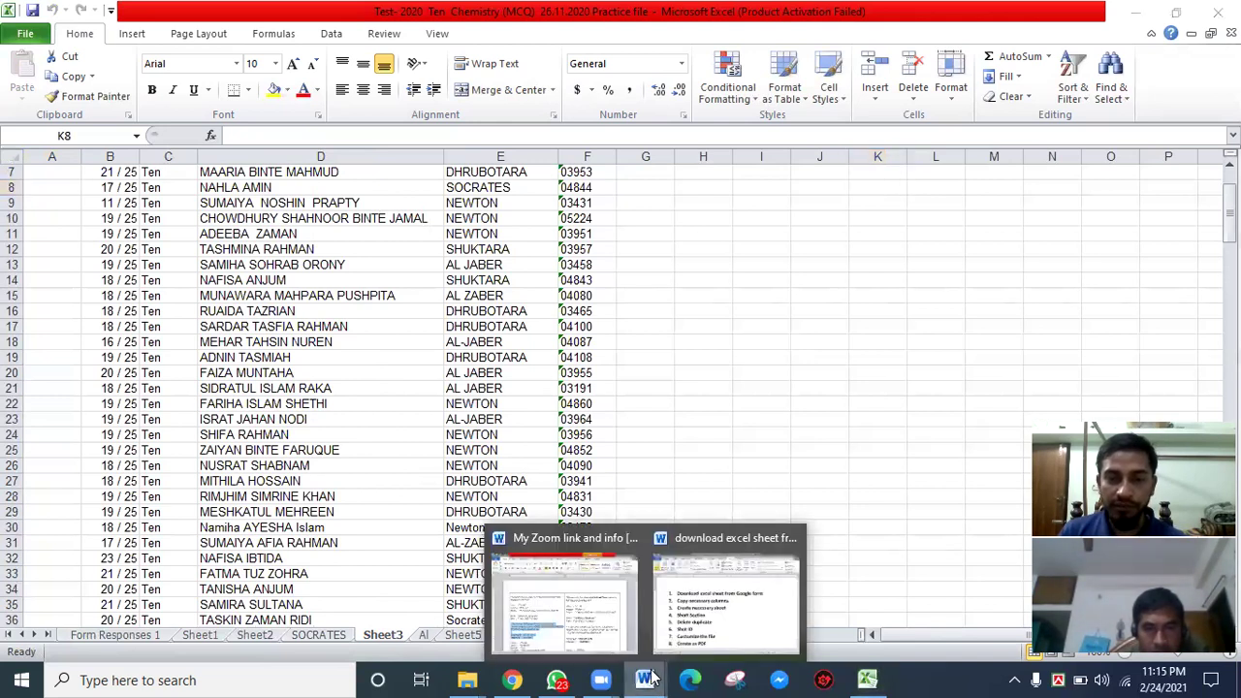
click(706, 631)
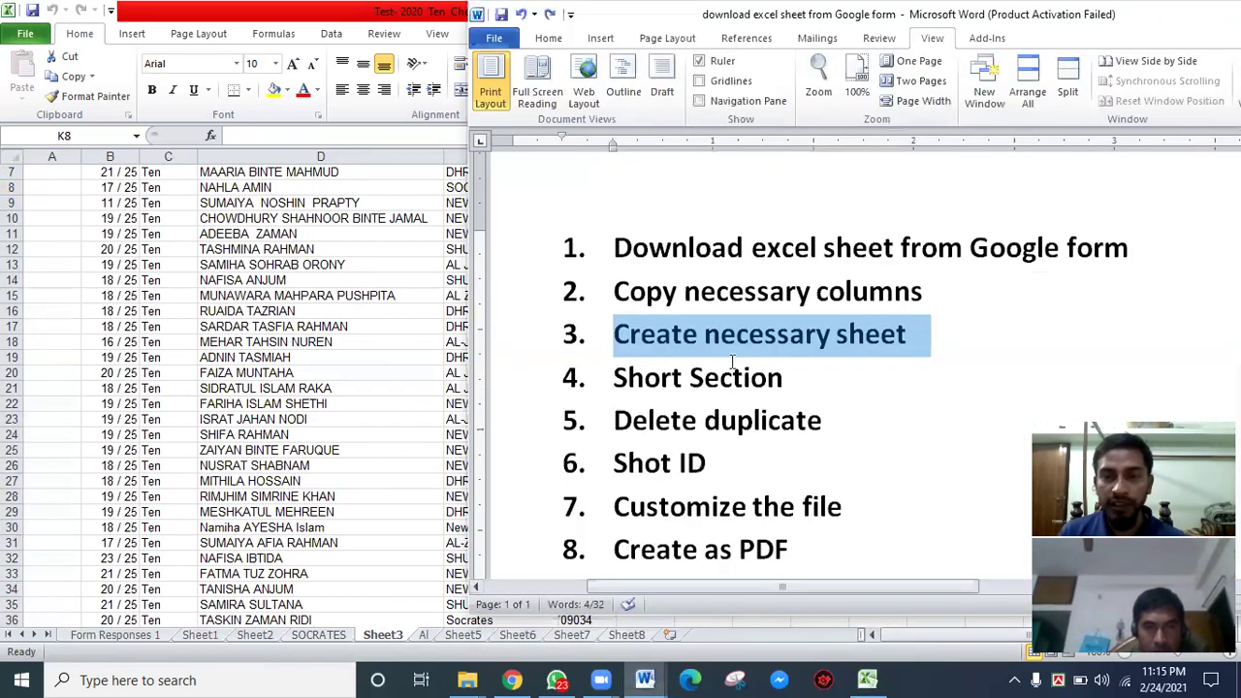
click(975, 331)
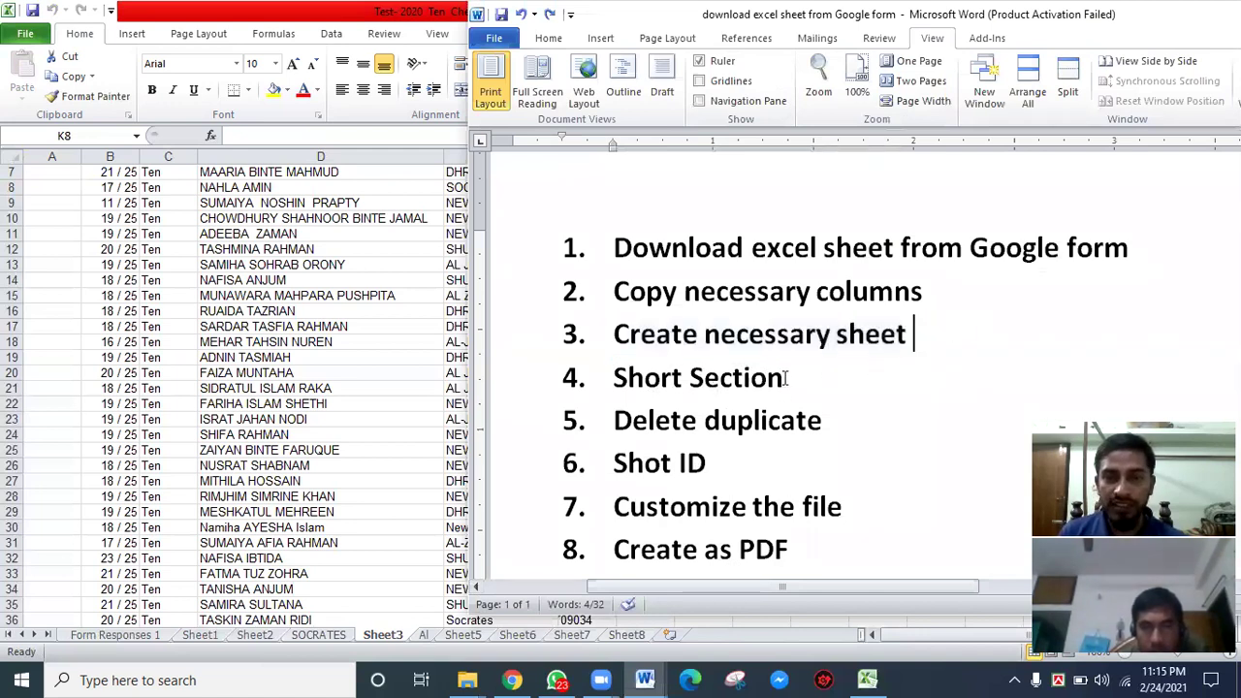
triple_click(637, 388)
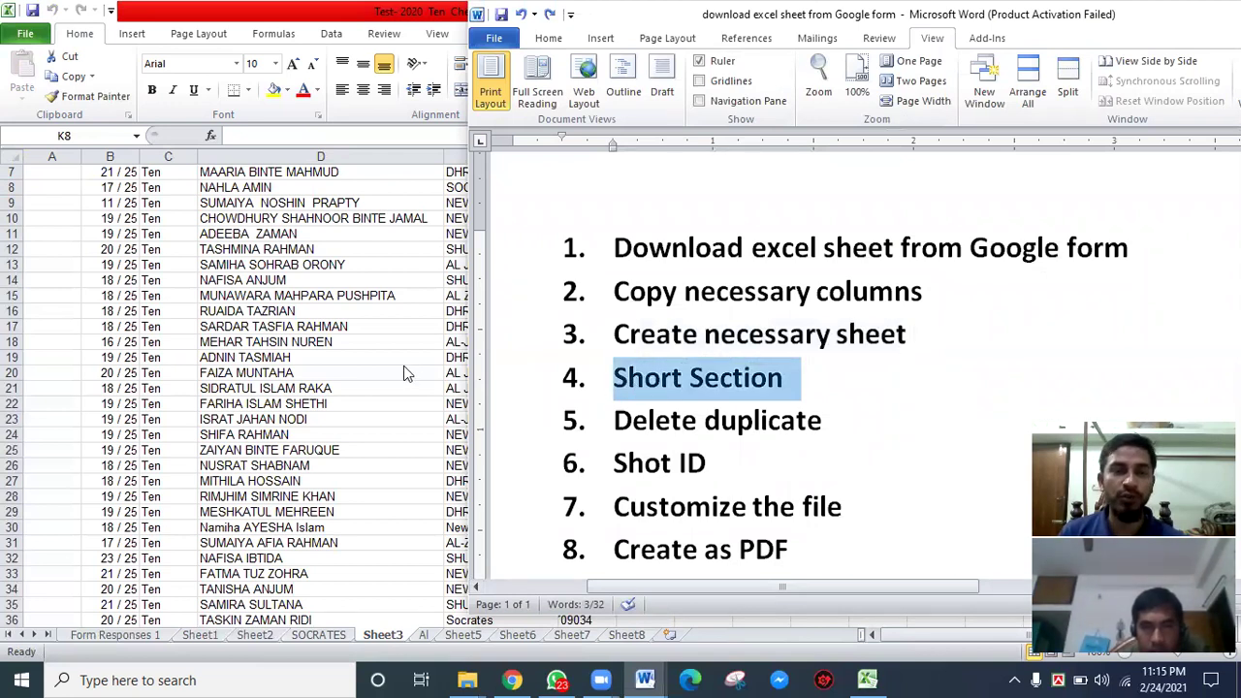
- Return to the Excel workbook and select the whole response table on Sheet3, from the Score header in B3 to the last row of column F
key(alt+Tab)
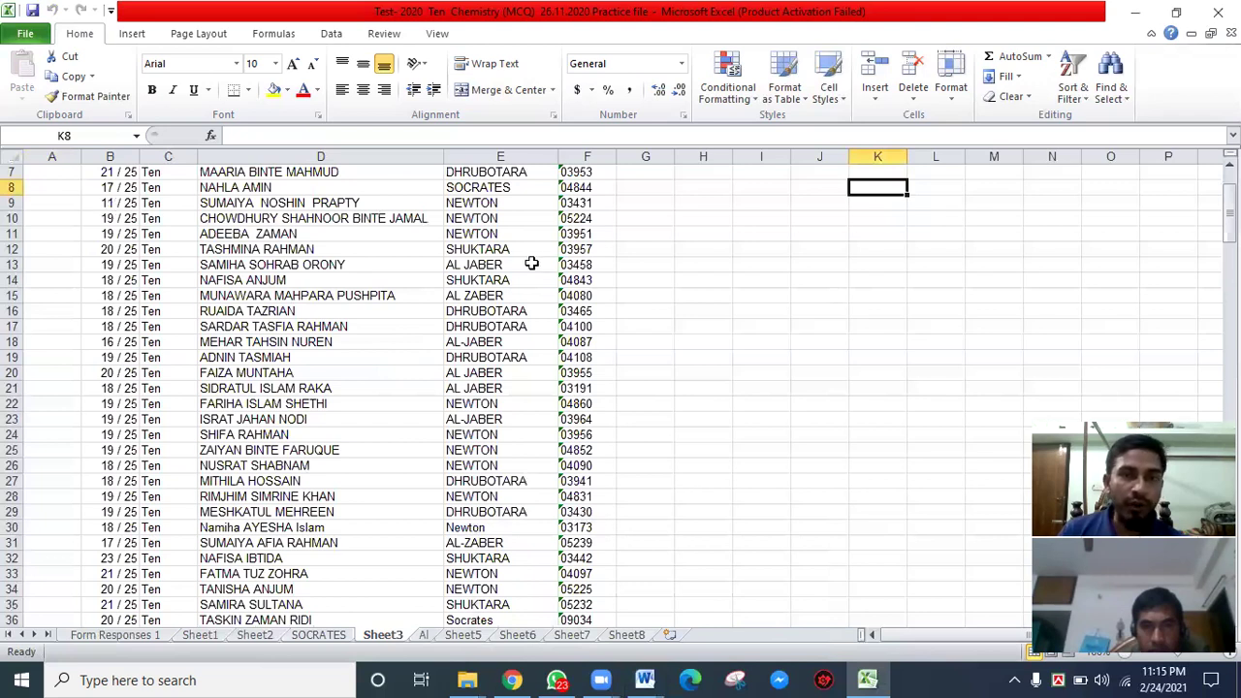
drag(589, 624, 590, 663)
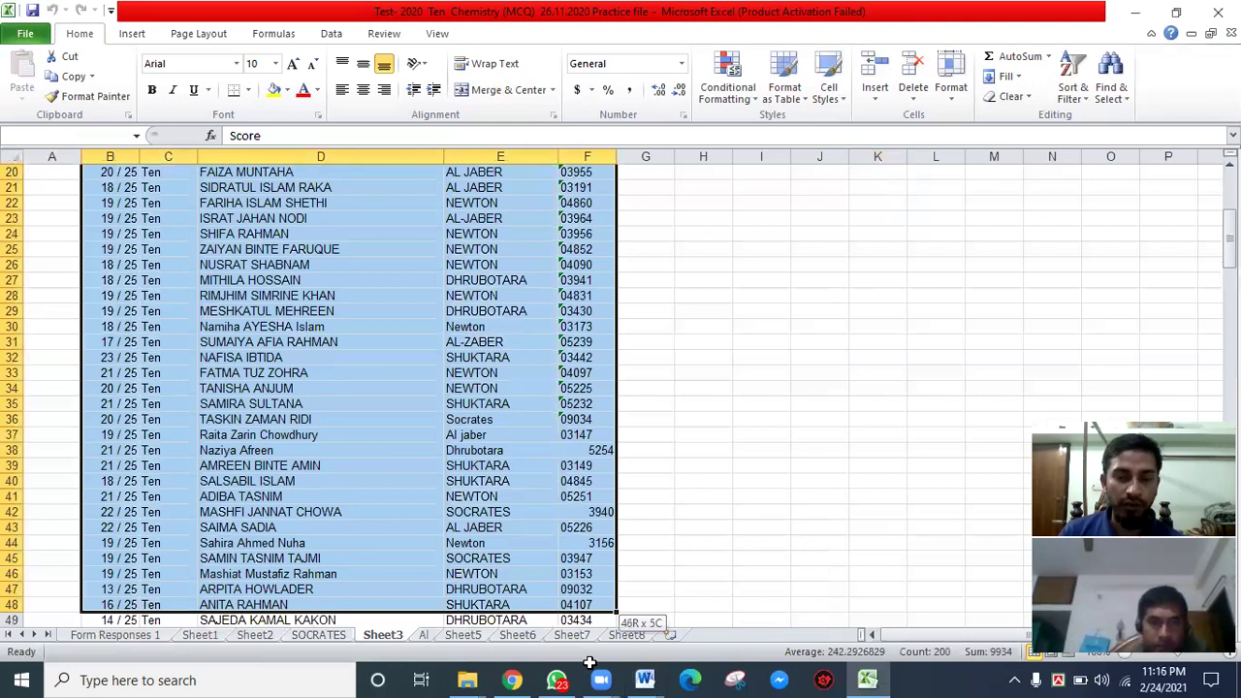
drag(590, 664, 591, 574)
scroll(533, 463, up, 7)
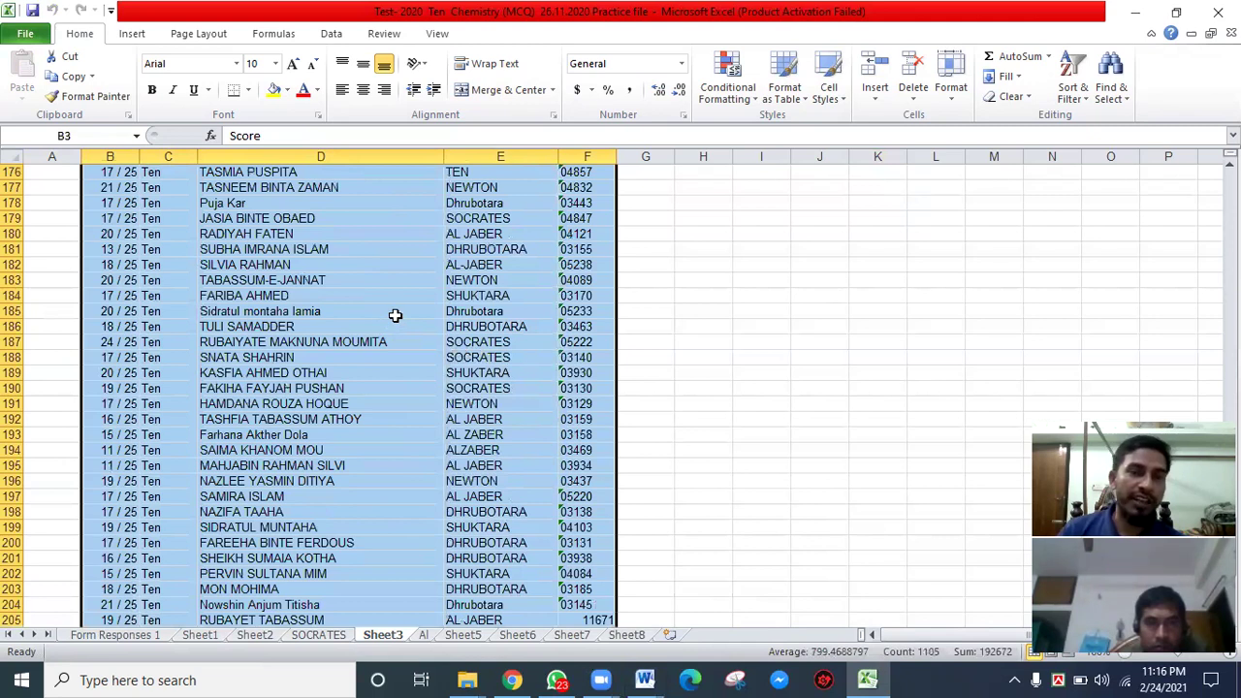
scroll(397, 252, up, 20)
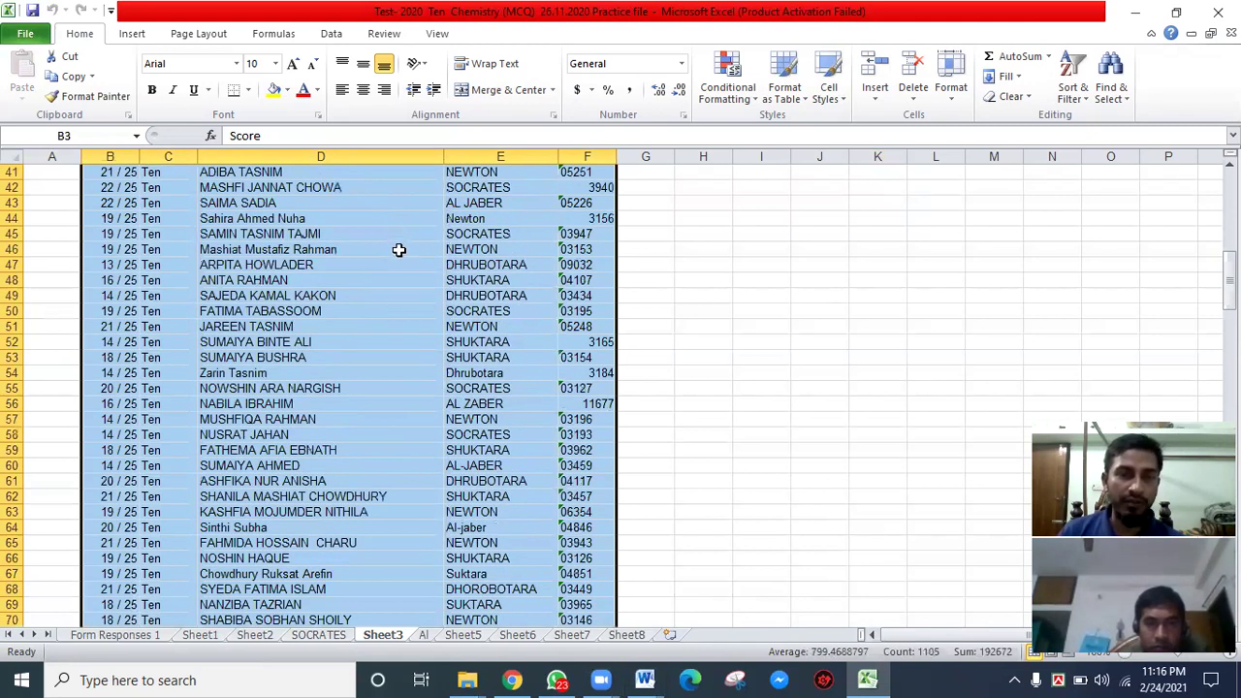
scroll(398, 250, up, 13)
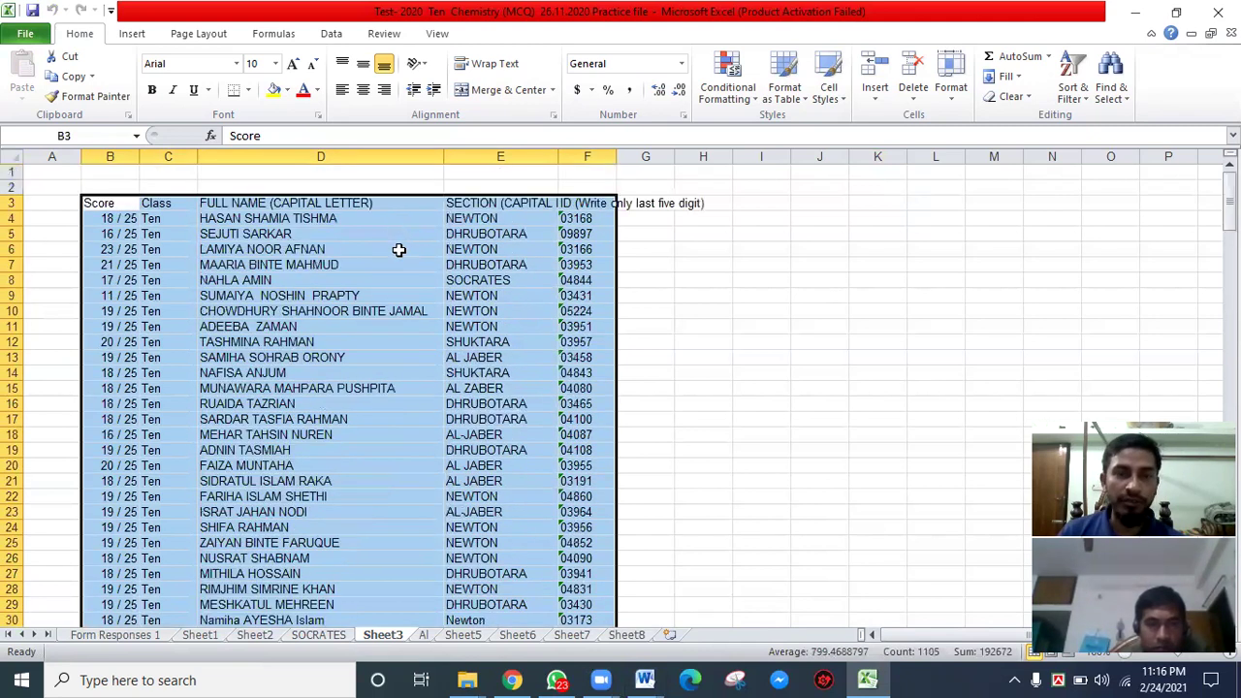
- Custom-sort the selected table by Column E on values from A to Z, with "My data has headers" turned off
right_click(456, 456)
mouse_move(456, 458)
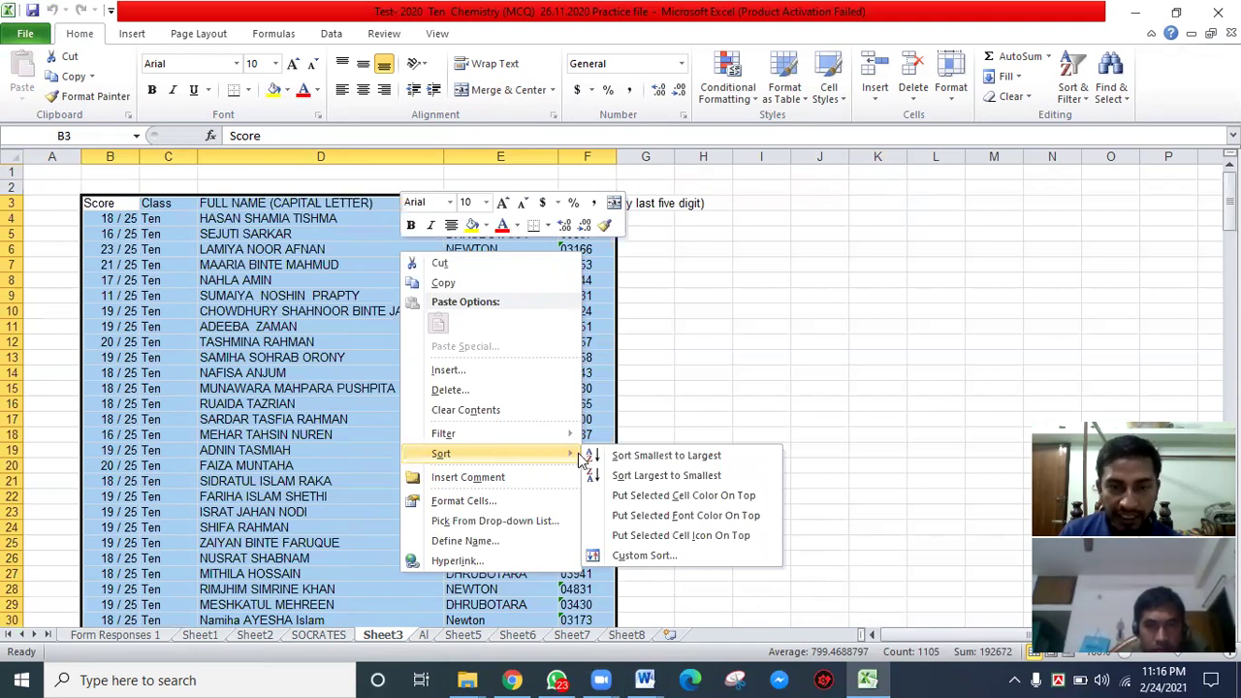
click(693, 559)
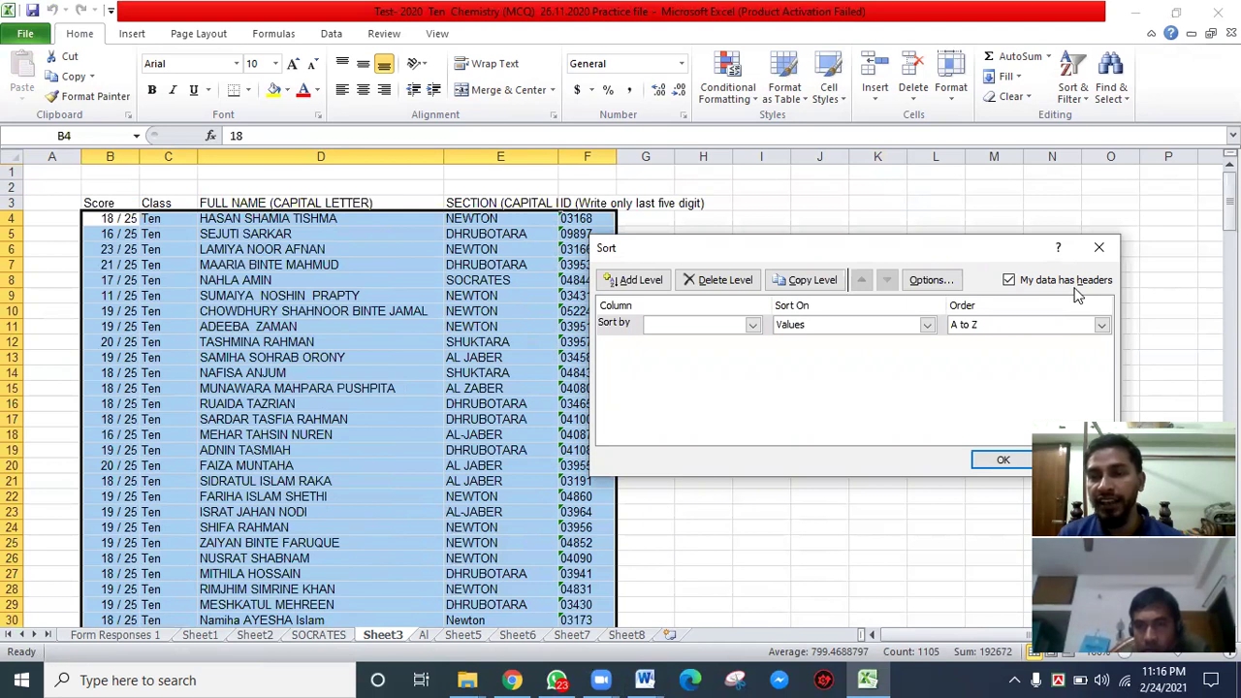
click(1008, 281)
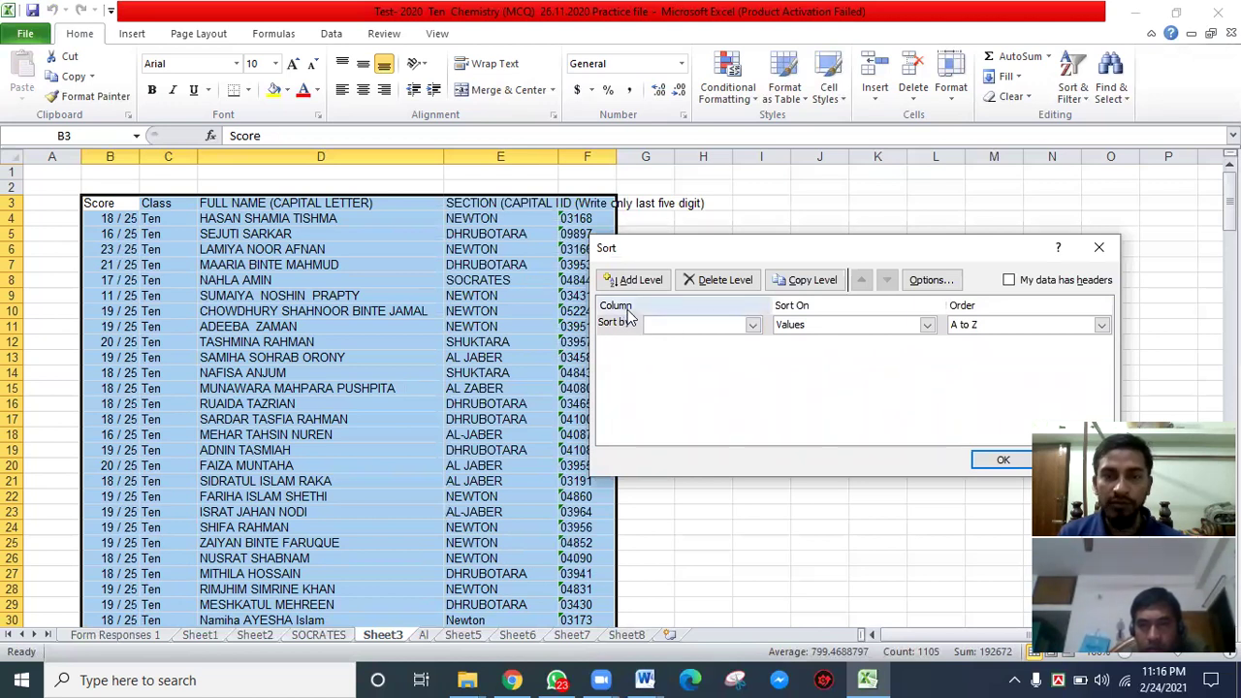
click(752, 328)
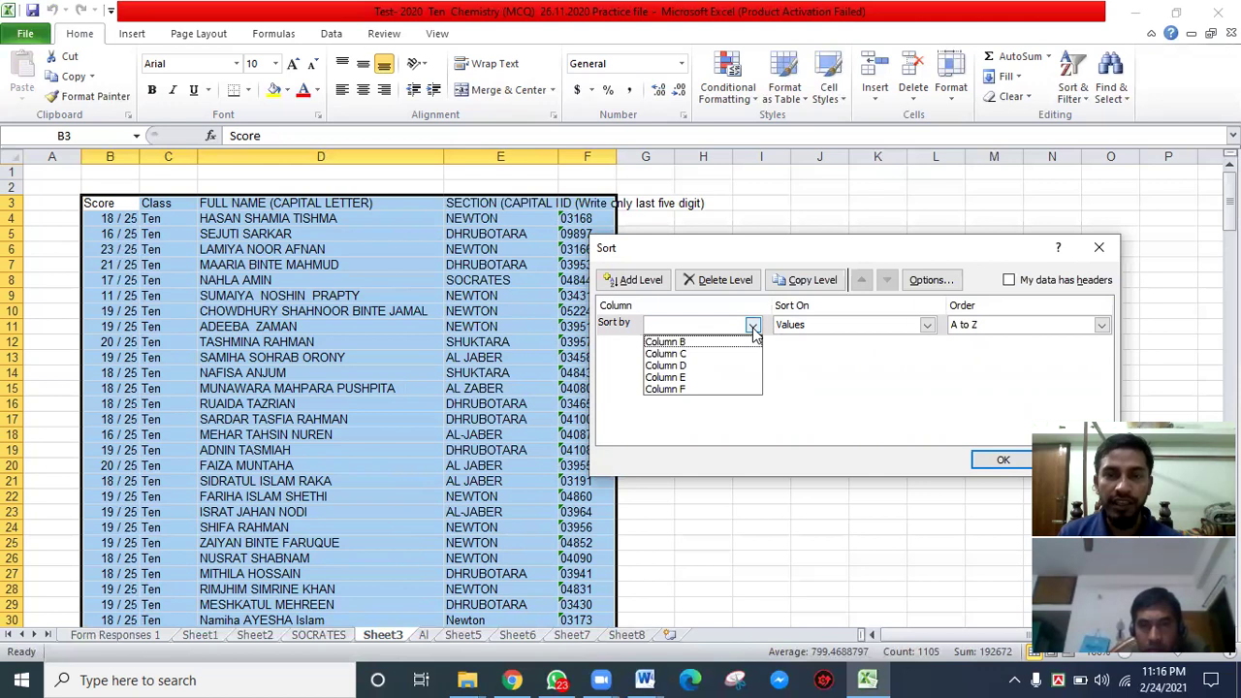
click(726, 407)
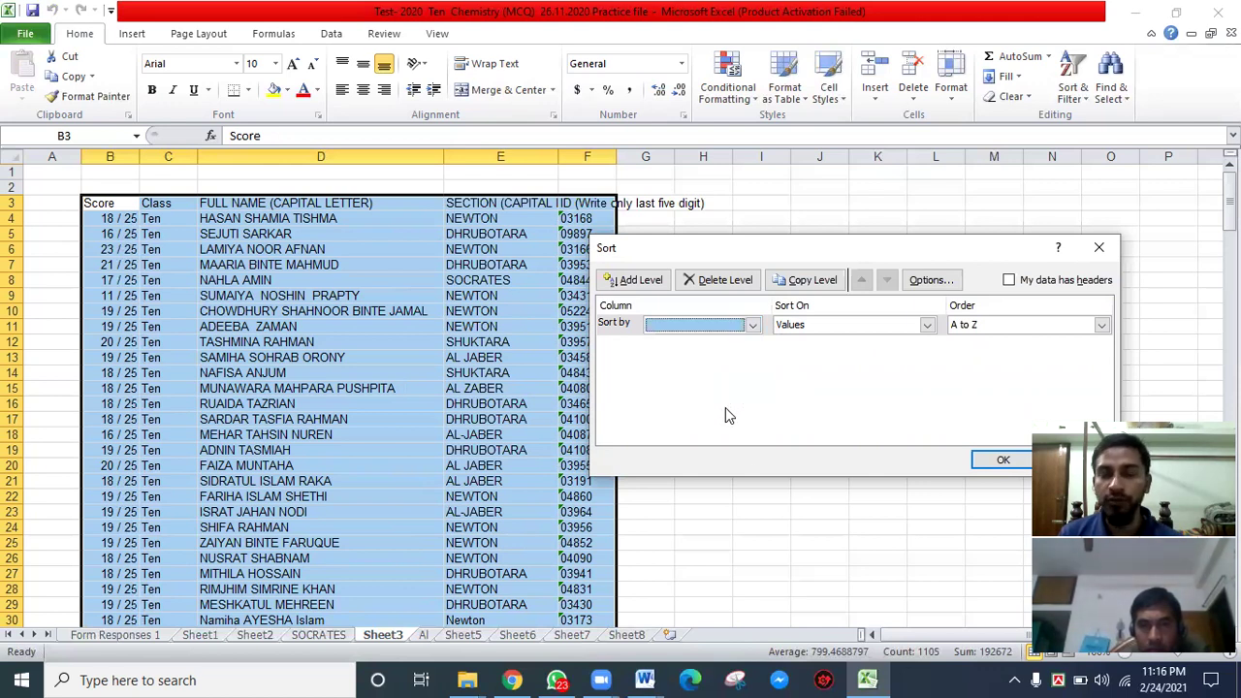
click(645, 679)
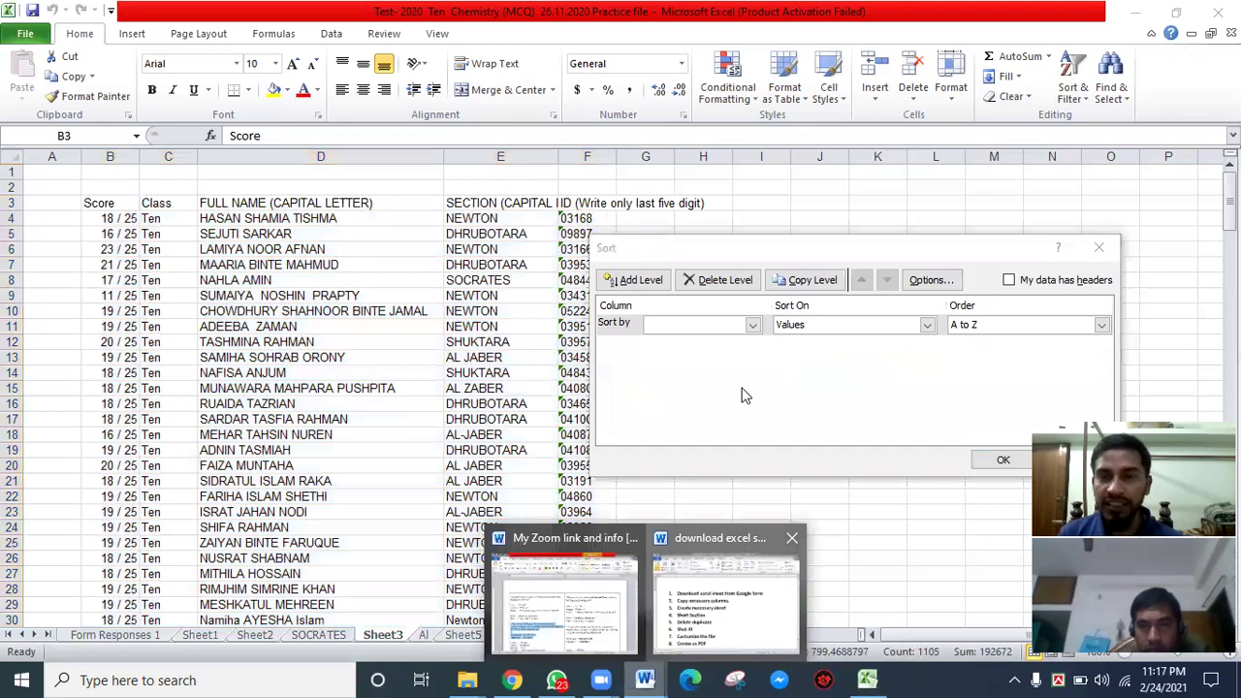
click(408, 325)
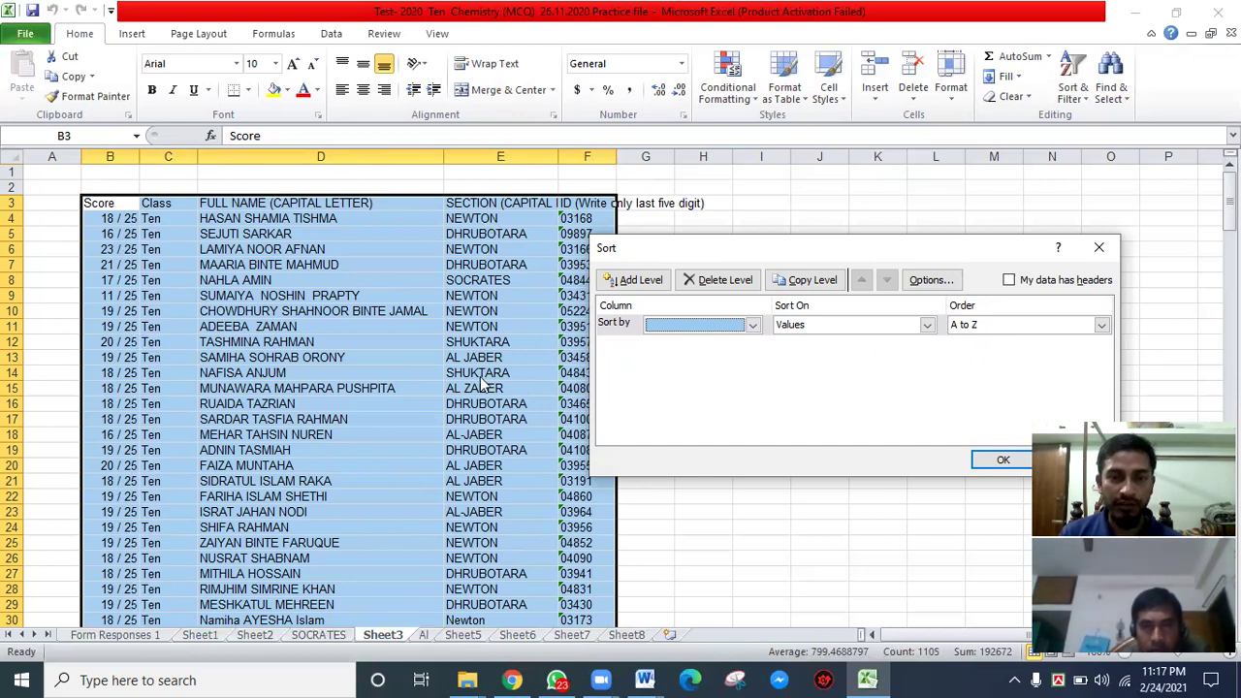
click(753, 326)
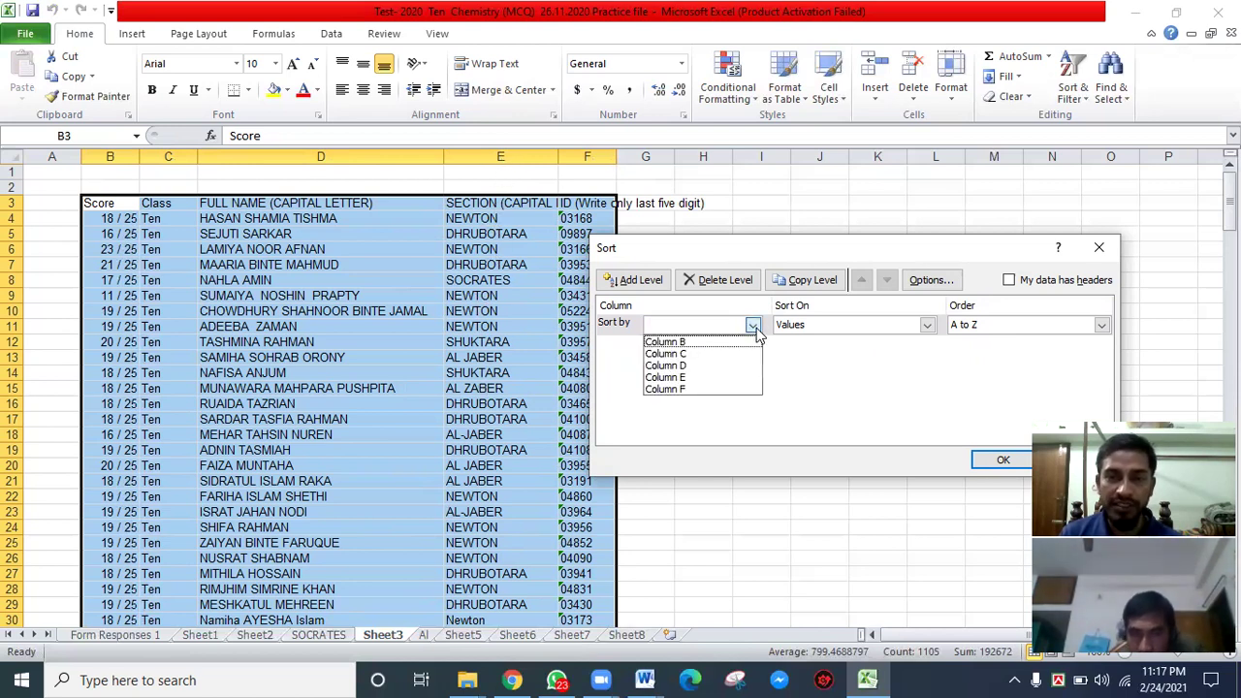
click(706, 378)
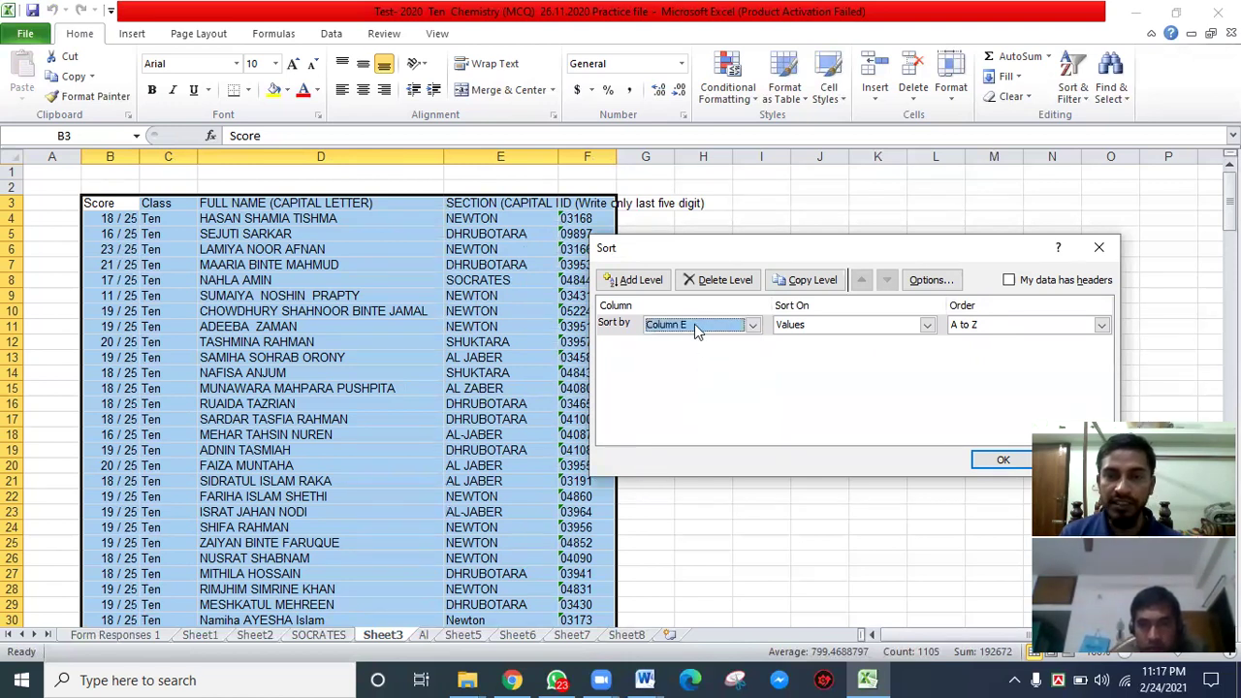
click(996, 462)
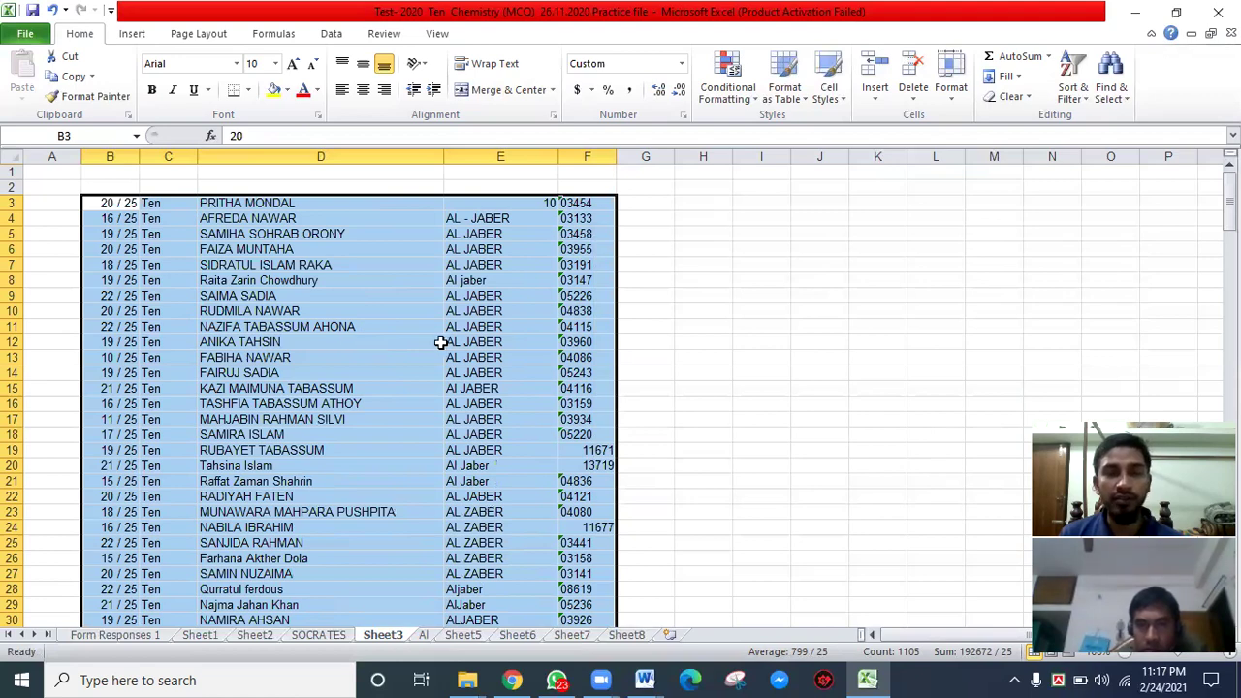
- Review the sorted section names down column E, check the Word checklist and return to the Excel workbook
scroll(524, 384, down, 16)
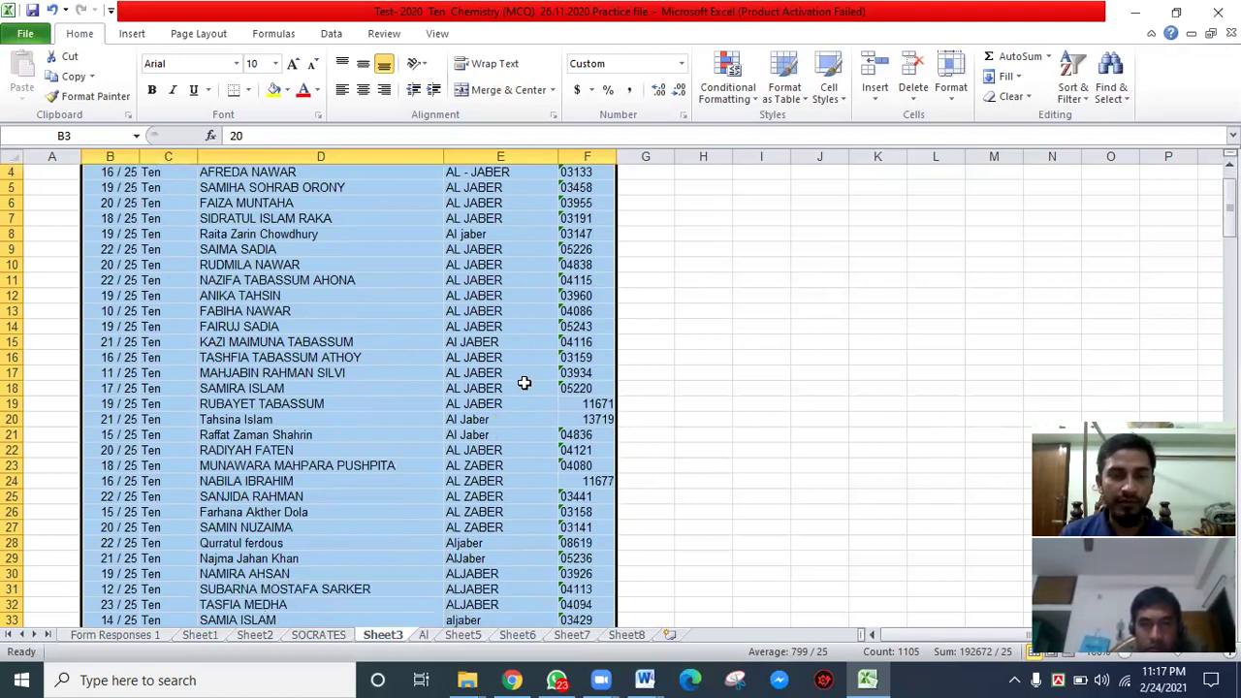
scroll(524, 388, down, 9)
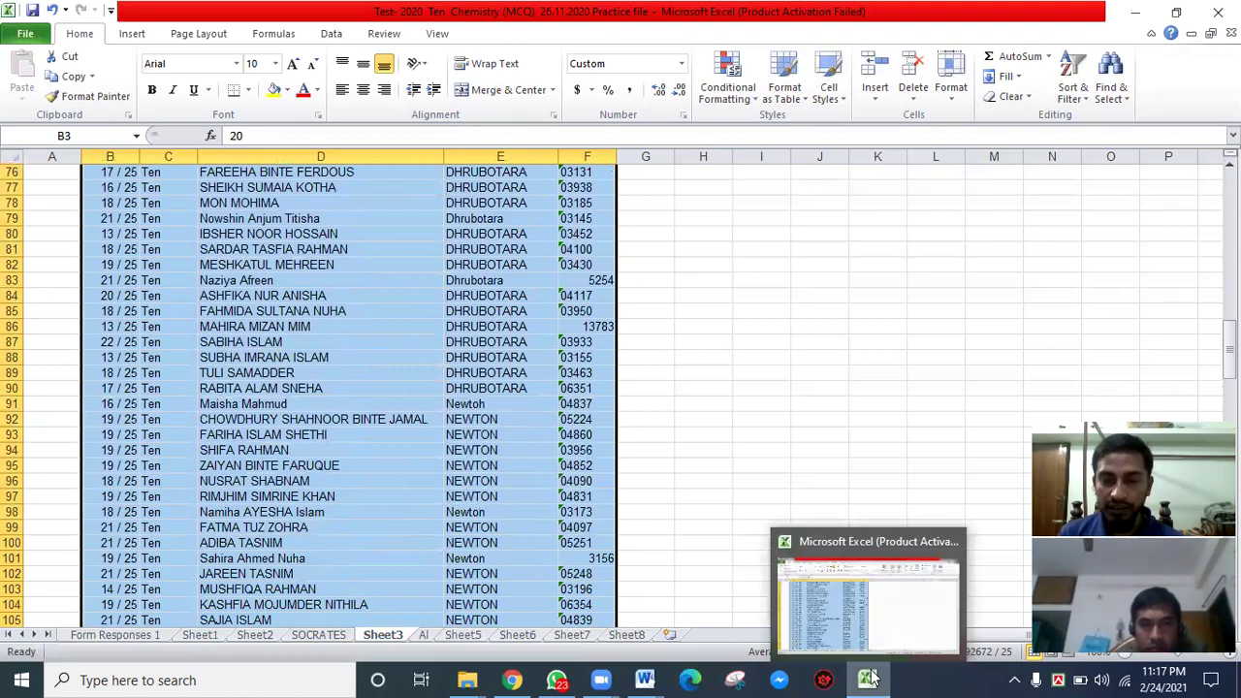
click(645, 679)
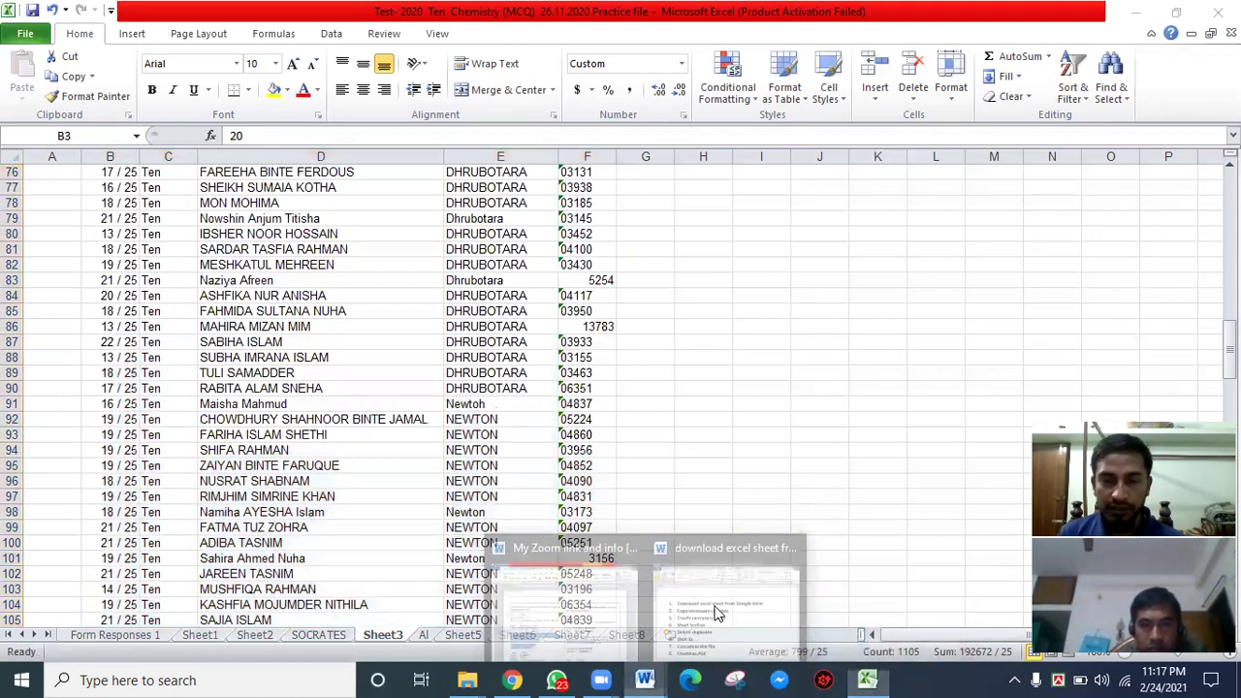
click(718, 602)
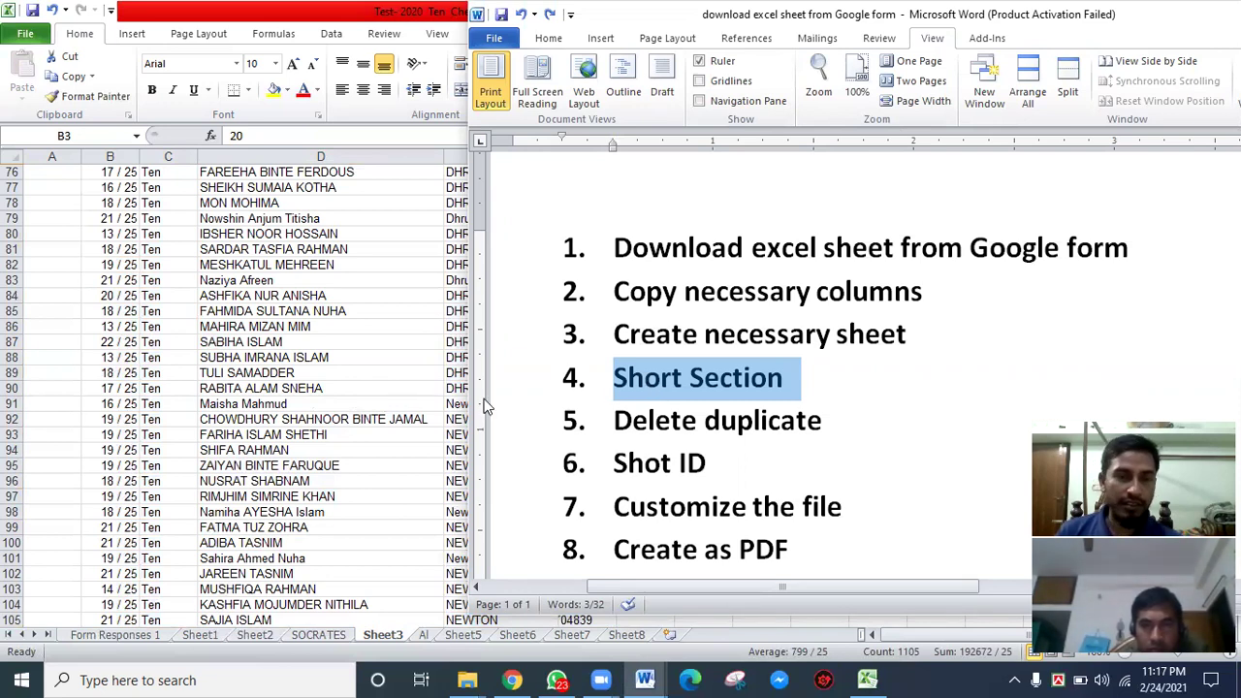
key(alt+Tab)
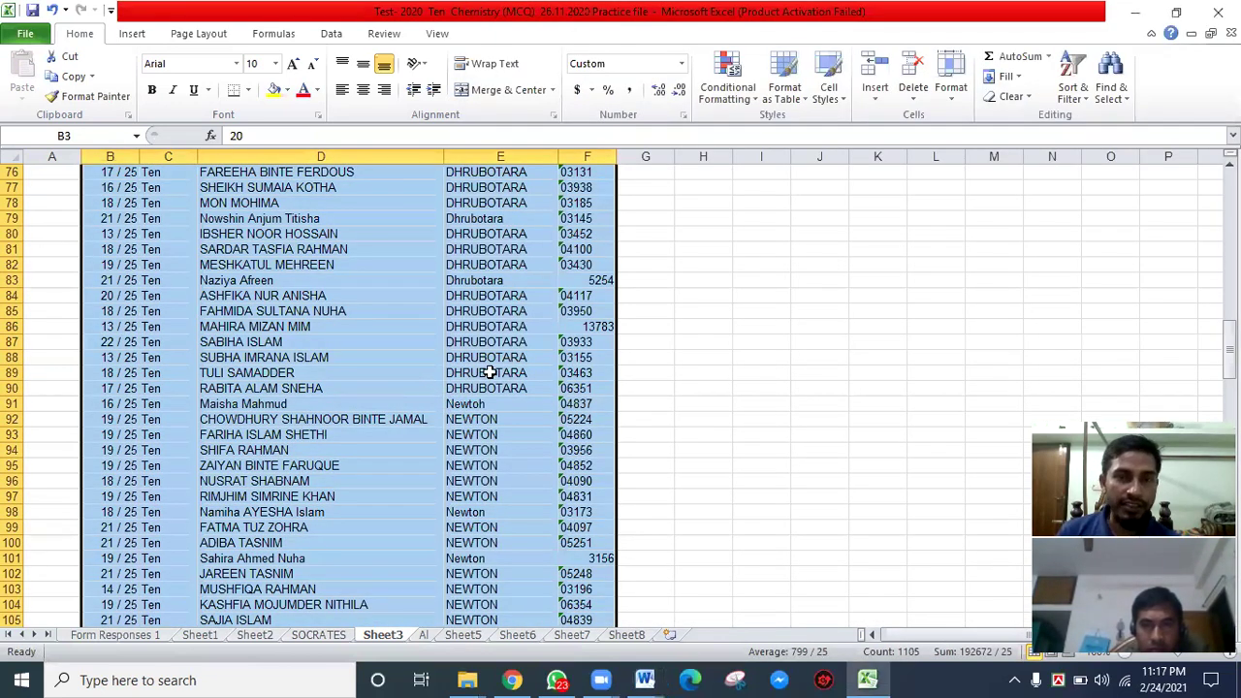
- Examine the section spellings in column E of Sheet3 from top to bottom for variants and invalid entries
click(490, 373)
scroll(493, 189, up, 2)
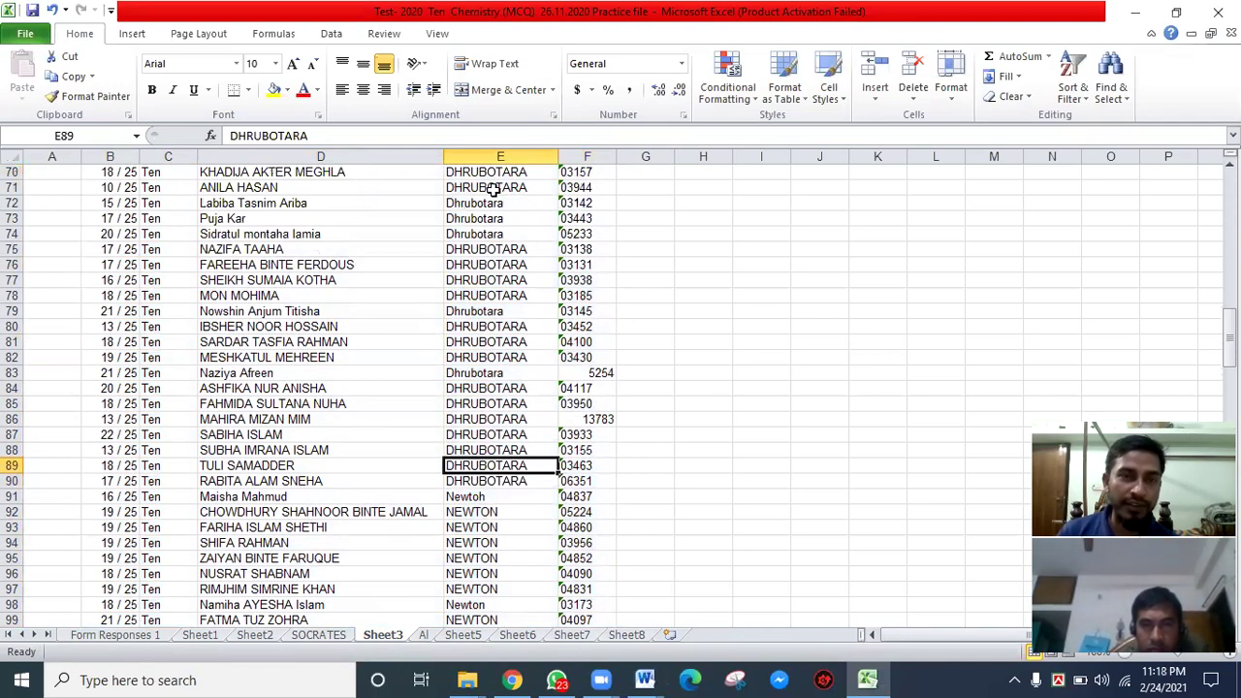
scroll(495, 213, up, 20)
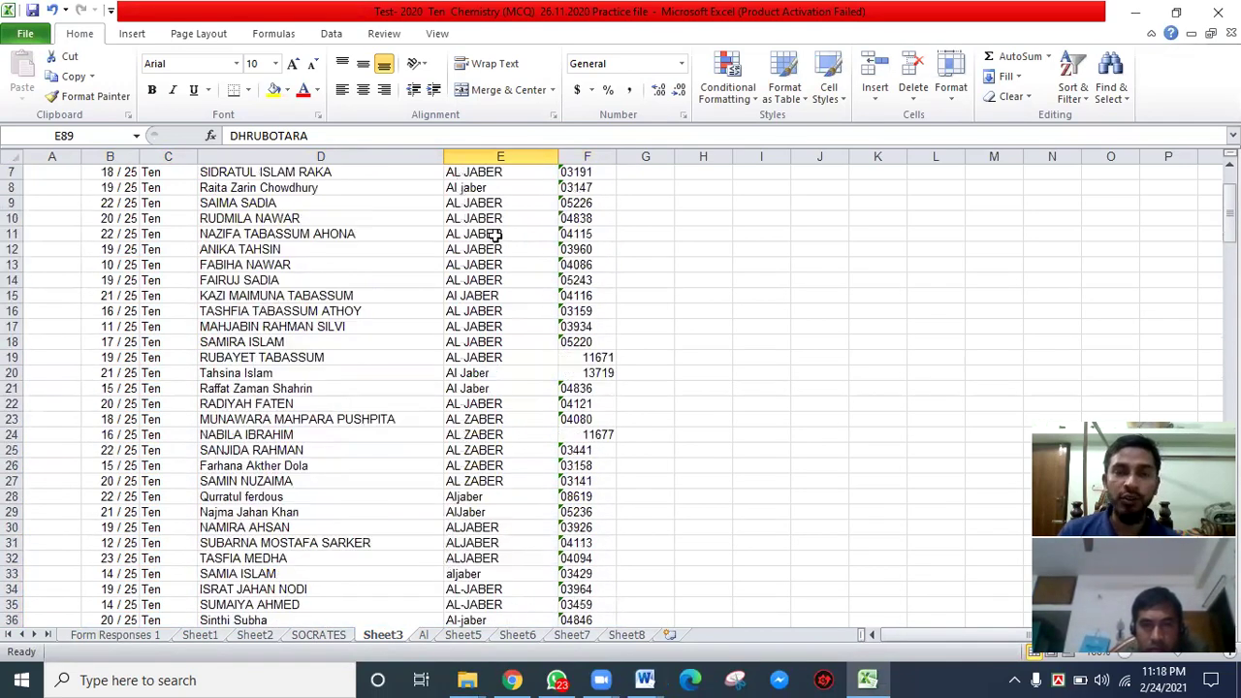
scroll(495, 234, up, 2)
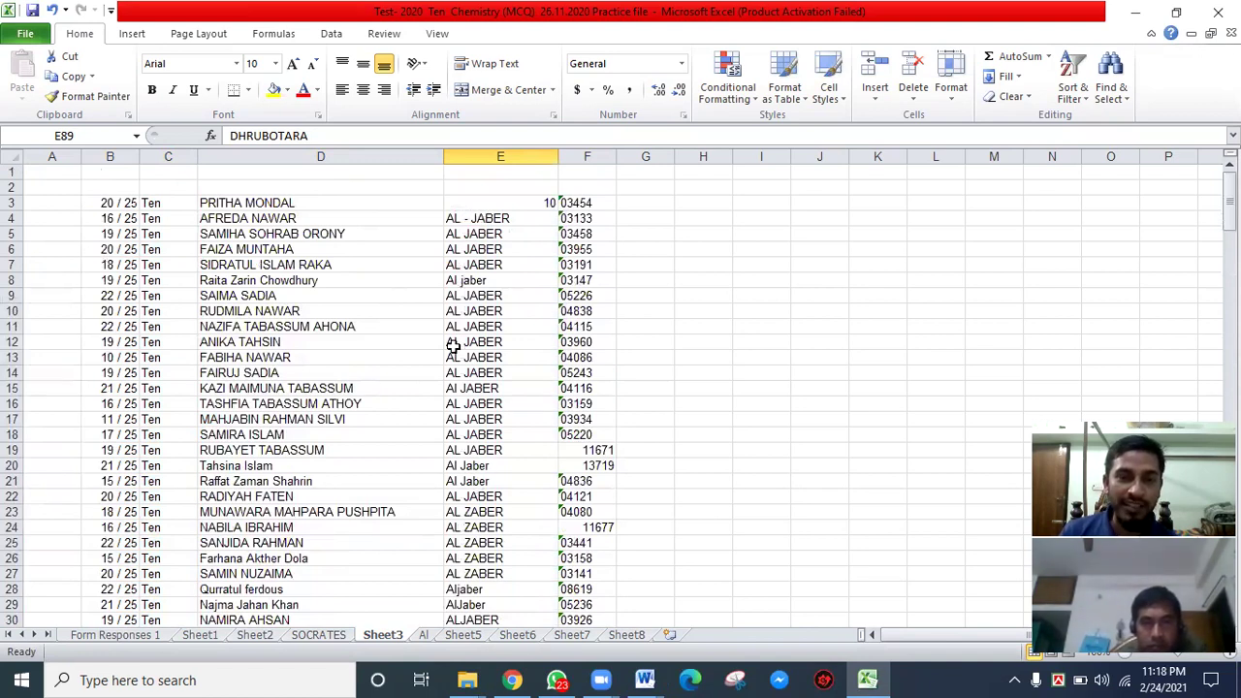
scroll(453, 346, down, 9)
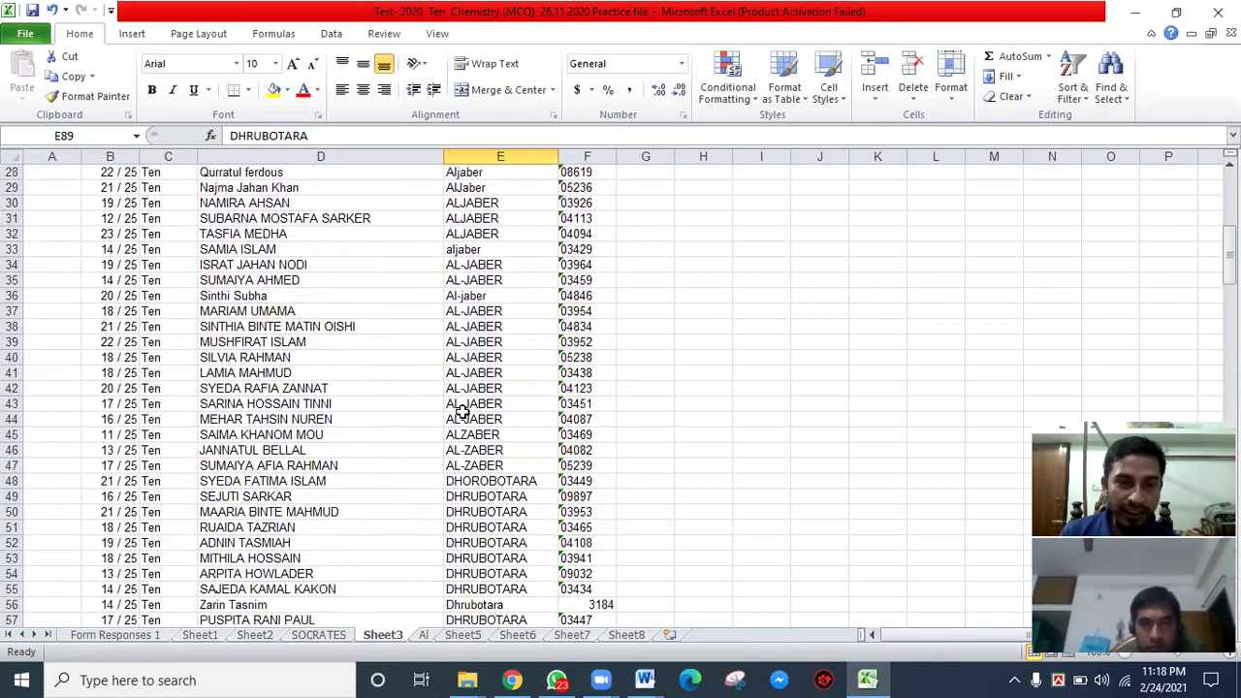
scroll(463, 412, down, 20)
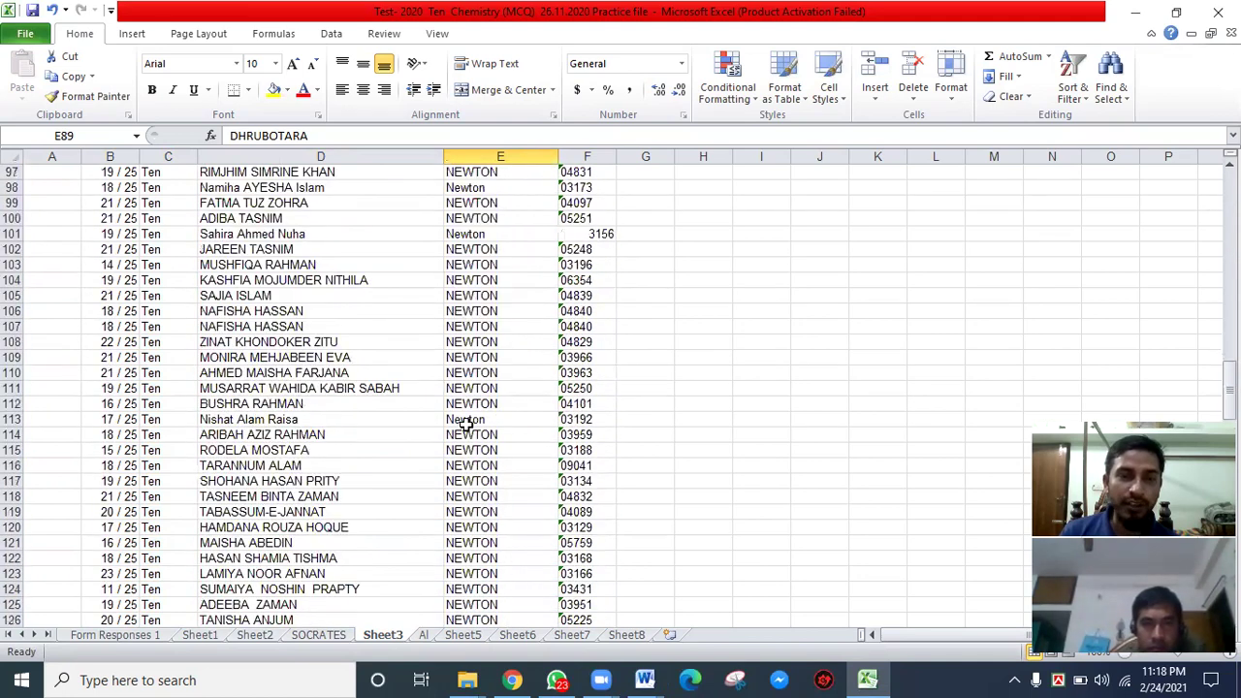
scroll(467, 424, down, 20)
scroll(466, 424, down, 16)
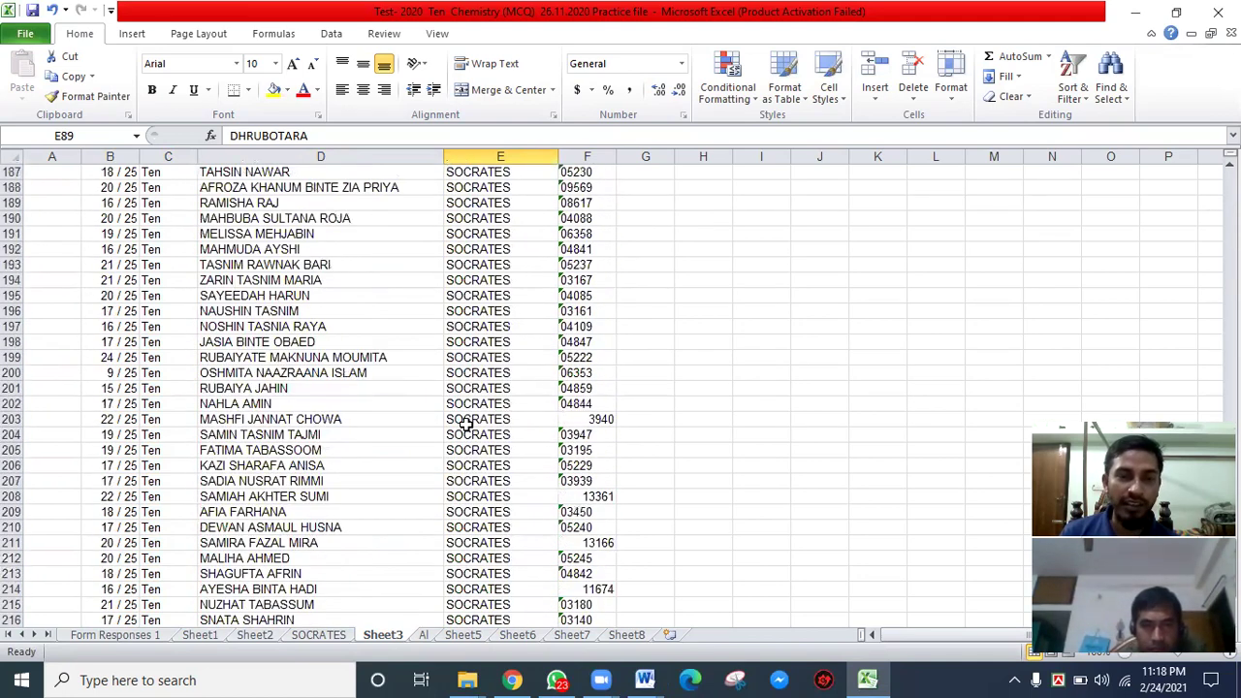
scroll(467, 424, up, 6)
scroll(467, 424, up, 6)
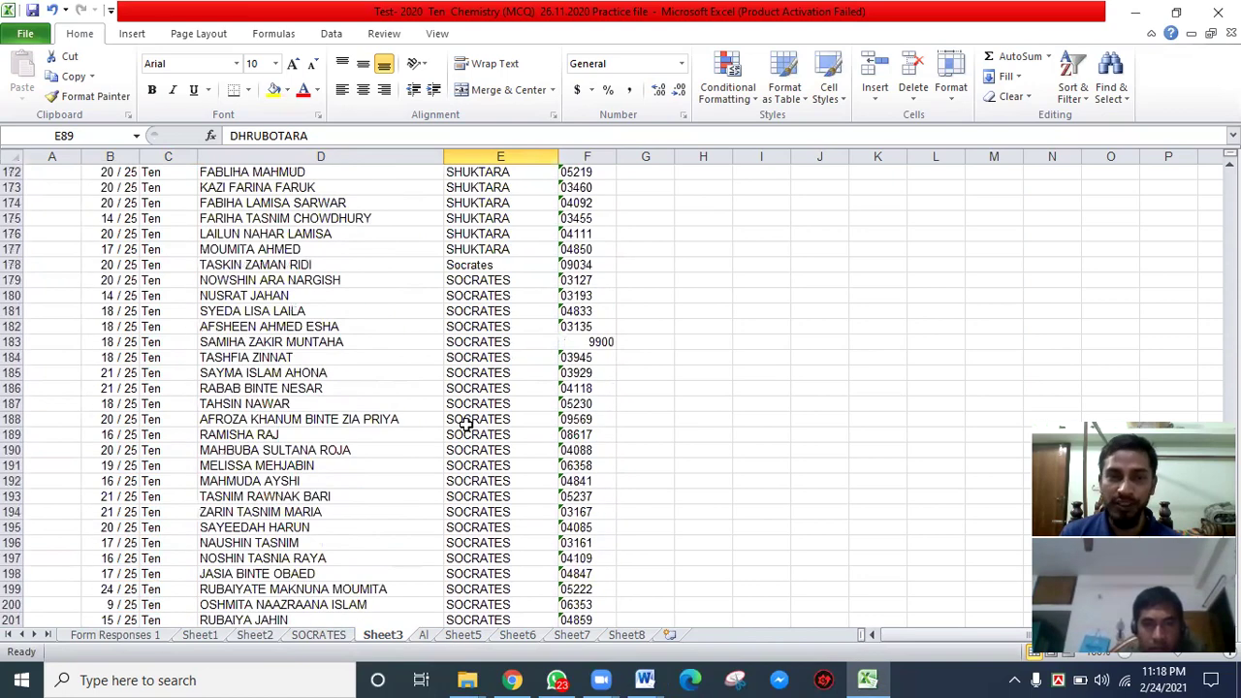
scroll(467, 424, up, 16)
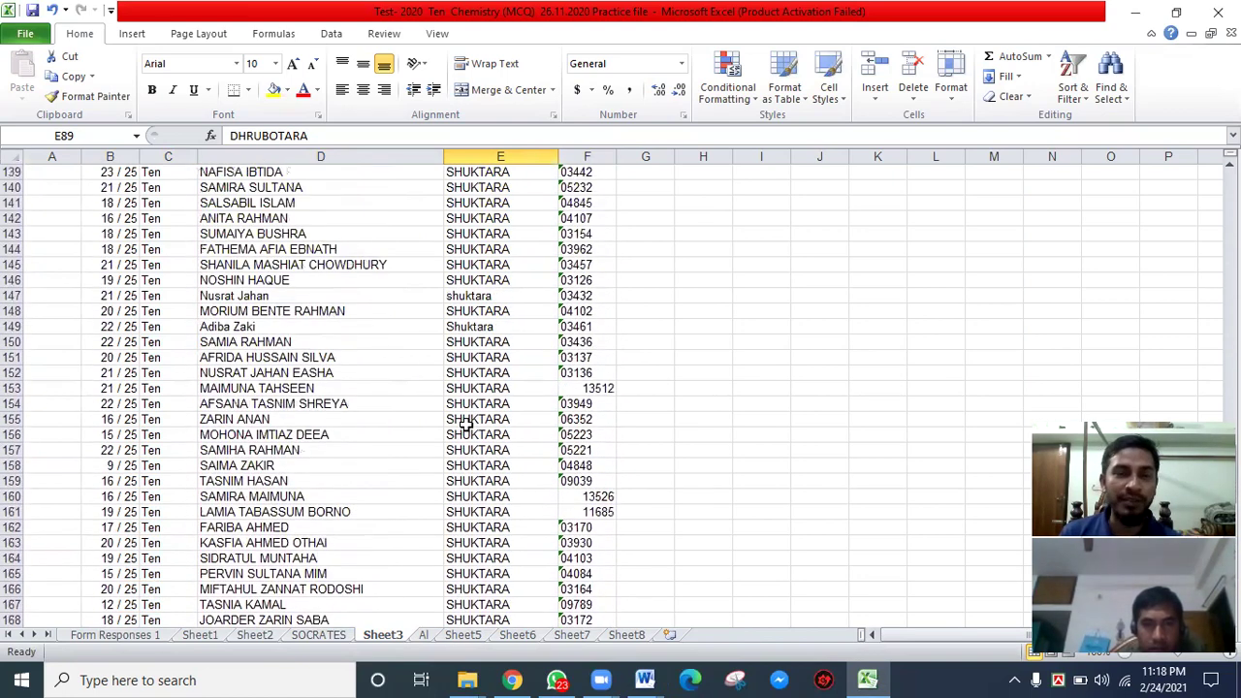
scroll(467, 424, up, 2)
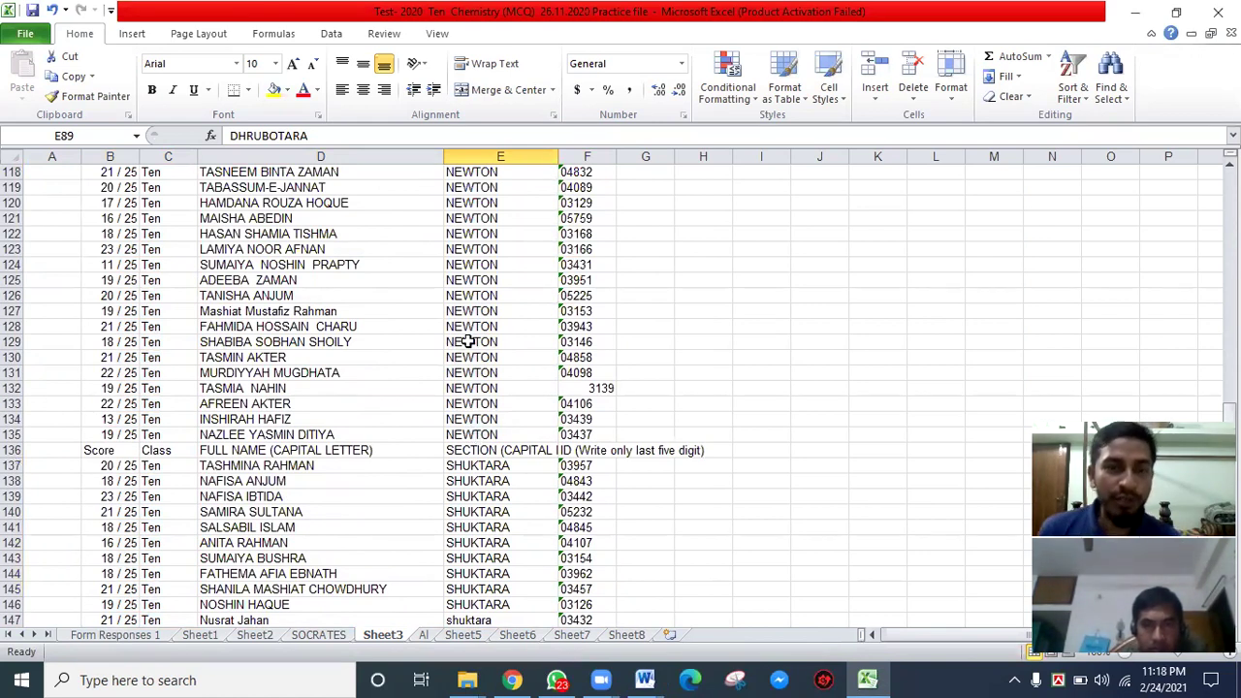
scroll(472, 345, up, 8)
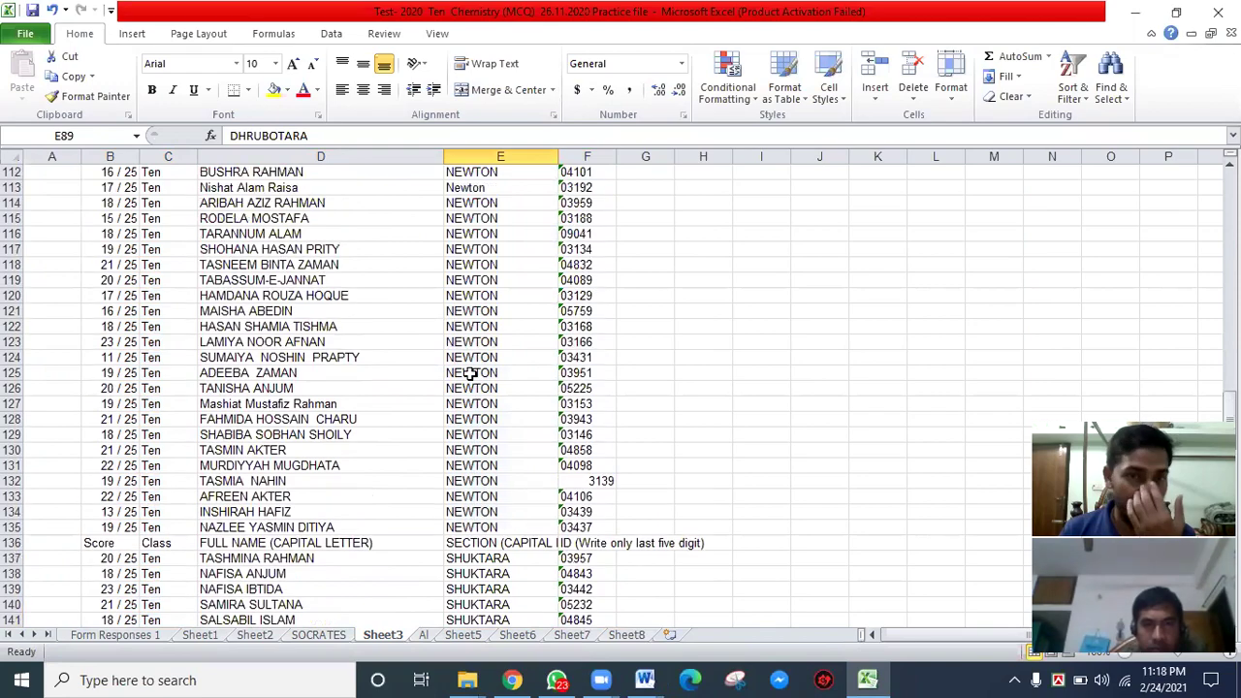
scroll(475, 358, up, 15)
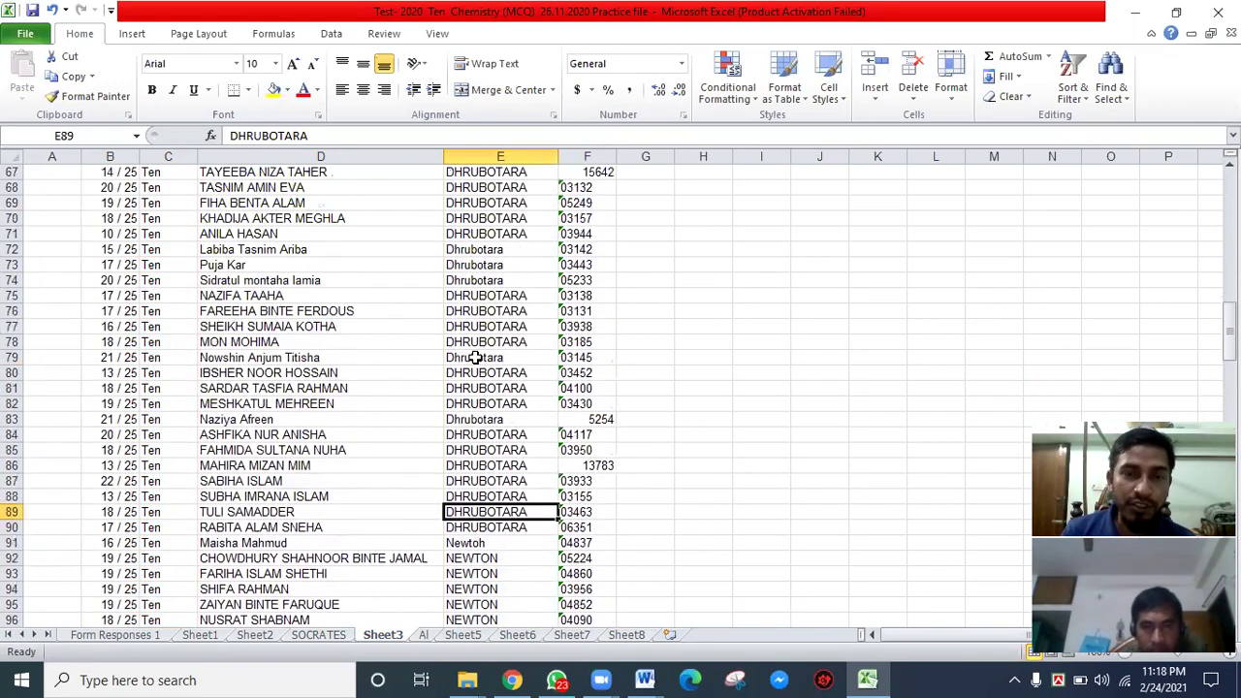
scroll(478, 358, up, 10)
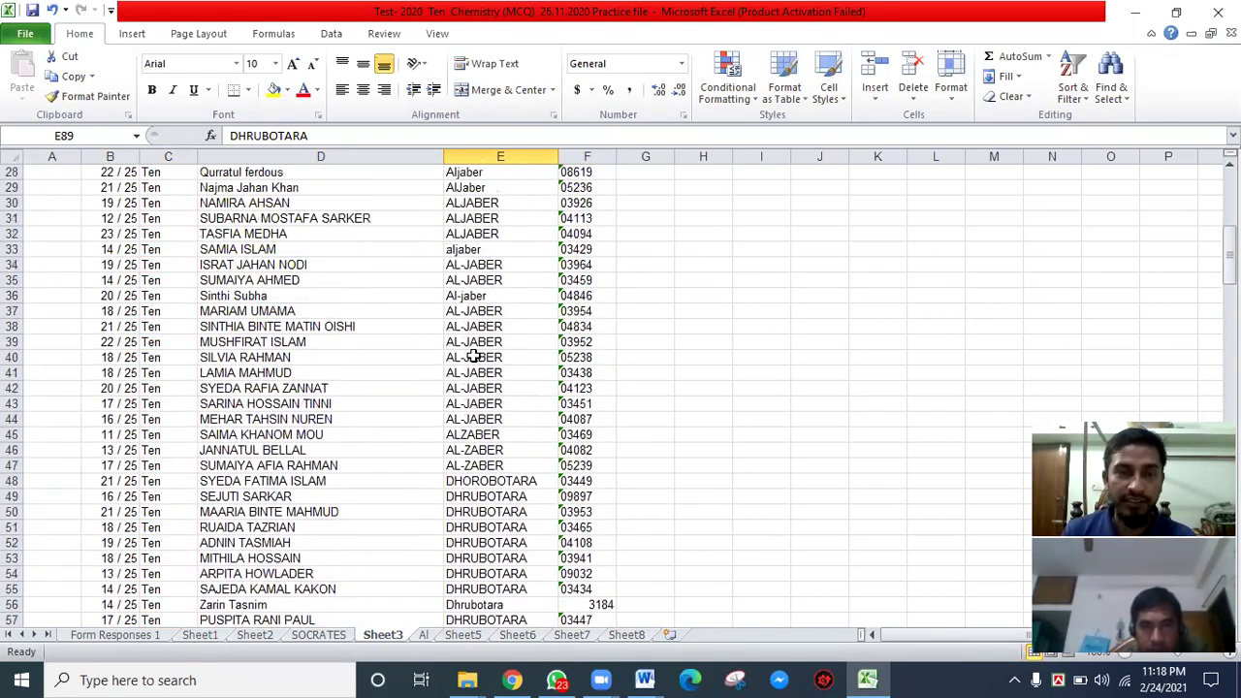
scroll(472, 367, up, 6)
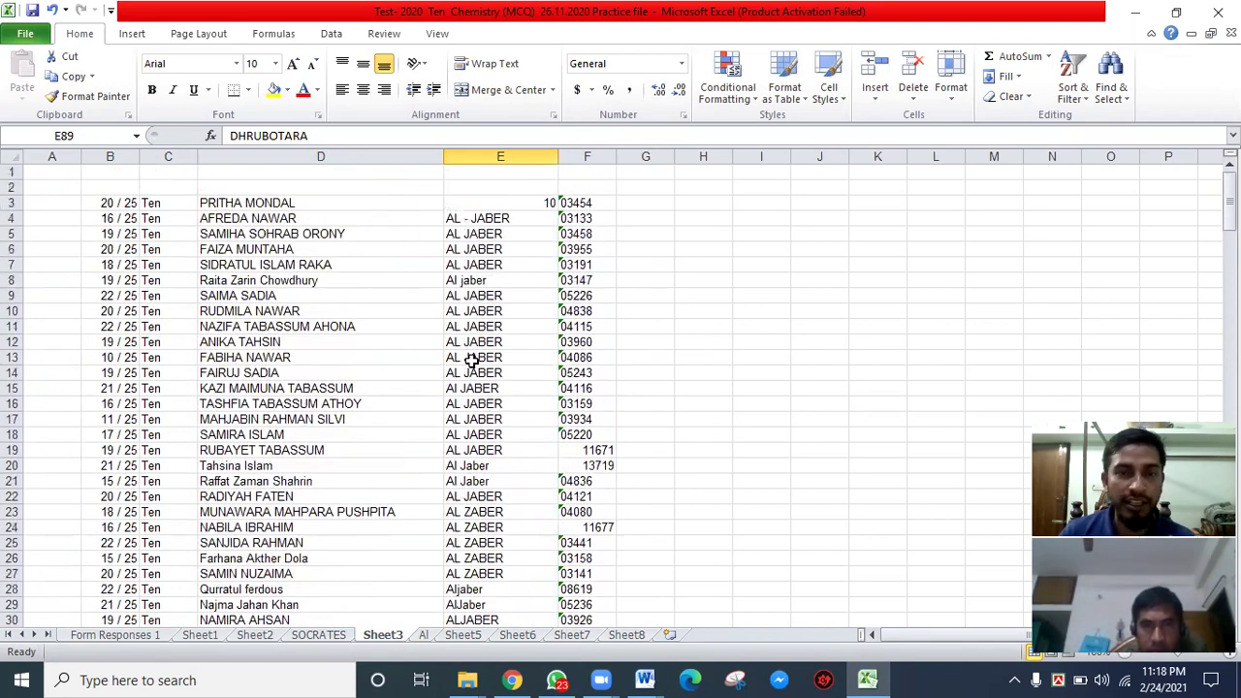
- Copy the row 3 record with section "10" (B3:F3) to B225, below the end of the table
click(516, 205)
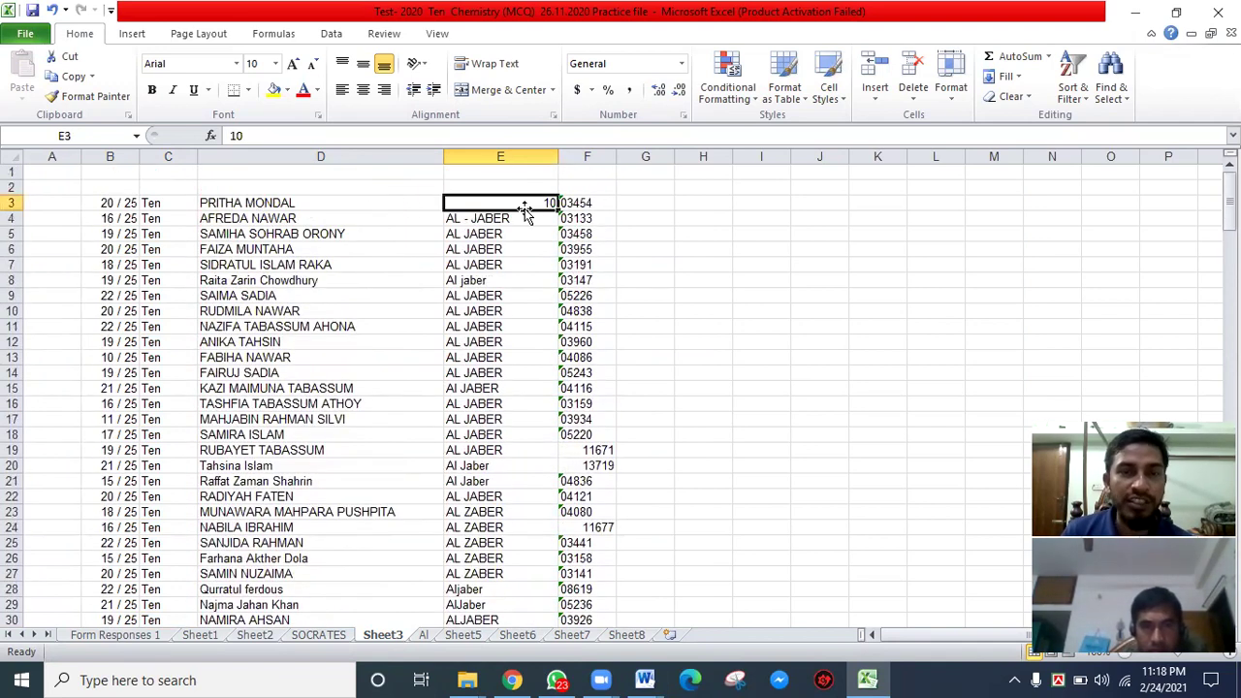
click(495, 238)
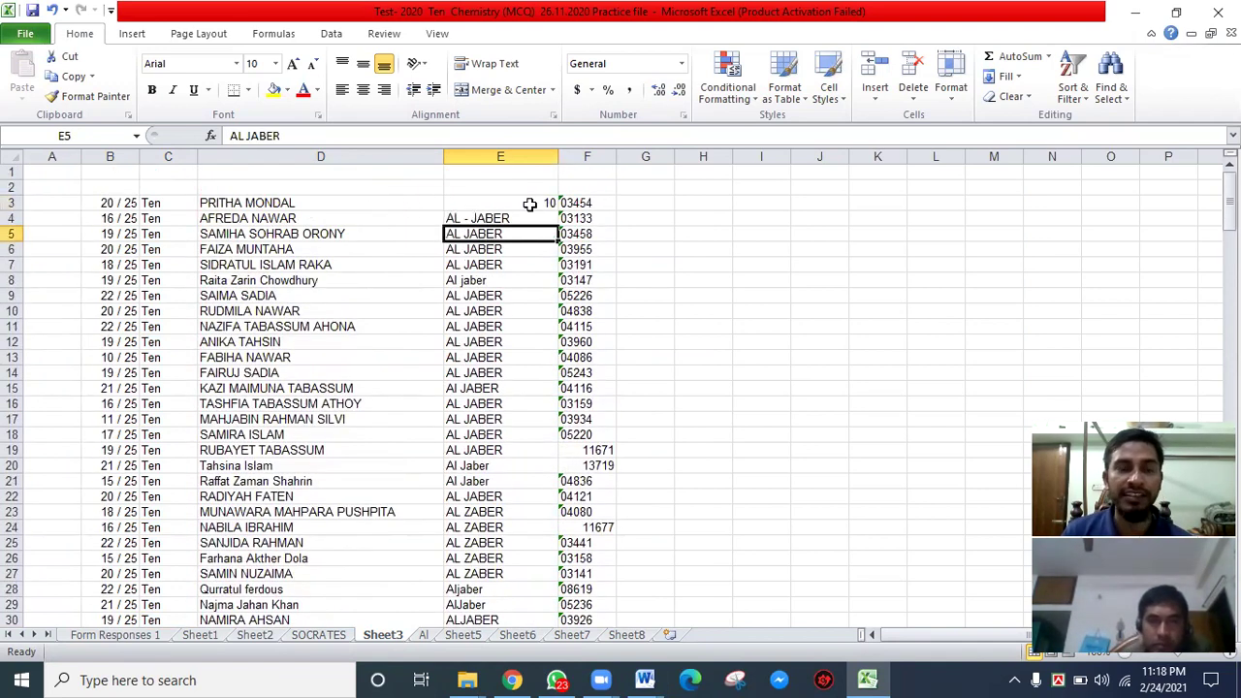
click(529, 203)
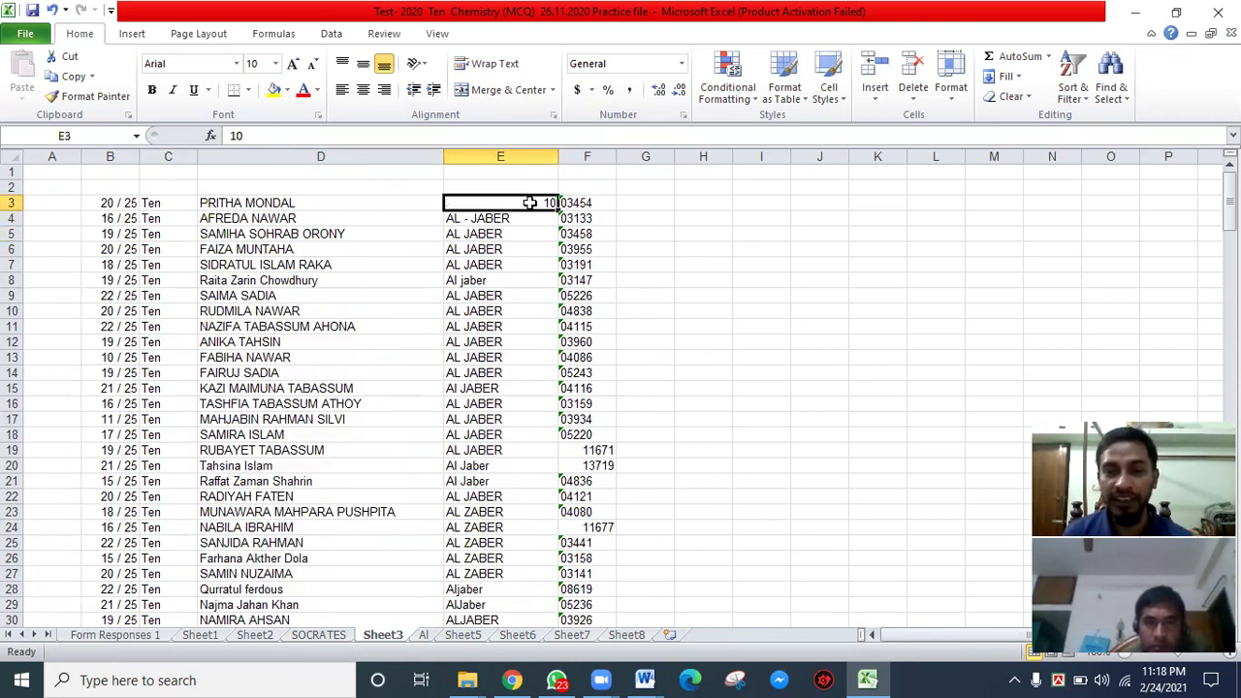
drag(97, 203, 572, 202)
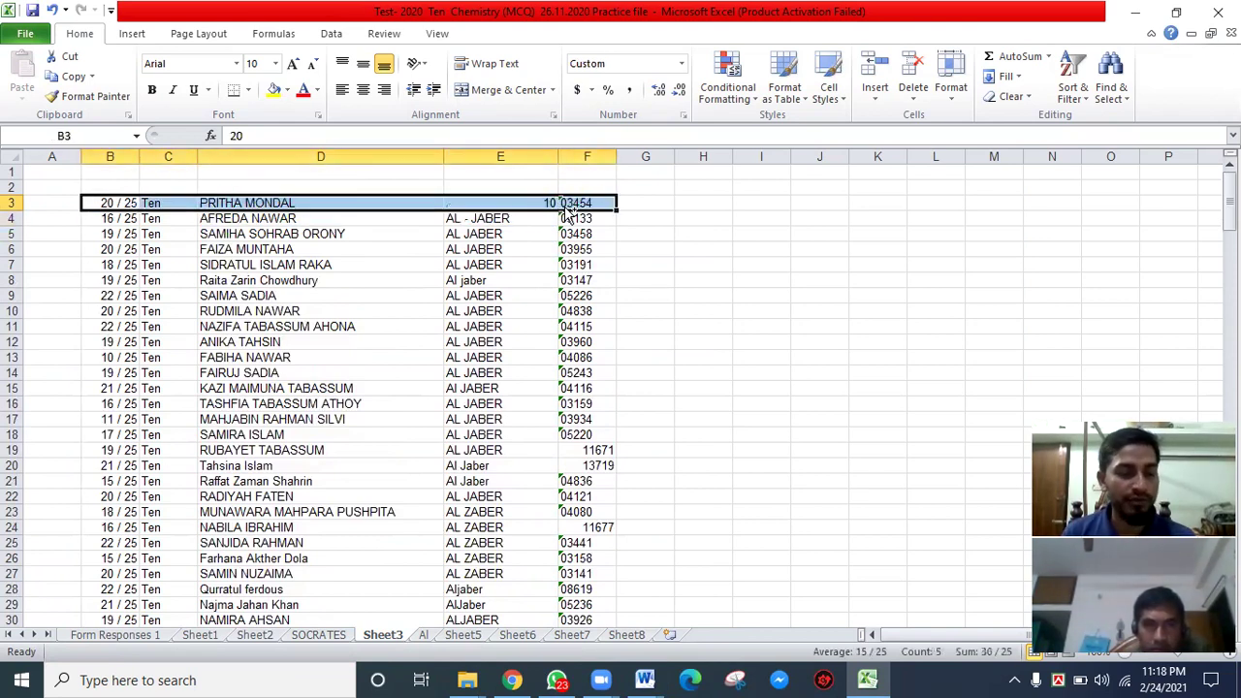
key(ctrl+c)
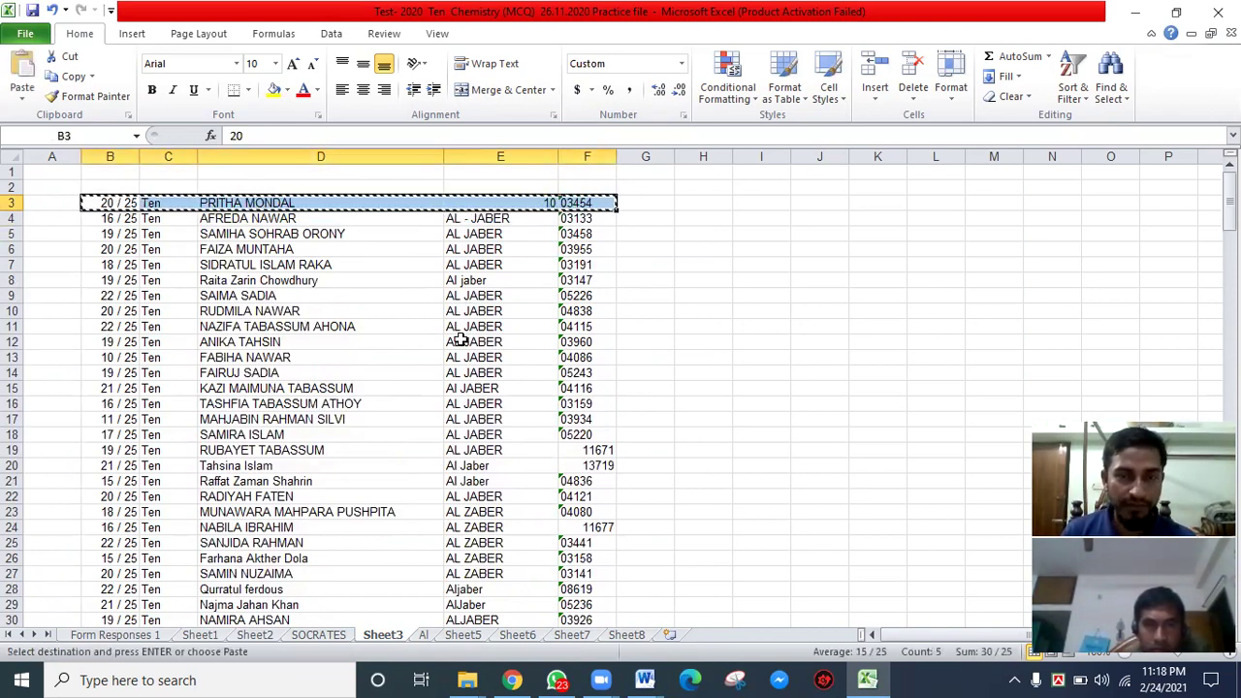
scroll(470, 466, down, 4)
scroll(470, 465, up, 4)
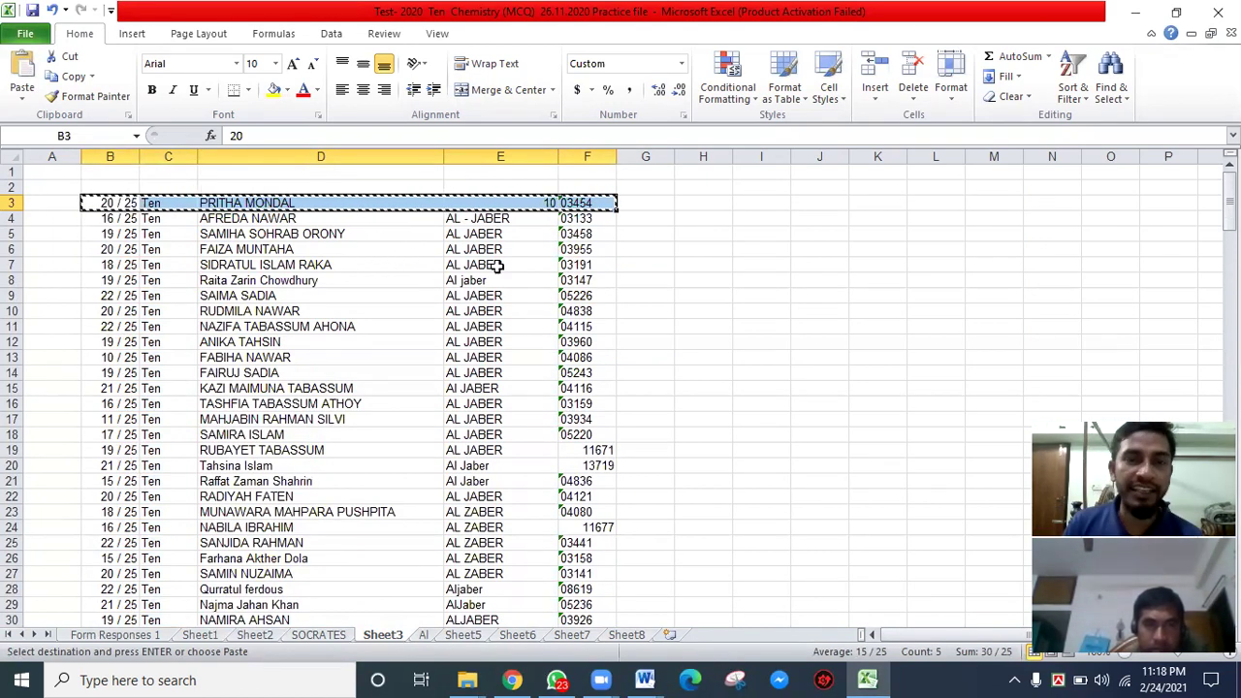
scroll(480, 333, down, 1)
scroll(480, 333, down, 7)
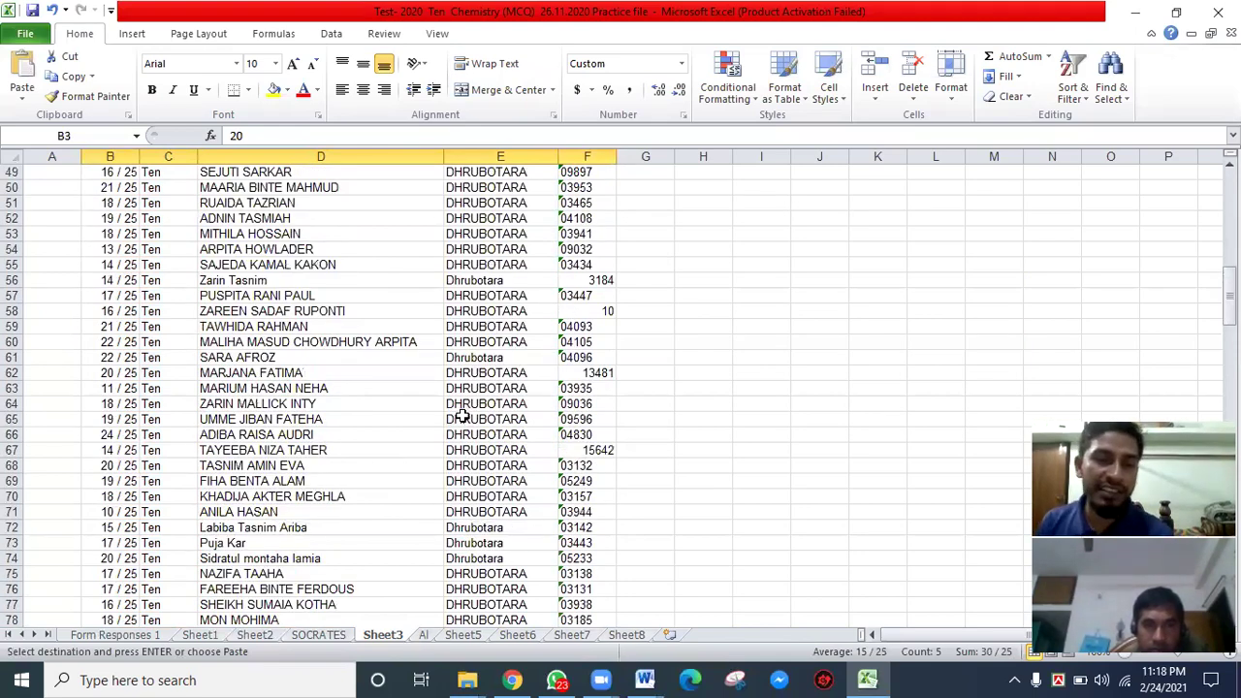
scroll(452, 415, down, 20)
scroll(438, 427, down, 20)
scroll(330, 398, up, 4)
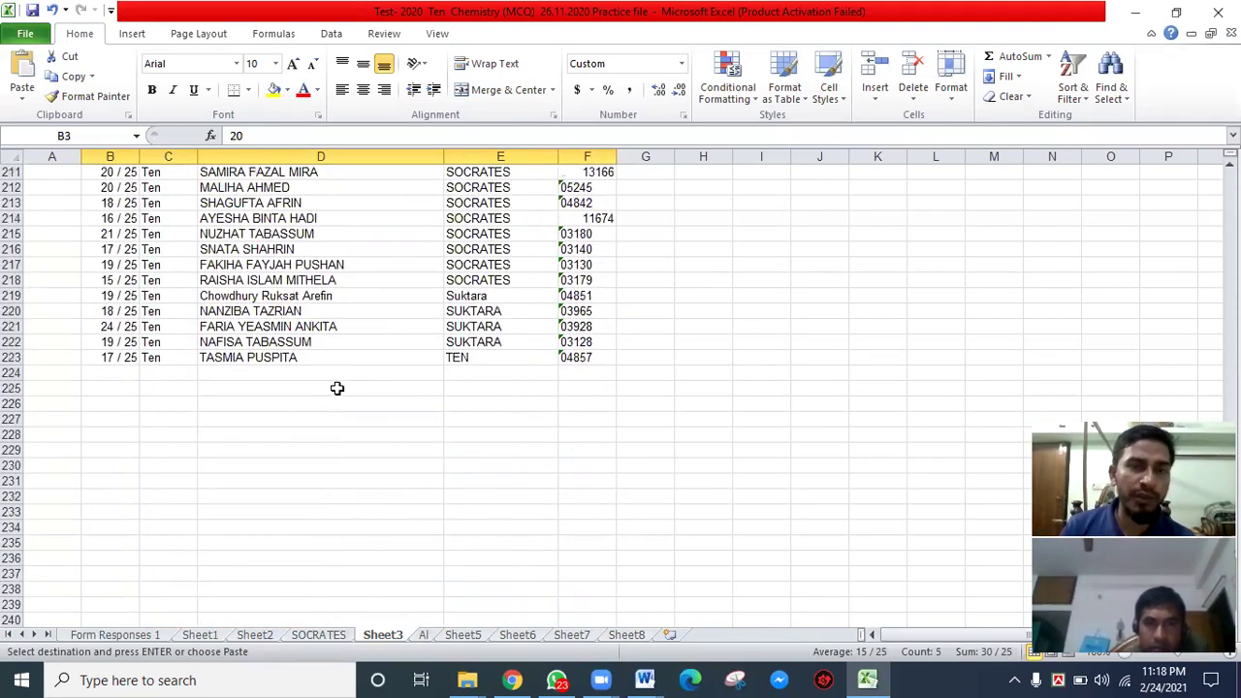
click(117, 389)
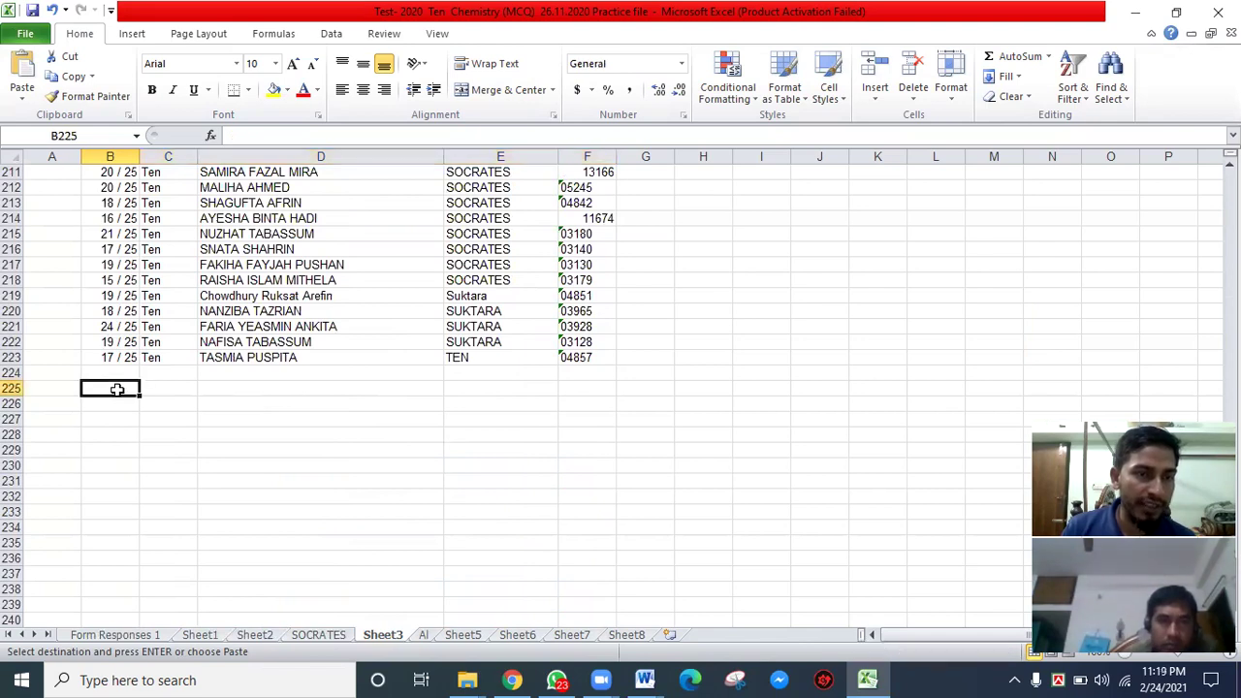
key(Return)
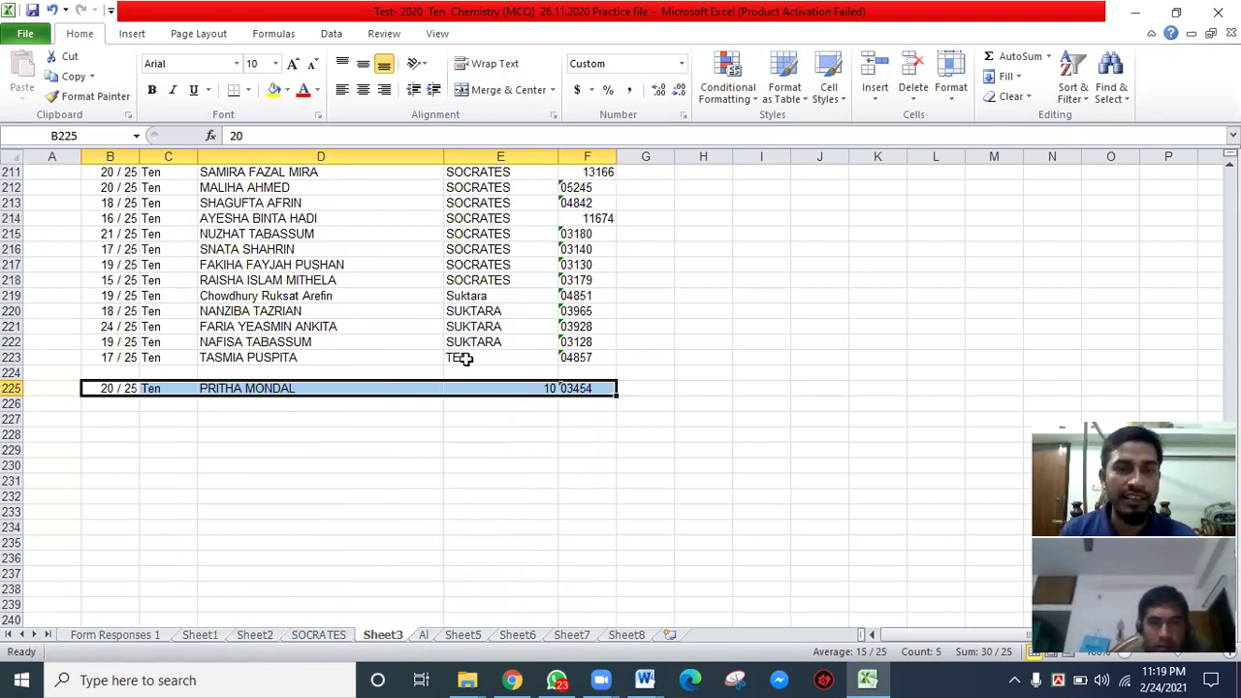
- Move the record with section "TEN" from B223:F223 to row 226, directly under the copied record
drag(110, 357, 572, 357)
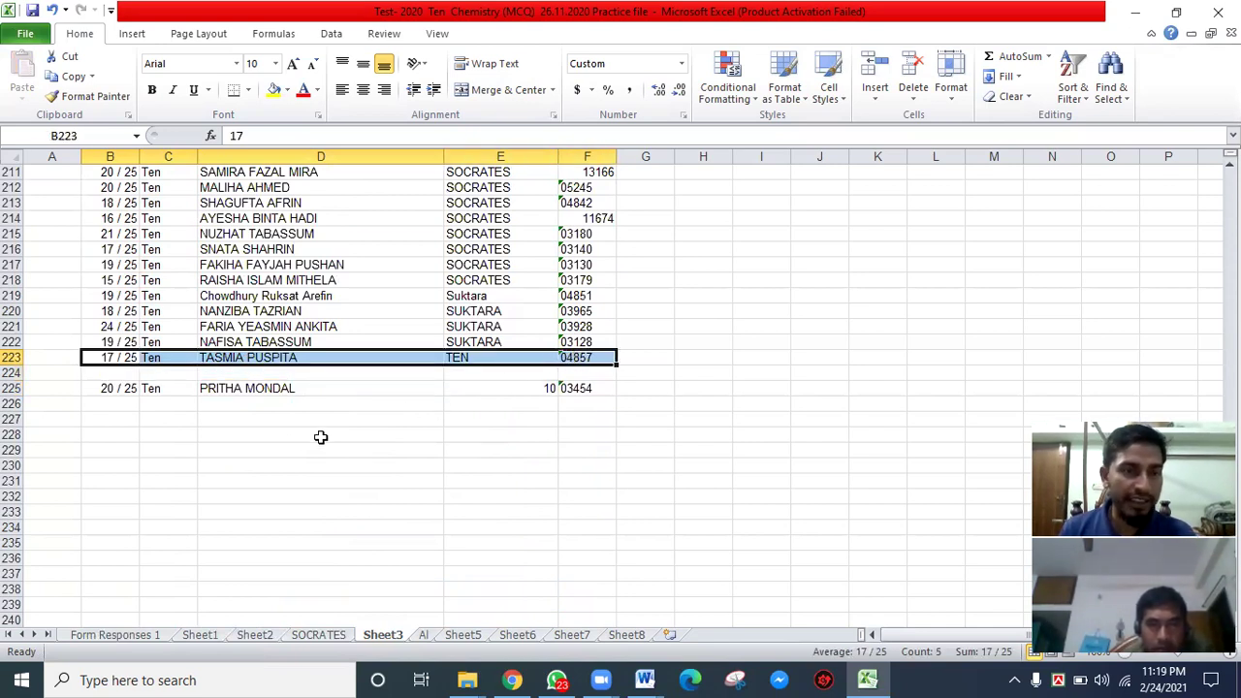
key(ctrl+c)
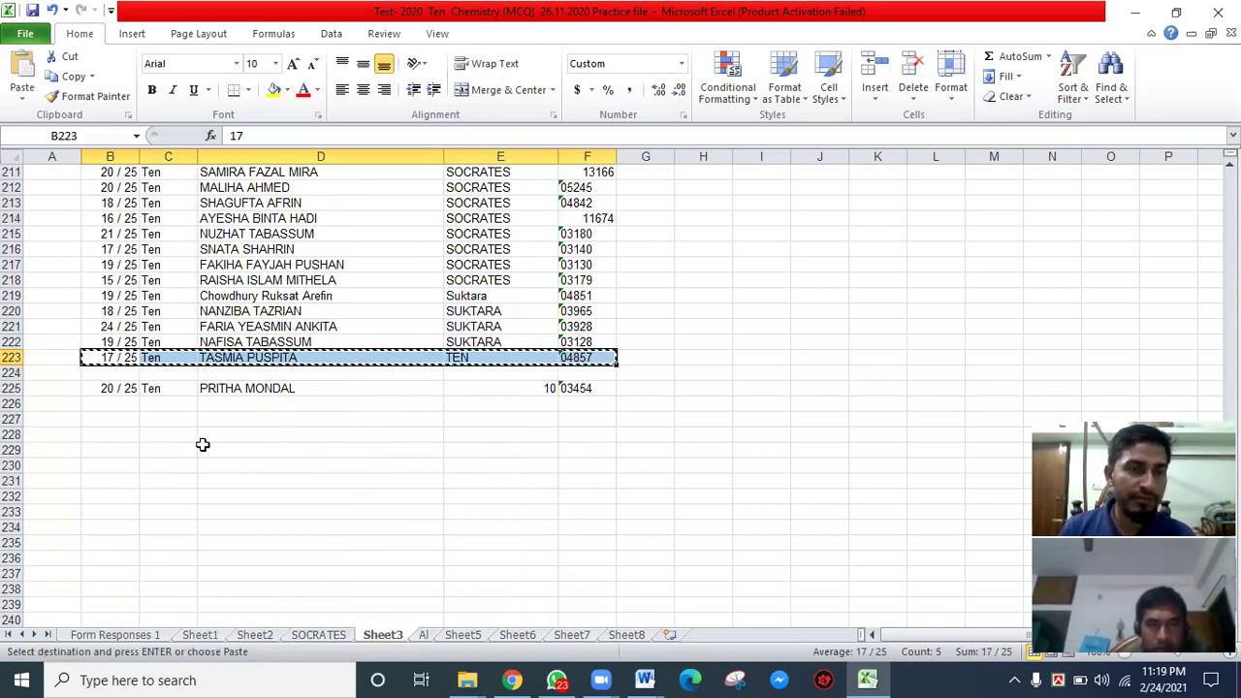
click(105, 404)
right_click(104, 403)
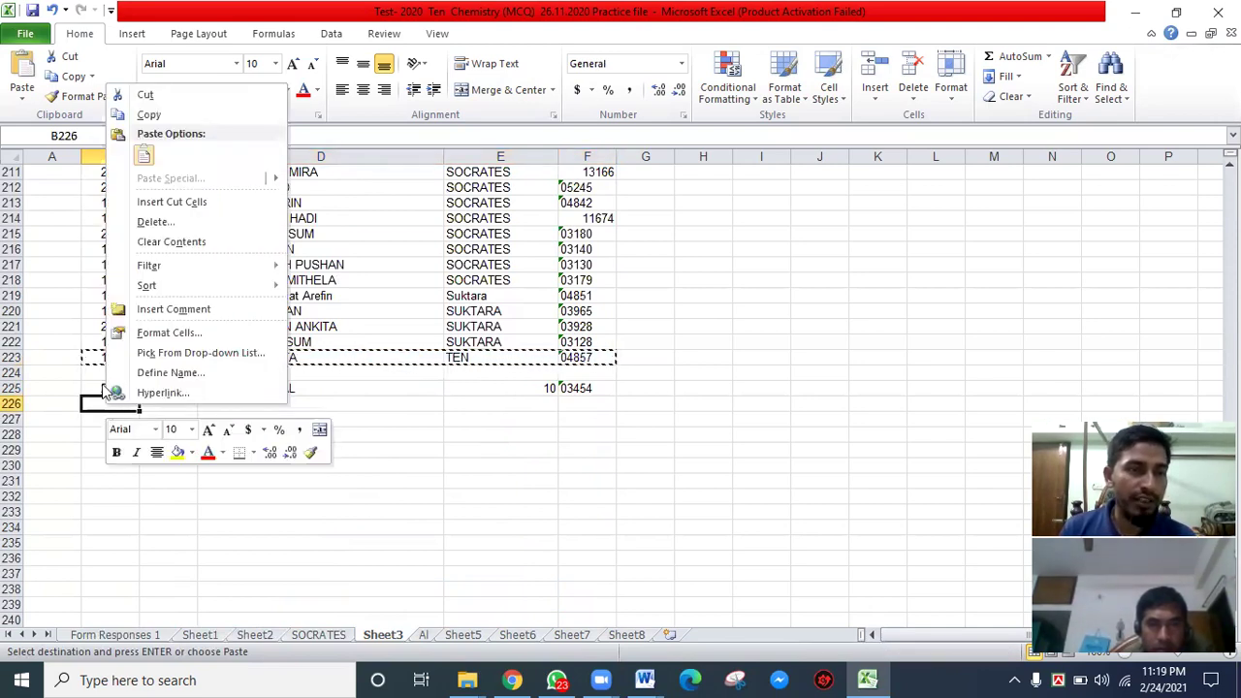
click(89, 355)
drag(92, 357, 581, 357)
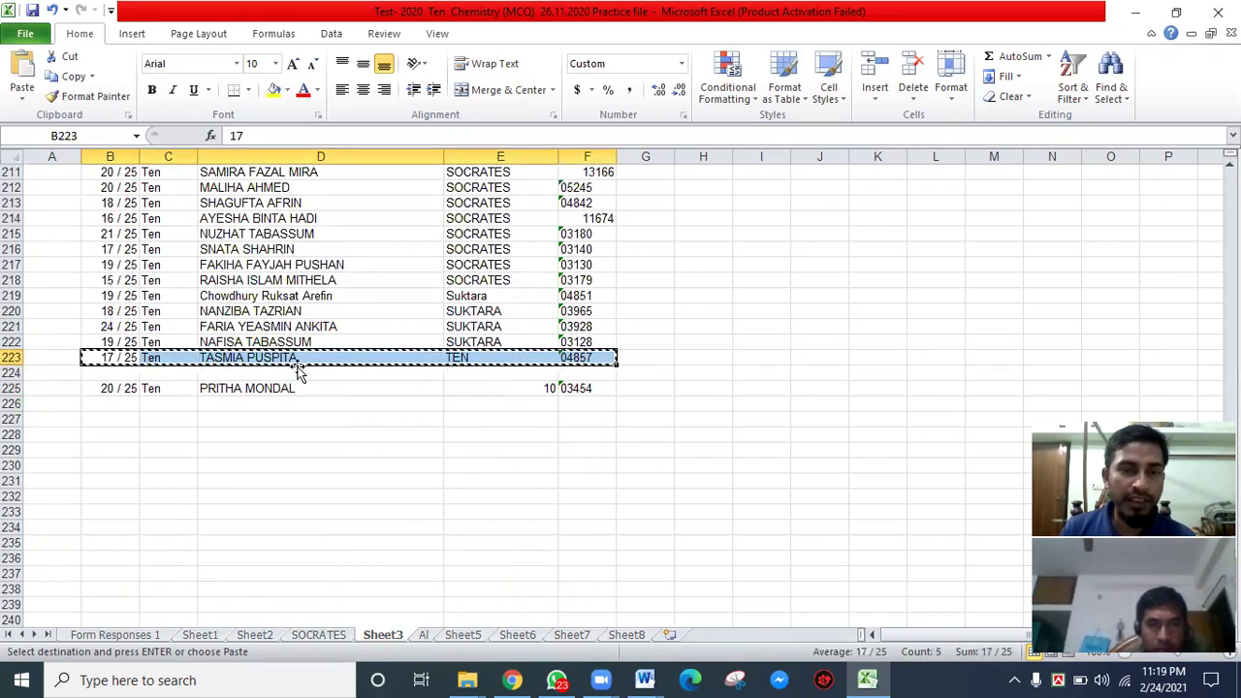
right_click(107, 357)
click(158, 50)
click(109, 404)
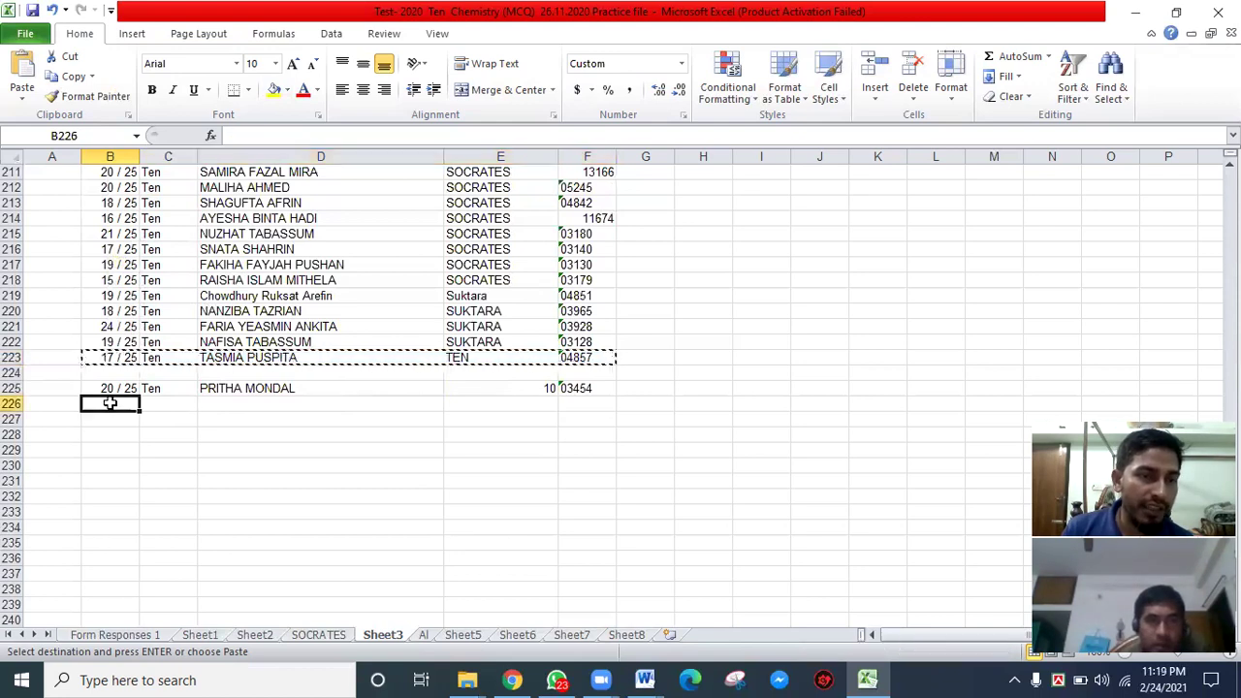
right_click(109, 404)
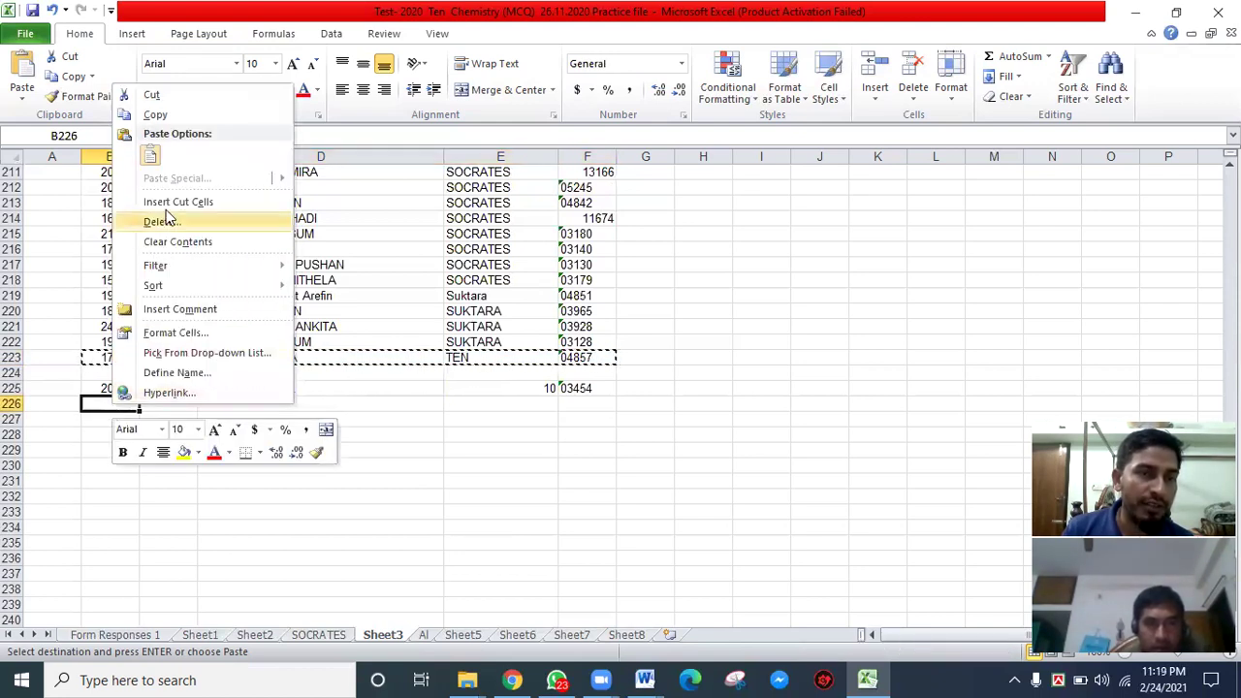
click(150, 155)
click(258, 464)
- Examine the Suktara records at the end of the table and find where the SHUKTARA block ends in Sheet3
scroll(479, 394, up, 1)
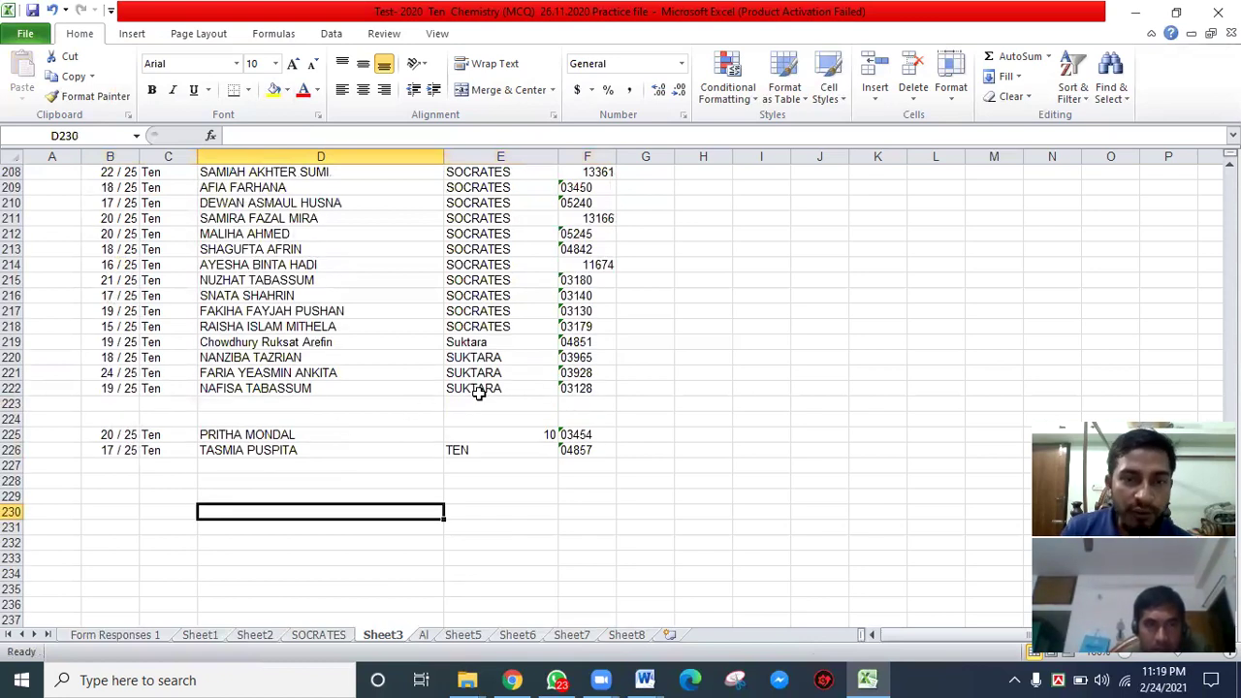
scroll(484, 393, up, 1)
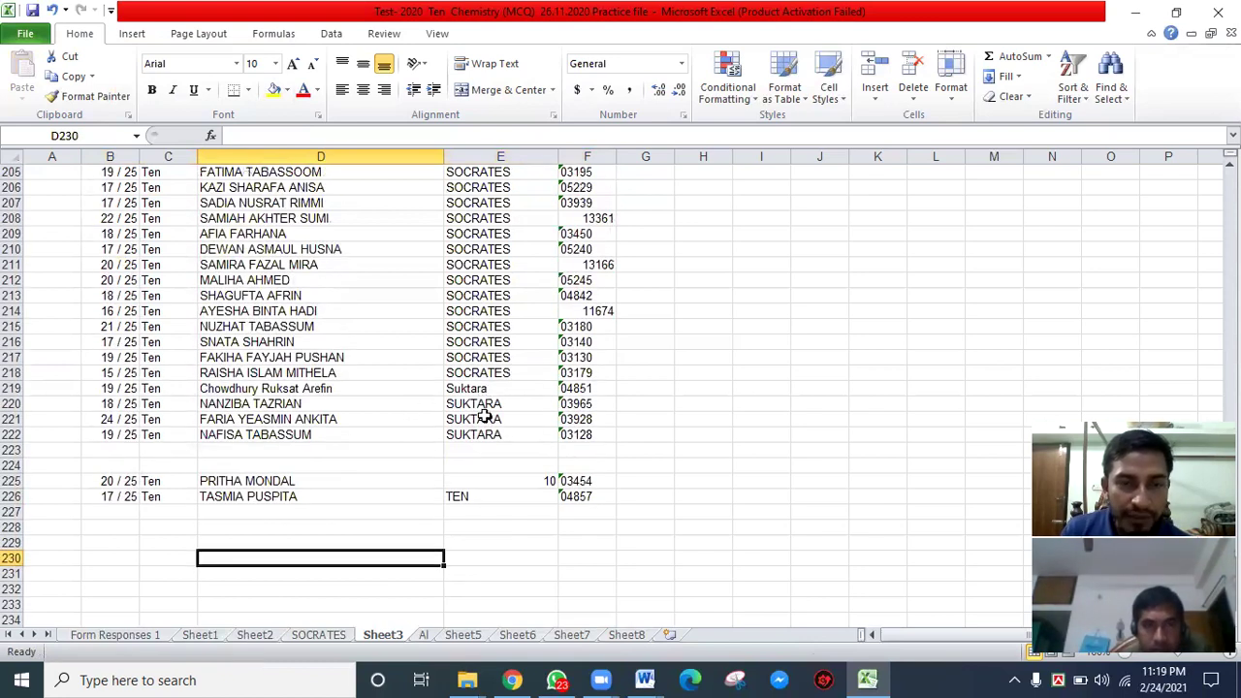
scroll(483, 417, up, 2)
scroll(478, 410, down, 2)
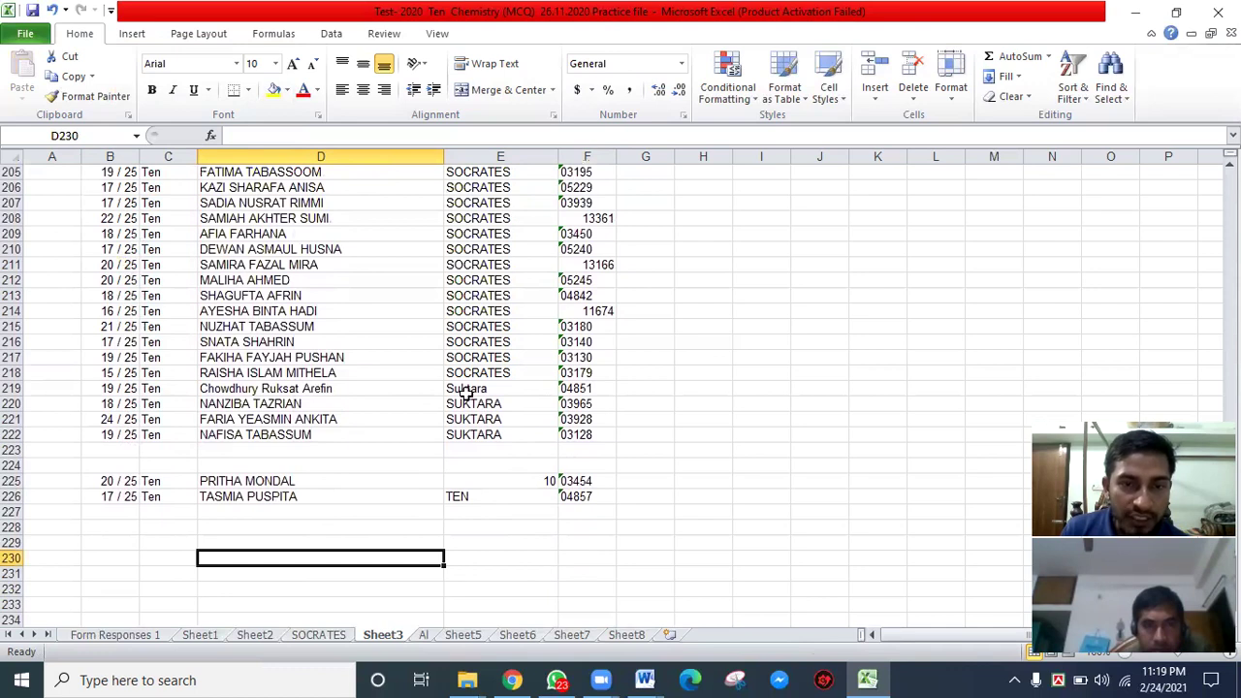
drag(466, 391, 494, 448)
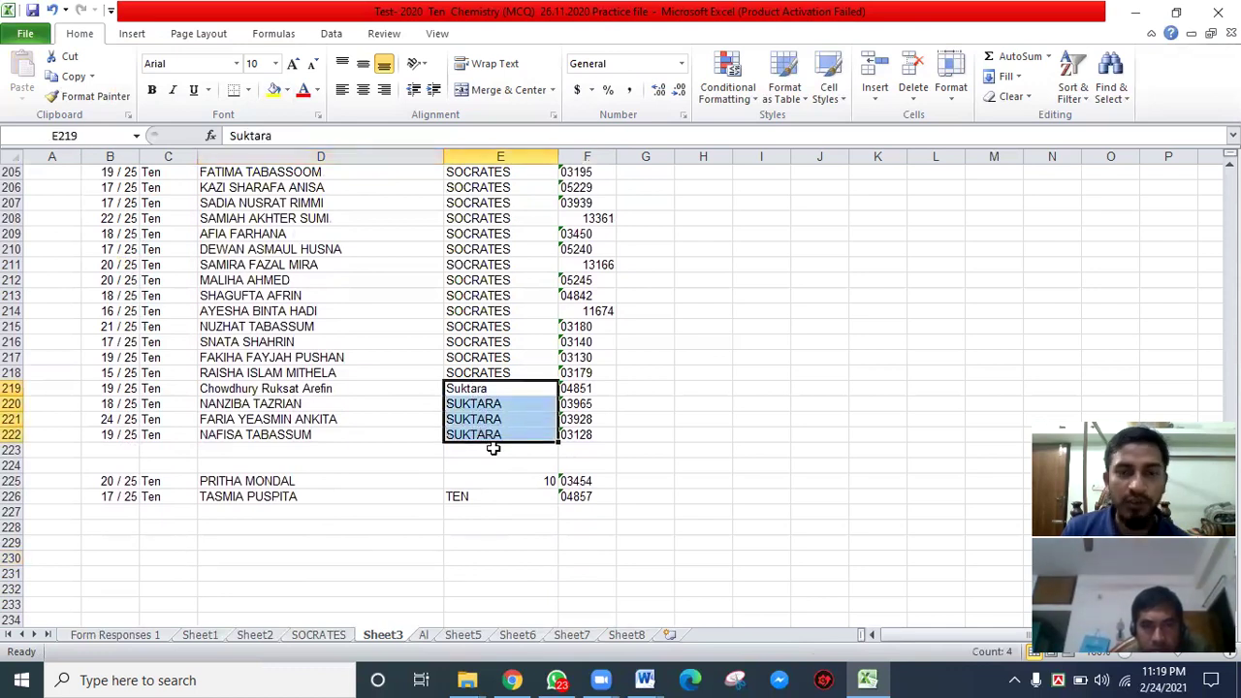
drag(127, 390, 567, 434)
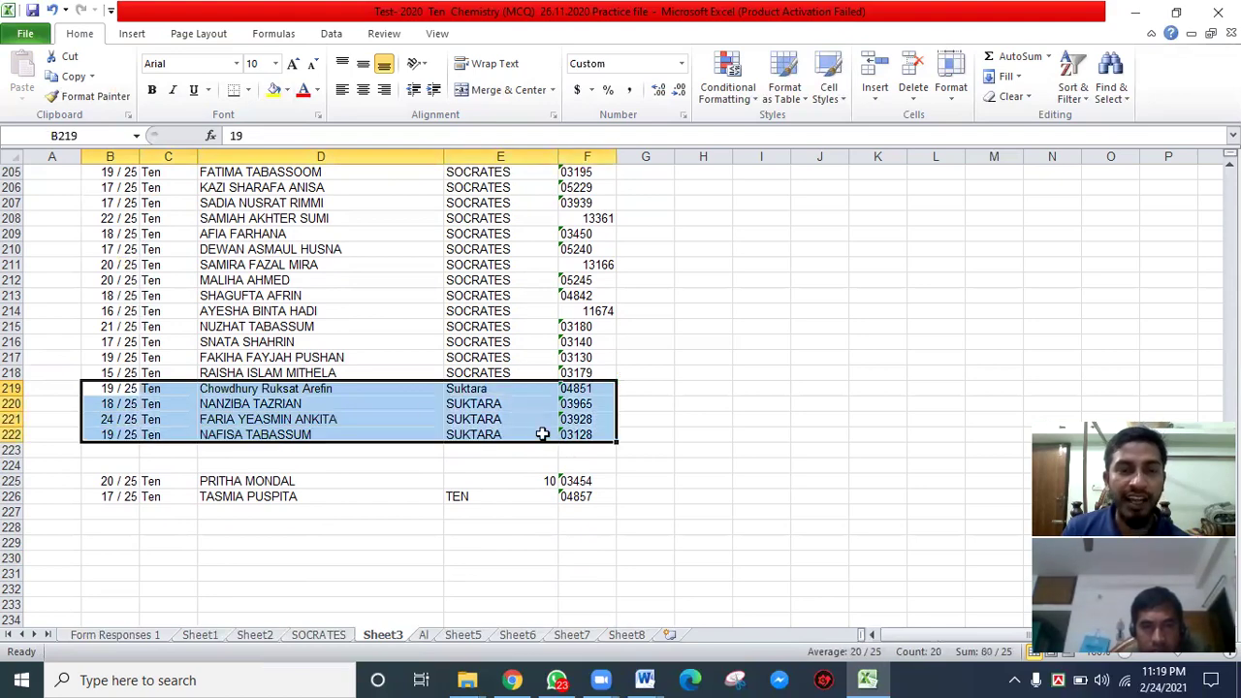
scroll(454, 427, up, 12)
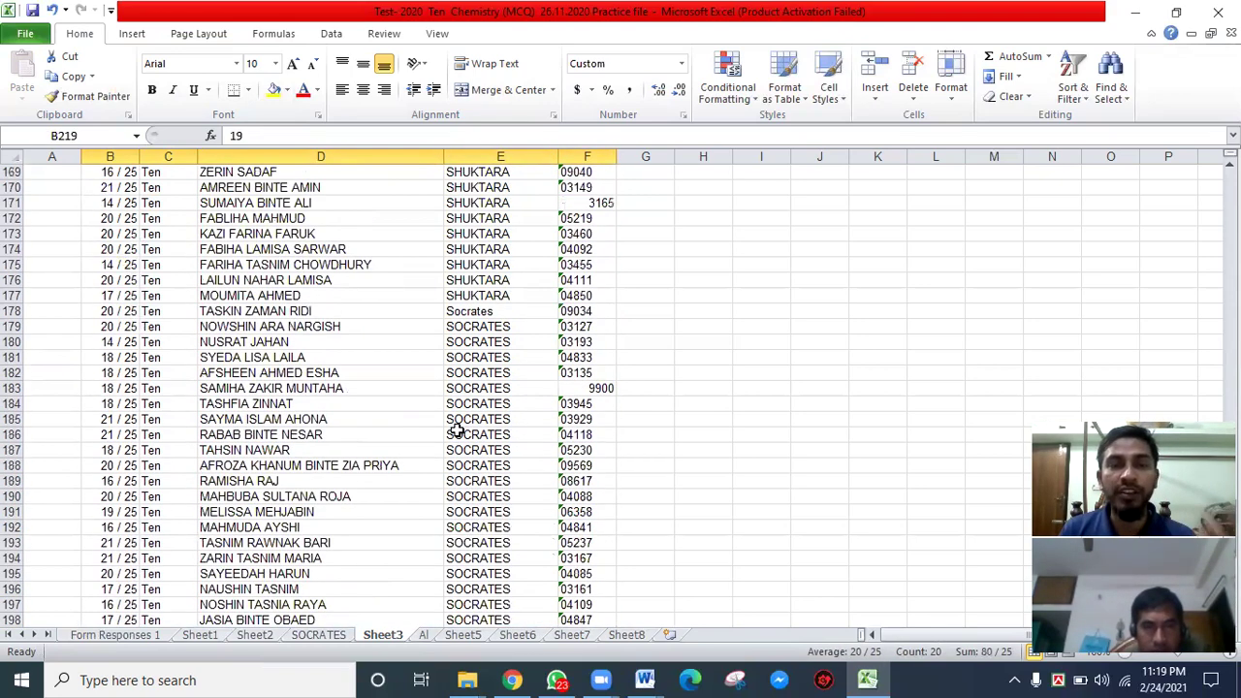
scroll(456, 427, up, 14)
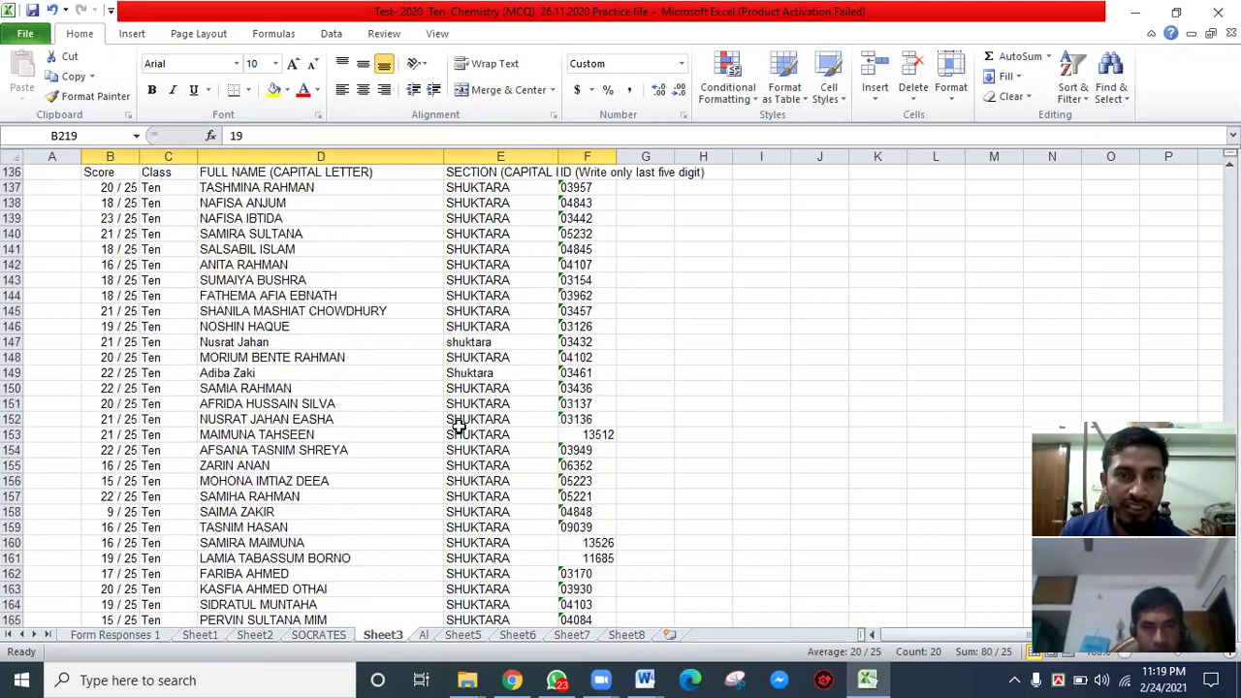
click(497, 330)
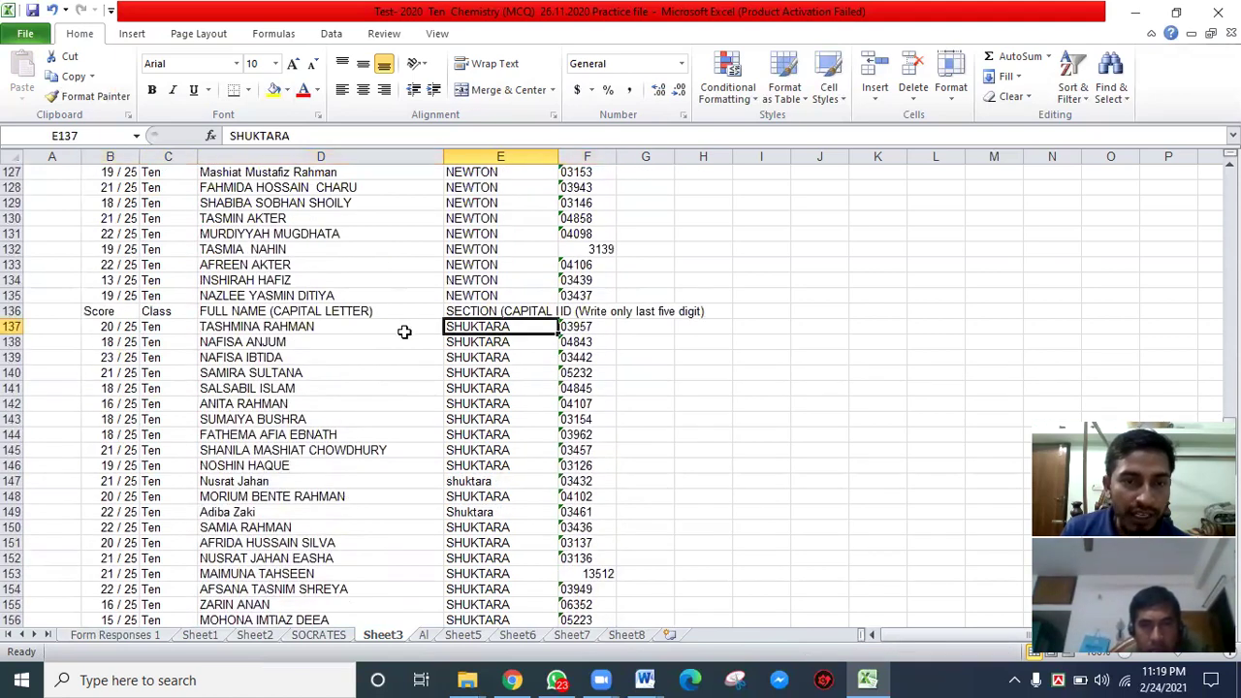
scroll(482, 427, down, 11)
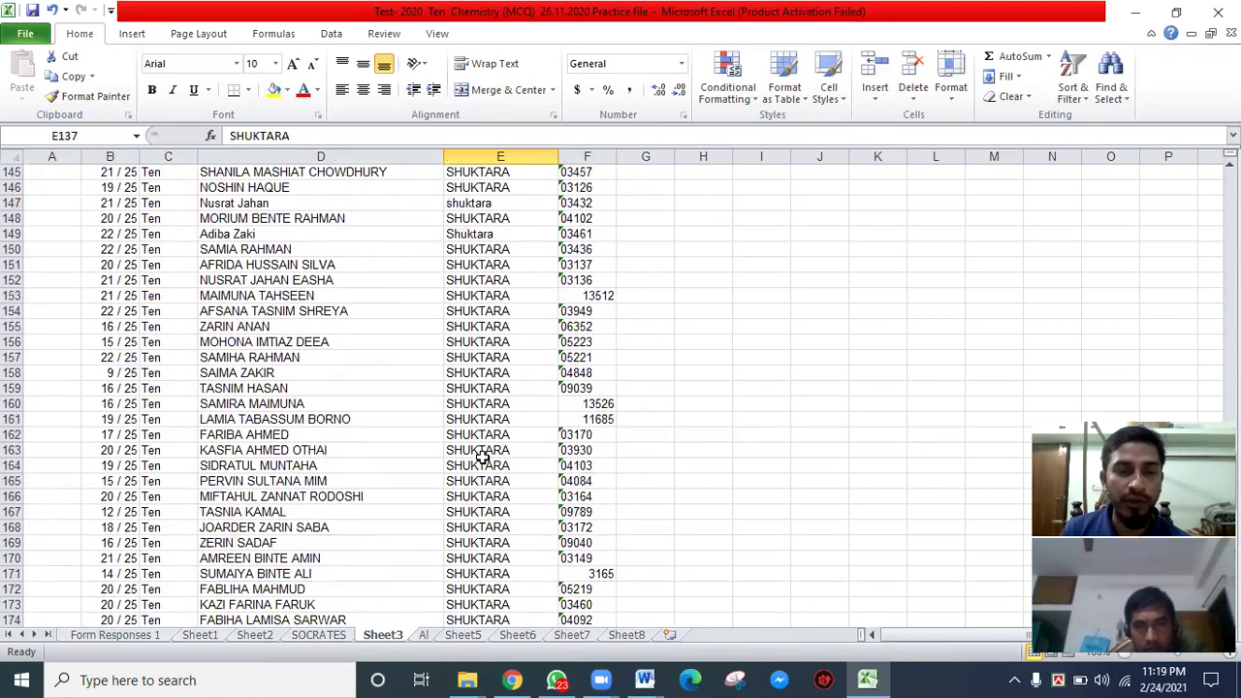
scroll(497, 380, down, 1)
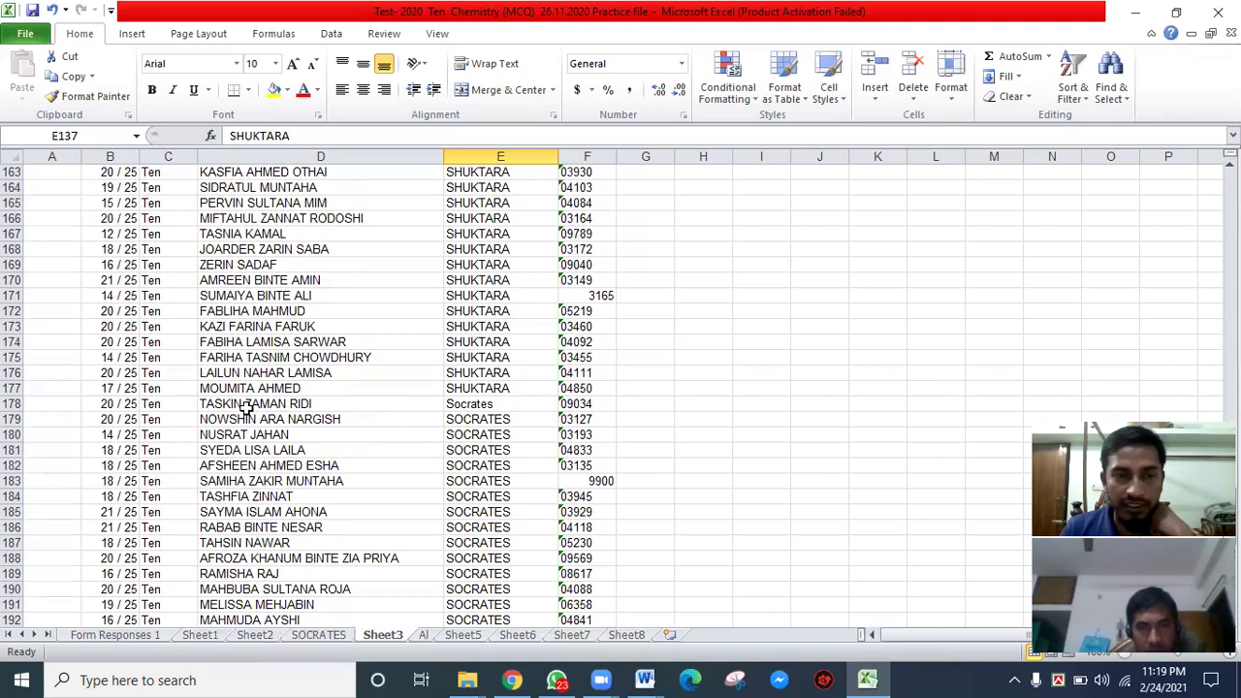
click(358, 407)
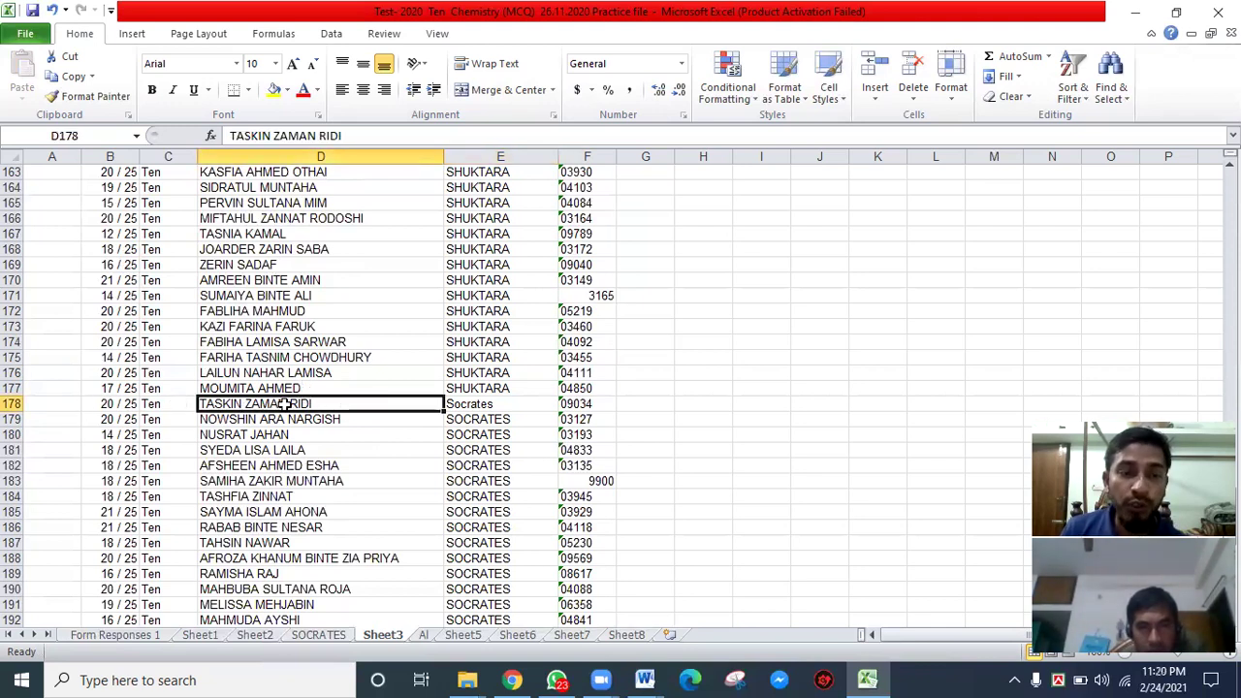
click(655, 398)
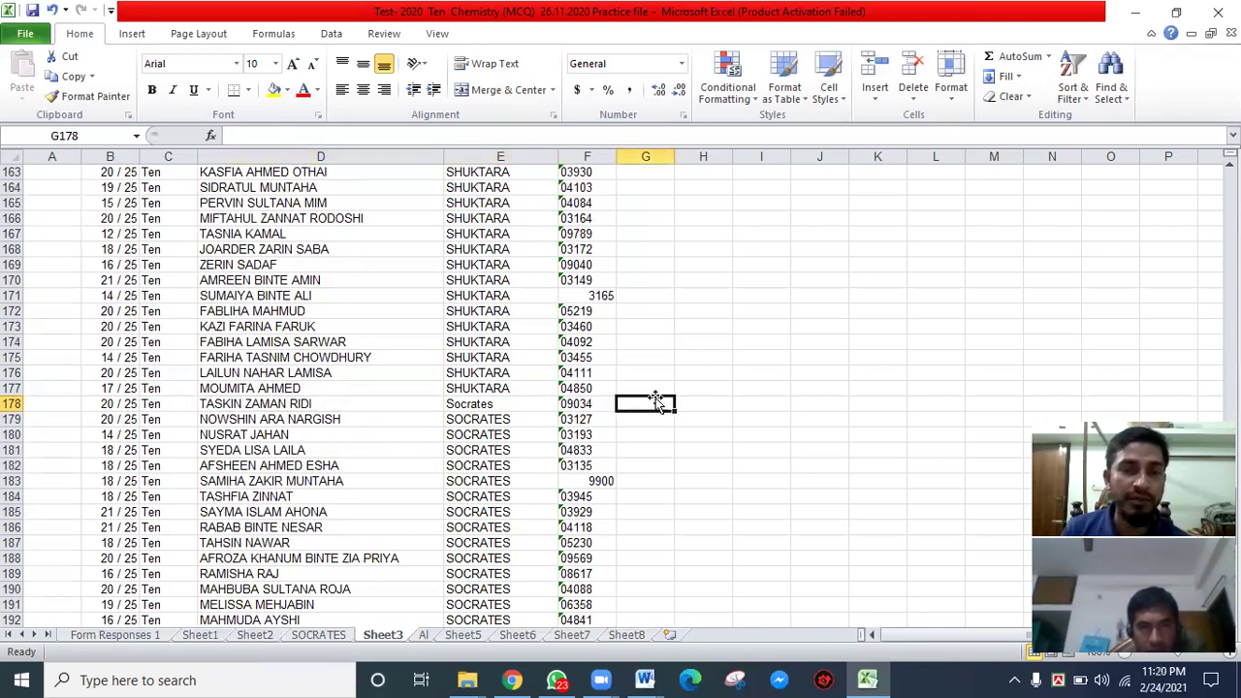
- Insert four blank rows at row 178, between the last SHUKTARA record and the first Socrates record
click(13, 404)
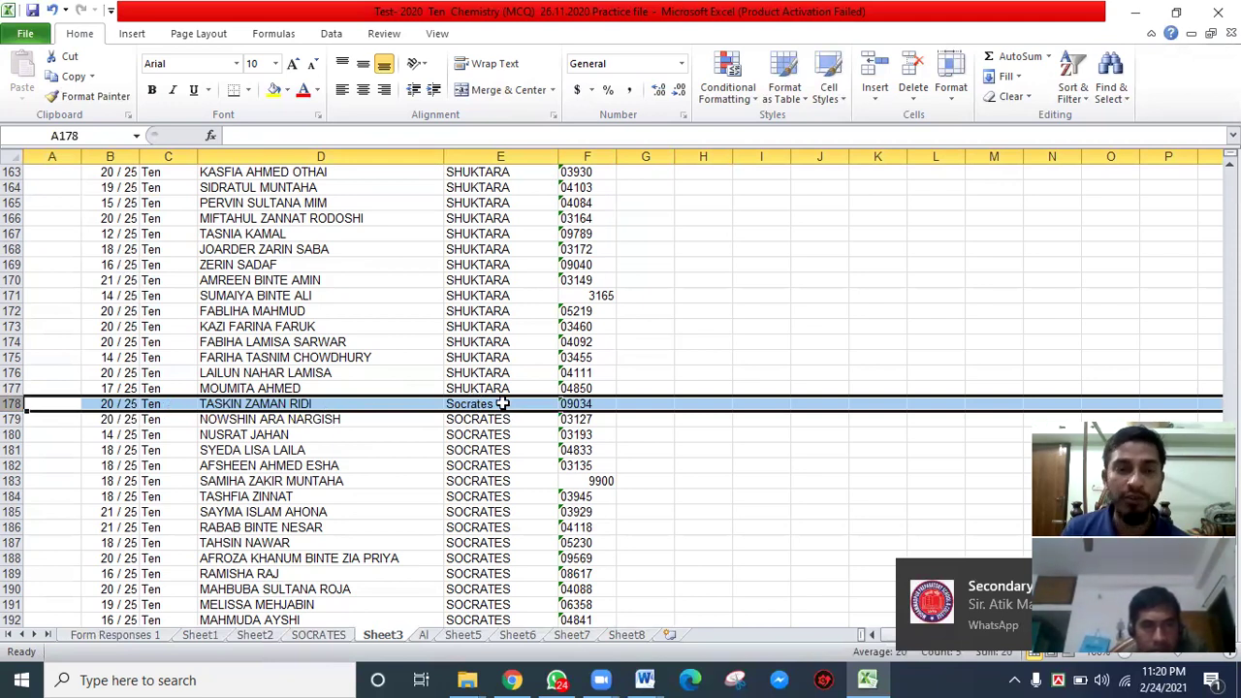
click(645, 374)
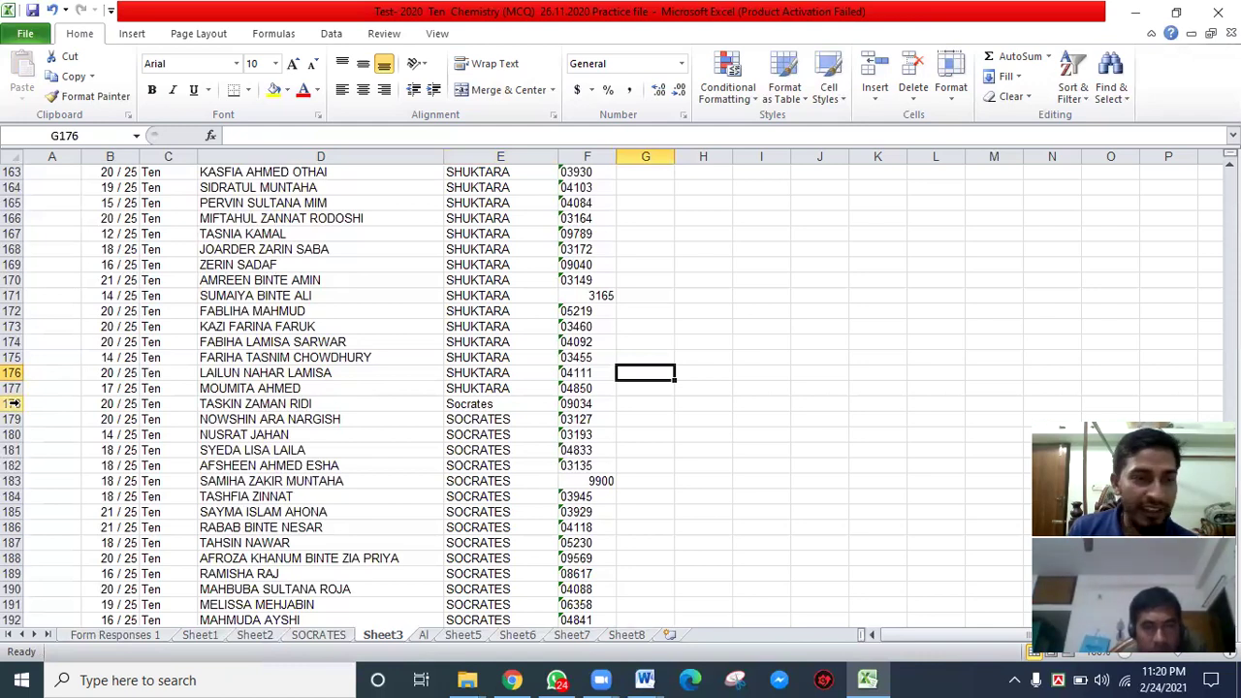
click(14, 404)
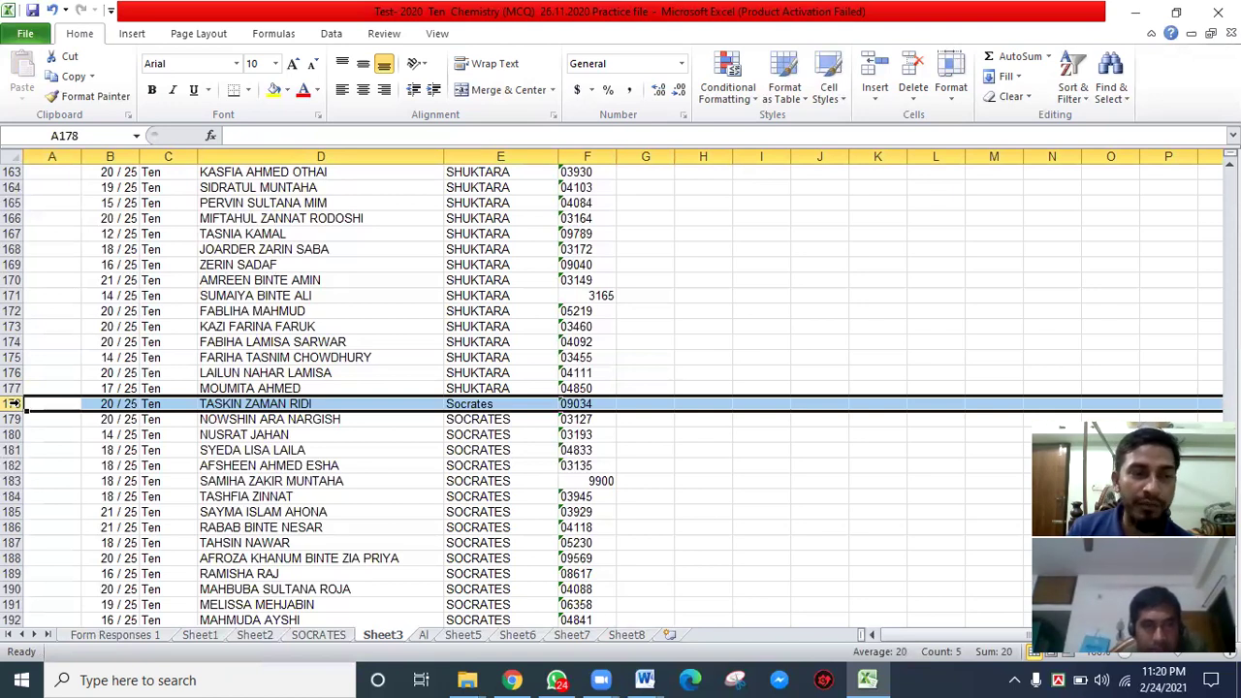
right_click(13, 404)
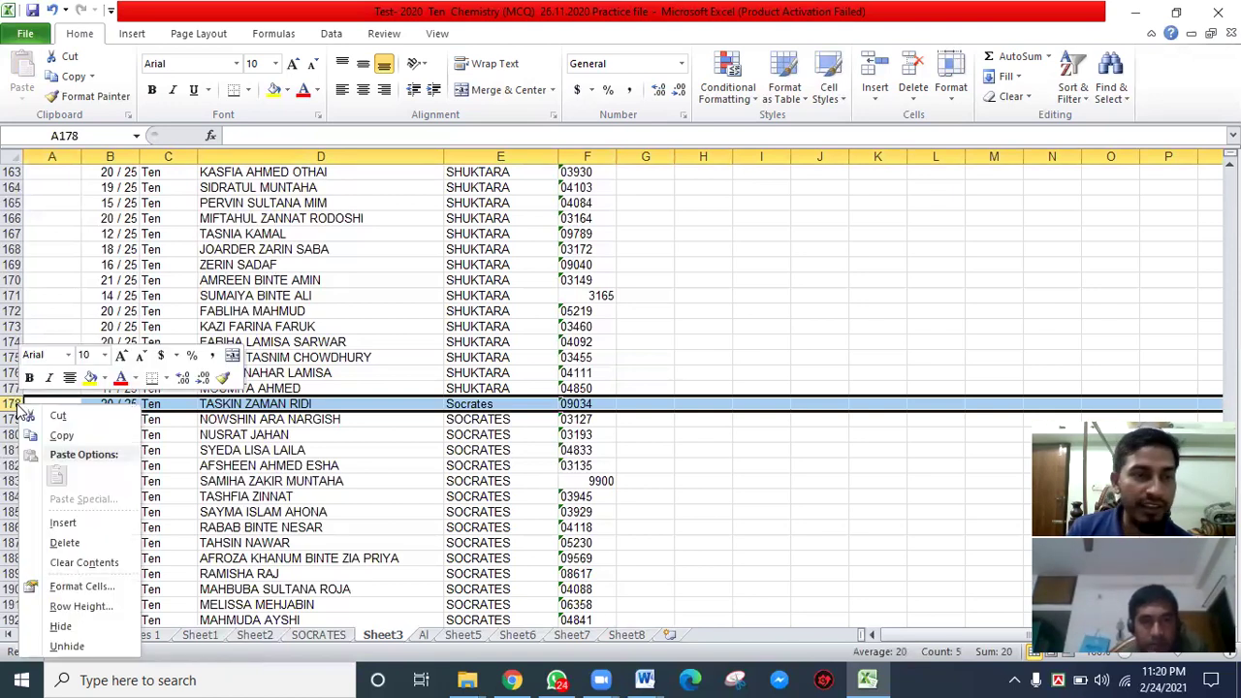
click(81, 524)
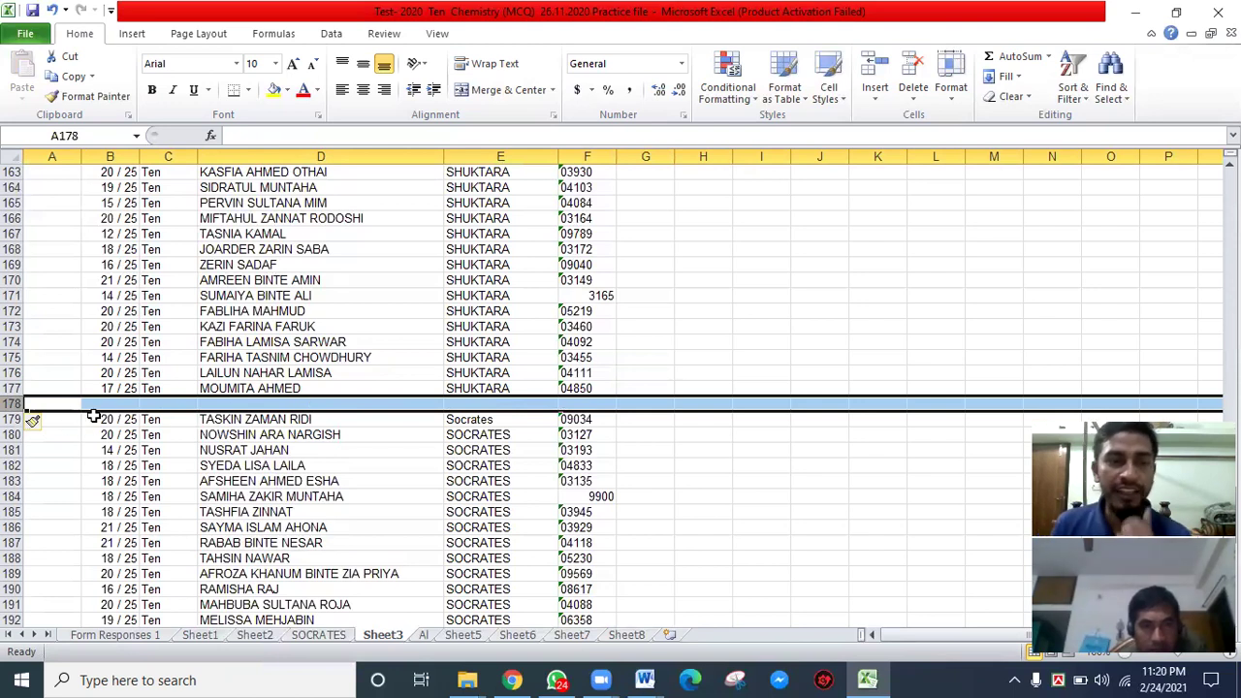
right_click(13, 403)
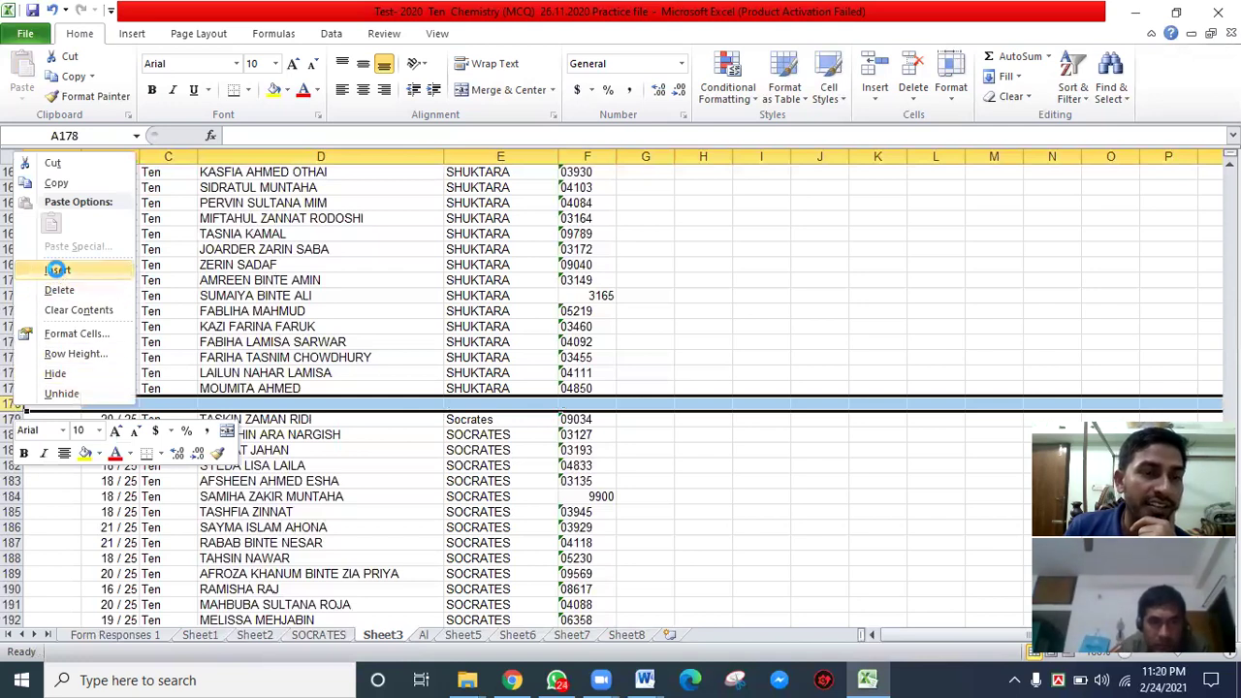
click(57, 270)
click(303, 434)
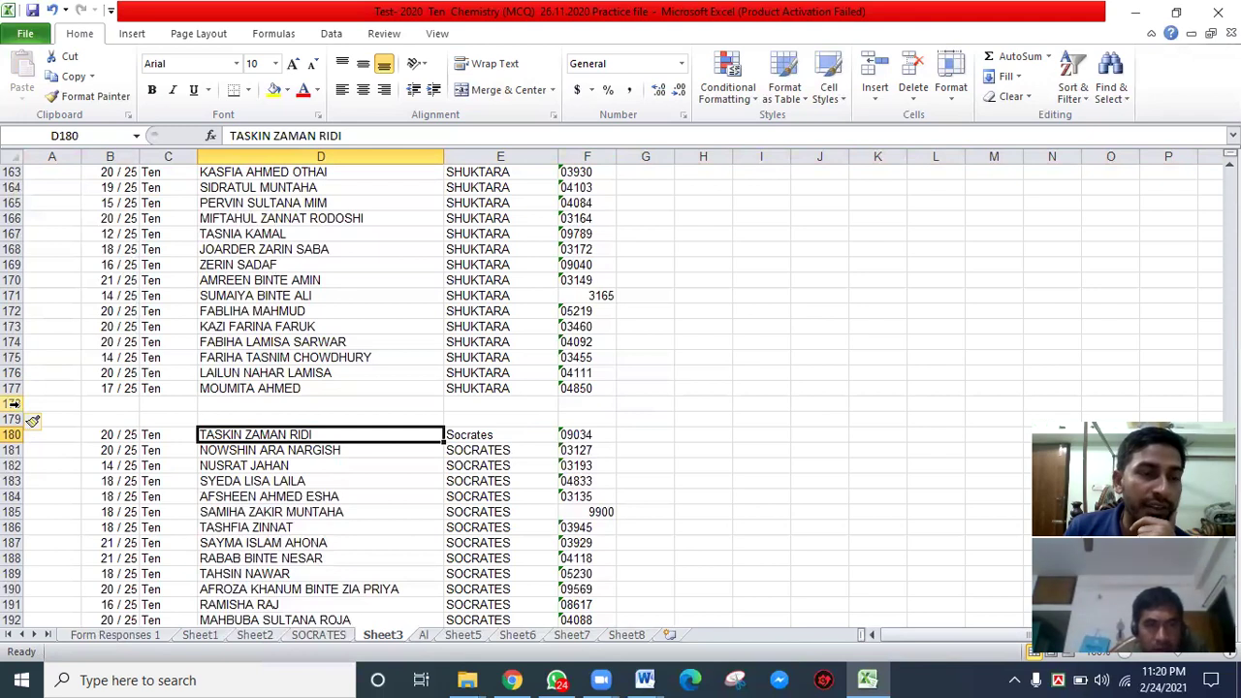
click(14, 404)
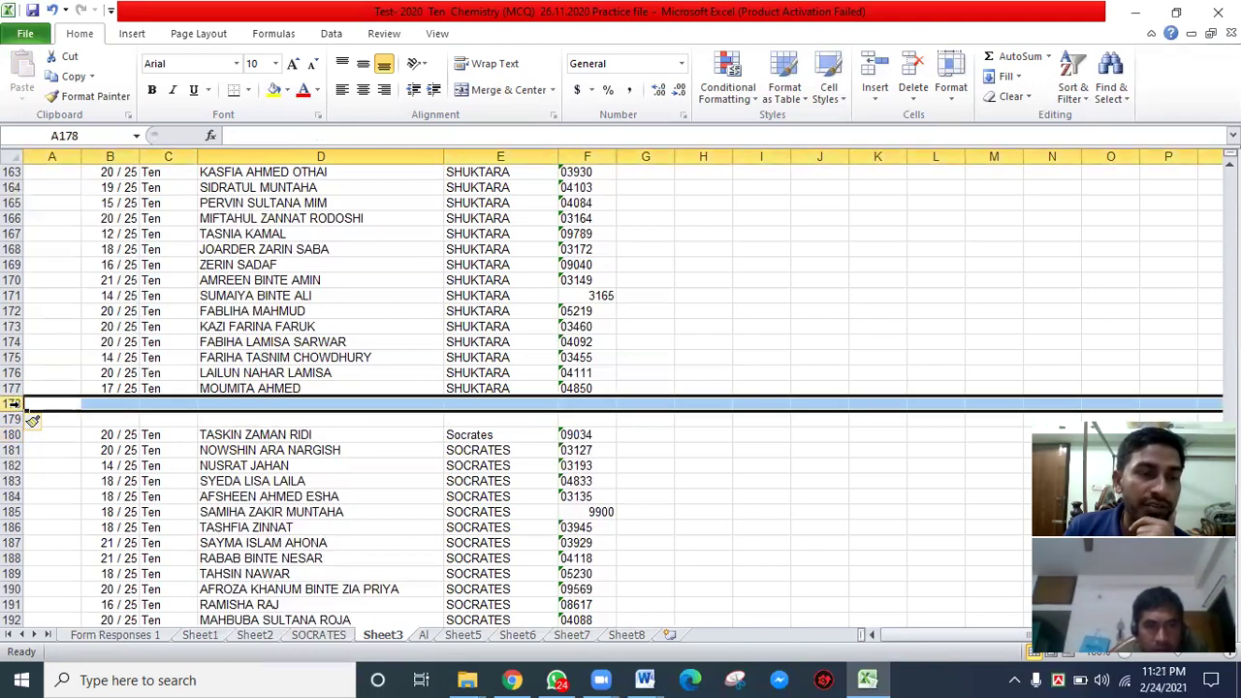
right_click(13, 403)
click(57, 268)
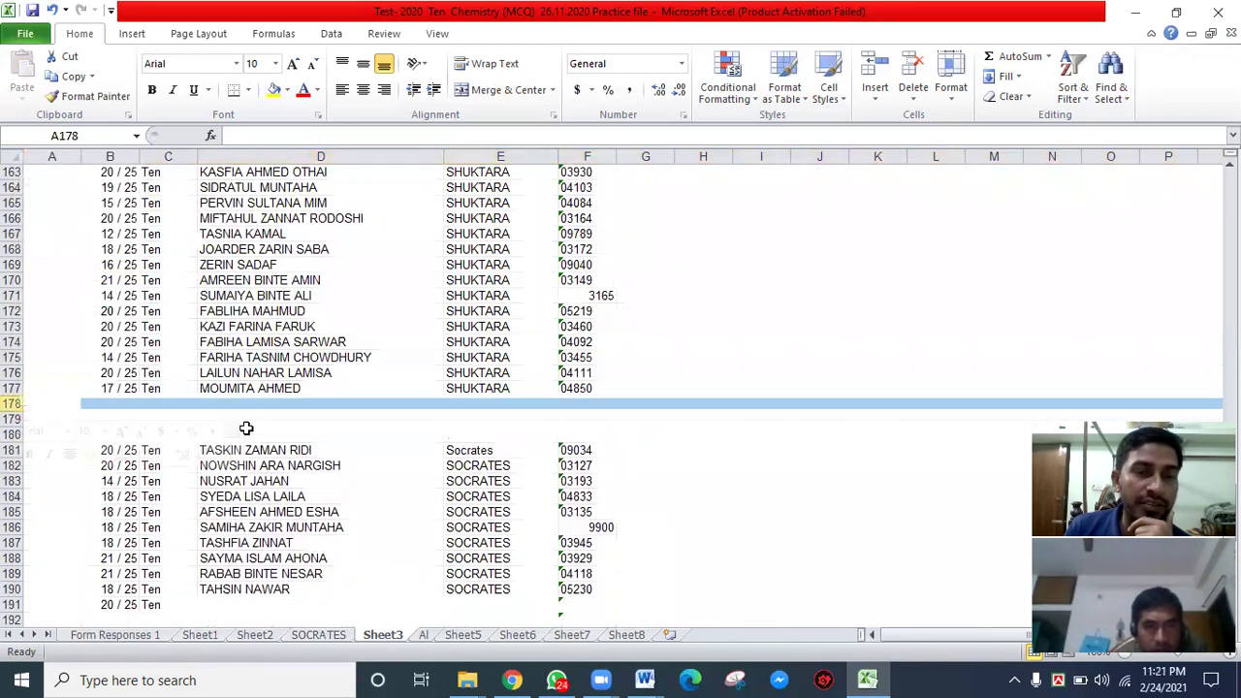
click(254, 434)
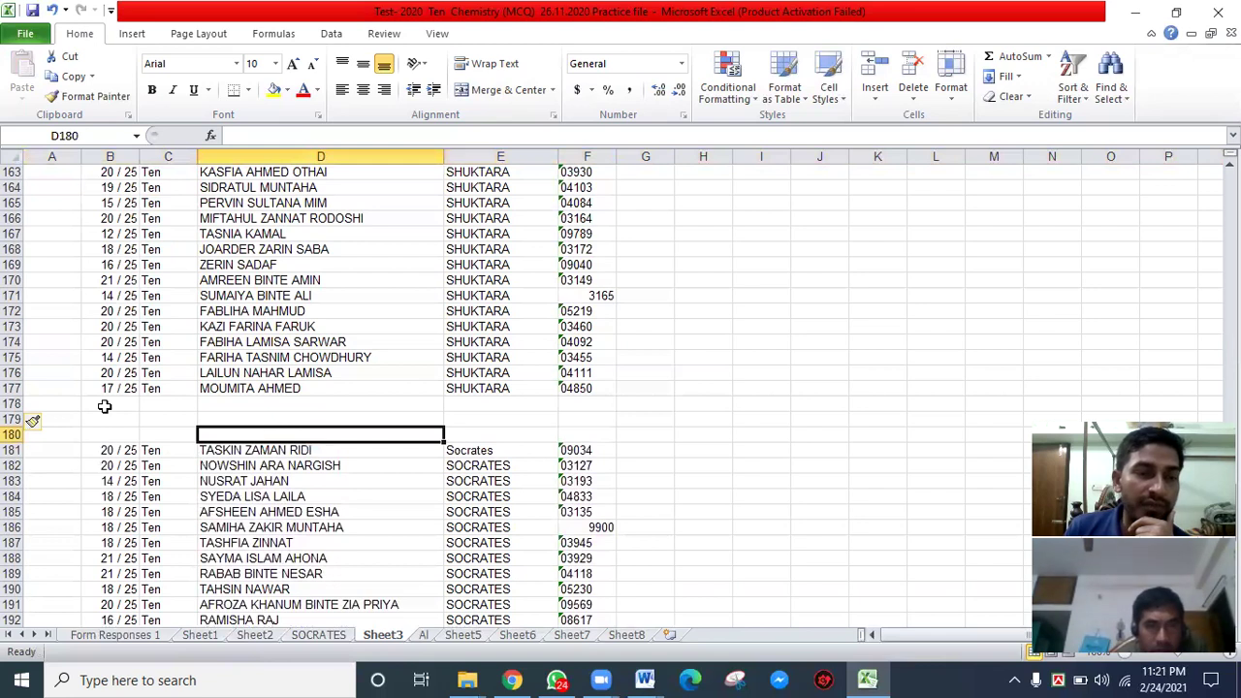
click(14, 403)
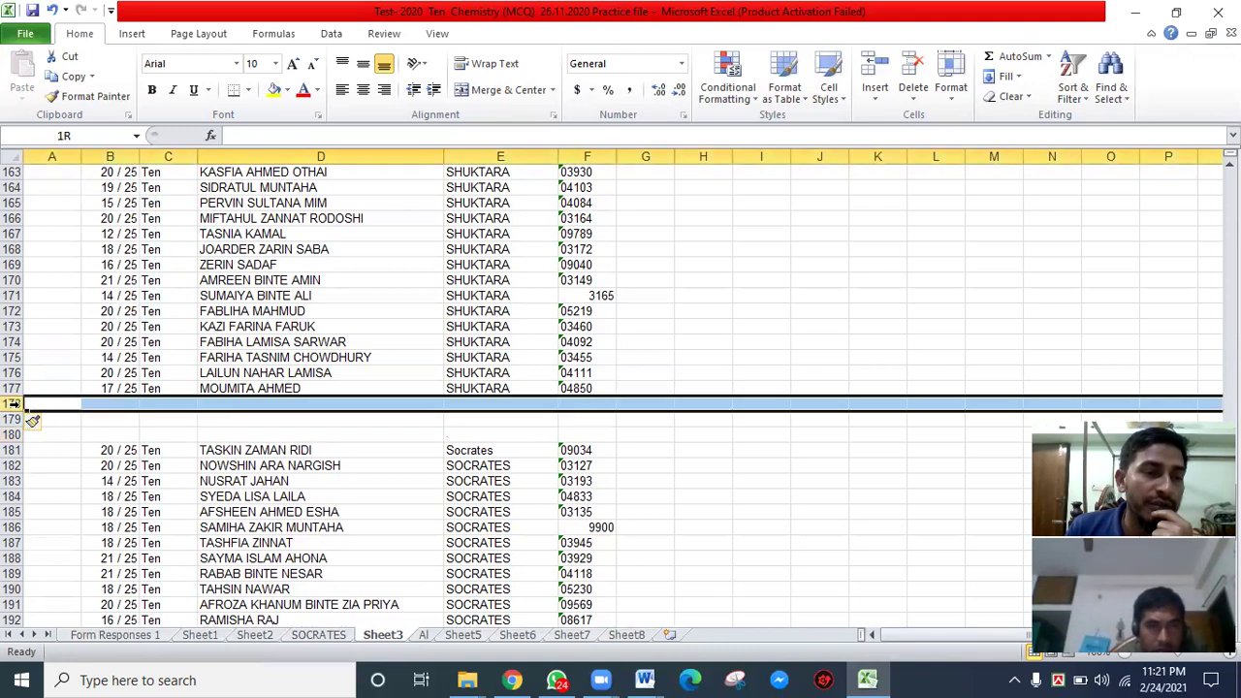
right_click(14, 403)
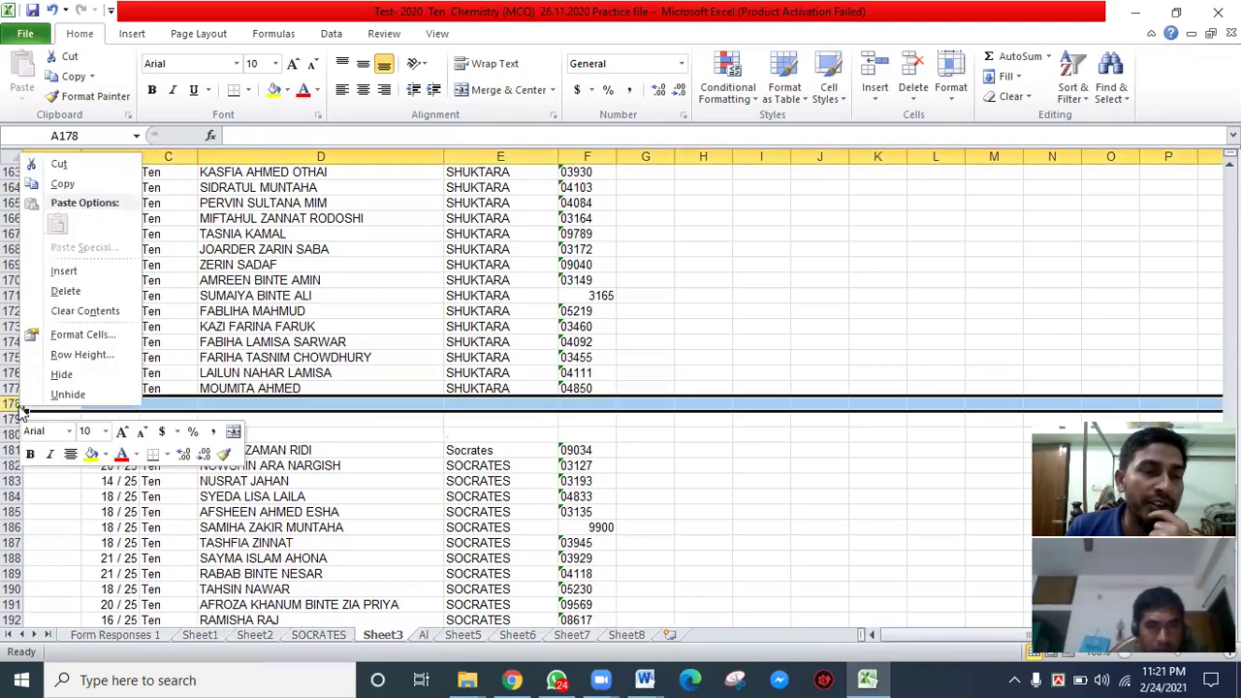
click(63, 272)
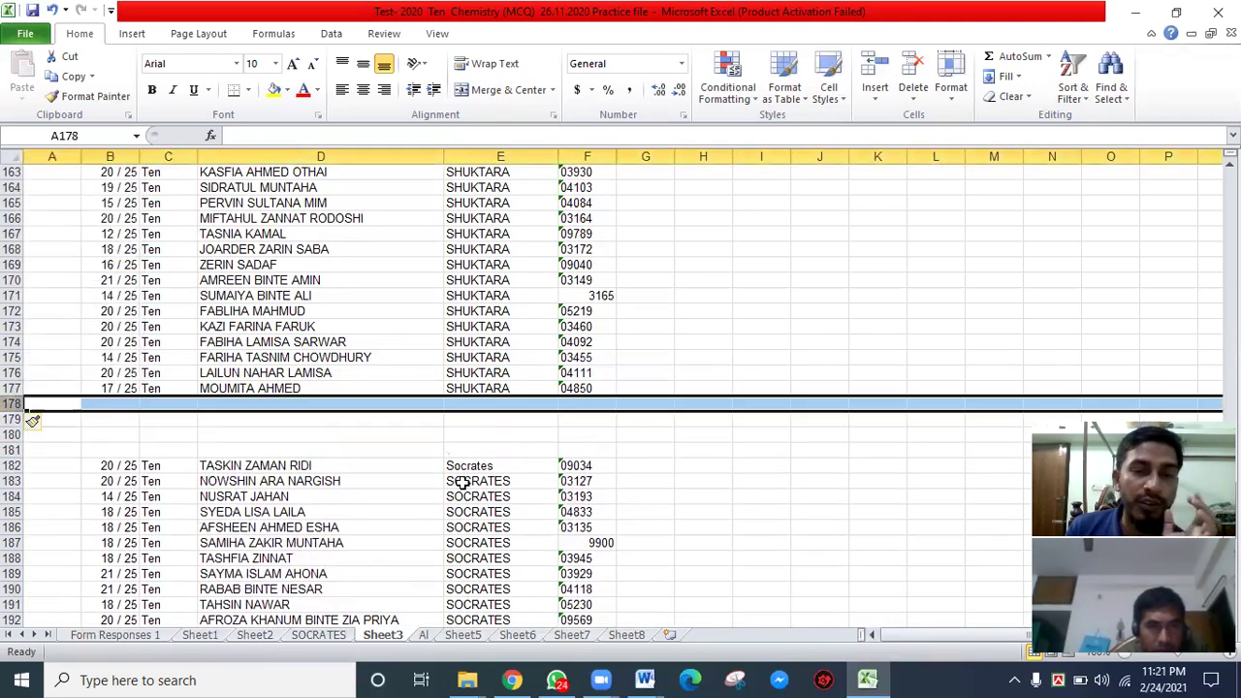
click(458, 480)
- Move the four Suktara records from B223:F226 into the blank rows starting at B178, directly below the SHUKTARA block
scroll(407, 532, down, 14)
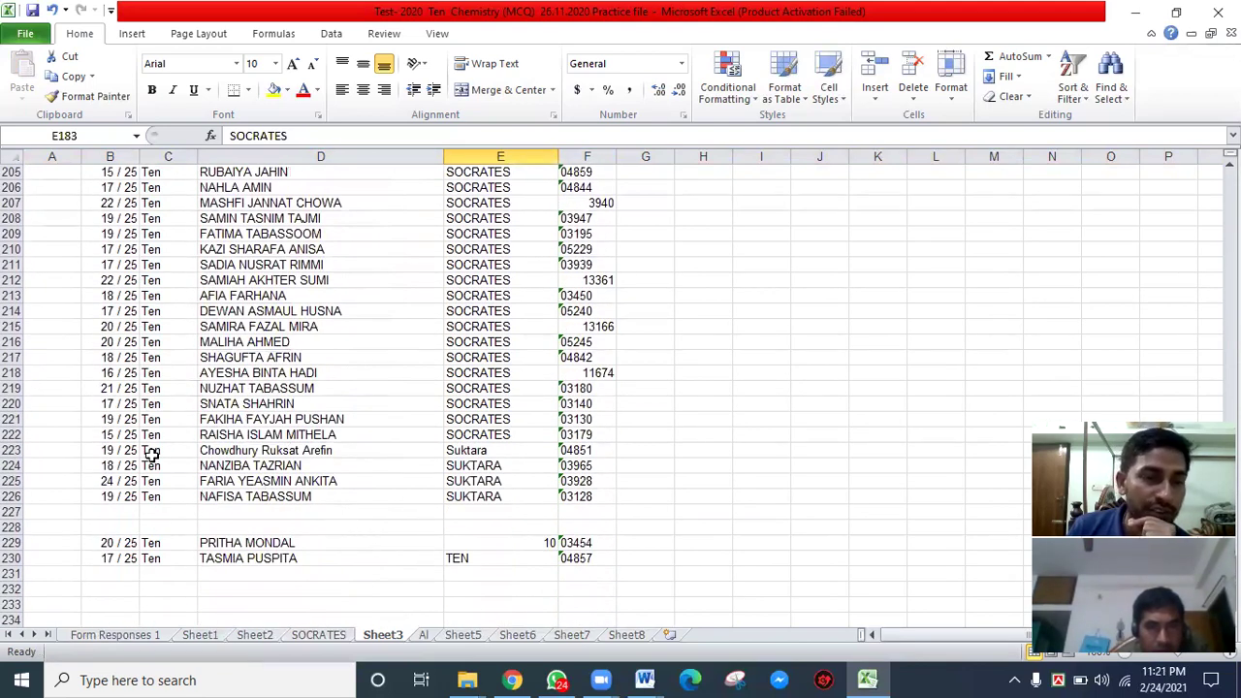
drag(122, 450, 570, 493)
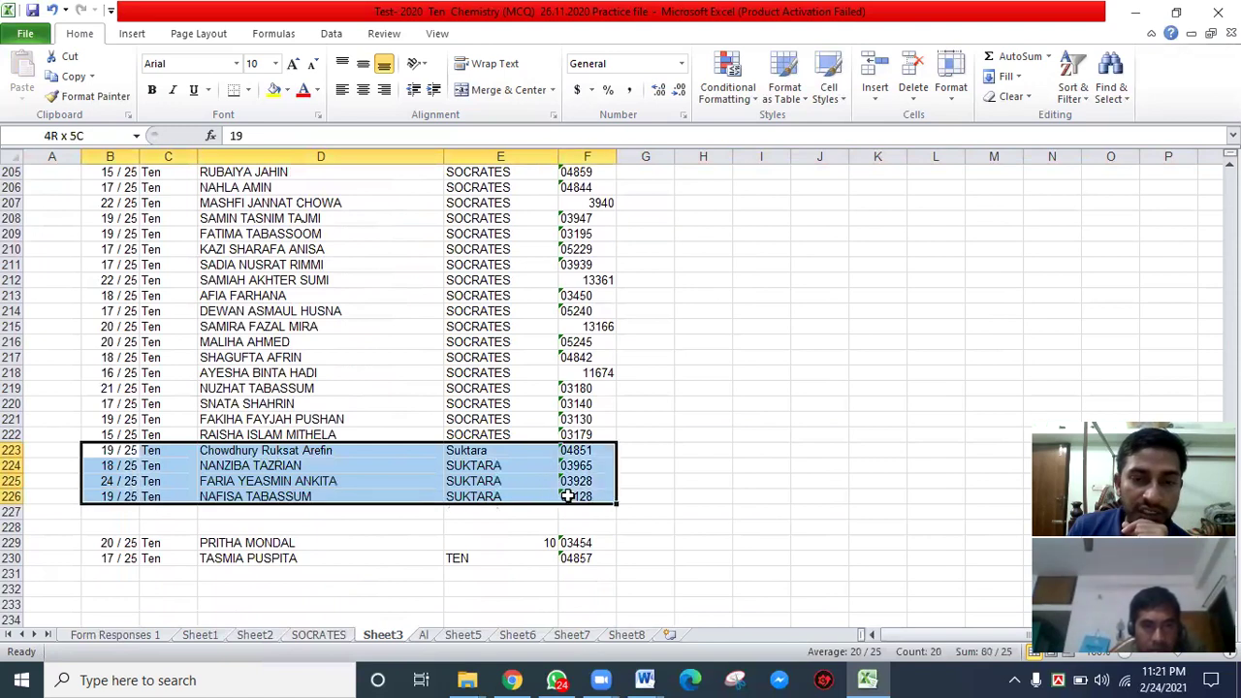
right_click(132, 453)
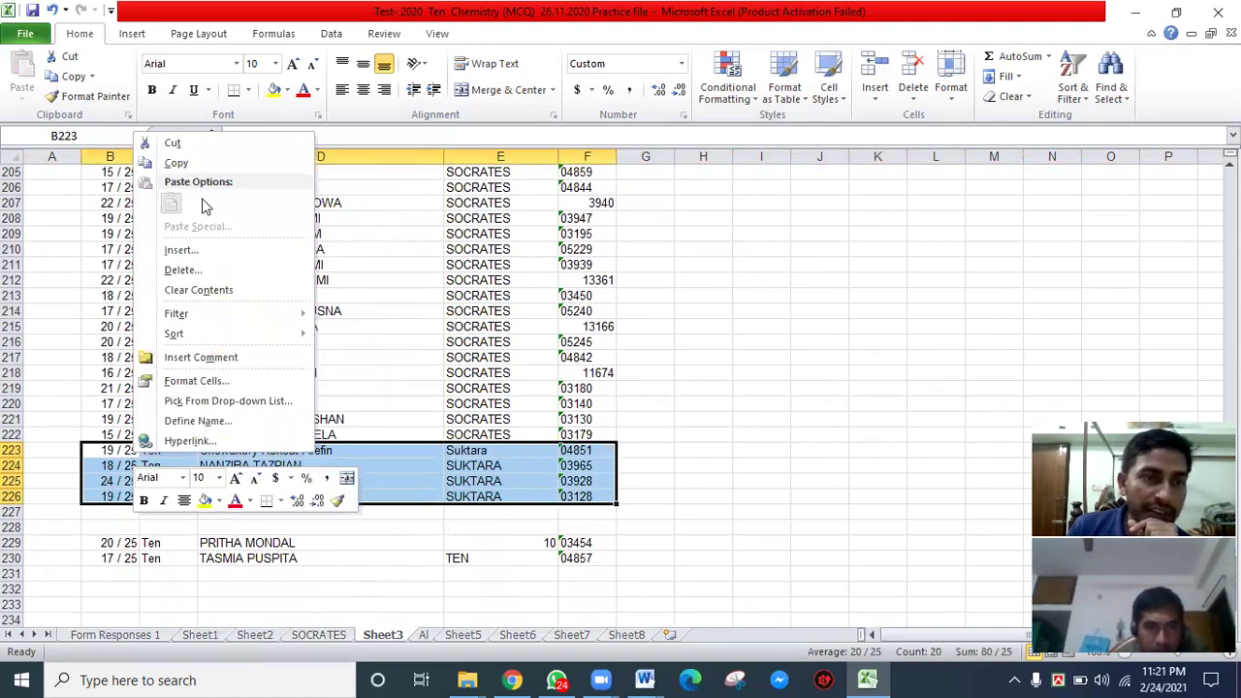
click(195, 151)
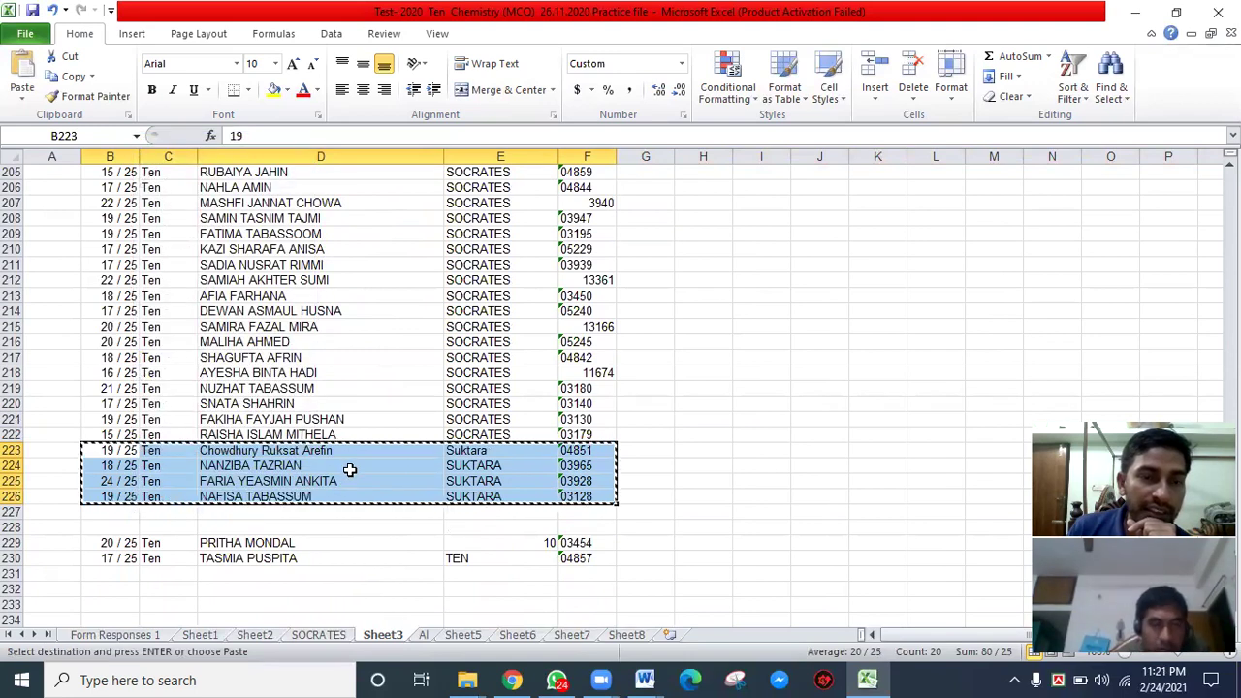
scroll(345, 464, up, 12)
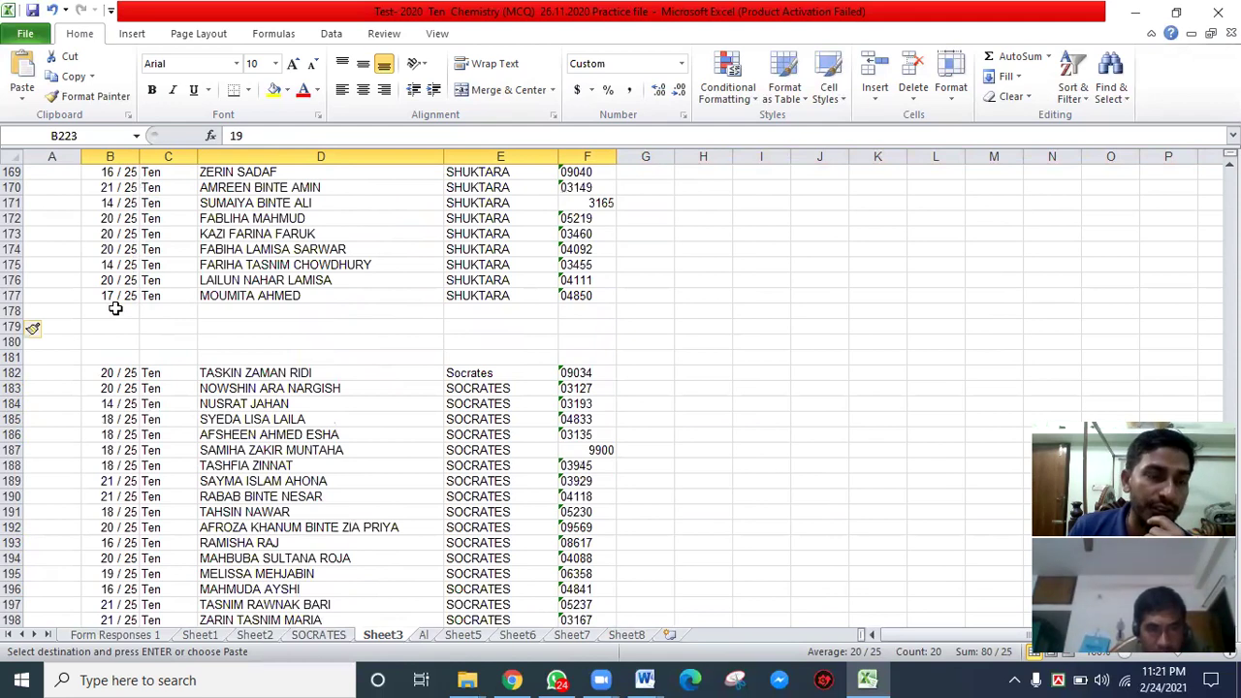
right_click(115, 308)
click(158, 382)
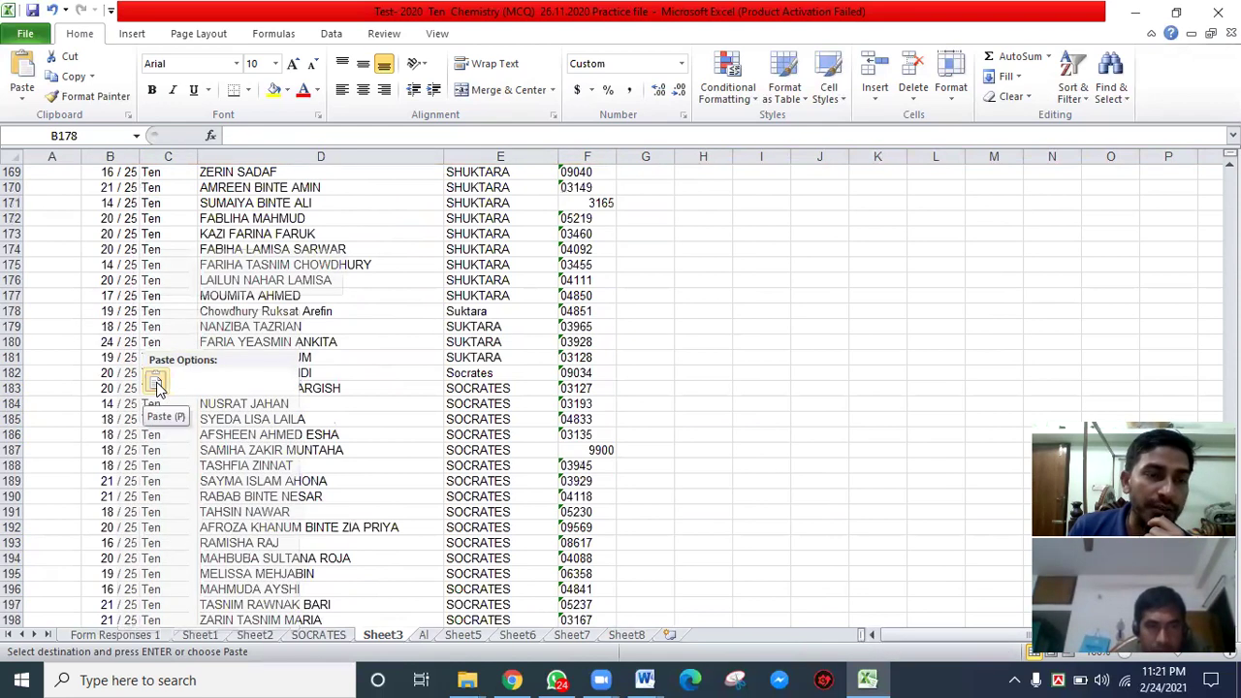
click(158, 385)
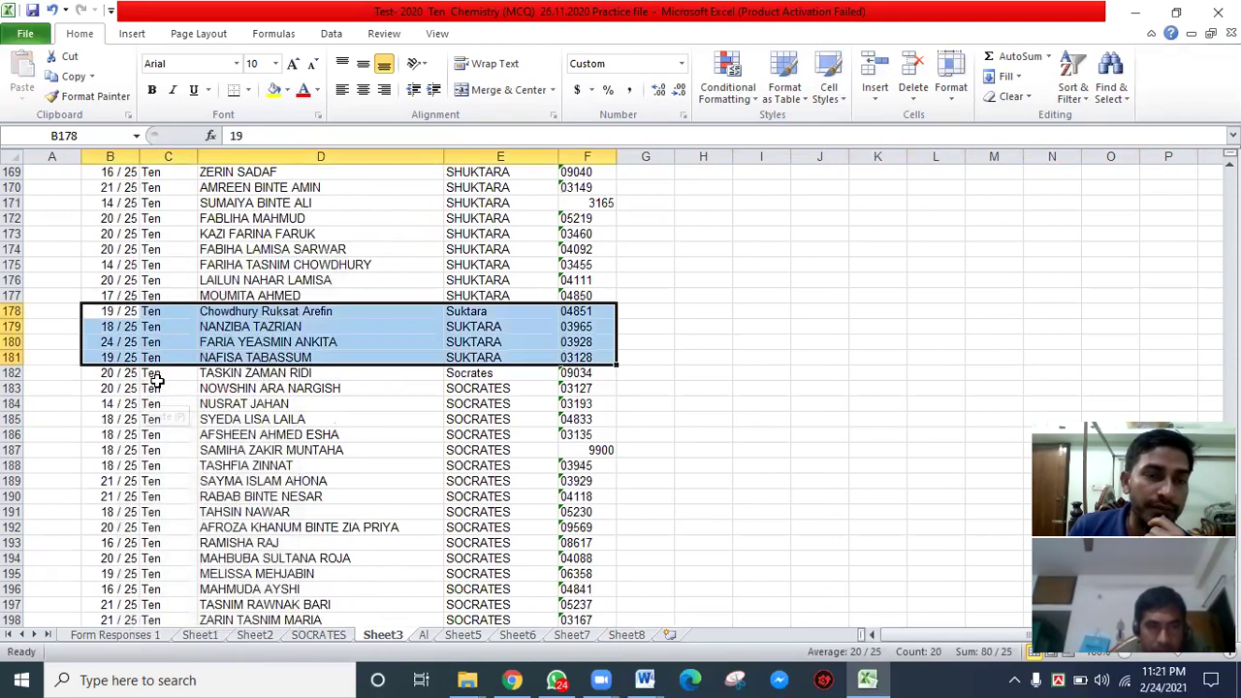
click(701, 376)
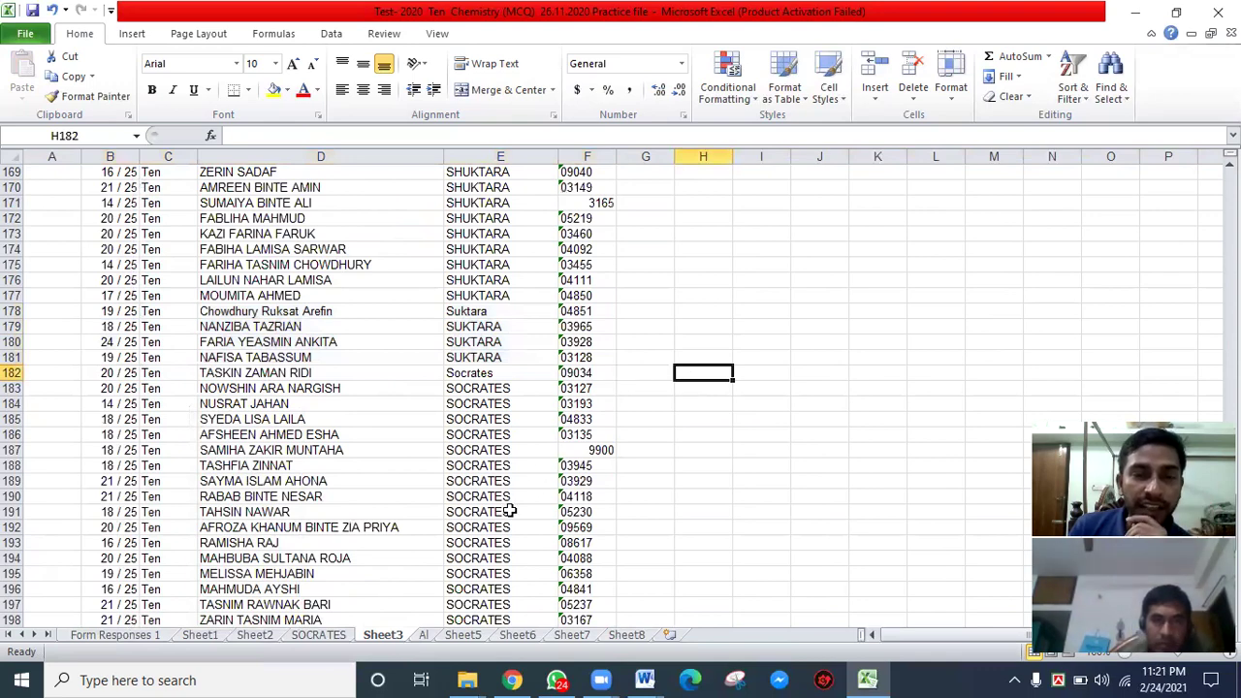
- Move the header row (Score, Class, FULL NAME, SECTION, ID) from B136:F136 to B3:F3, directly above the first AL-JABER record
scroll(497, 470, up, 9)
scroll(495, 464, up, 7)
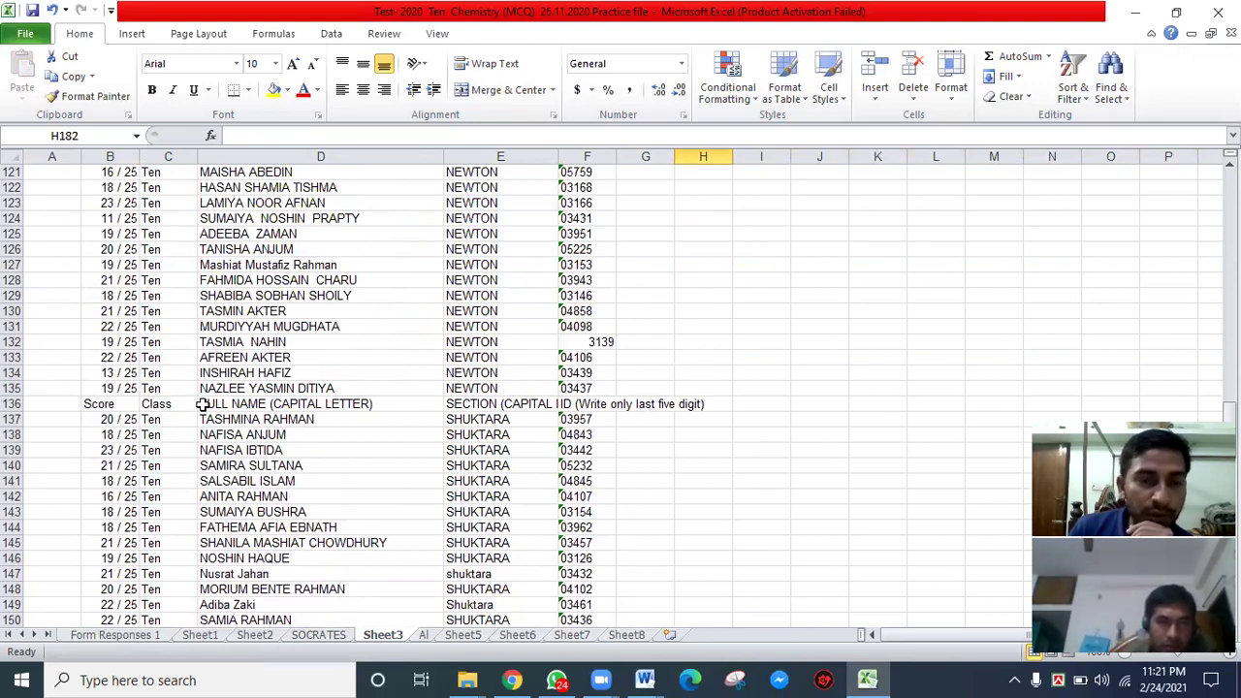
drag(91, 403, 594, 402)
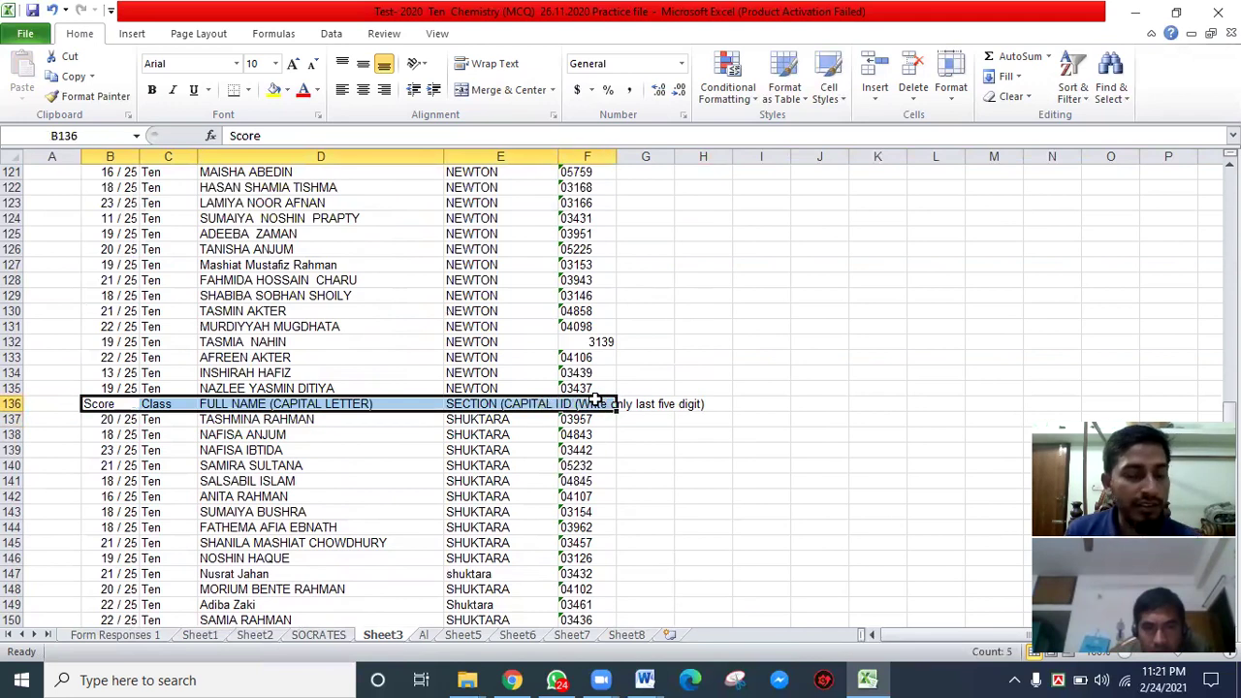
right_click(104, 403)
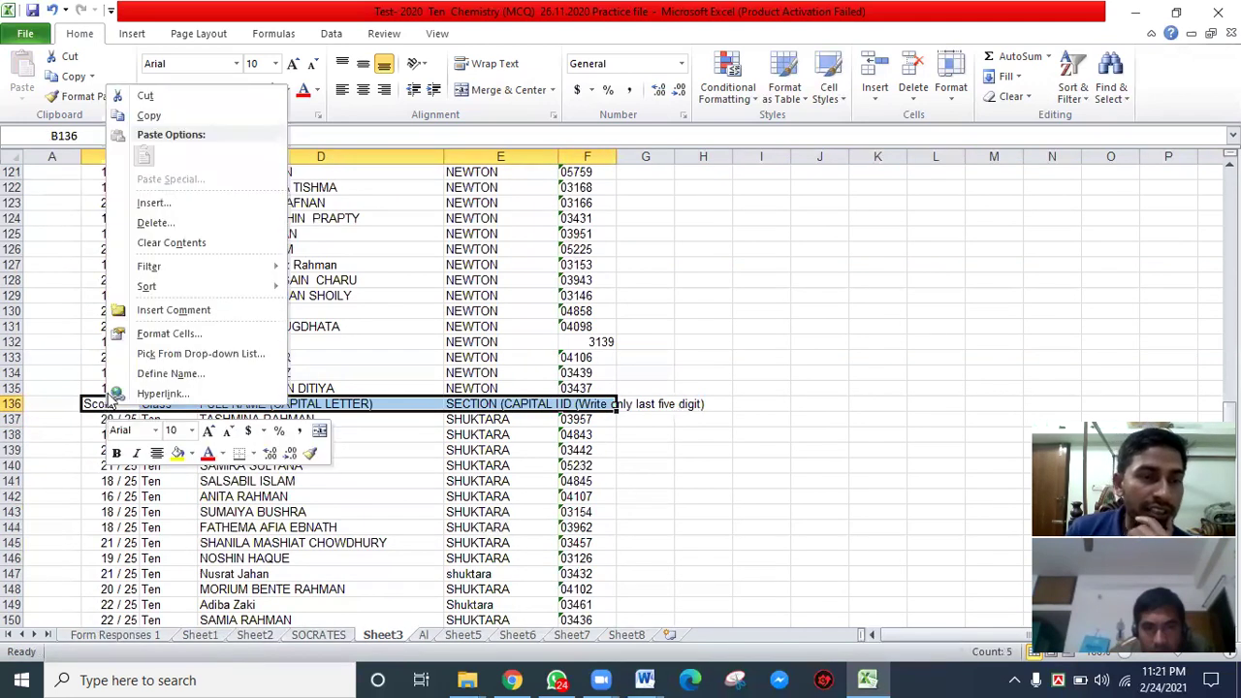
click(151, 115)
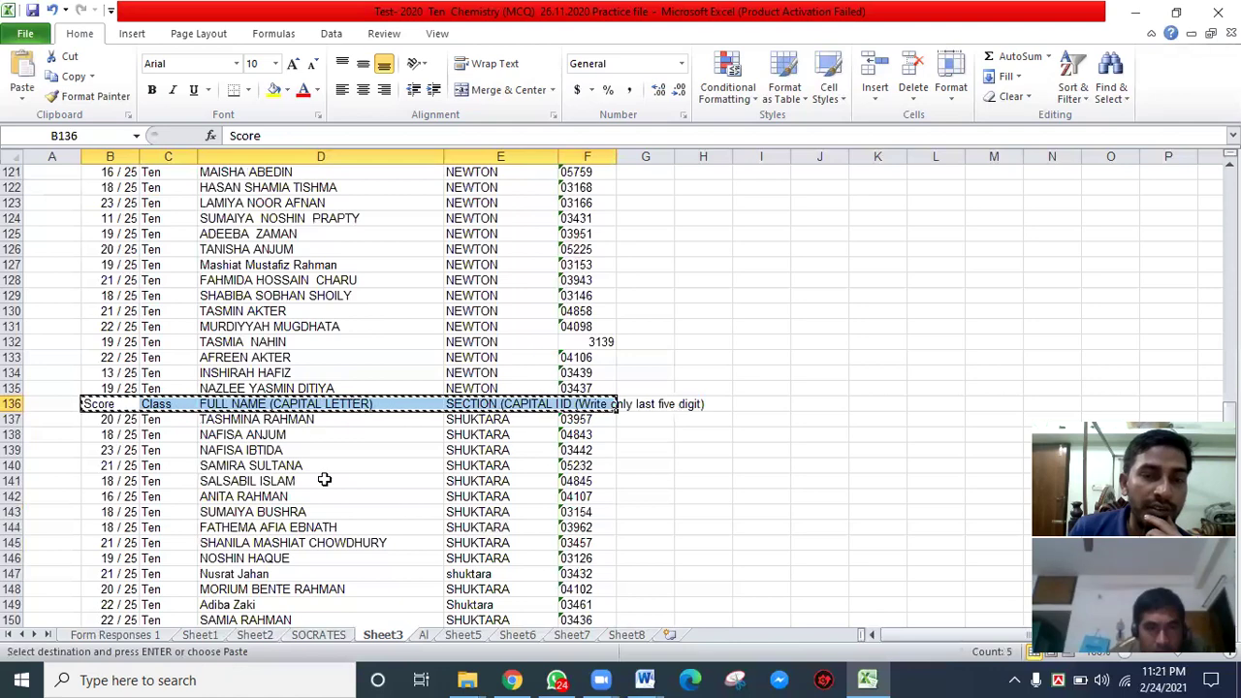
scroll(324, 479, up, 20)
scroll(255, 355, up, 11)
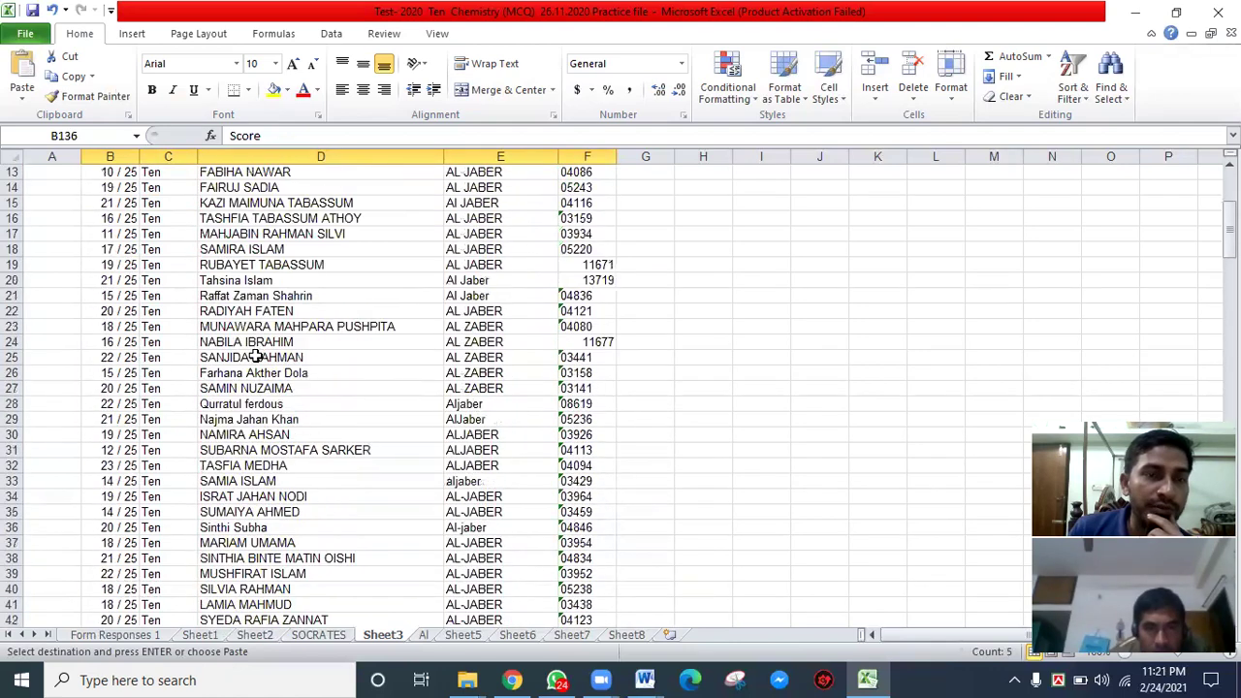
scroll(131, 206, up, 4)
click(123, 199)
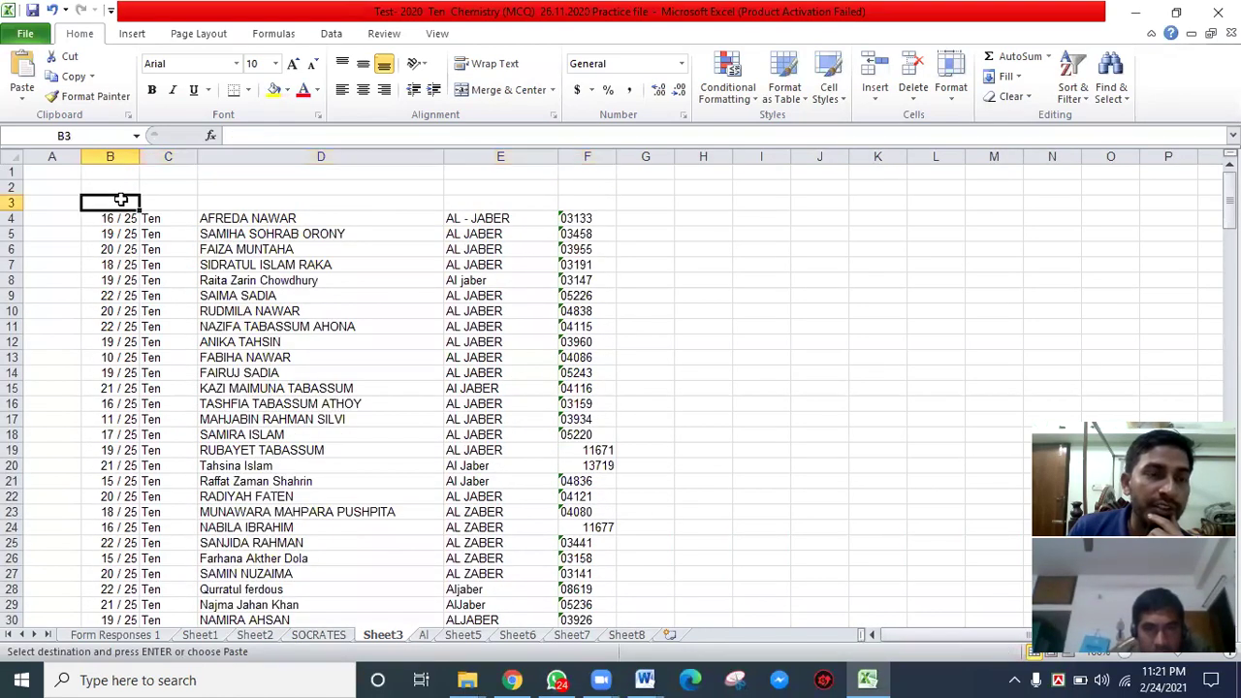
right_click(123, 200)
click(162, 274)
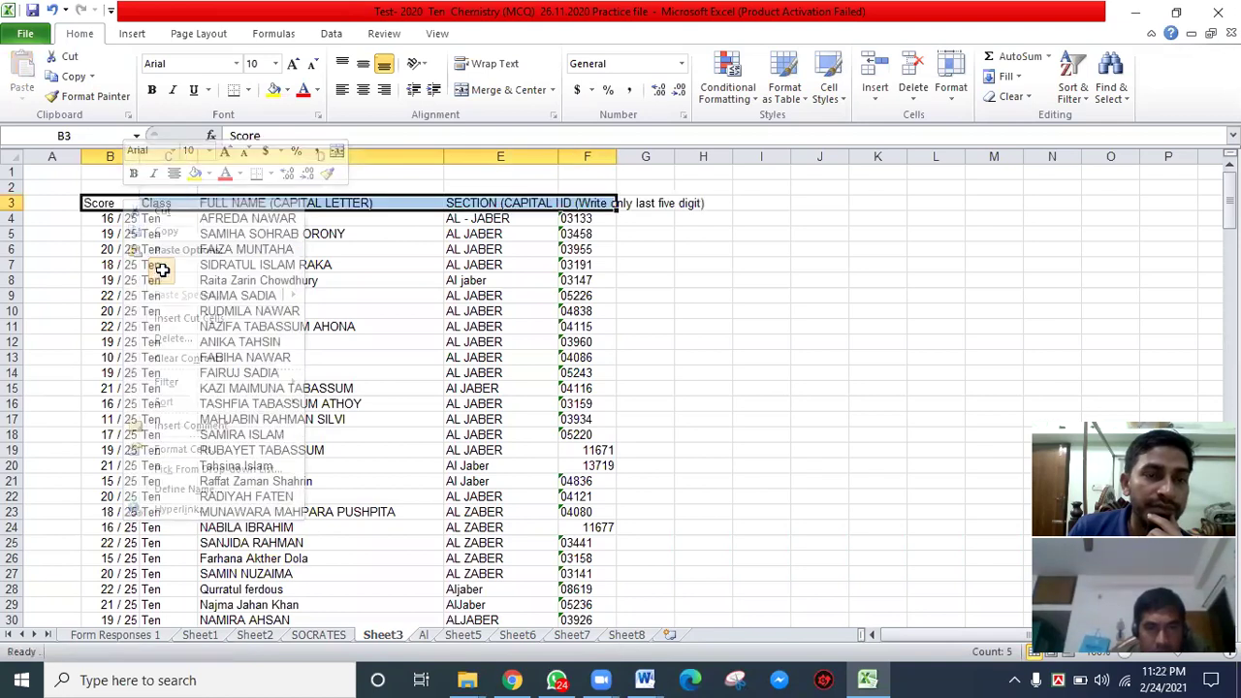
click(490, 248)
- Make the column headers in B3:F3 bold
click(117, 202)
drag(131, 203, 596, 204)
click(152, 91)
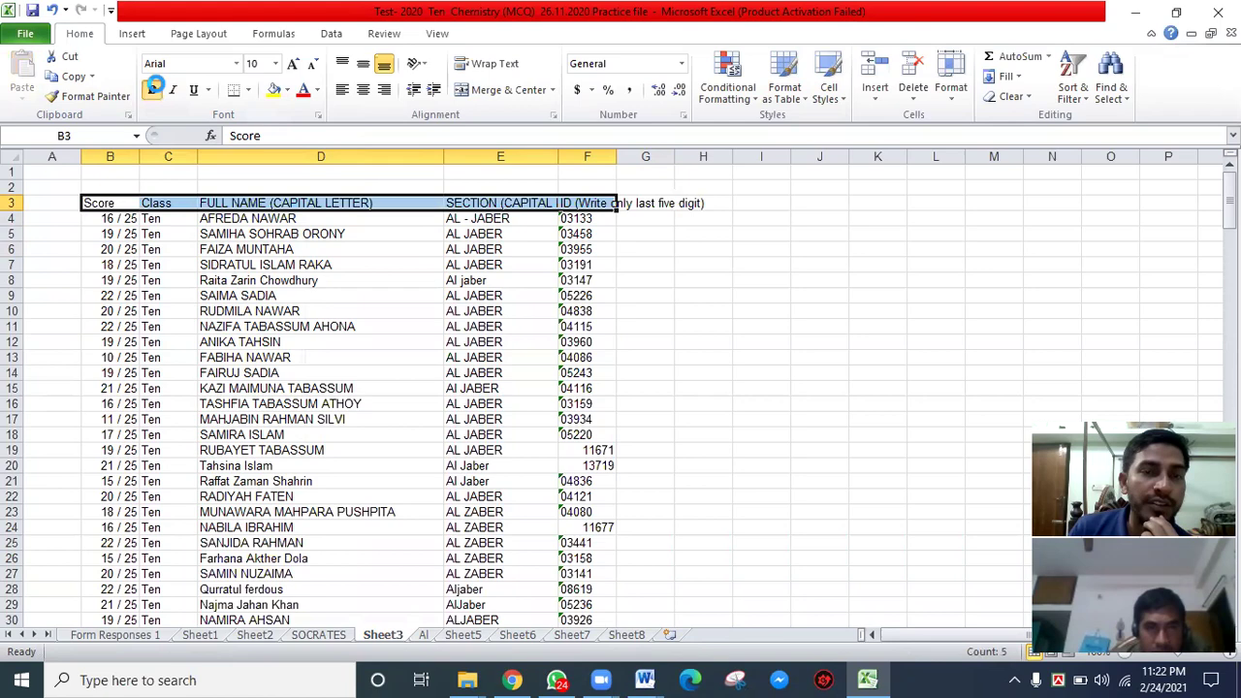
click(372, 344)
- Delete the empty row 136 between the NEWTON and SHUKTARA blocks
scroll(390, 429, down, 20)
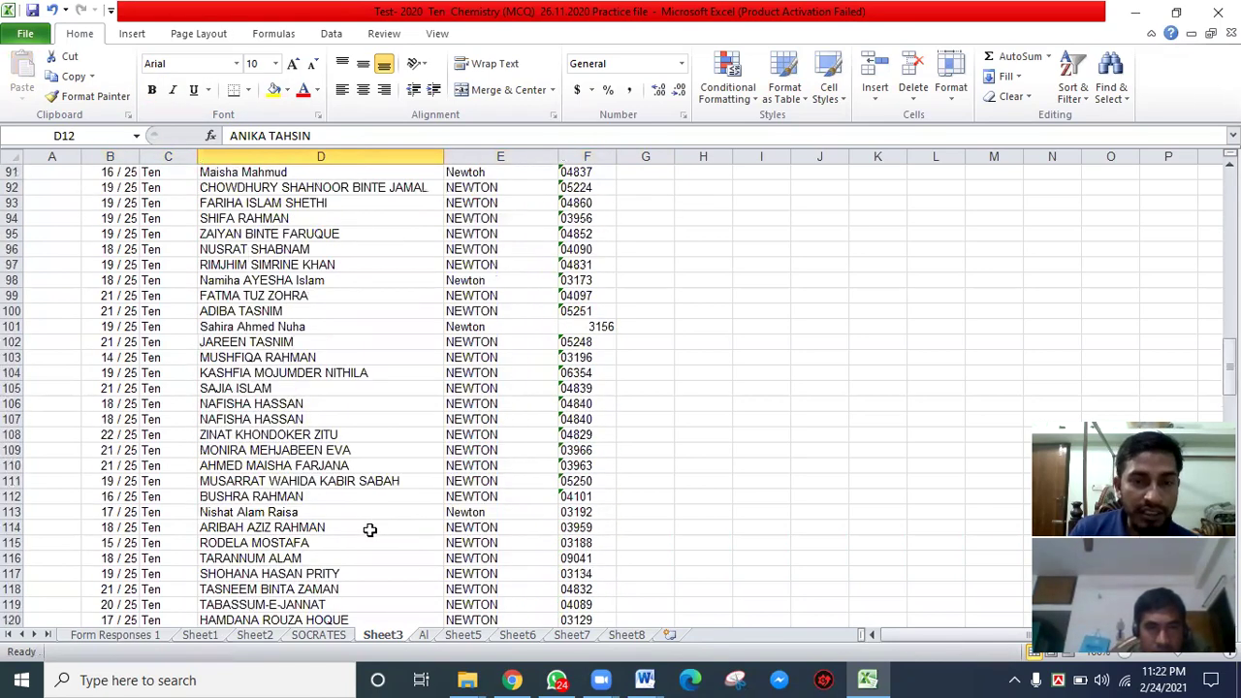
scroll(370, 529, down, 12)
click(12, 310)
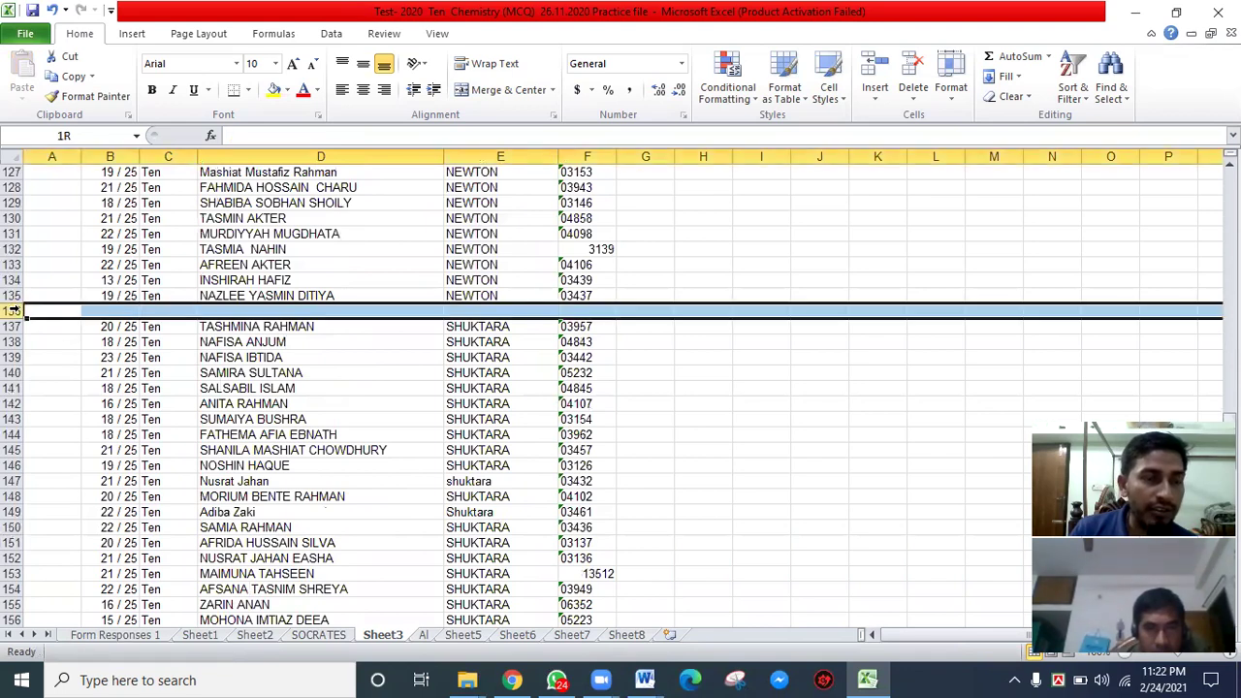
right_click(14, 310)
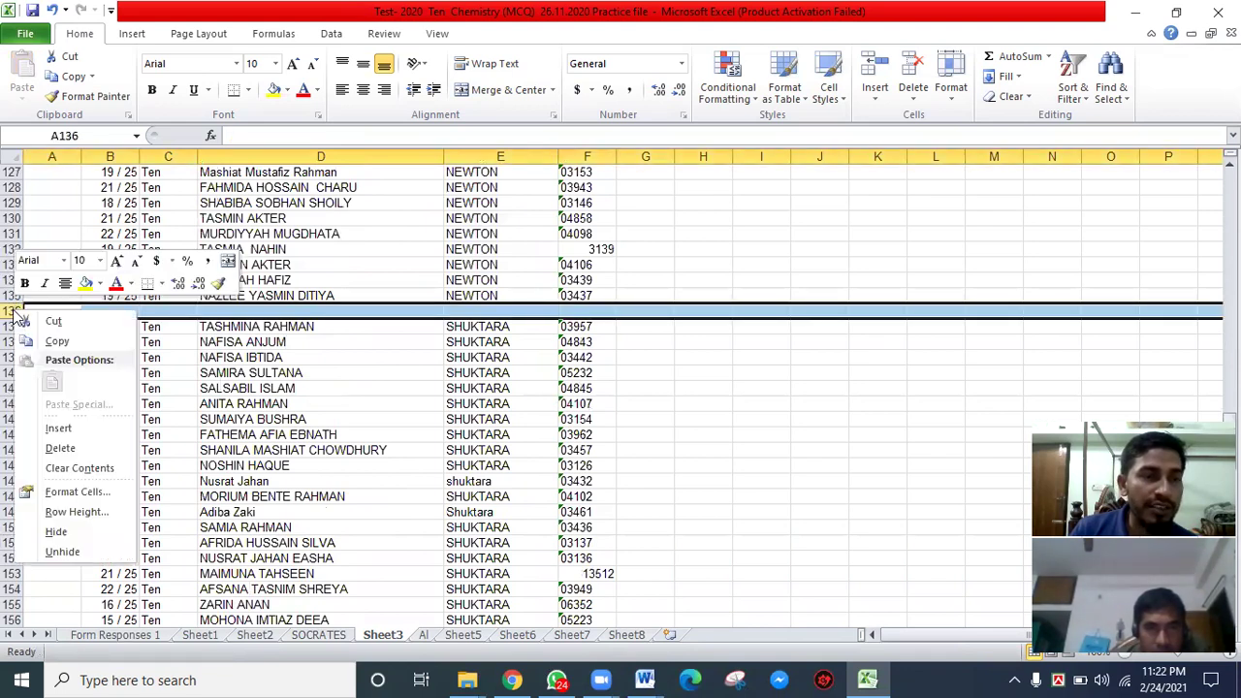
click(60, 448)
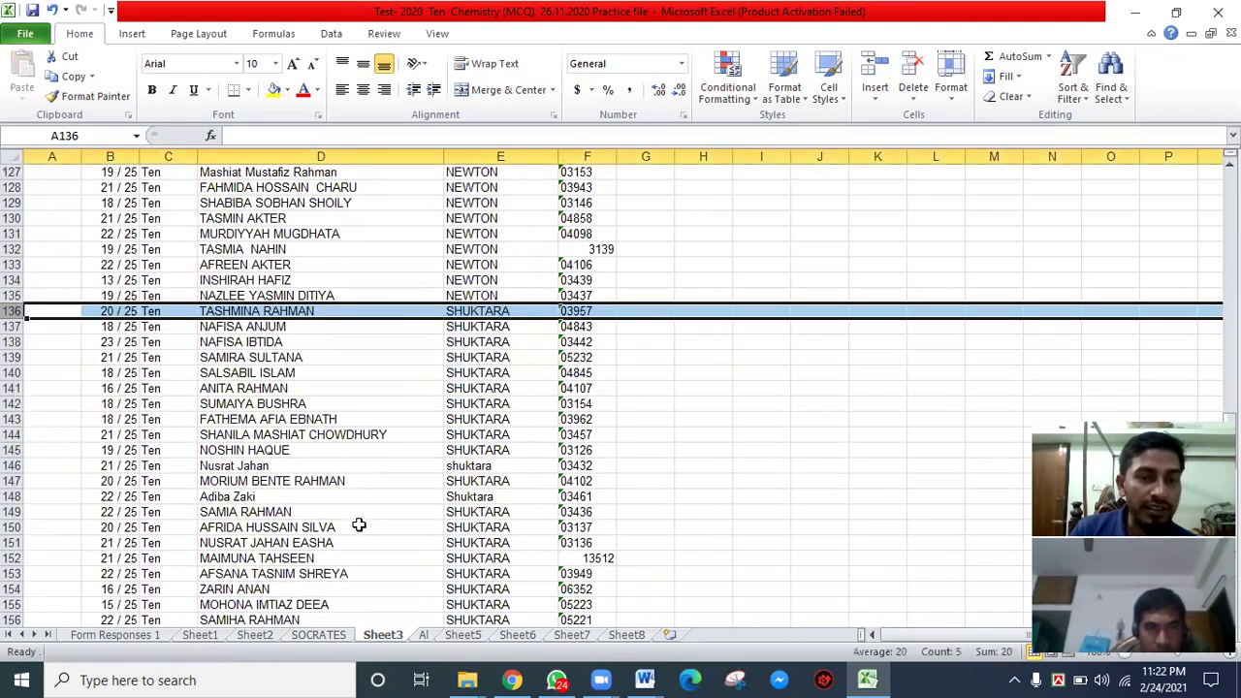
- Delete the empty rows 222 to 226 between the last SOCRATES record and the set-aside invalid records
scroll(353, 539, down, 14)
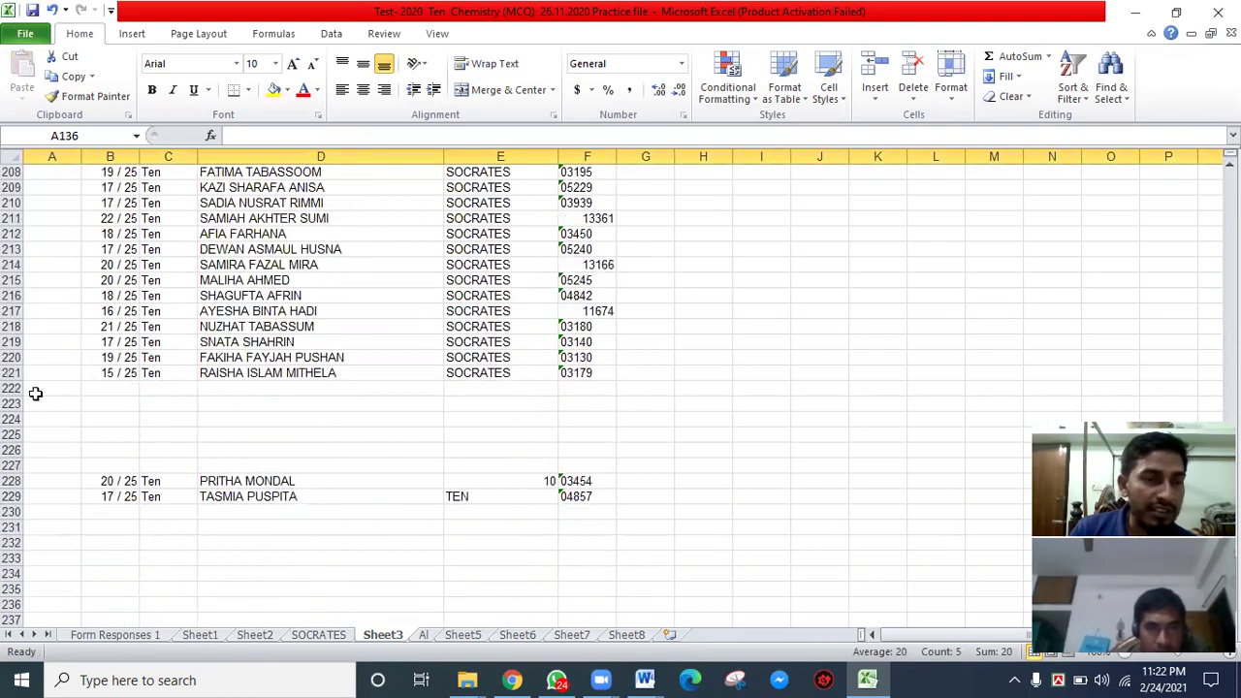
drag(11, 389, 14, 446)
right_click(12, 419)
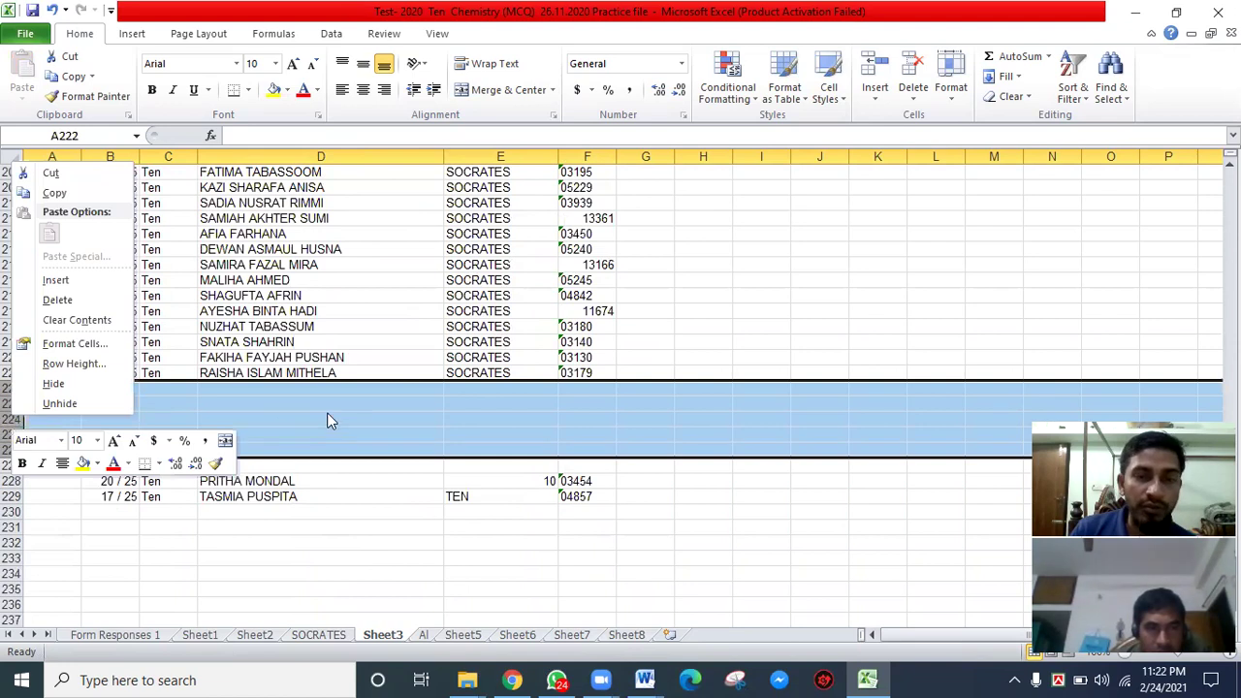
click(58, 300)
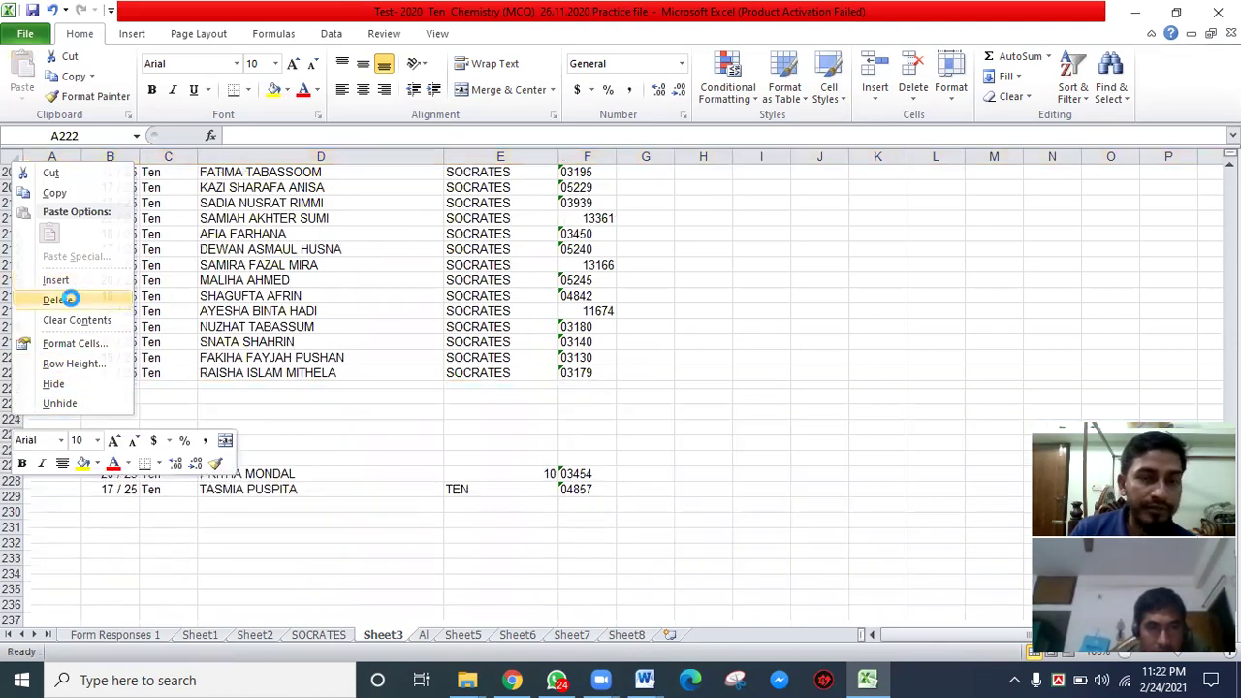
click(481, 508)
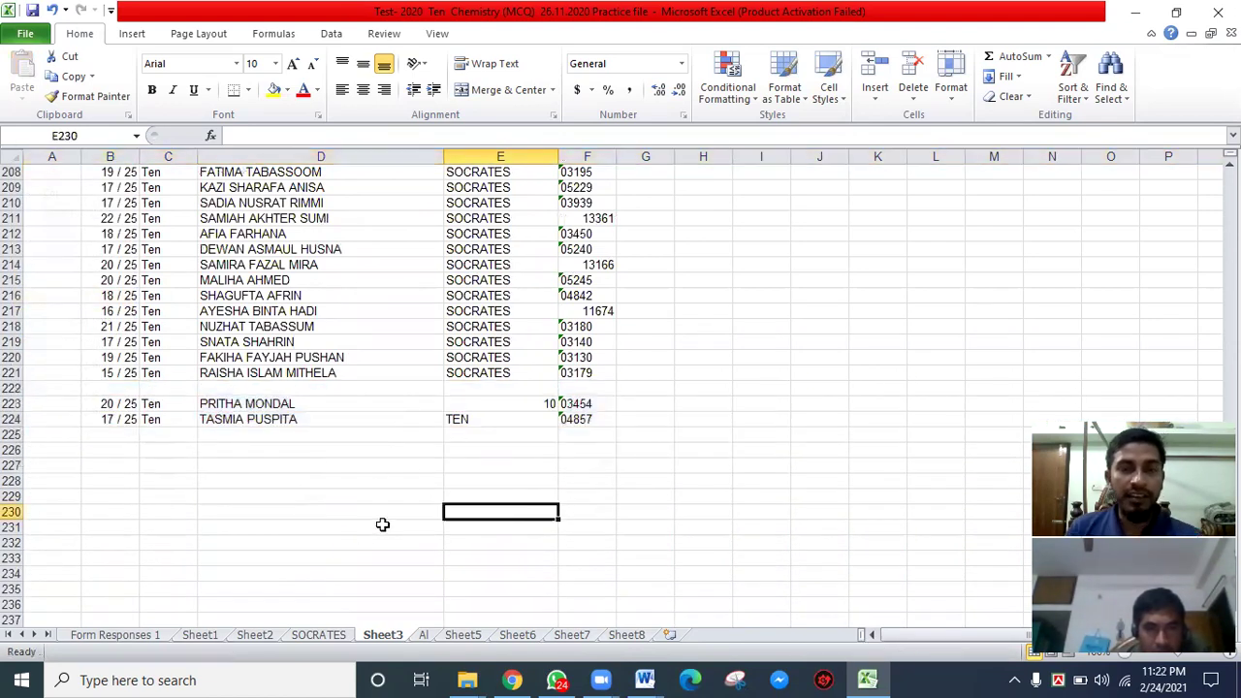
- Switch to the Word checklist and highlight its fifth item, "Delete duplicate"
scroll(383, 525, up, 3)
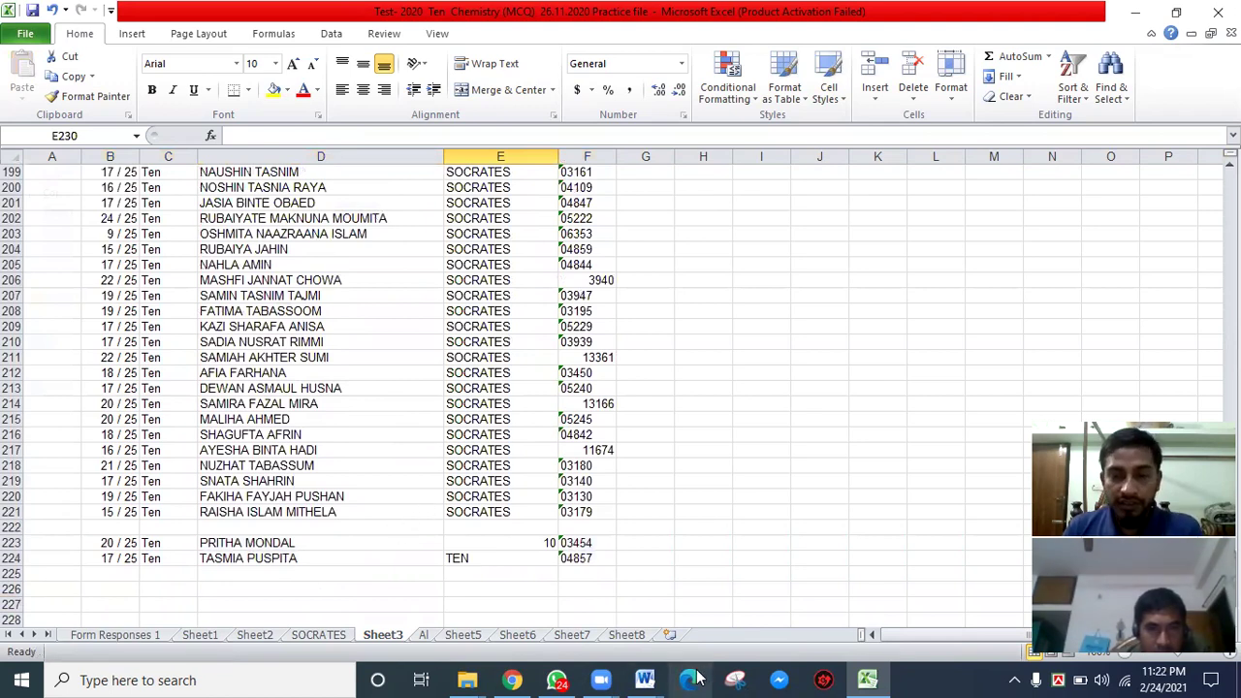
click(647, 679)
click(720, 619)
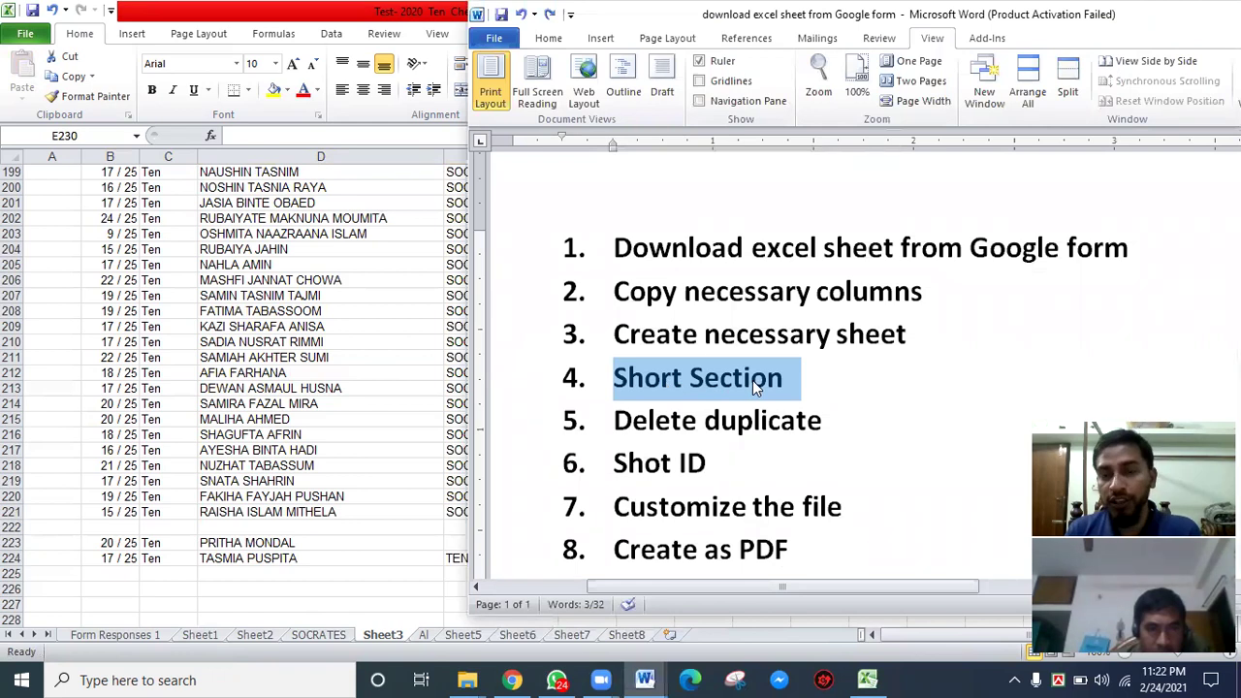
click(735, 427)
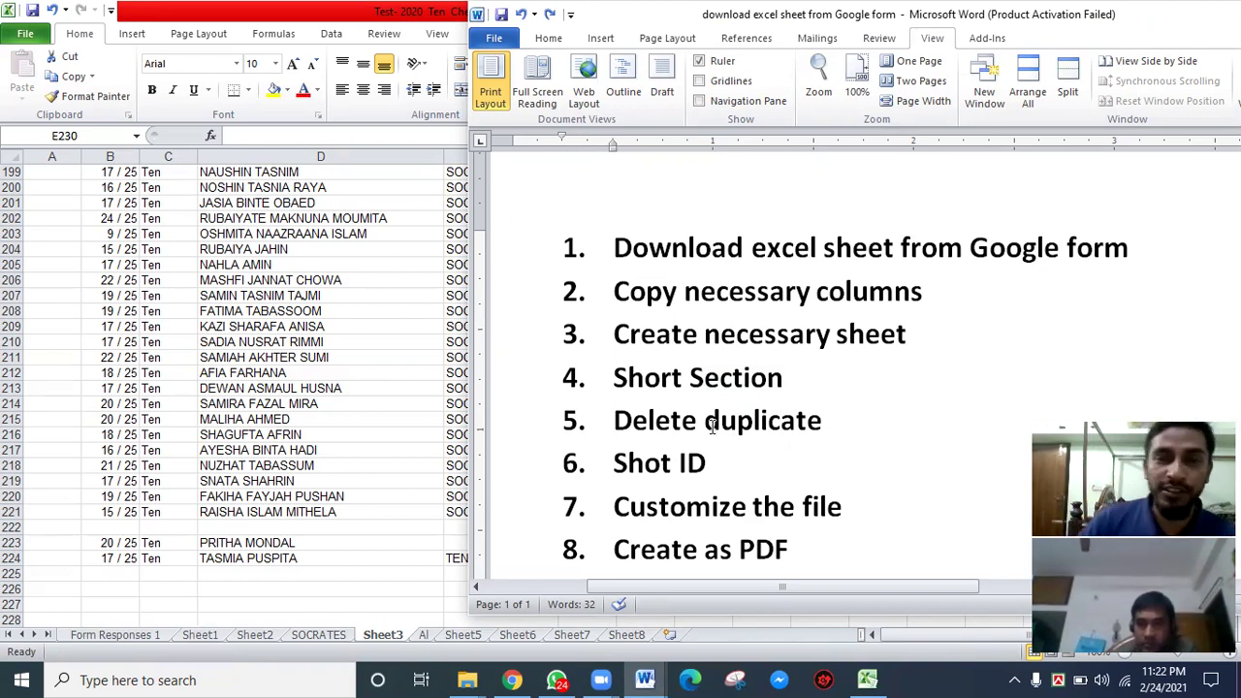
click(743, 417)
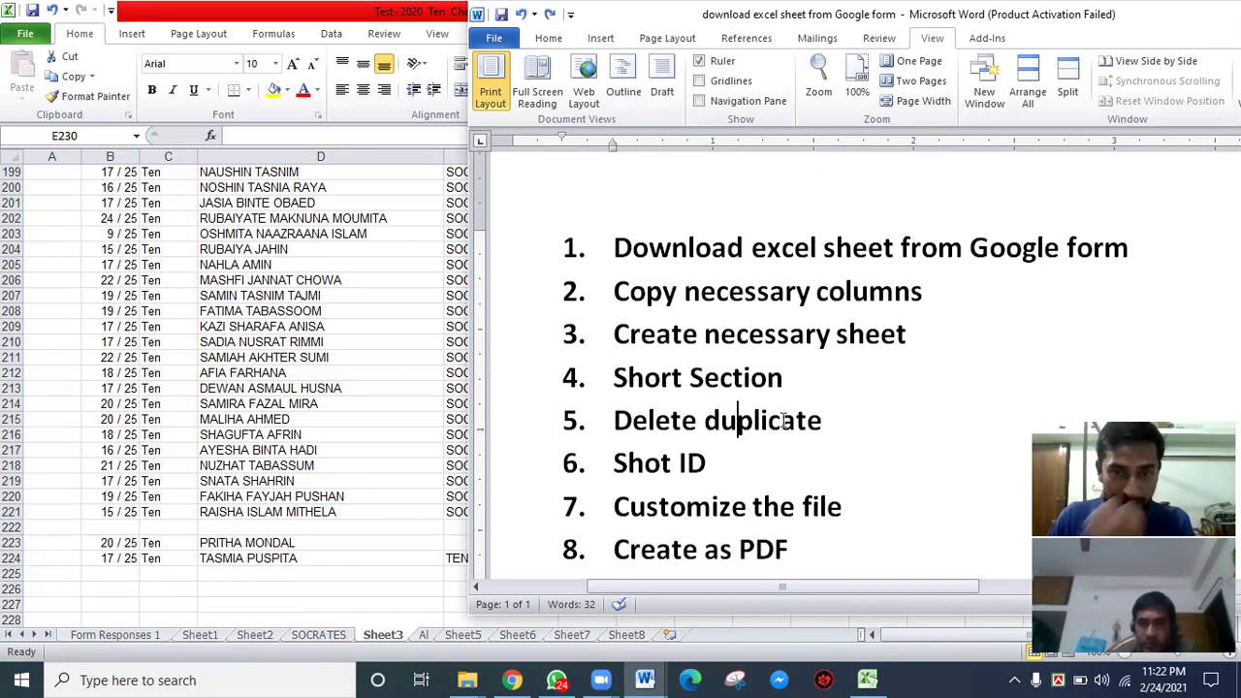
triple_click(833, 417)
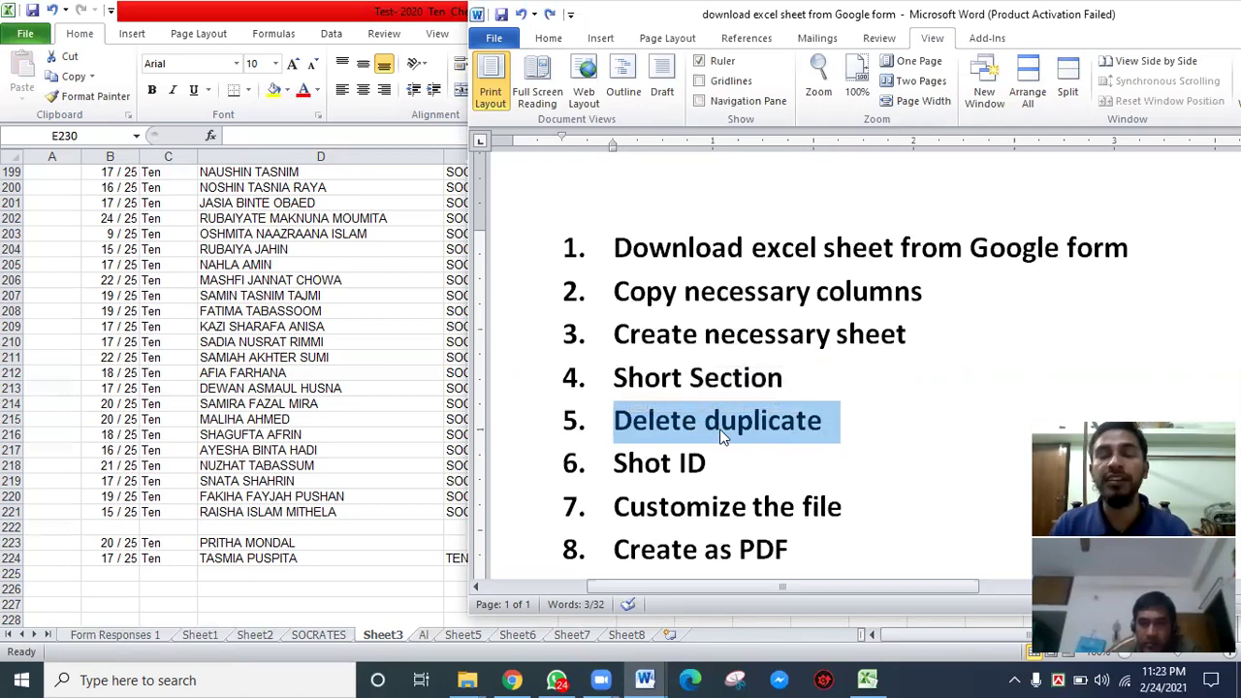
- Return to Excel and select the whole table in Sheet3 from the Score header in B3 down to F224
key(alt+Tab)
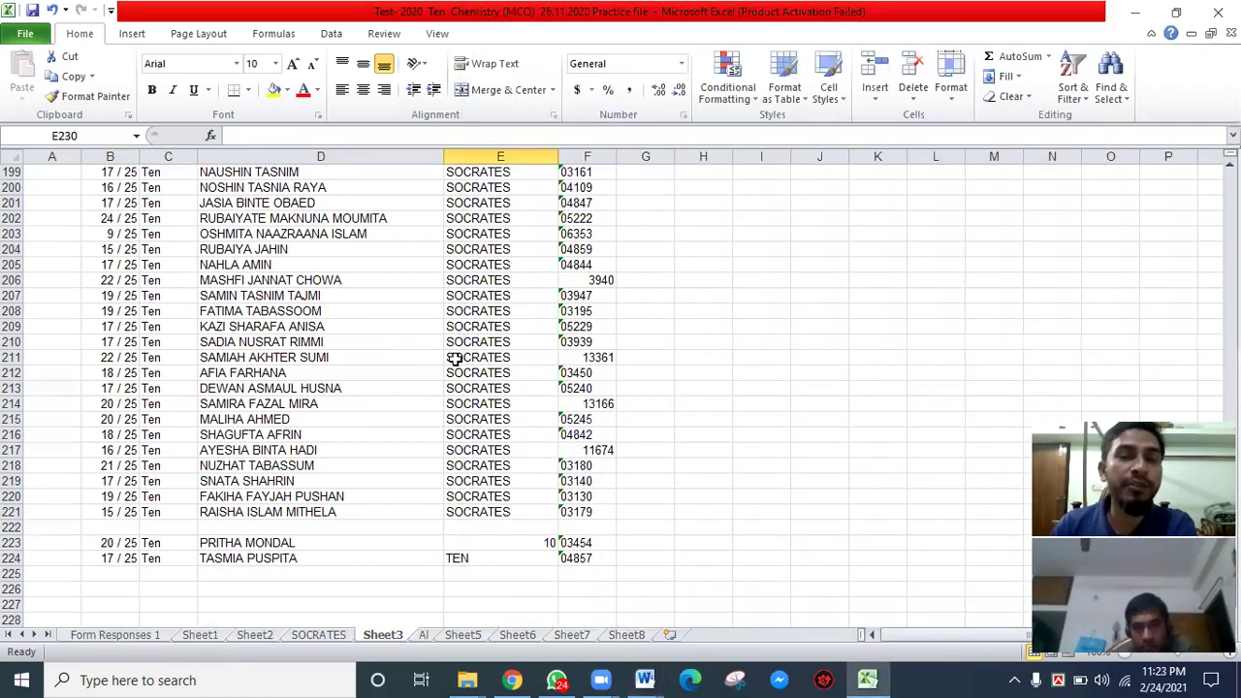
scroll(427, 354, up, 8)
scroll(428, 354, up, 20)
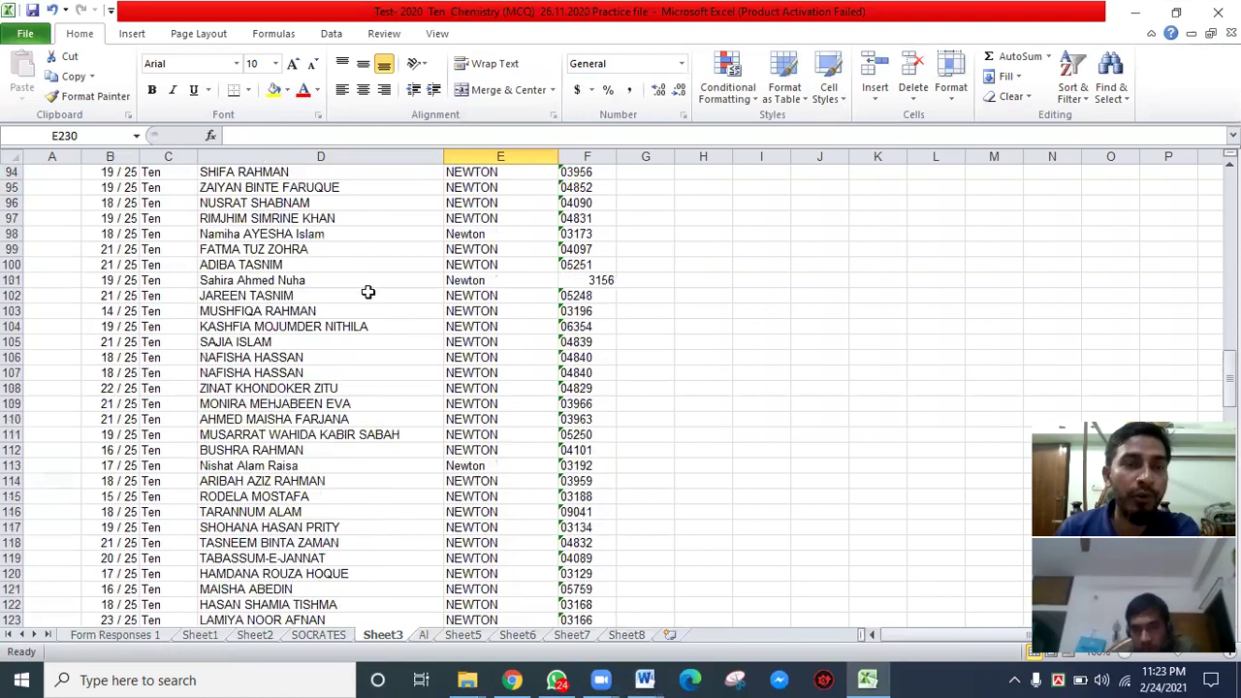
scroll(344, 275, up, 16)
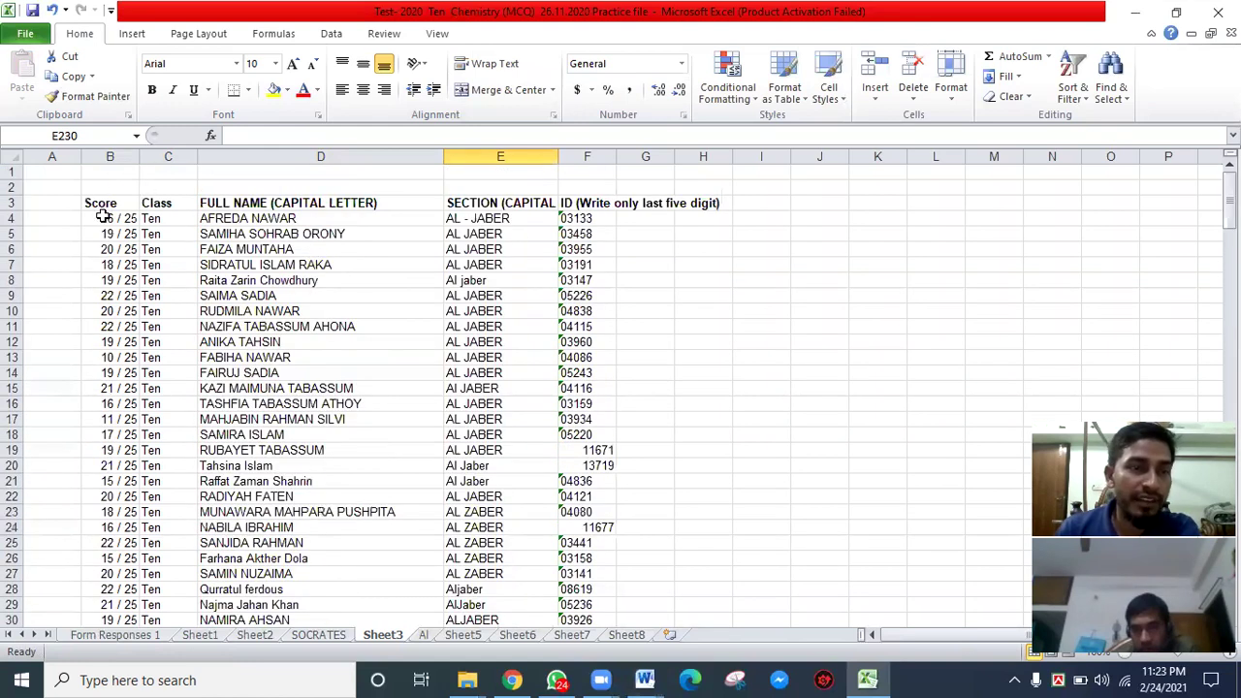
drag(101, 203, 580, 463)
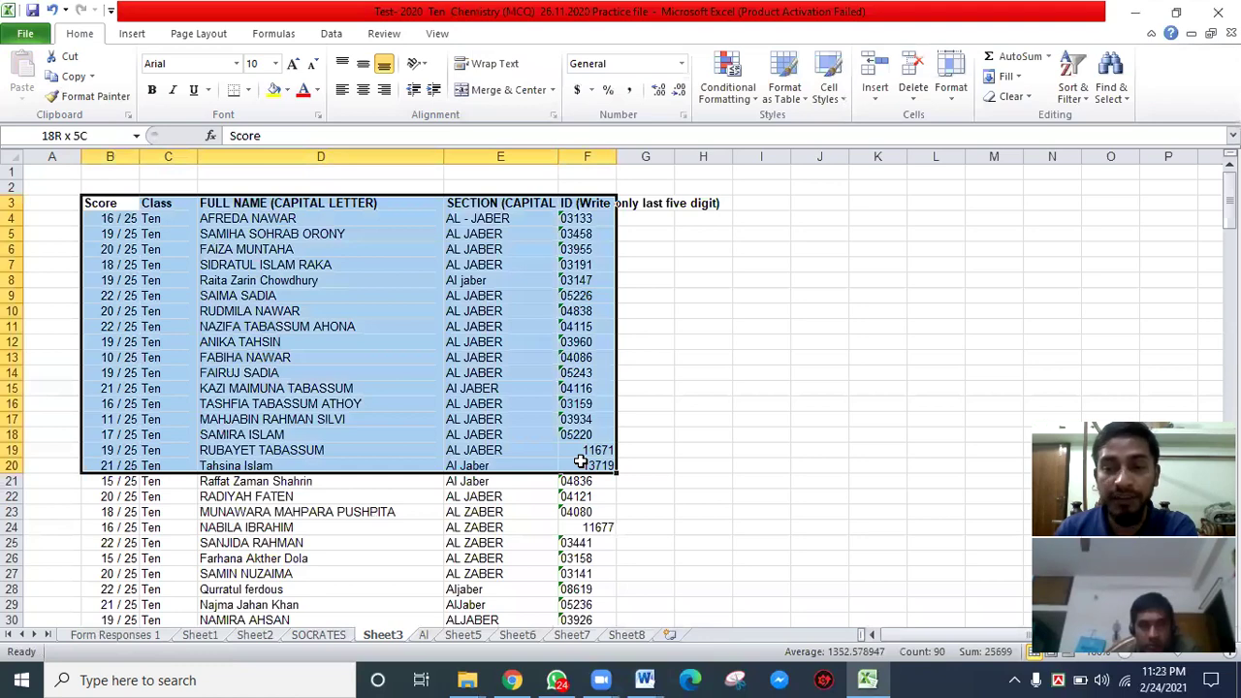
drag(580, 465, 587, 576)
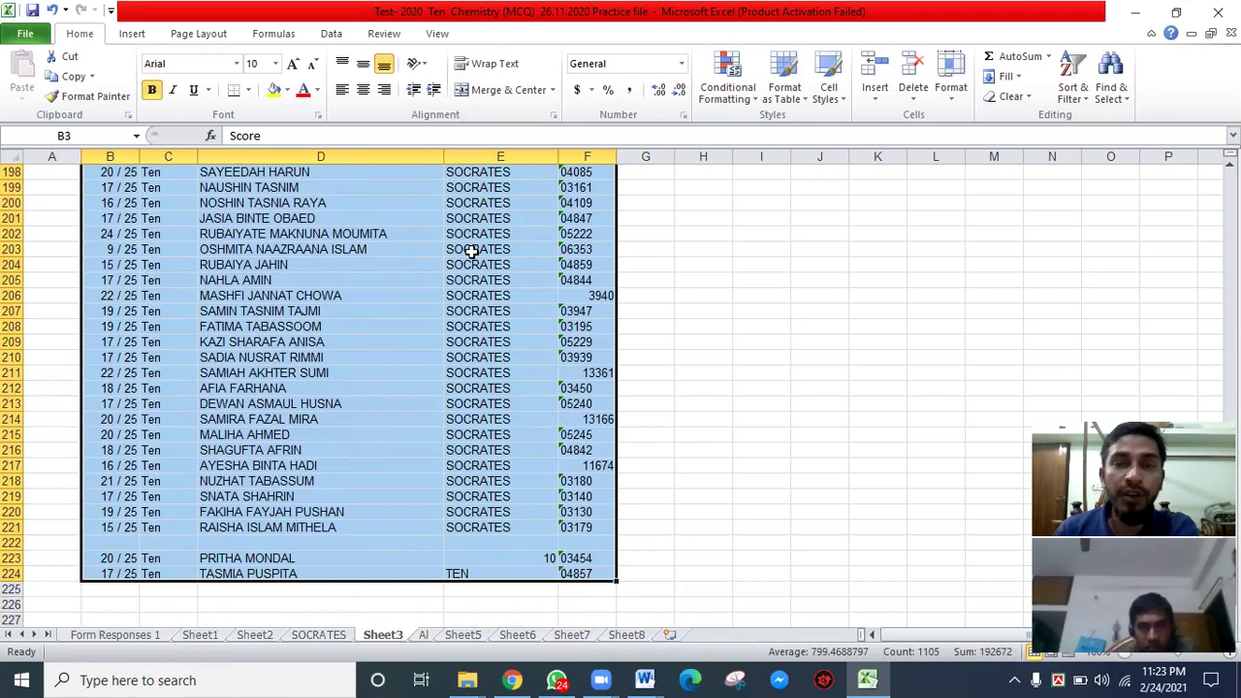
scroll(483, 263, up, 7)
scroll(483, 263, up, 20)
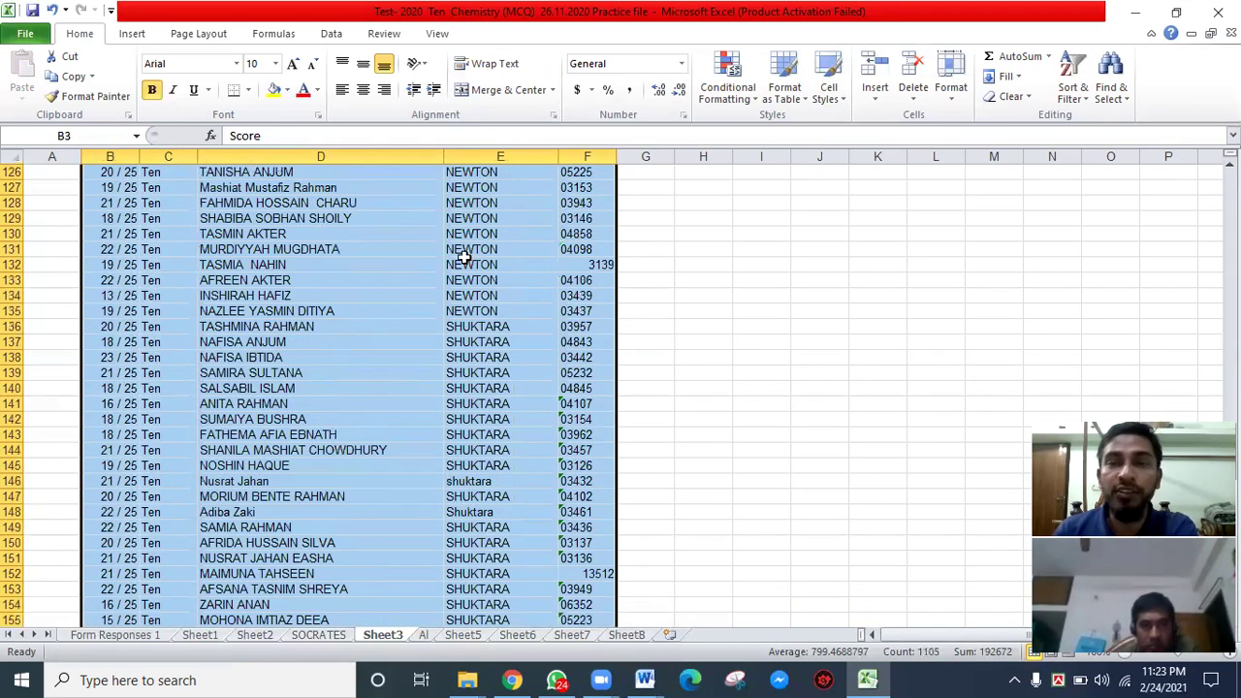
scroll(464, 257, up, 12)
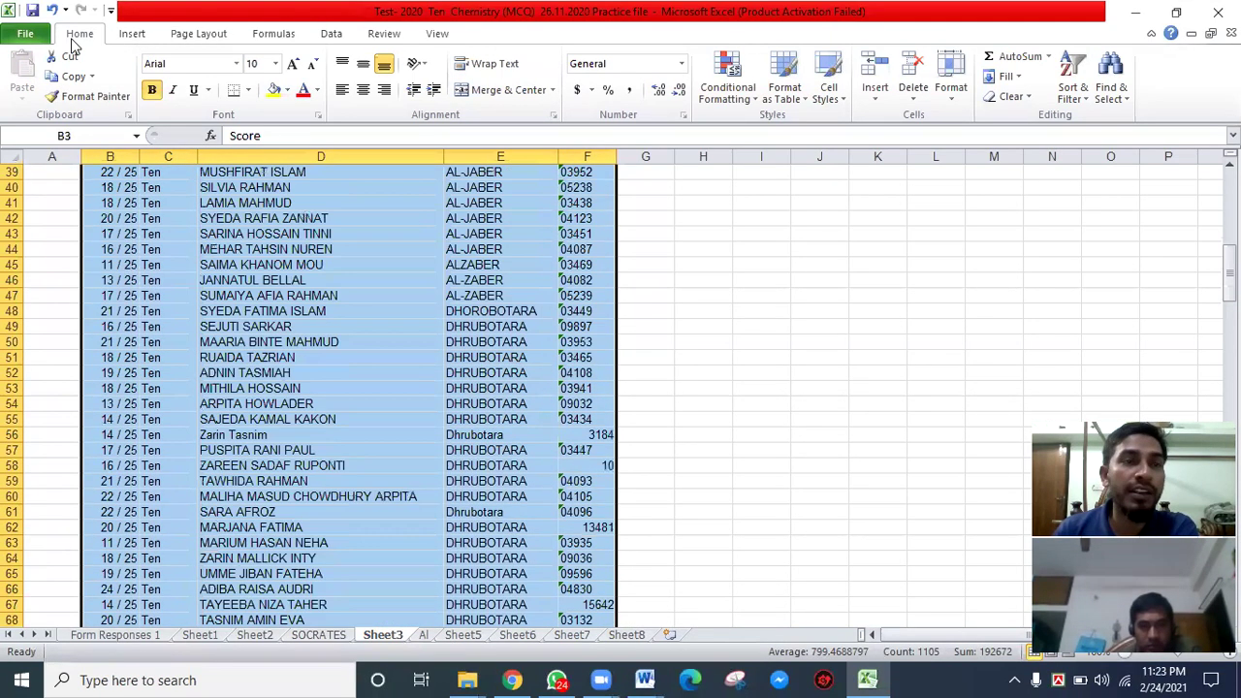
click(756, 100)
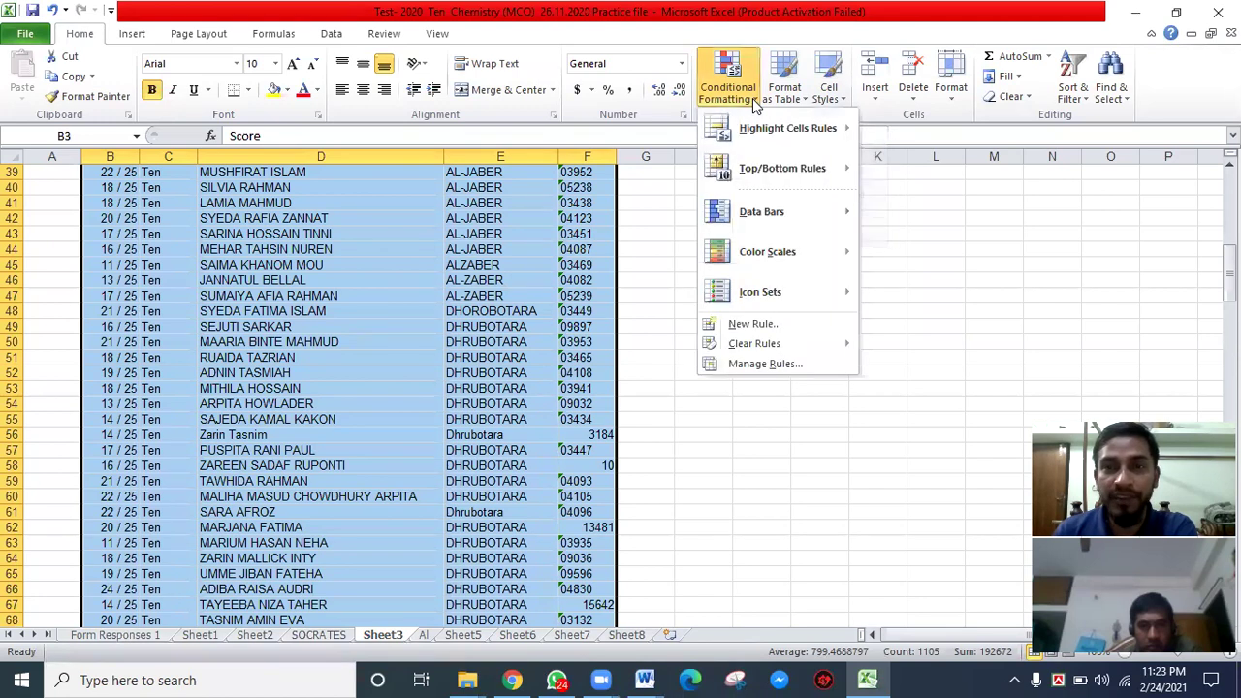
mouse_move(763, 136)
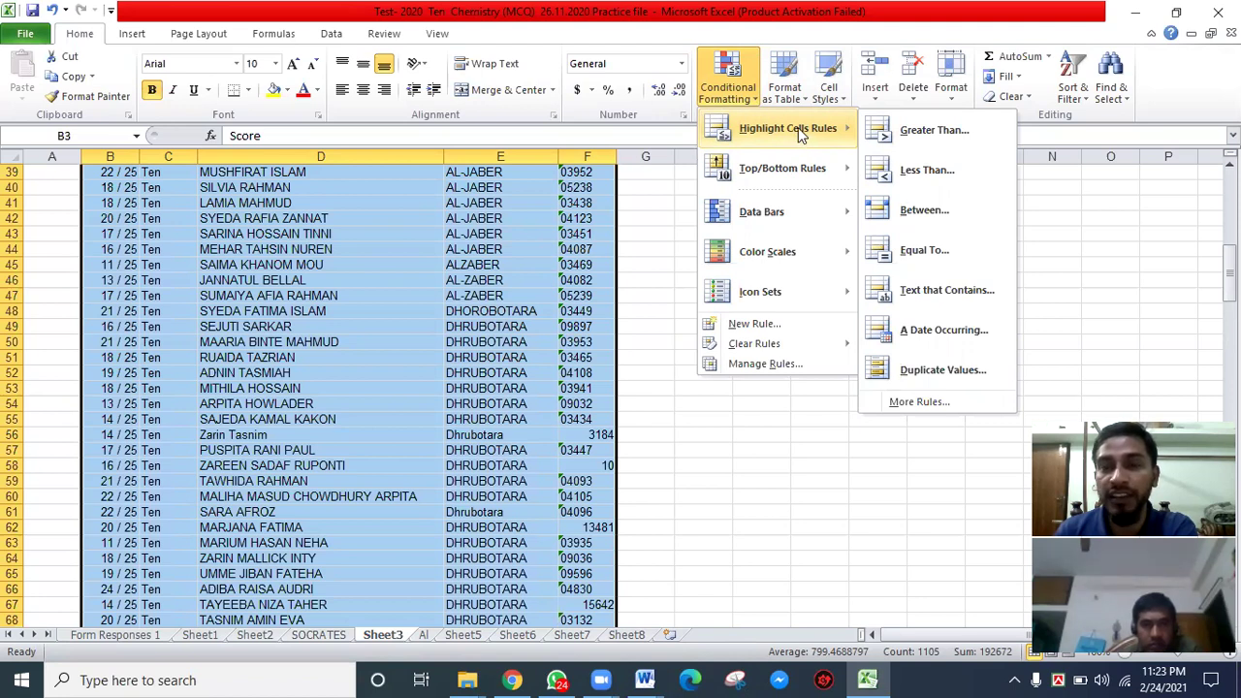
click(917, 167)
click(913, 155)
click(1041, 311)
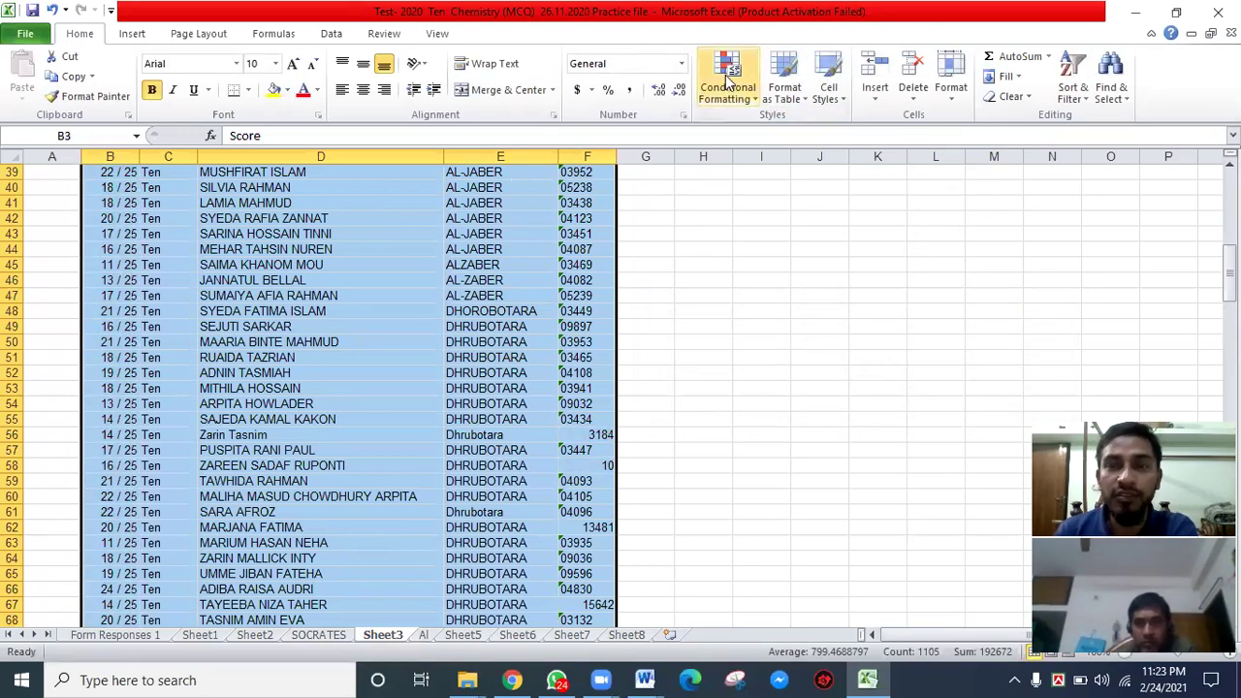
- Apply a Duplicate Values conditional formatting rule with light red fill and dark red text to B3:F224
click(752, 104)
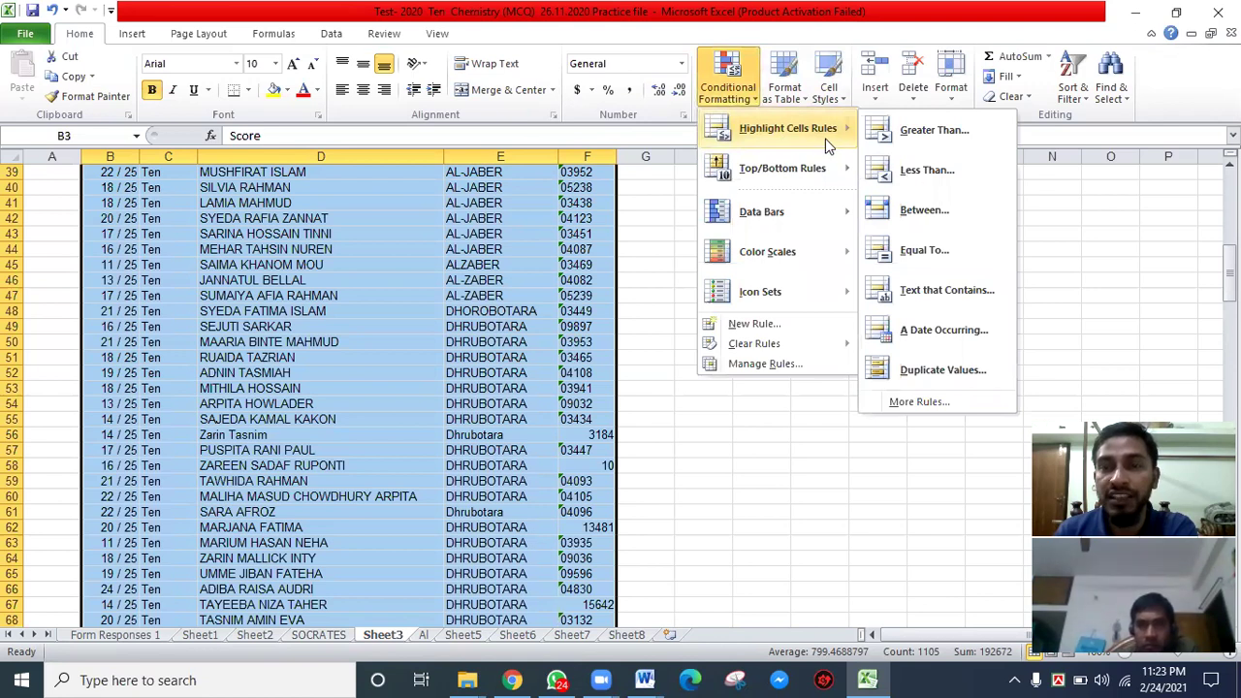
click(979, 376)
click(898, 399)
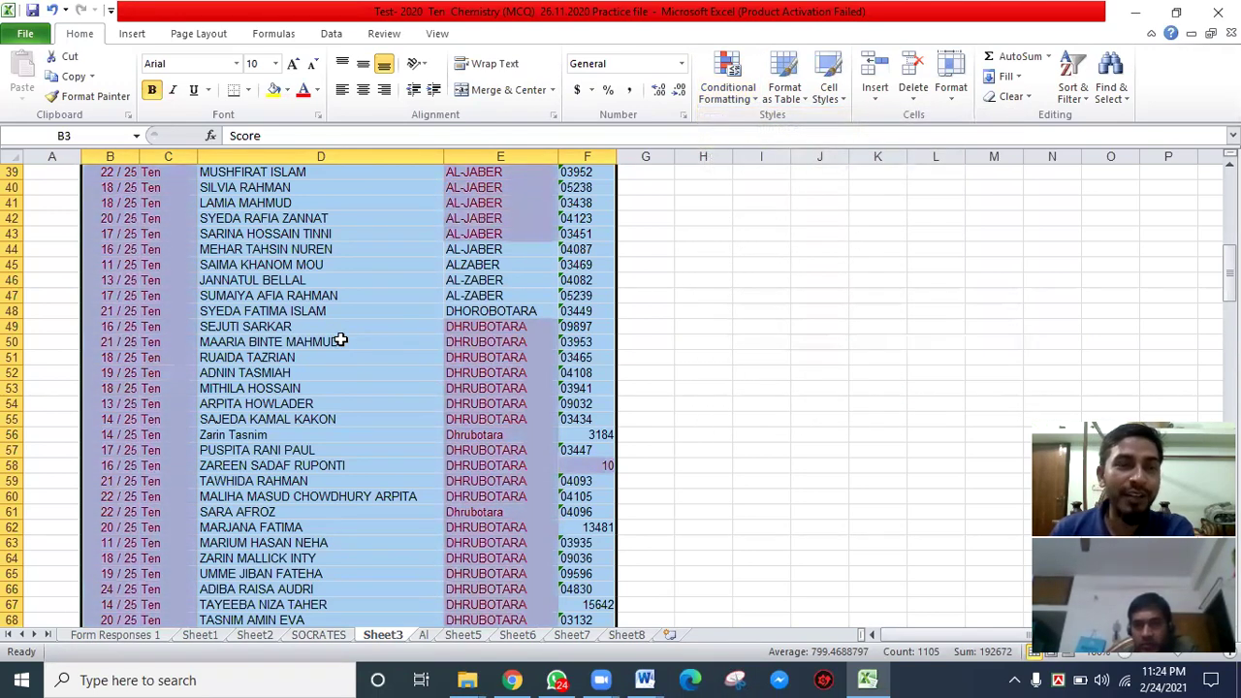
- Examine the highlighted cells throughout Sheet3 for records whose full name and ID both repeat
scroll(340, 340, up, 13)
scroll(335, 315, down, 6)
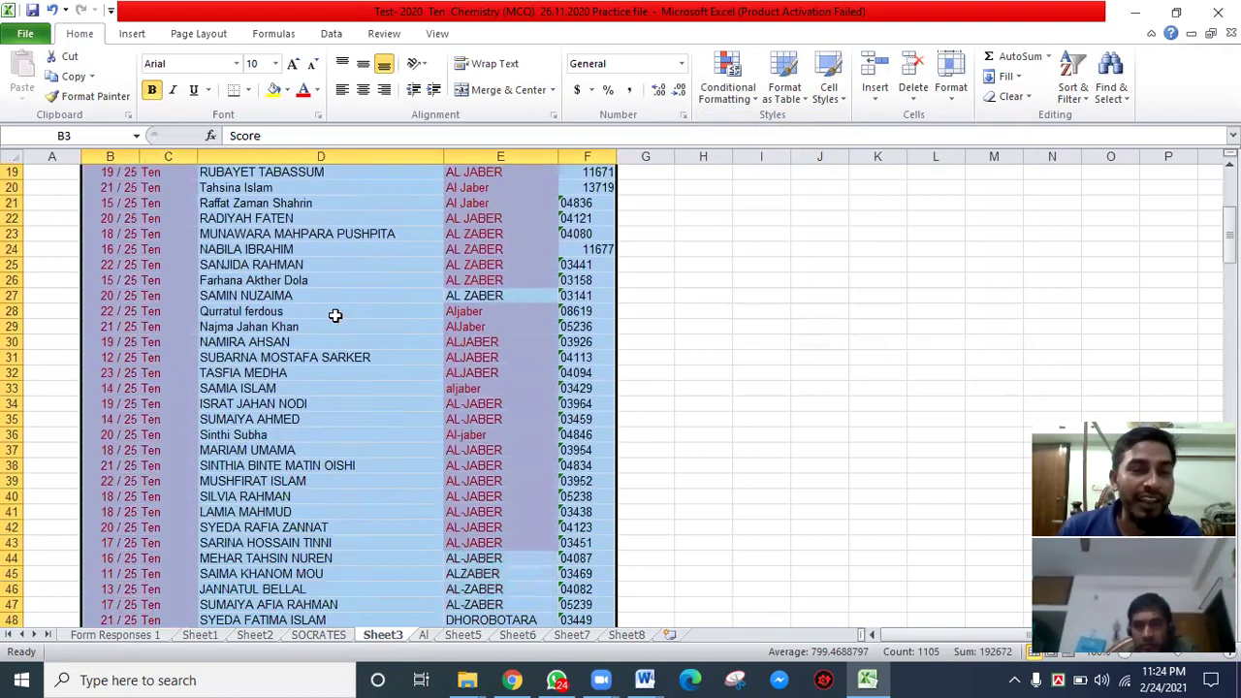
scroll(335, 315, down, 7)
scroll(276, 328, down, 4)
scroll(239, 347, down, 9)
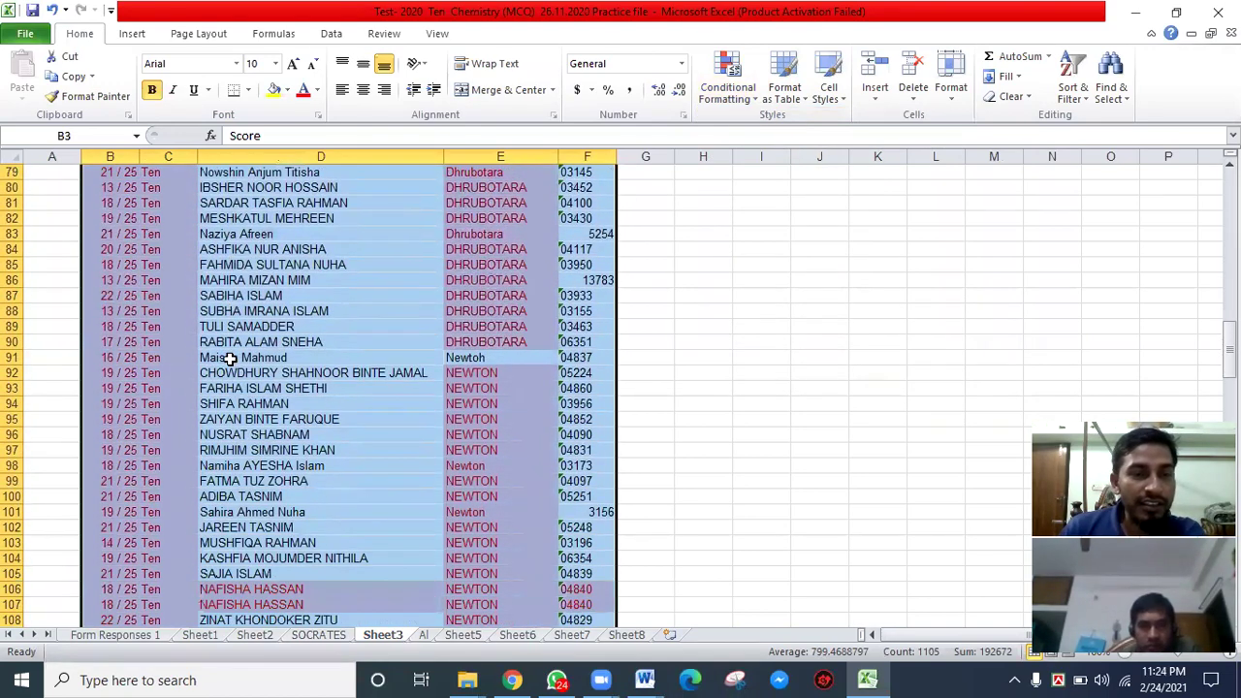
scroll(229, 358, down, 4)
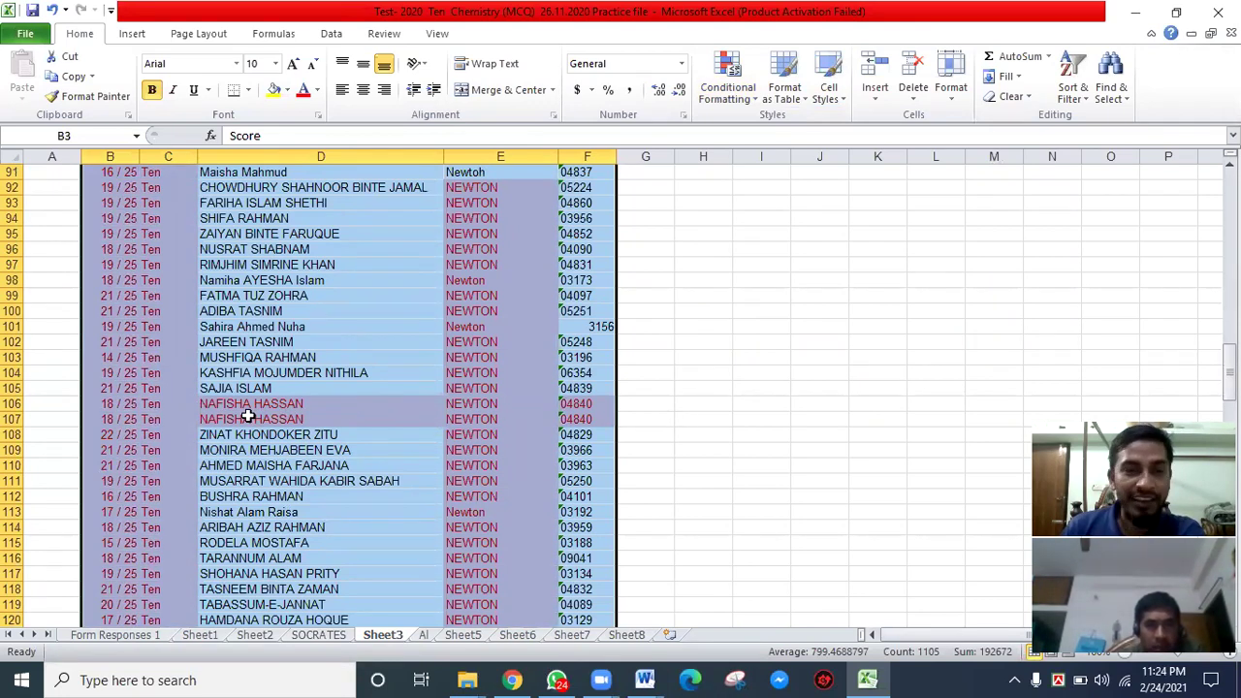
scroll(251, 419, down, 12)
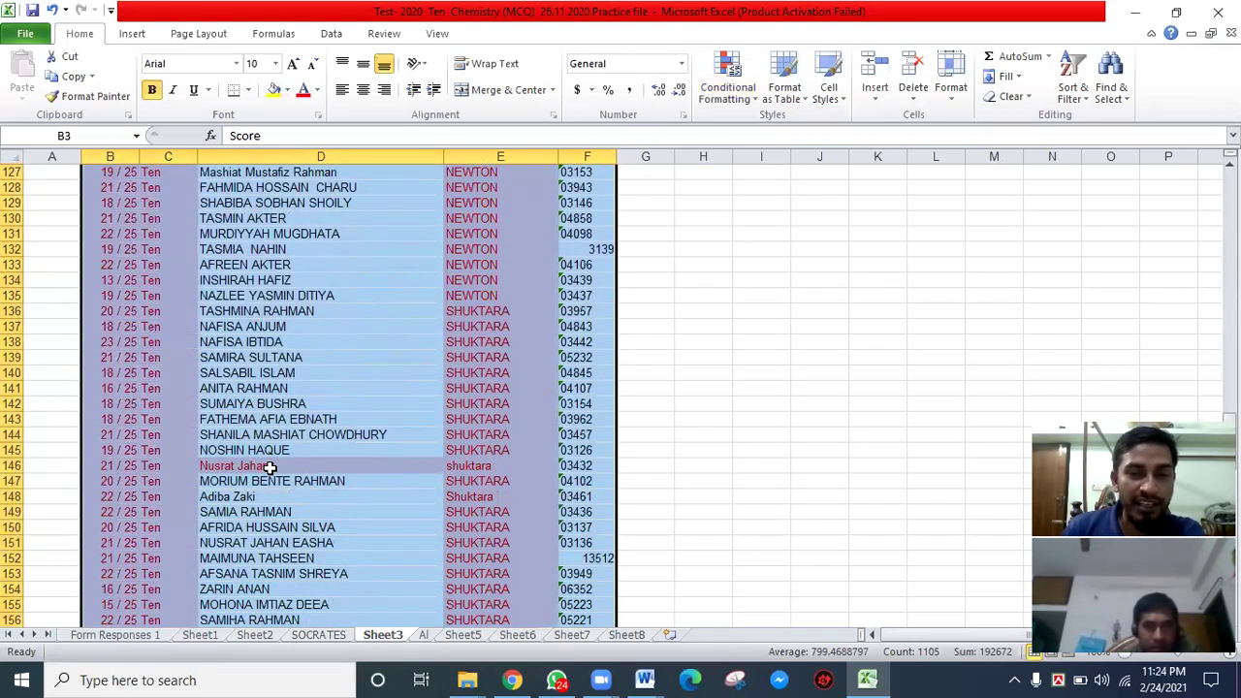
scroll(272, 470, down, 1)
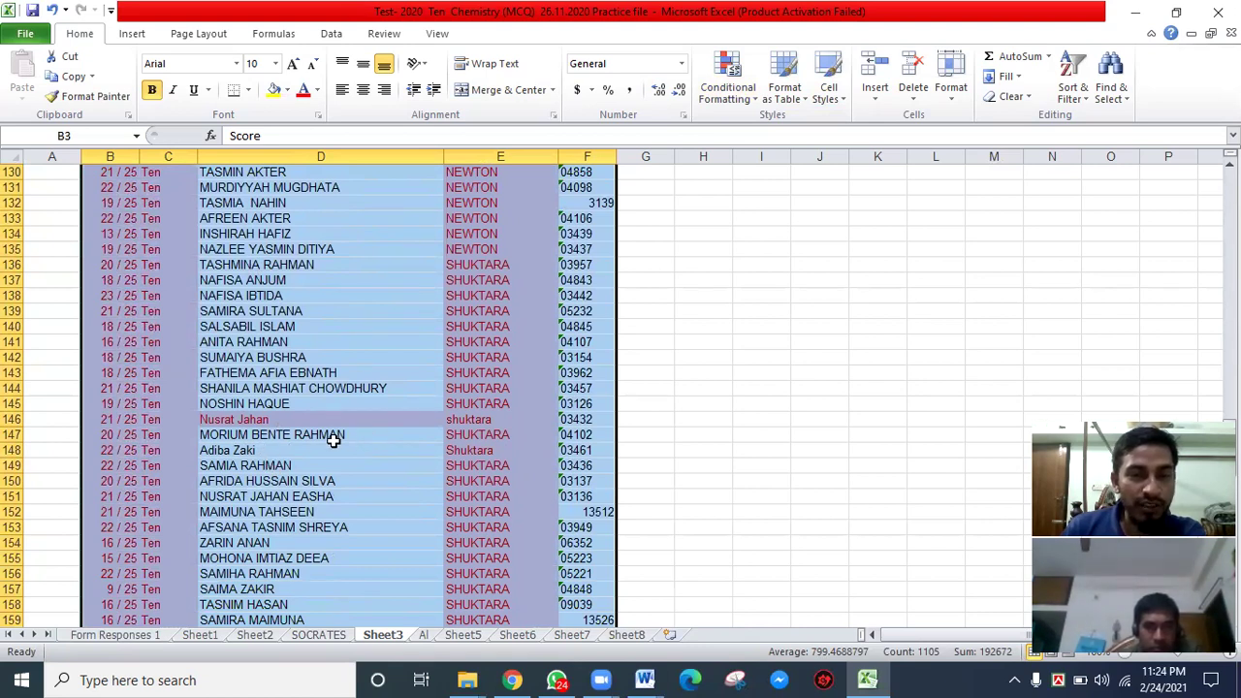
scroll(330, 444, down, 11)
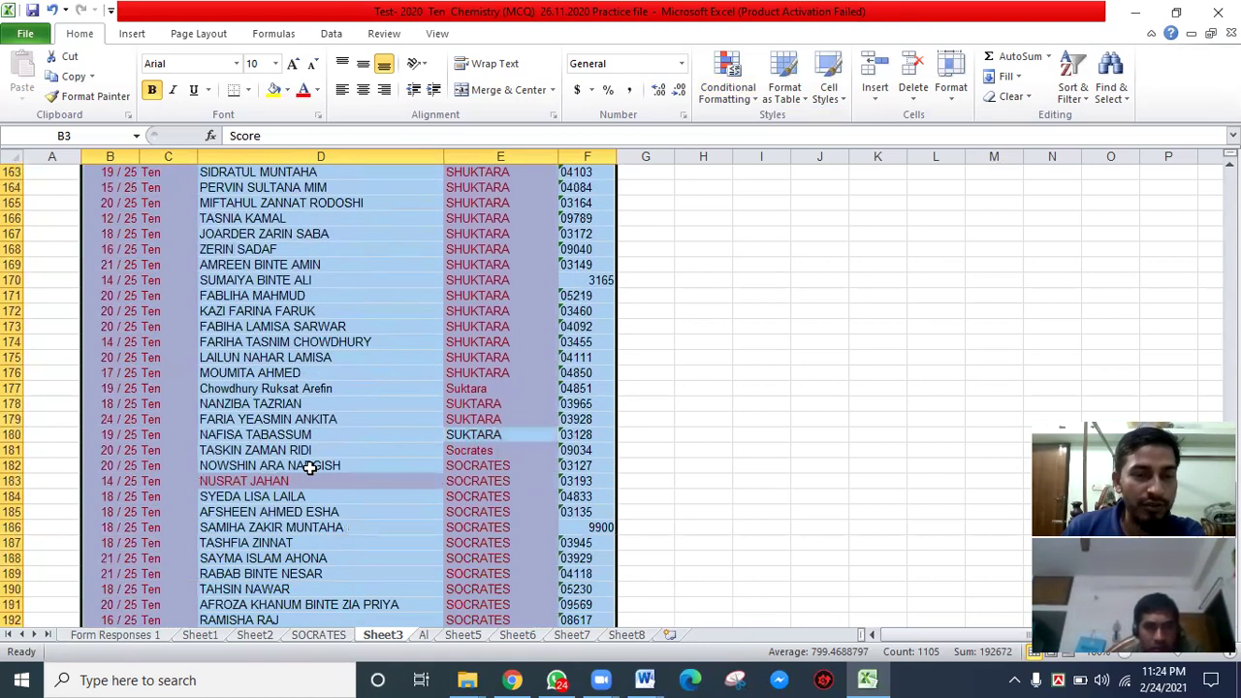
- Compare the IDs and sections of the same-name records in rows 146 and 183, and check the remaining SOCRATES rows for repeats
click(573, 483)
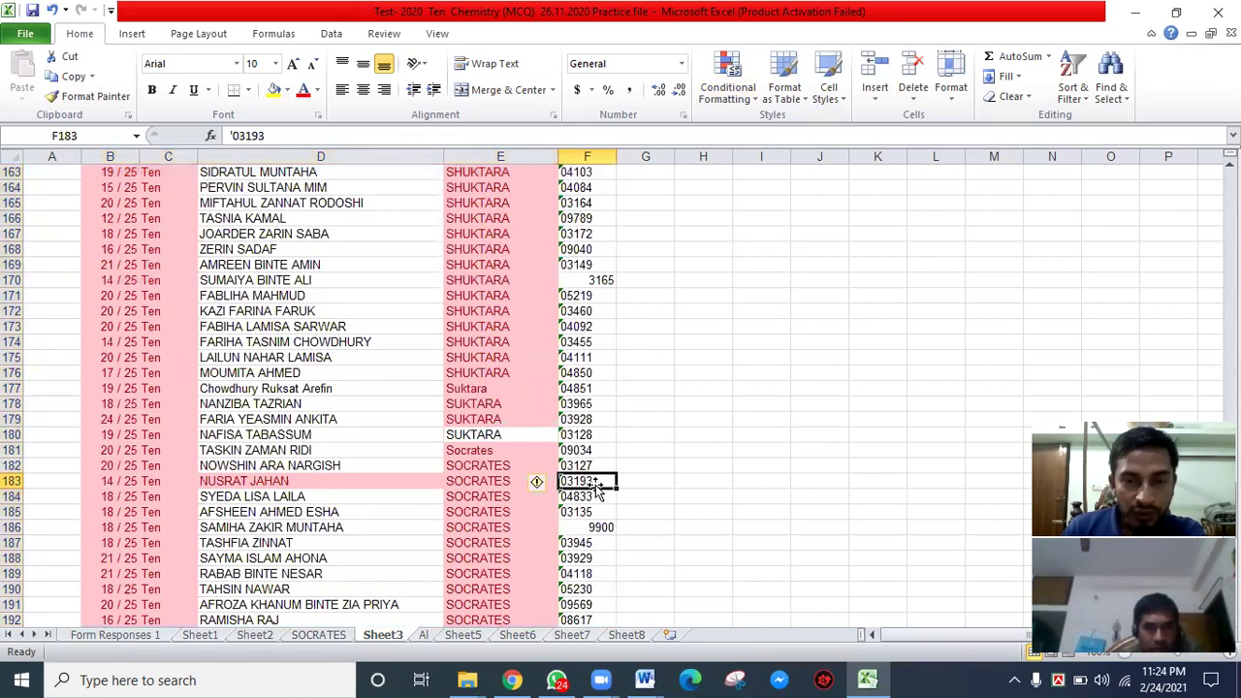
scroll(374, 471, up, 11)
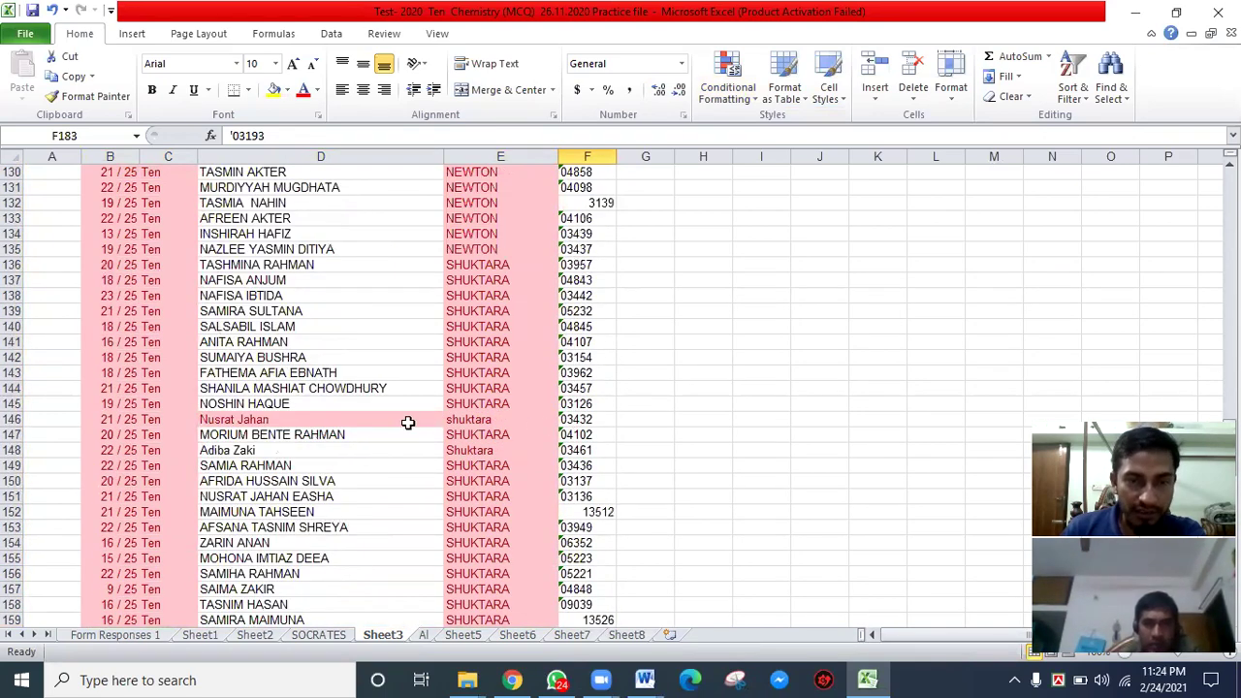
scroll(403, 501, down, 5)
scroll(403, 501, down, 5)
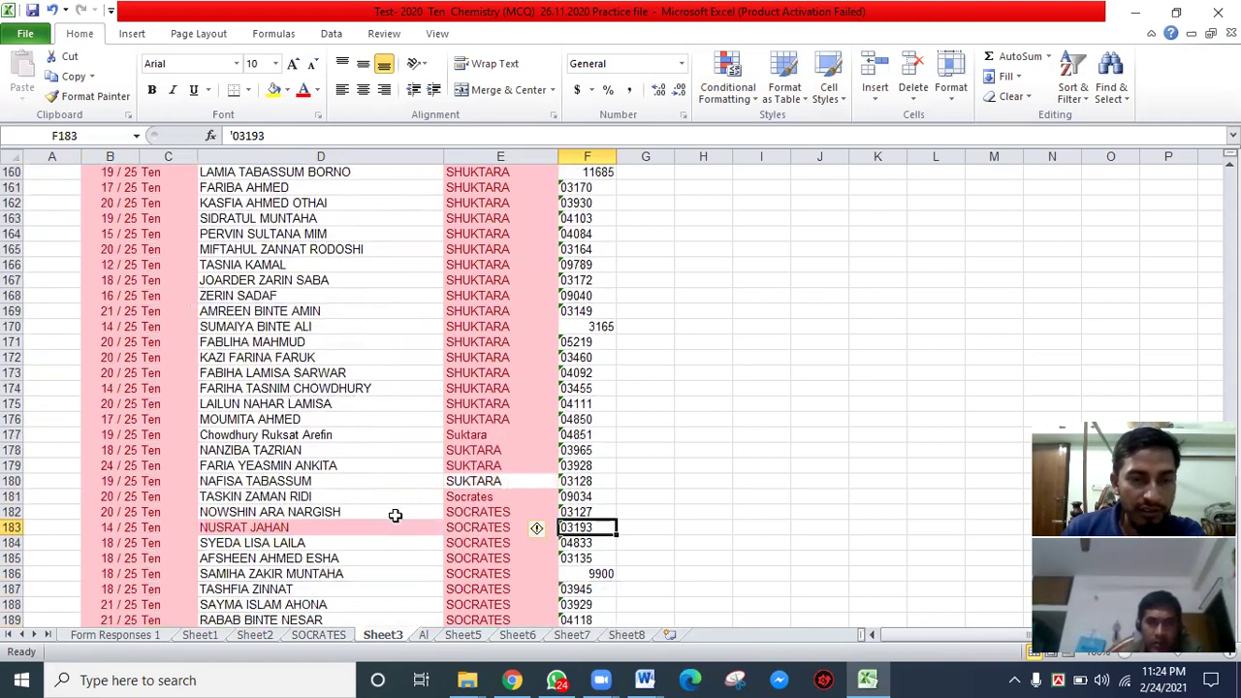
scroll(349, 527, down, 16)
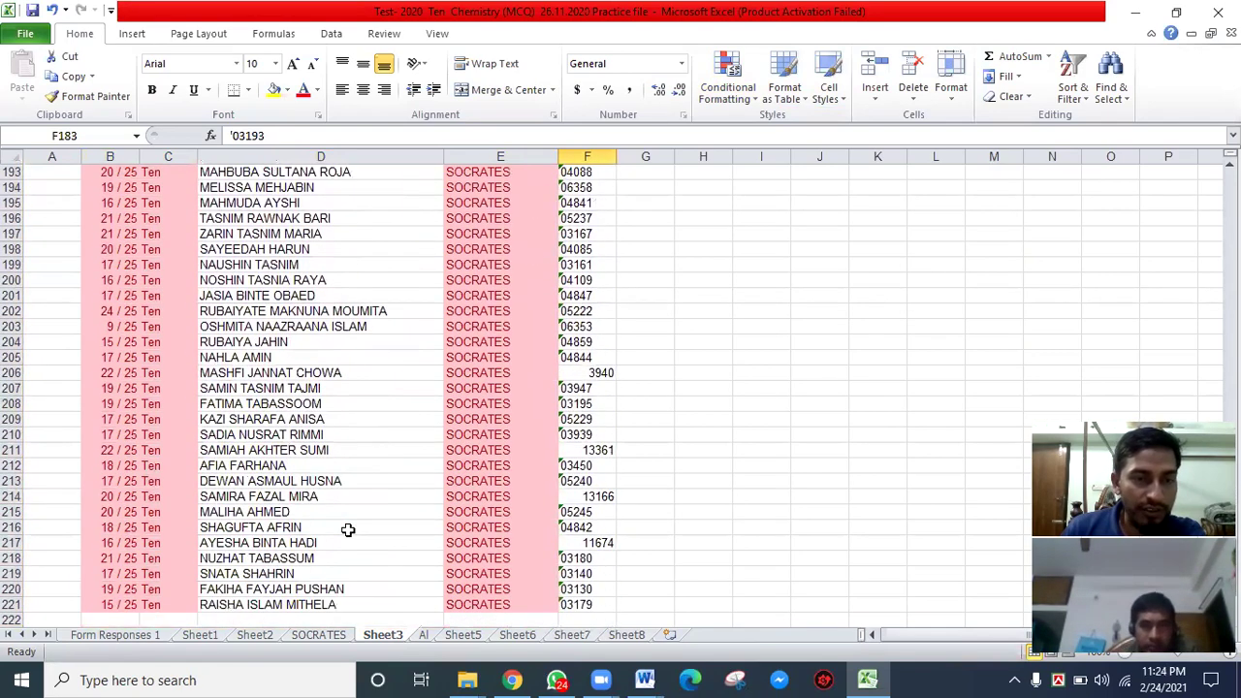
- Delete row 107, the second of the two identical NEWTON records with ID 04840, and save the workbook
scroll(347, 530, up, 3)
scroll(347, 530, up, 19)
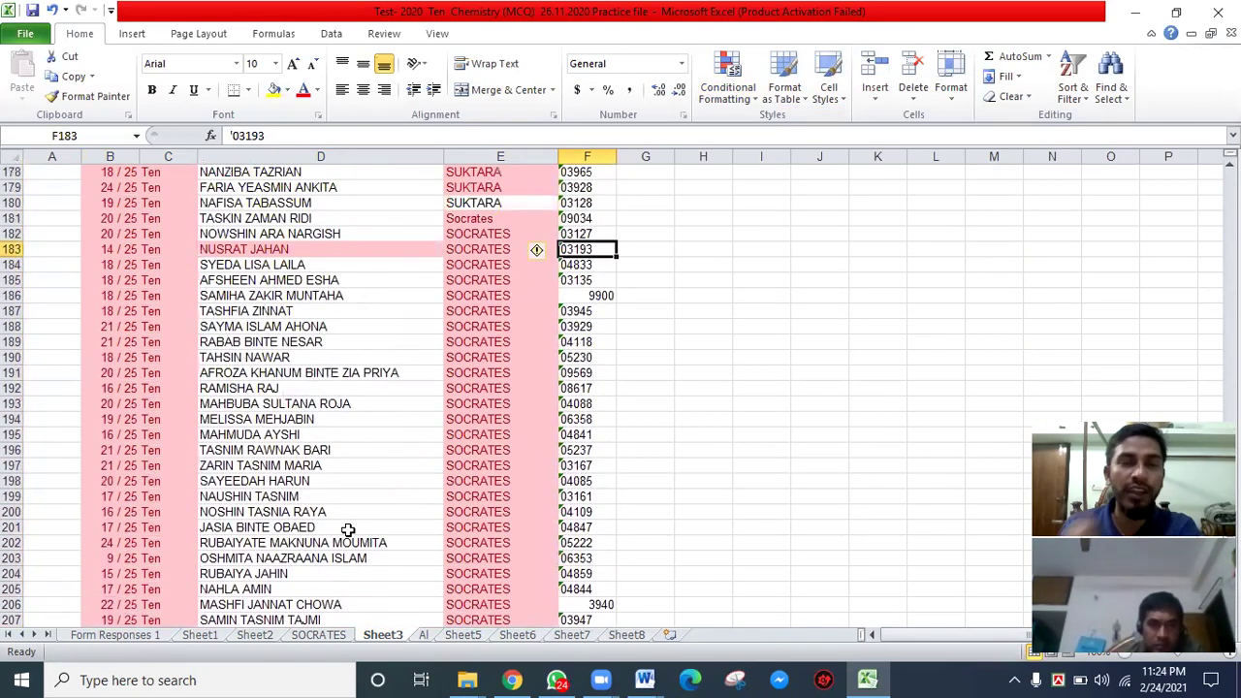
scroll(328, 487, up, 19)
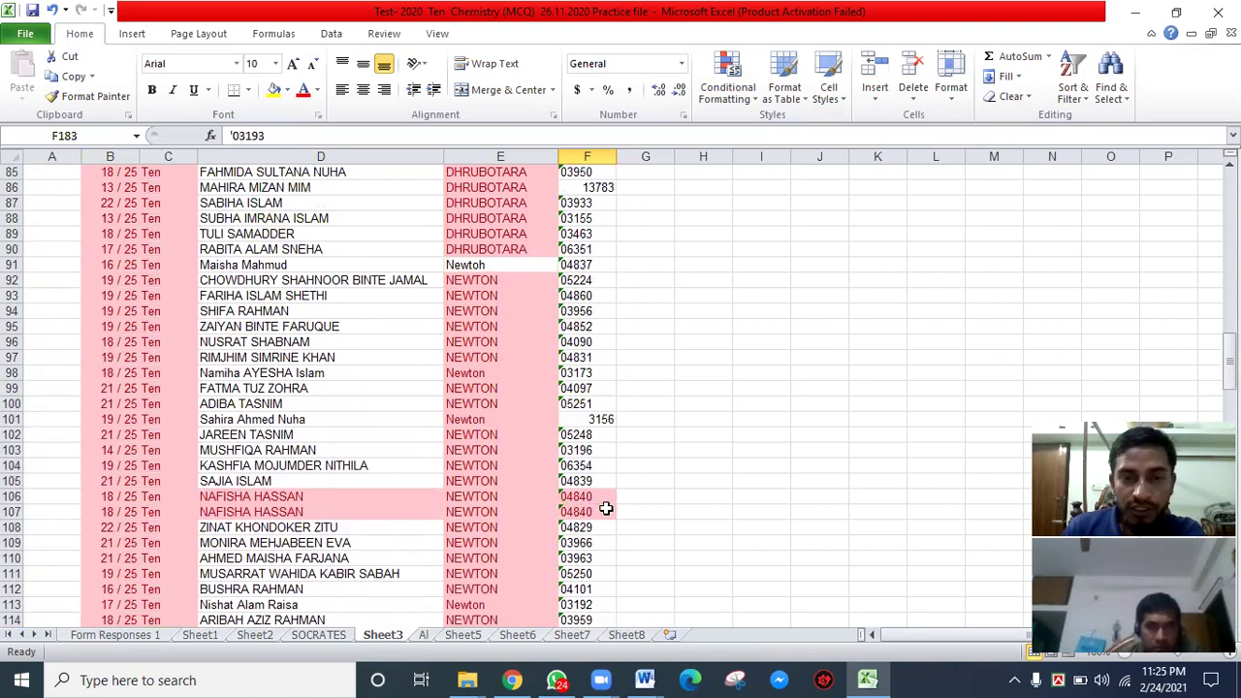
drag(573, 499, 577, 512)
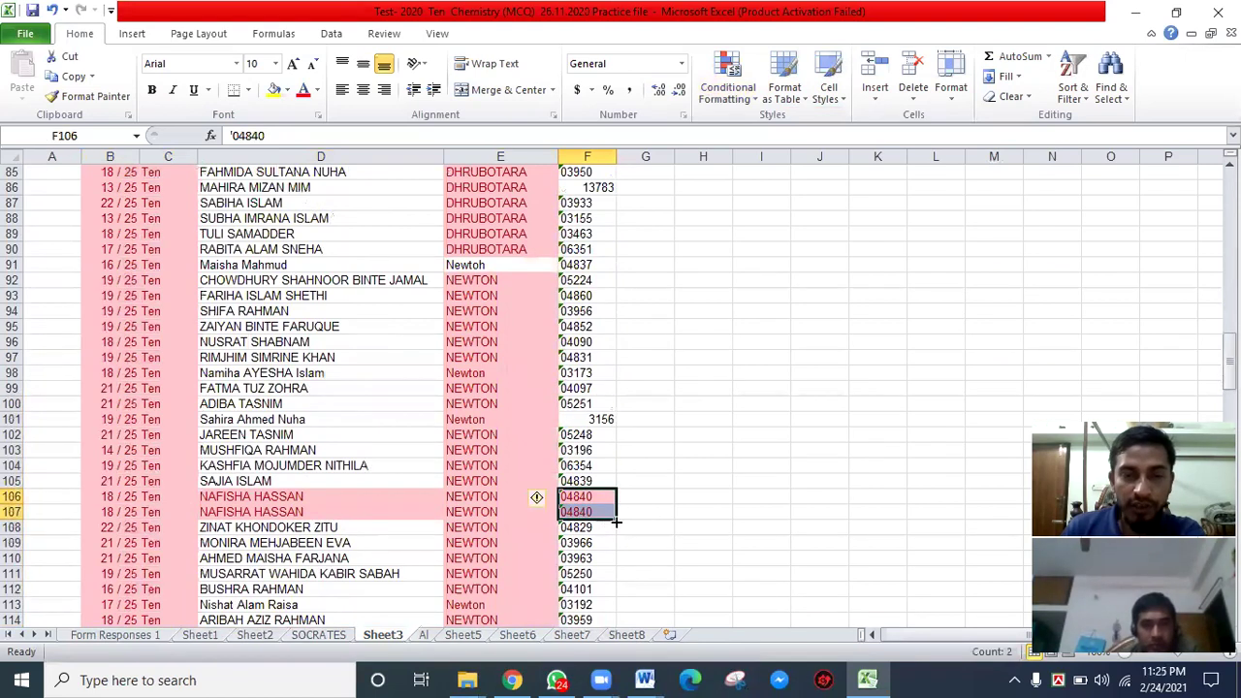
click(664, 496)
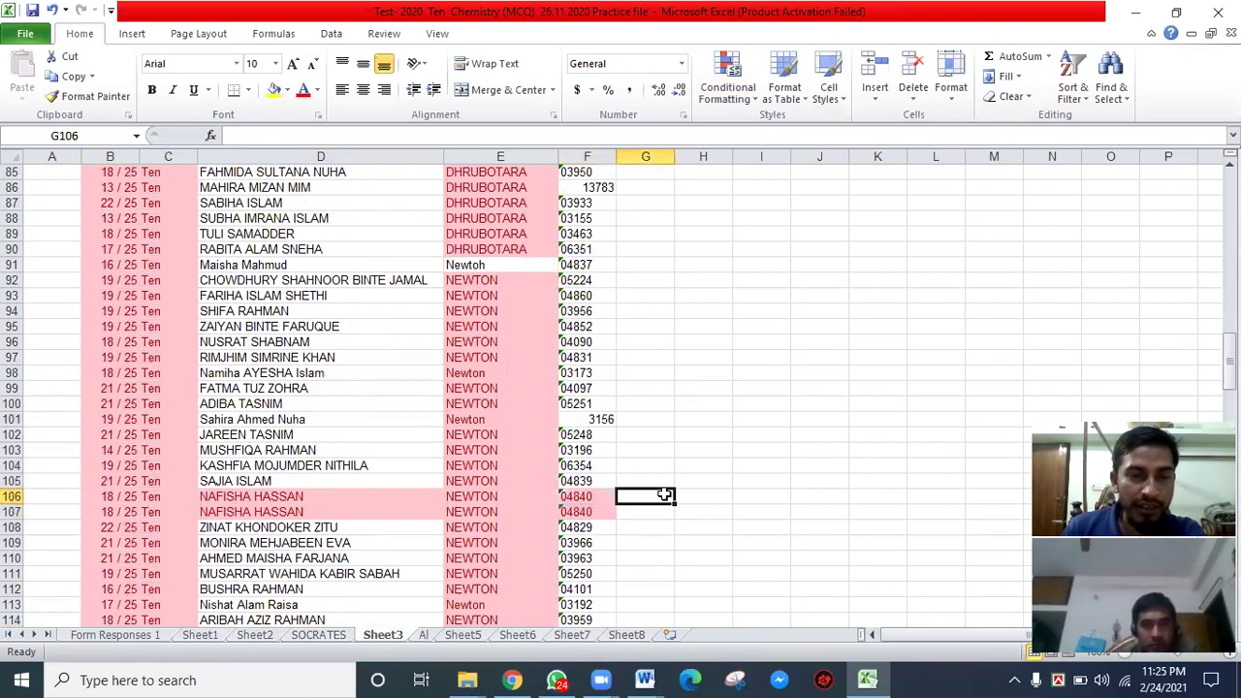
click(13, 513)
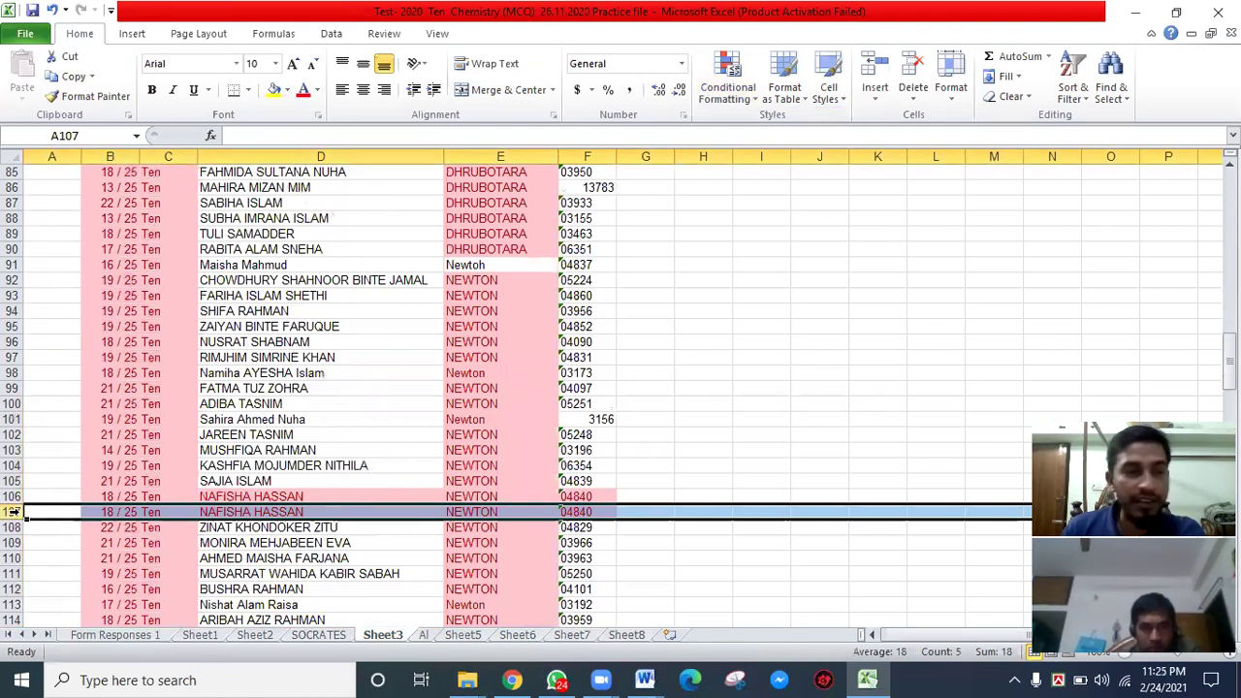
right_click(13, 512)
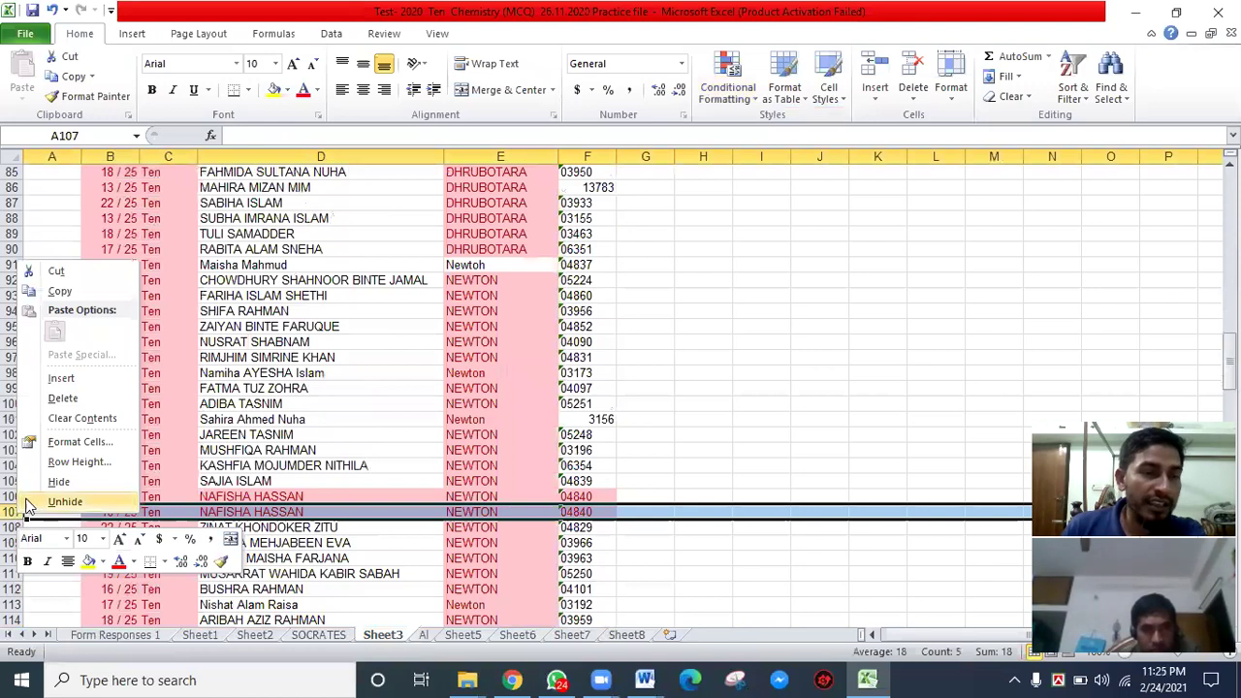
click(76, 403)
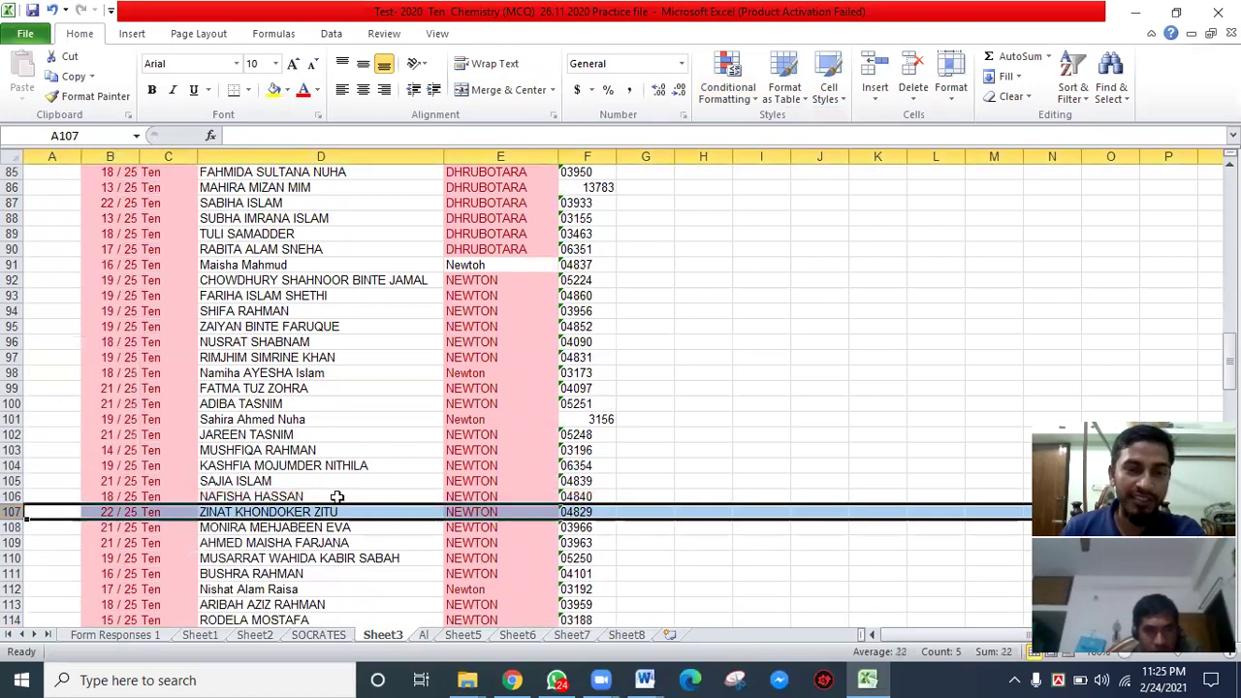
click(831, 449)
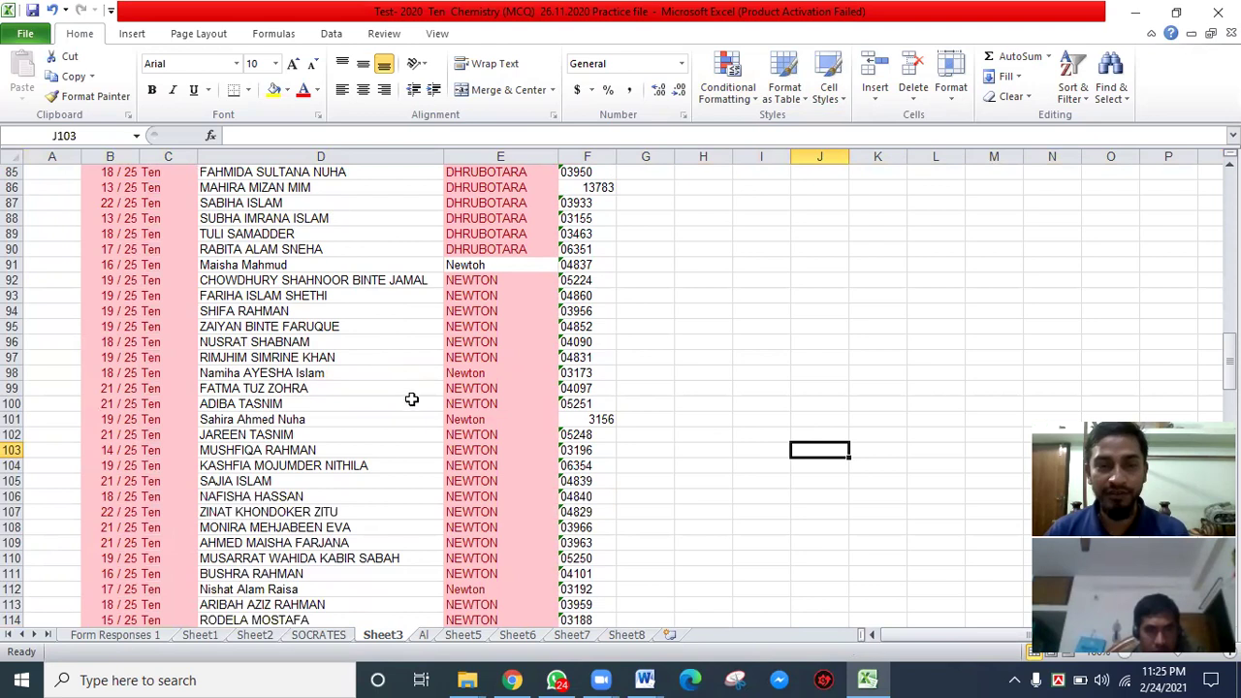
click(32, 10)
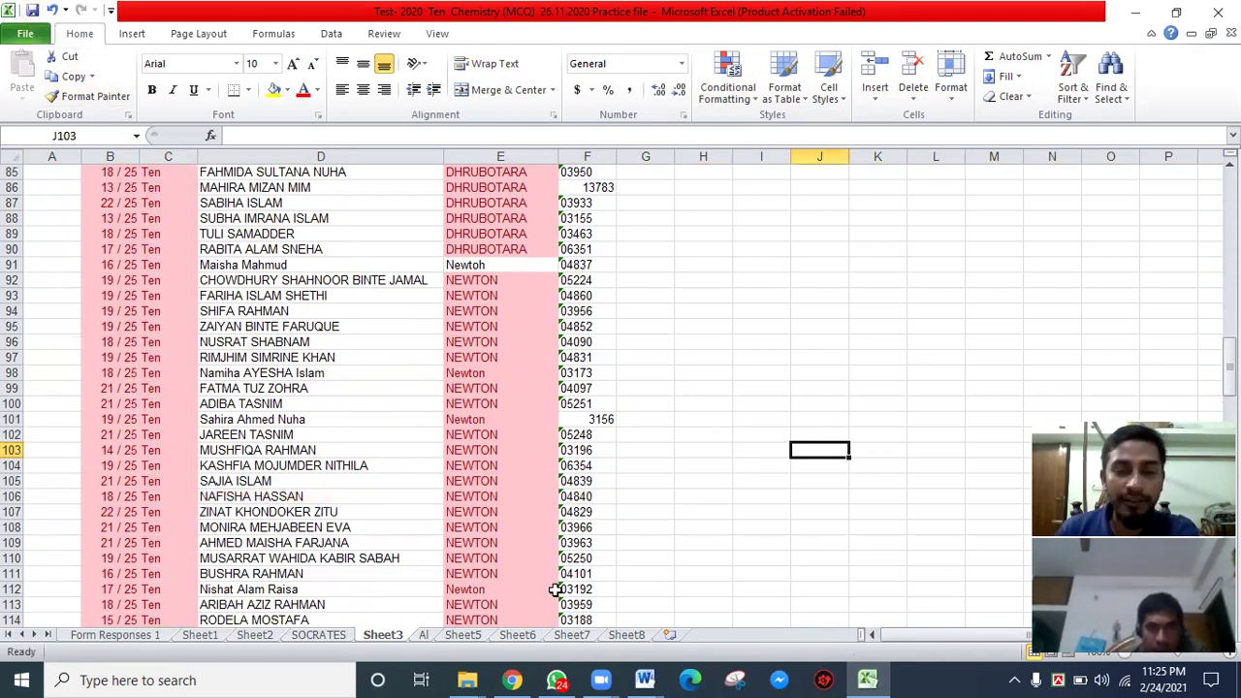
- Switch to the Word checklist and highlight its sixth item, "Shot ID"
mouse_move(645, 680)
click(703, 626)
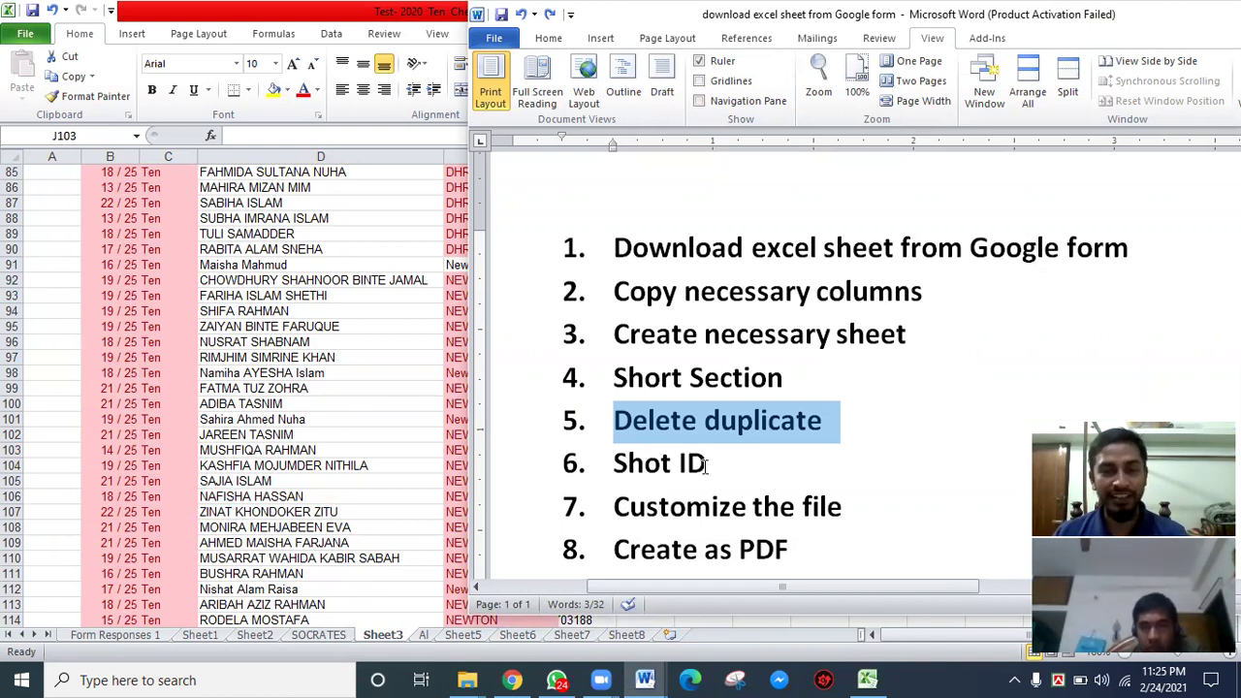
drag(713, 466, 640, 469)
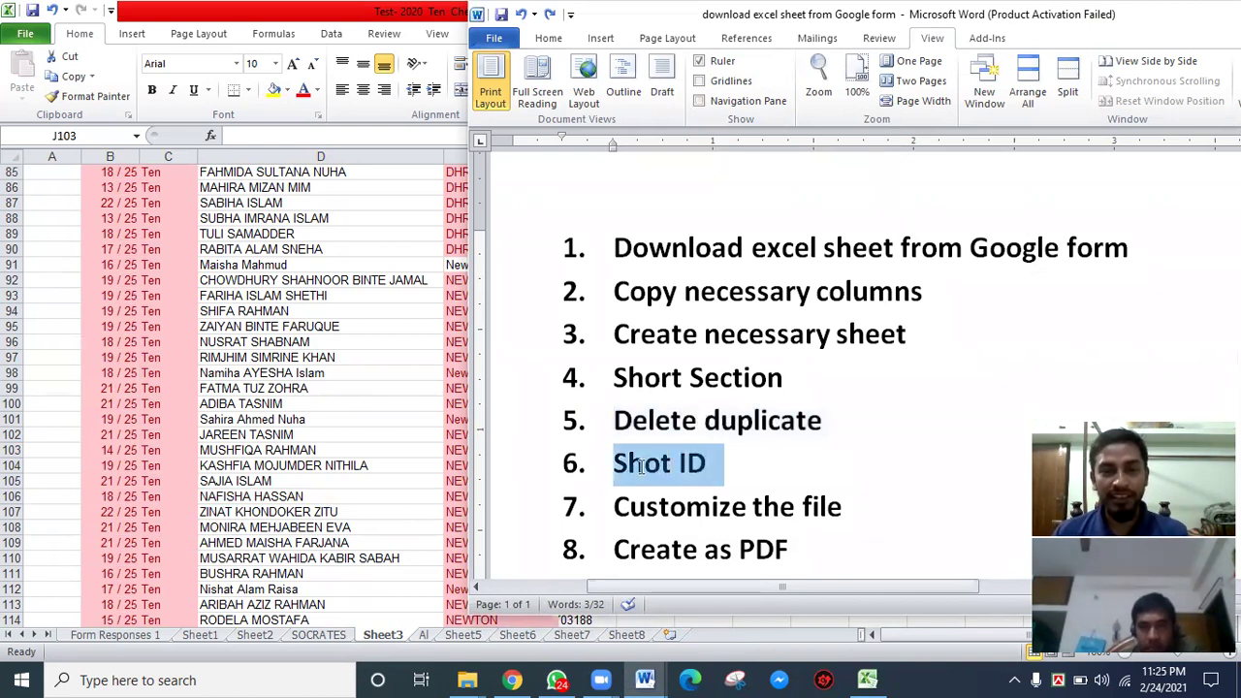
- Return to Excel and look through the blank sheets that follow Sheet3, up to Sheet8
key(alt+Tab)
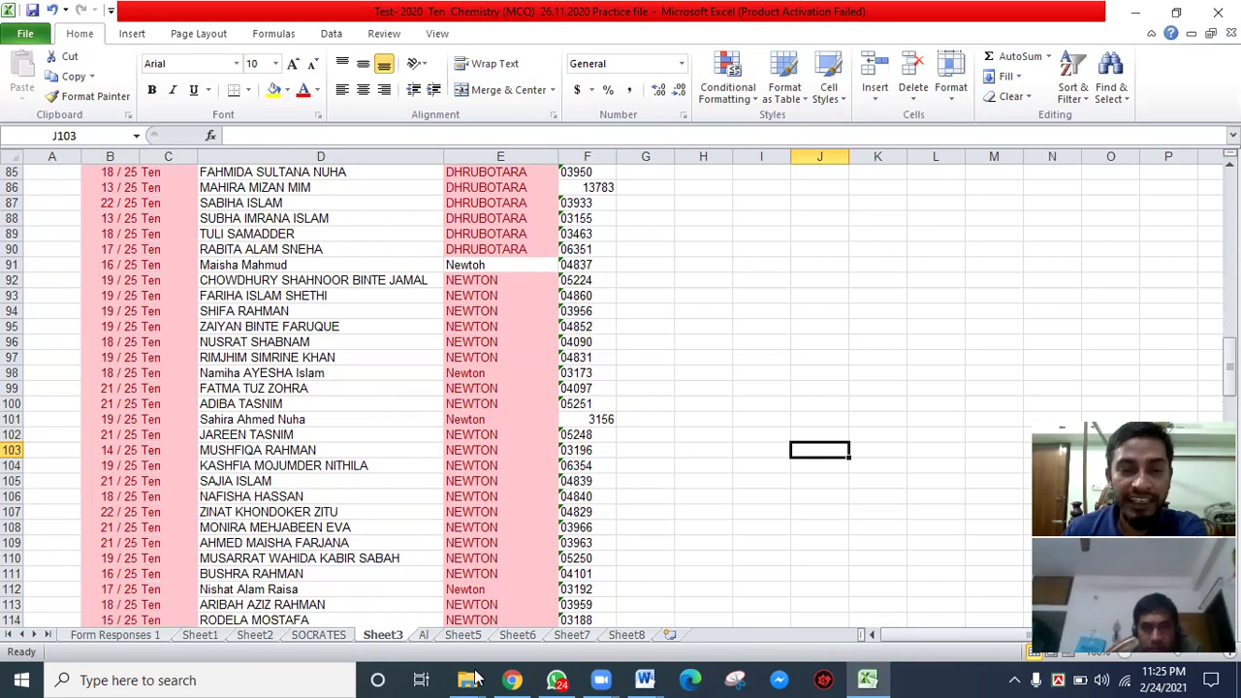
key(ctrl+Page_Down)
key(ctrl+Page_Down)
key(ctrl+Page_Down)
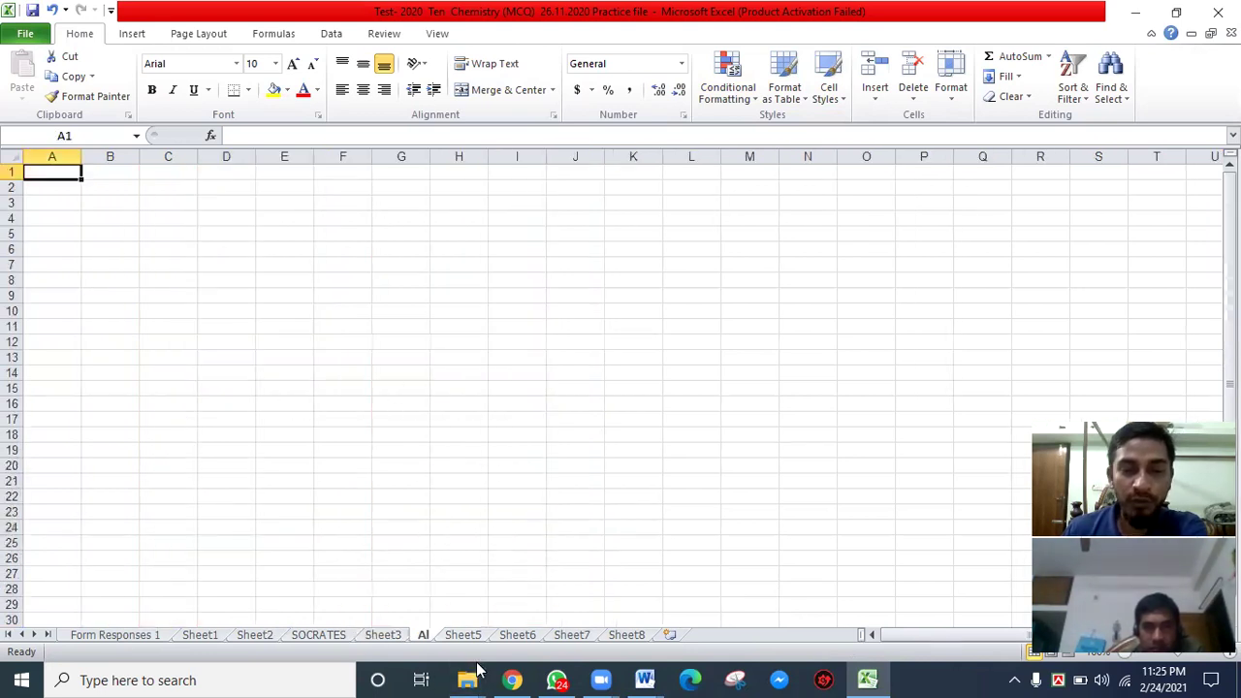
key(ctrl+Page_Down)
key(ctrl+Page_Down)
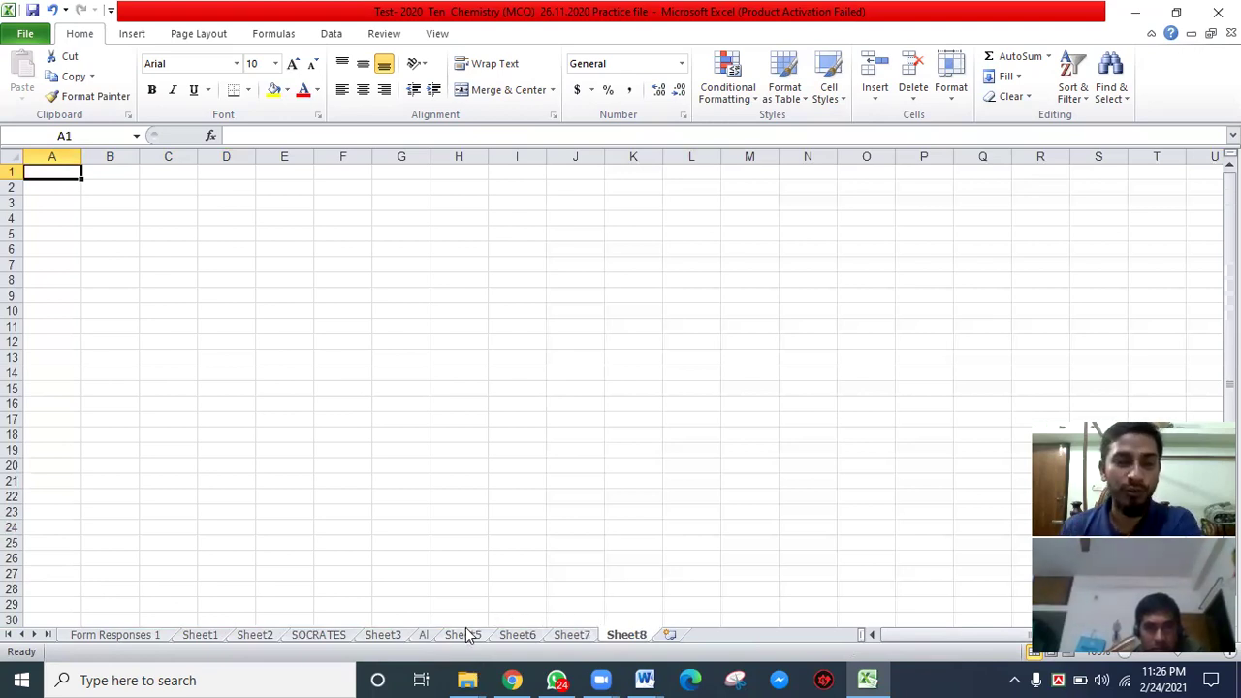
- Copy the section name from E4 of Sheet3 and rename the sheet "Al" as "AL - JABER"
click(384, 635)
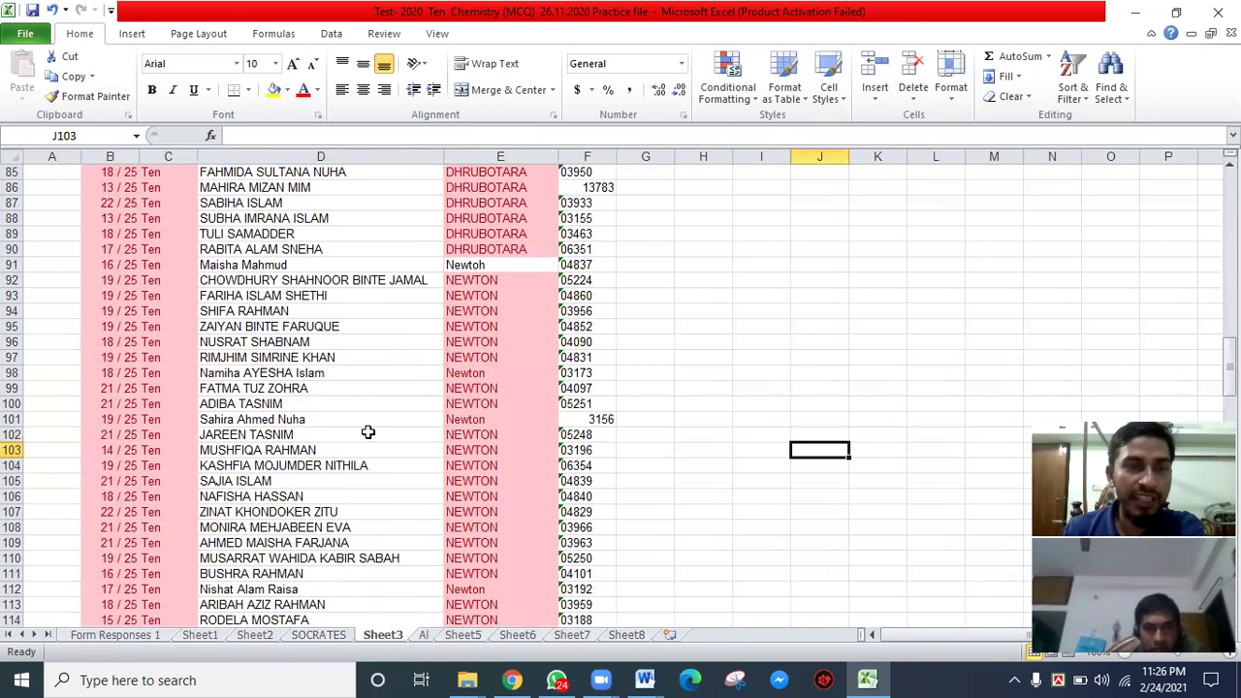
scroll(407, 369, up, 9)
scroll(419, 340, up, 8)
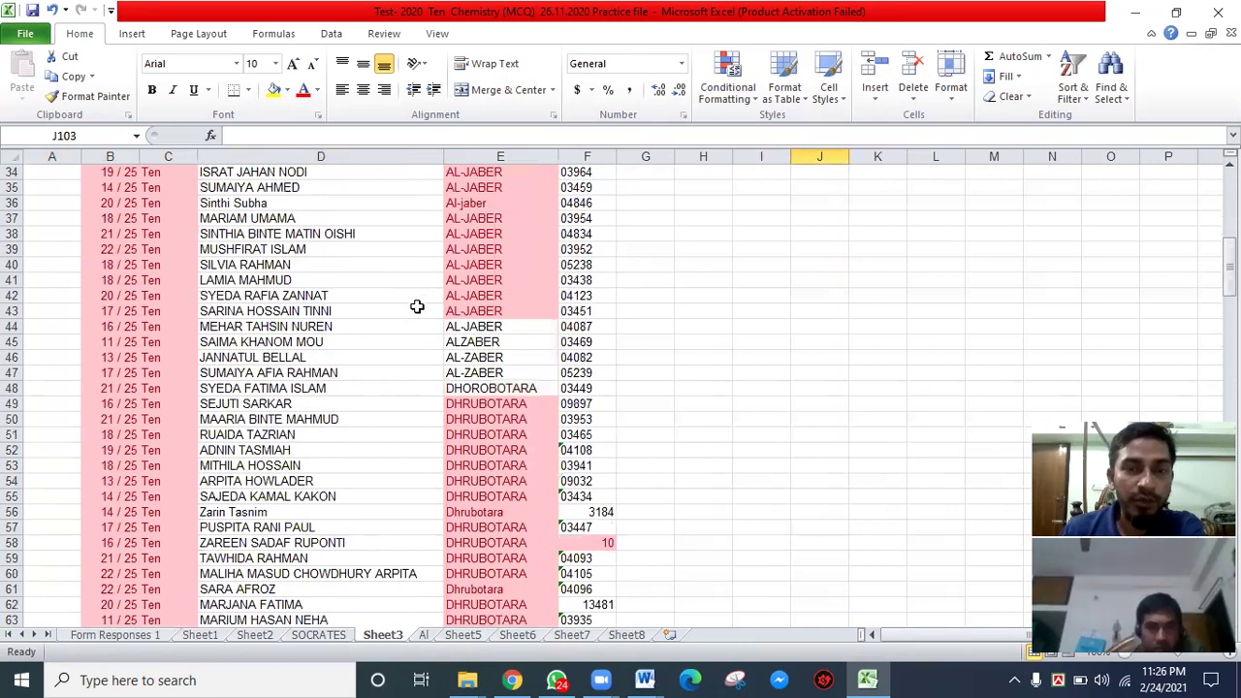
scroll(416, 304, up, 11)
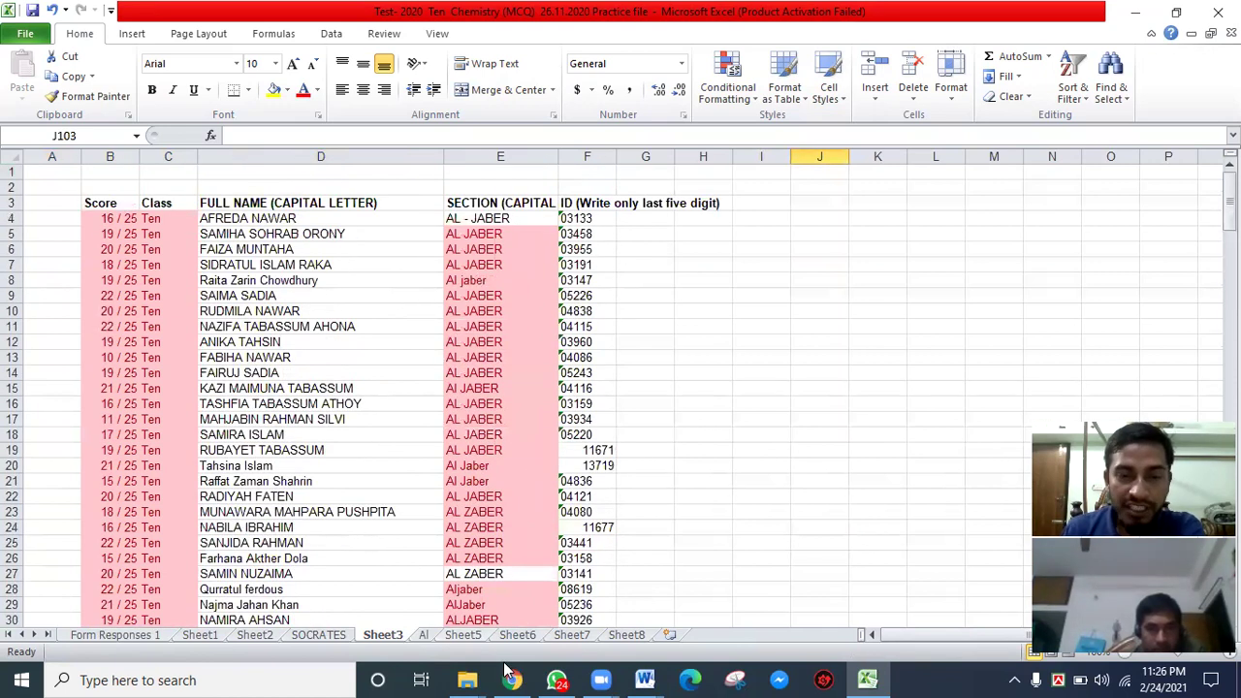
click(473, 219)
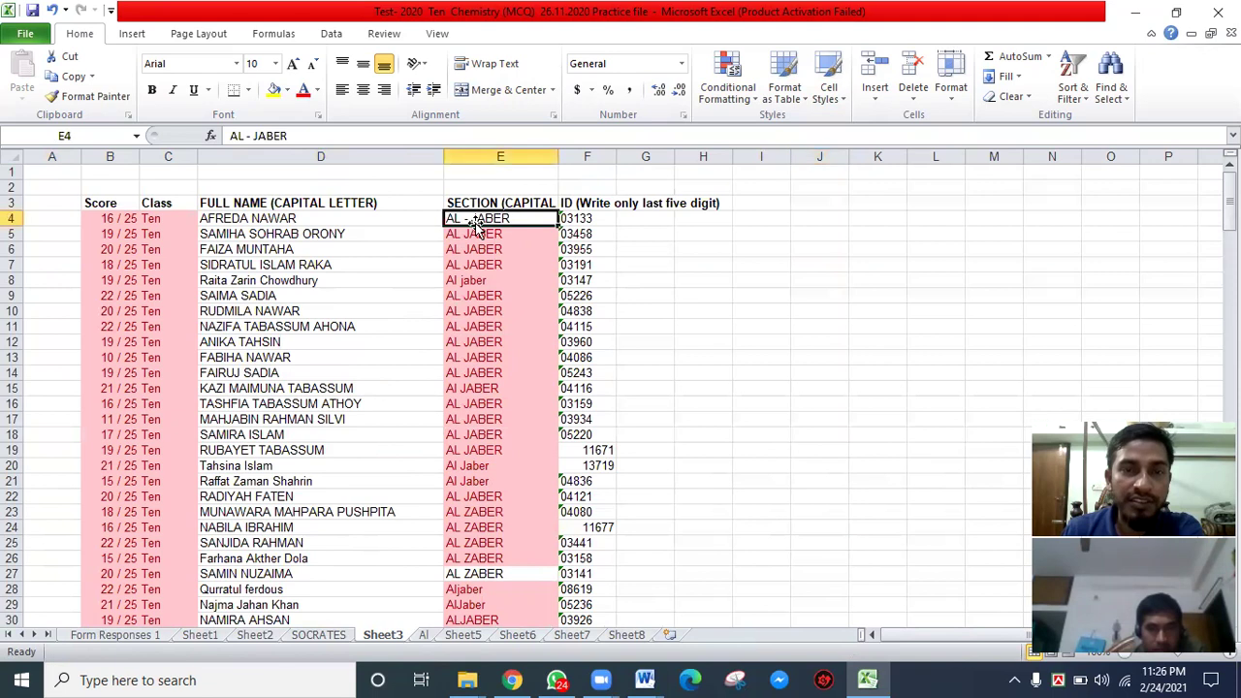
right_click(475, 218)
click(516, 244)
click(453, 635)
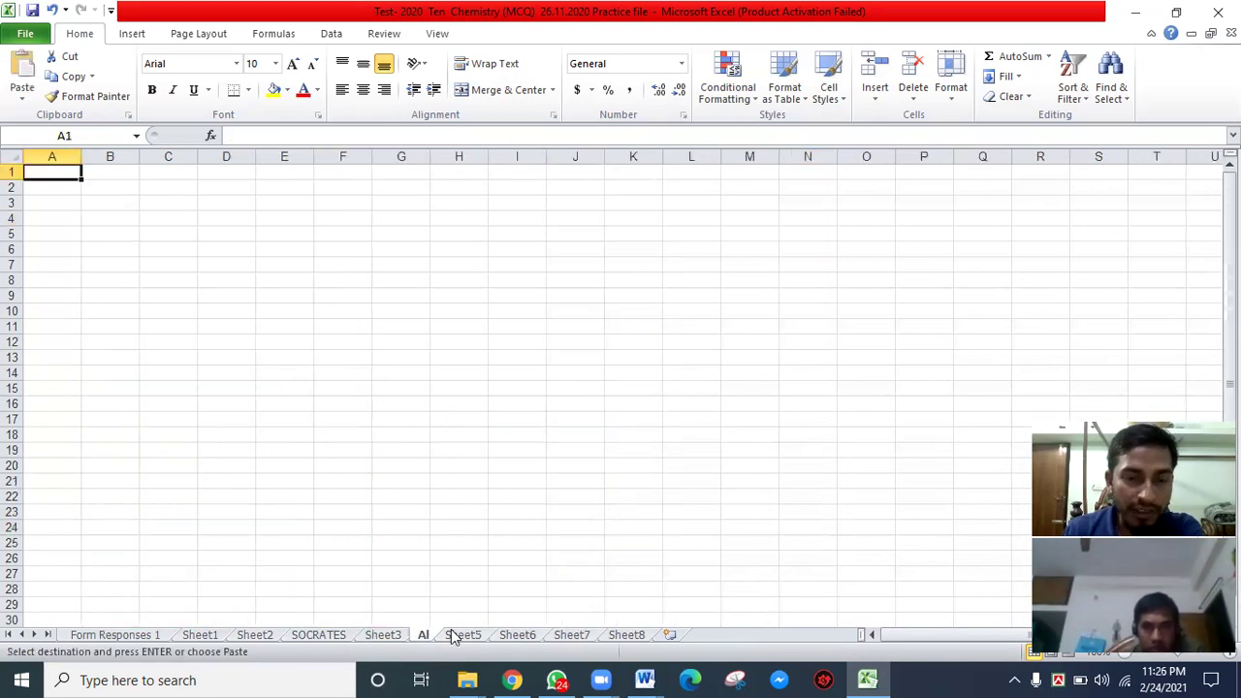
right_click(453, 635)
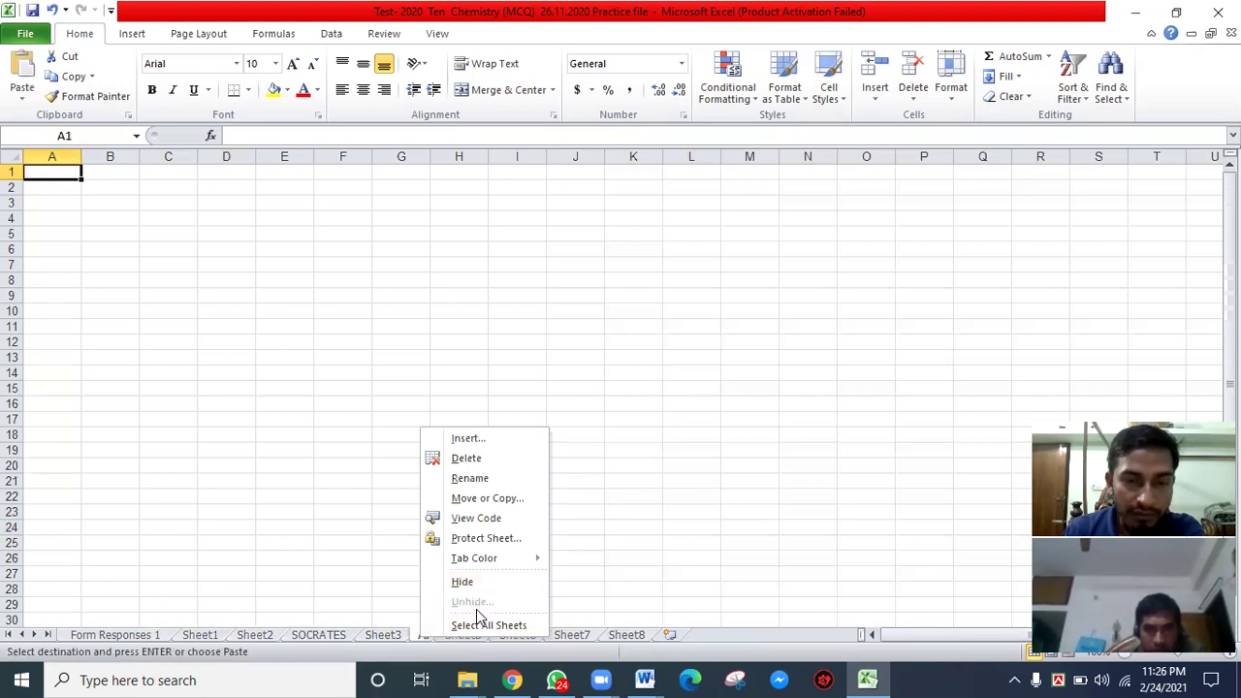
click(479, 480)
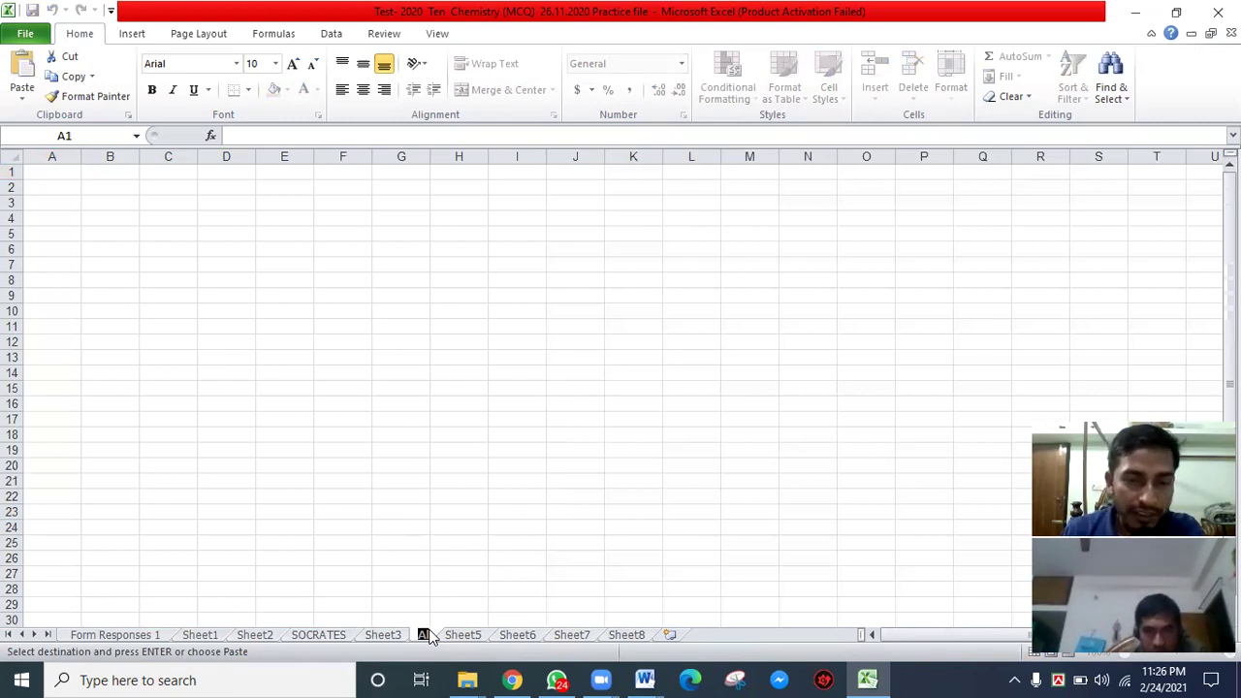
text(AL - JABER)
key(Return)
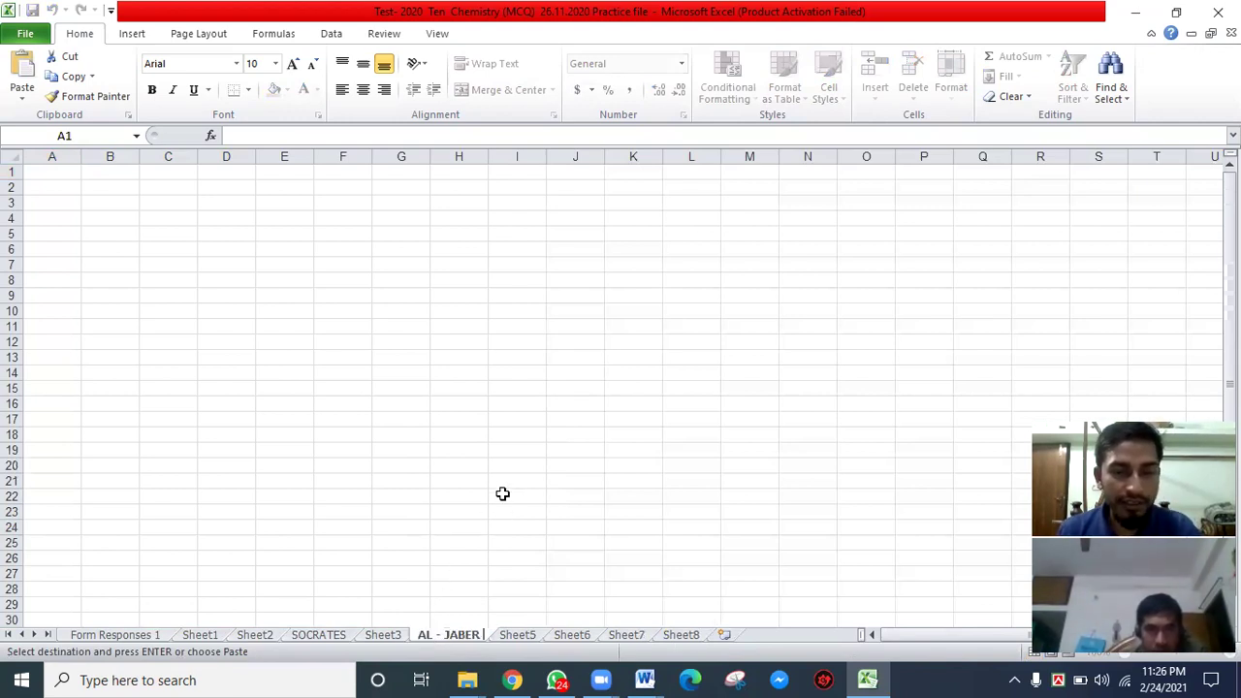
click(452, 546)
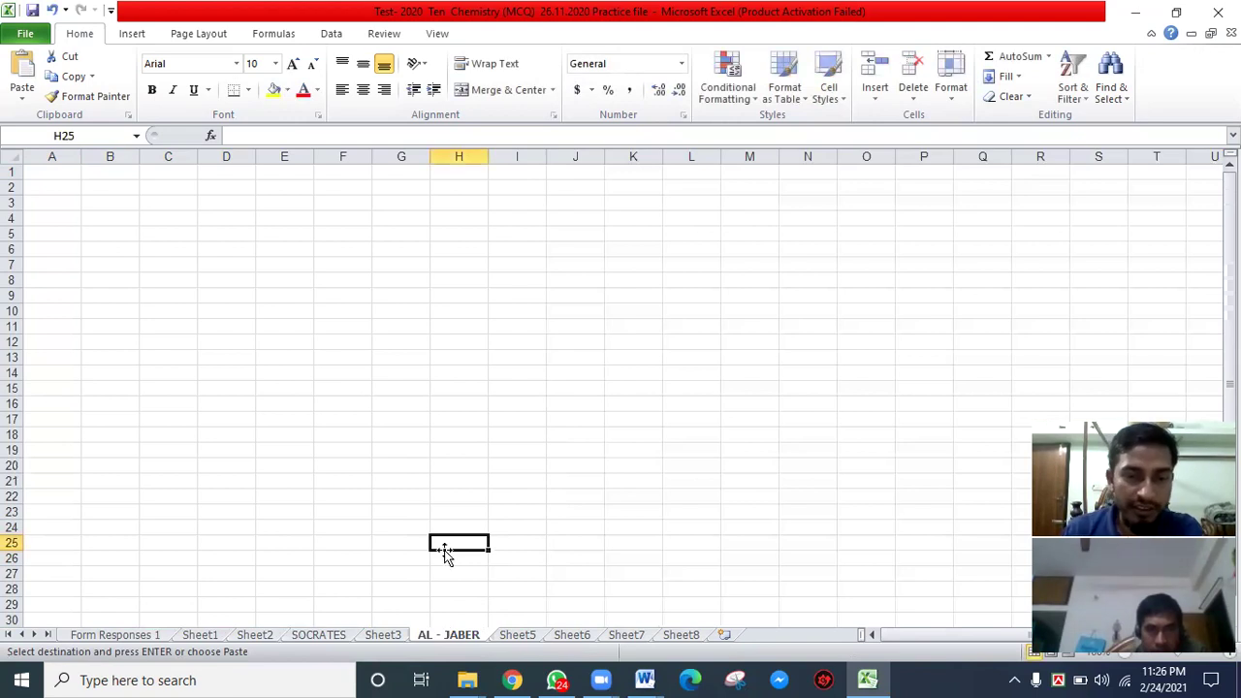
- Copy the section name from E51 of Sheet3 and rename Sheet5 as "DHRUBOTARA"
click(383, 636)
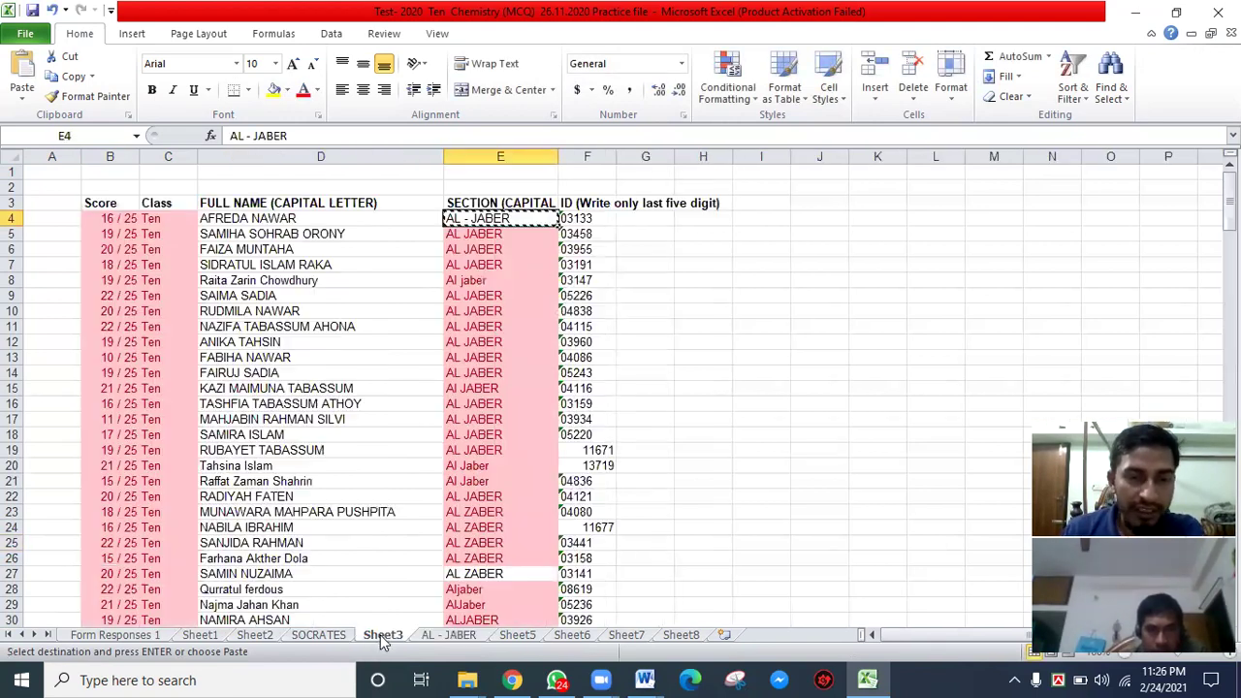
scroll(488, 397, down, 12)
click(490, 388)
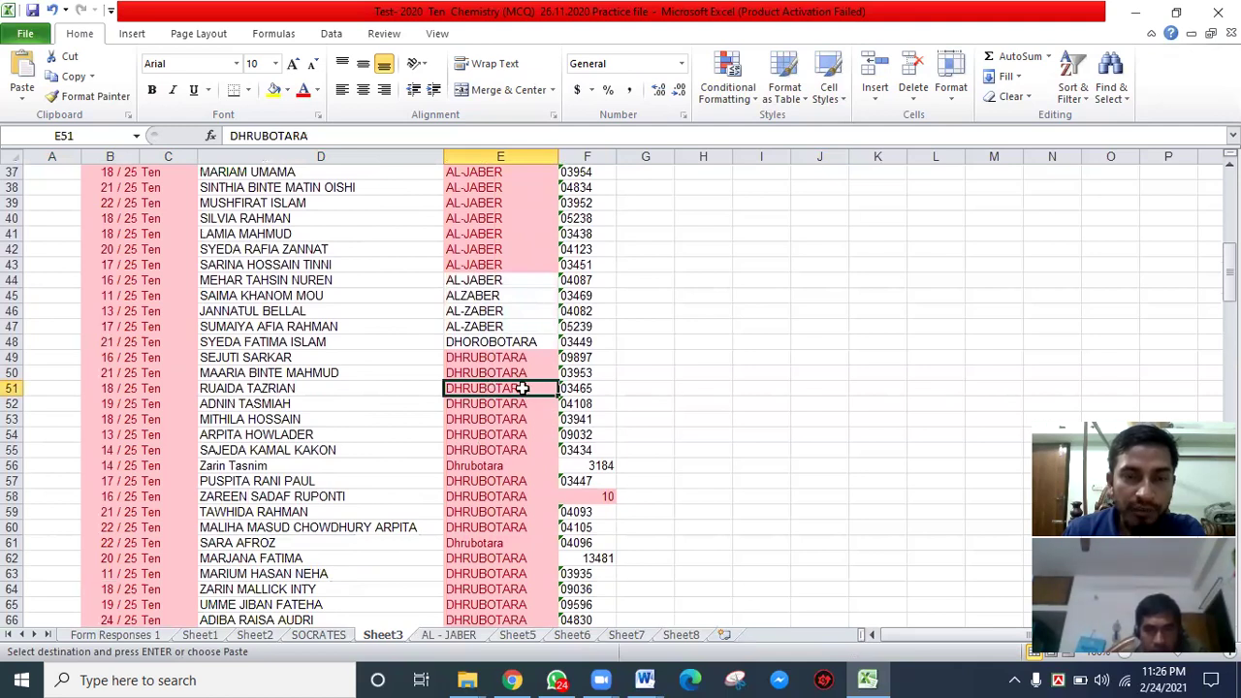
right_click(524, 392)
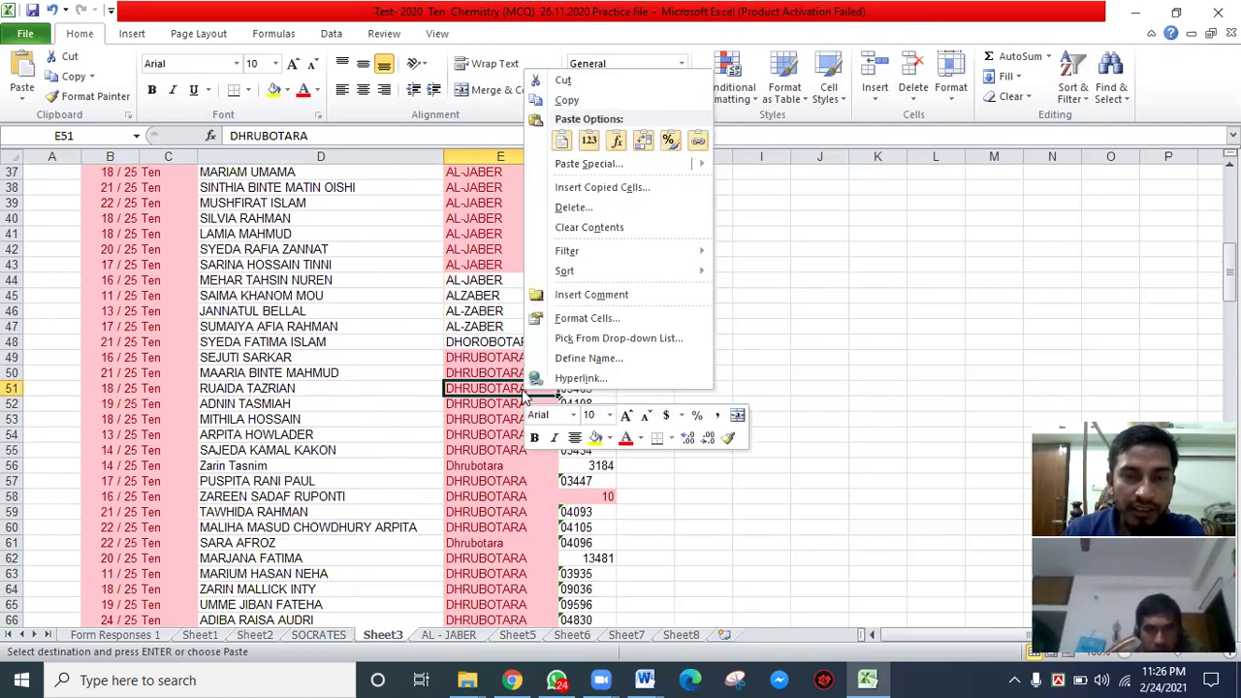
click(566, 100)
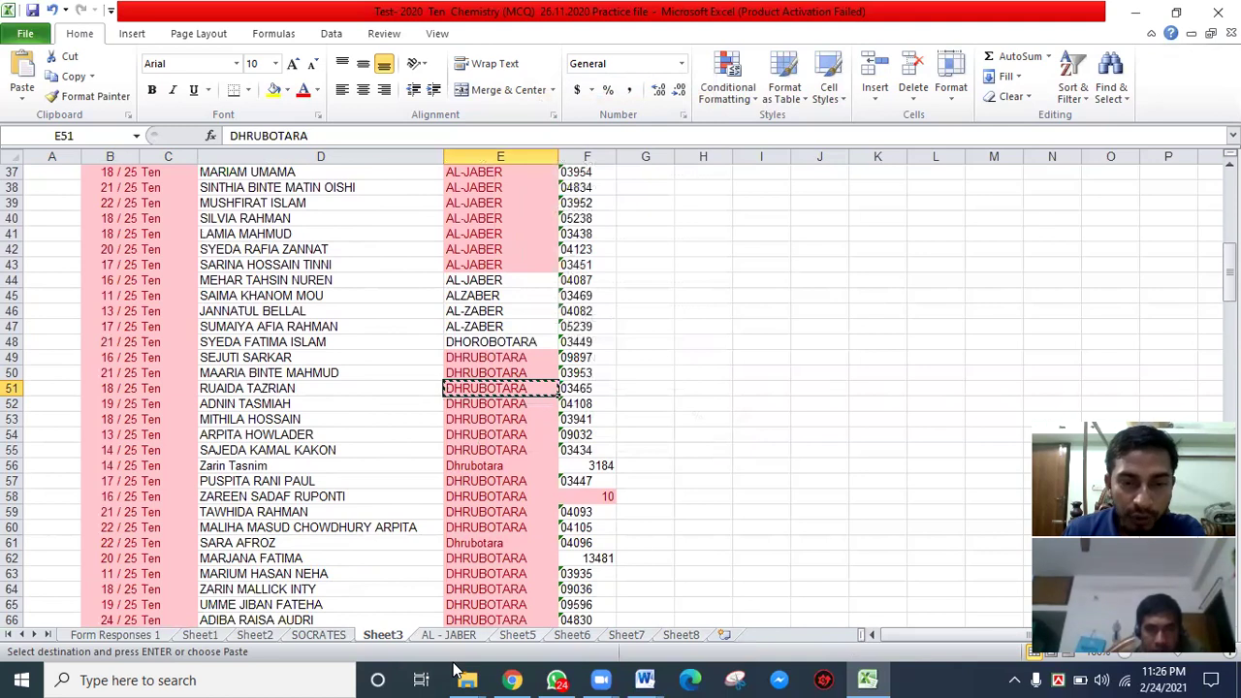
key(ctrl+Page_Down)
key(ctrl+Page_Down)
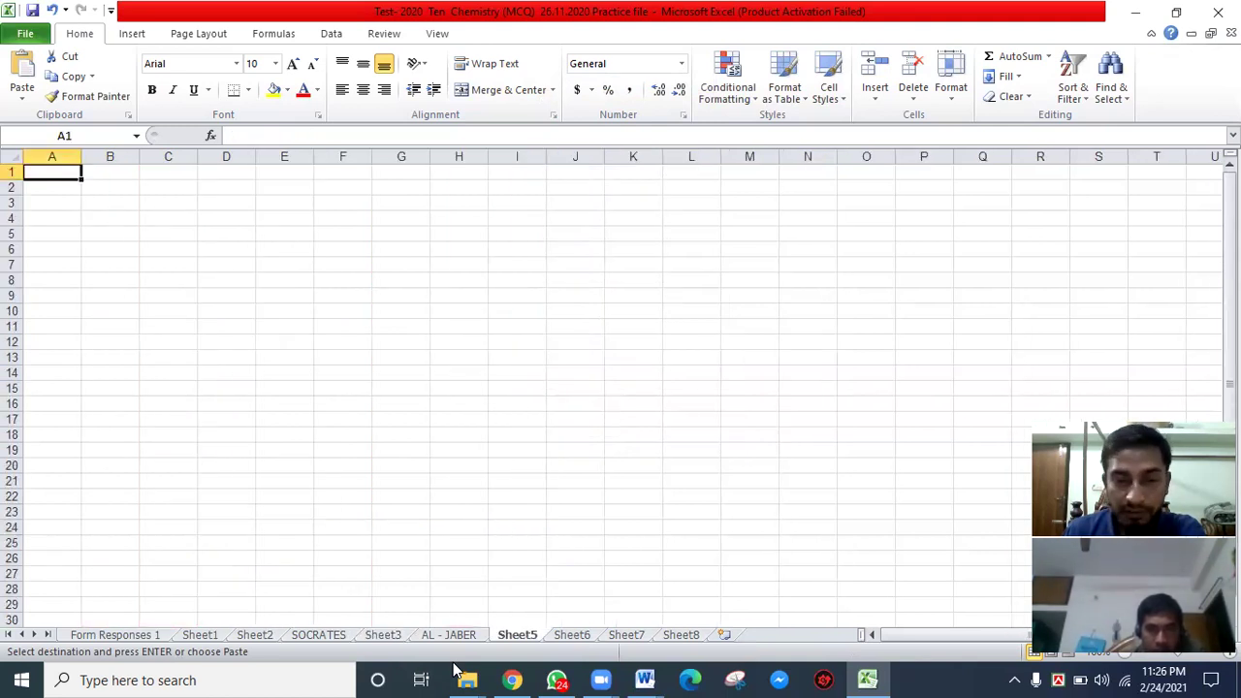
right_click(517, 637)
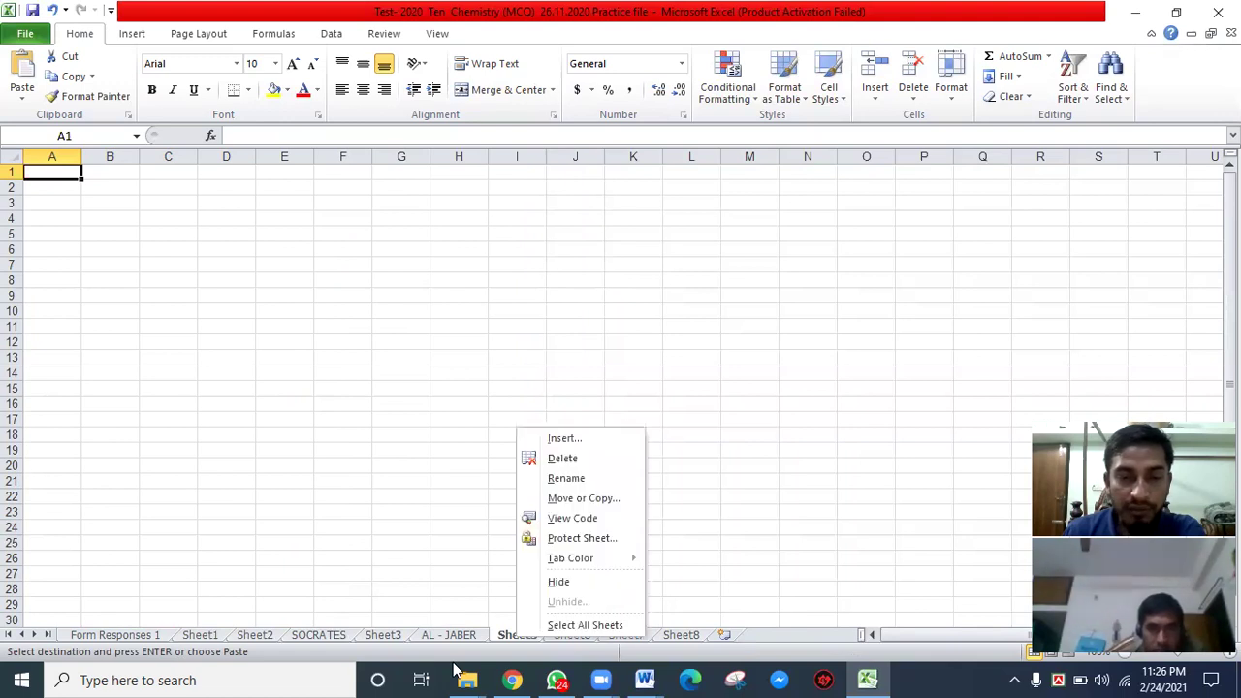
click(567, 479)
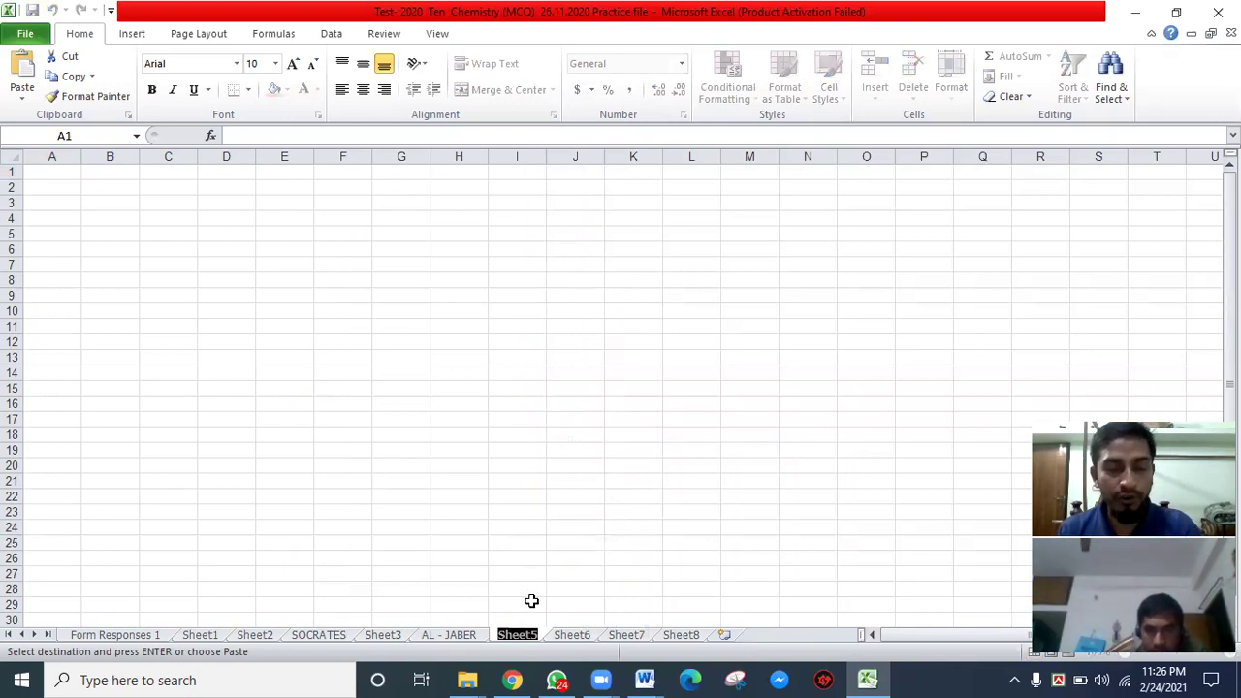
key(ctrl+v)
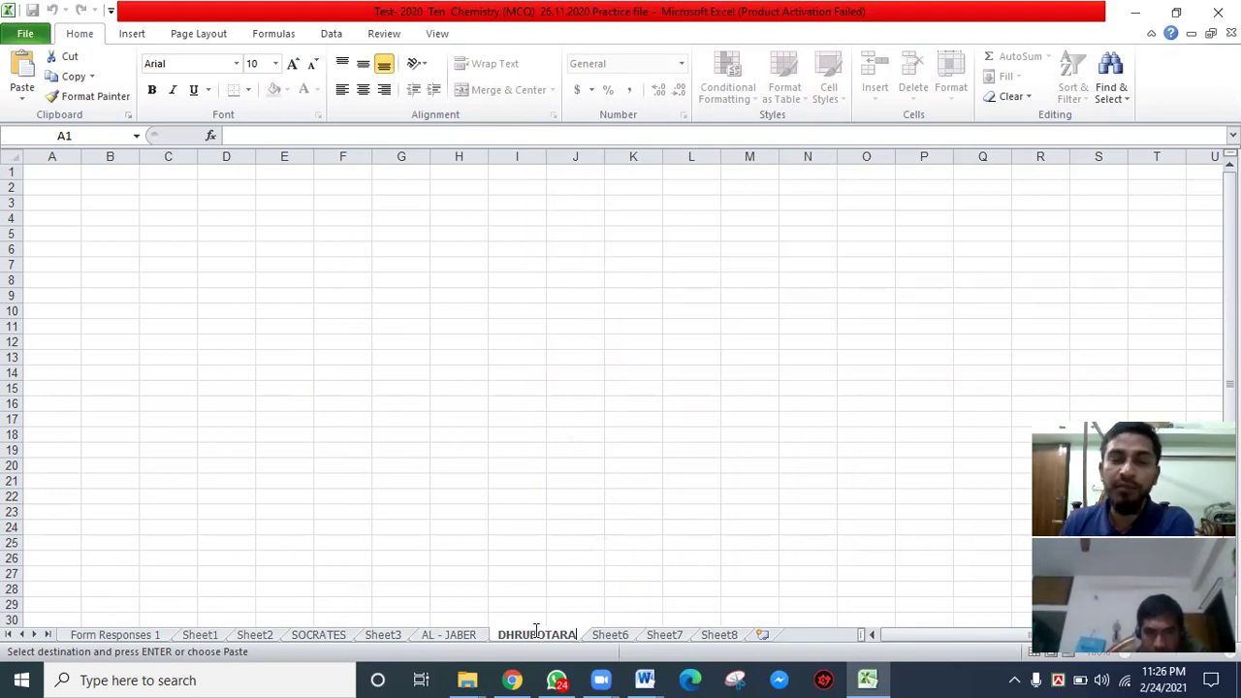
- Copy the section name from E102 of Sheet3 and rename Sheet6 as "NEWTON"
click(383, 634)
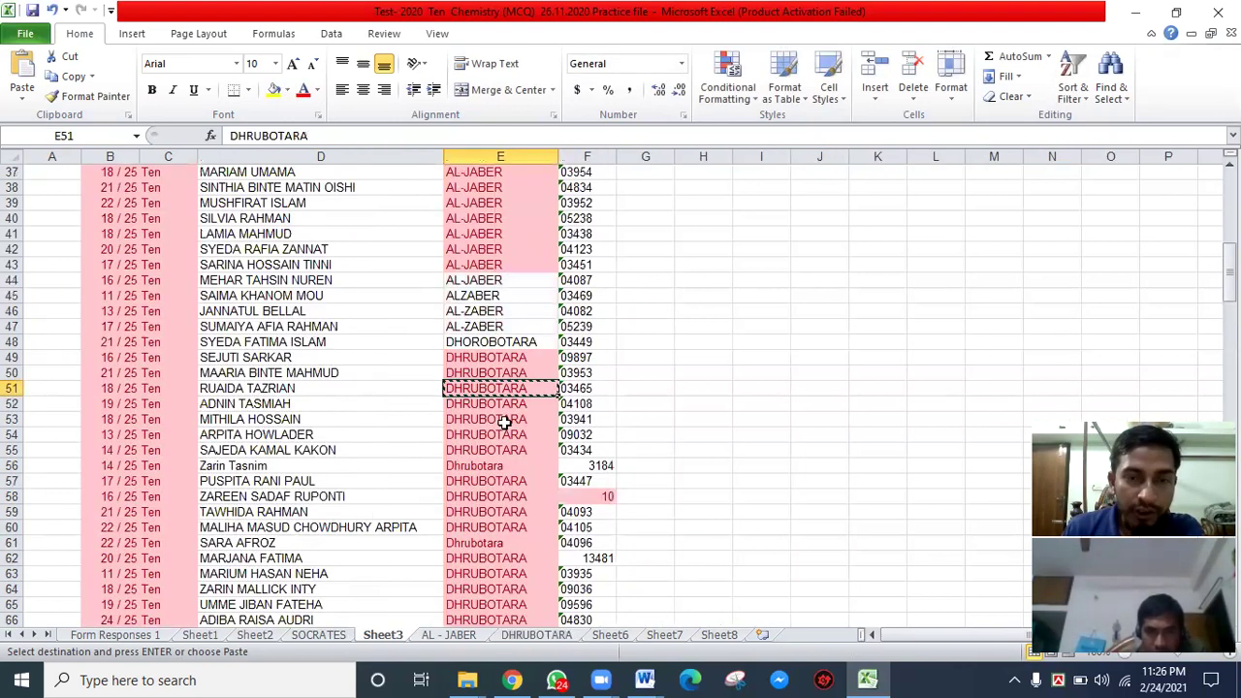
scroll(506, 481, down, 5)
scroll(506, 481, down, 12)
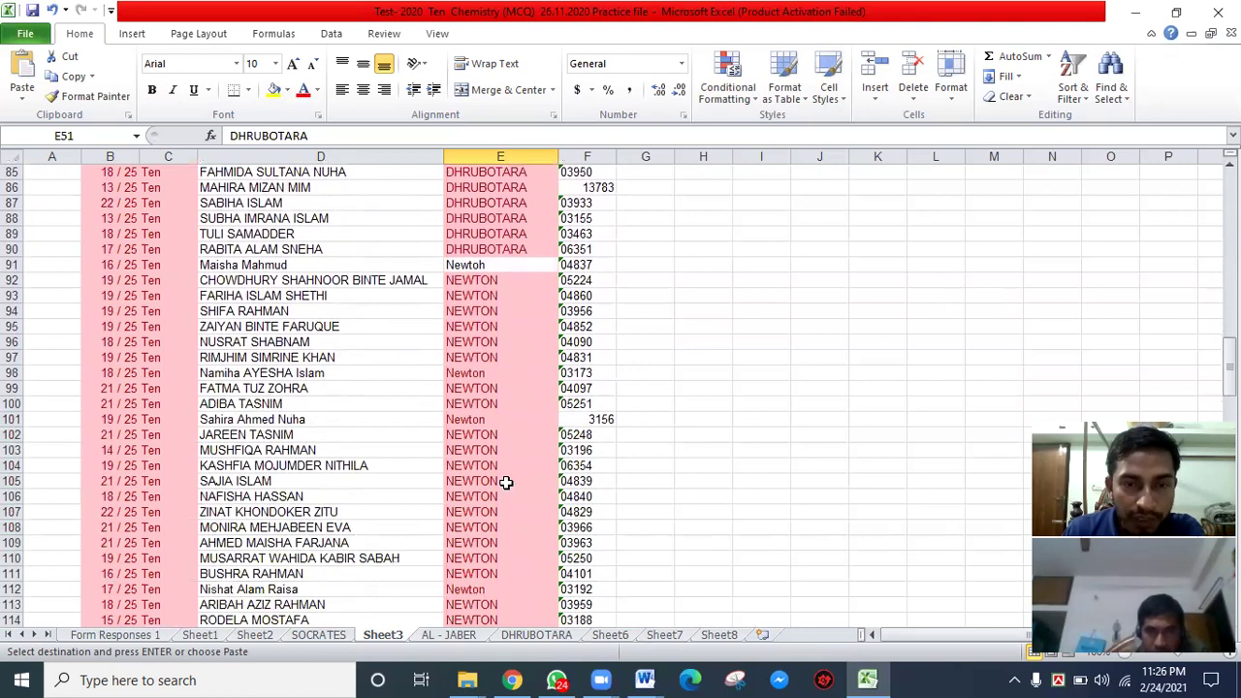
click(478, 393)
right_click(477, 393)
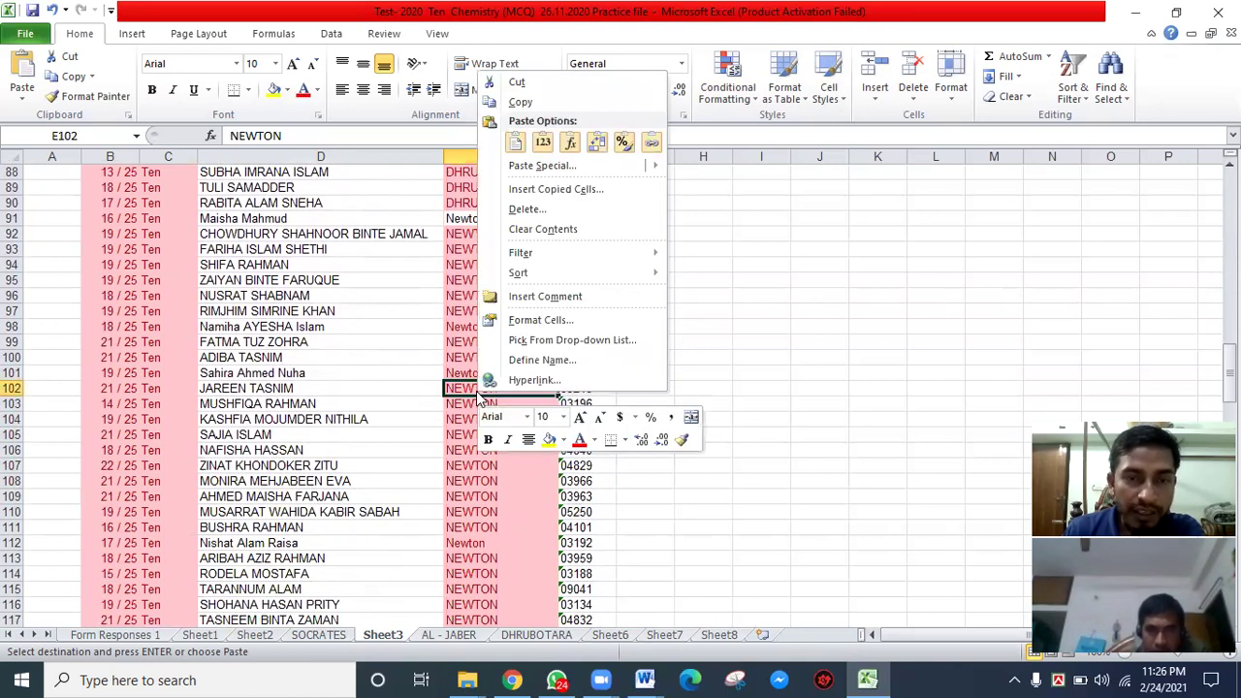
click(532, 104)
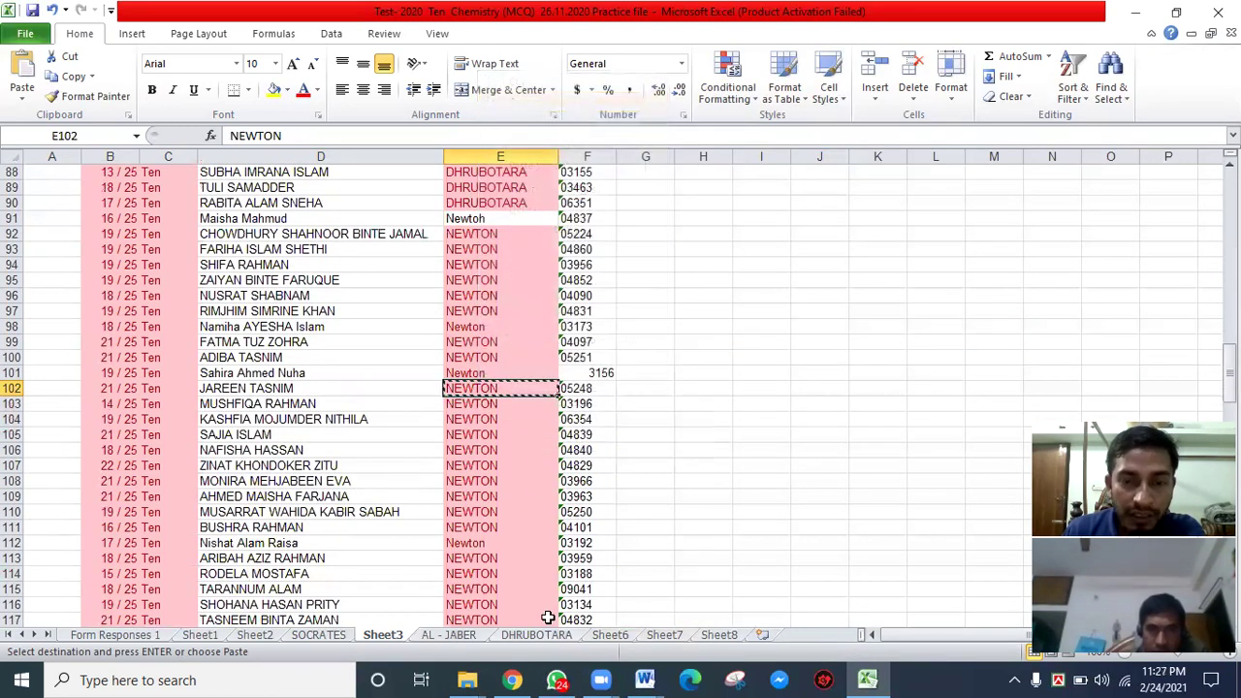
click(610, 635)
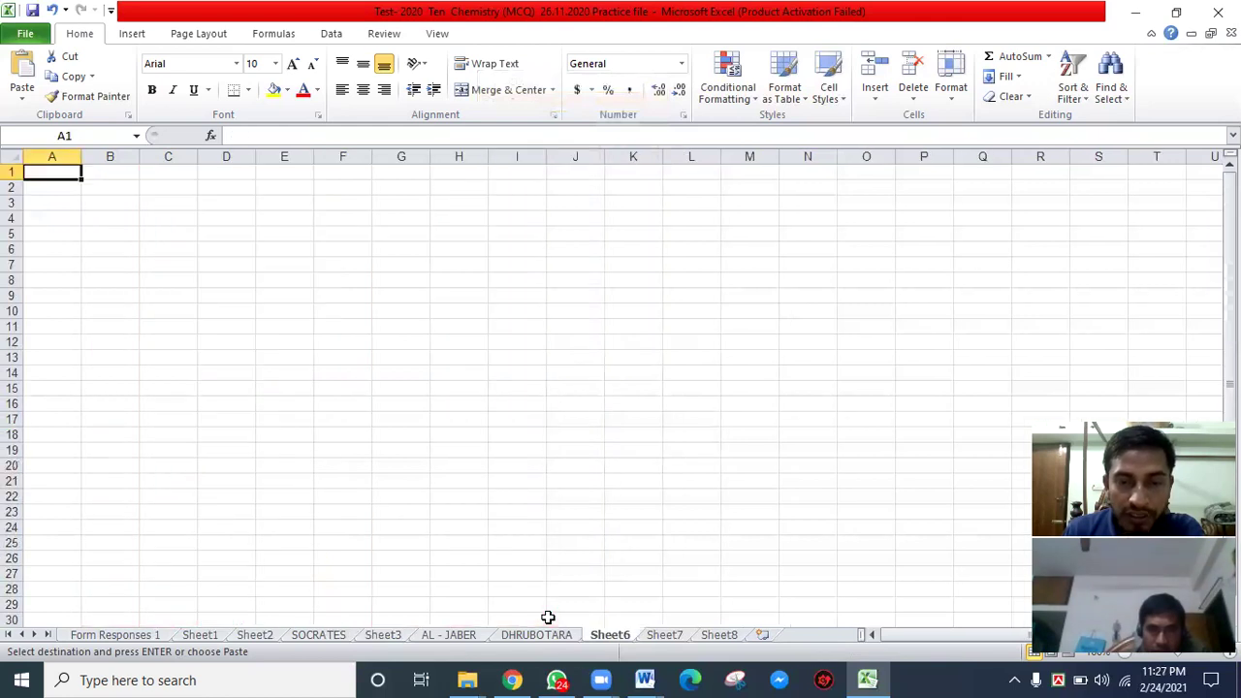
right_click(605, 635)
click(648, 478)
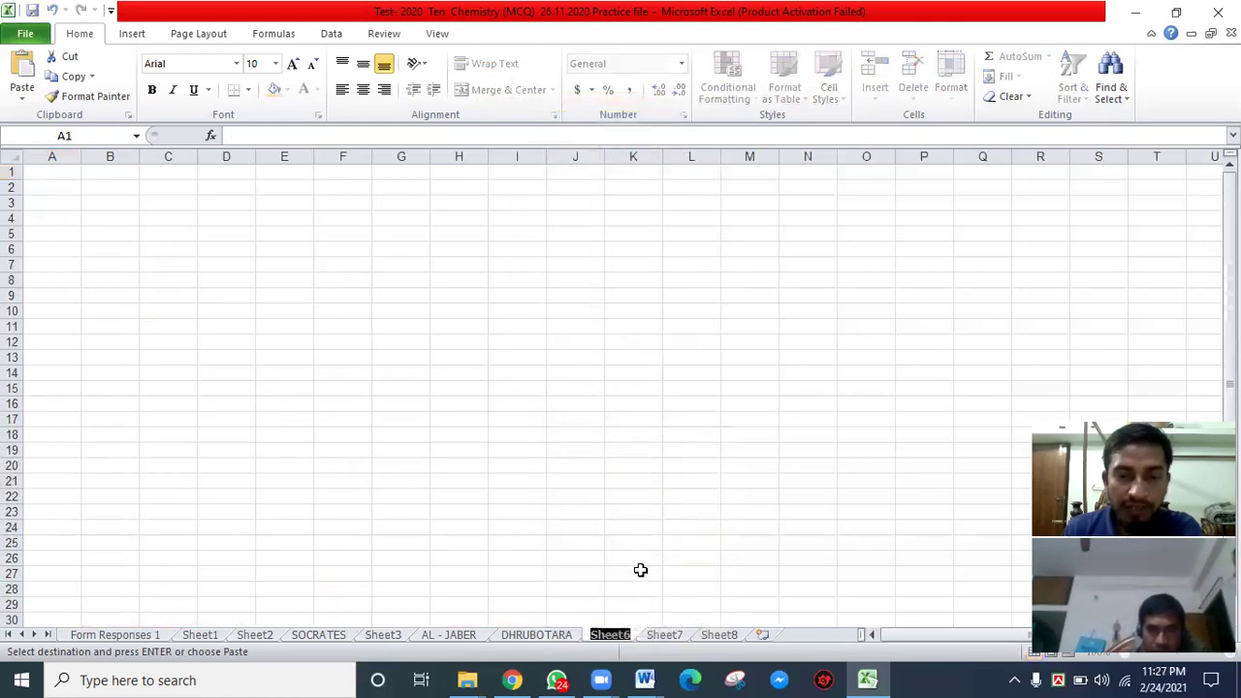
text(NEWTON)
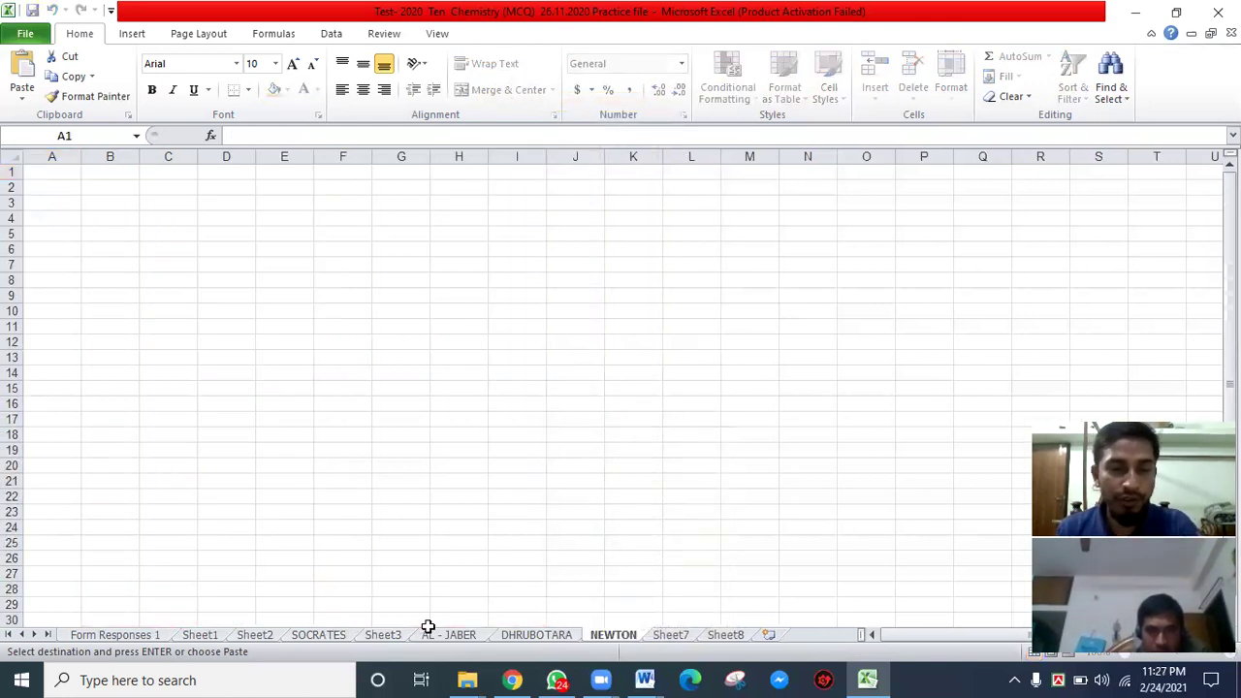
- Copy the section name from E149 of Sheet3 and rename Sheet7 as "Shuktara"
click(383, 636)
scroll(516, 485, down, 17)
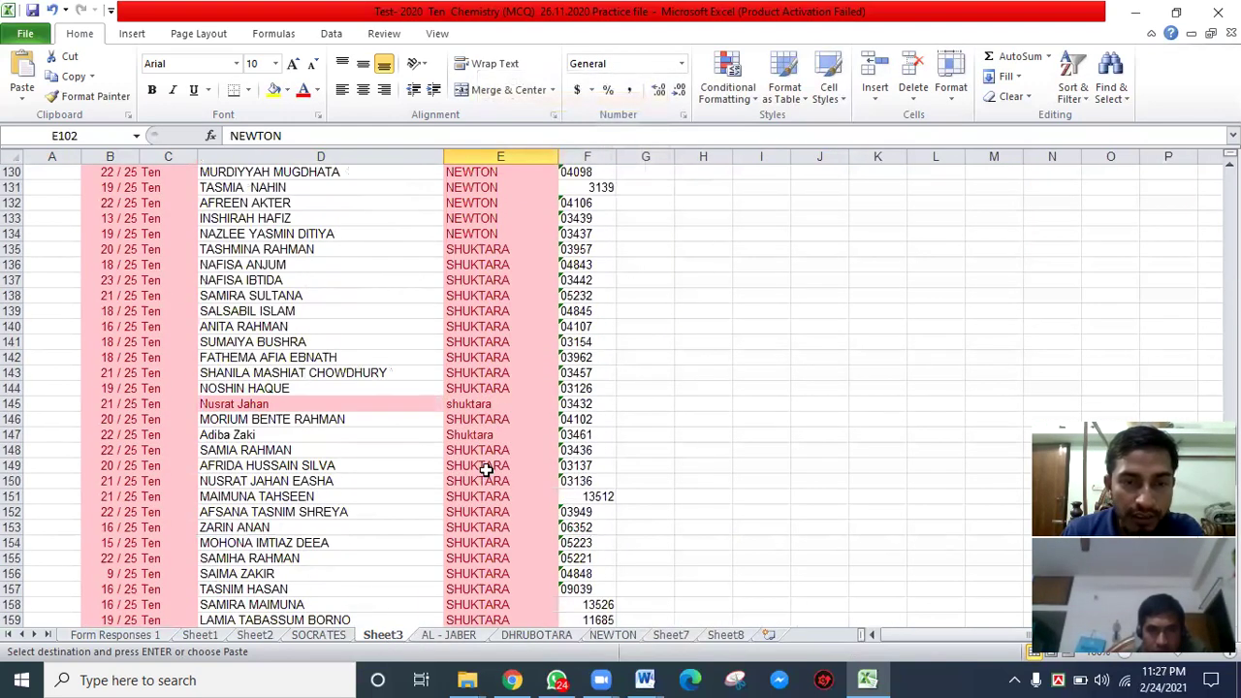
click(486, 468)
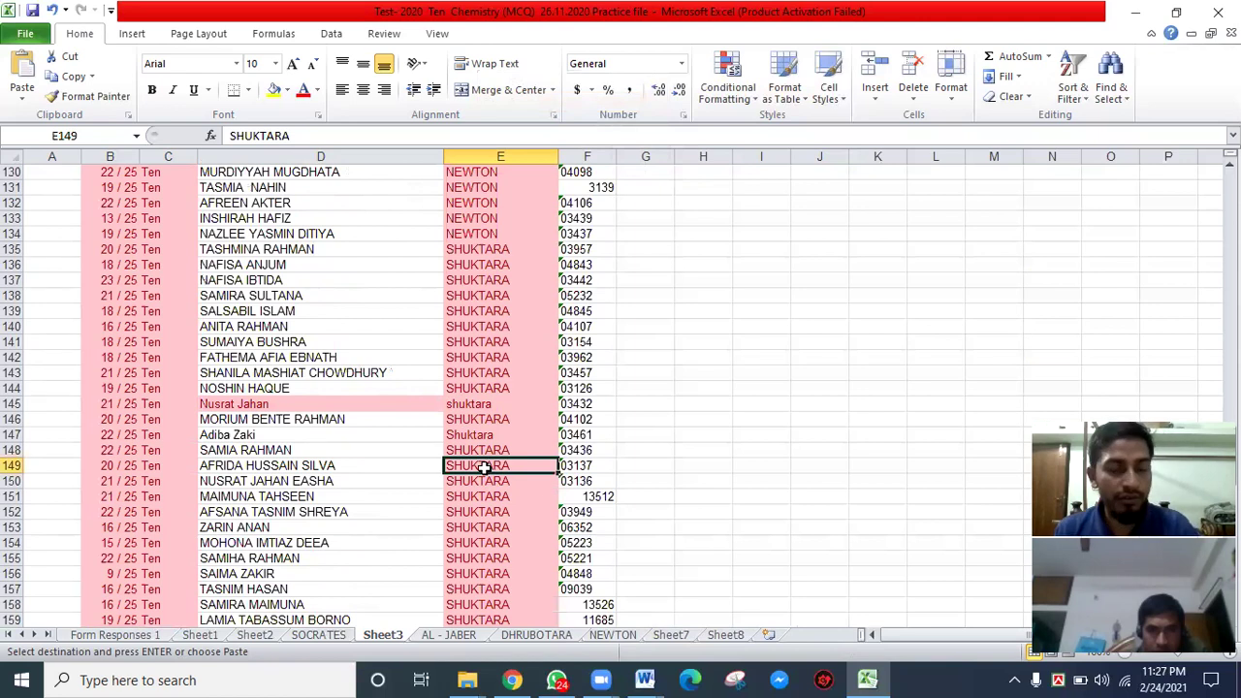
right_click(484, 466)
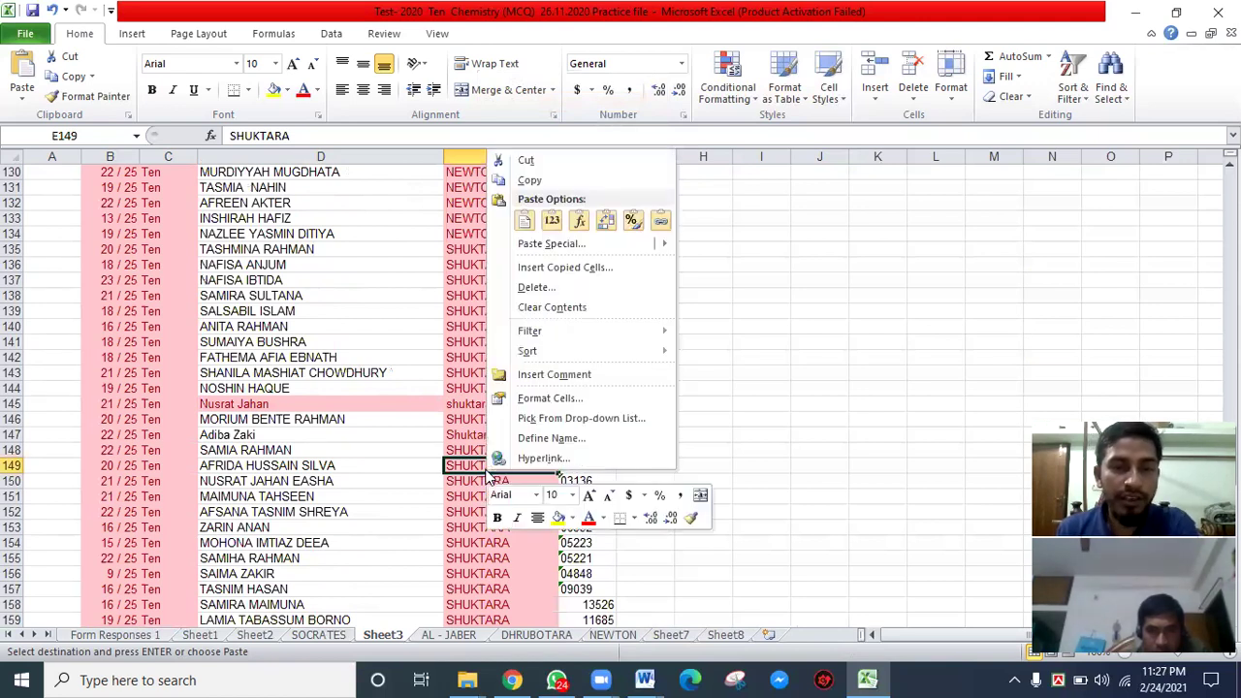
click(530, 180)
click(670, 635)
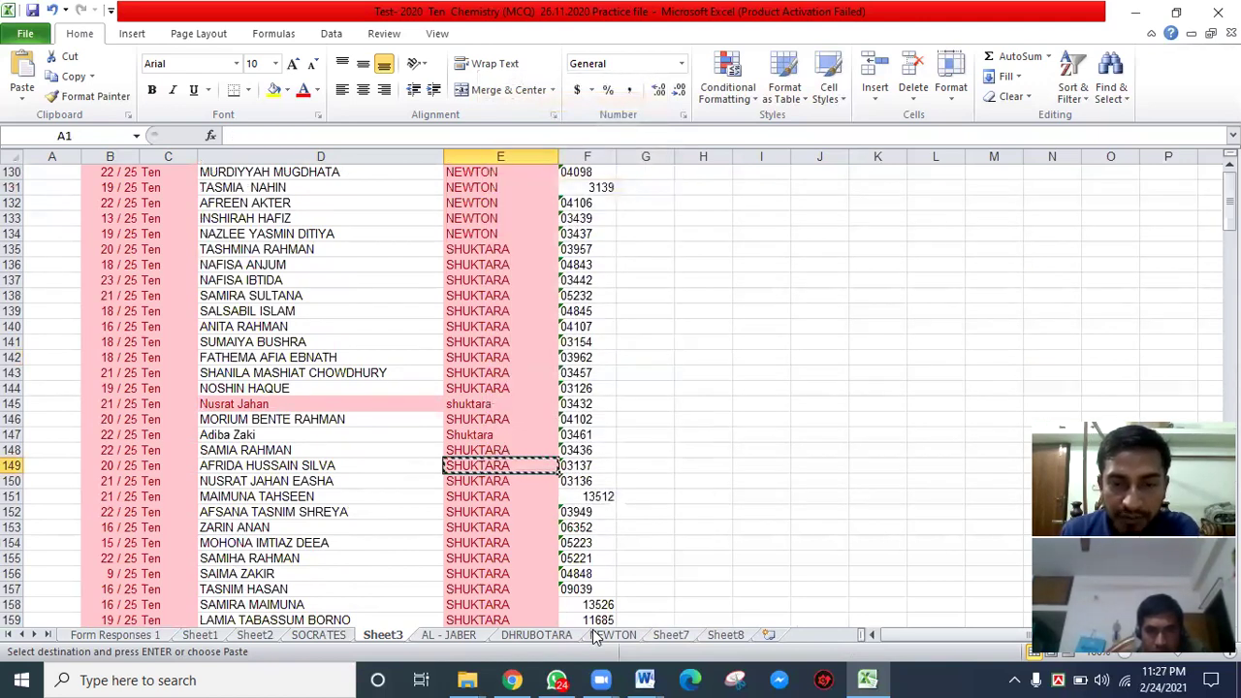
right_click(659, 637)
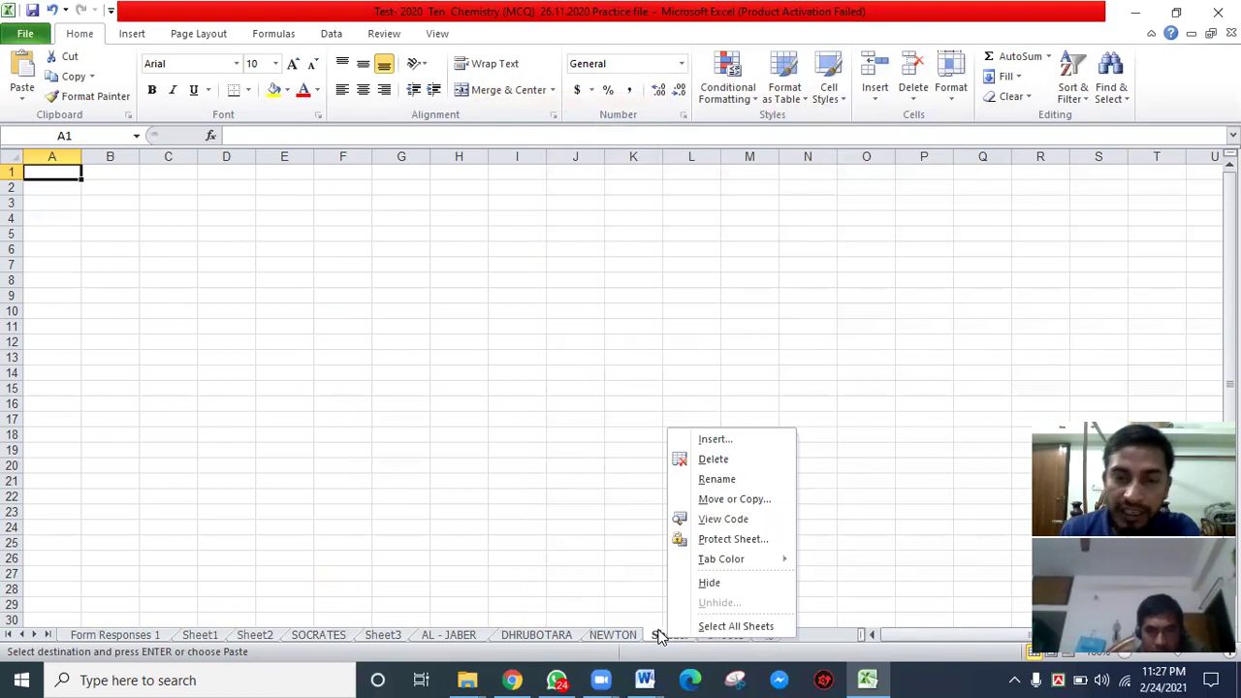
click(716, 481)
text(S)
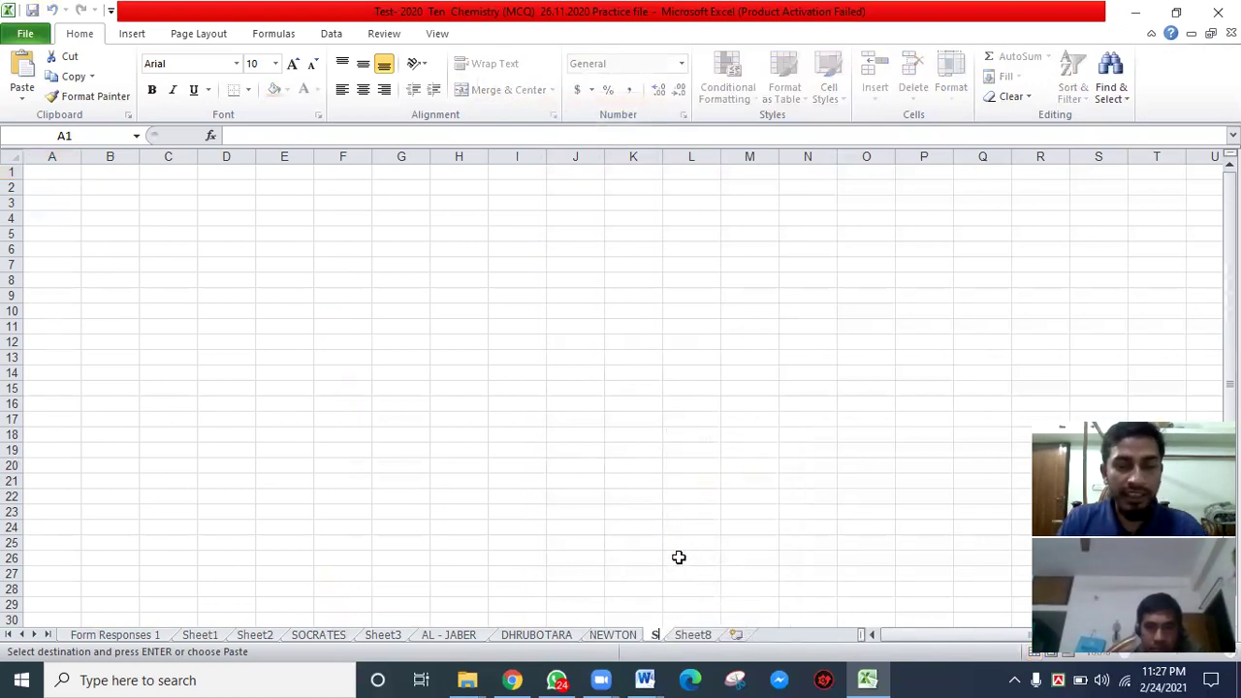
text(huk)
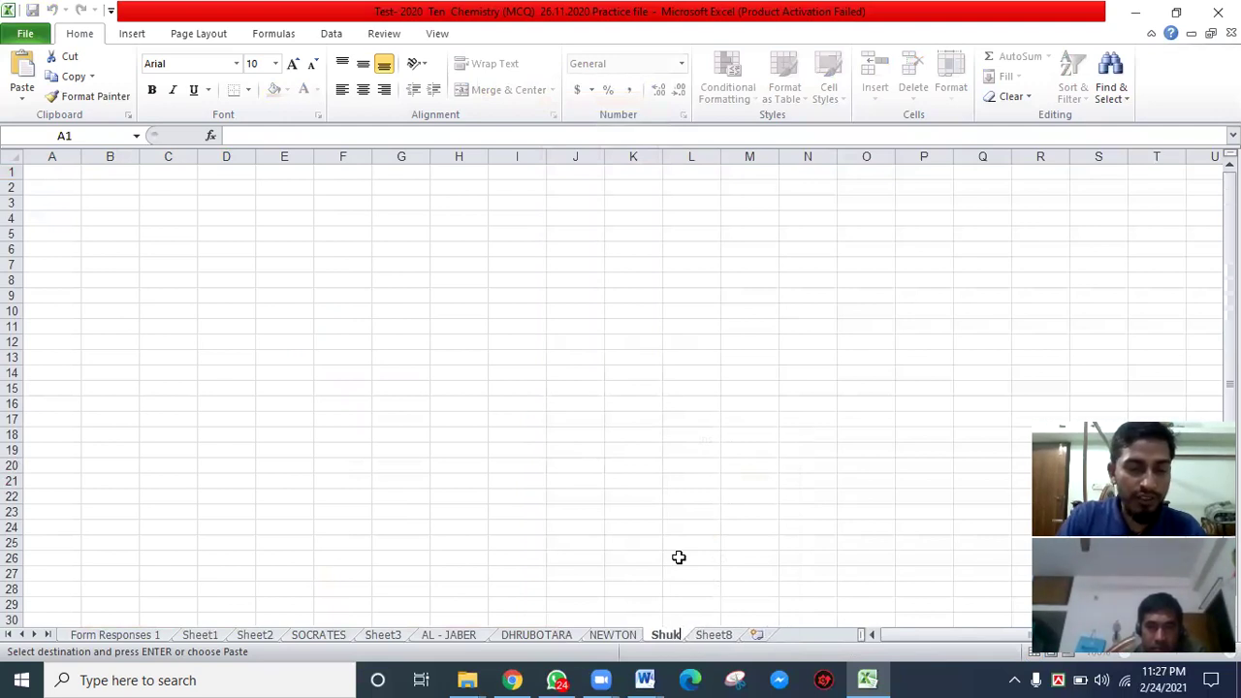
text(tara)
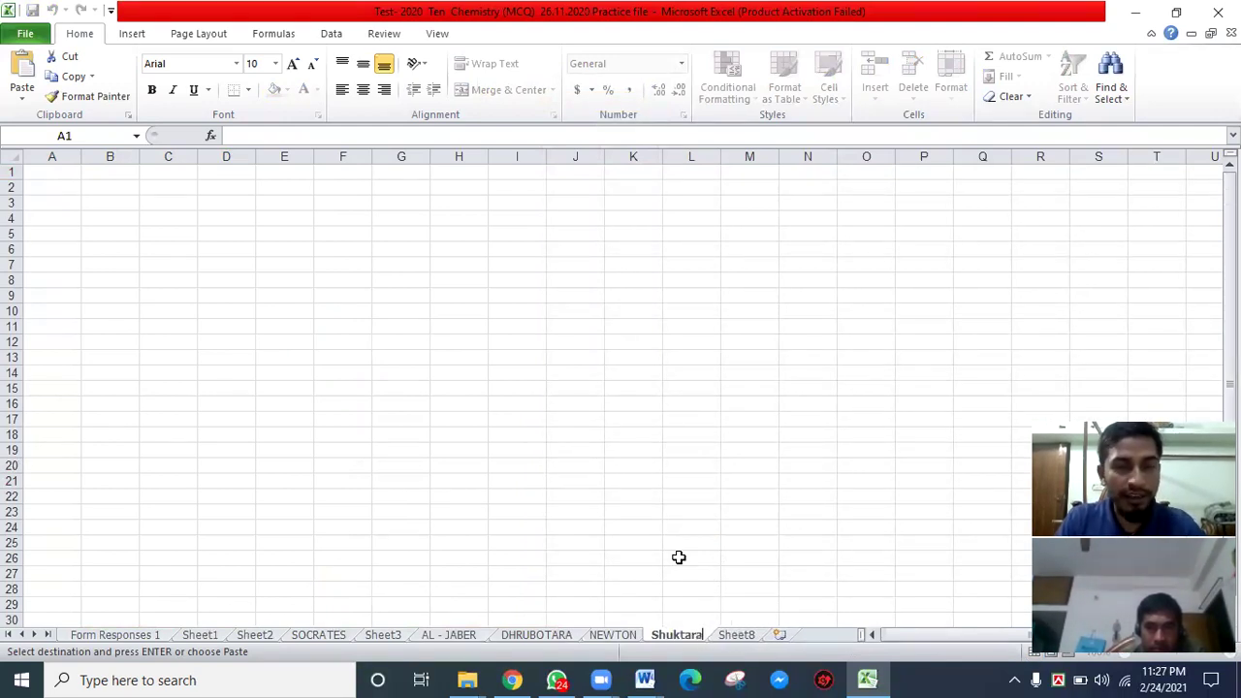
click(679, 557)
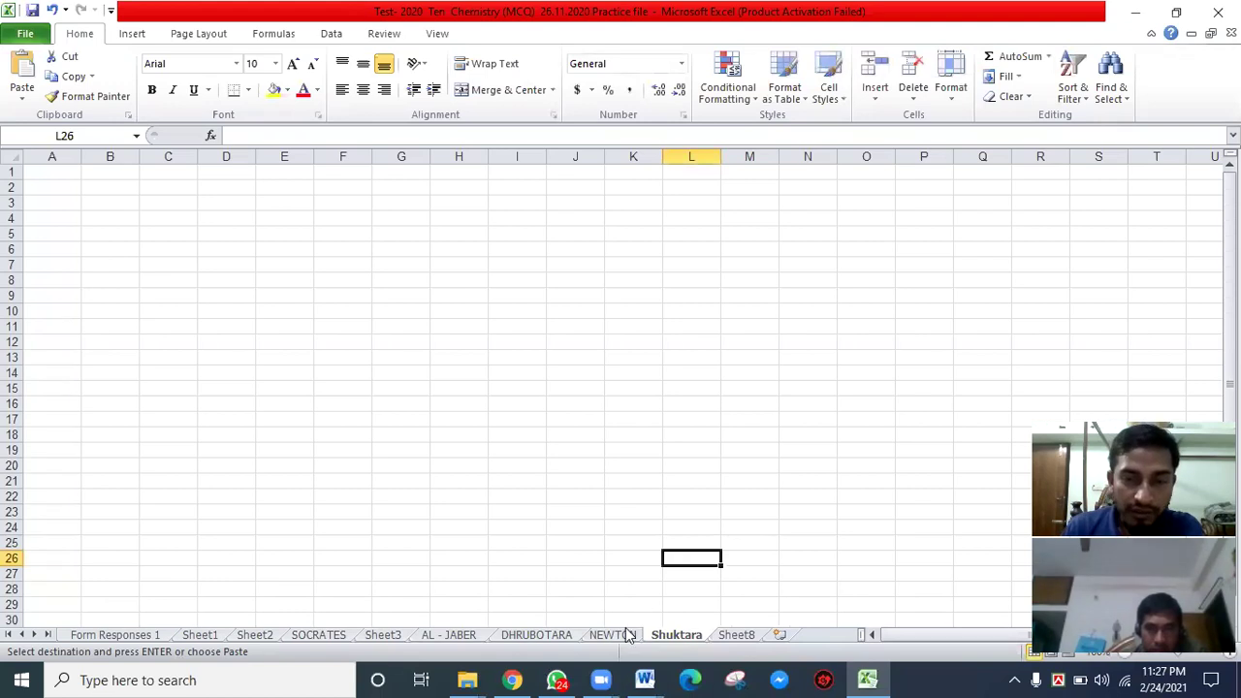
- Copy the section name from E201 of Sheet3 and try to rename Sheet8 as "SOCRATES"
click(386, 635)
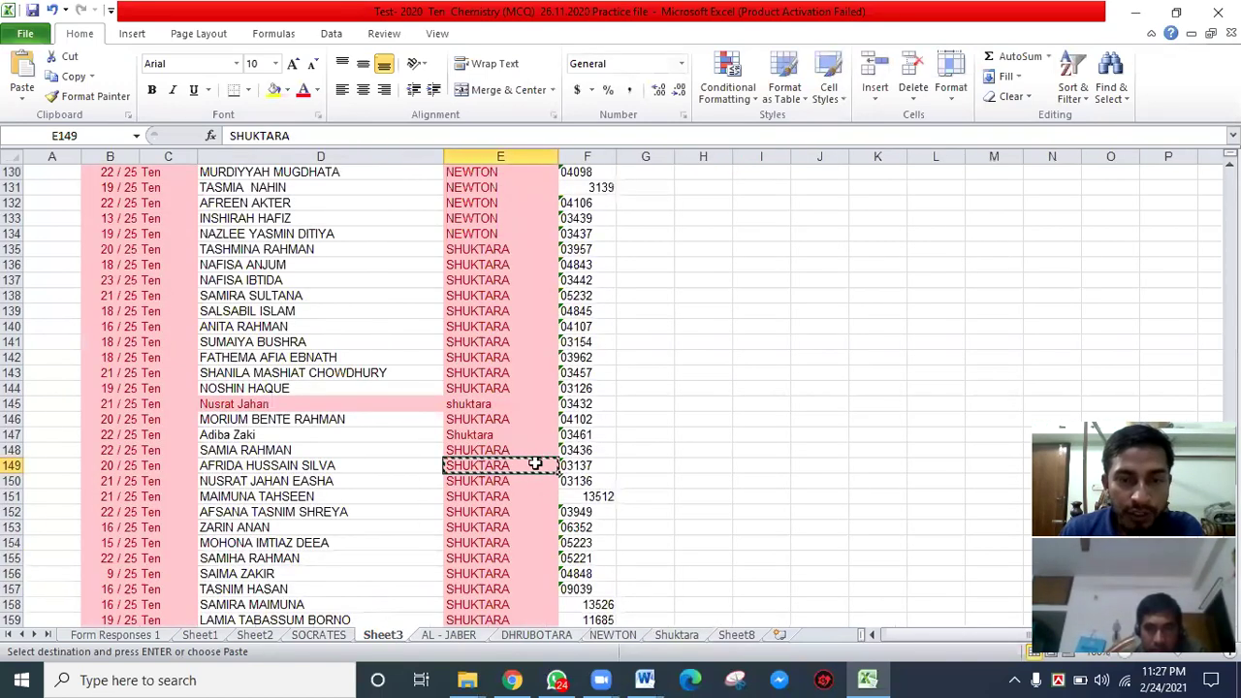
scroll(532, 471, down, 7)
scroll(531, 471, down, 11)
click(488, 436)
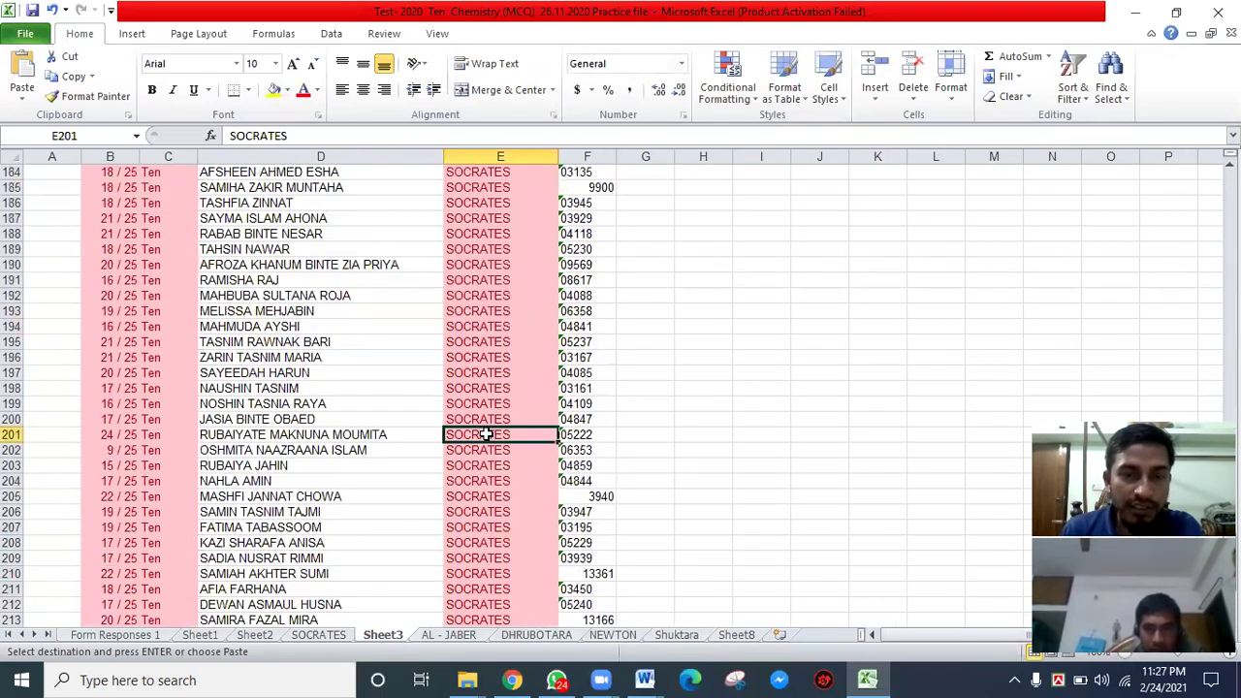
right_click(487, 437)
click(515, 146)
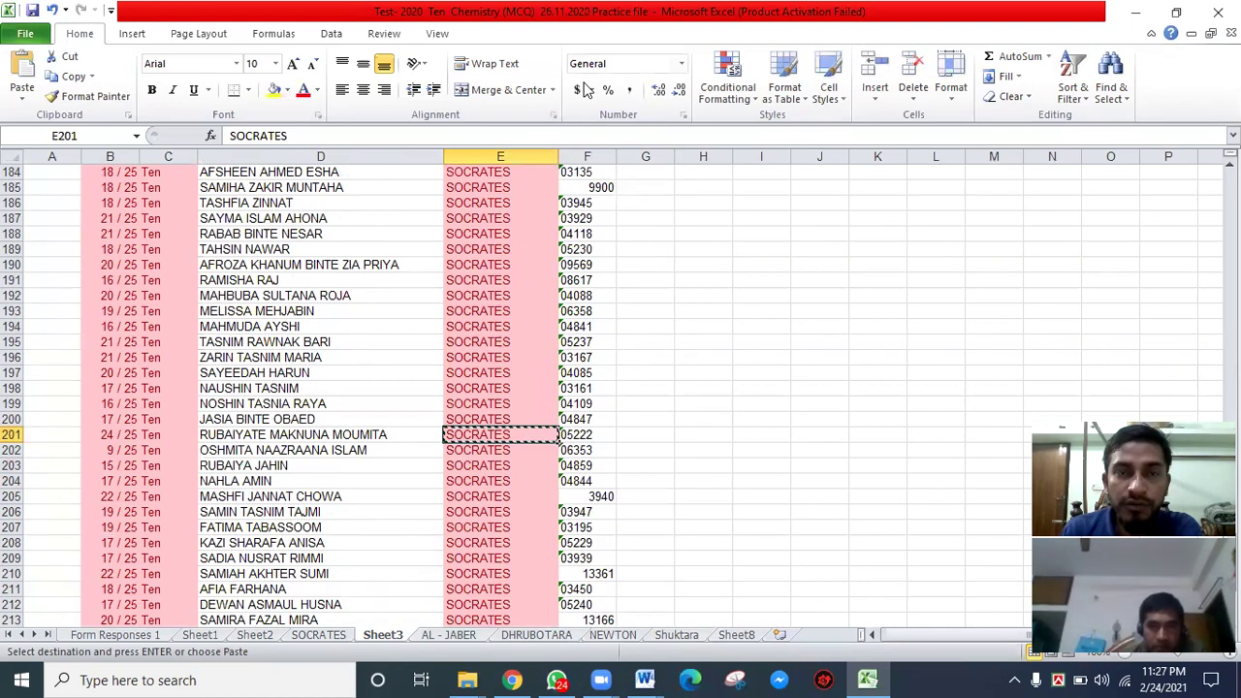
click(737, 636)
right_click(736, 635)
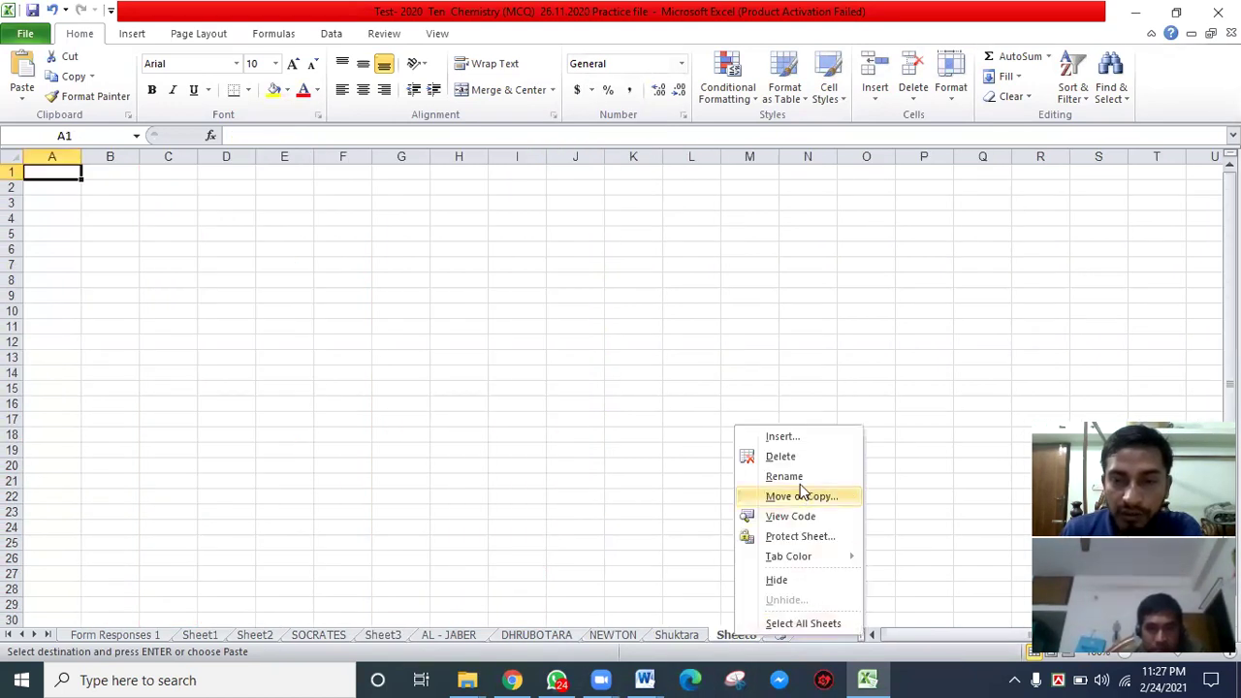
click(794, 476)
text(SOCRATES)
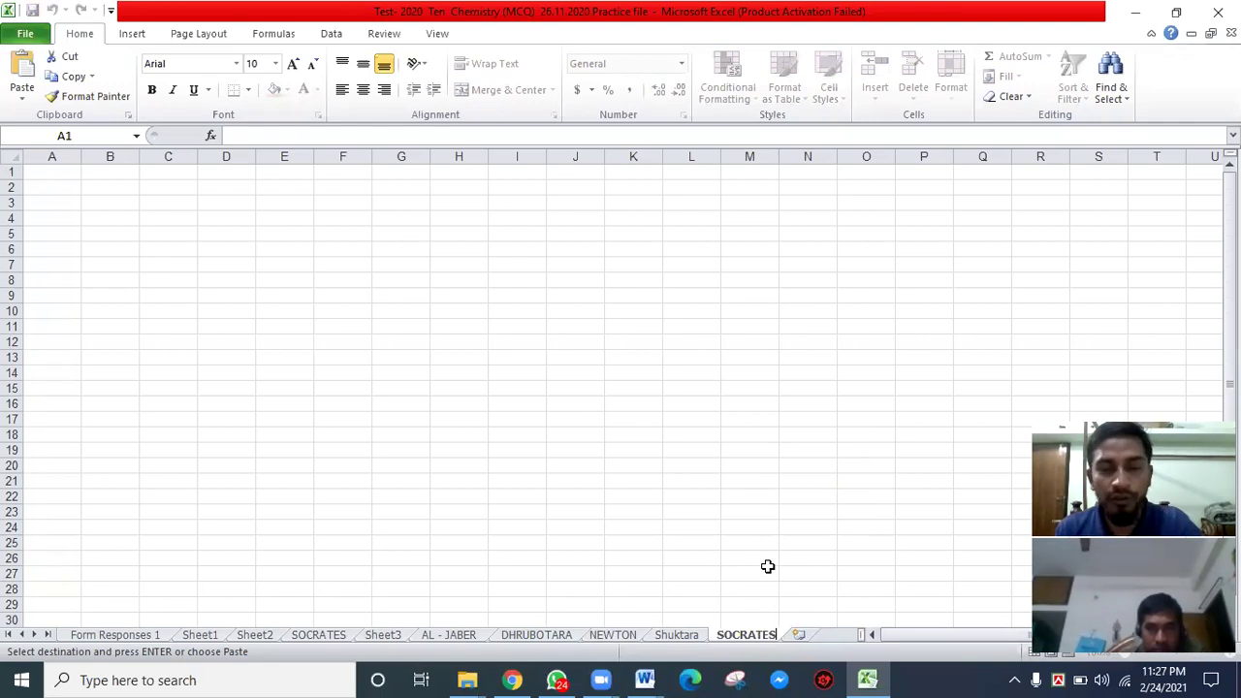
key(Return)
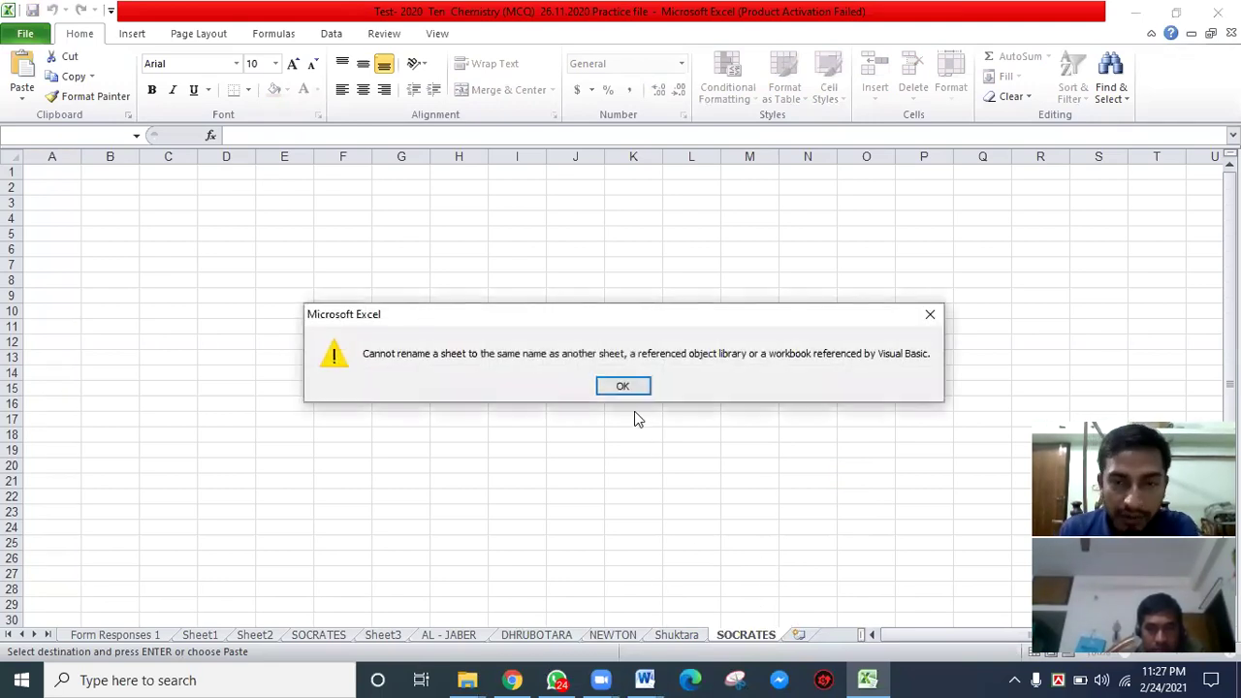
click(933, 320)
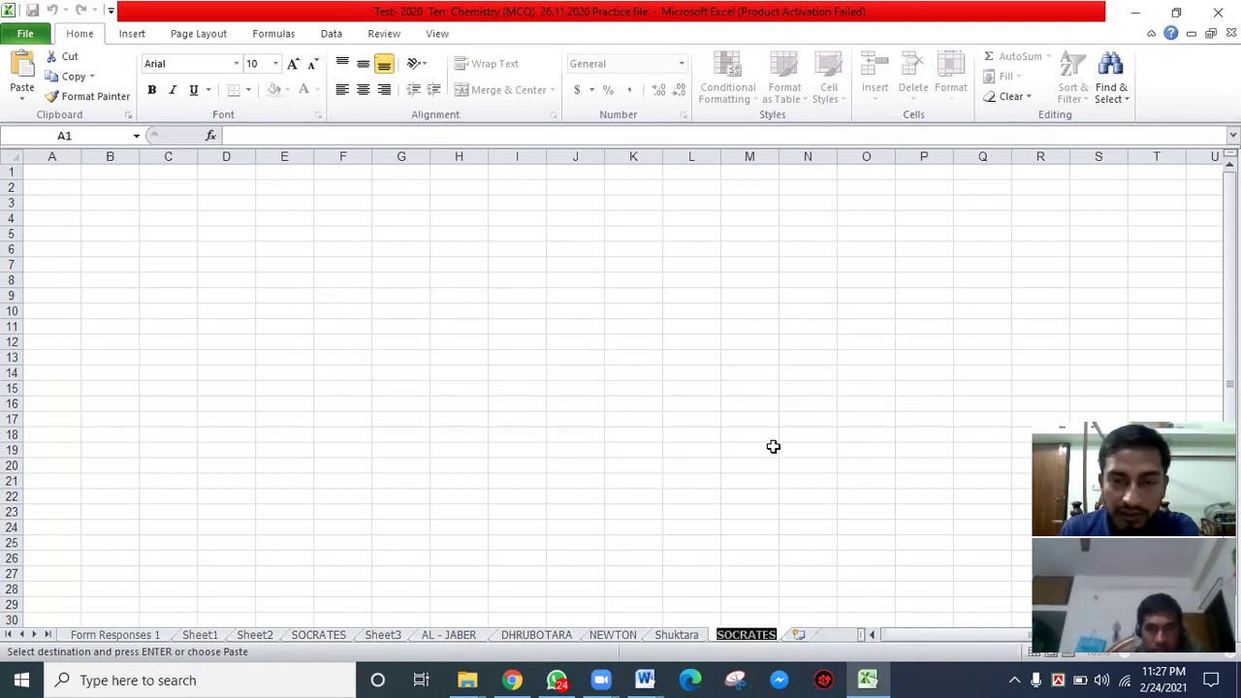
- Append 1 to the last sheet's new name so that it reads "SOCRATES1"
click(776, 635)
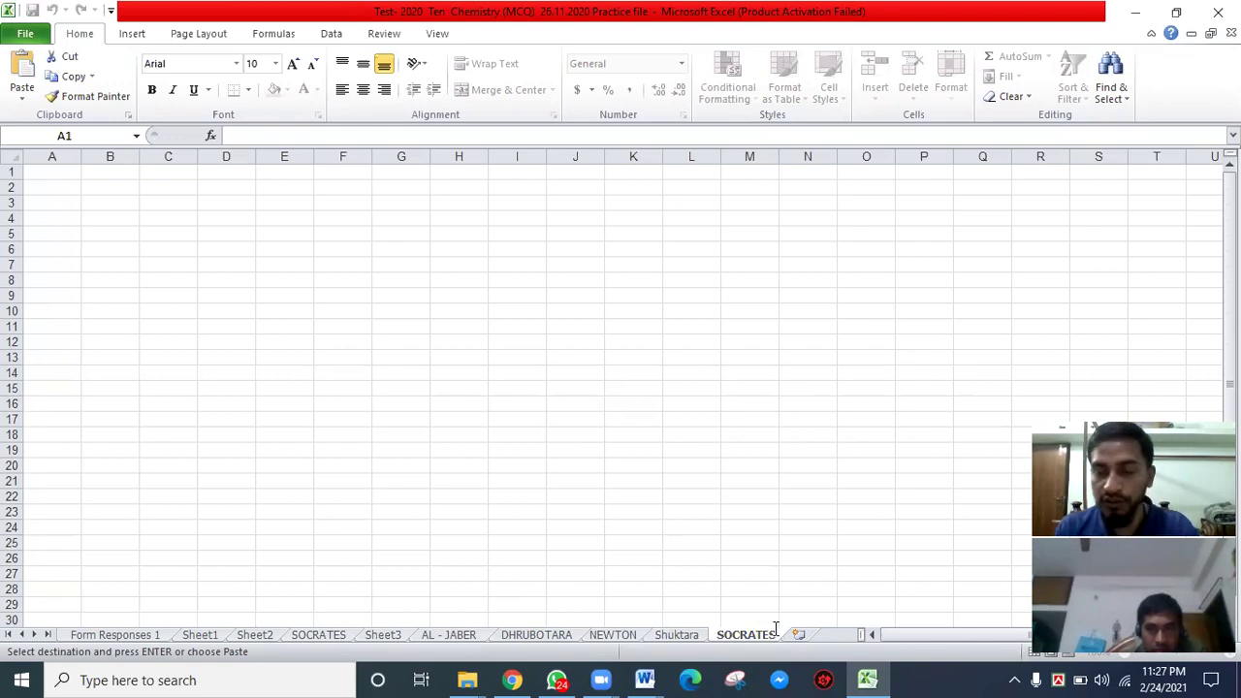
text(1)
click(744, 563)
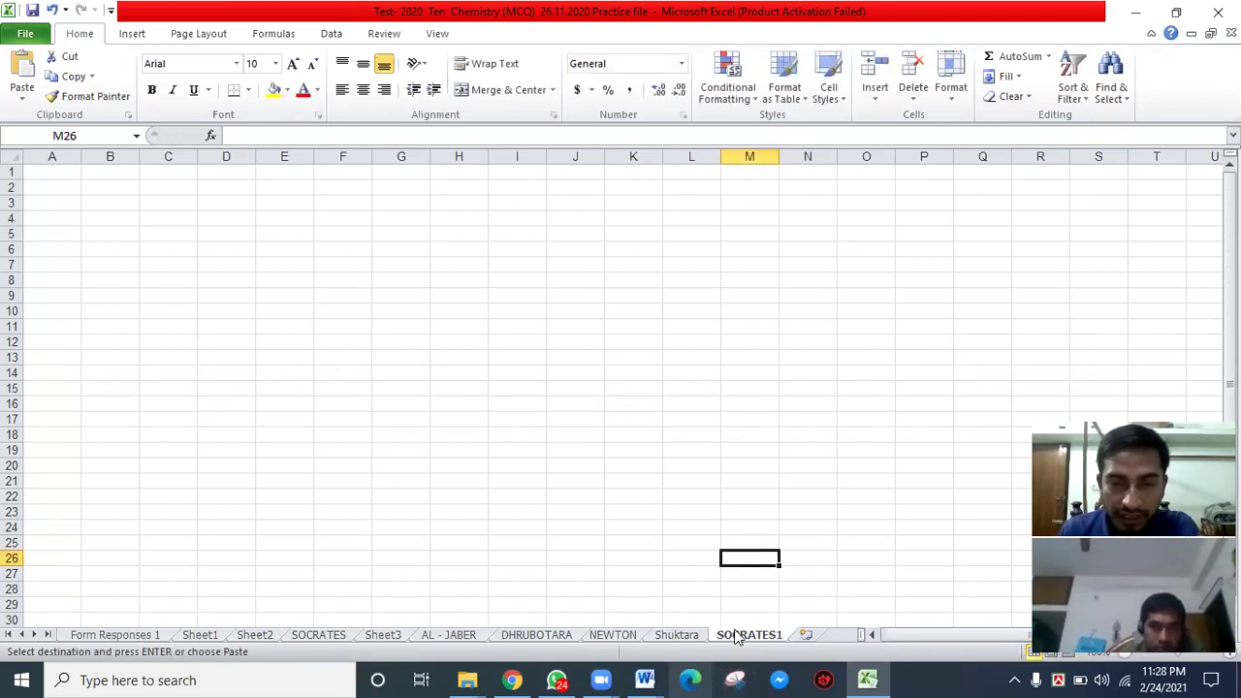
- Look through the renamed section sheets from AL - JABER to SOCRATES1
click(470, 636)
click(530, 636)
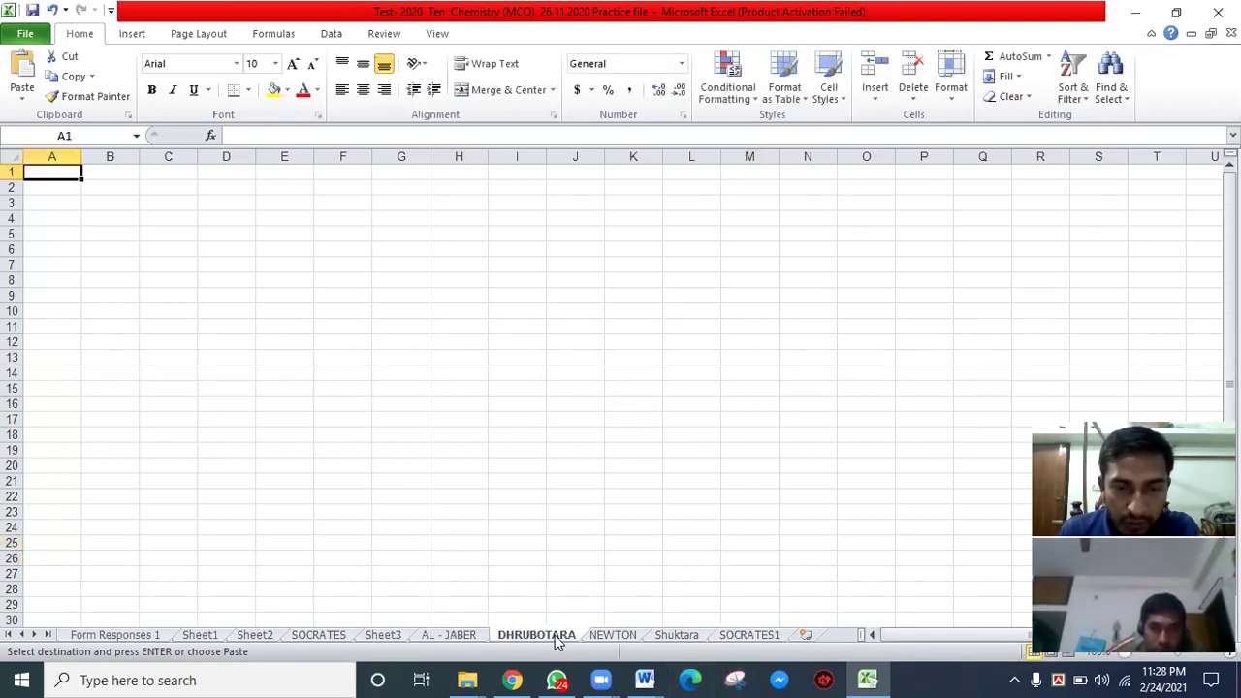
click(615, 636)
click(679, 636)
click(744, 636)
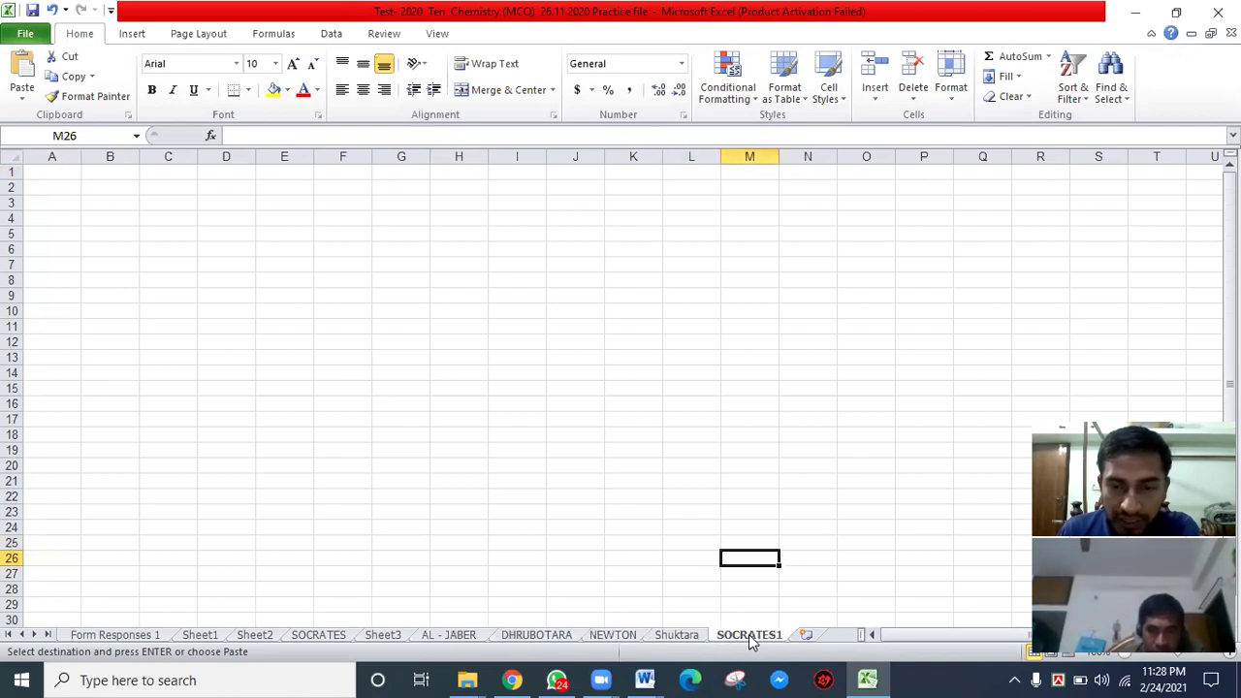
- Cut all the AL-JABER section records, including the AL ZABER spelling variants, from range B4:F47 of Sheet3
click(575, 559)
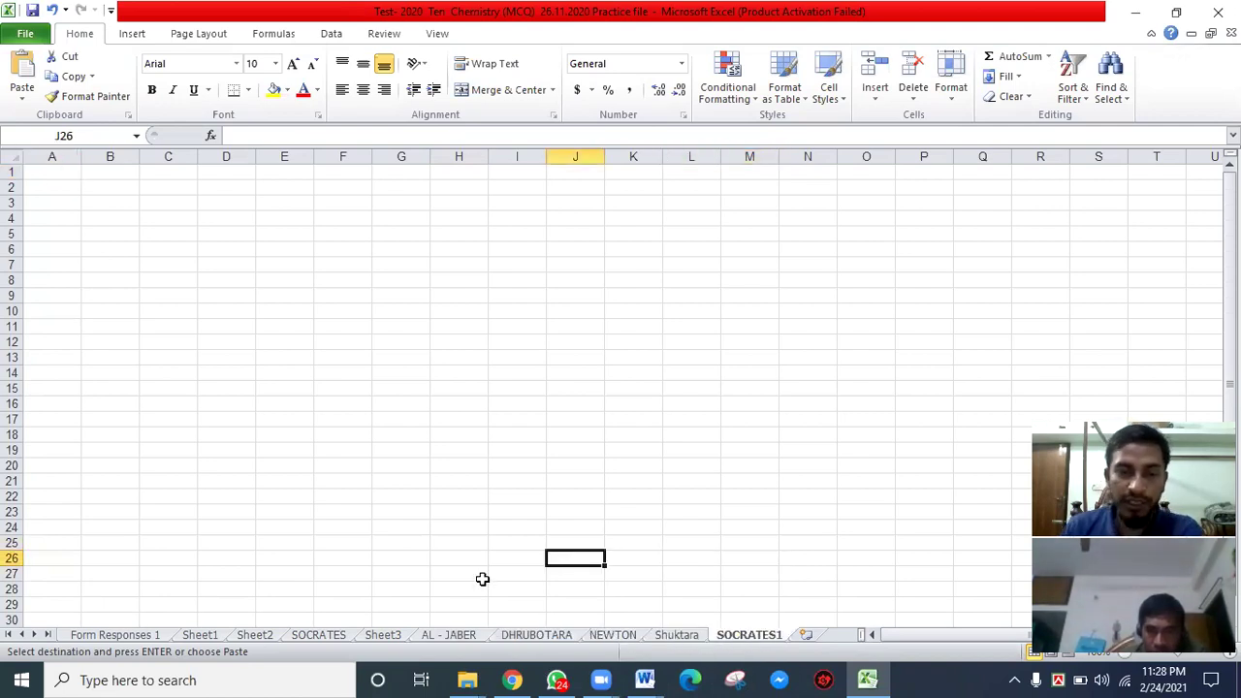
click(384, 635)
scroll(457, 313, up, 15)
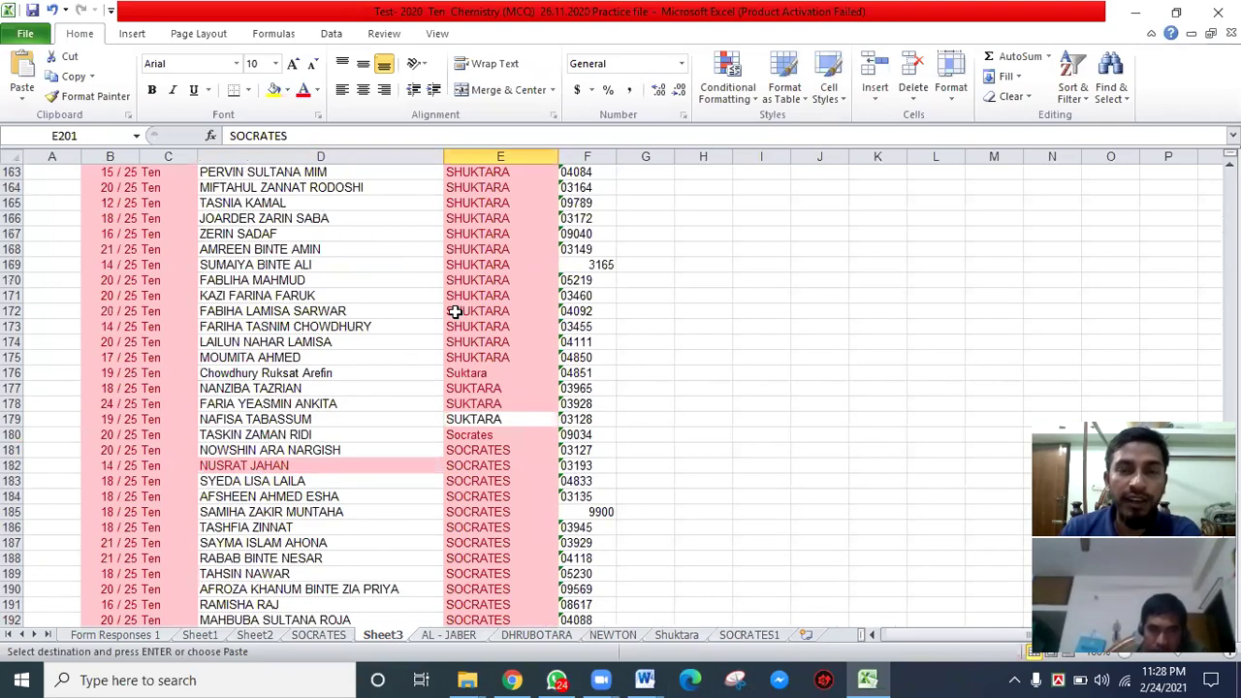
scroll(374, 283, up, 15)
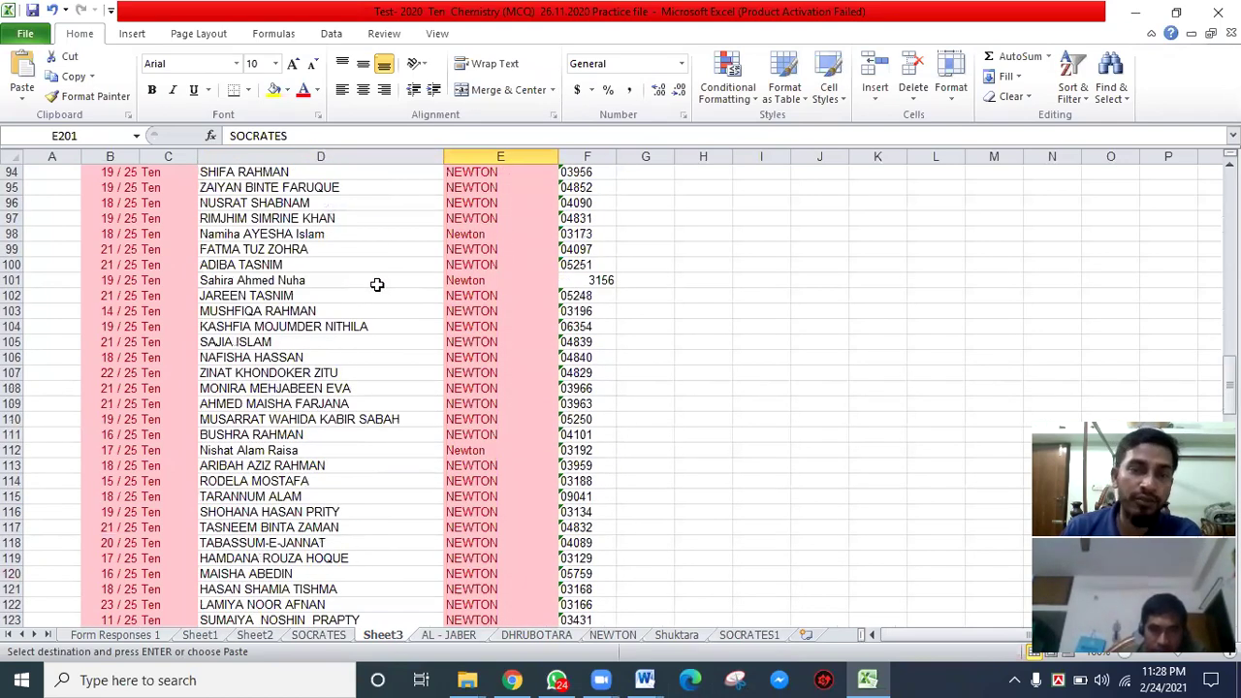
scroll(375, 291, up, 20)
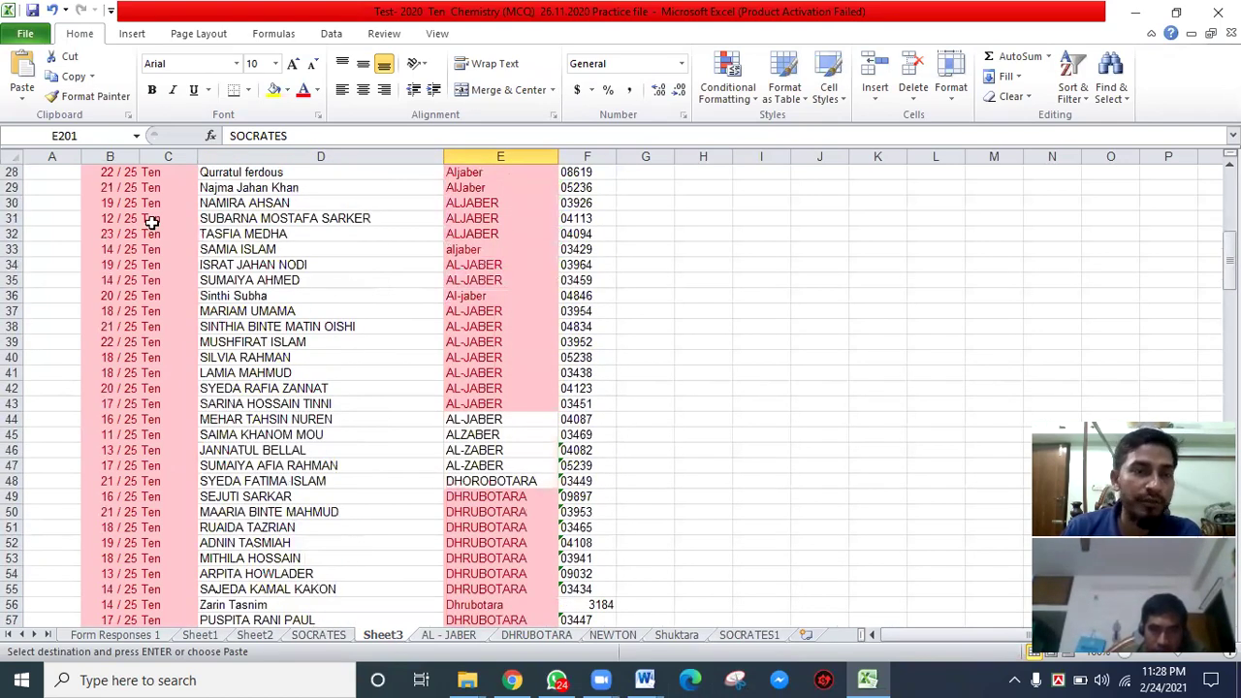
scroll(145, 221, up, 9)
drag(117, 218, 582, 605)
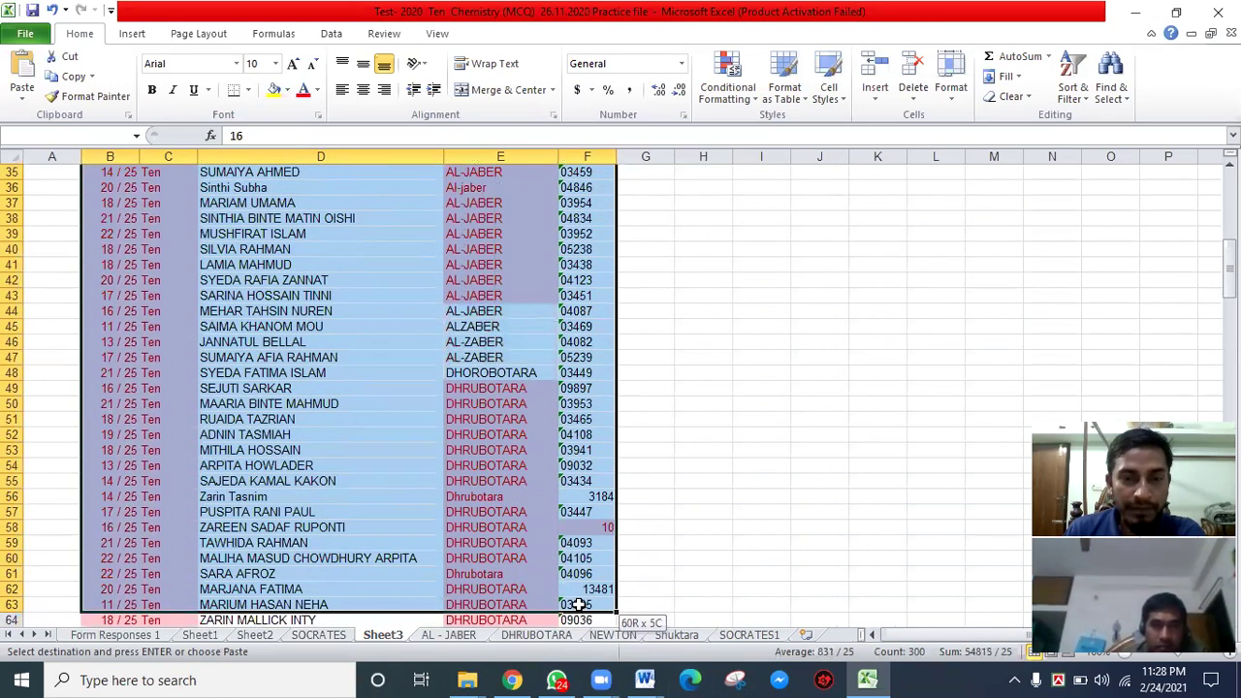
drag(582, 419, 582, 357)
scroll(568, 408, up, 11)
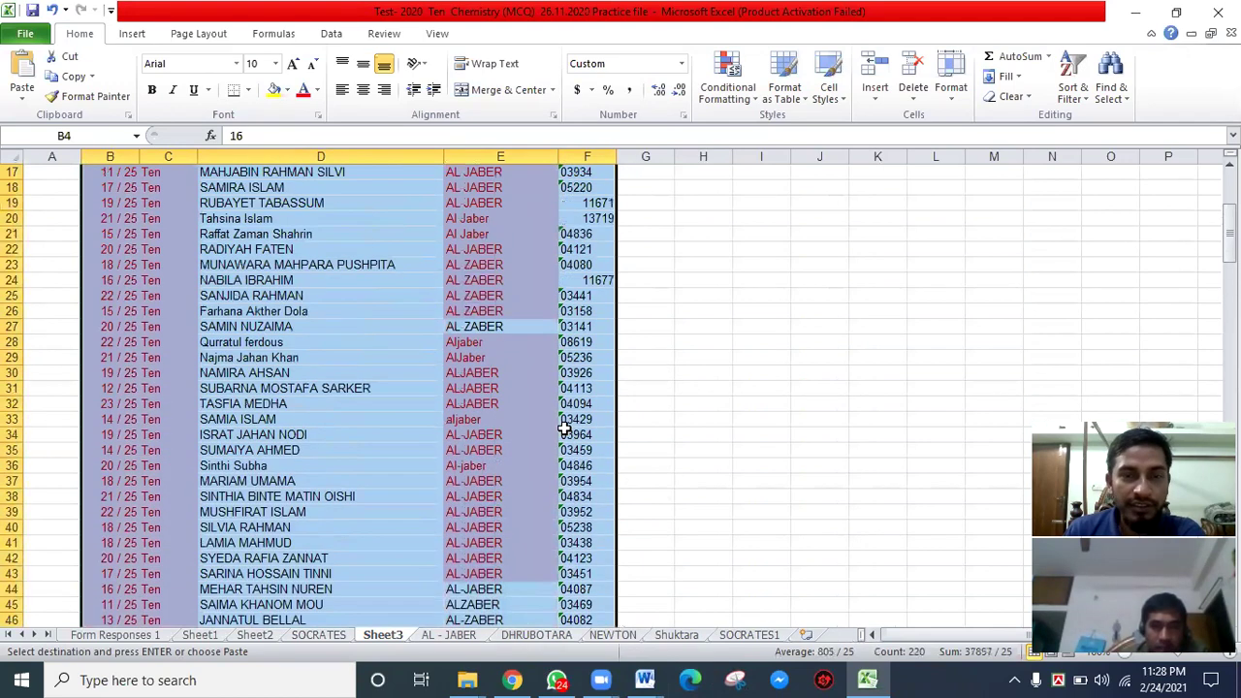
scroll(562, 423, down, 2)
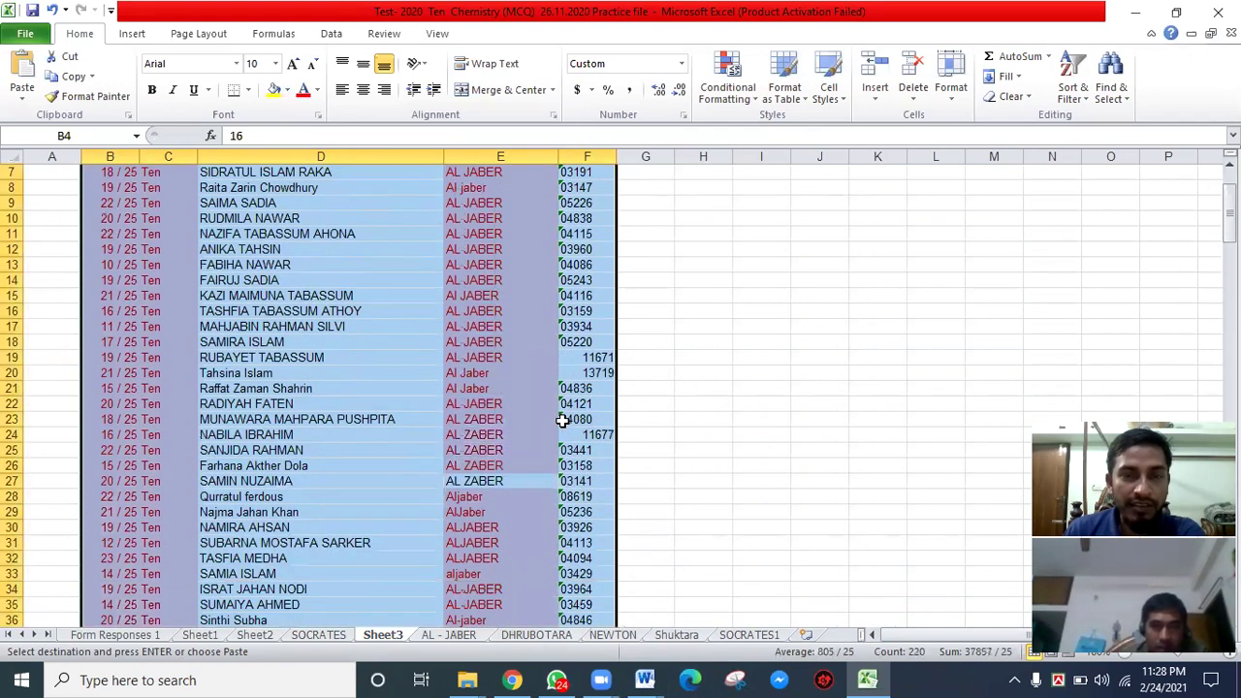
scroll(402, 305, down, 5)
right_click(402, 304)
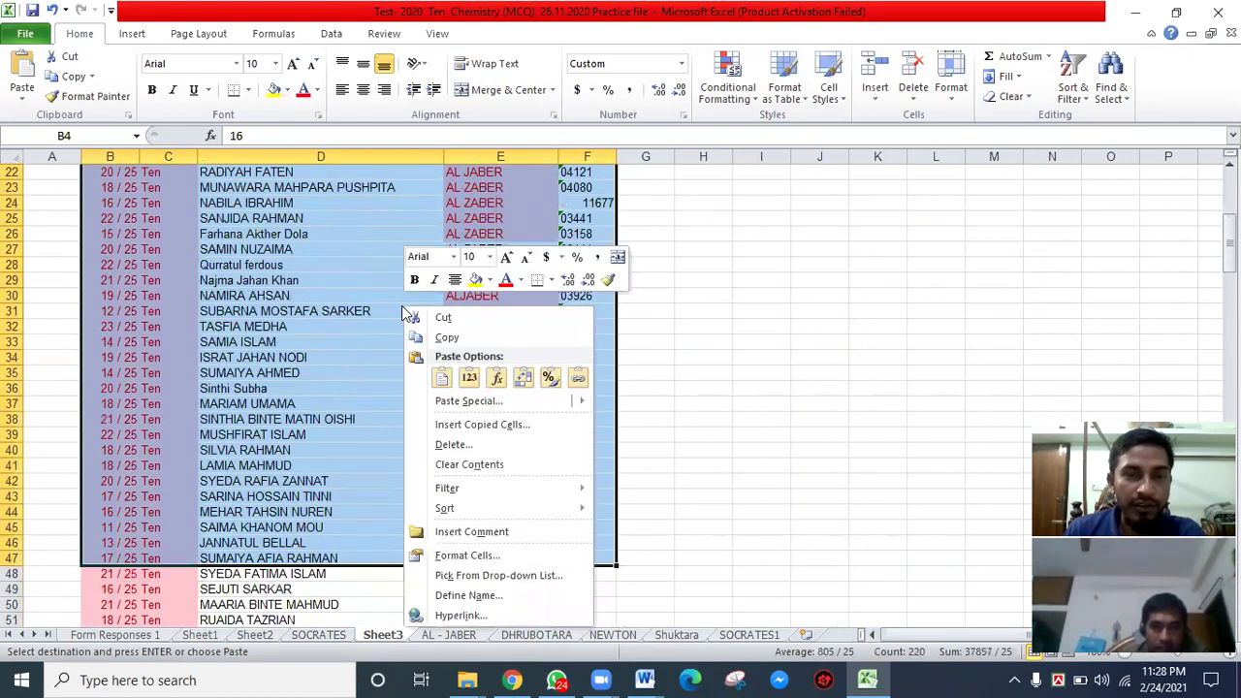
scroll(452, 320, up, 7)
click(452, 320)
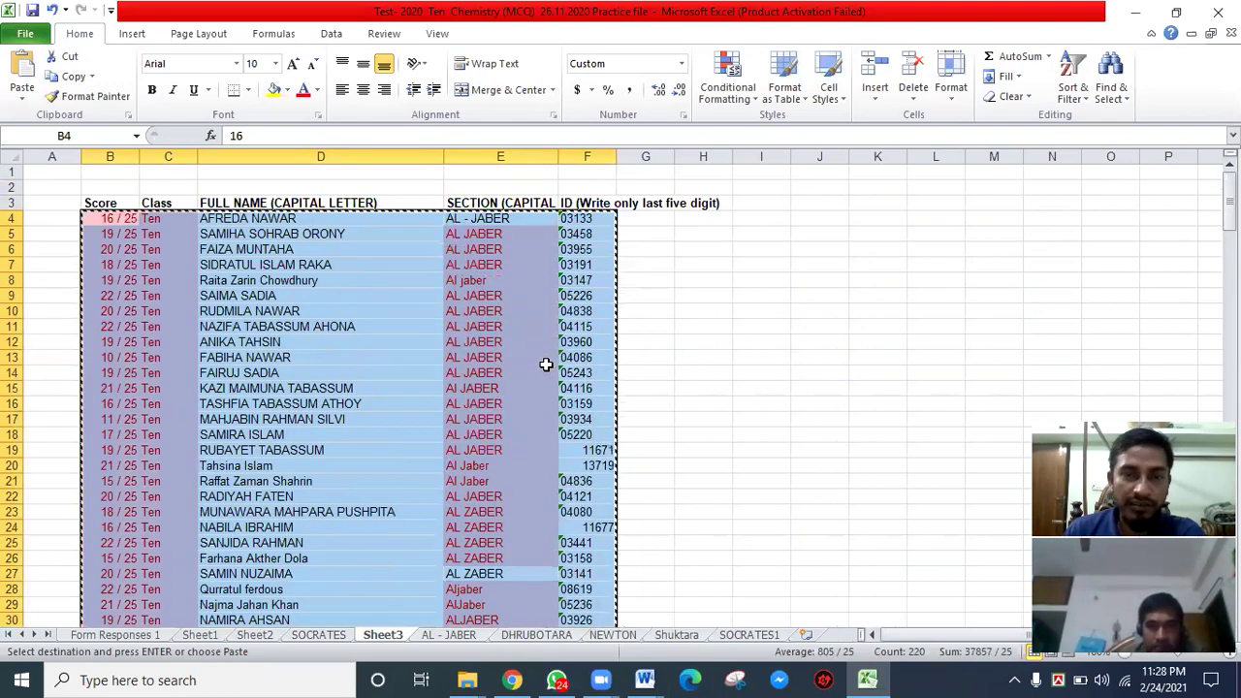
scroll(546, 364, down, 6)
scroll(546, 437, down, 5)
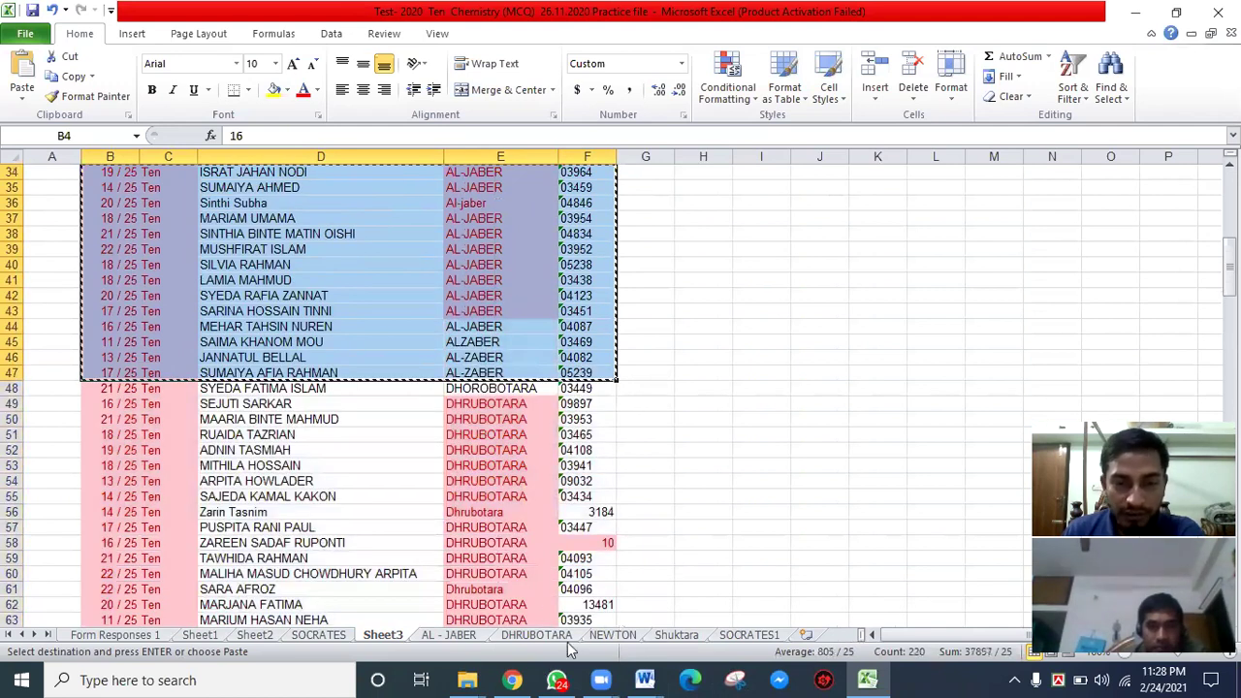
- Paste the cut AL-JABER records into the AL - JABER sheet starting at cell B5
click(452, 635)
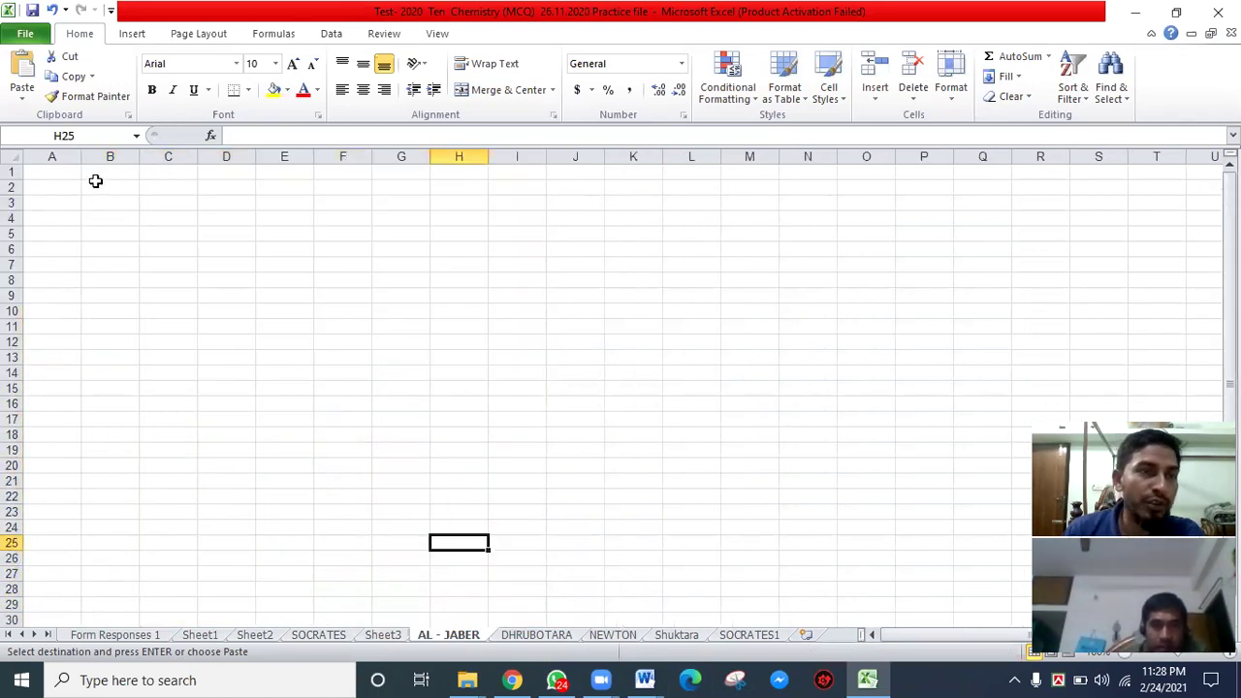
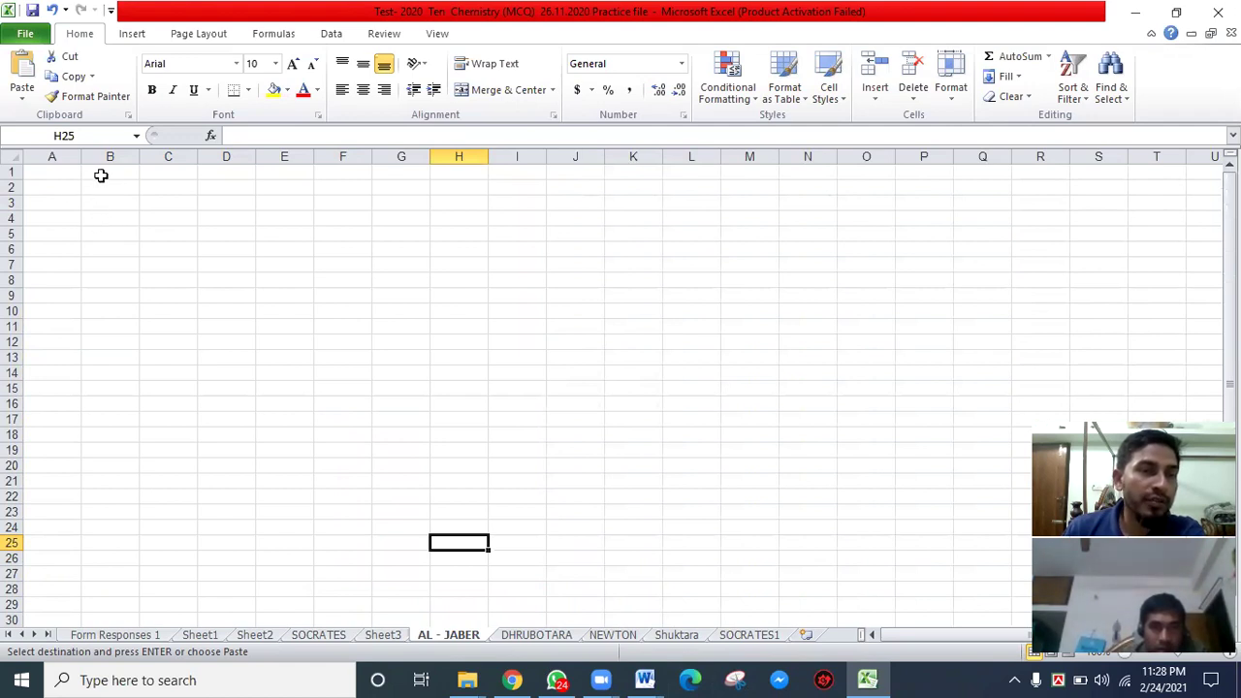
click(107, 234)
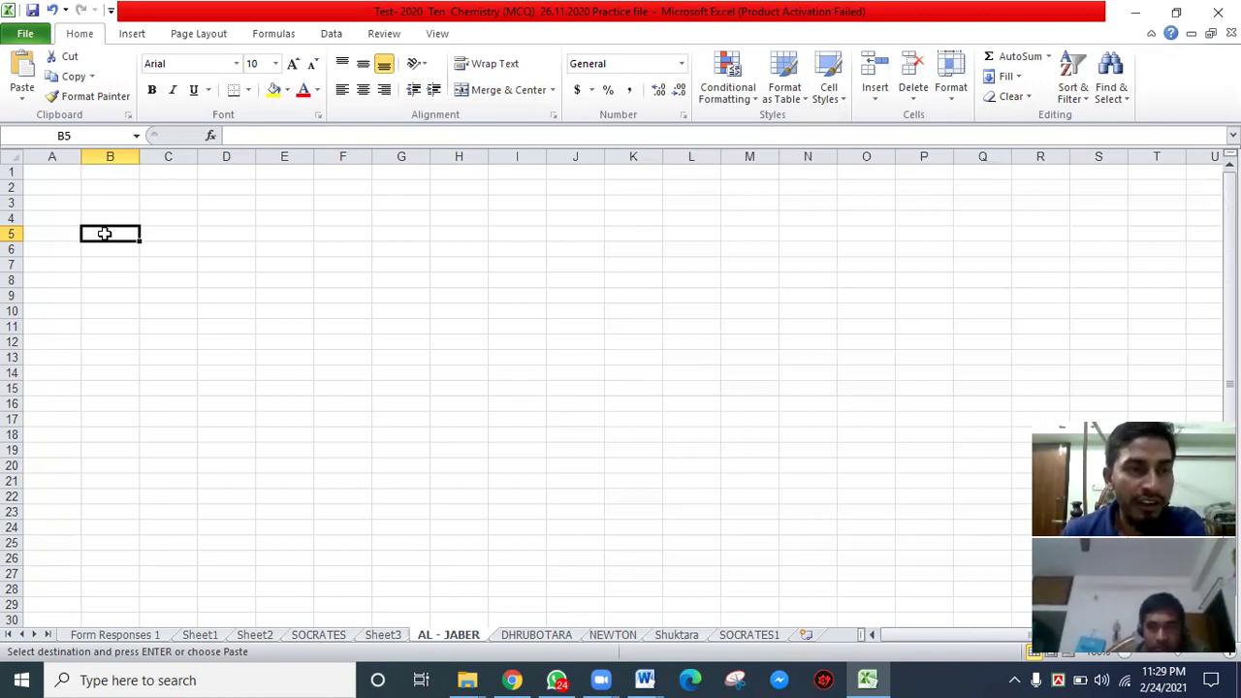
right_click(104, 234)
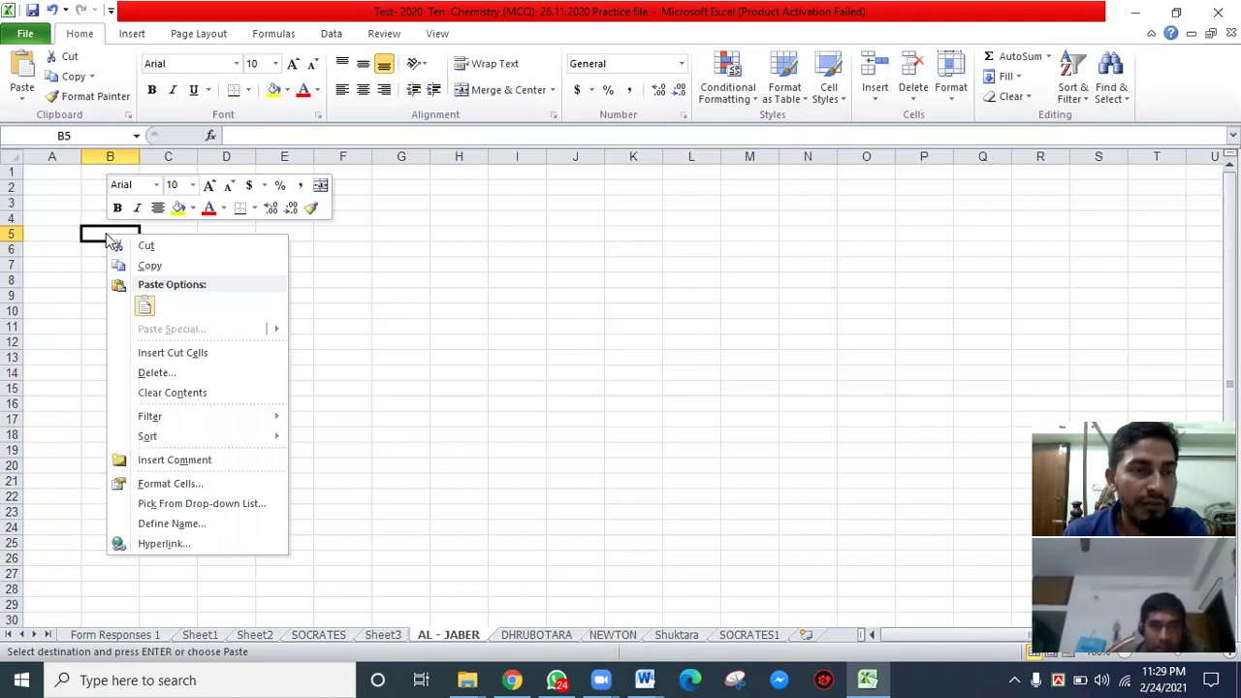
click(146, 309)
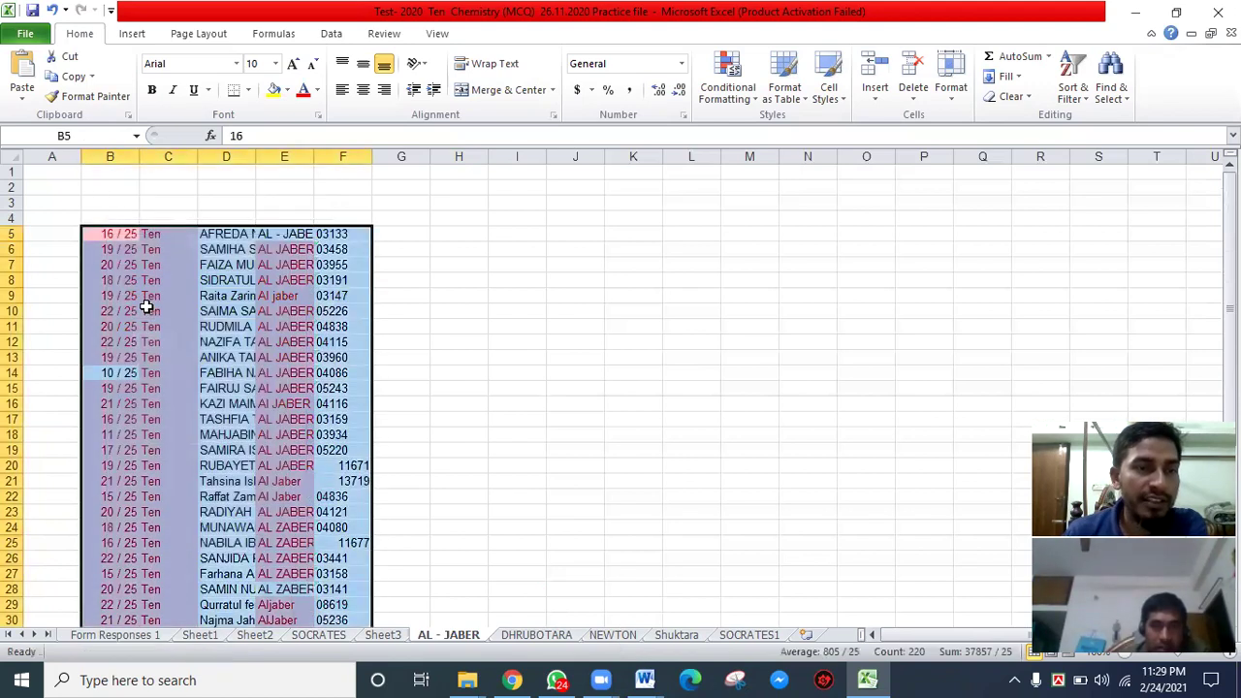
click(497, 313)
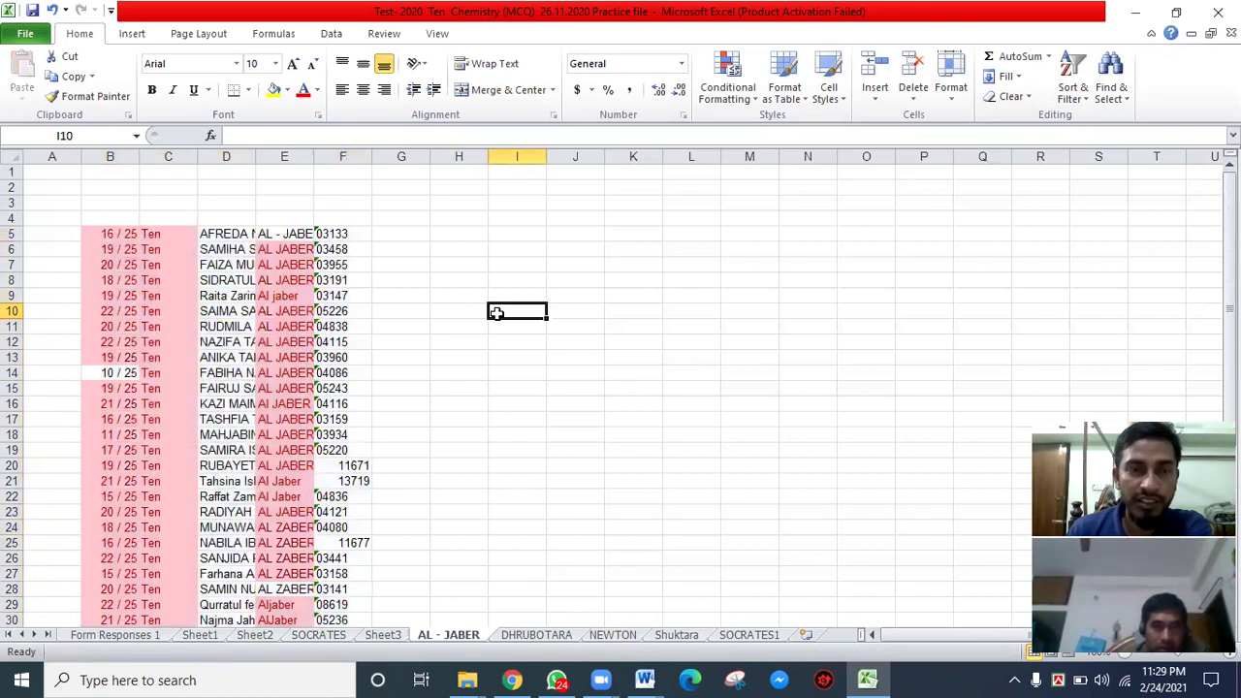
- Cut the DHRUBOTARA section records, including the DHOROBOTARA row, from range B48:F90 of Sheet3
click(382, 635)
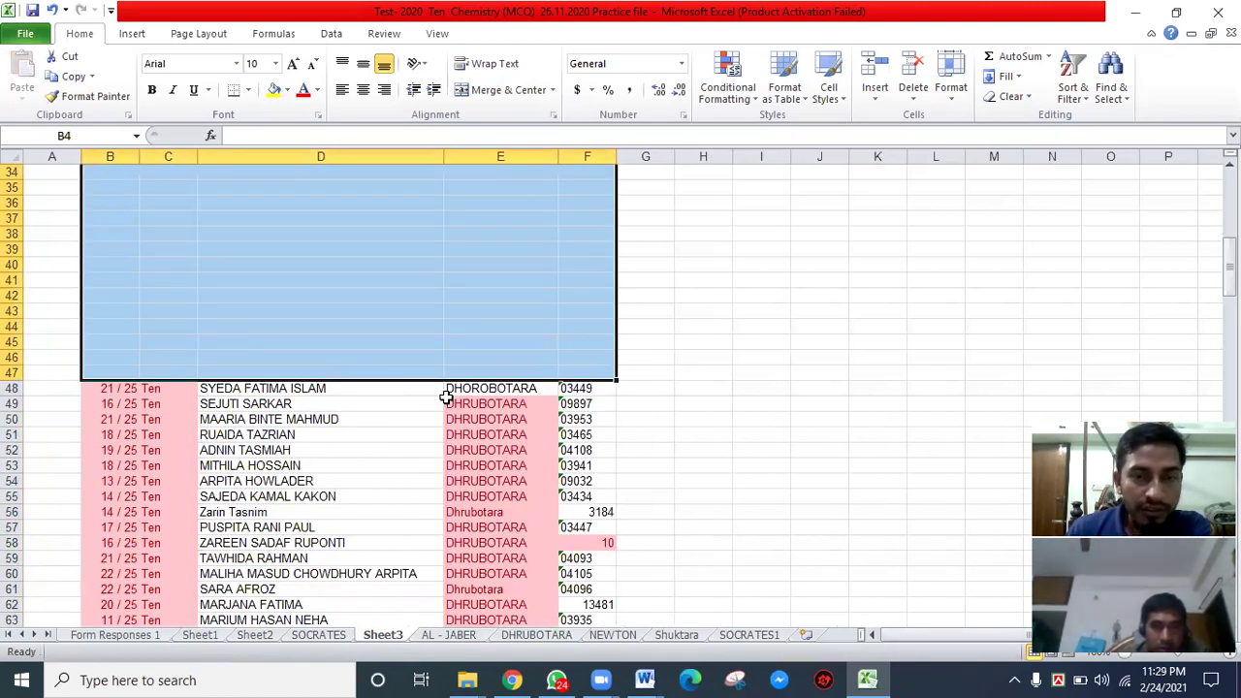
click(135, 388)
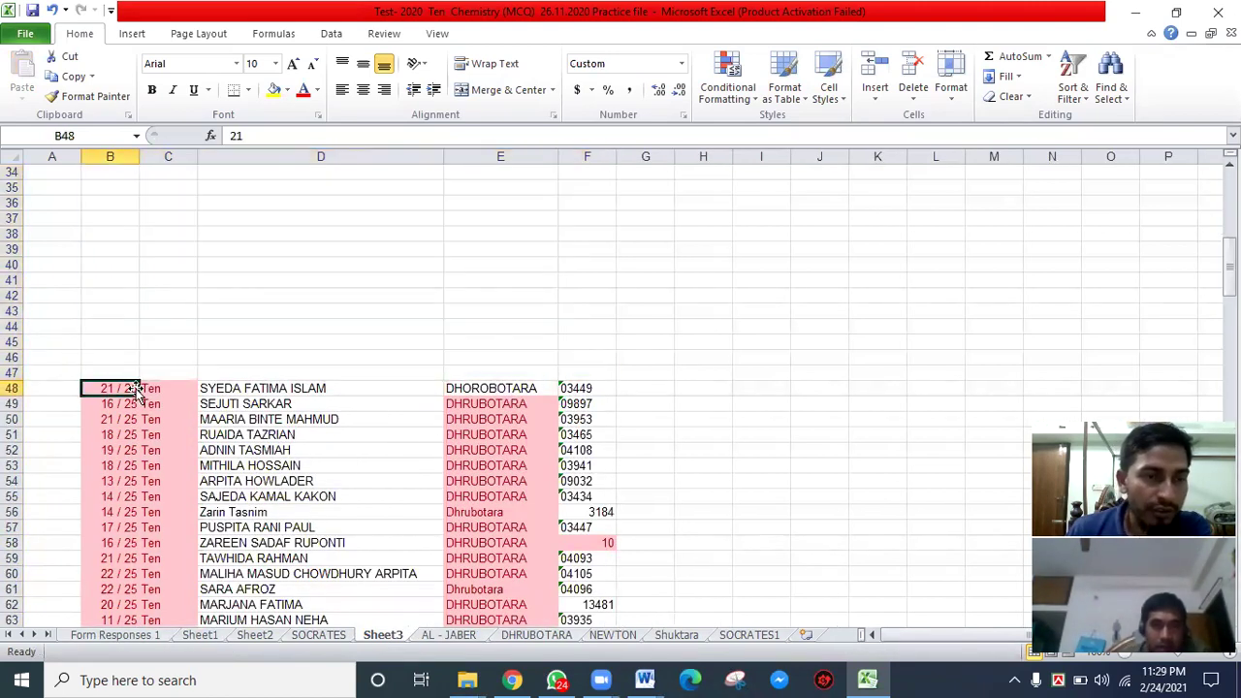
drag(136, 388, 588, 480)
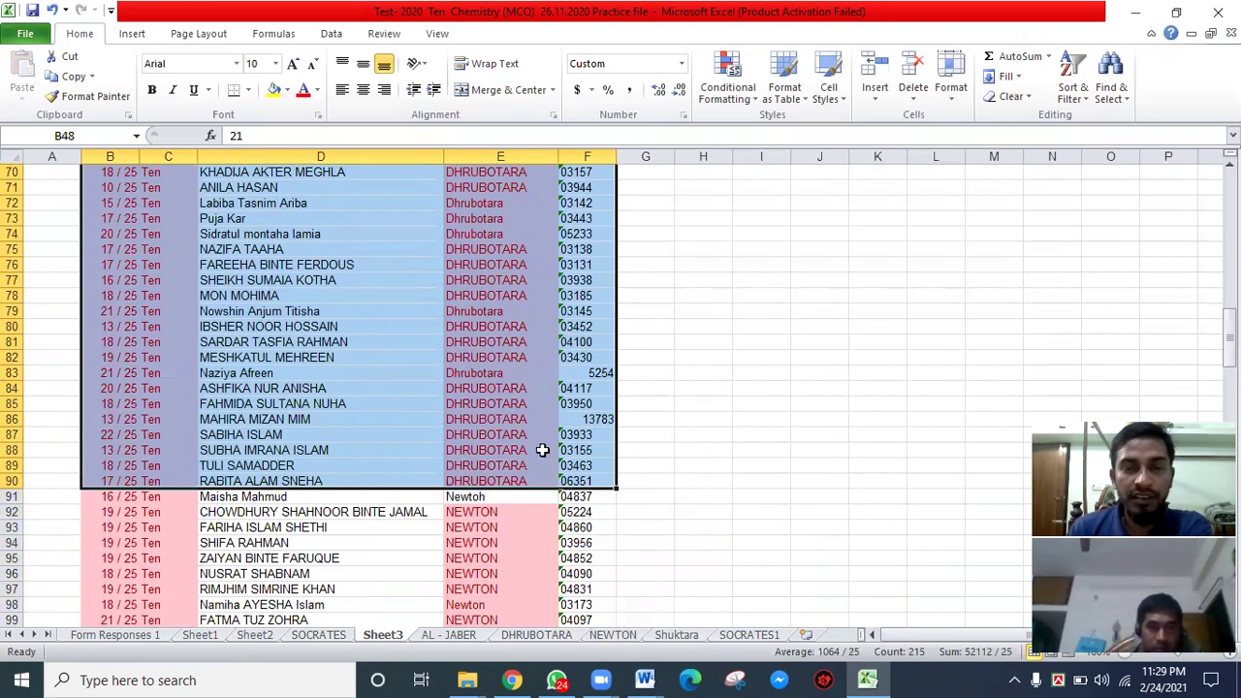
scroll(494, 403, up, 5)
right_click(389, 342)
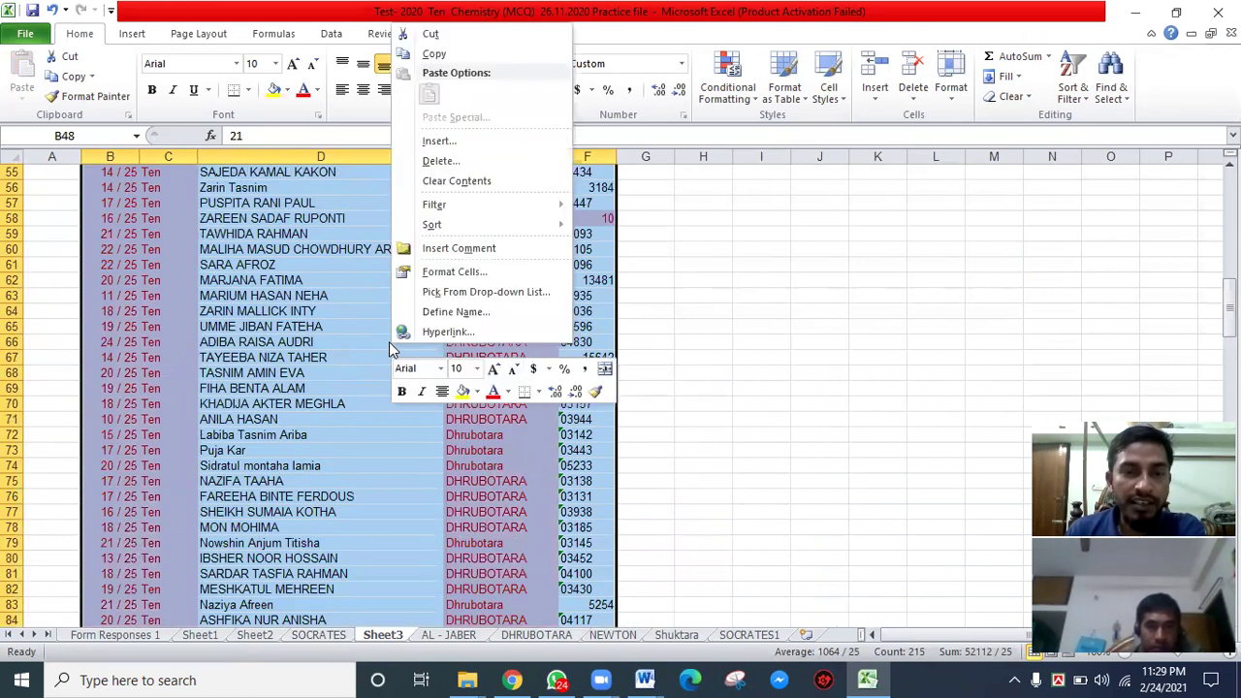
click(434, 35)
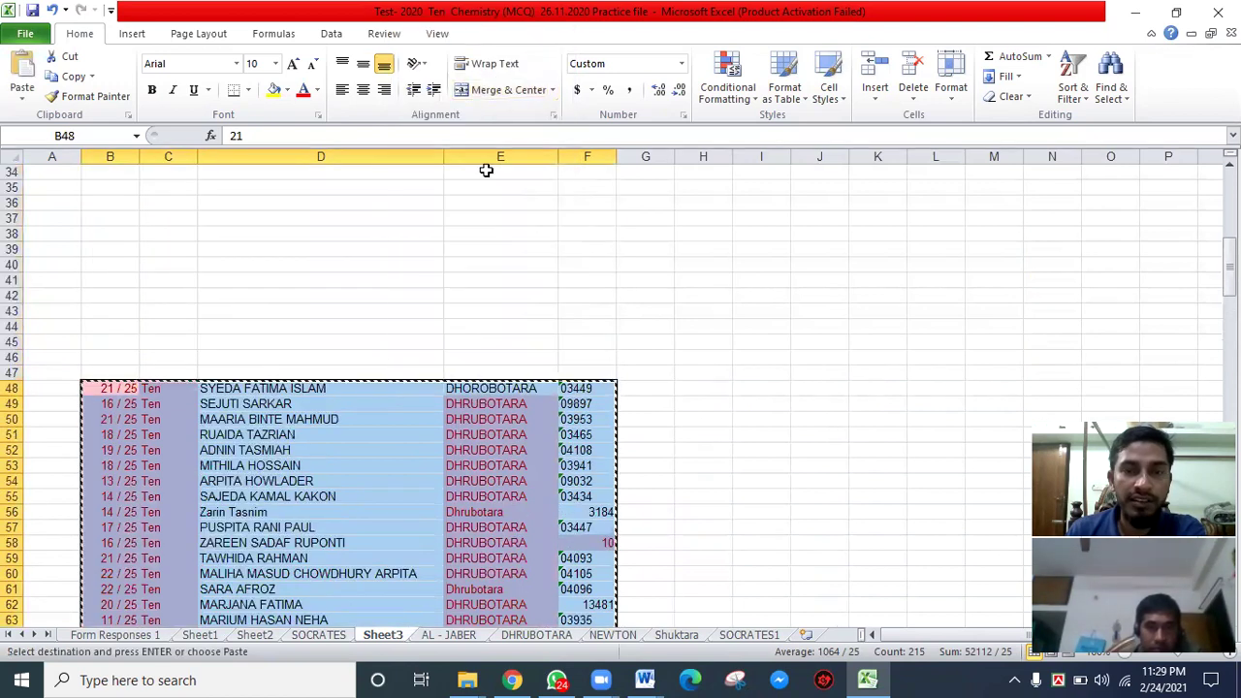
- Paste the cut records into the DHRUBOTARA sheet starting at cell B5 and dismiss the clipboard warning
click(514, 639)
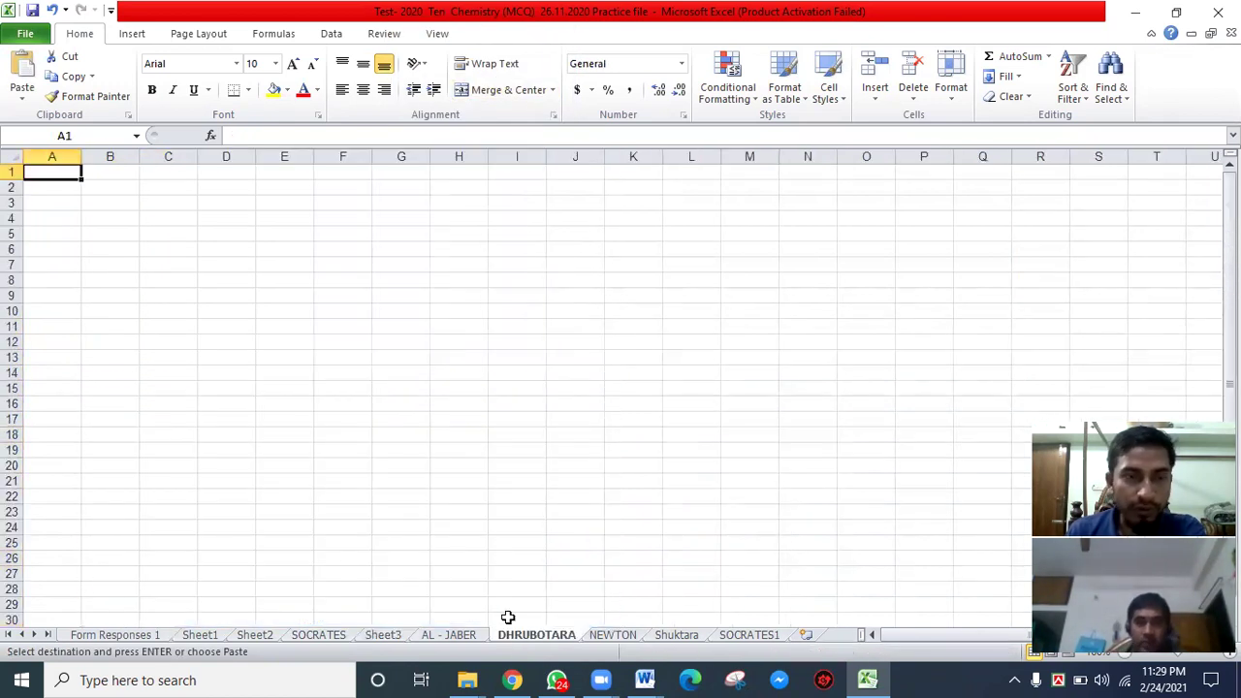
click(107, 235)
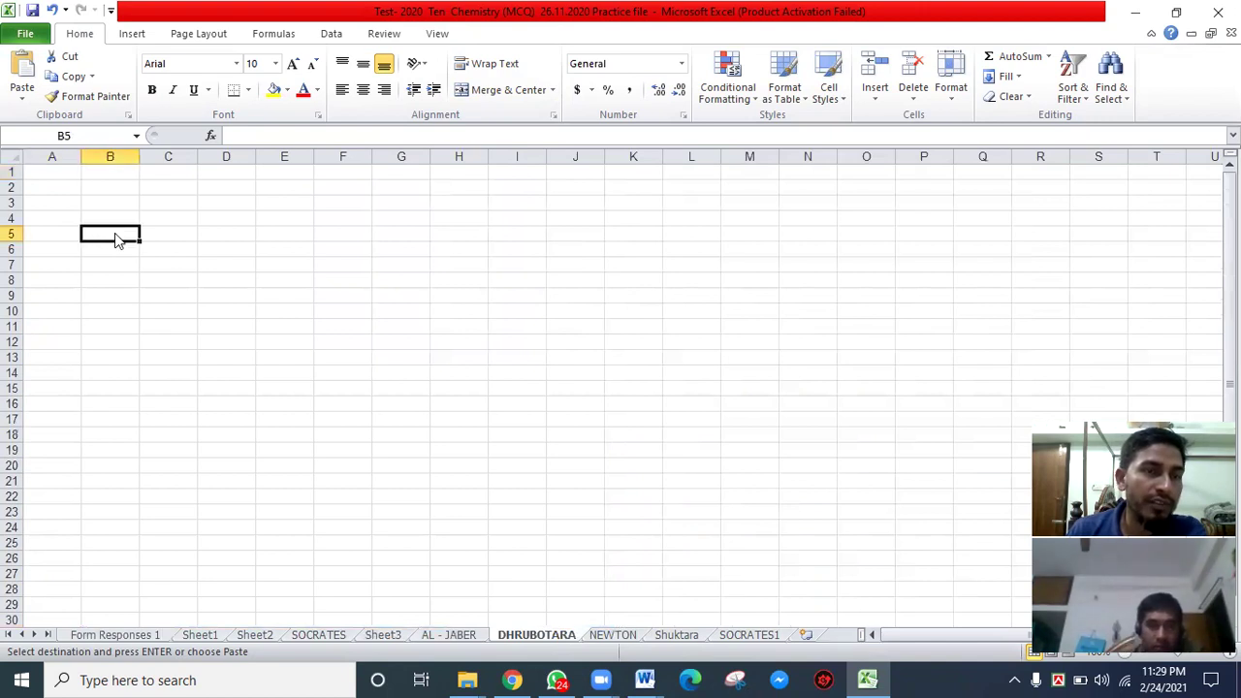
right_click(115, 240)
click(154, 308)
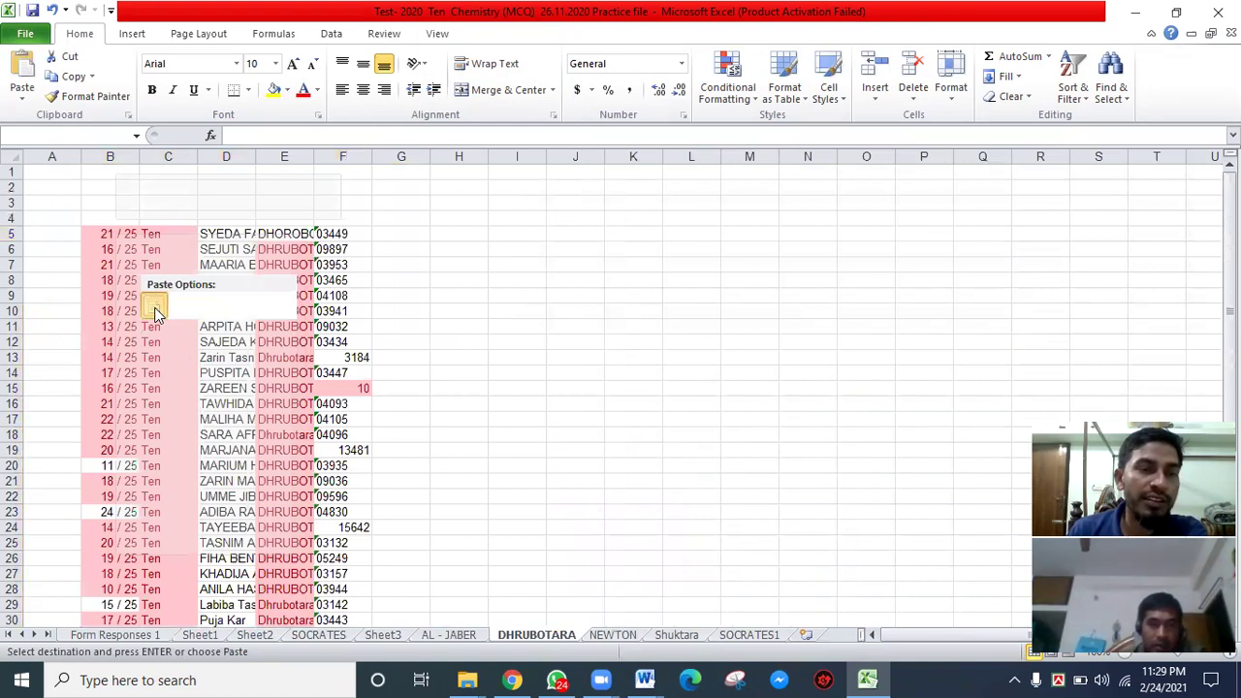
click(154, 310)
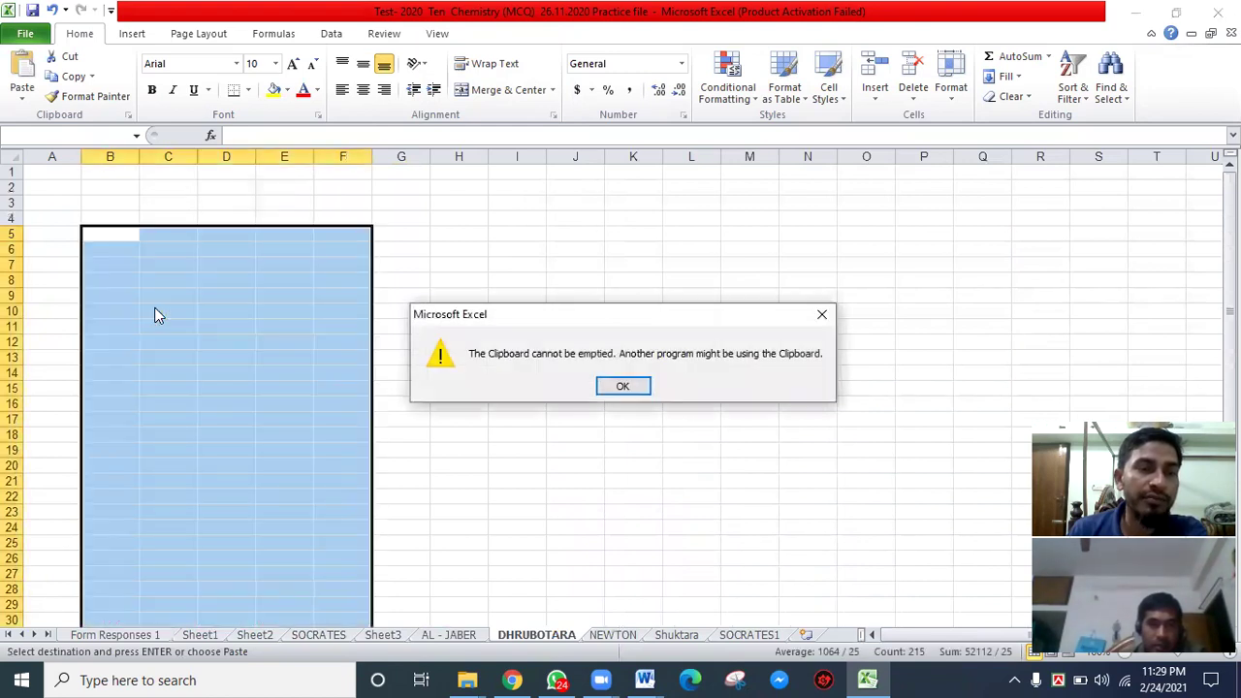
click(823, 316)
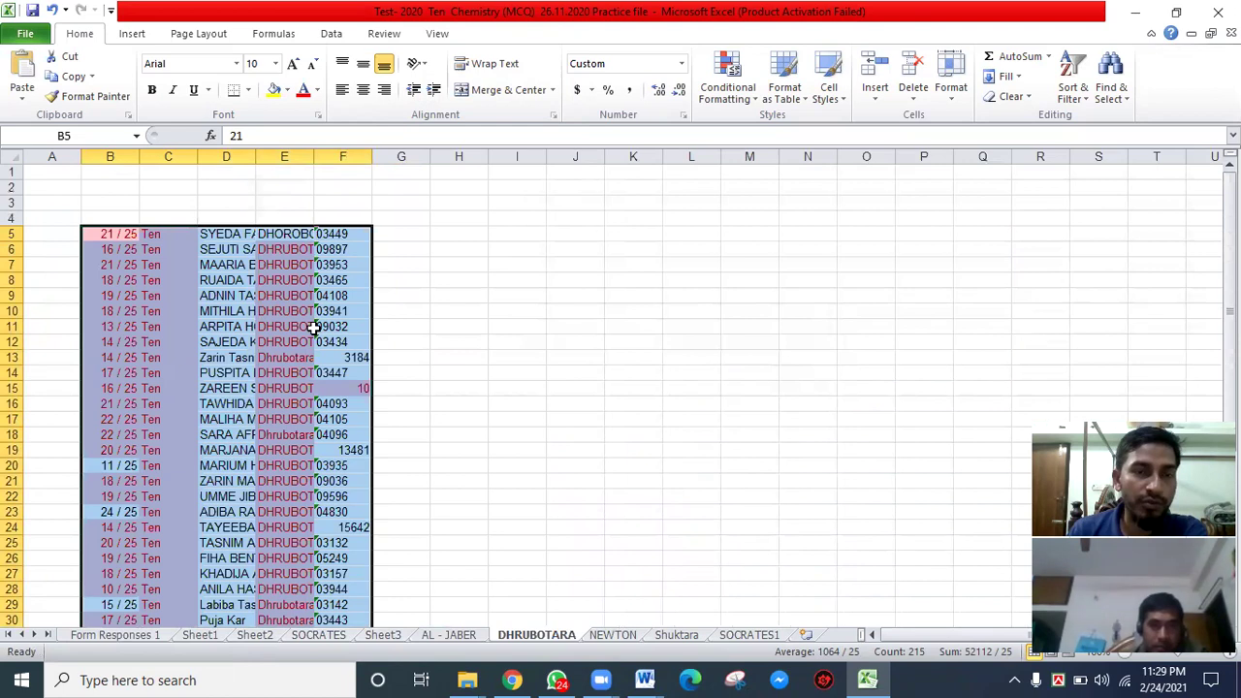
- Cut the NEWTON section records, including the Newtoh row, from range B91:F134 of Sheet3
click(382, 635)
scroll(373, 505, down, 16)
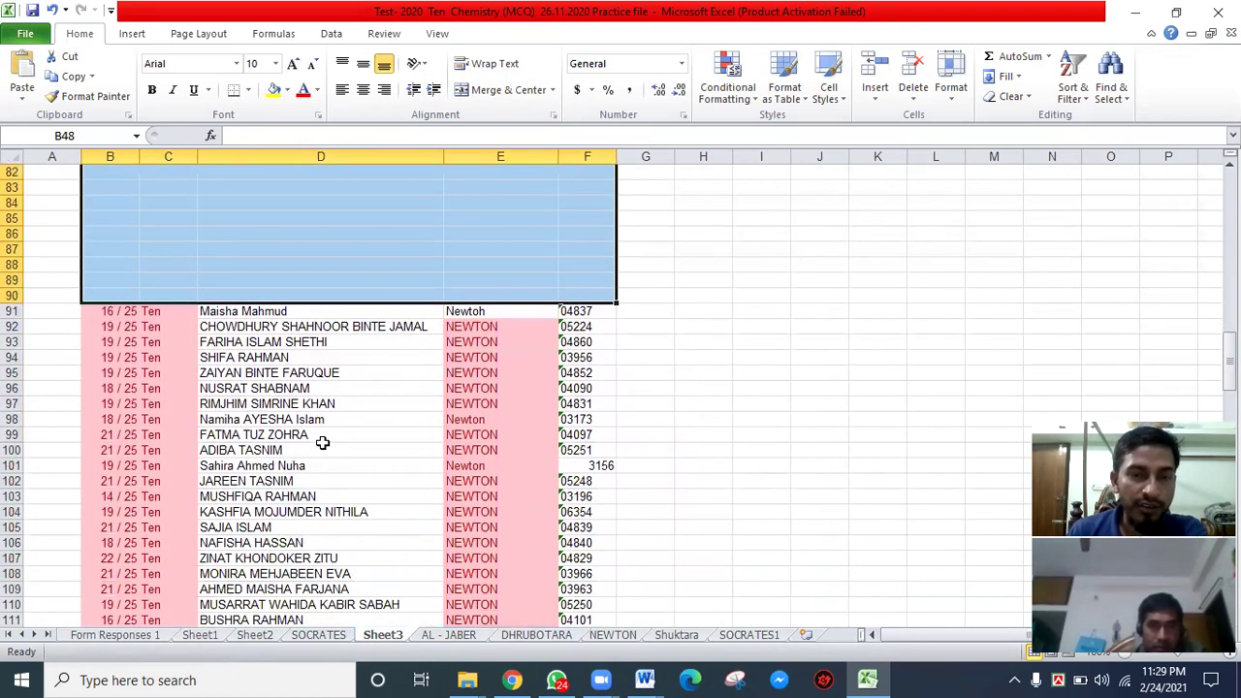
click(142, 311)
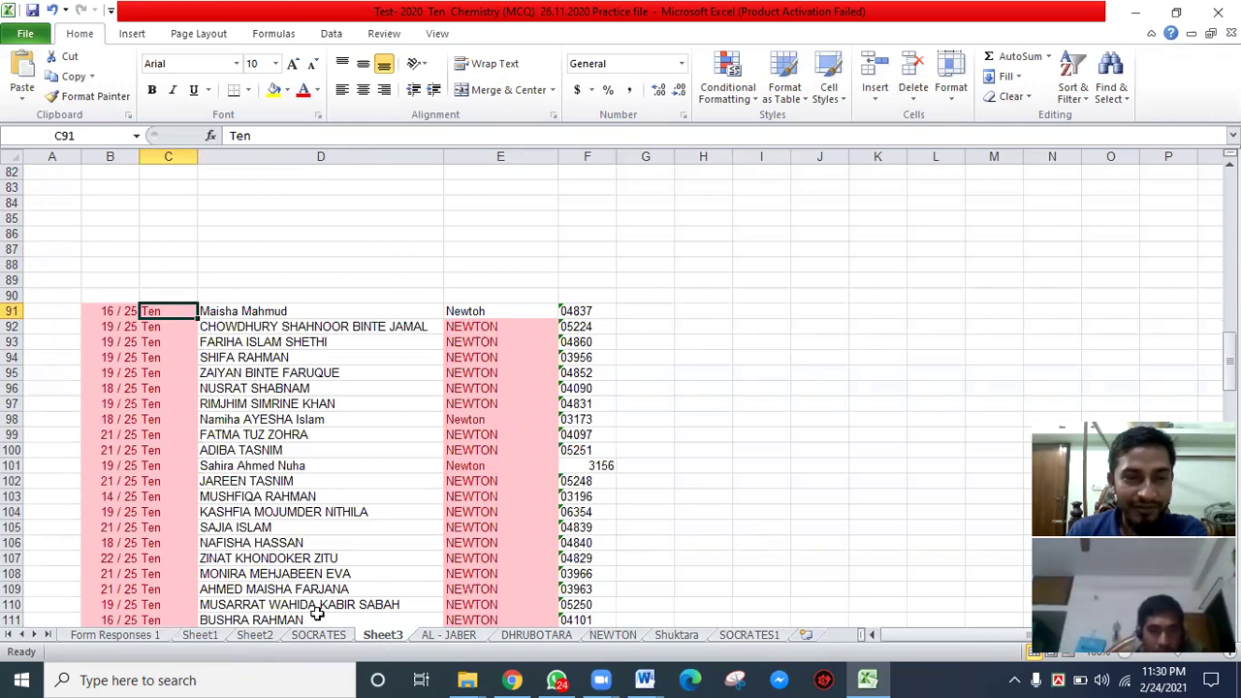
drag(104, 311, 585, 543)
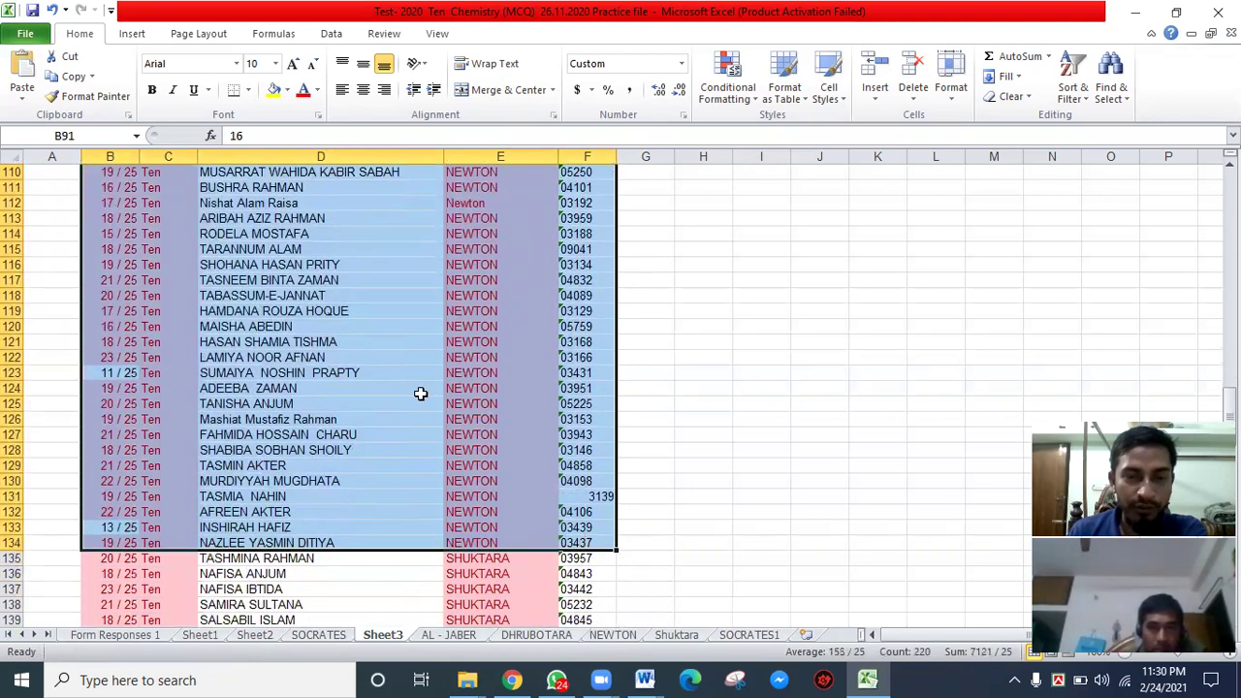
right_click(461, 366)
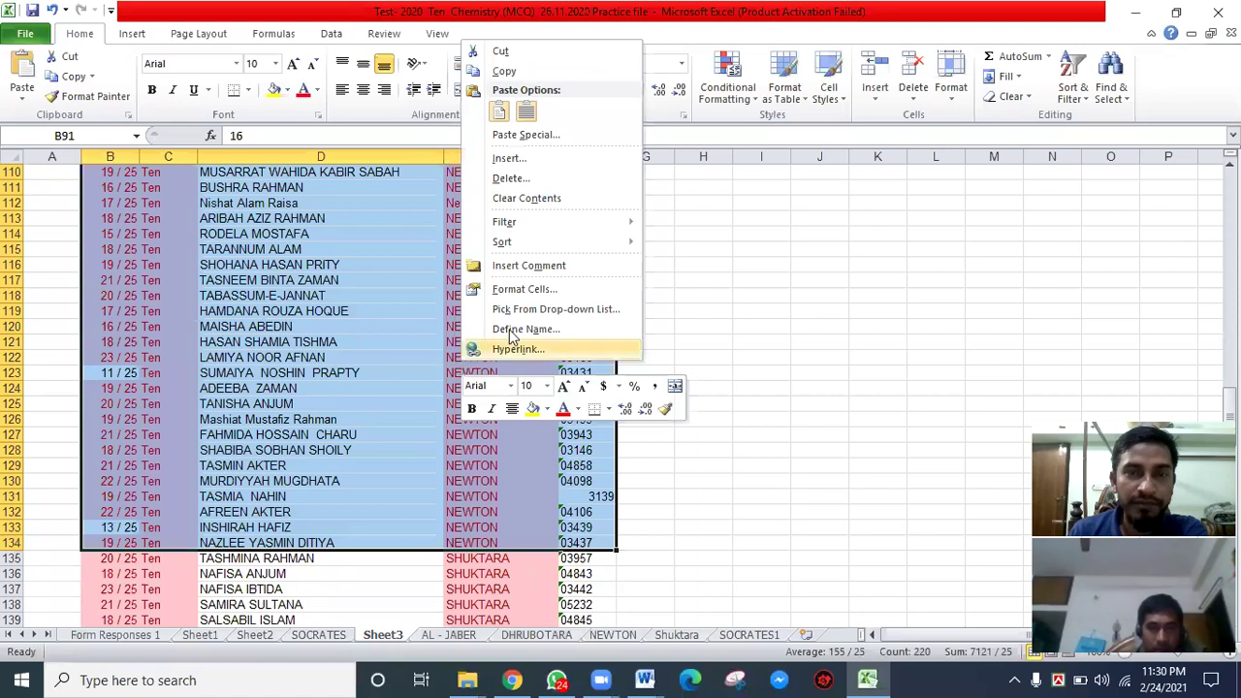
click(501, 53)
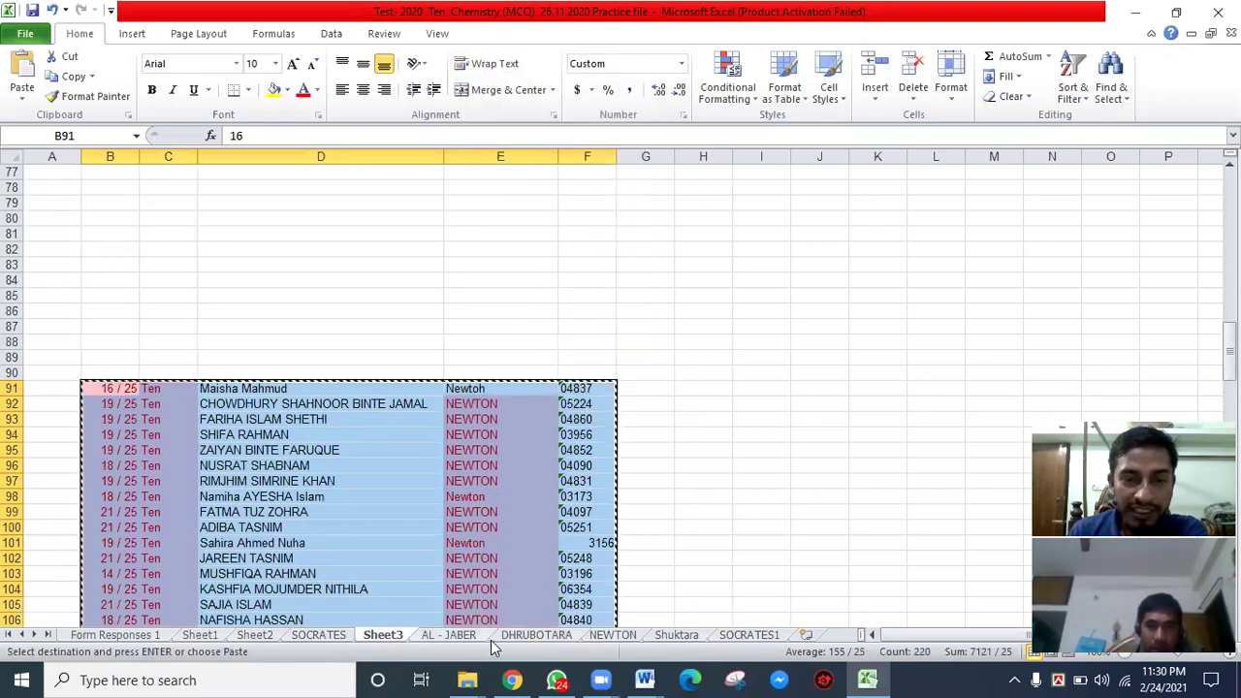
- Paste the cut NEWTON records into the NEWTON sheet starting at cell B5
click(615, 637)
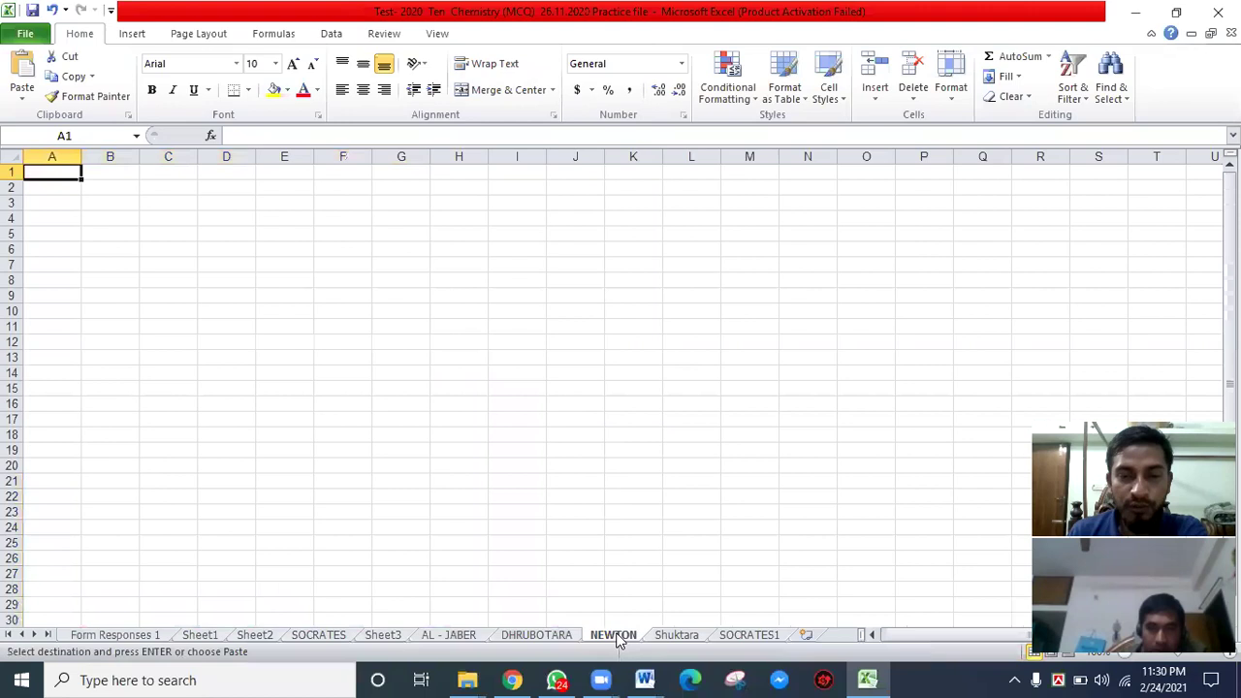
click(114, 219)
click(112, 237)
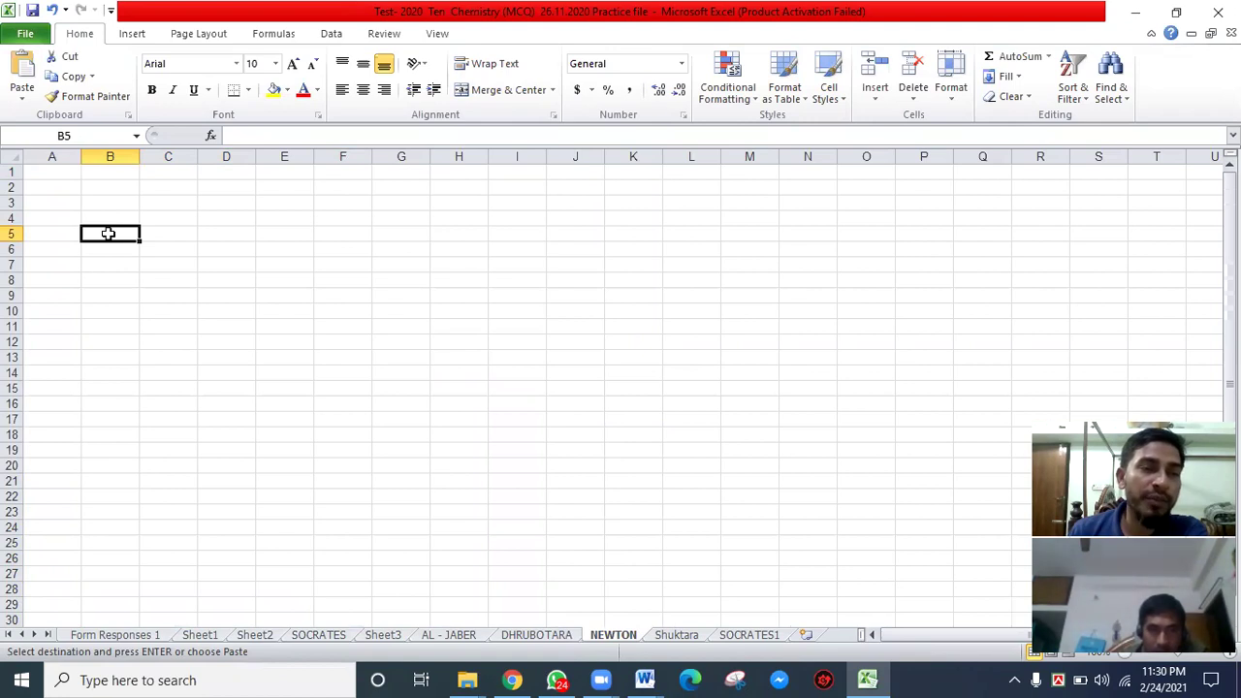
right_click(108, 234)
click(145, 308)
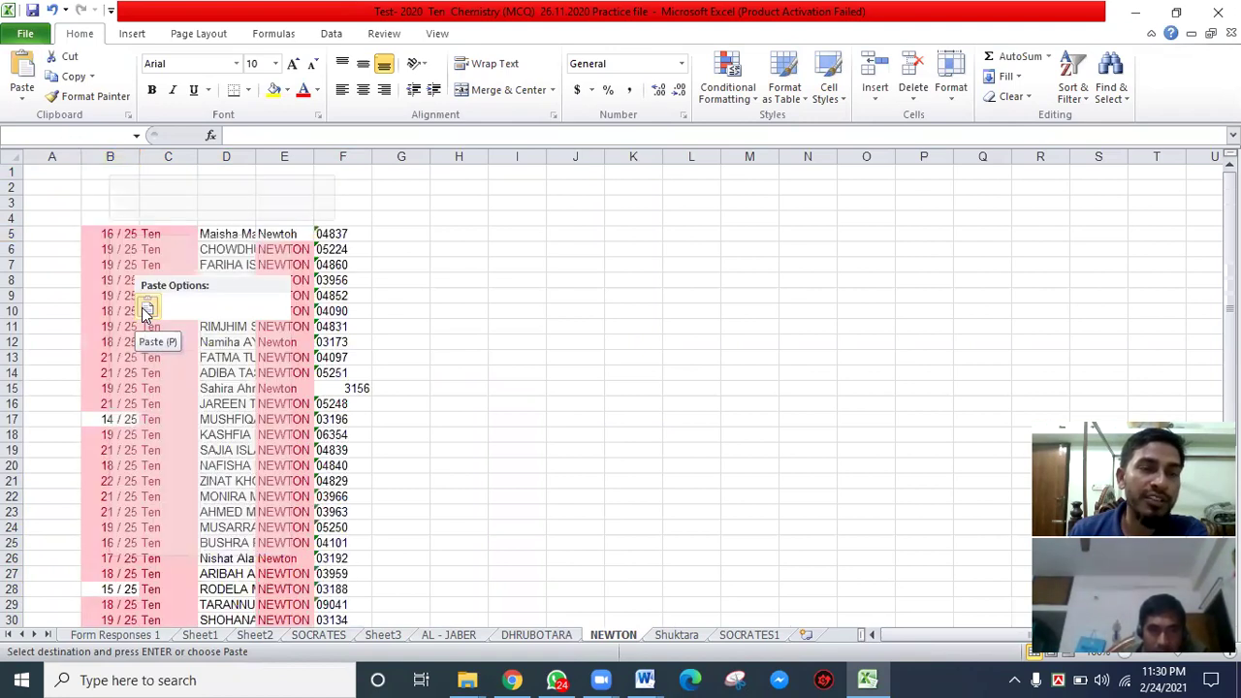
click(146, 309)
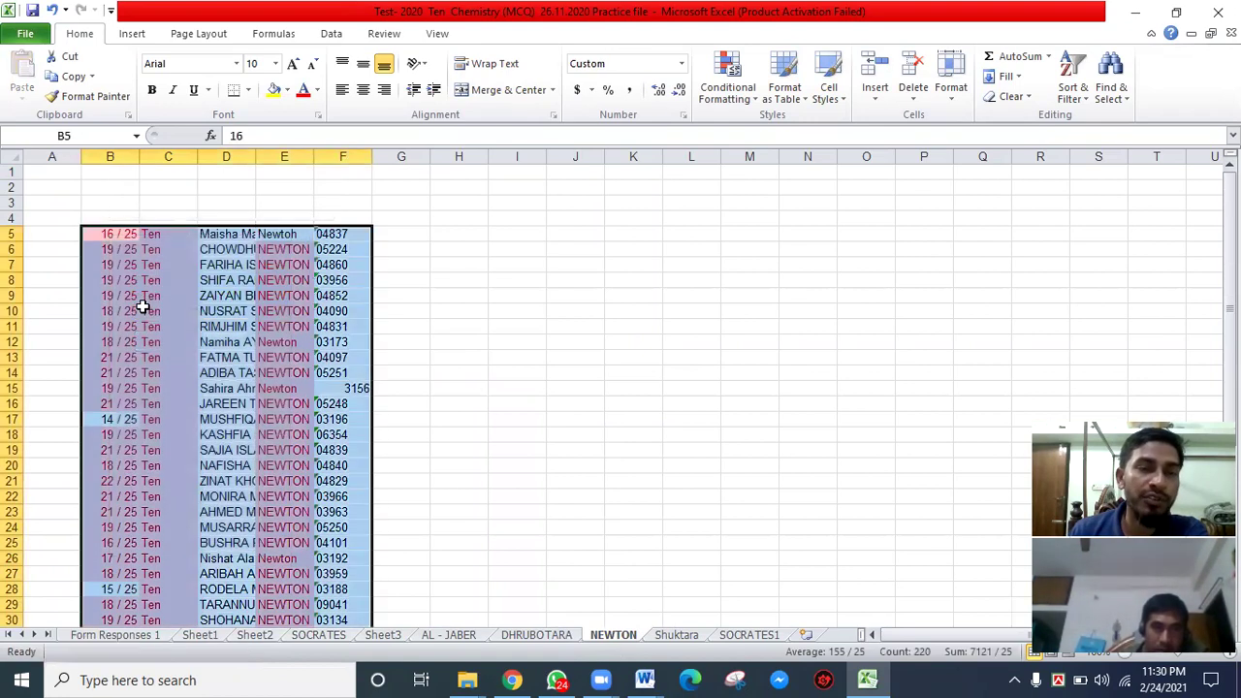
- Cut the SHUKTARA section records, including the Suktara spelling variants, from range B135:F179 of Sheet3
click(383, 636)
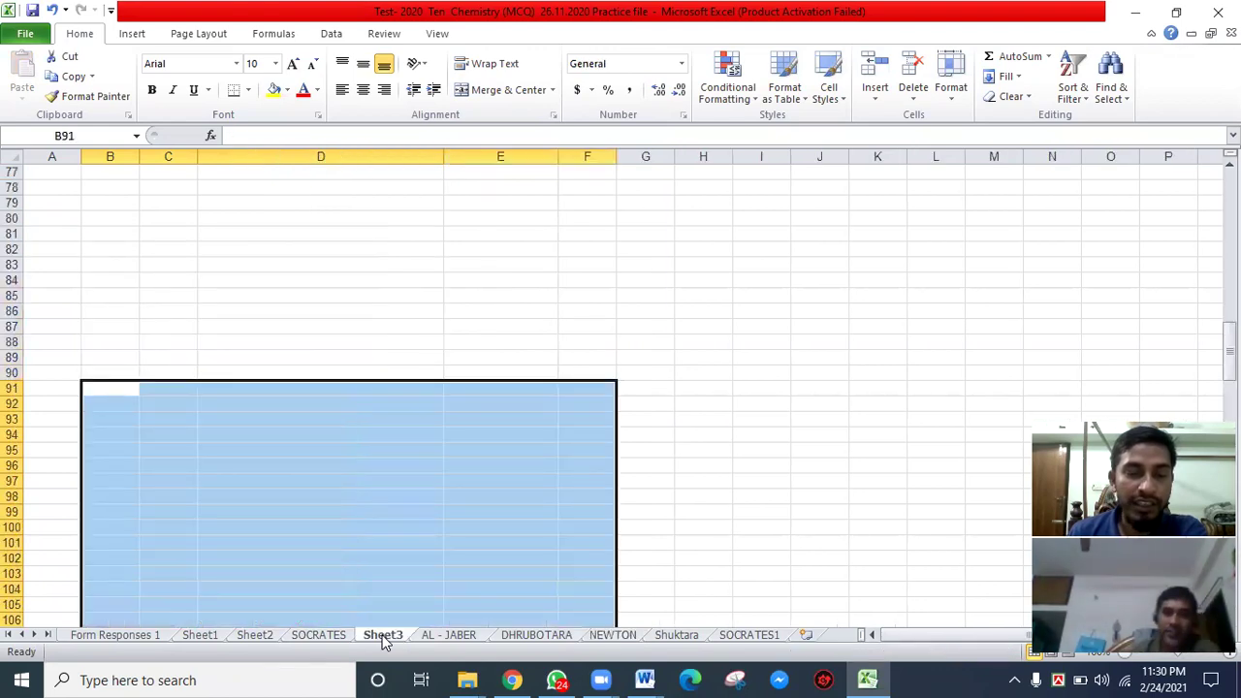
scroll(380, 506, down, 20)
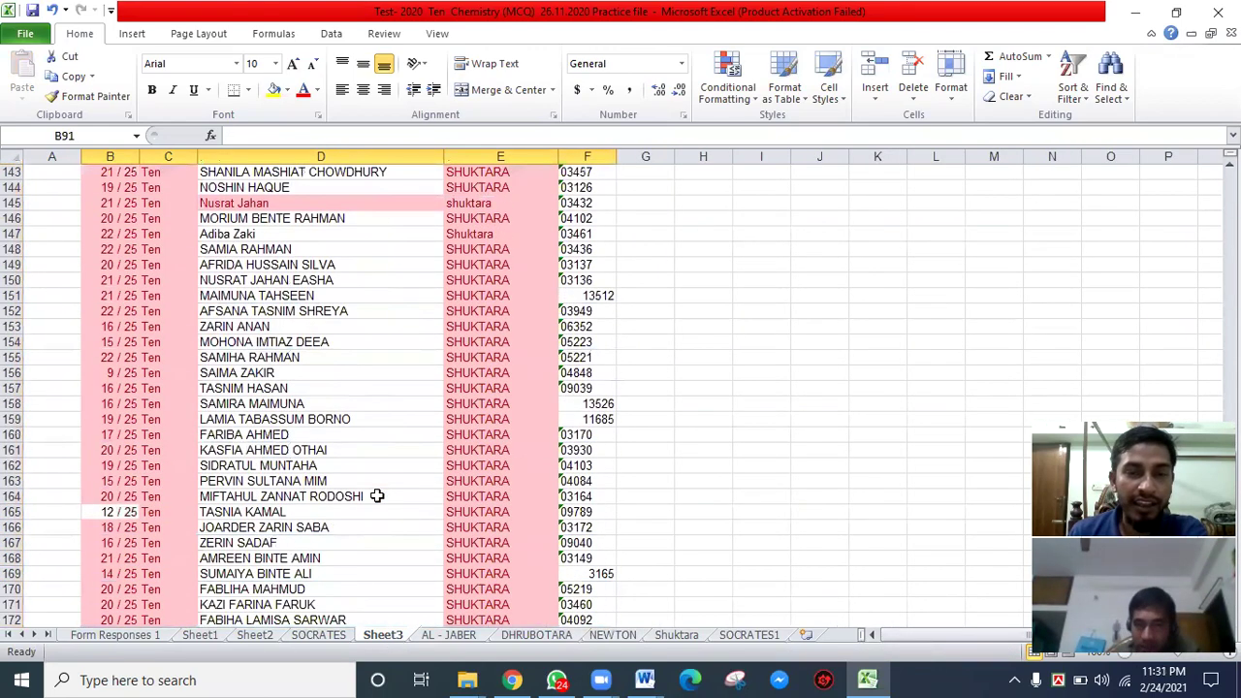
scroll(378, 495, up, 14)
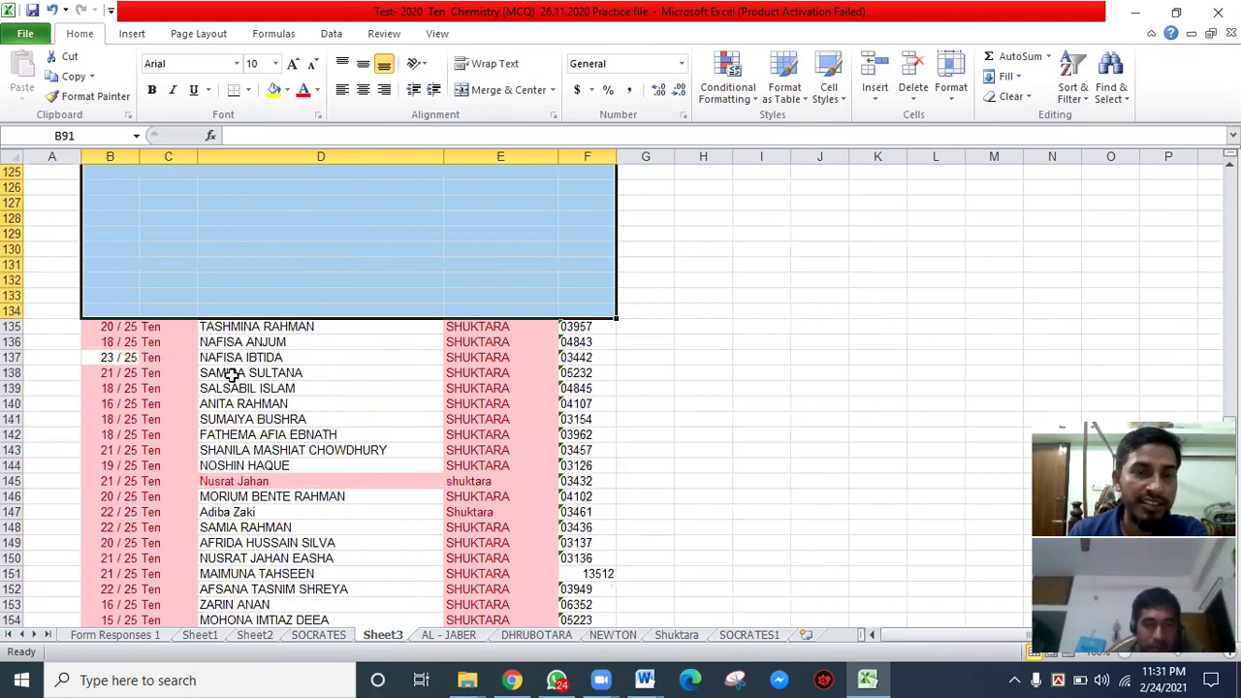
click(114, 326)
drag(115, 326, 582, 592)
scroll(504, 543, down, 4)
scroll(450, 498, up, 3)
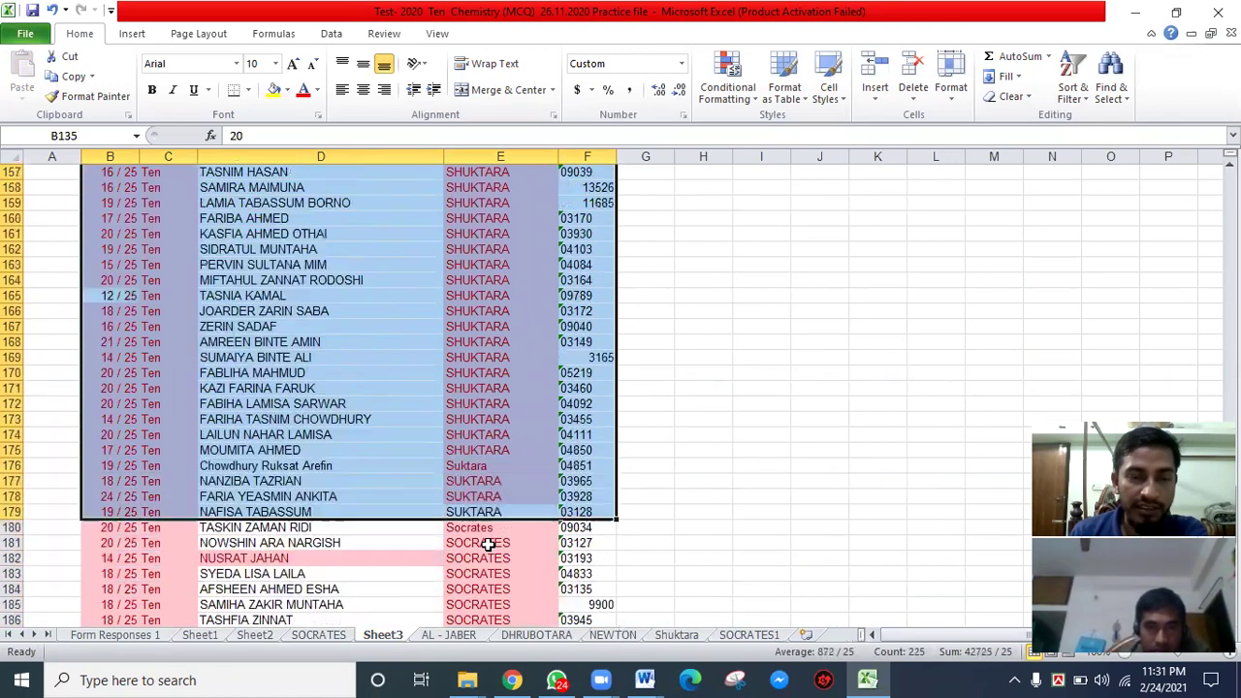
scroll(367, 438, up, 6)
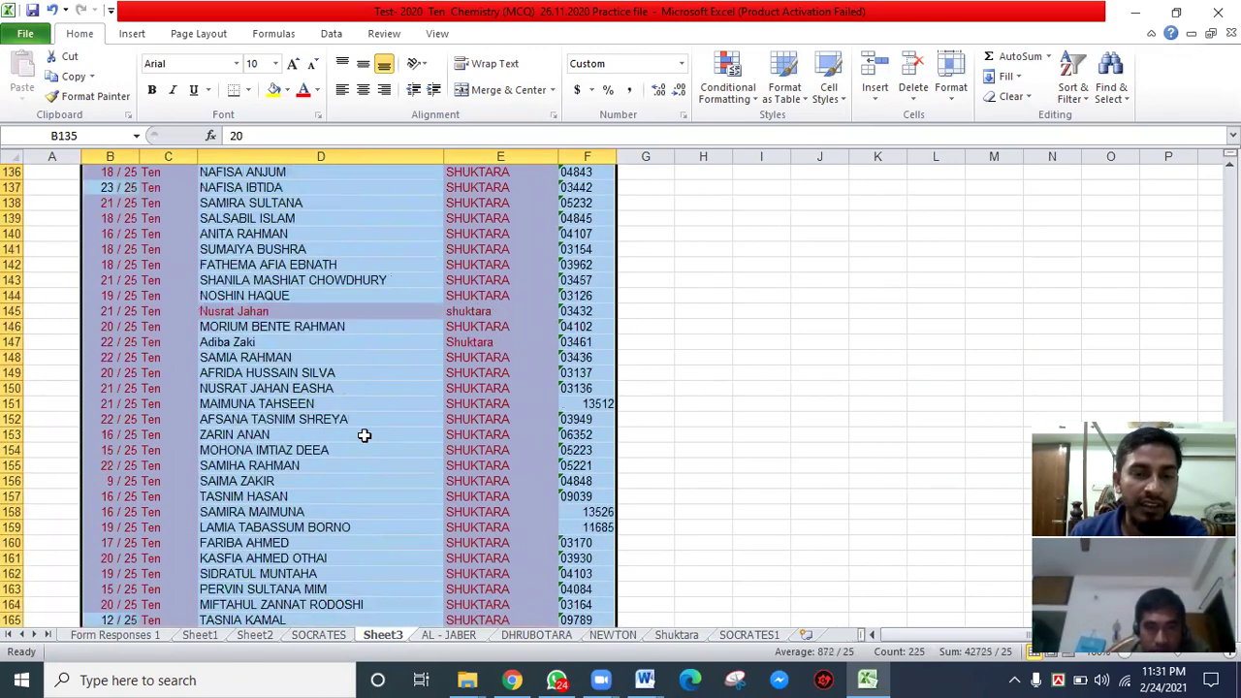
right_click(342, 311)
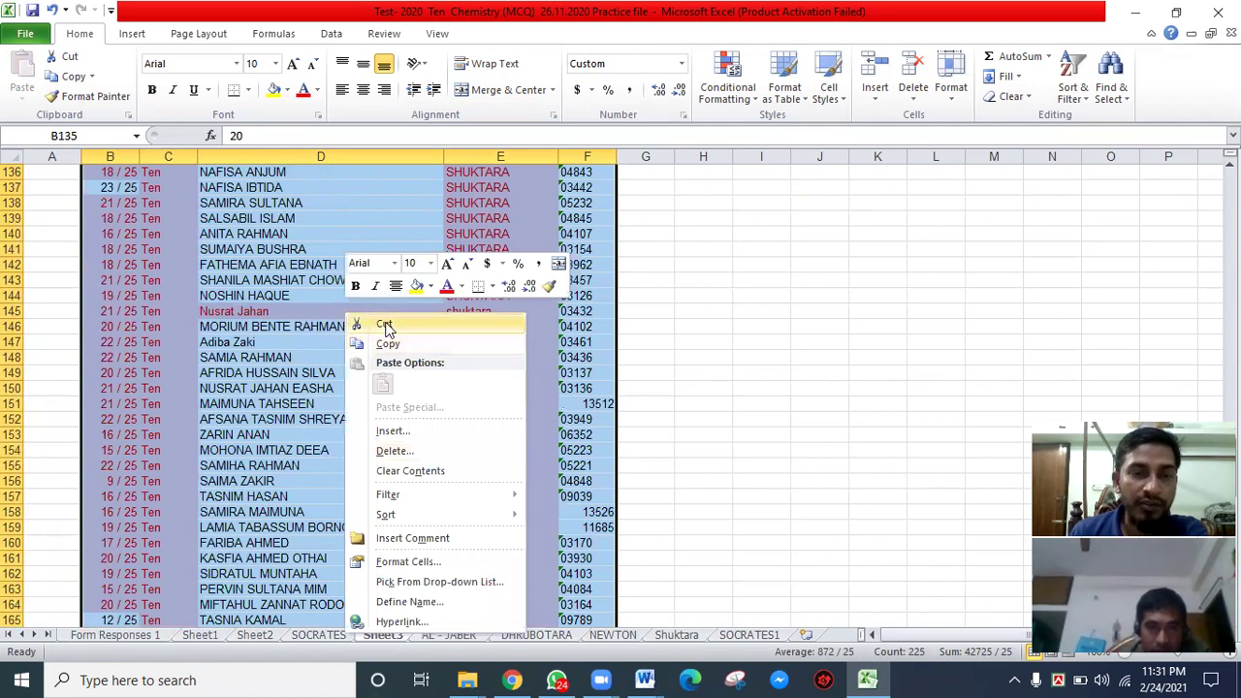
click(384, 323)
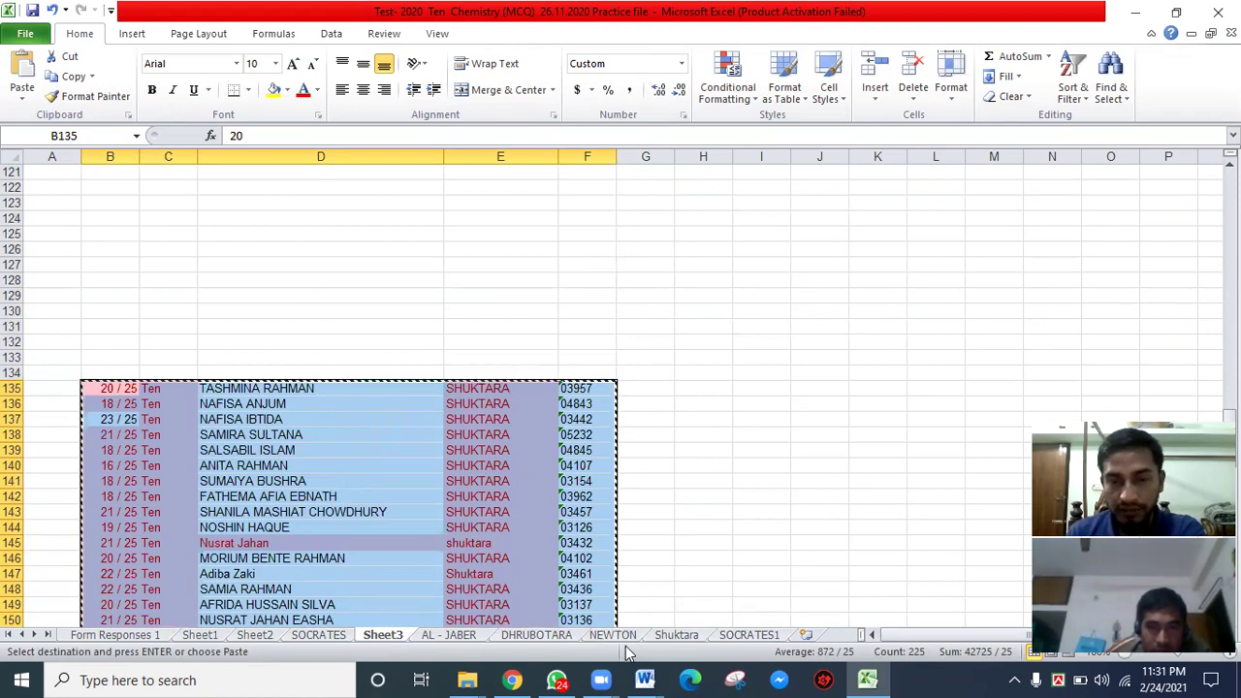
- Paste the cut SHUKTARA records into the Shuktara sheet starting at cell B5
click(675, 635)
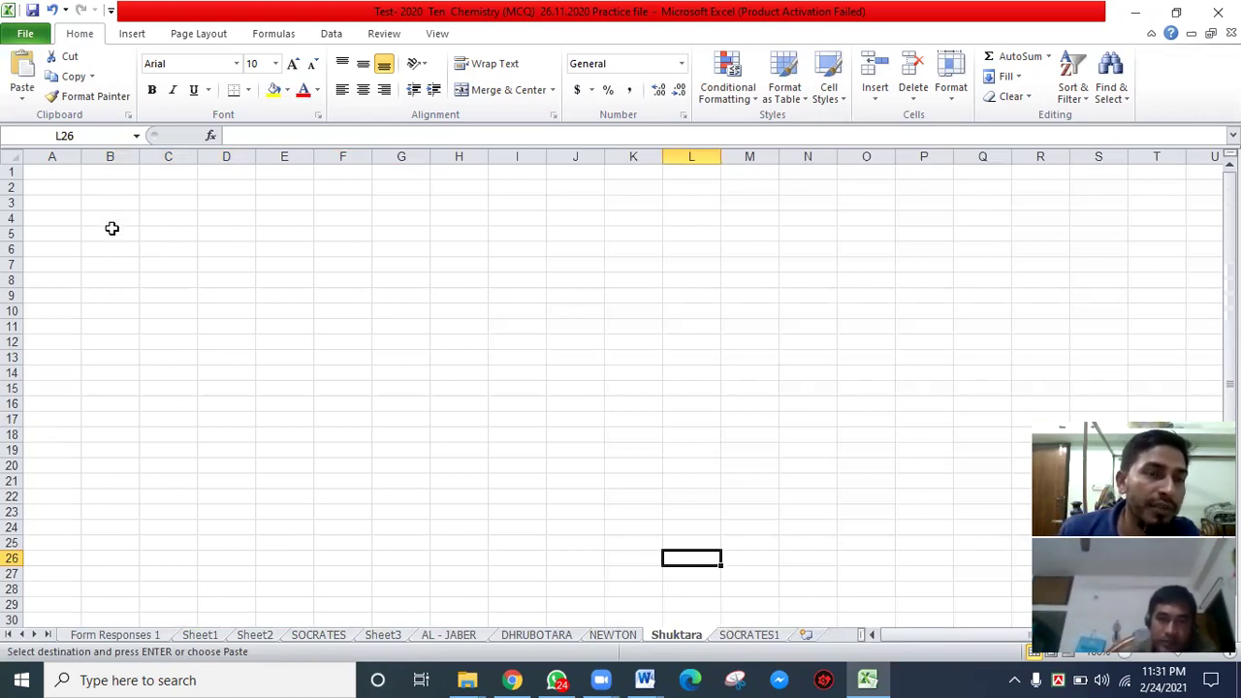
click(111, 233)
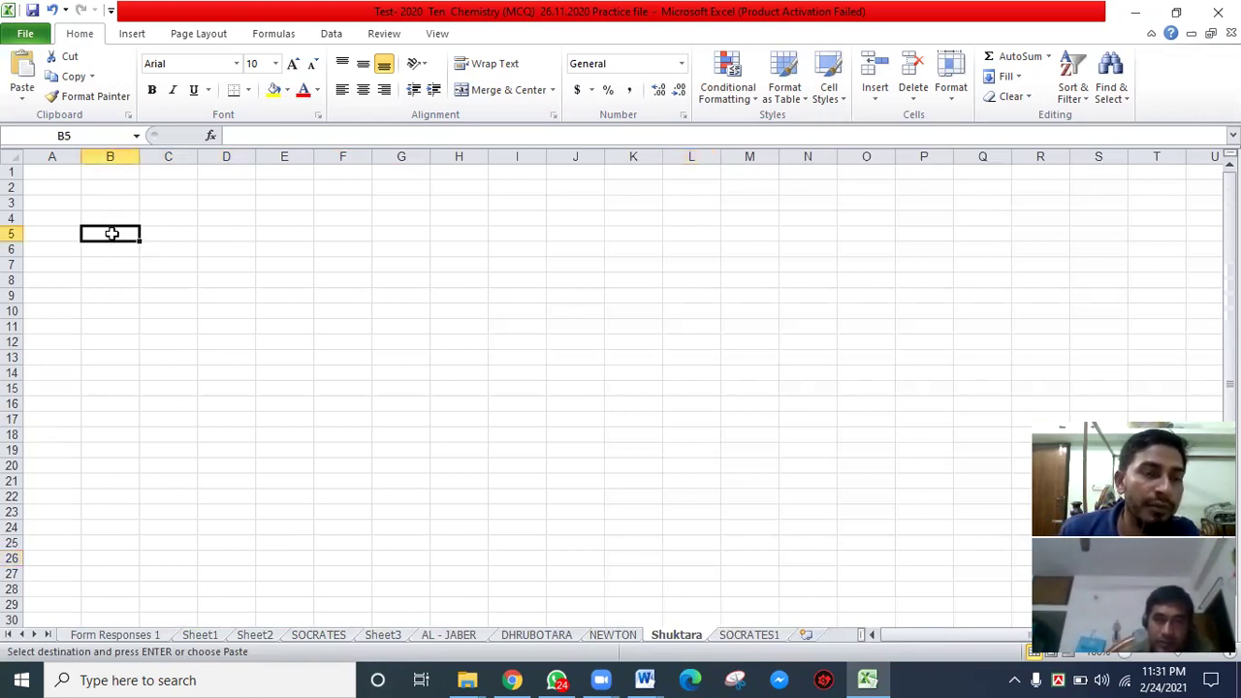
right_click(111, 233)
click(151, 305)
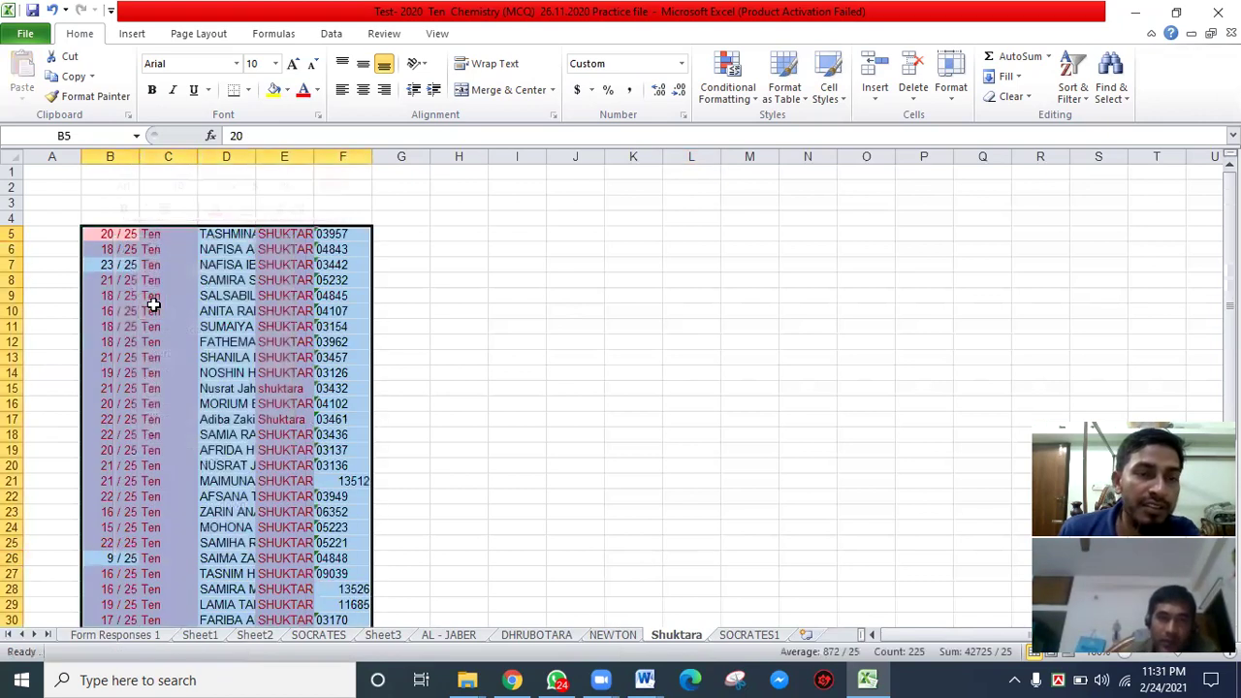
- Cut the SOCRATES section records from range B180:F220 of Sheet3
click(383, 637)
scroll(313, 543, down, 15)
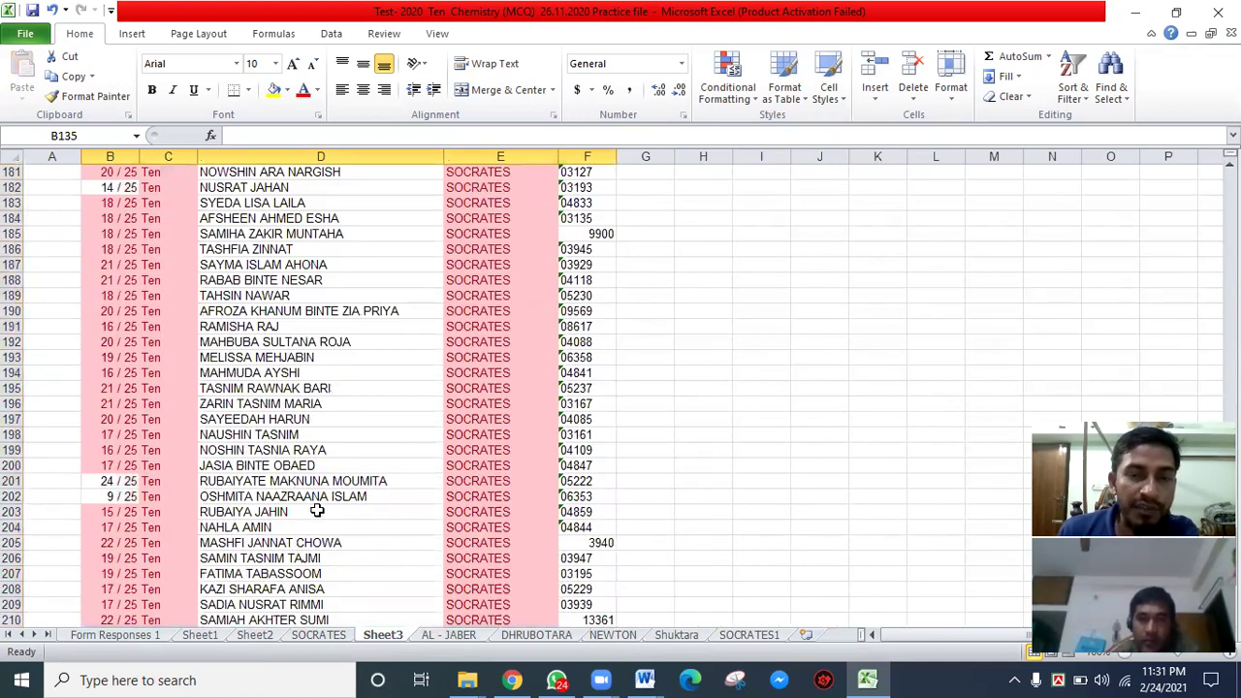
click(310, 280)
scroll(243, 378, up, 6)
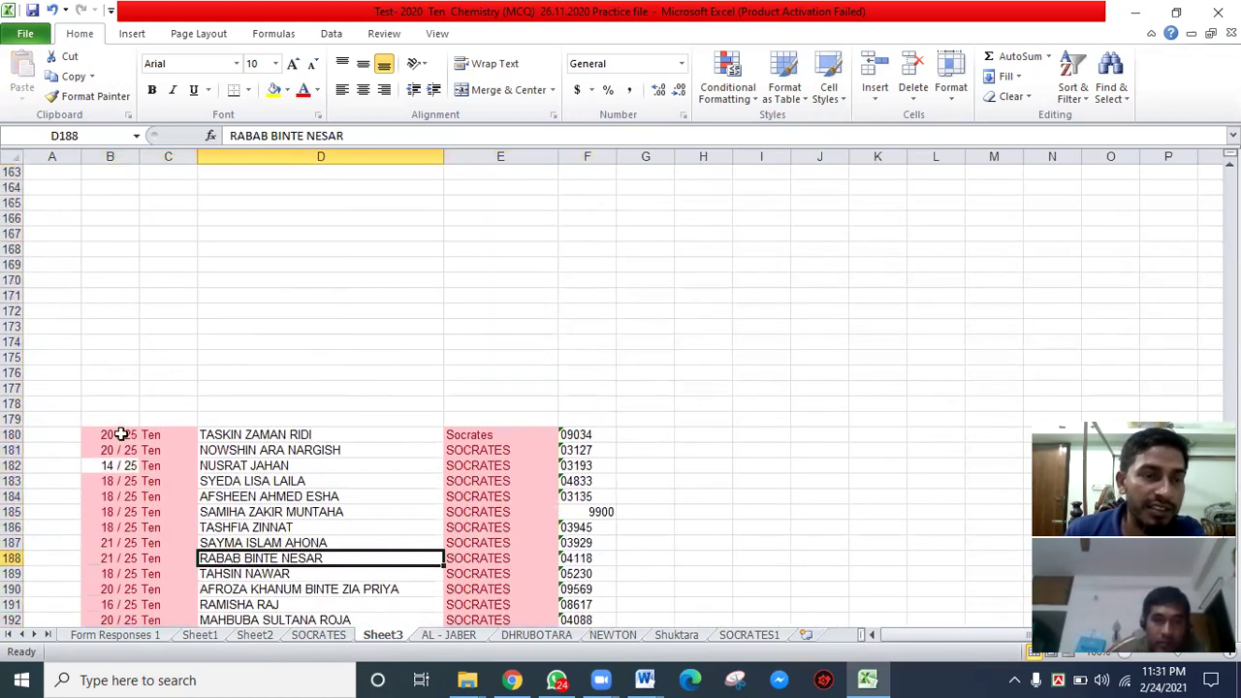
drag(114, 436, 585, 570)
scroll(380, 498, up, 9)
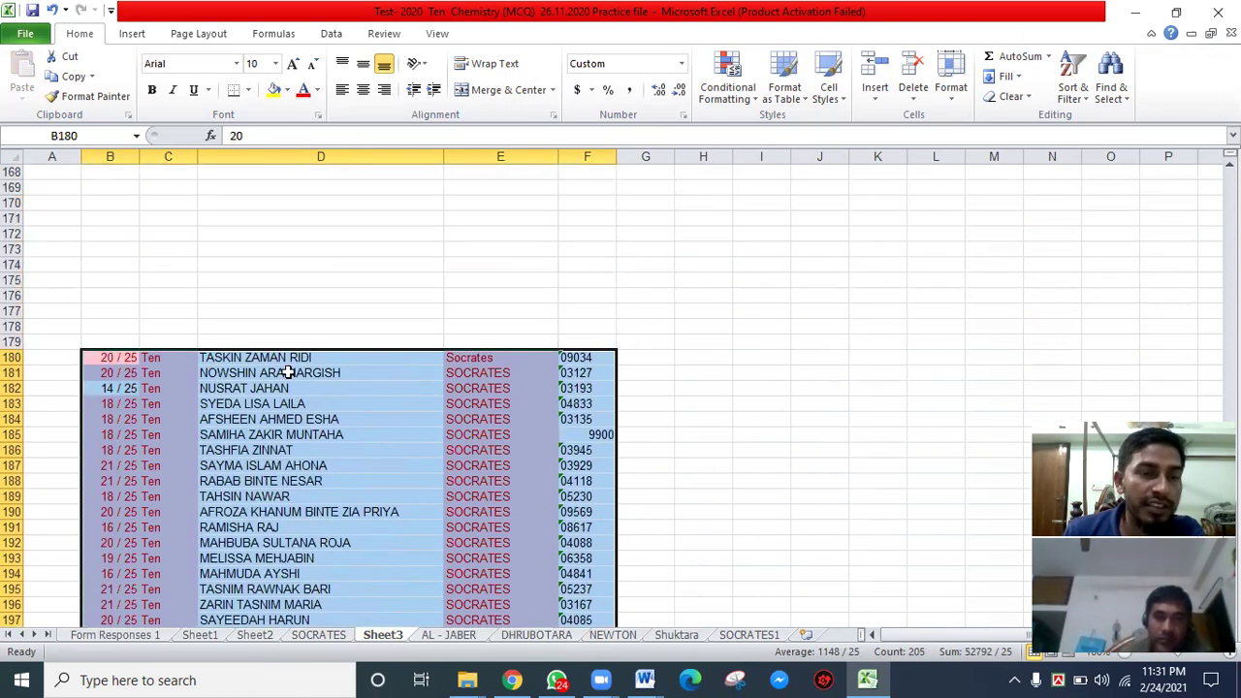
right_click(318, 395)
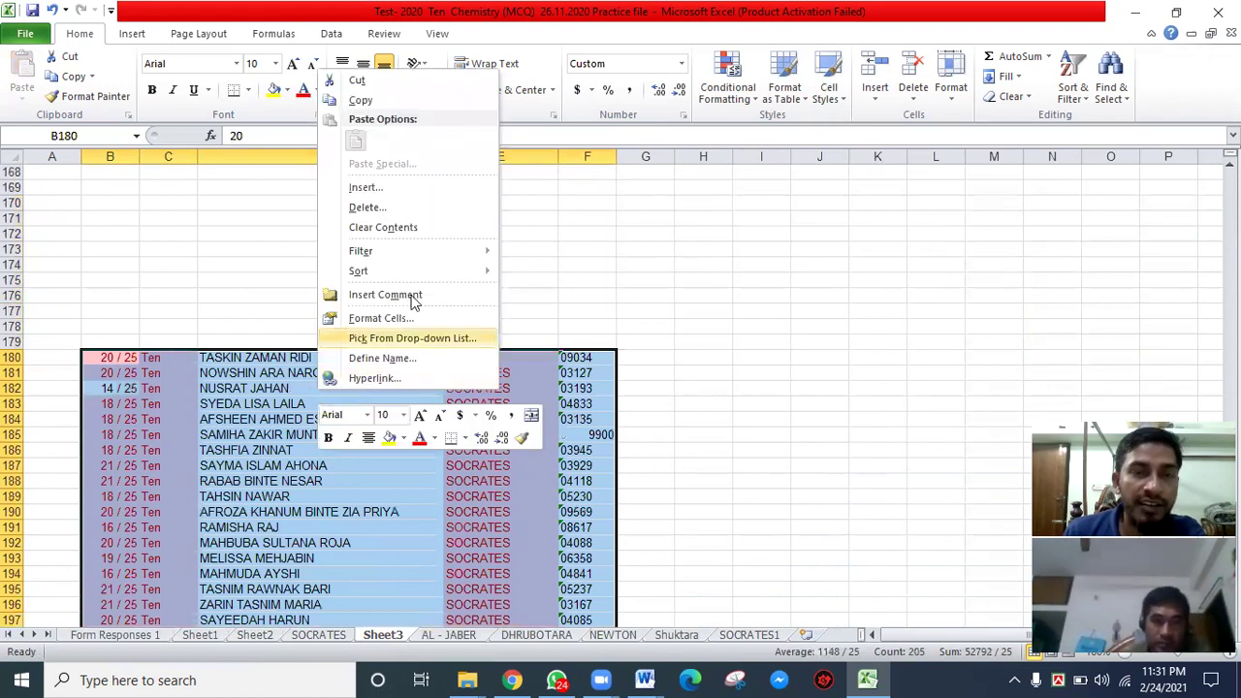
click(358, 80)
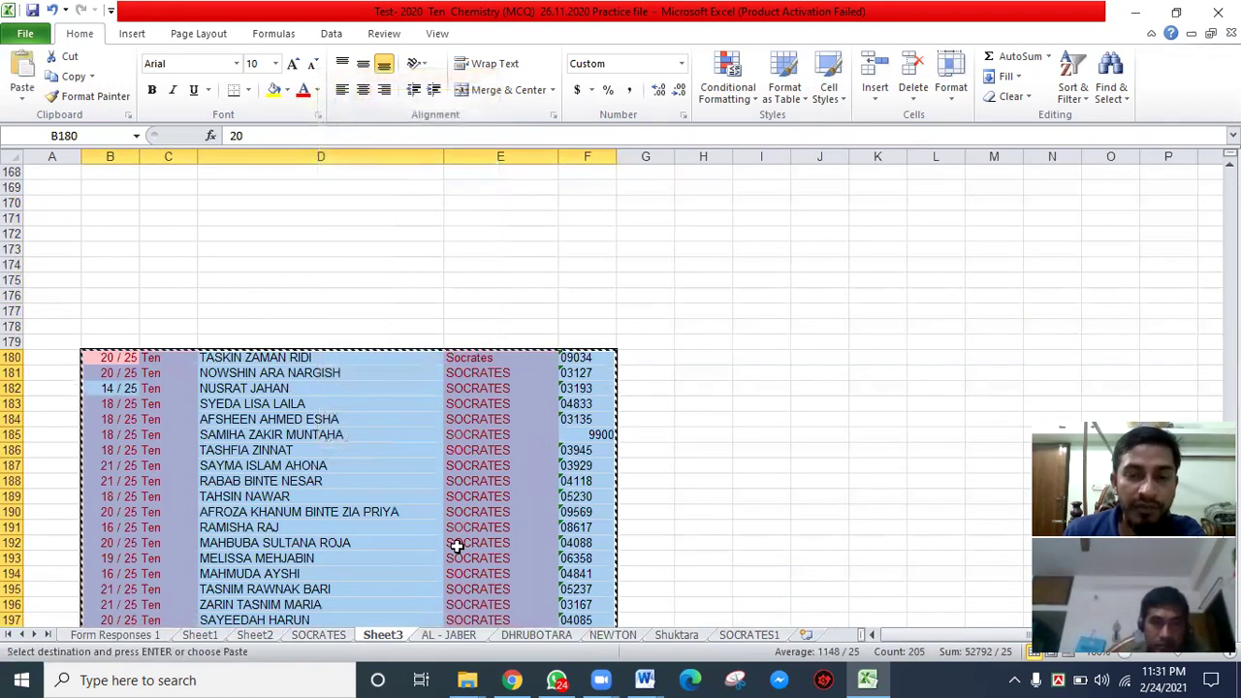
- Paste the cut SOCRATES records into the SOCRATES1 sheet starting at cell B5
click(741, 635)
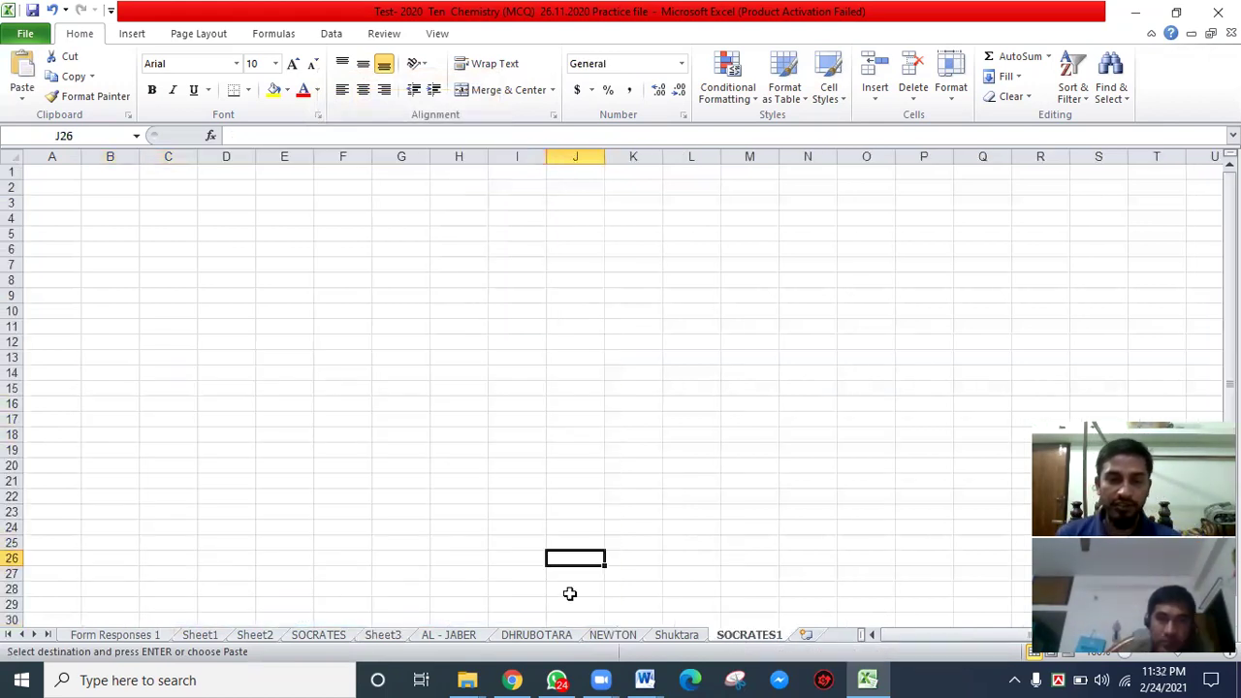
click(110, 235)
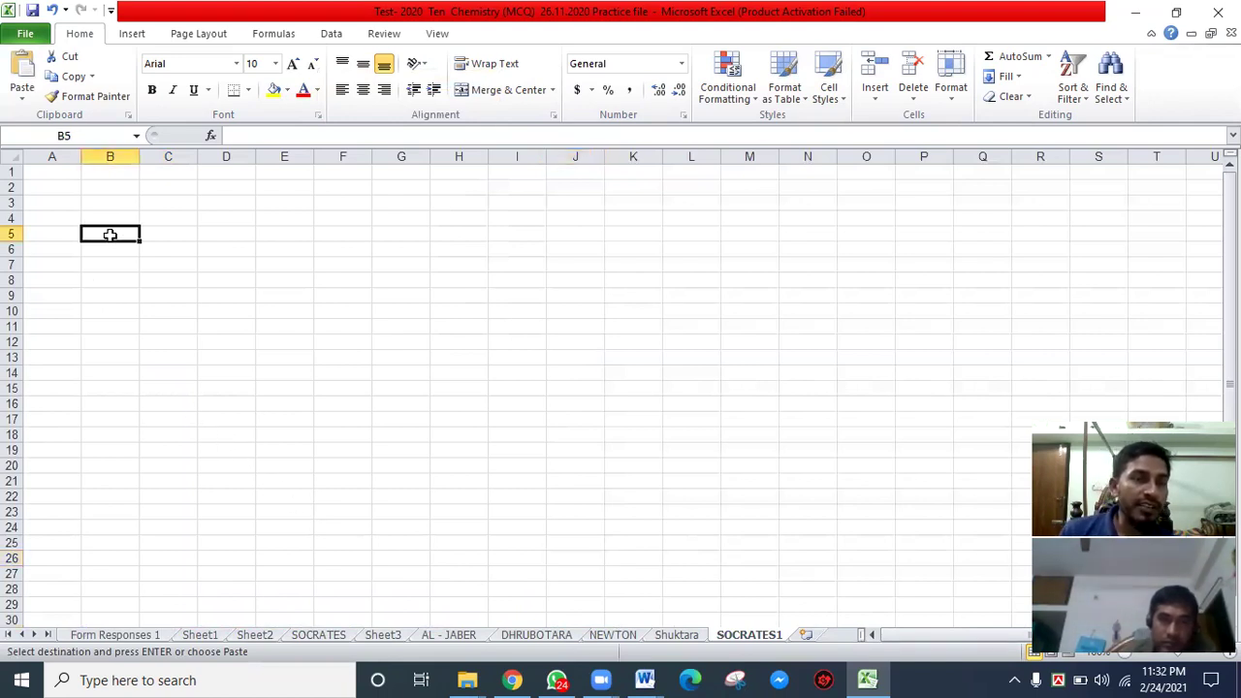
right_click(114, 234)
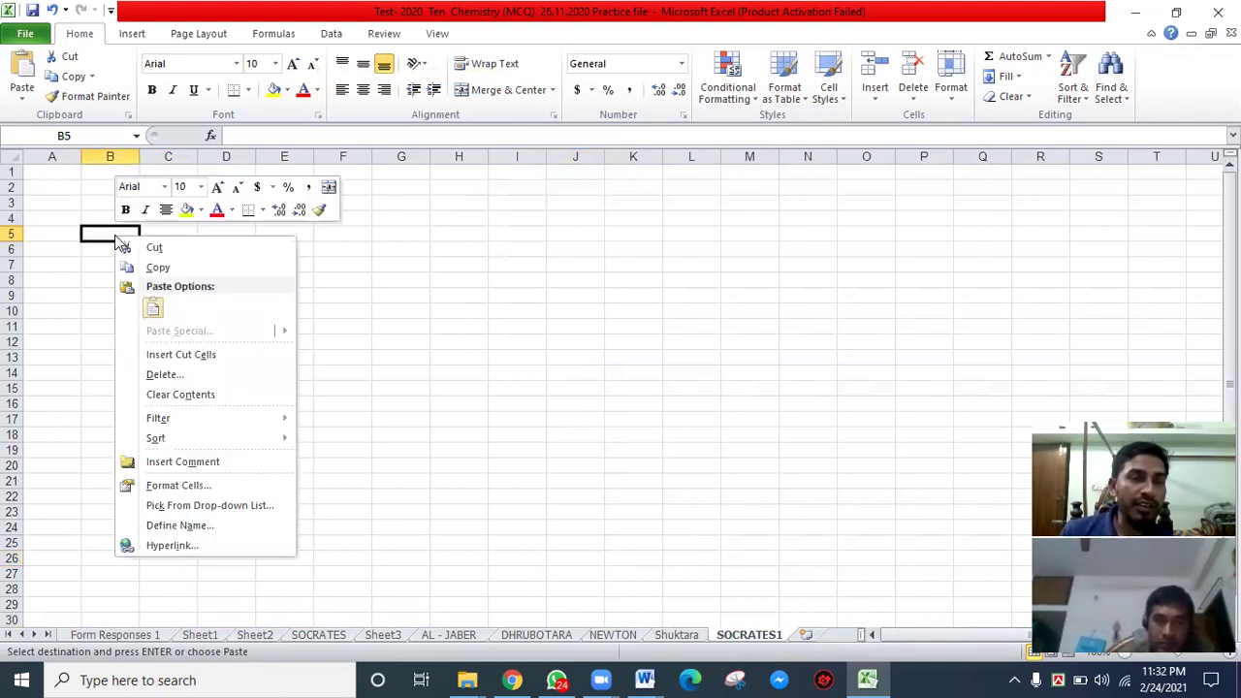
click(147, 308)
click(553, 404)
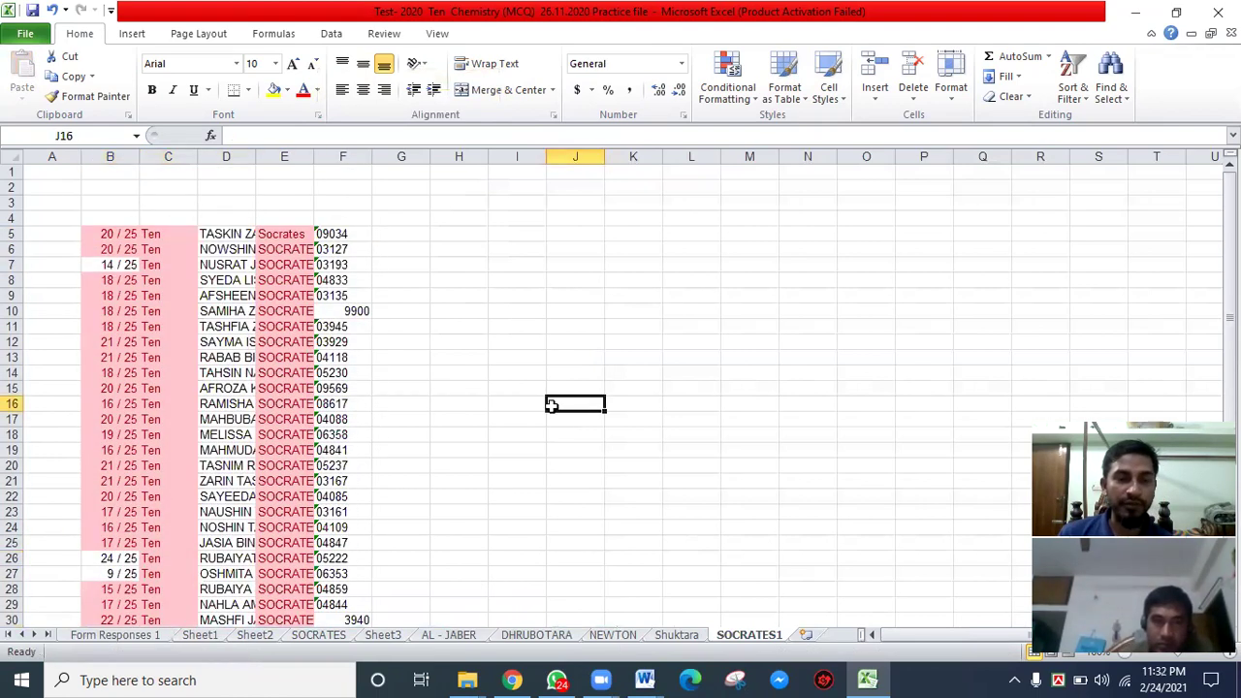
- Cut the two leftover records with section entries 10 and TEN from range B222:F223 of Sheet3
click(383, 635)
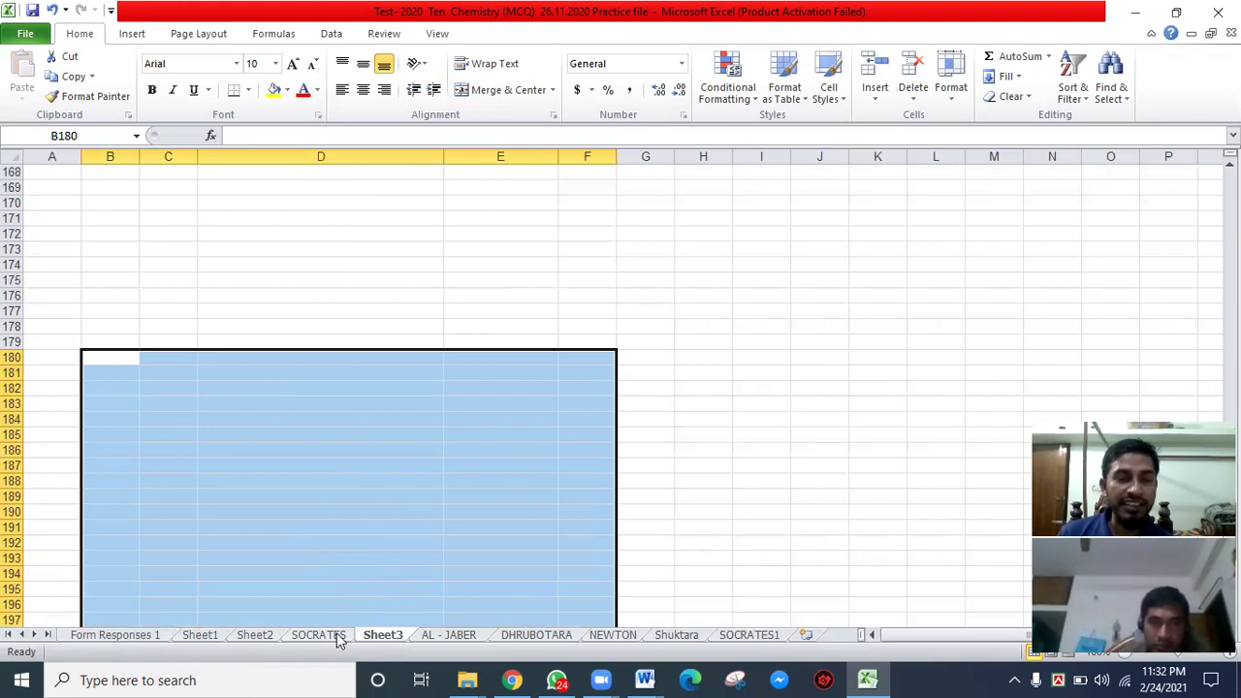
scroll(384, 514, down, 1)
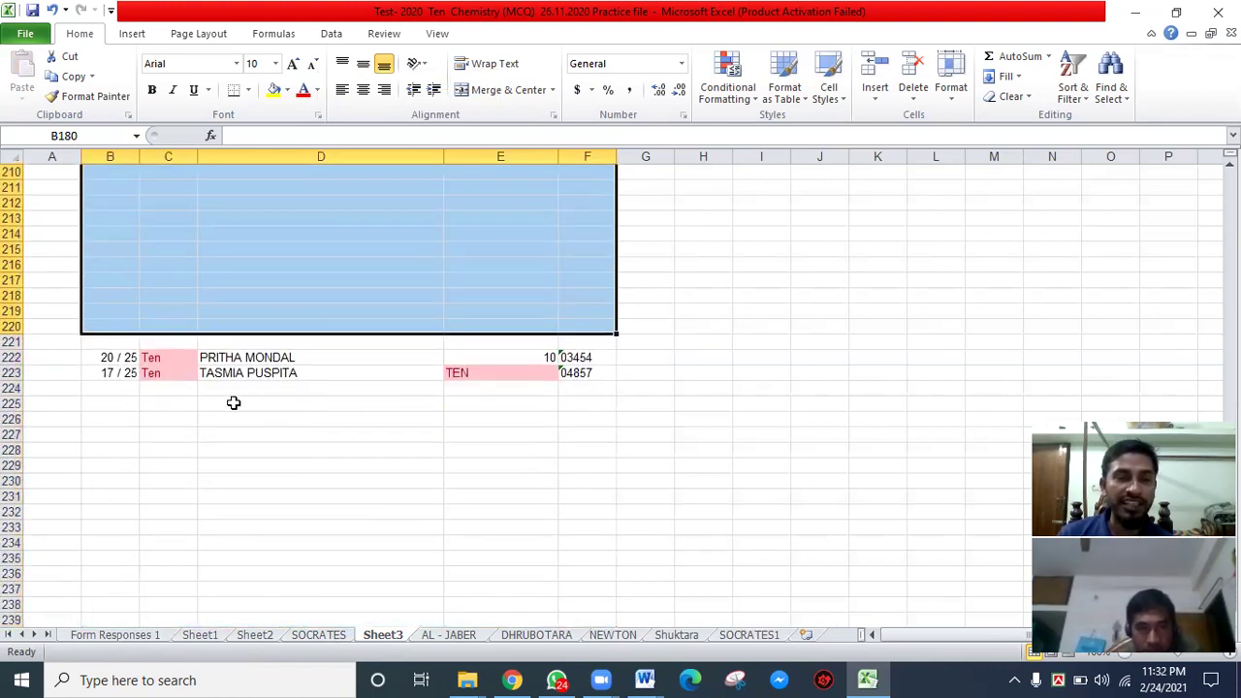
click(120, 358)
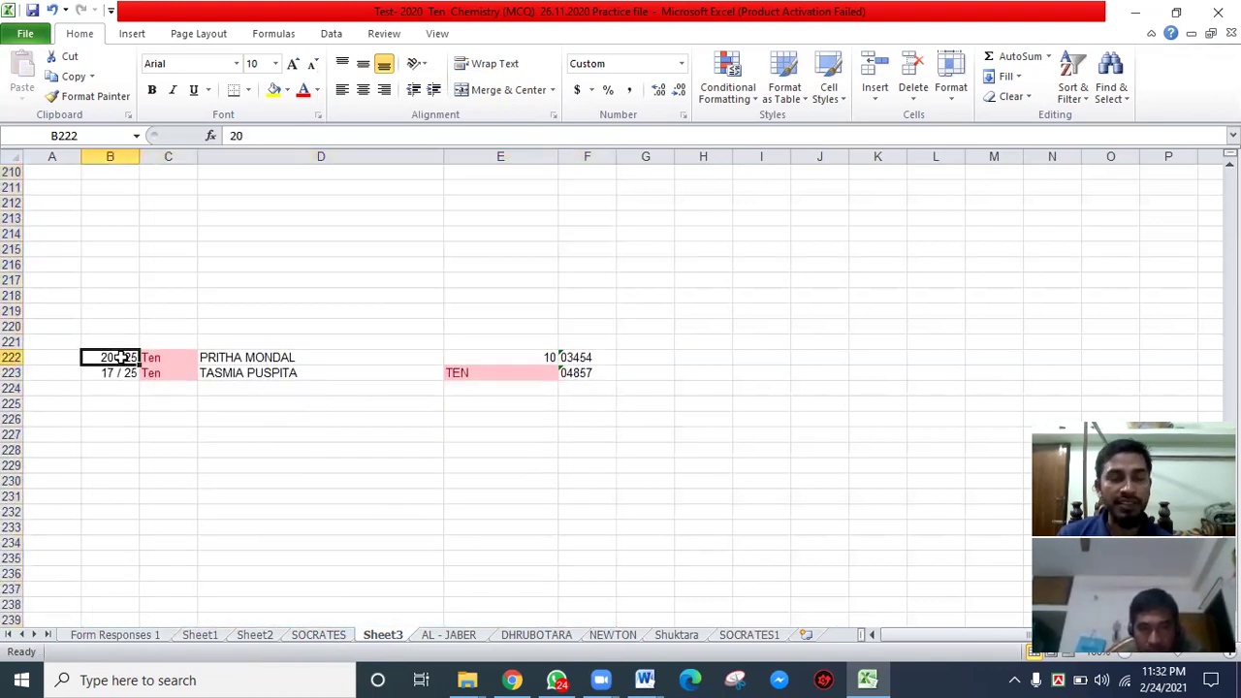
drag(120, 358, 572, 376)
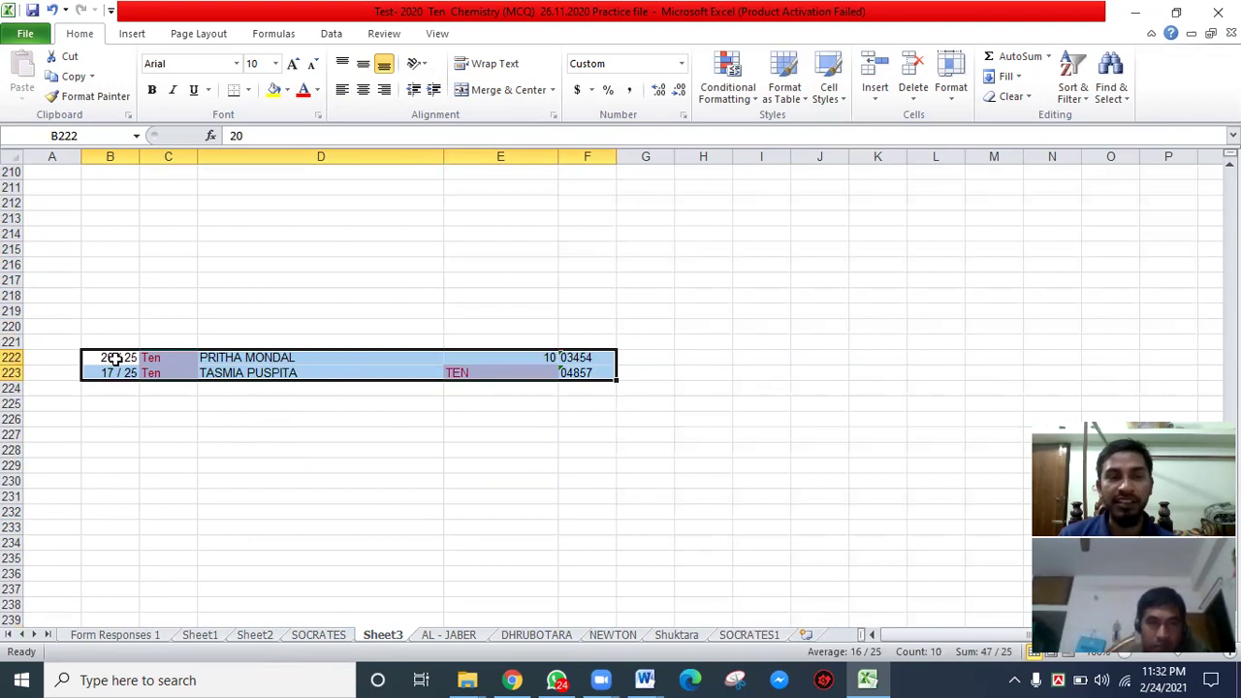
right_click(114, 359)
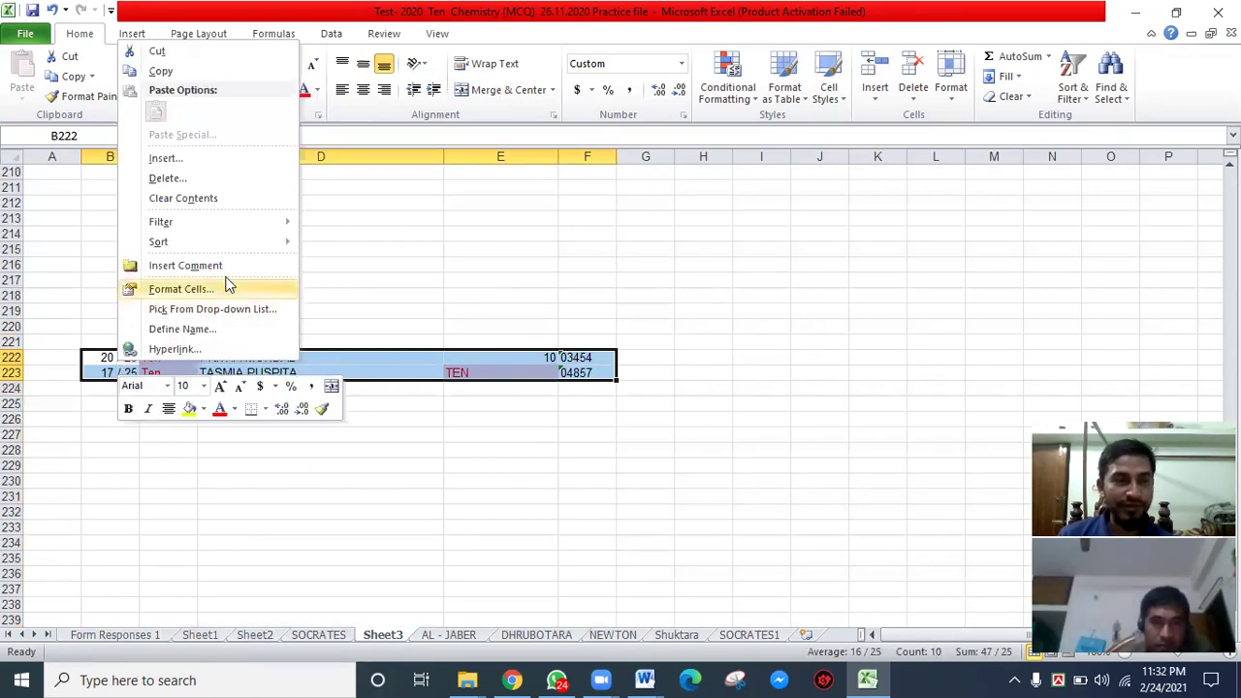
click(185, 54)
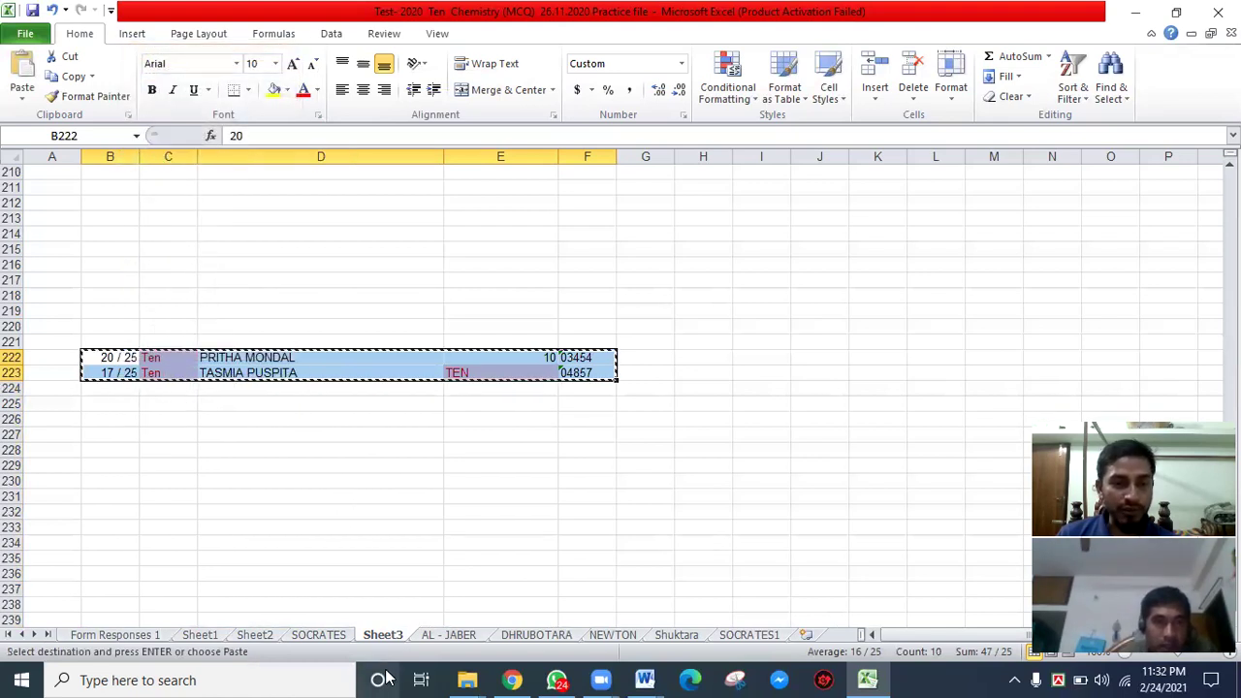
- Paste the two leftover records below the list in the AL - JABER sheet, starting at cell B51
click(444, 636)
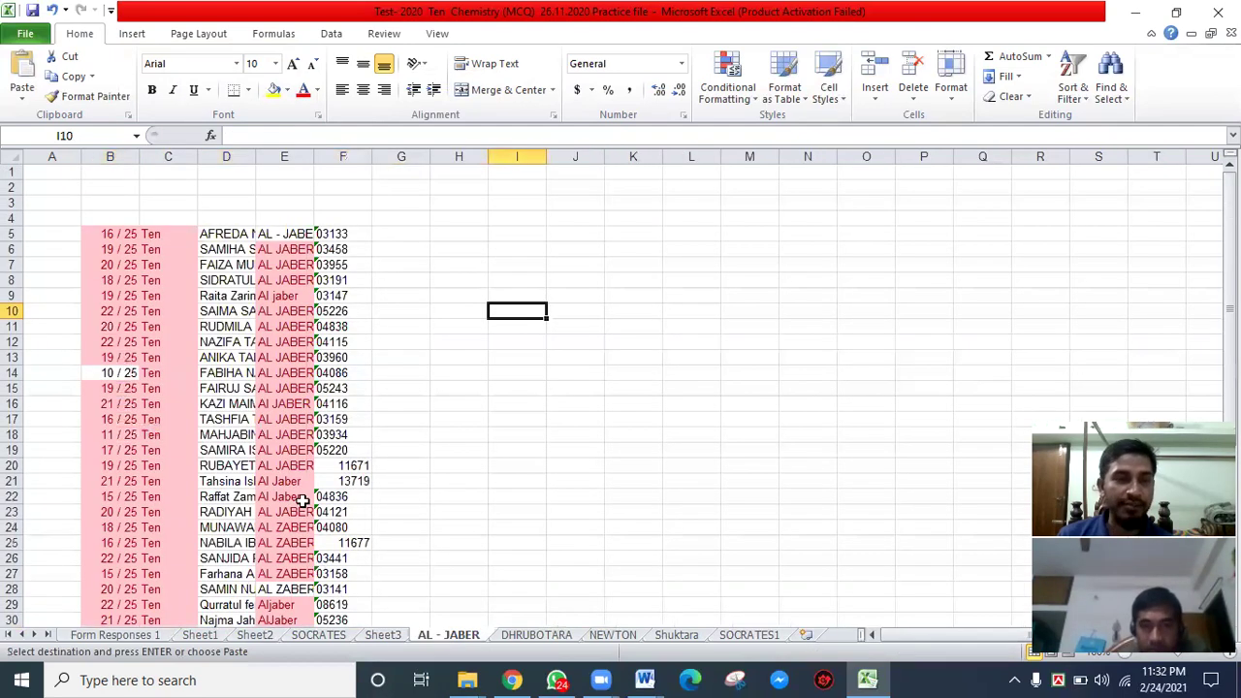
scroll(295, 450, down, 8)
scroll(294, 450, down, 6)
click(109, 249)
right_click(109, 249)
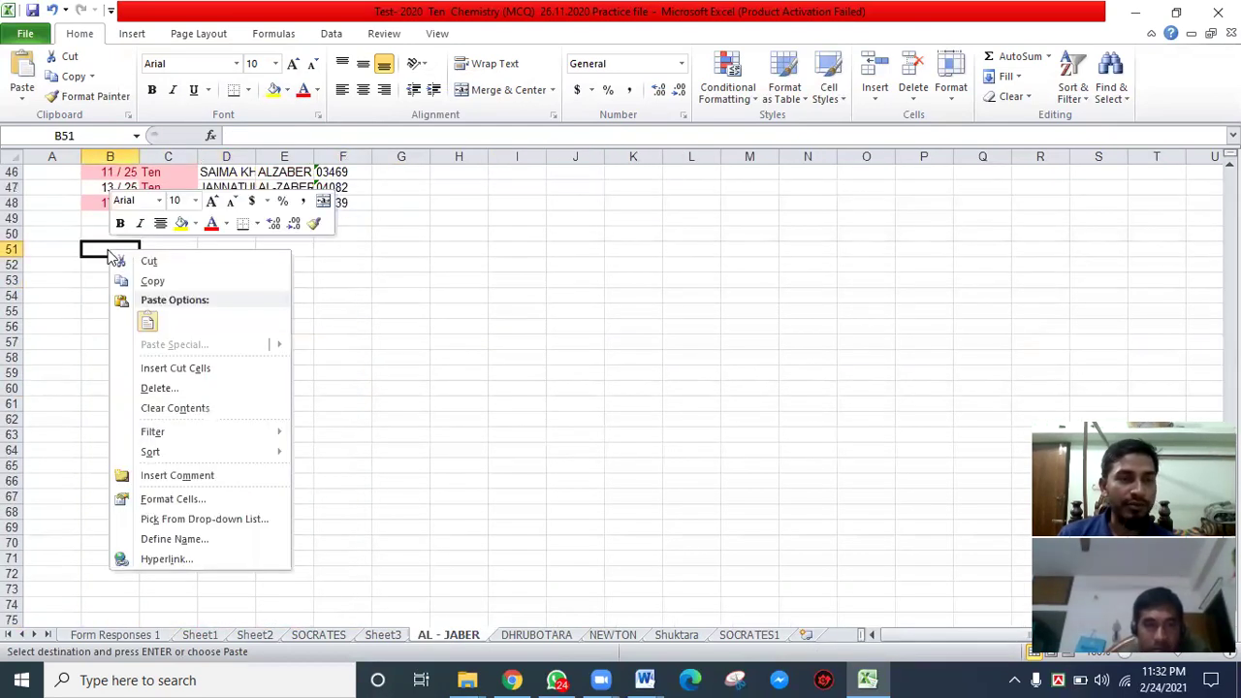
click(149, 324)
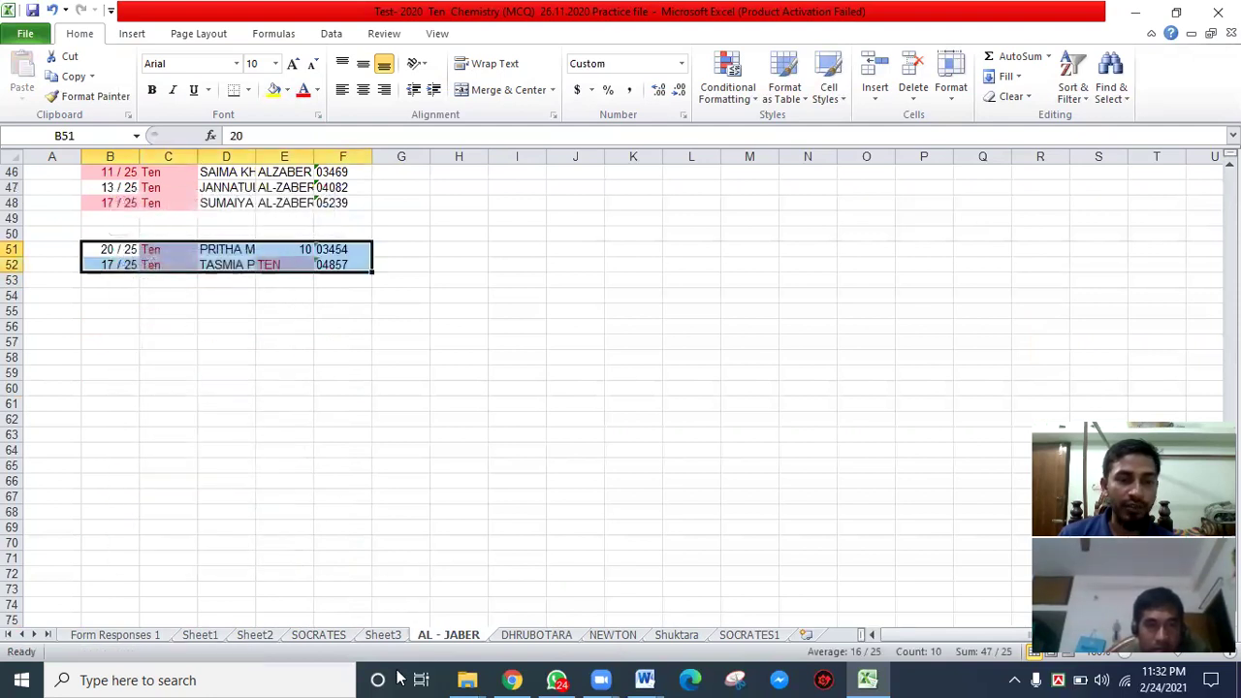
click(511, 638)
scroll(291, 498, down, 13)
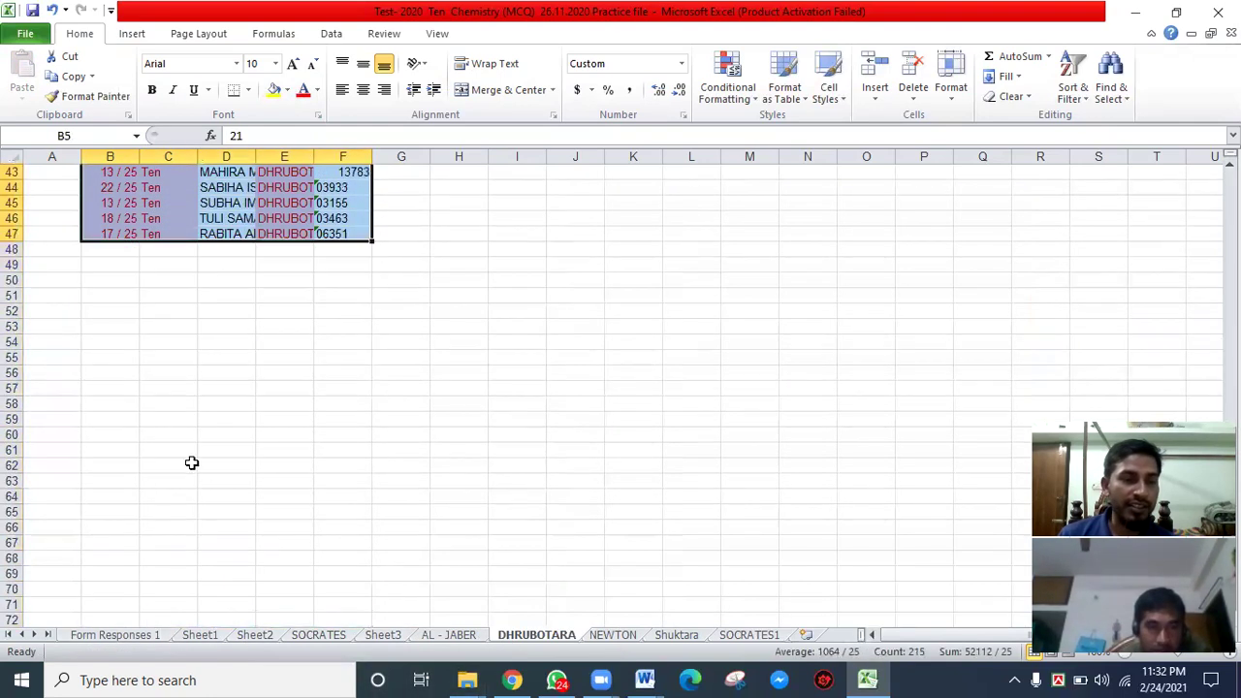
click(106, 279)
right_click(110, 282)
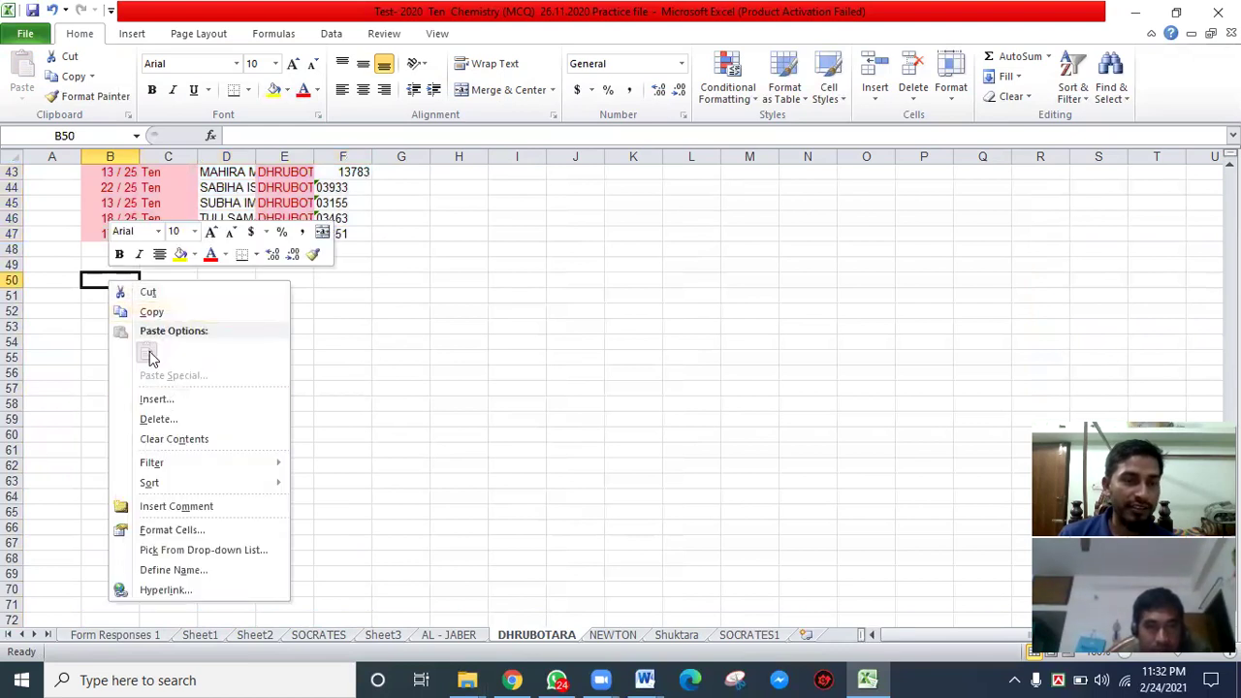
click(488, 508)
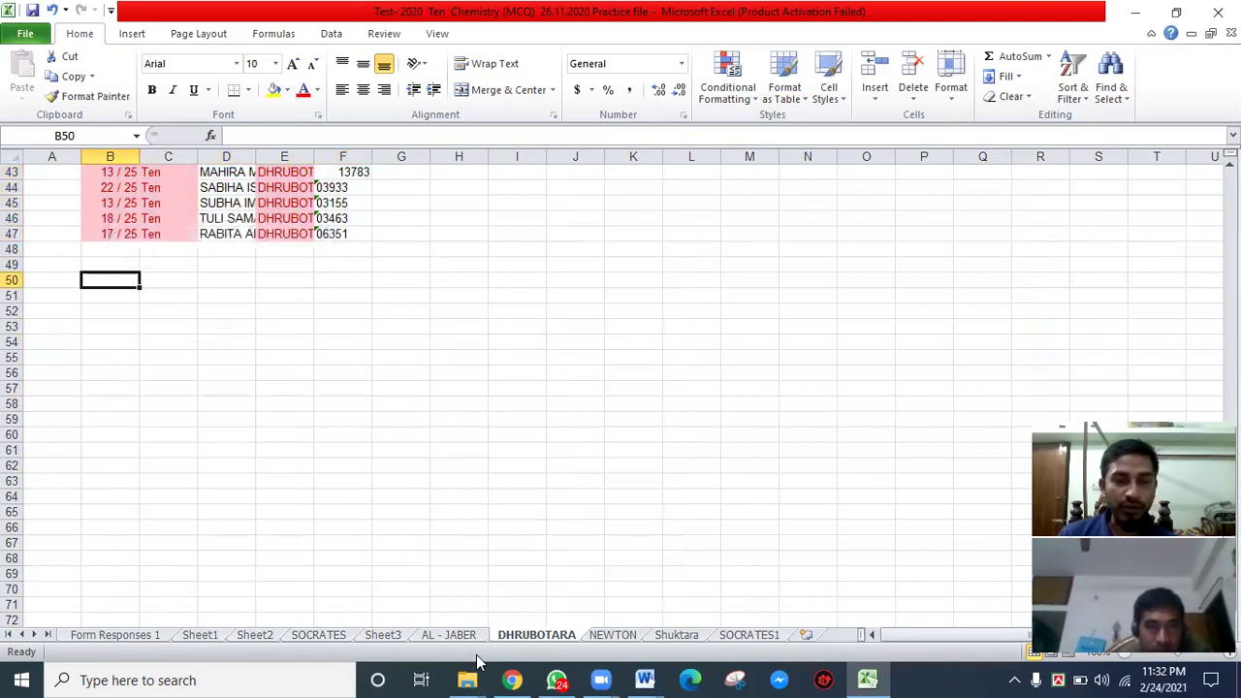
- Copy the two leftover records in B51:F52 of the AL - JABER sheet into the DHRUBOTARA sheet, starting at cell B50
click(448, 635)
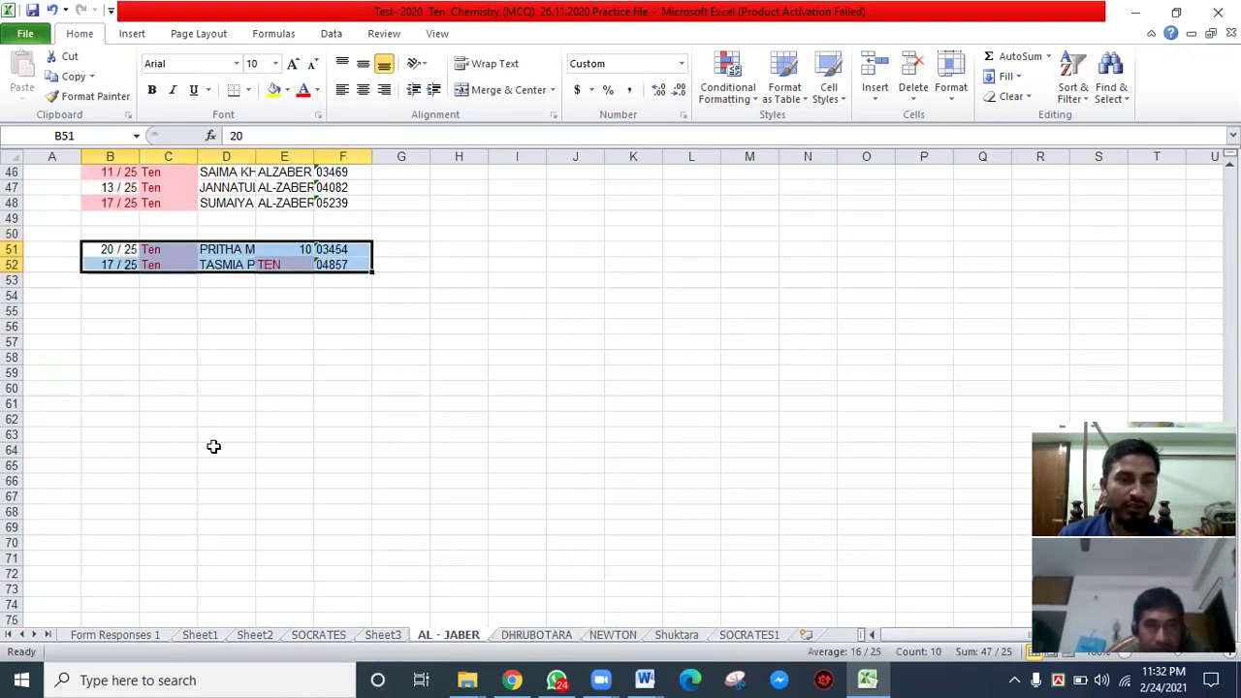
right_click(116, 251)
click(161, 284)
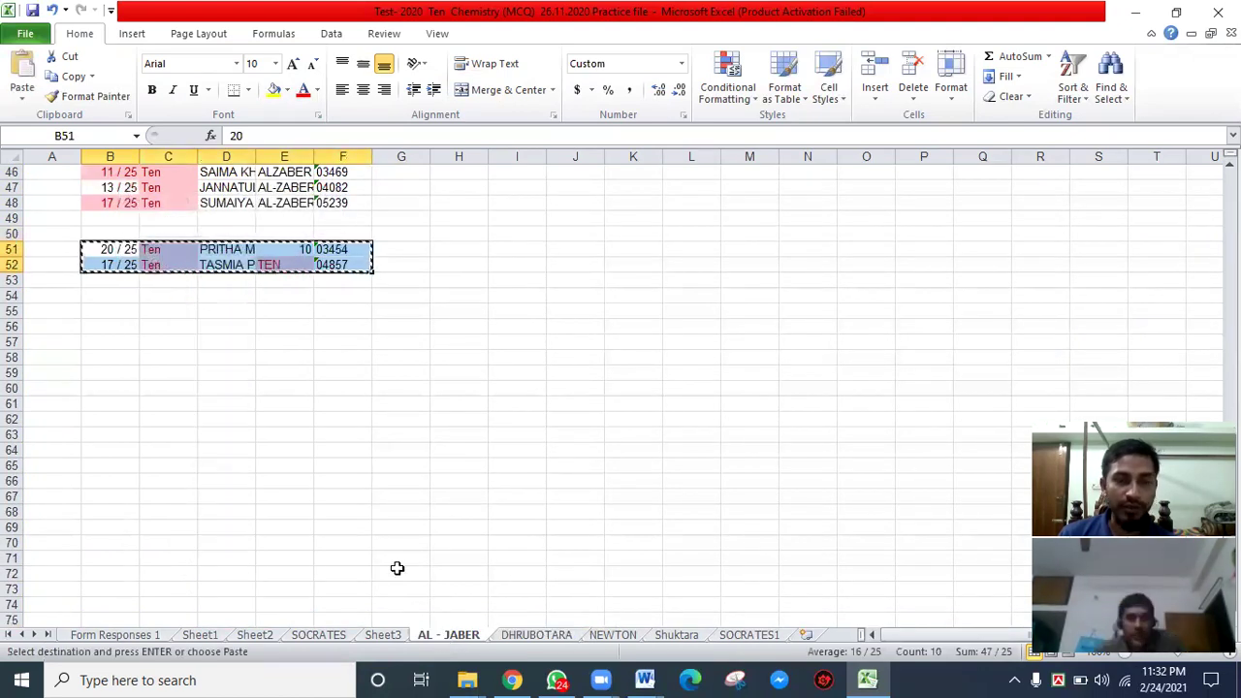
click(537, 635)
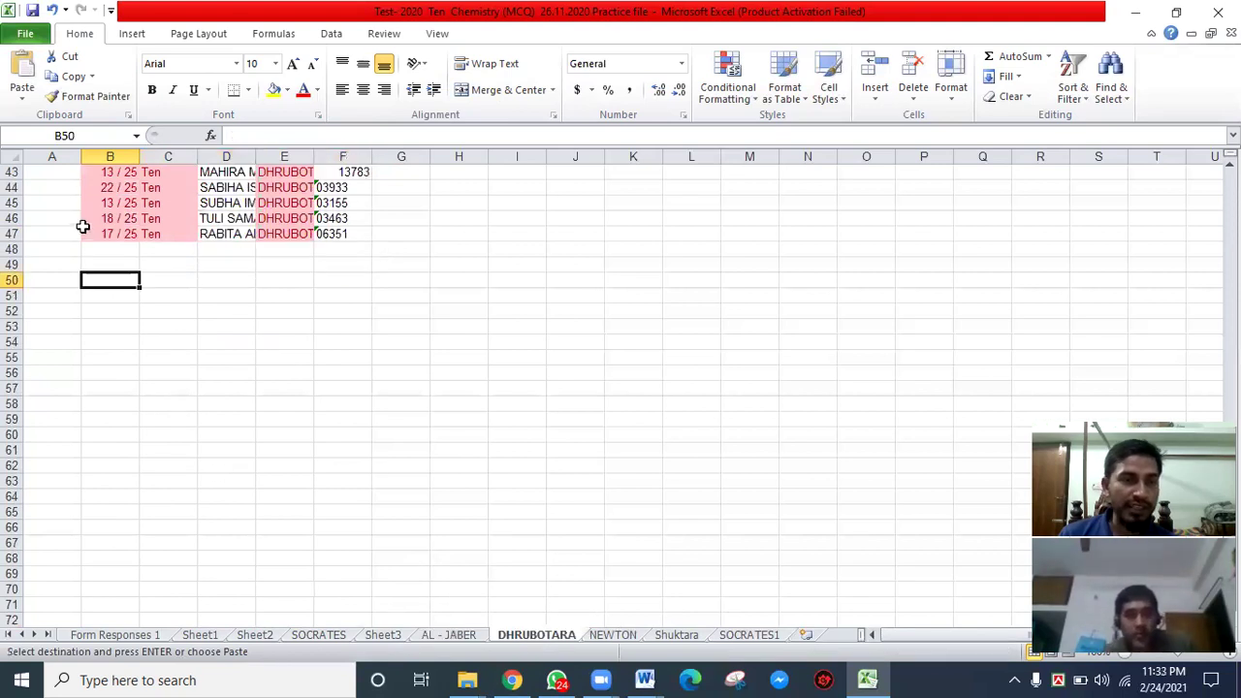
right_click(108, 283)
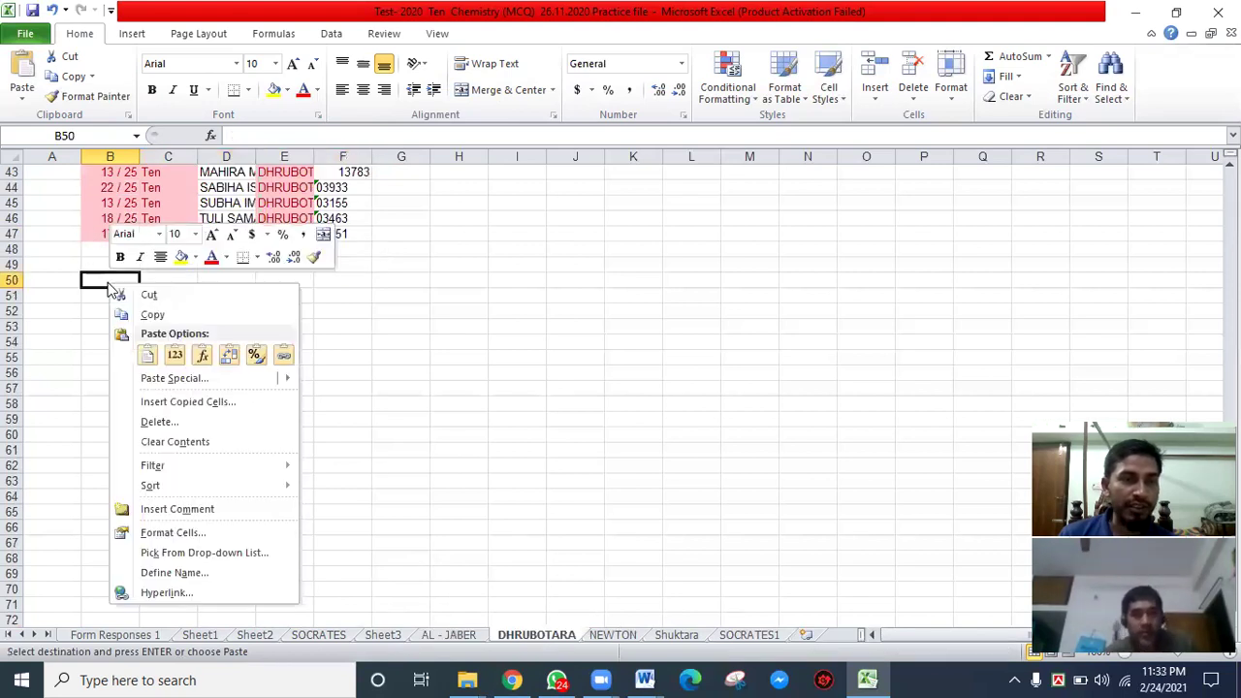
click(147, 355)
- Paste the two copied leftover records below the list in the NEWTON sheet, starting at cell B51
click(613, 636)
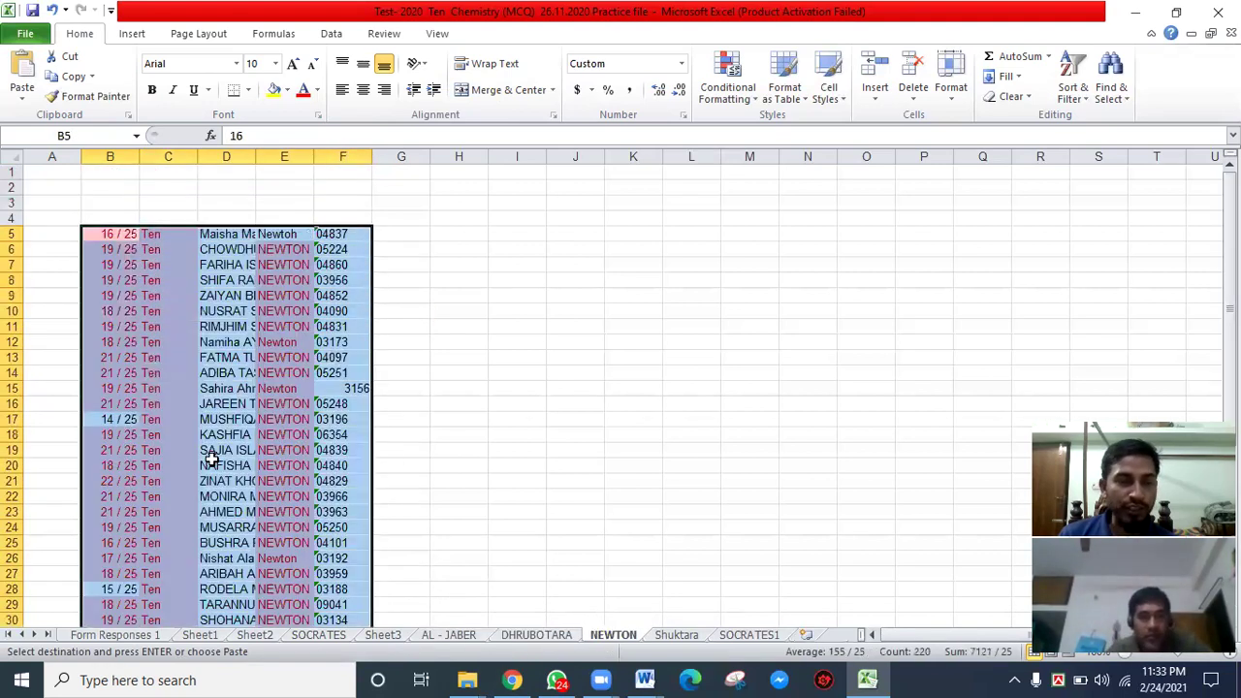
scroll(222, 439, down, 15)
scroll(130, 309, up, 4)
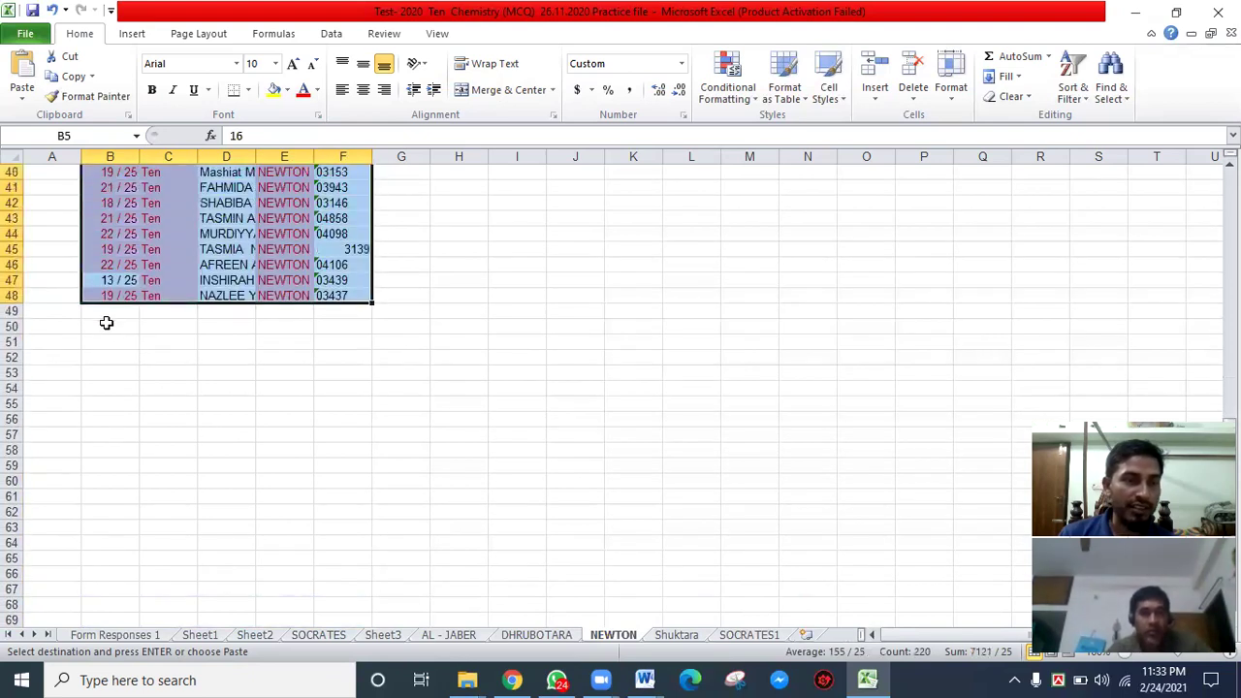
click(112, 341)
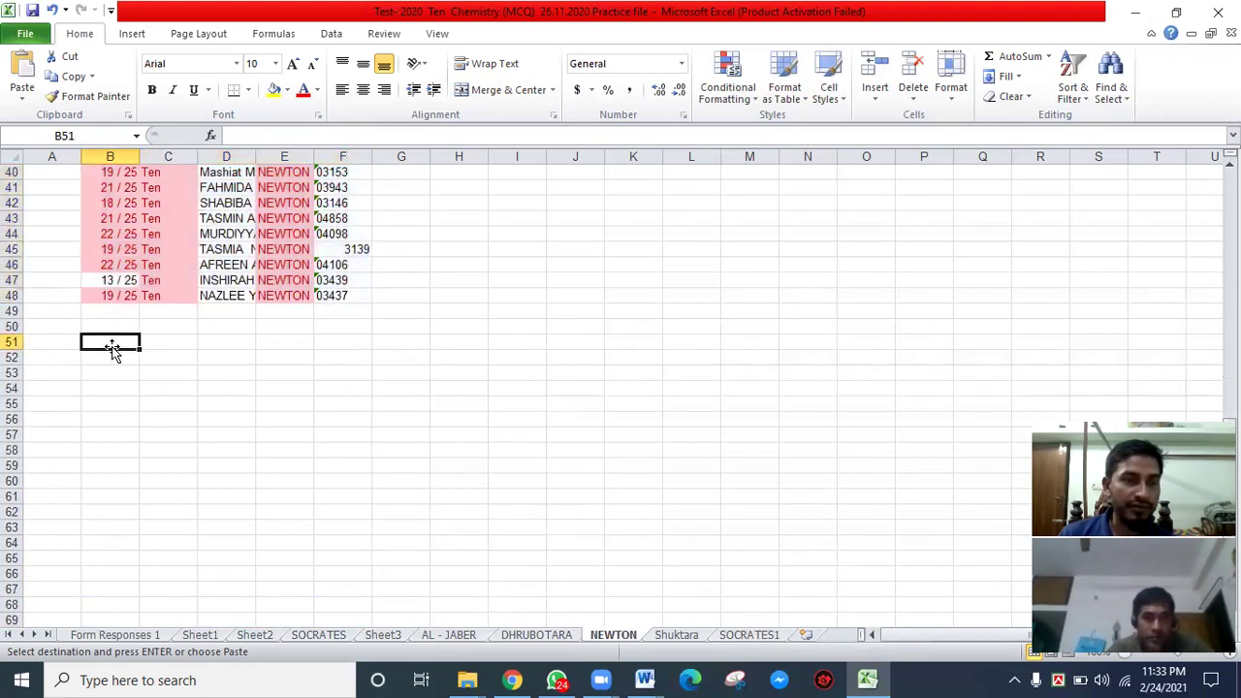
right_click(111, 344)
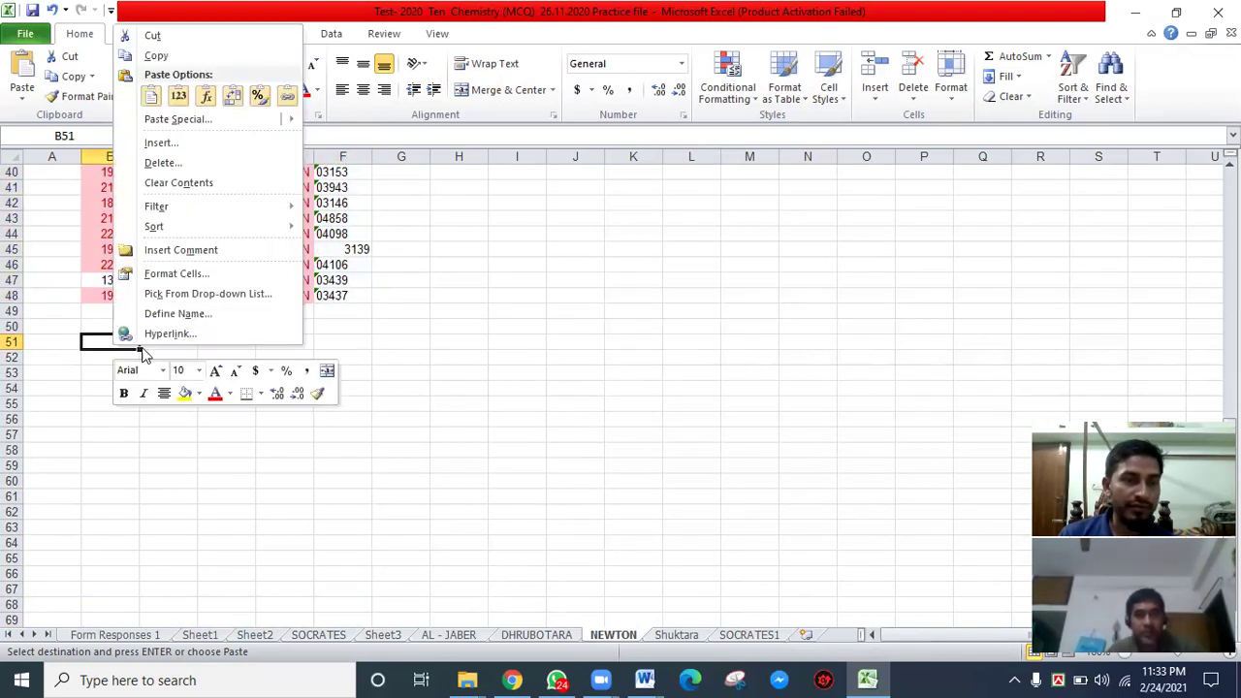
click(151, 97)
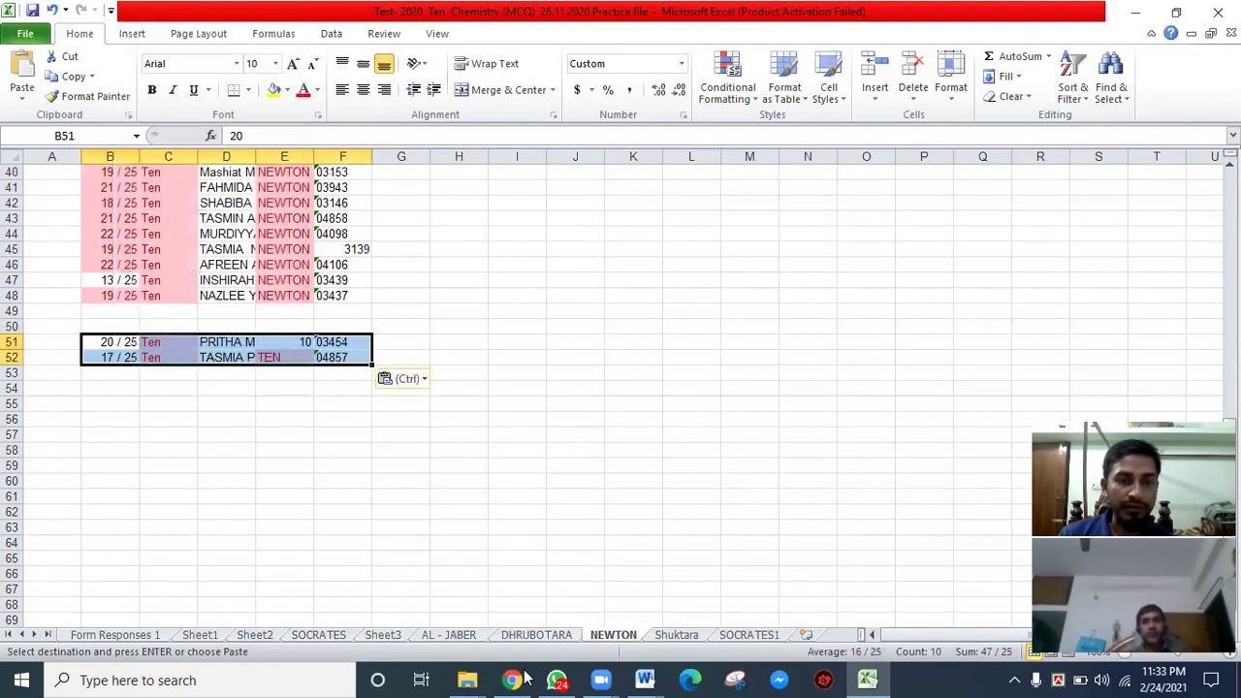
- Paste the two copied leftover records below the list in the Shuktara sheet, starting at cell B52
click(669, 638)
scroll(174, 465, down, 15)
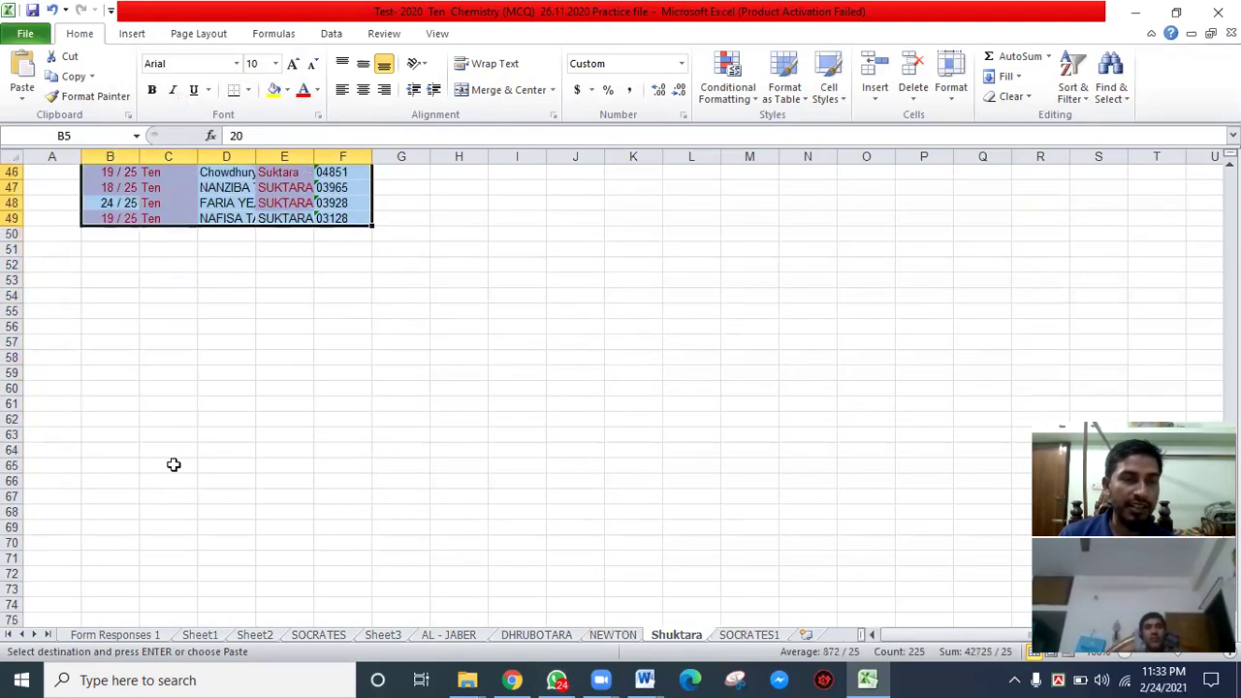
click(111, 263)
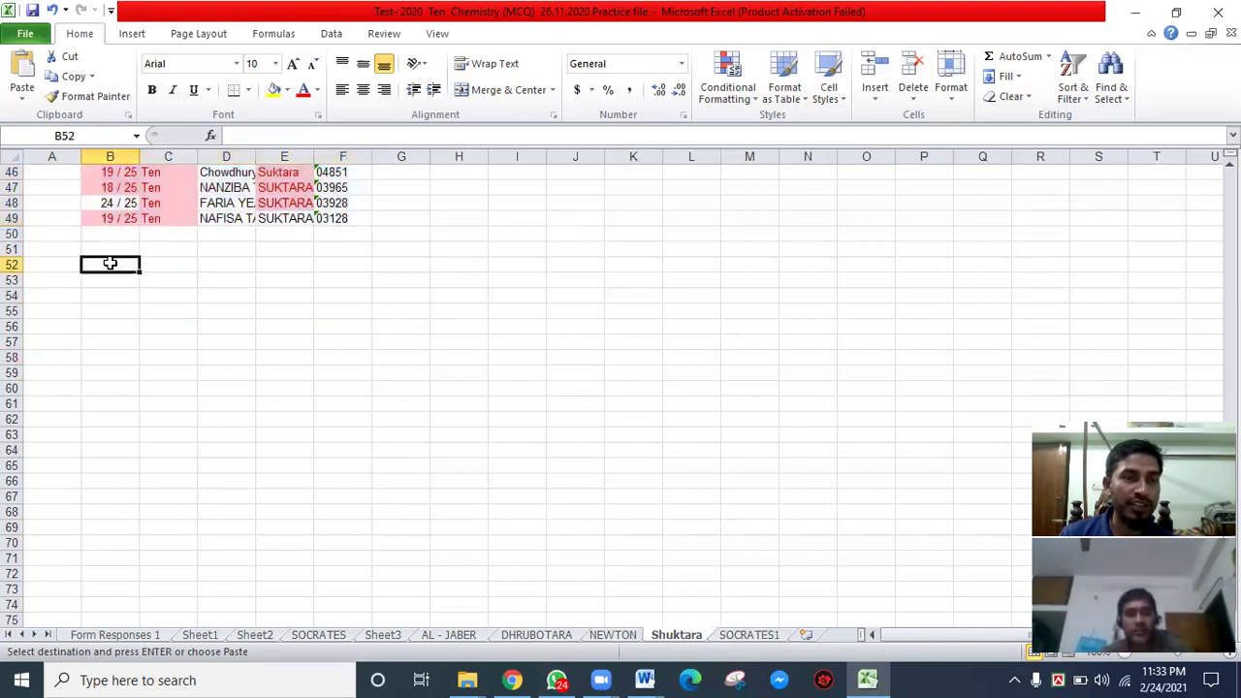
right_click(113, 267)
click(150, 336)
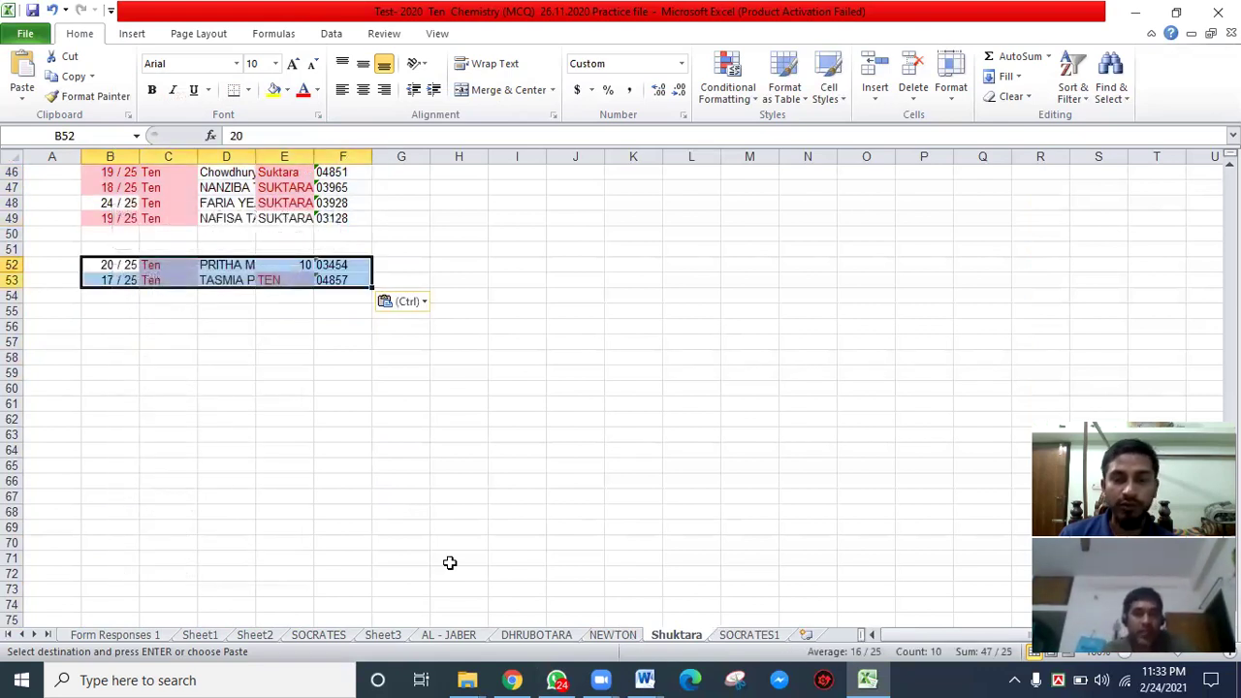
- Paste the two copied leftover records below the list in the SOCRATES1 sheet, starting at cell B48
click(747, 635)
scroll(320, 543, down, 14)
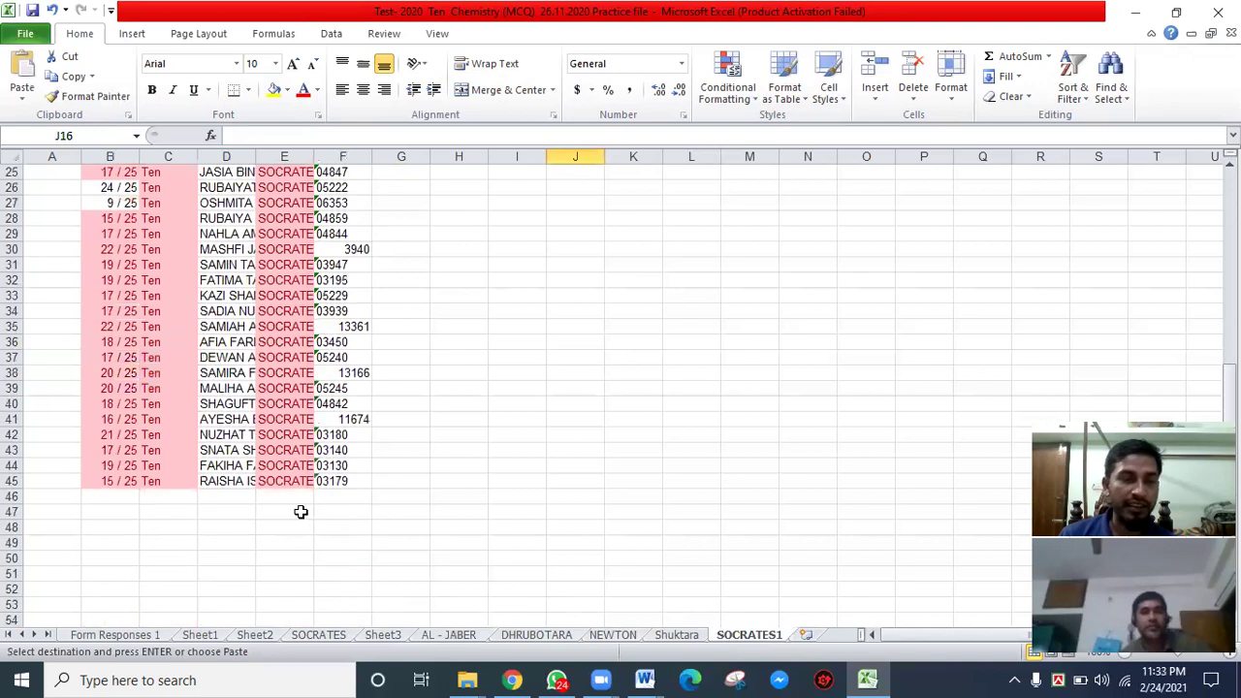
click(110, 251)
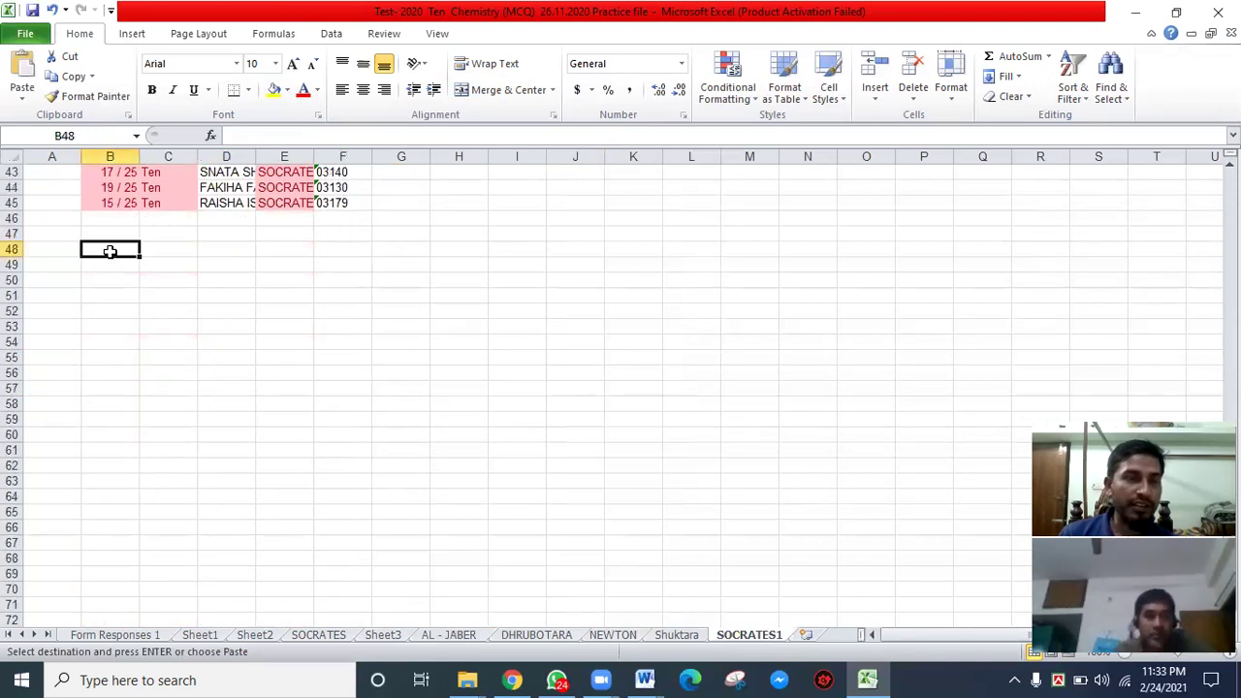
right_click(109, 249)
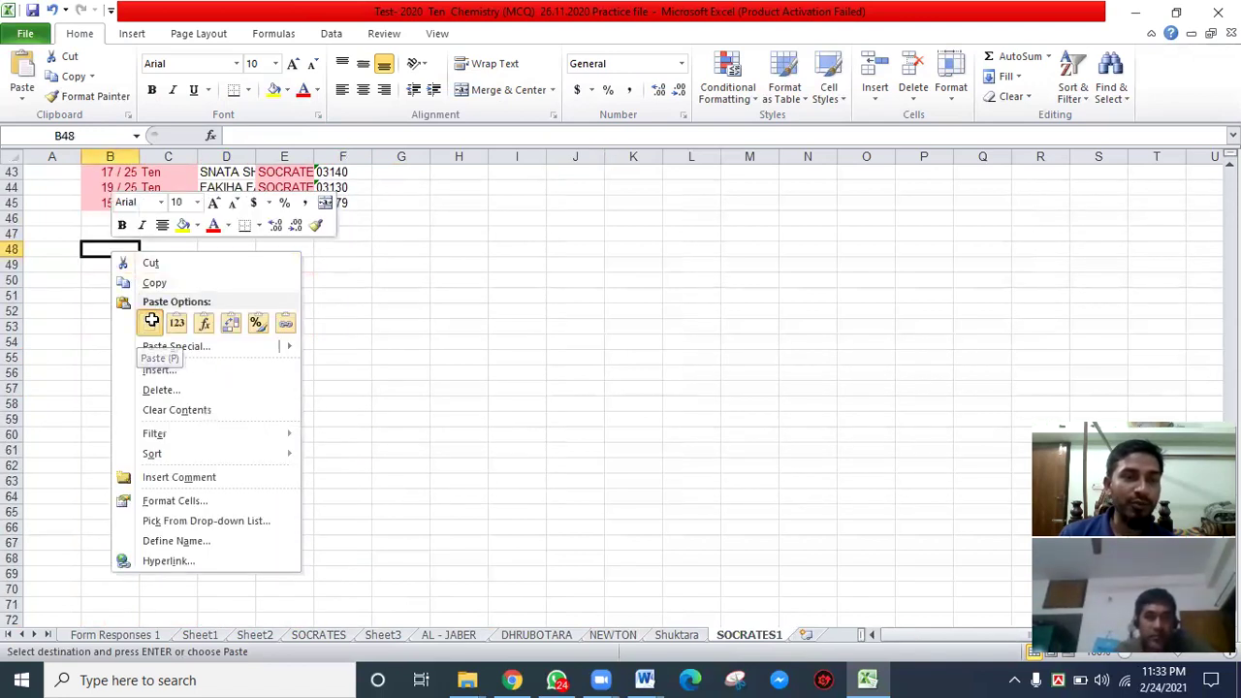
click(152, 322)
click(494, 344)
scroll(404, 523, up, 5)
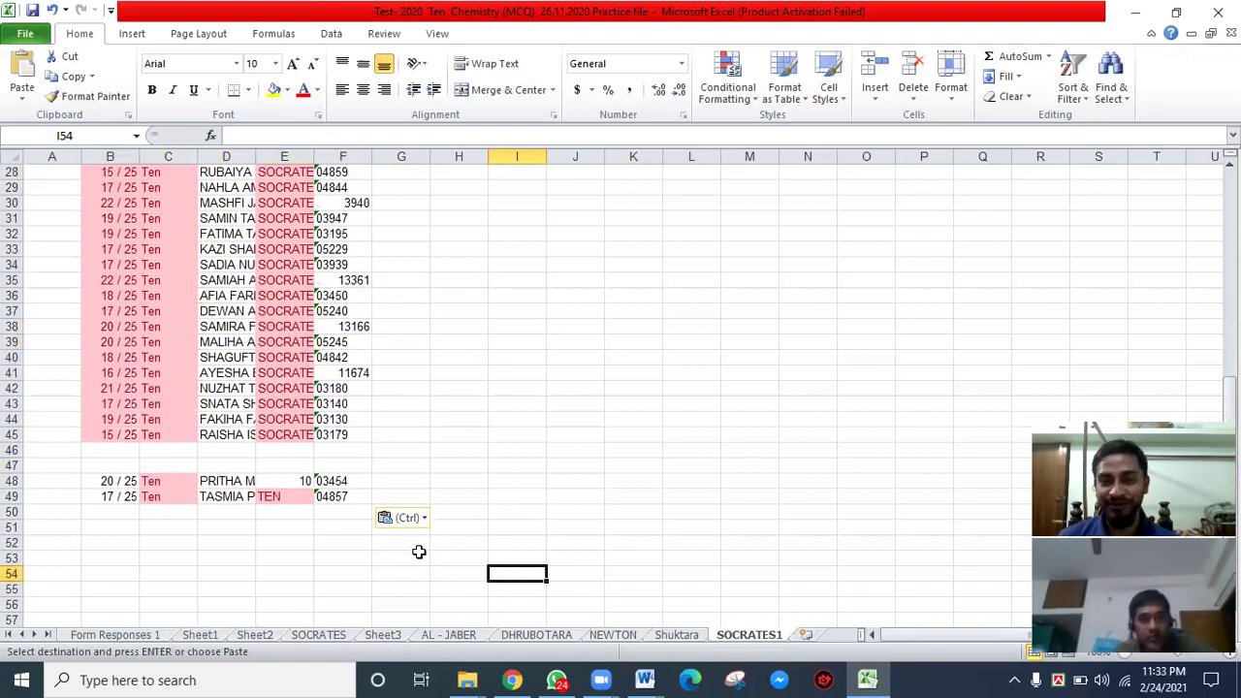
- Switch to the Word task checklist and review the remaining tasks, highlighting the items "Customize the file" and "Shot ID"
click(645, 679)
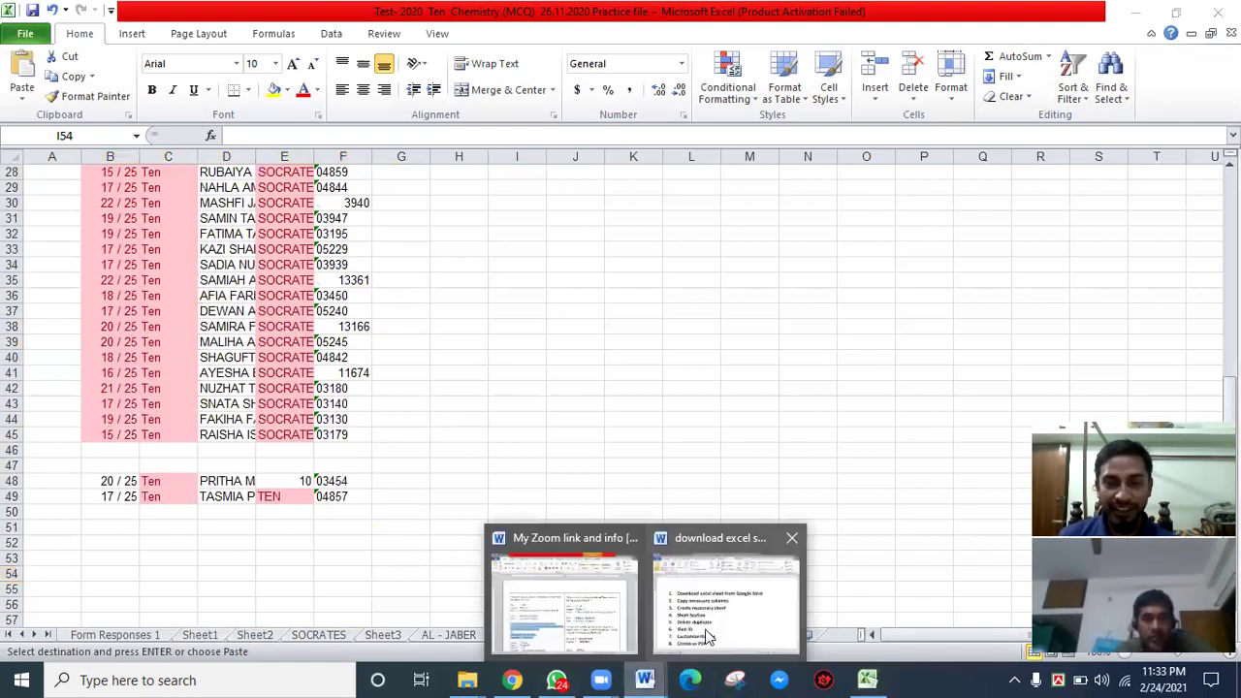
click(706, 591)
click(729, 475)
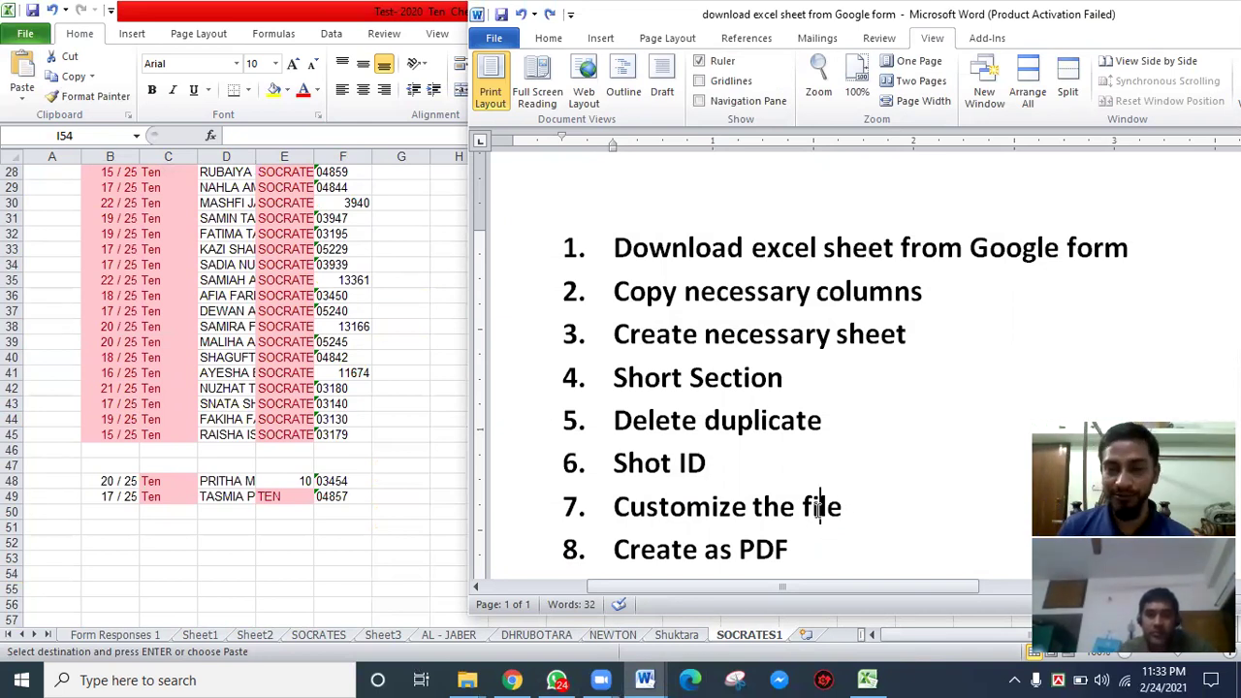
drag(614, 511, 859, 512)
key(alt+Tab)
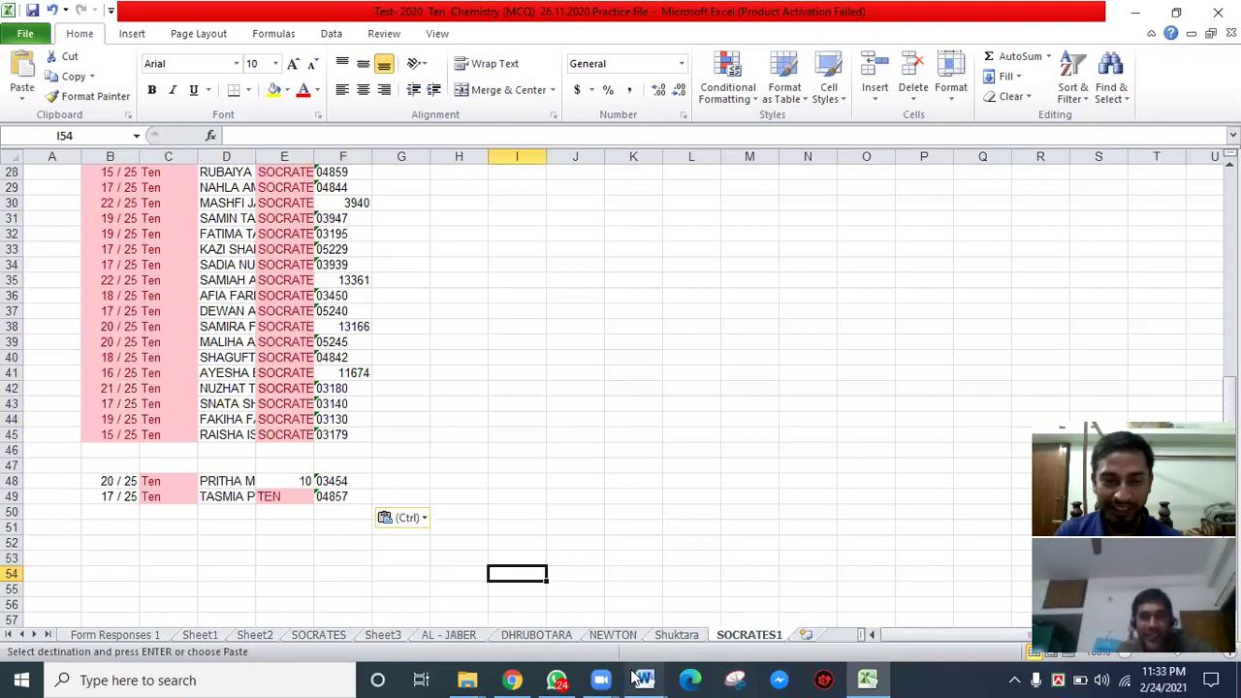
mouse_move(646, 679)
click(711, 611)
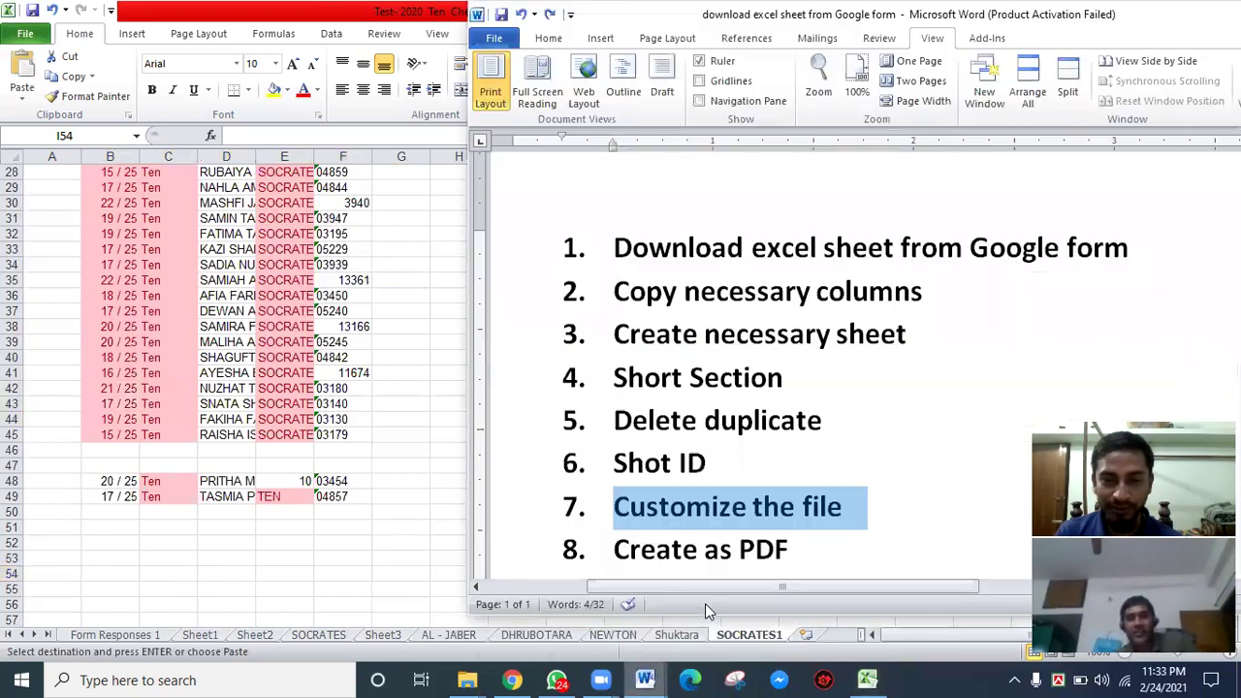
click(665, 470)
drag(706, 469, 615, 466)
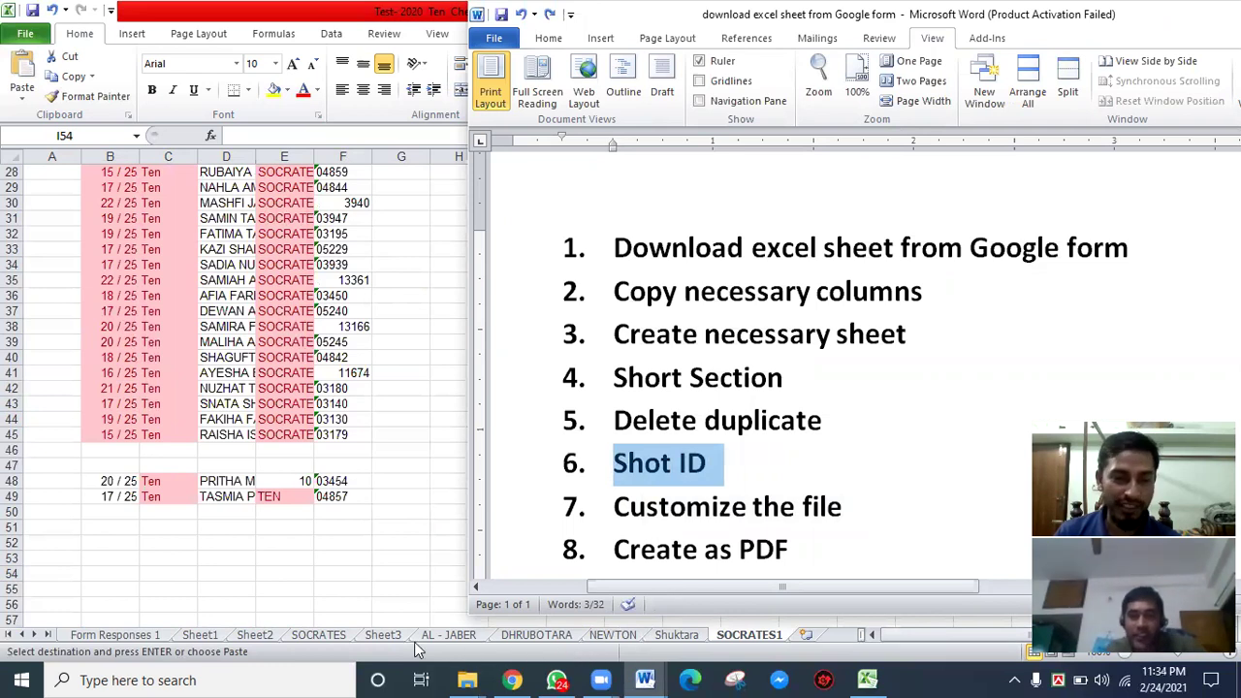
- Return to the AL - JABER sheet in Excel and clear the pending copy selection around the two leftover records
click(451, 638)
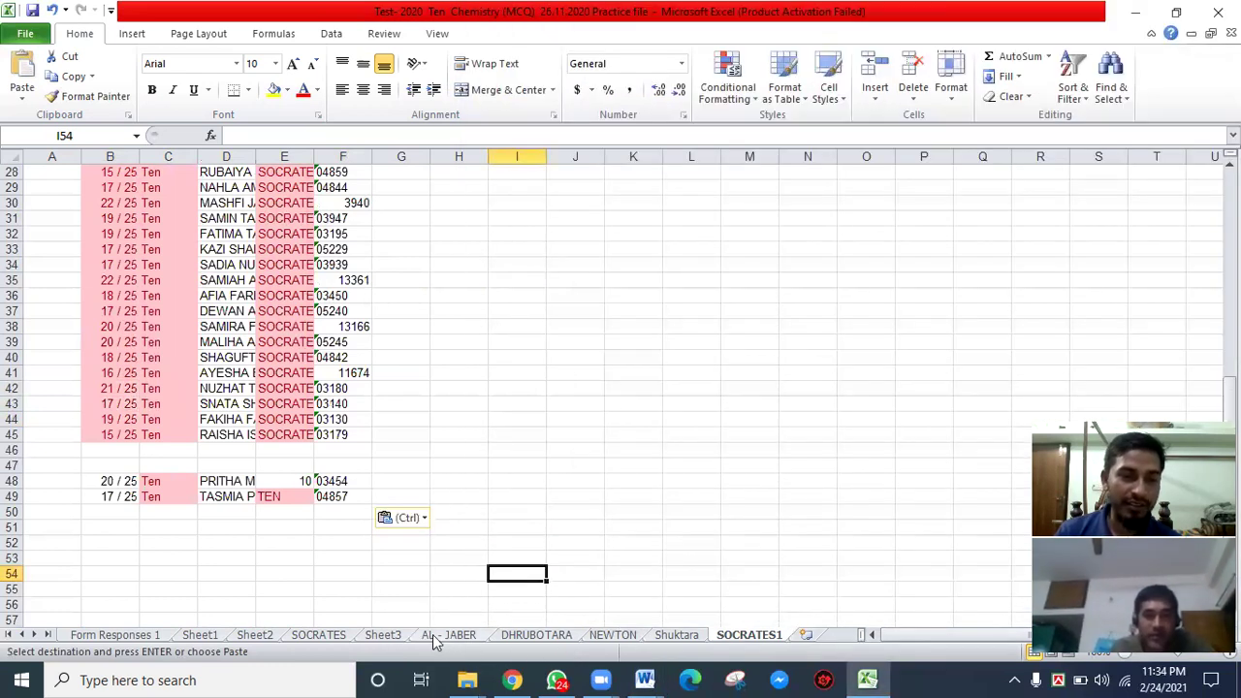
click(430, 636)
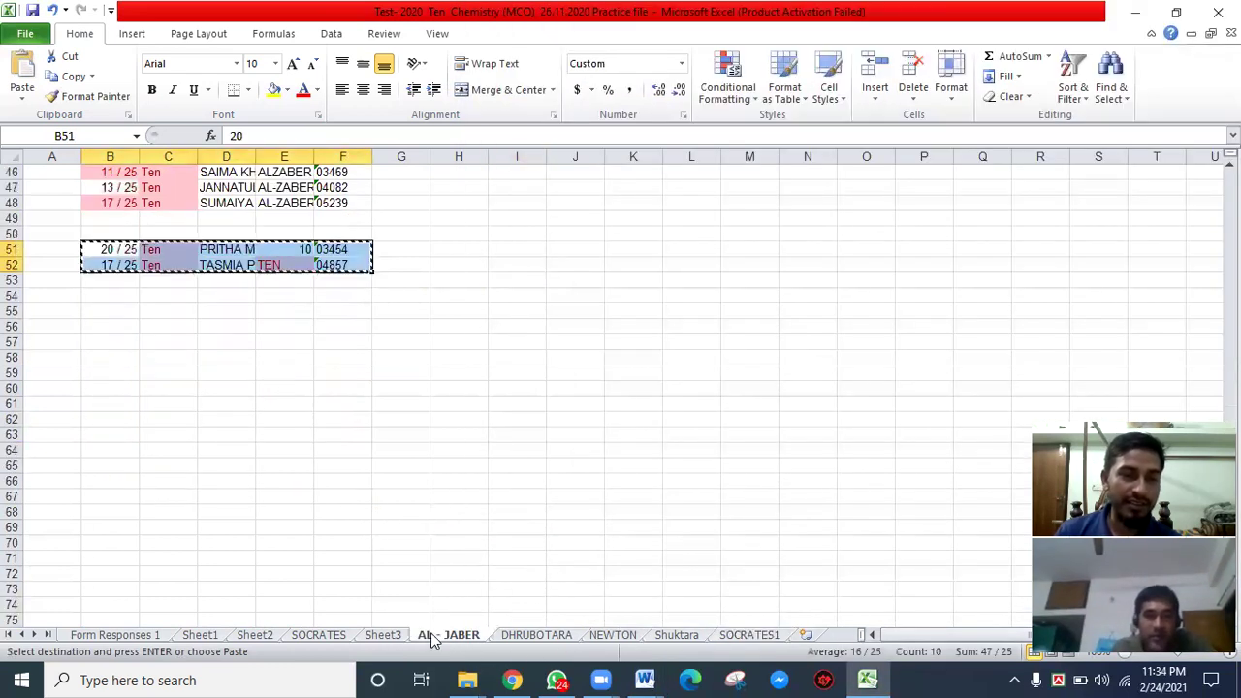
double_click(182, 296)
click(212, 297)
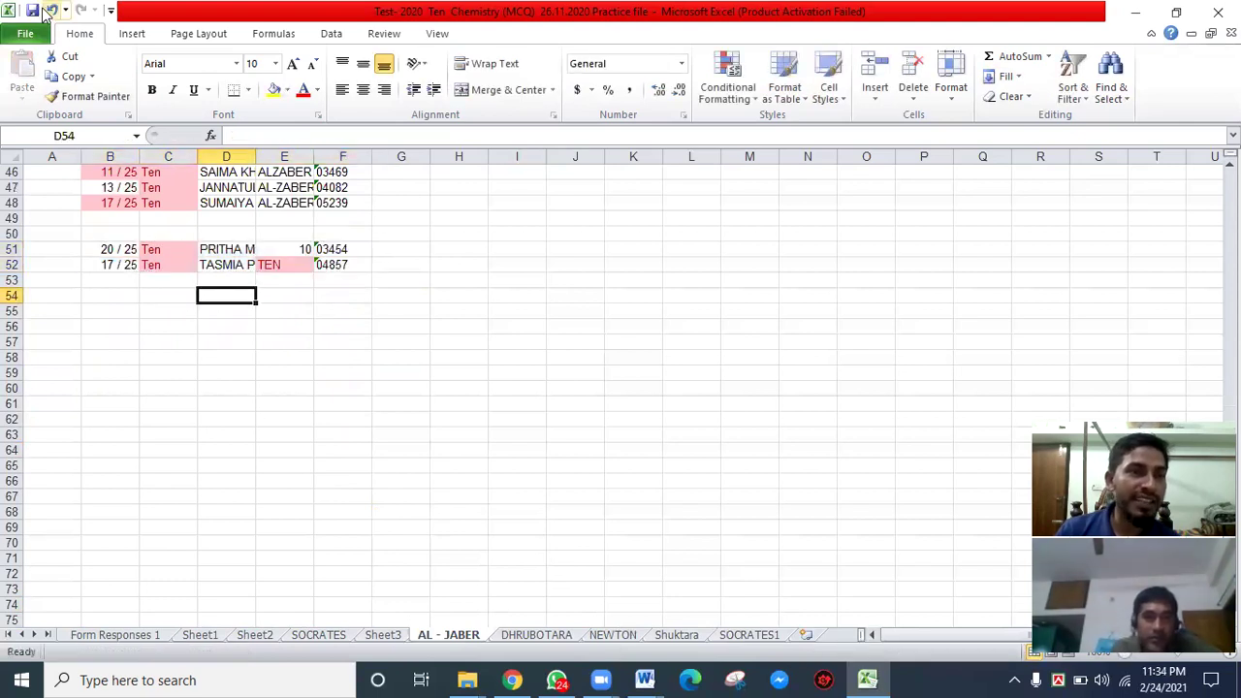
- Shorten the ID header in cell F3 of Sheet3 to "ID" by removing the "(Write only last five digit)" note
scroll(289, 280, up, 14)
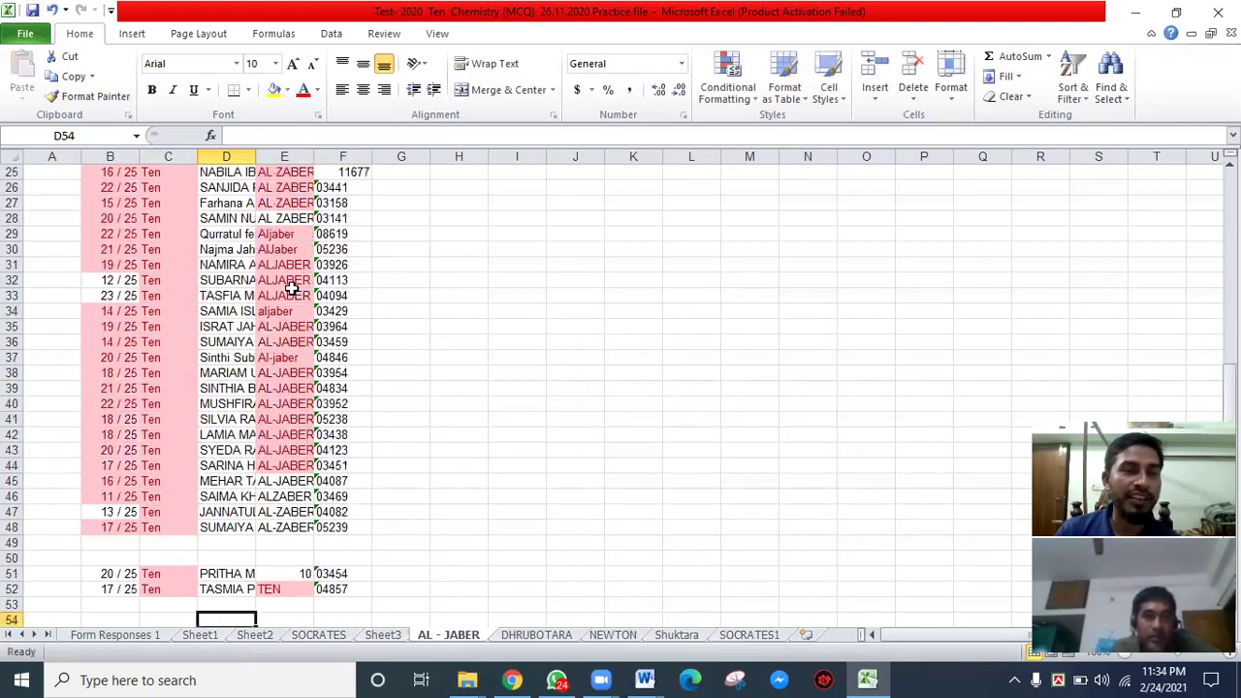
scroll(280, 272, up, 1)
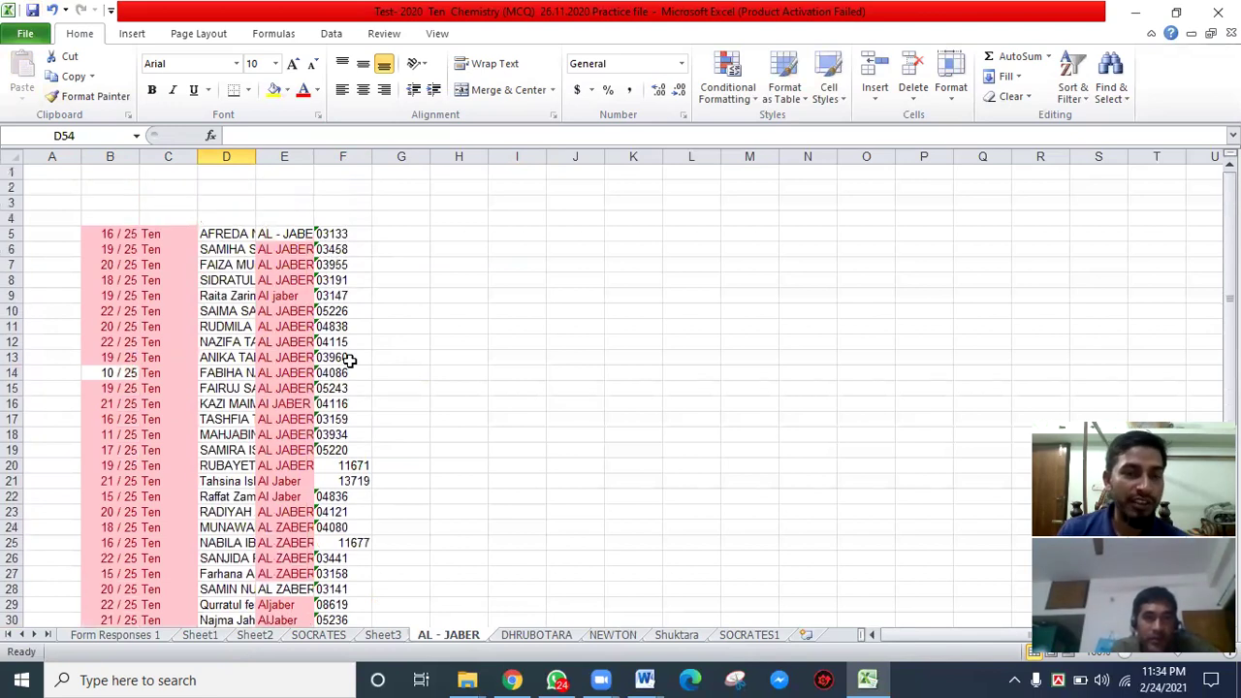
click(383, 635)
scroll(316, 282, up, 20)
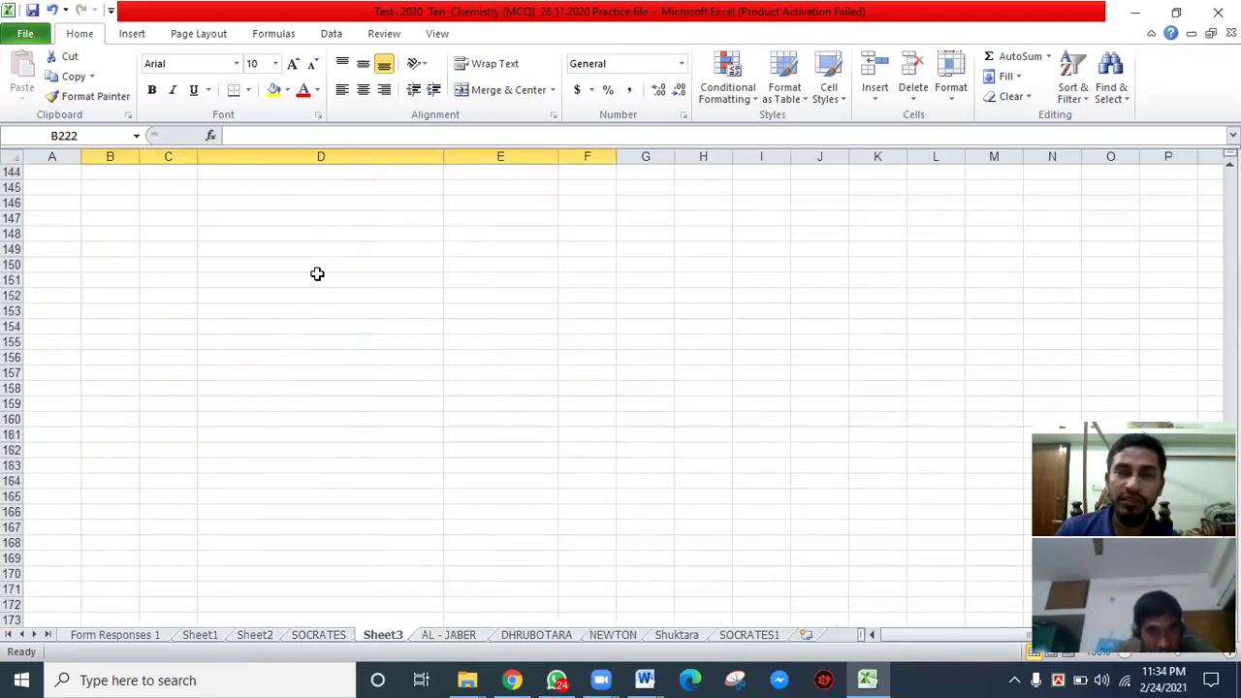
scroll(312, 266, up, 20)
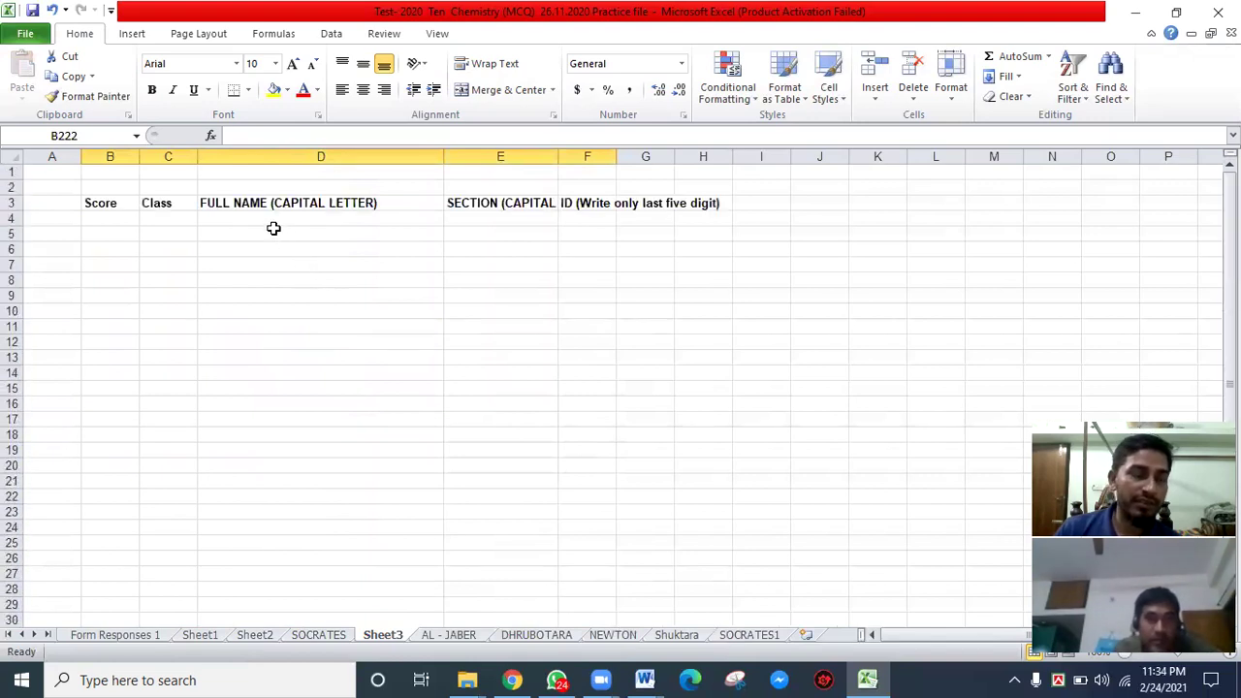
drag(126, 203, 587, 203)
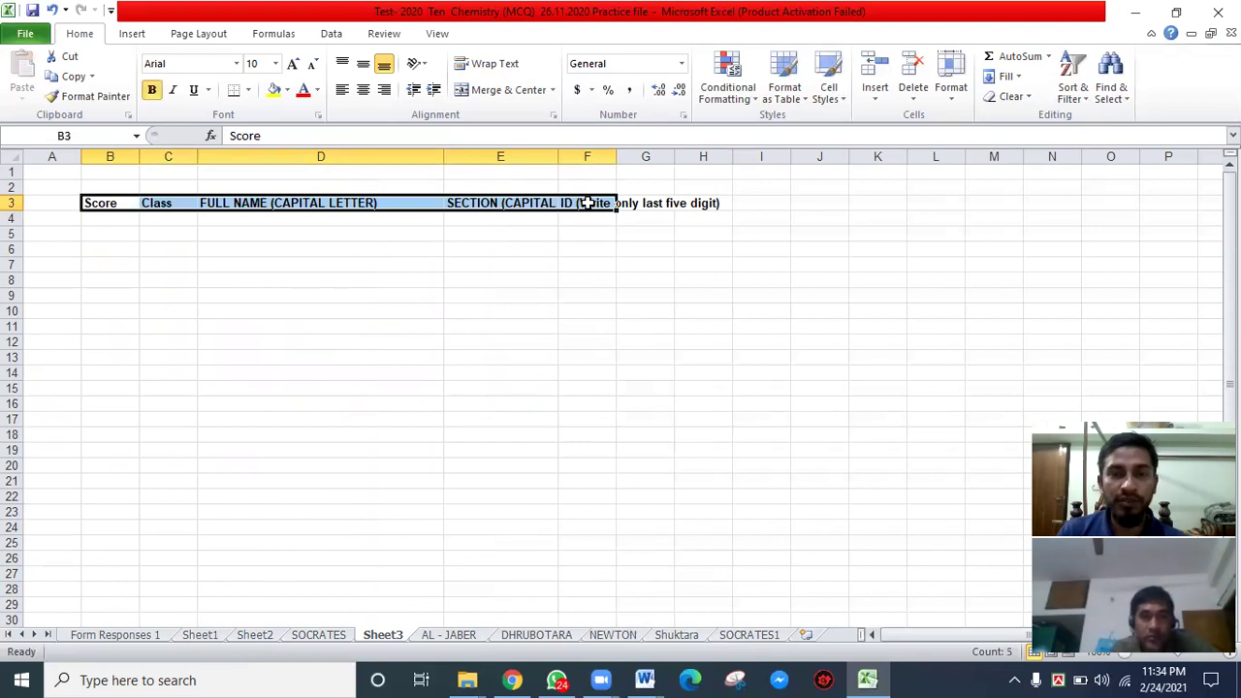
double_click(574, 203)
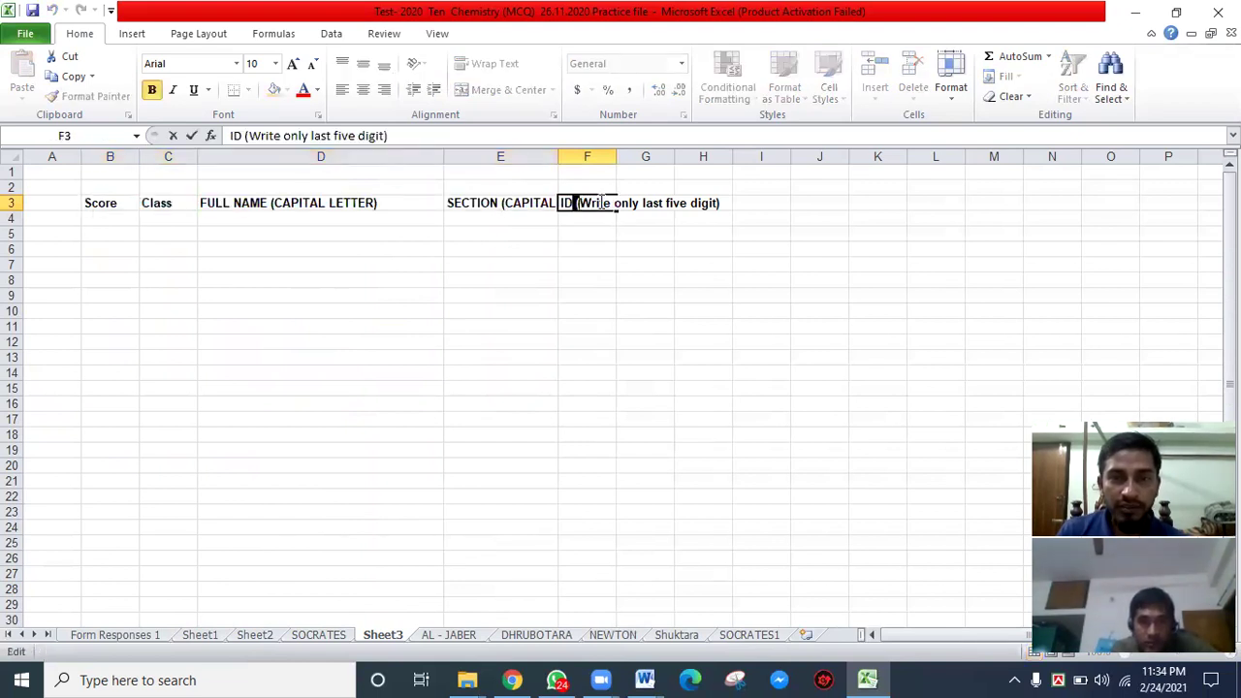
drag(602, 202, 831, 202)
key(BackSpace)
key(Return)
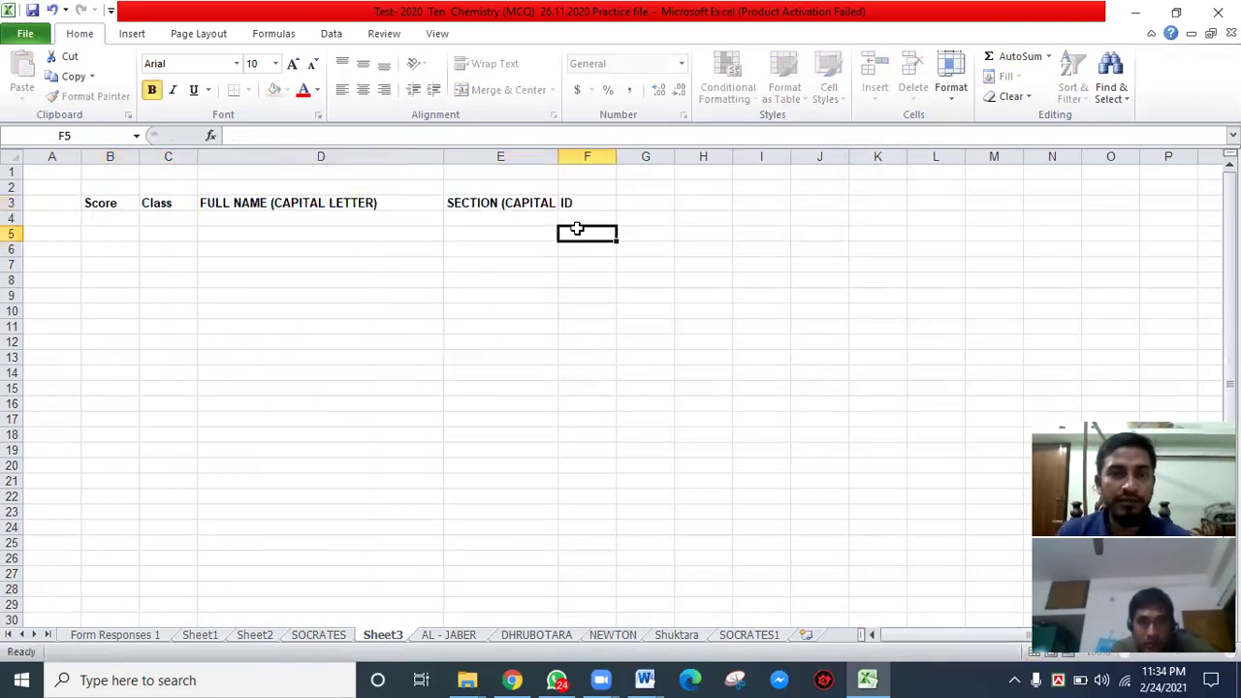
- Remove the "(CAPITAL LETTER)" note from the section header in E3, leaving "SECTION"
click(500, 202)
double_click(500, 202)
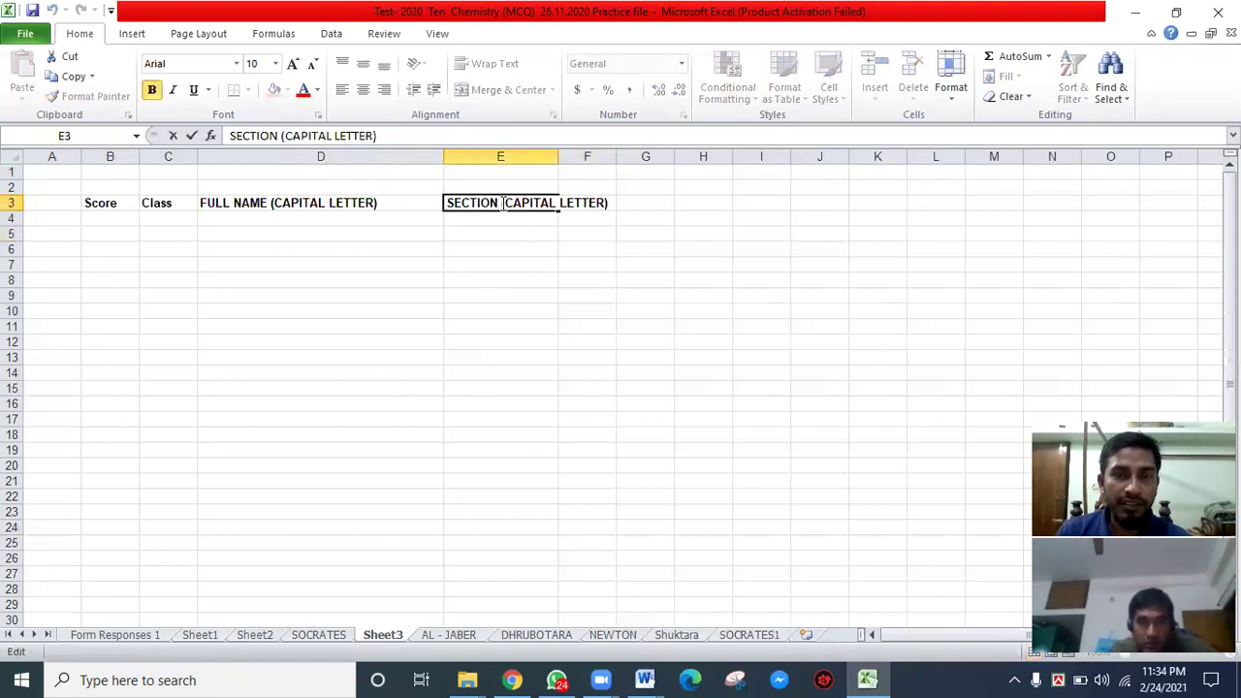
shift+click(689, 200)
key(BackSpace)
click(572, 248)
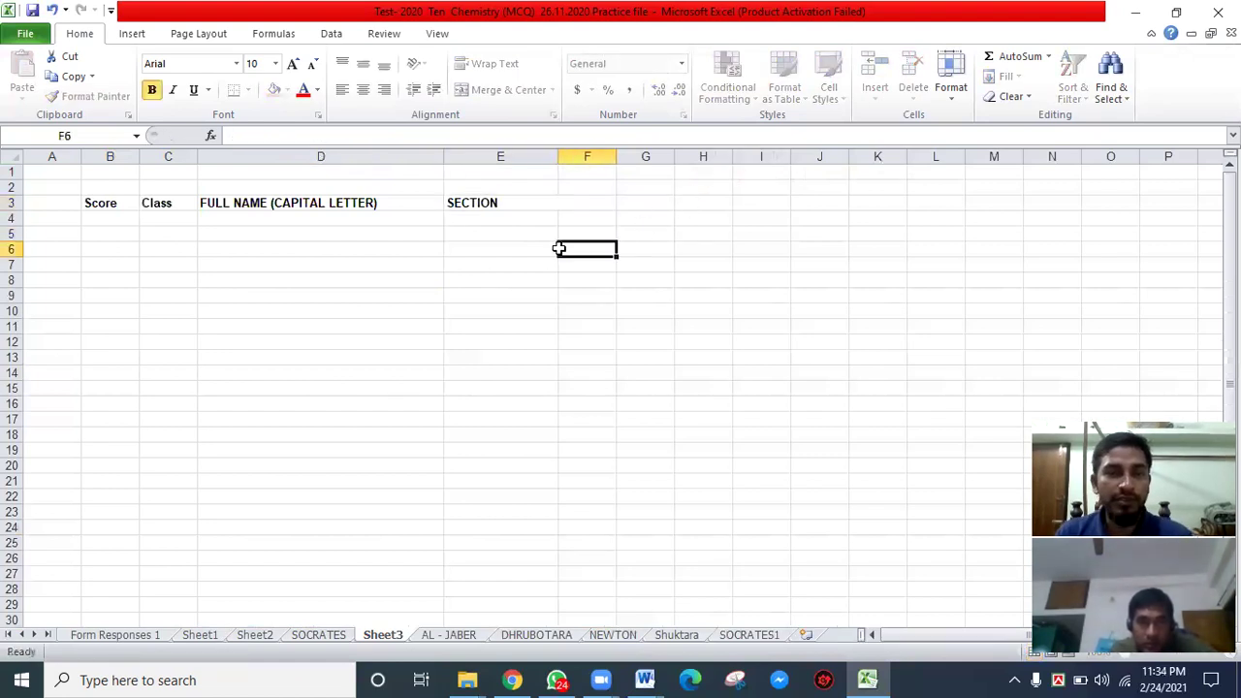
- Remove the "(CAPITAL LETTER)" note from the name header in D3, leaving "FULL NAME"
click(333, 203)
double_click(407, 203)
drag(407, 203, 270, 207)
key(BackSpace)
click(281, 246)
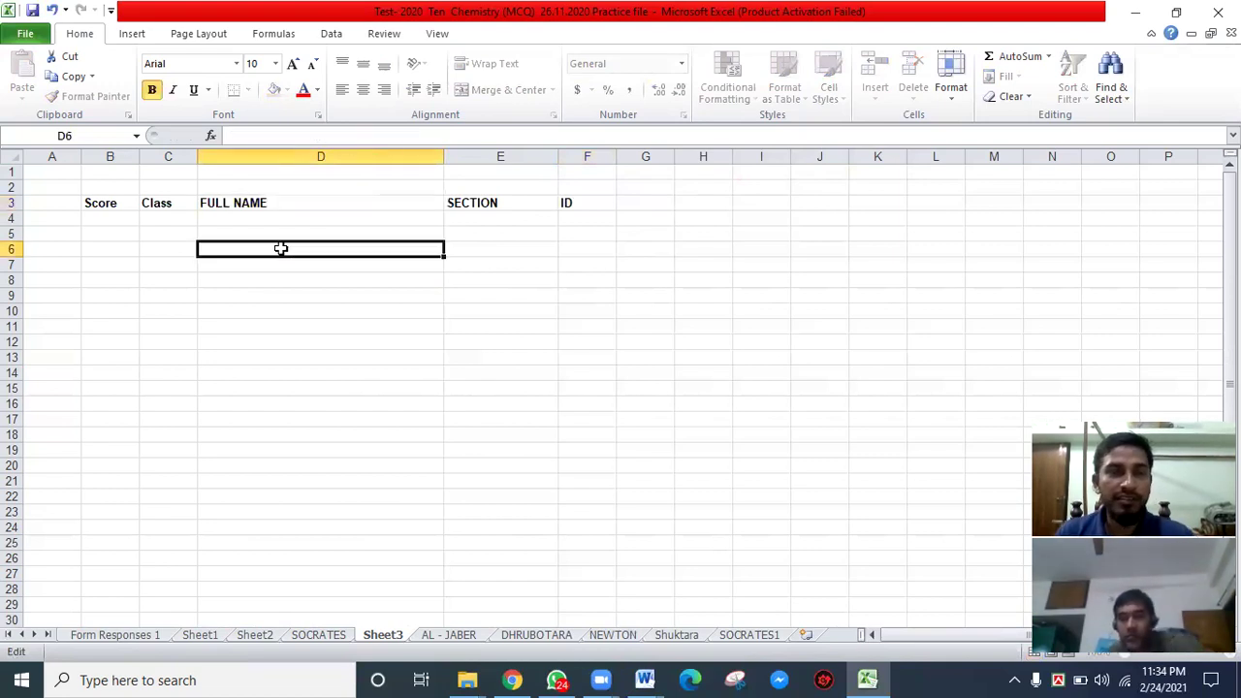
- Centre the header row cells B3 to F3 horizontally
drag(99, 203, 570, 204)
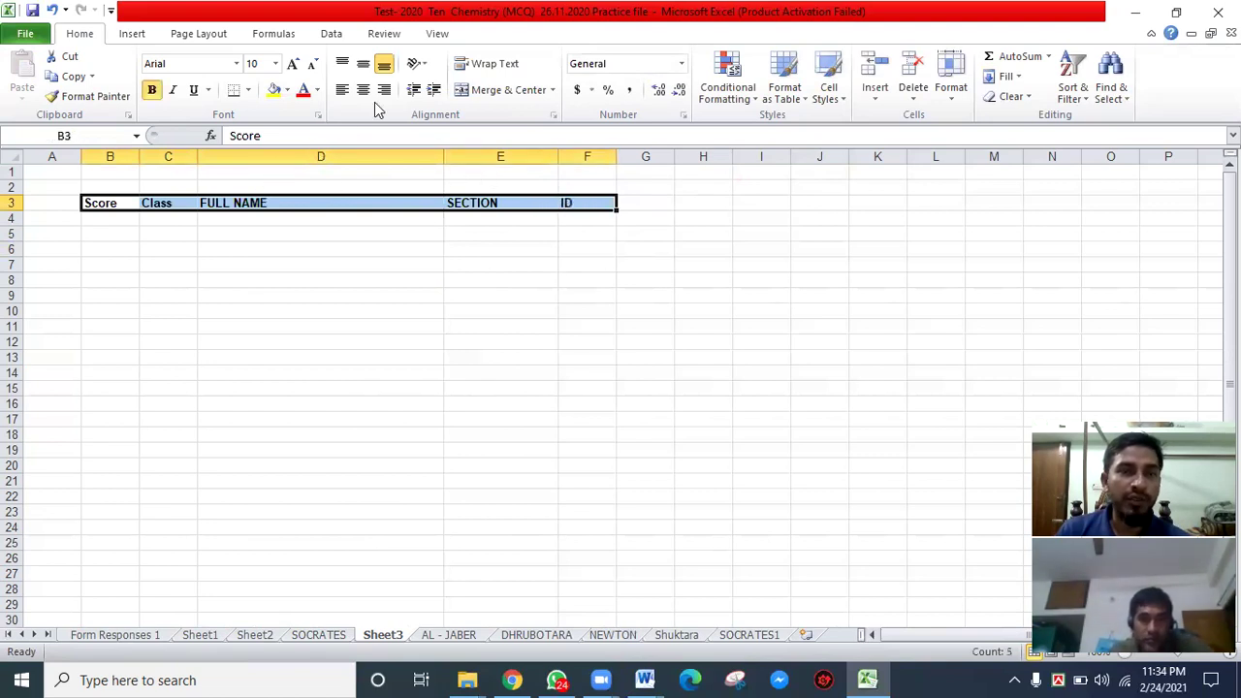
click(363, 89)
click(358, 234)
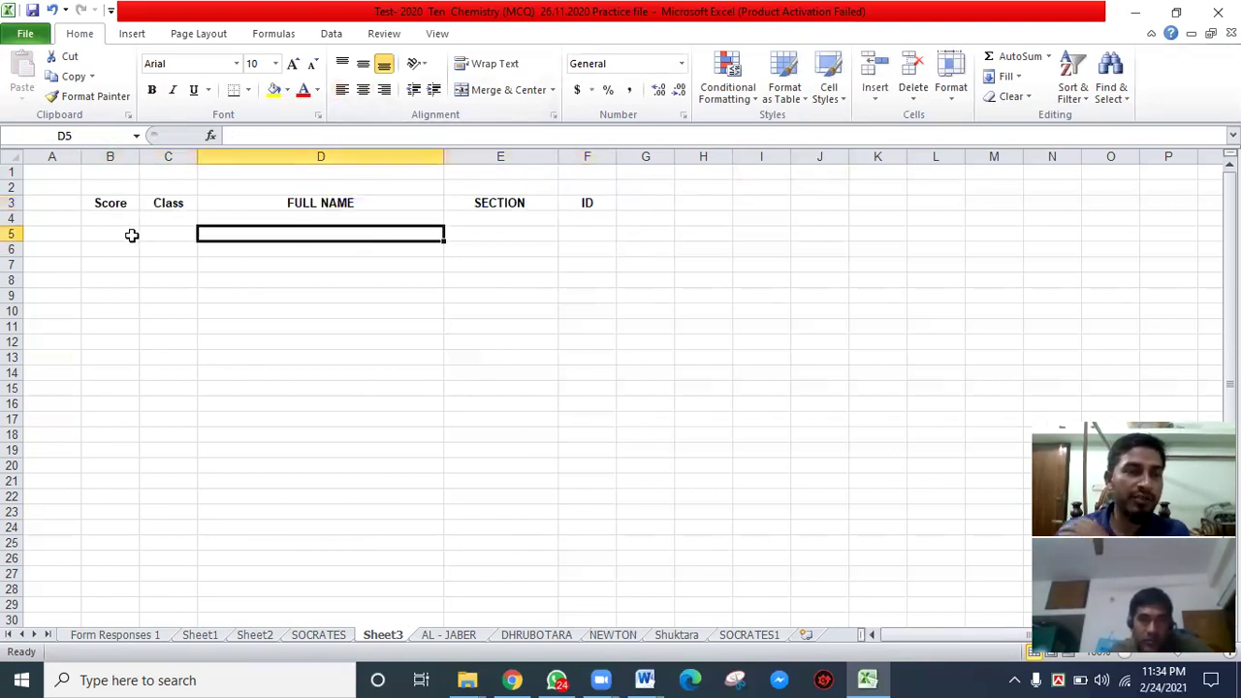
- Copy the Sheet3 headers from B3:F3 and paste them at B4 on the AL - JABER sheet
drag(106, 203, 576, 203)
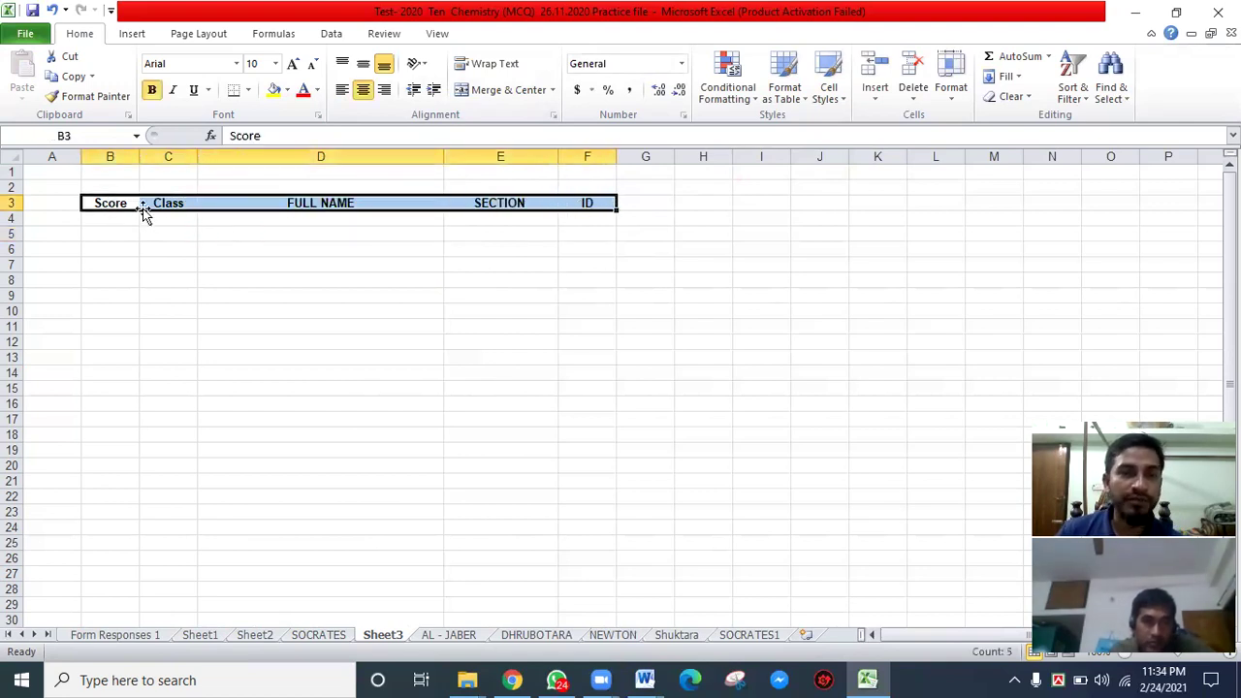
right_click(109, 205)
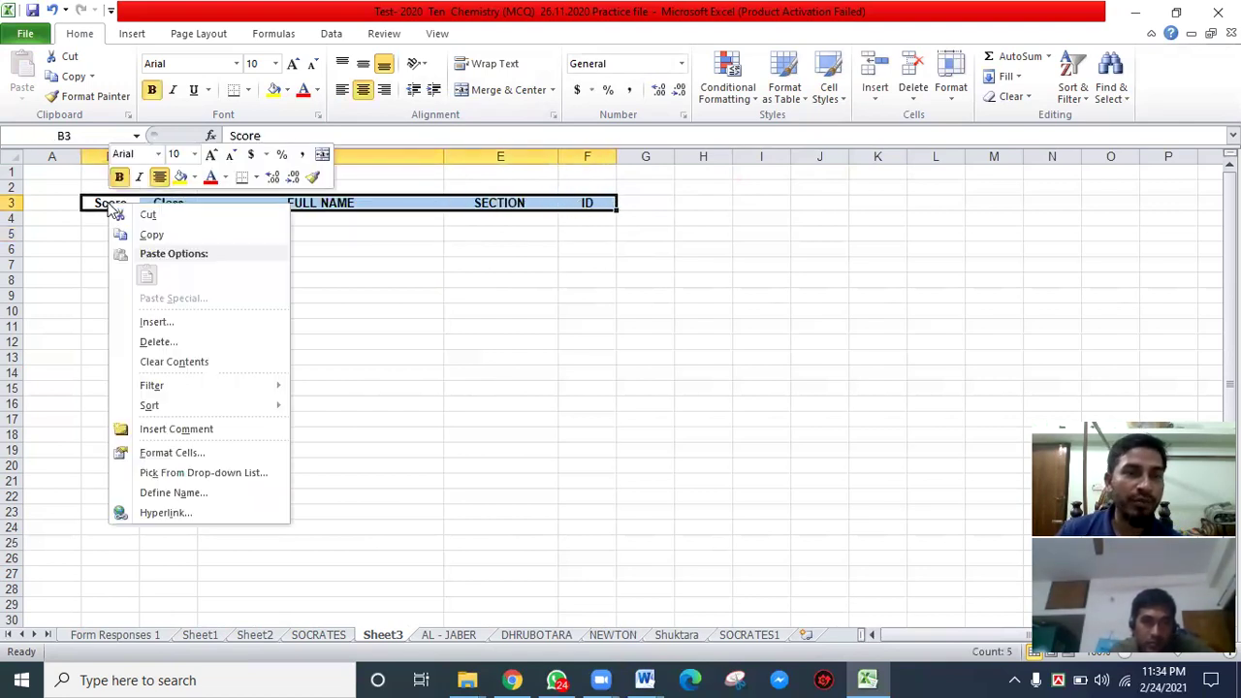
click(151, 235)
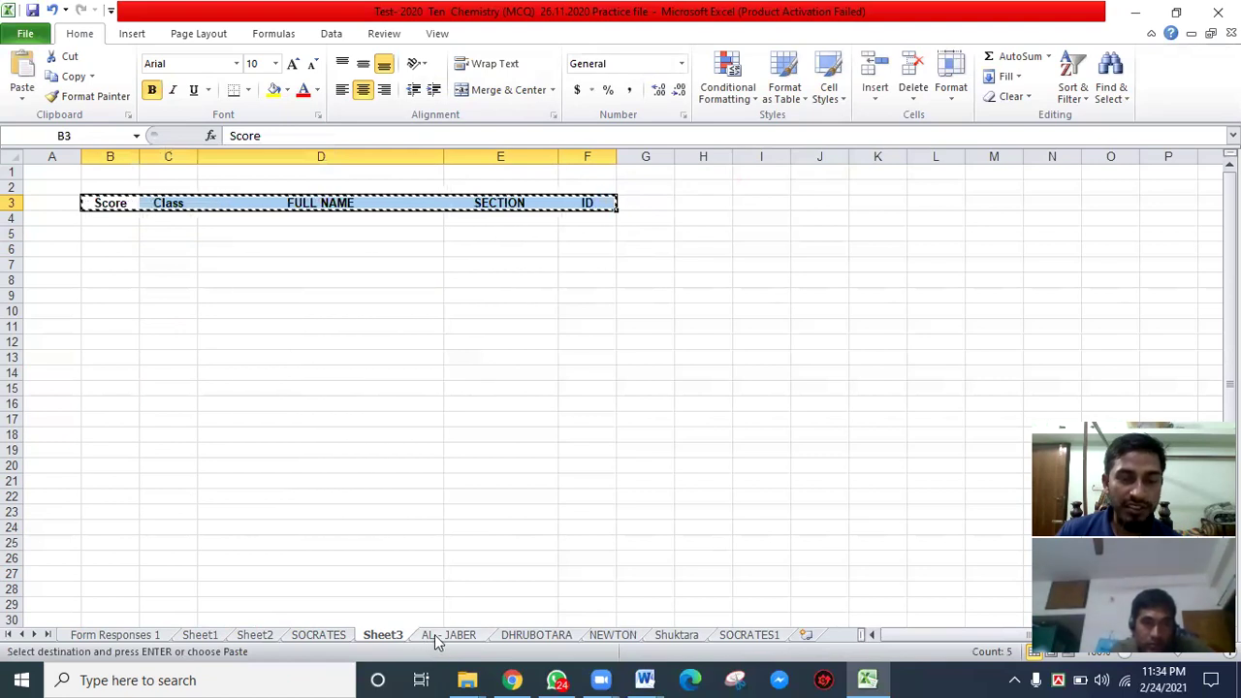
click(435, 637)
click(99, 220)
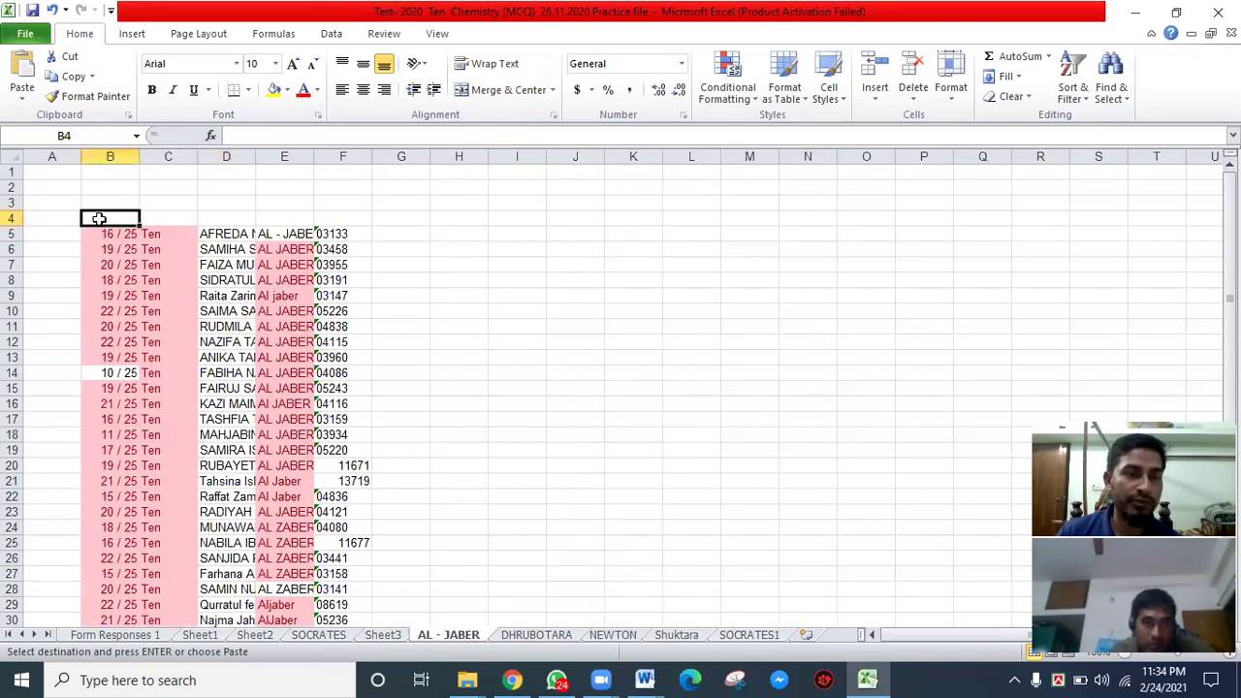
right_click(99, 220)
click(139, 293)
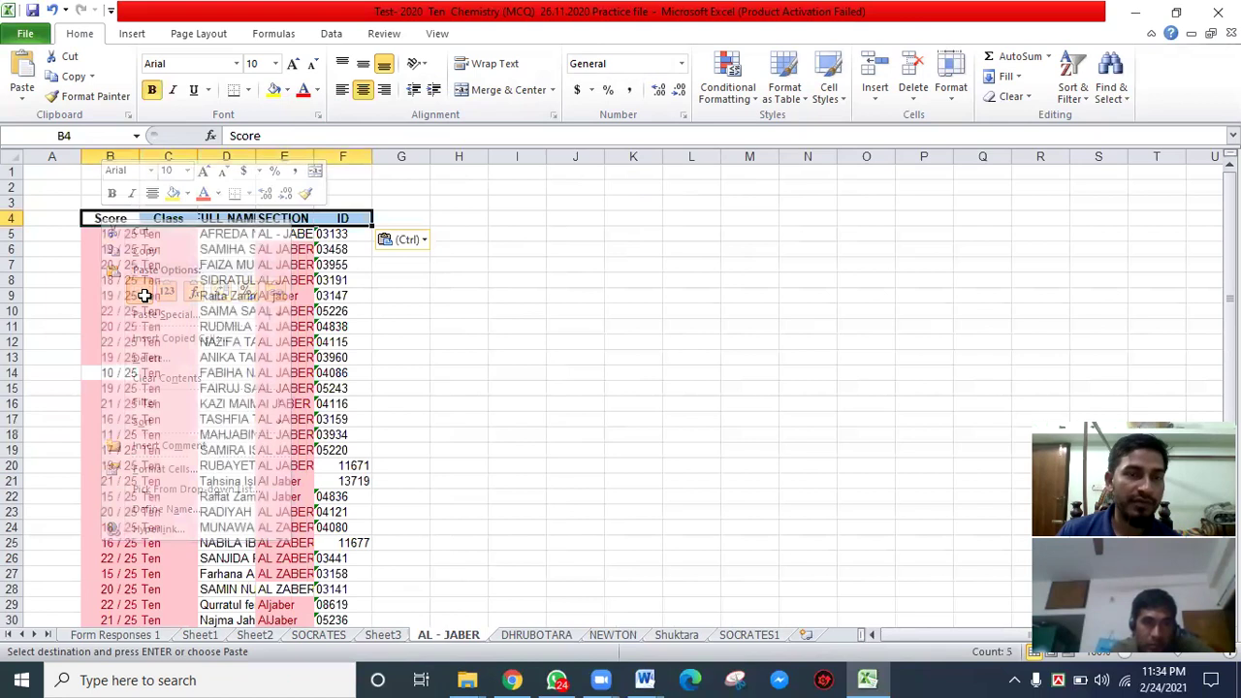
- Paste the copied header row at B4 on the DHRUBOTARA sheet
click(515, 637)
scroll(184, 291, up, 15)
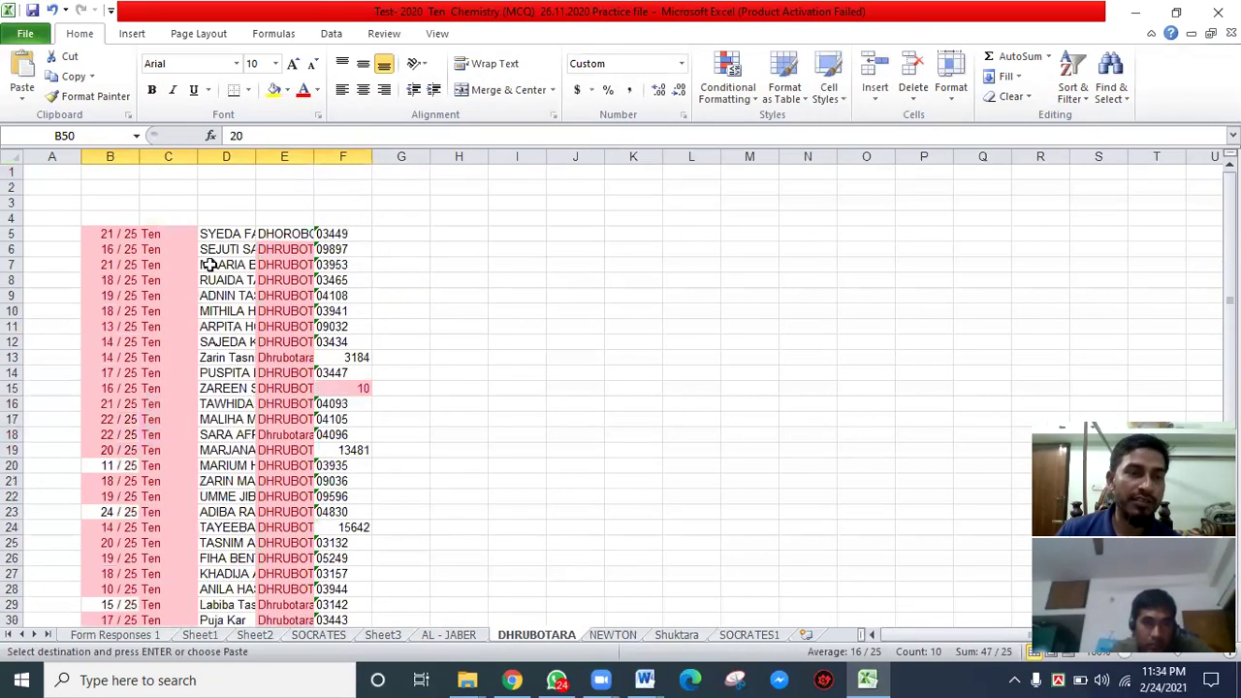
click(97, 219)
right_click(105, 219)
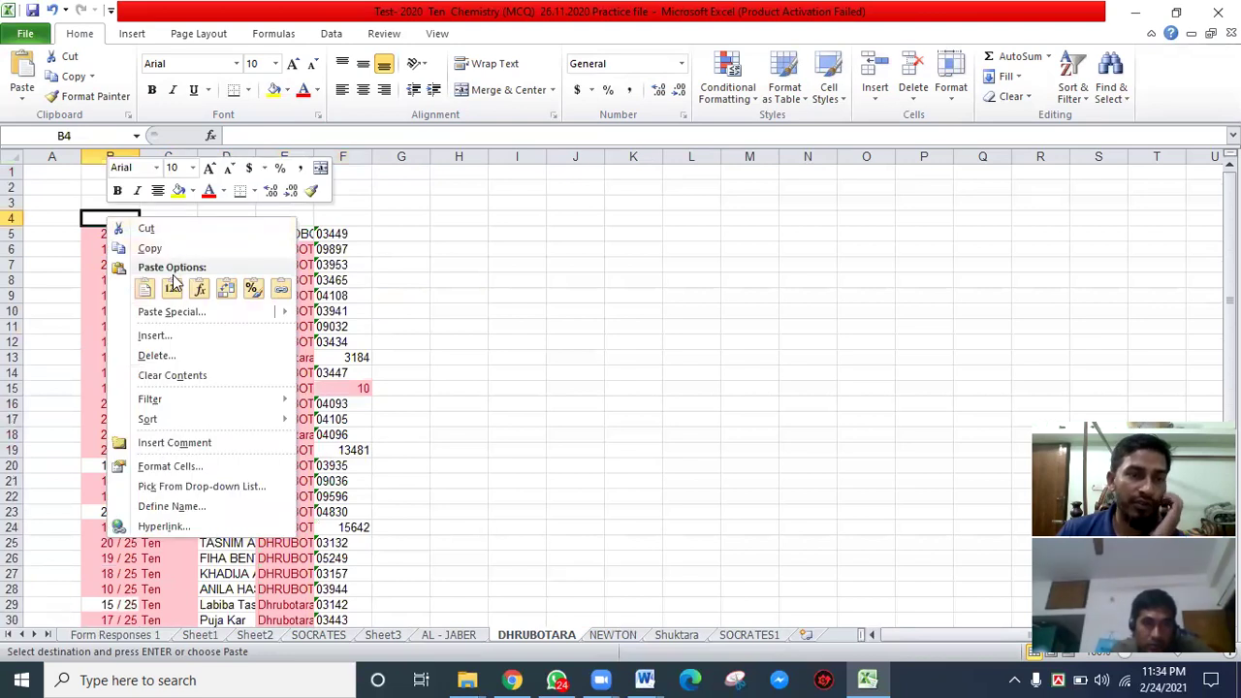
click(147, 291)
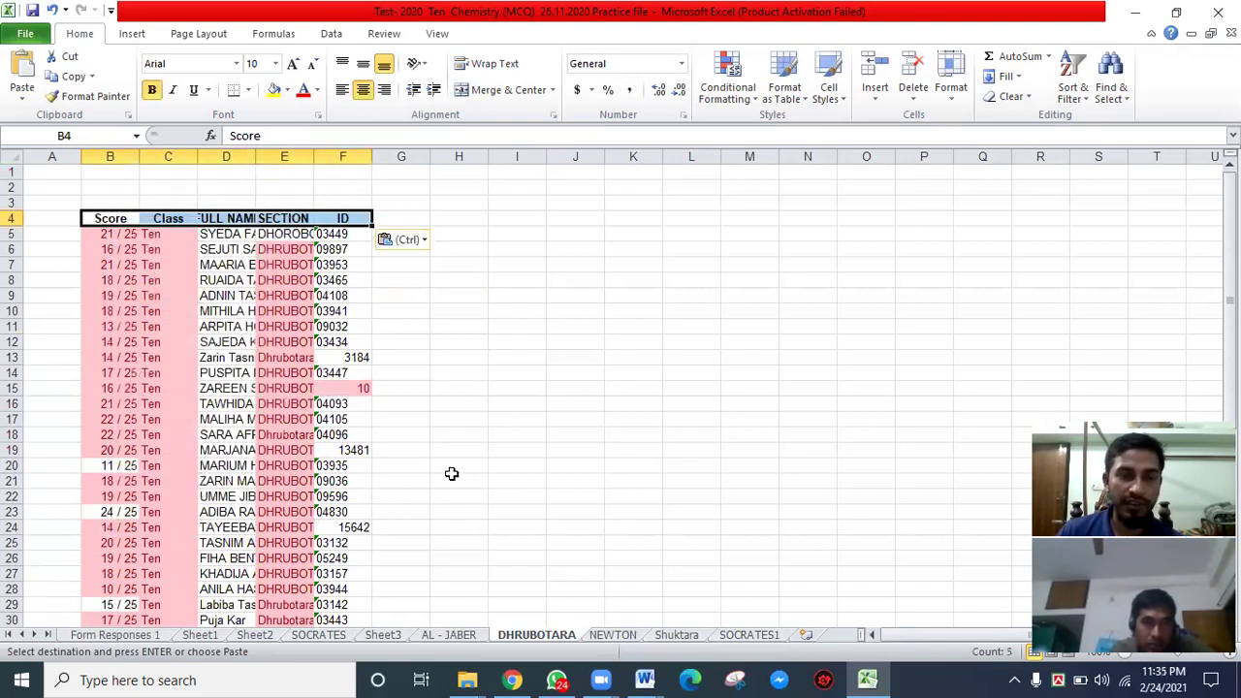
- Paste the copied header row at B4 on the NEWTON sheet
click(612, 635)
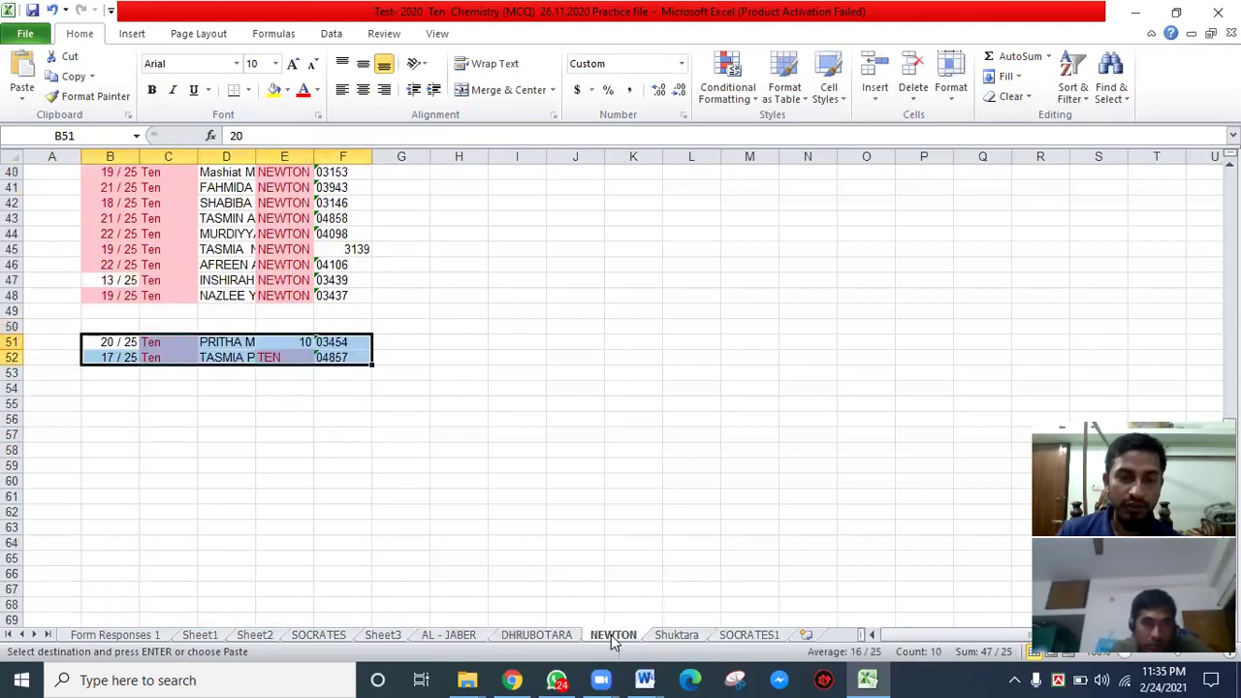
scroll(219, 269, up, 13)
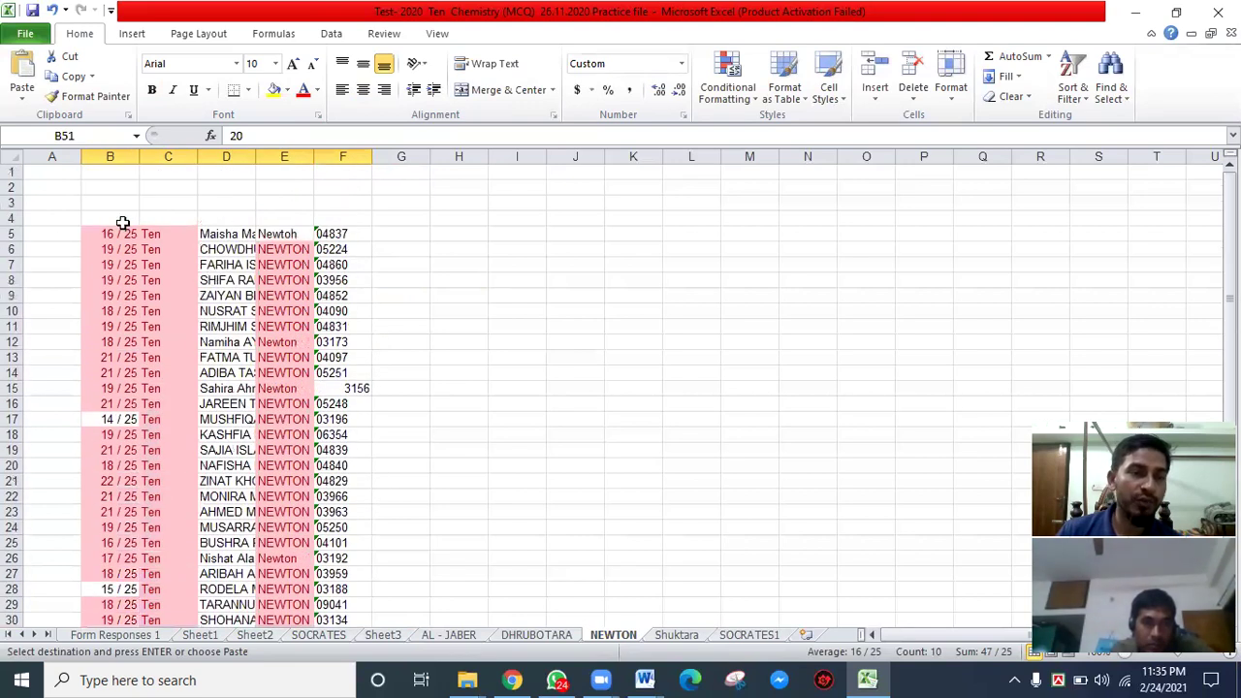
click(116, 219)
right_click(115, 218)
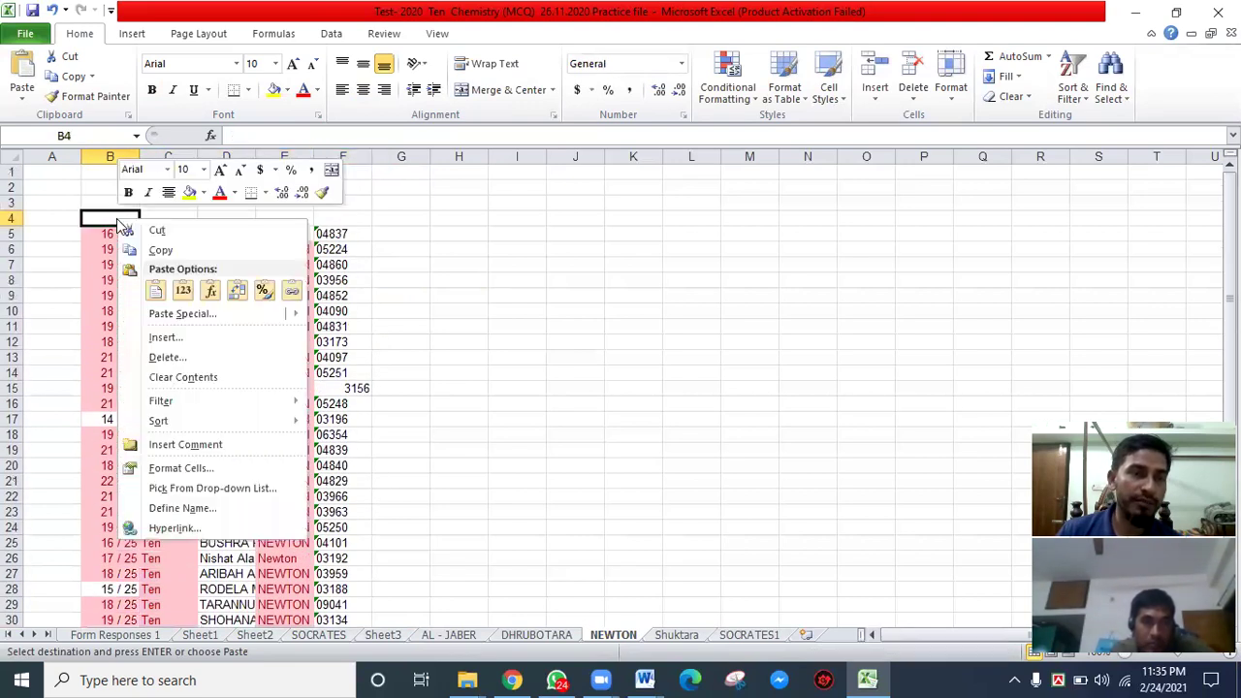
click(155, 289)
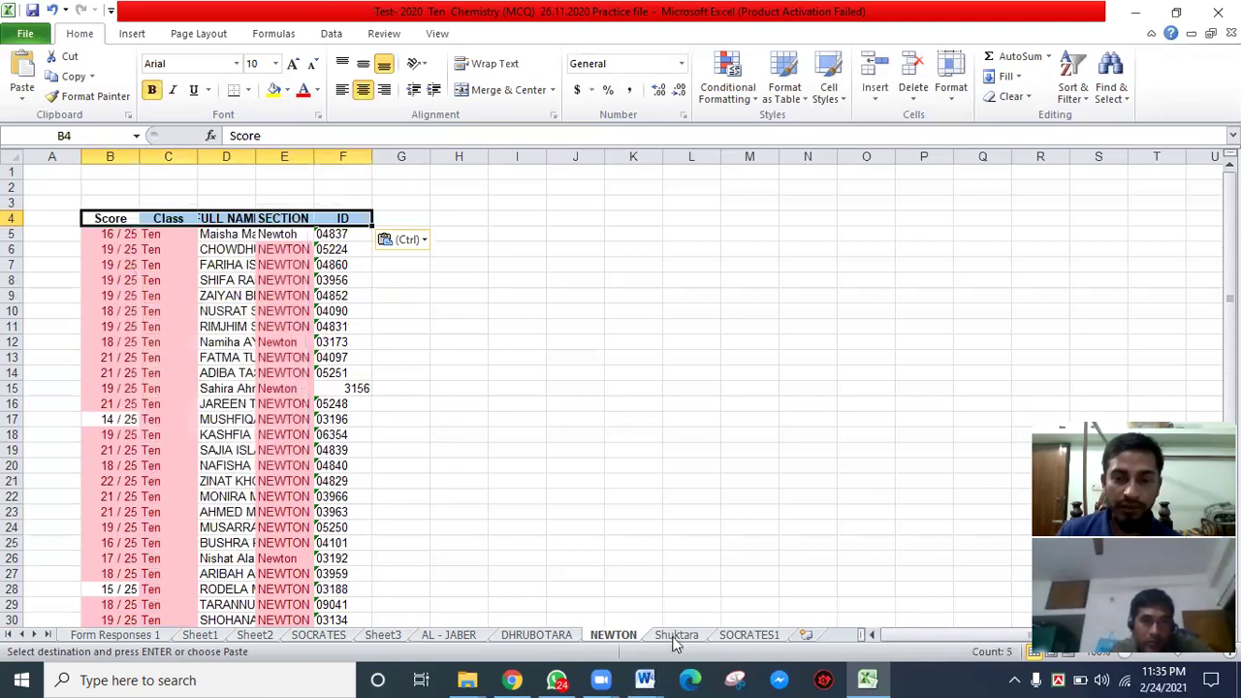
- Paste the copied header row at B4 on the Shuktara sheet
click(676, 639)
scroll(112, 233, up, 15)
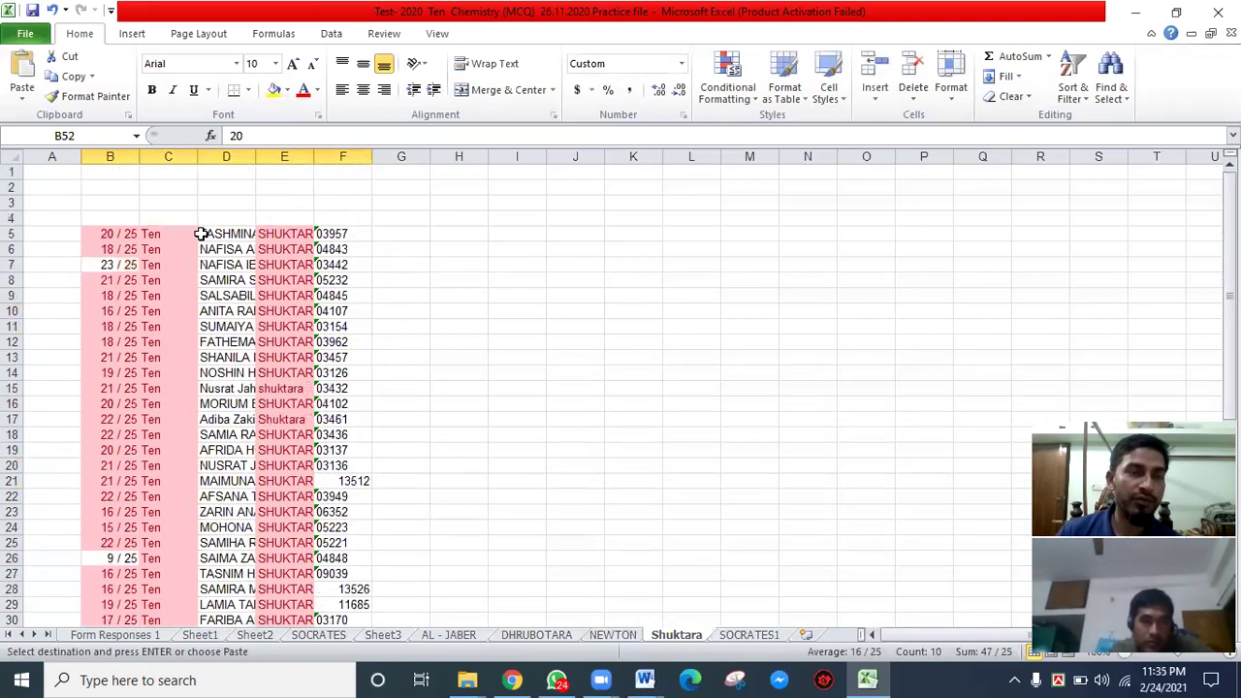
click(120, 219)
right_click(121, 223)
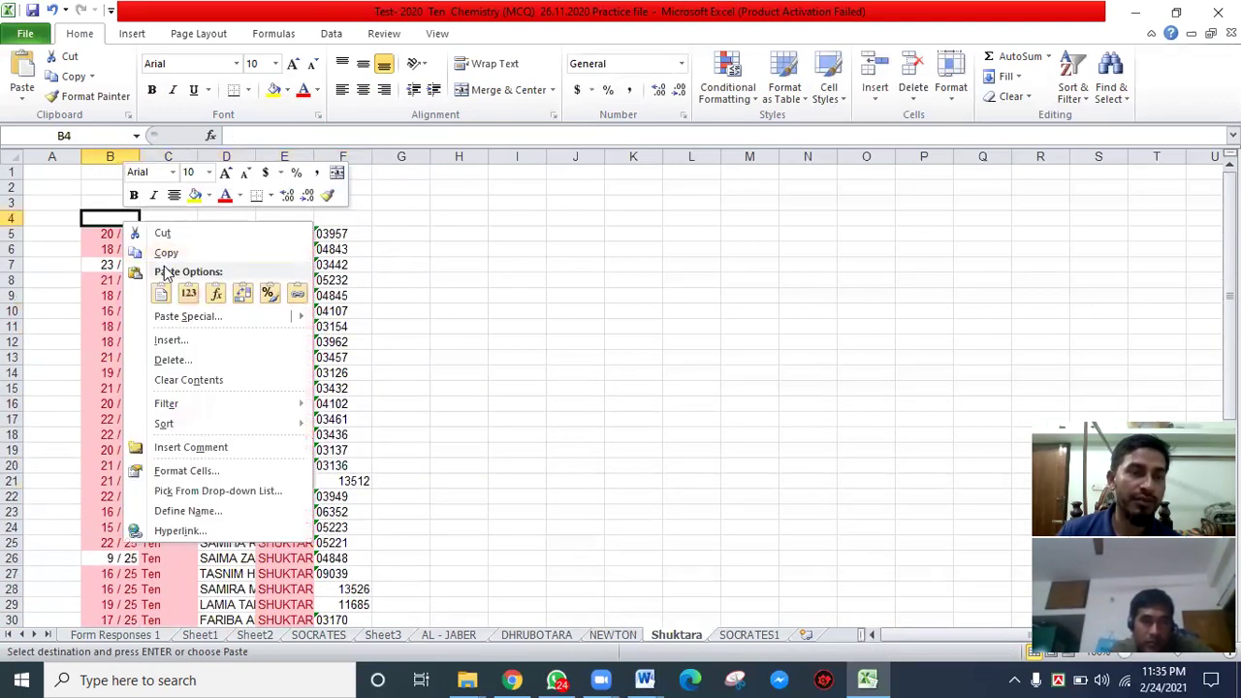
click(161, 293)
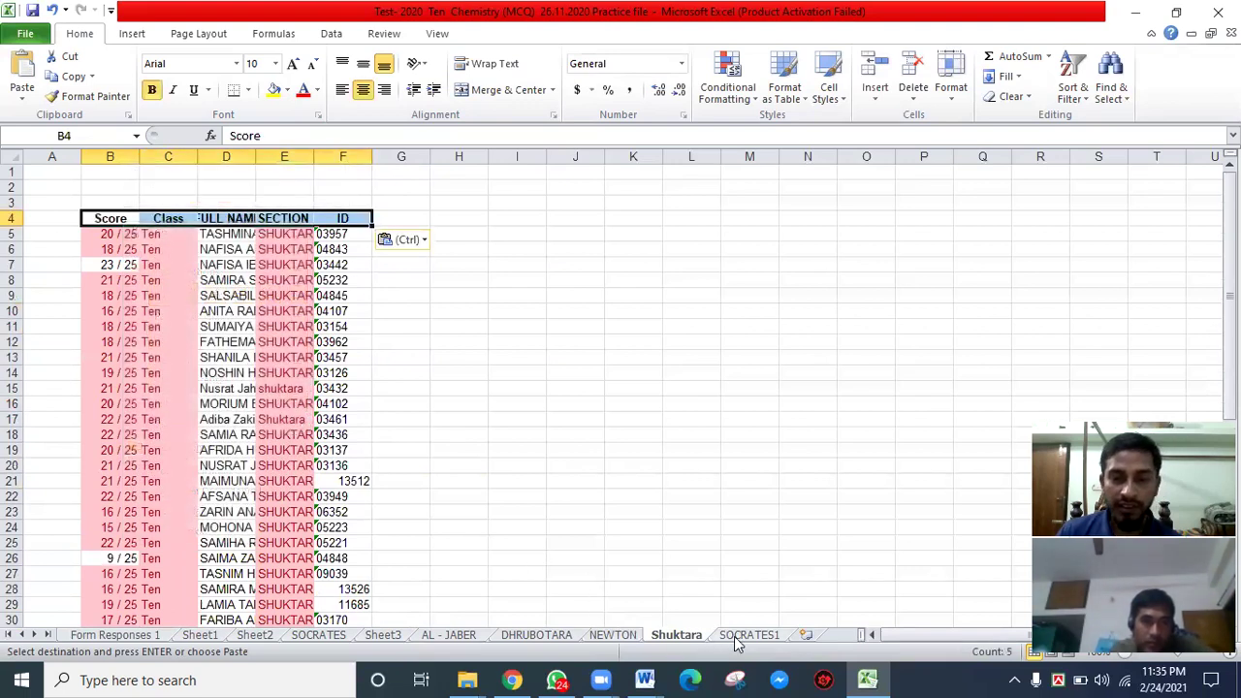
- Paste the copied header row at B4 on the SOCRATES1 sheet
click(747, 635)
scroll(213, 315, up, 9)
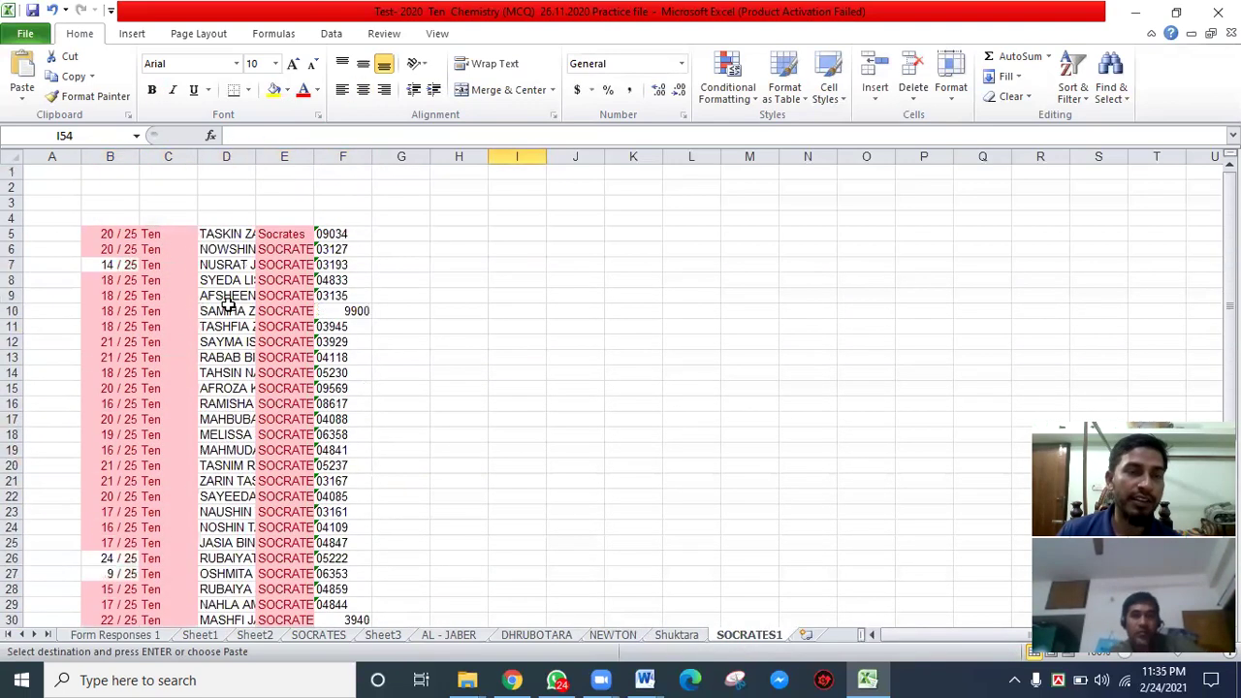
click(102, 218)
right_click(103, 217)
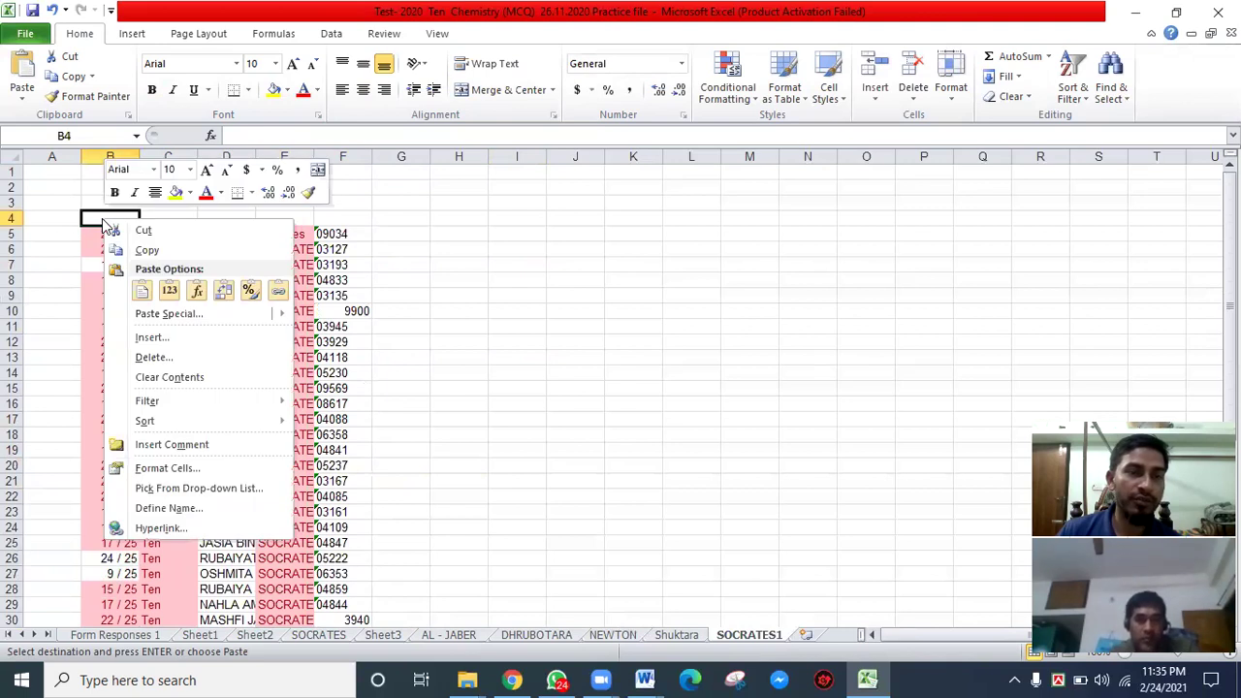
click(144, 288)
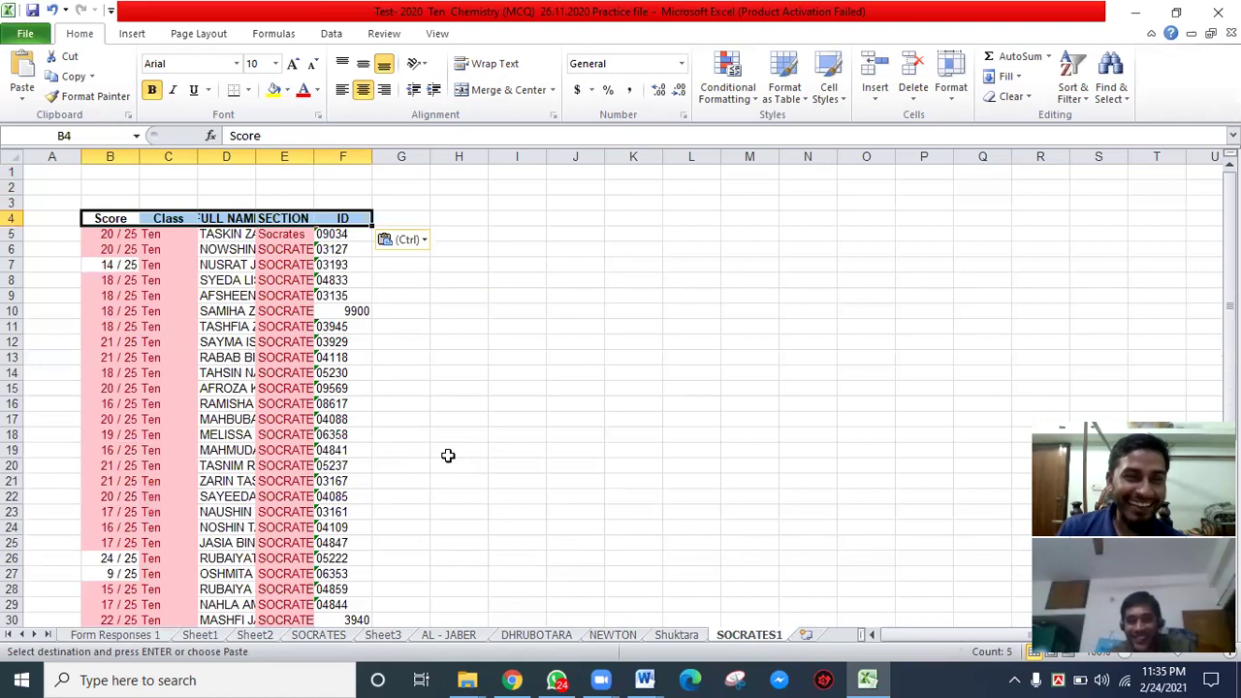
- On the AL - JABER sheet, widen the FULL NAME and SECTION columns to fit their text and centre the Score and Class columns
click(449, 636)
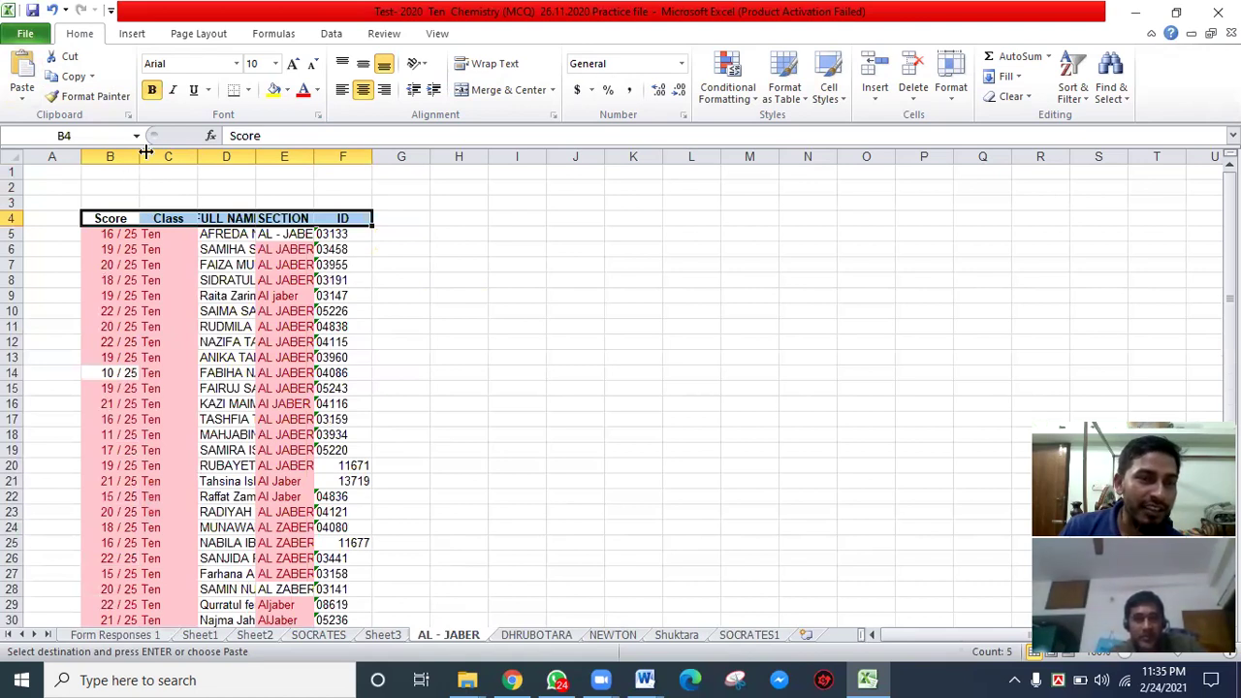
drag(257, 156, 529, 156)
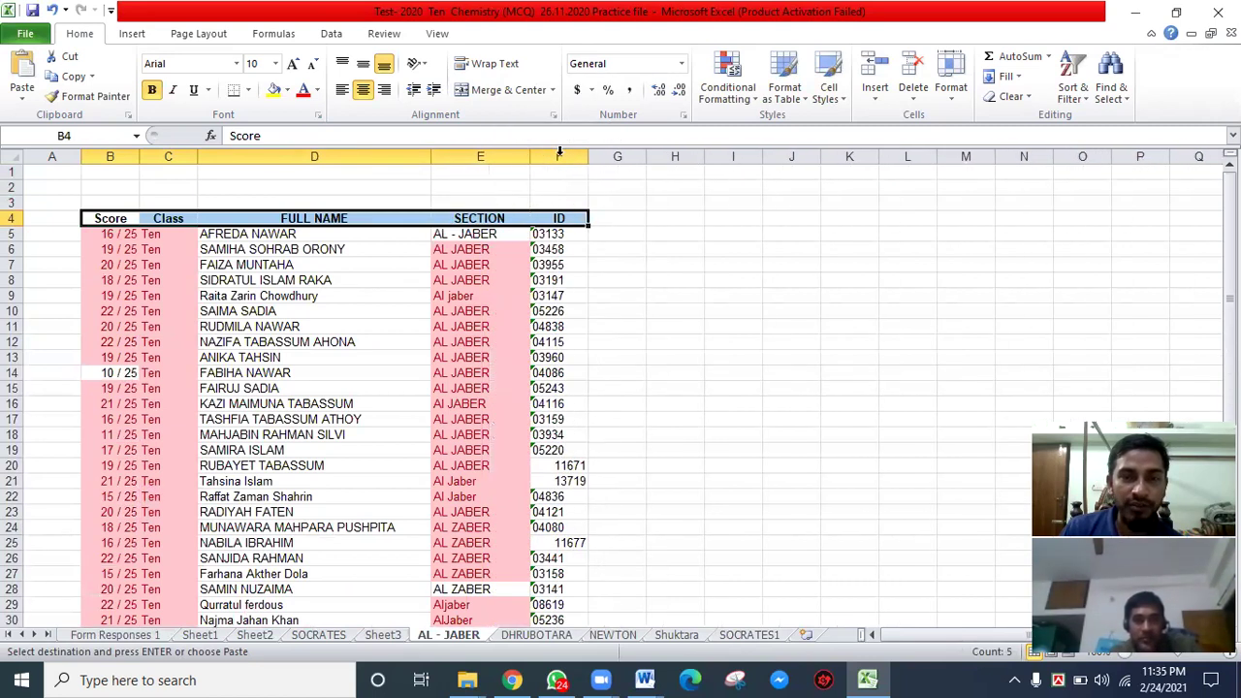
drag(110, 157, 167, 156)
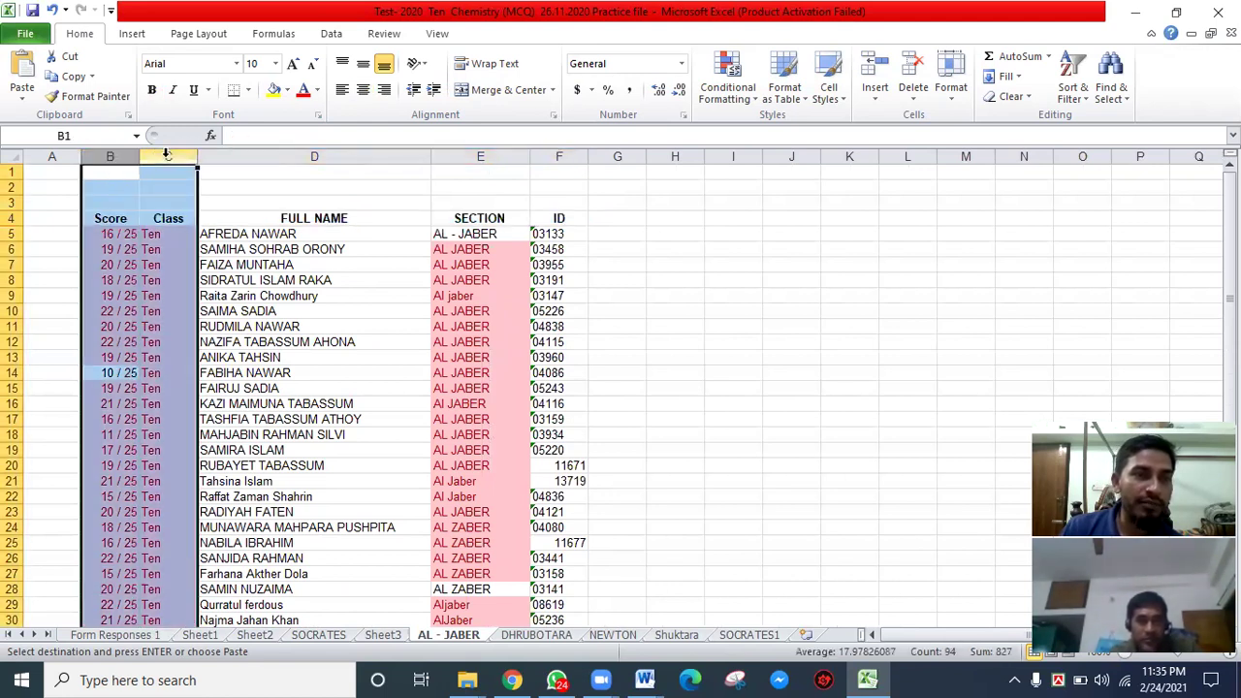
click(362, 95)
- Centre the ID column on the AL - JABER sheet
drag(489, 157, 489, 156)
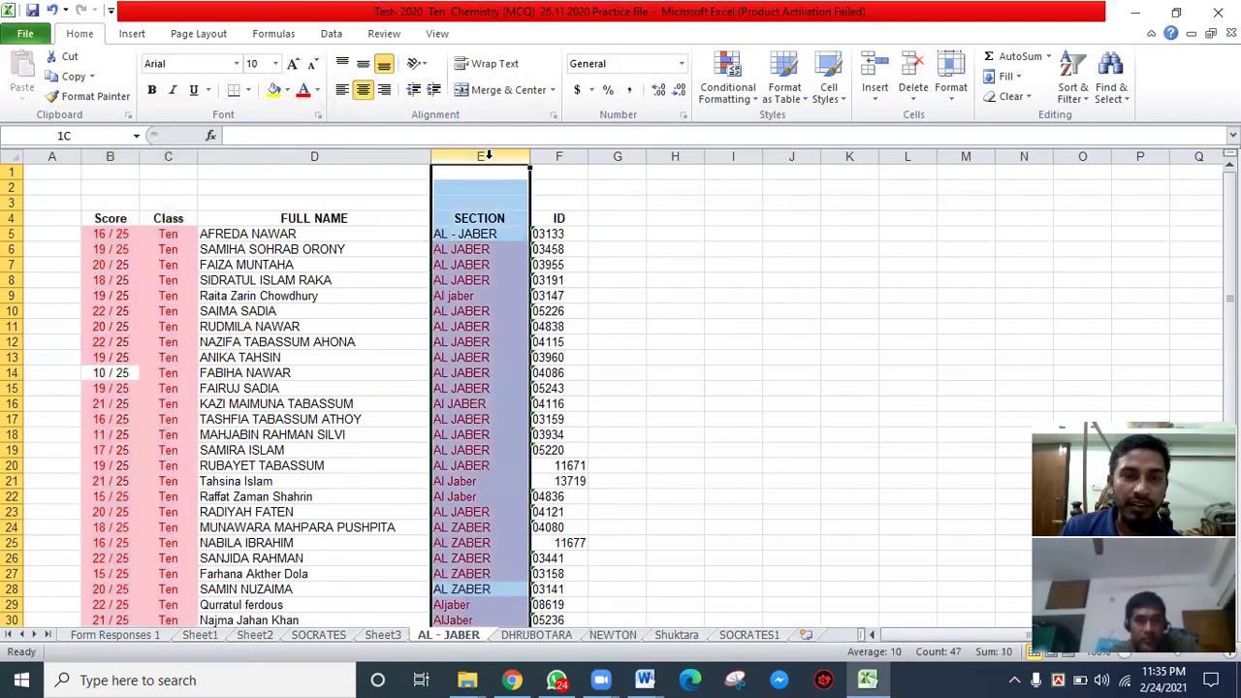
click(561, 157)
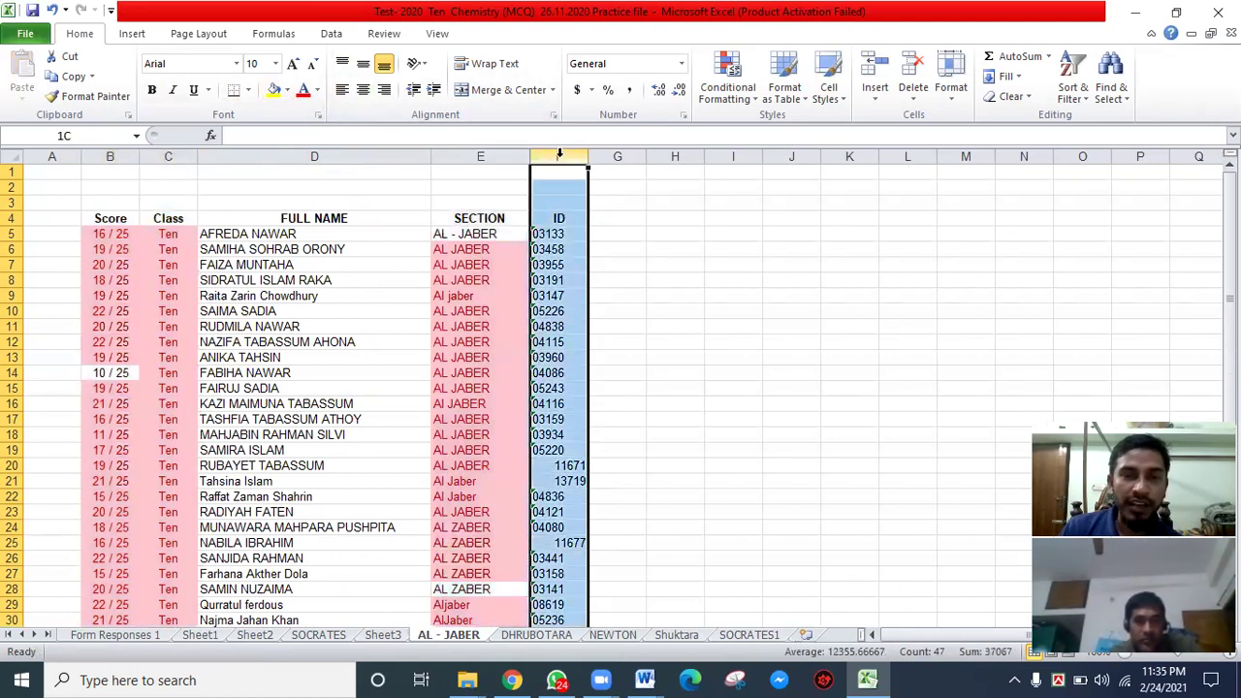
click(361, 95)
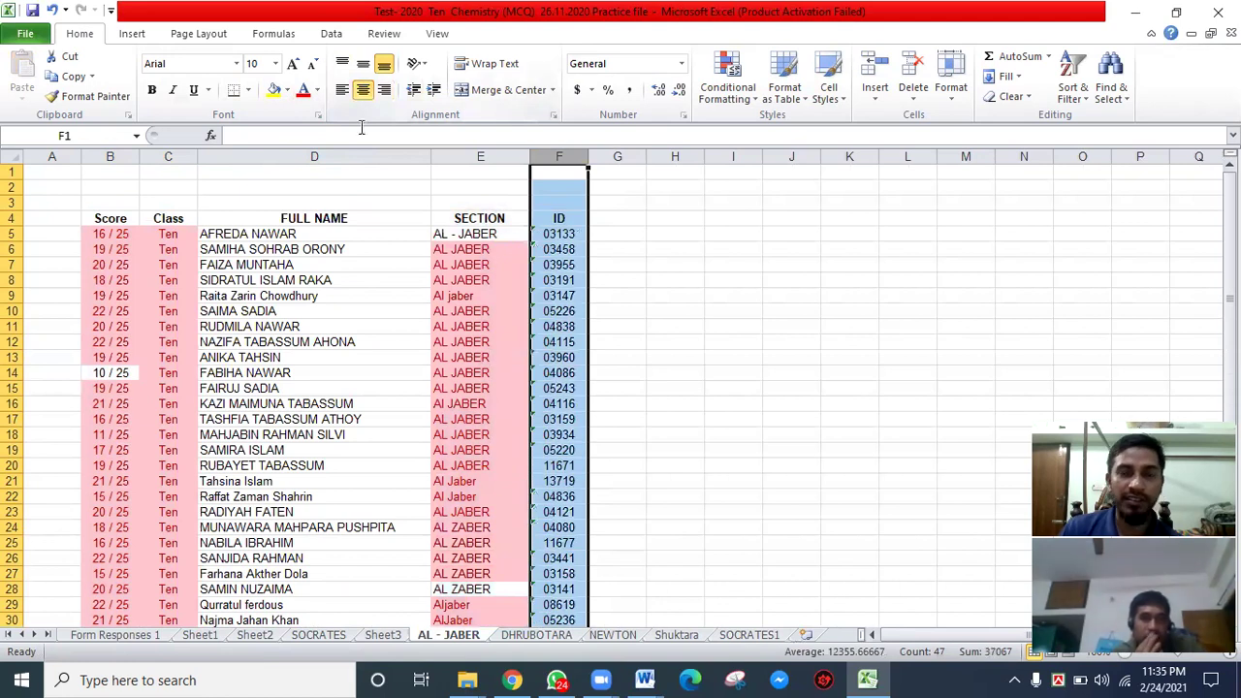
- On the DHRUBOTARA sheet, widen the FULL NAME and SECTION columns to fit their text and centre the Score, Class and ID columns
click(536, 635)
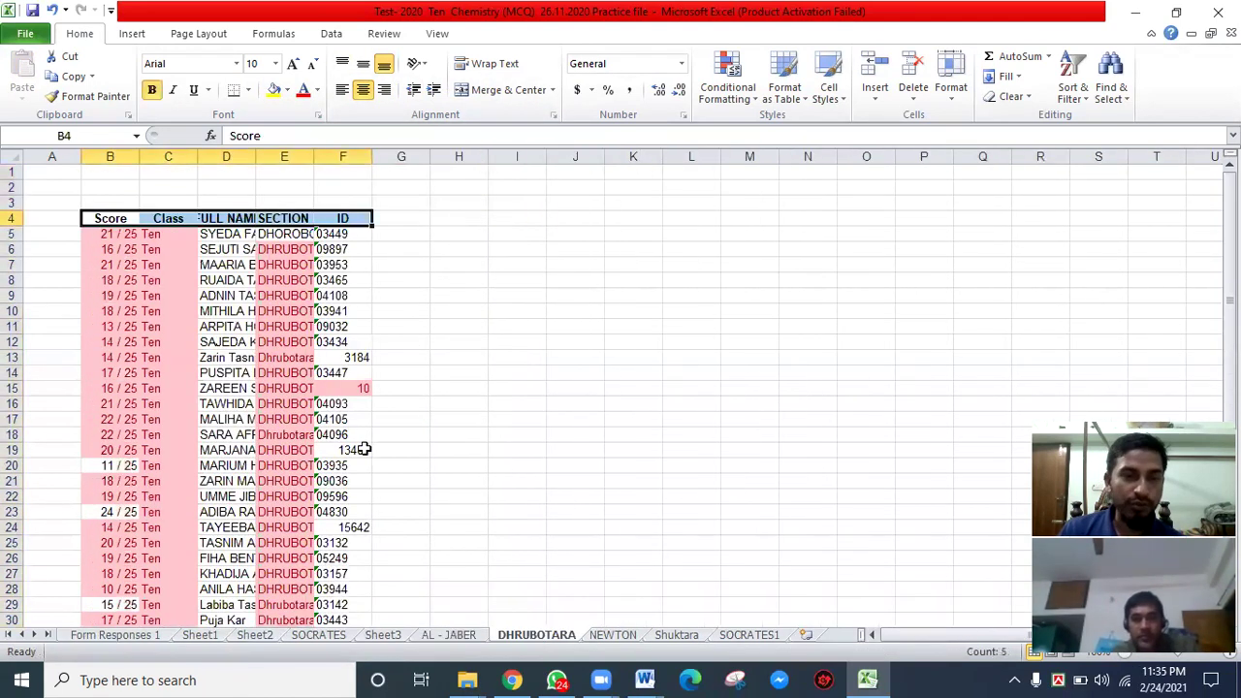
drag(258, 158, 550, 155)
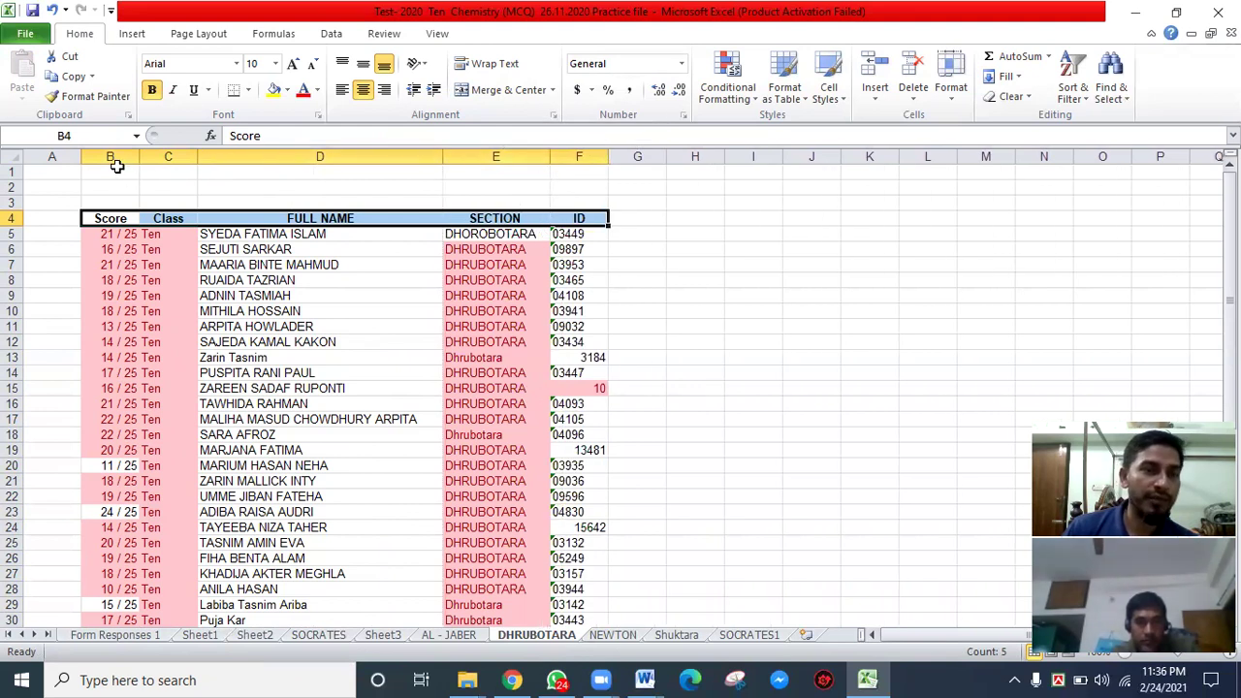
drag(110, 156, 163, 155)
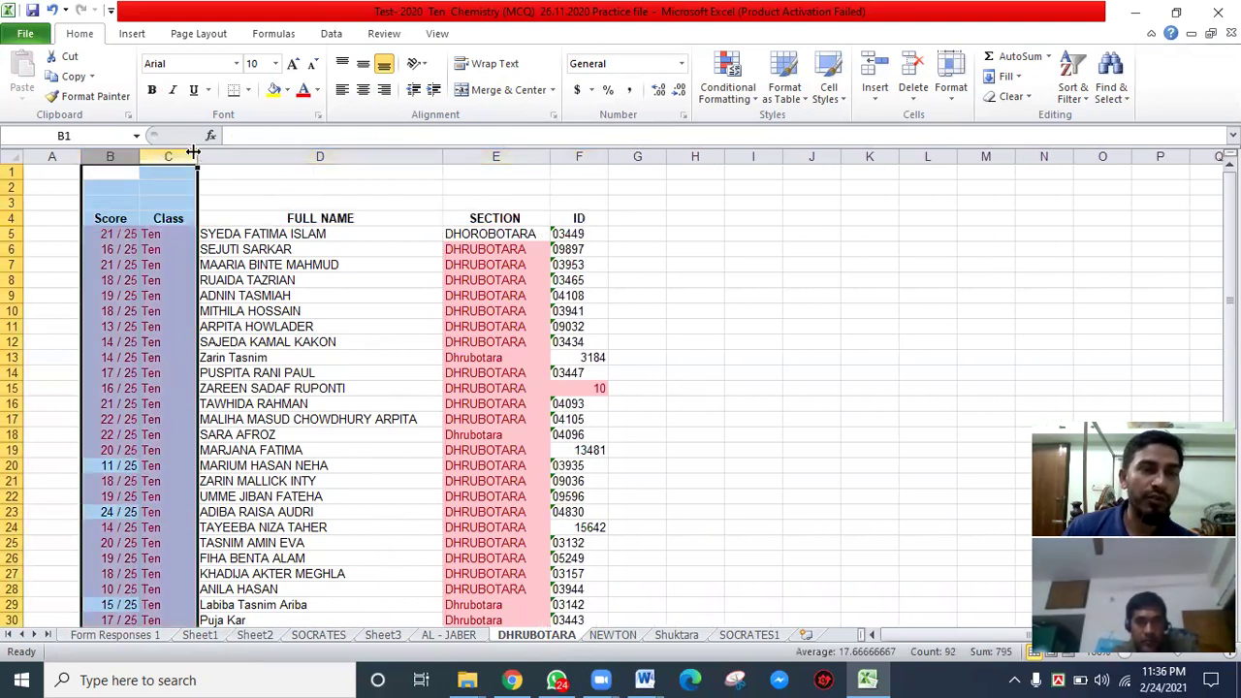
click(361, 91)
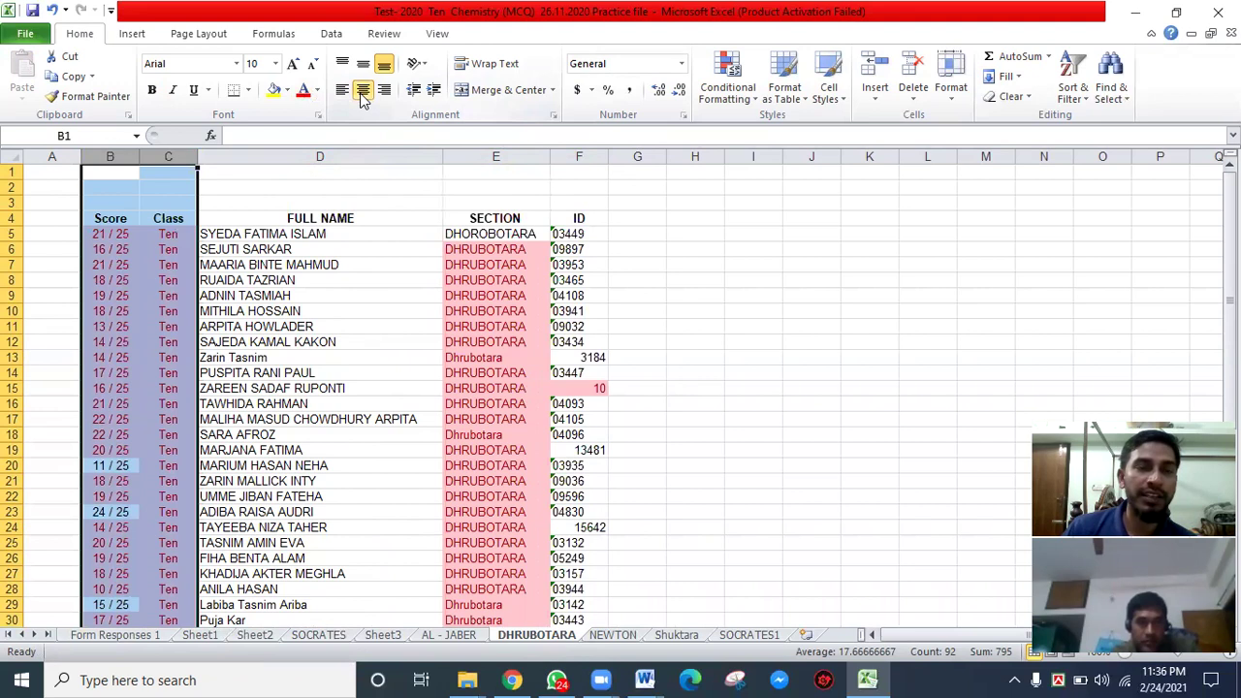
click(578, 155)
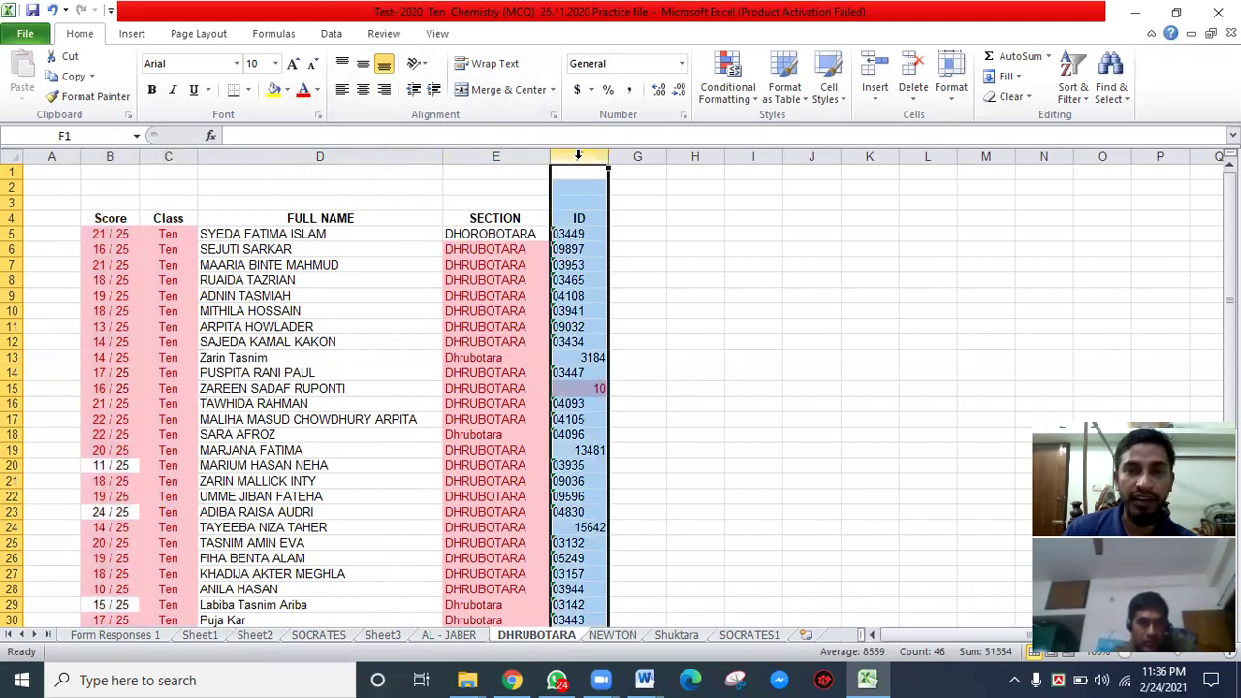
click(364, 90)
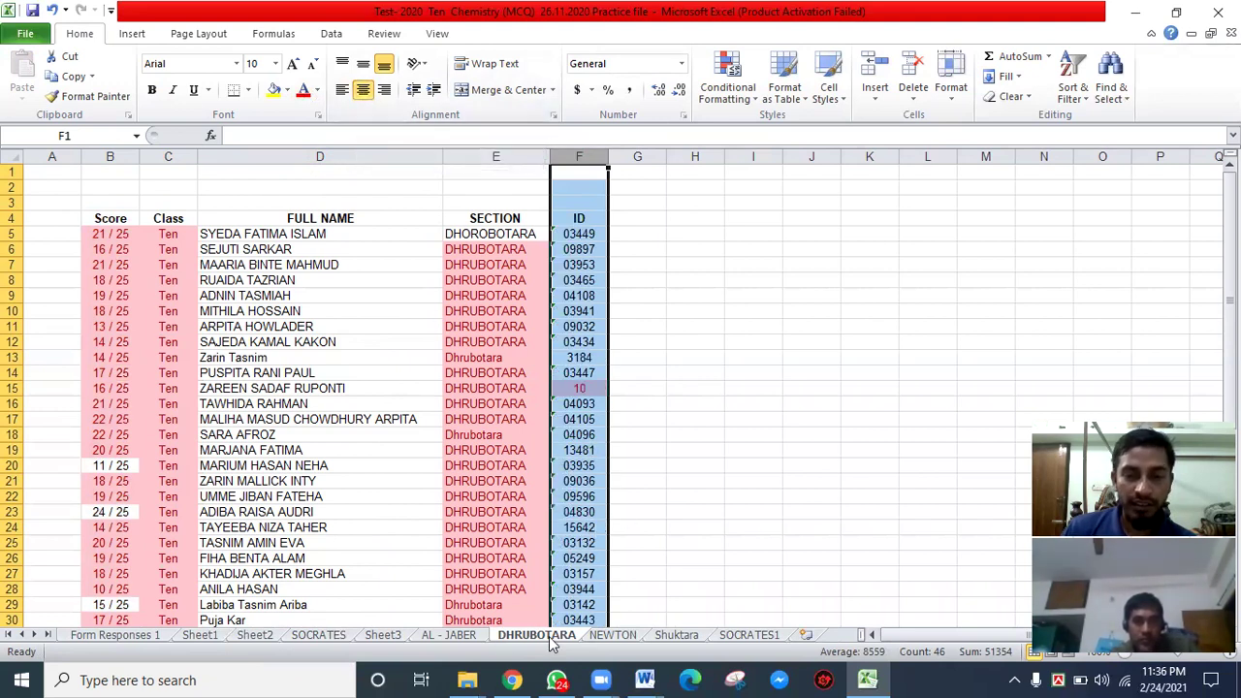
- On the NEWTON sheet, widen the FULL NAME and SECTION columns to fit their text
click(611, 638)
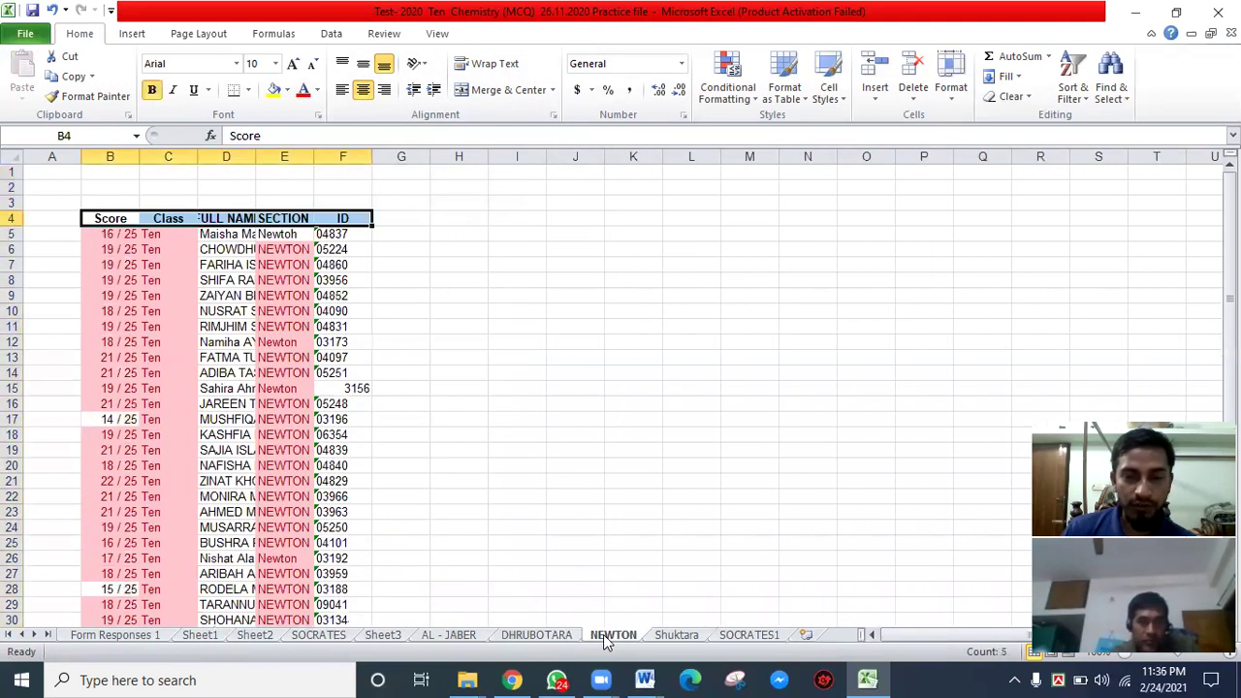
click(543, 637)
click(609, 637)
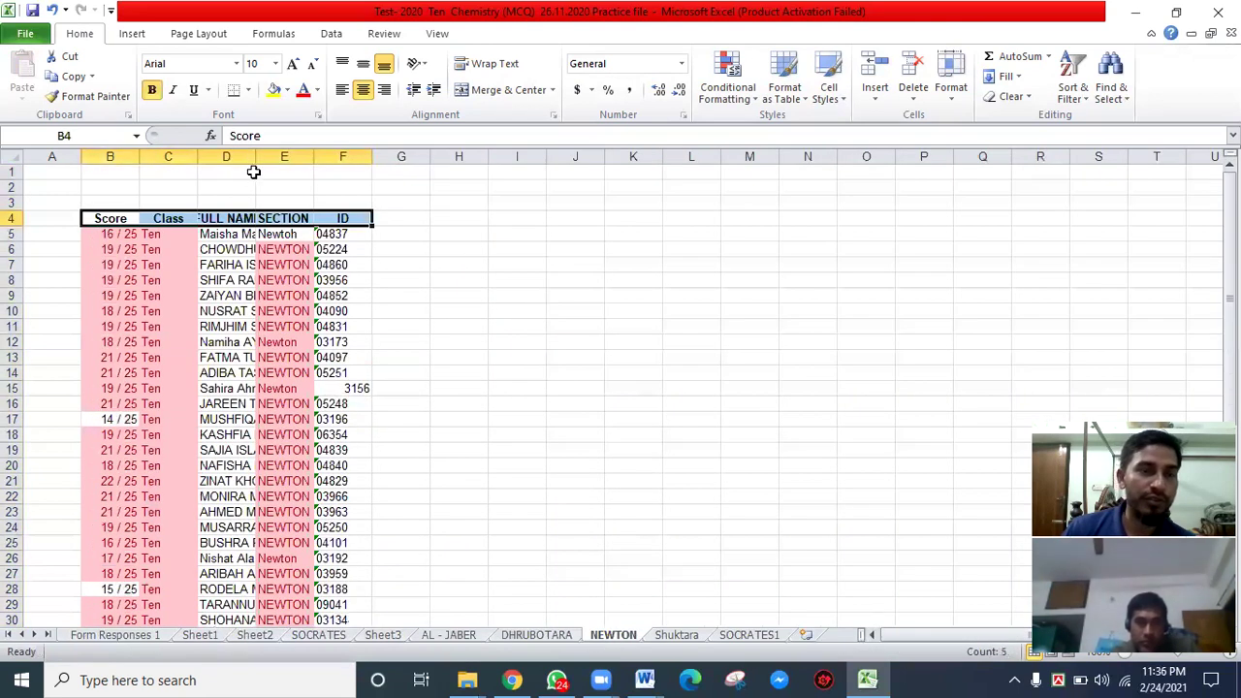
drag(256, 156, 430, 156)
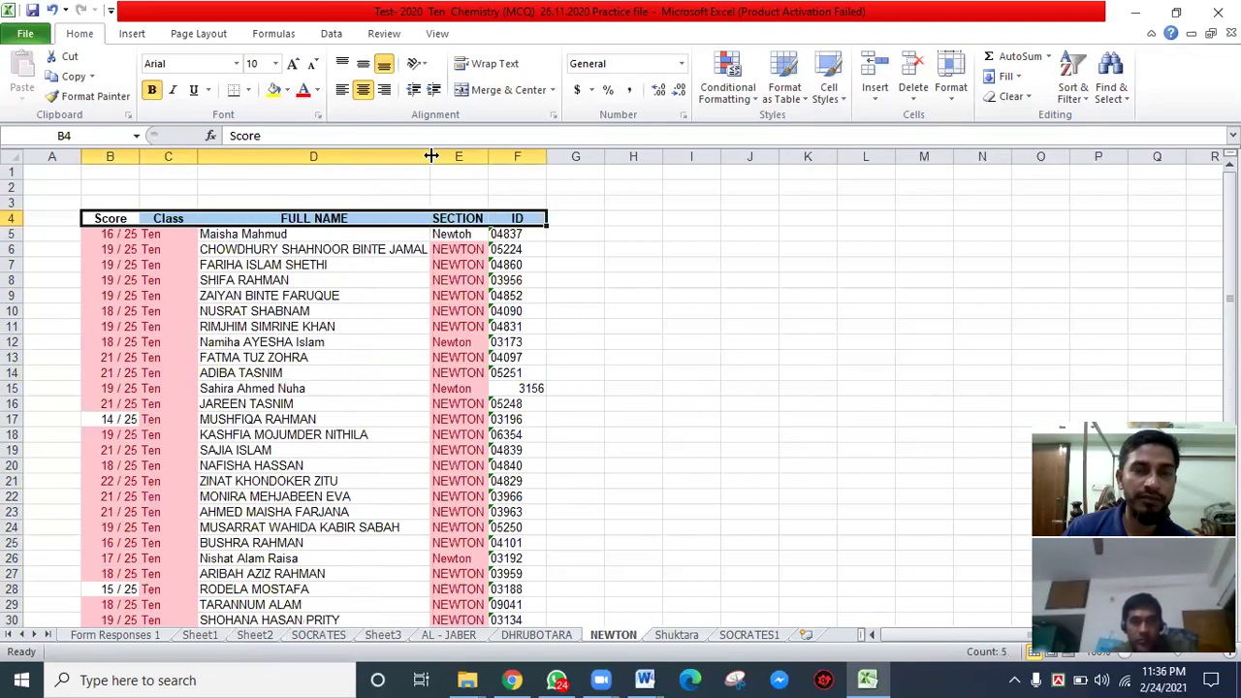
drag(490, 156, 518, 155)
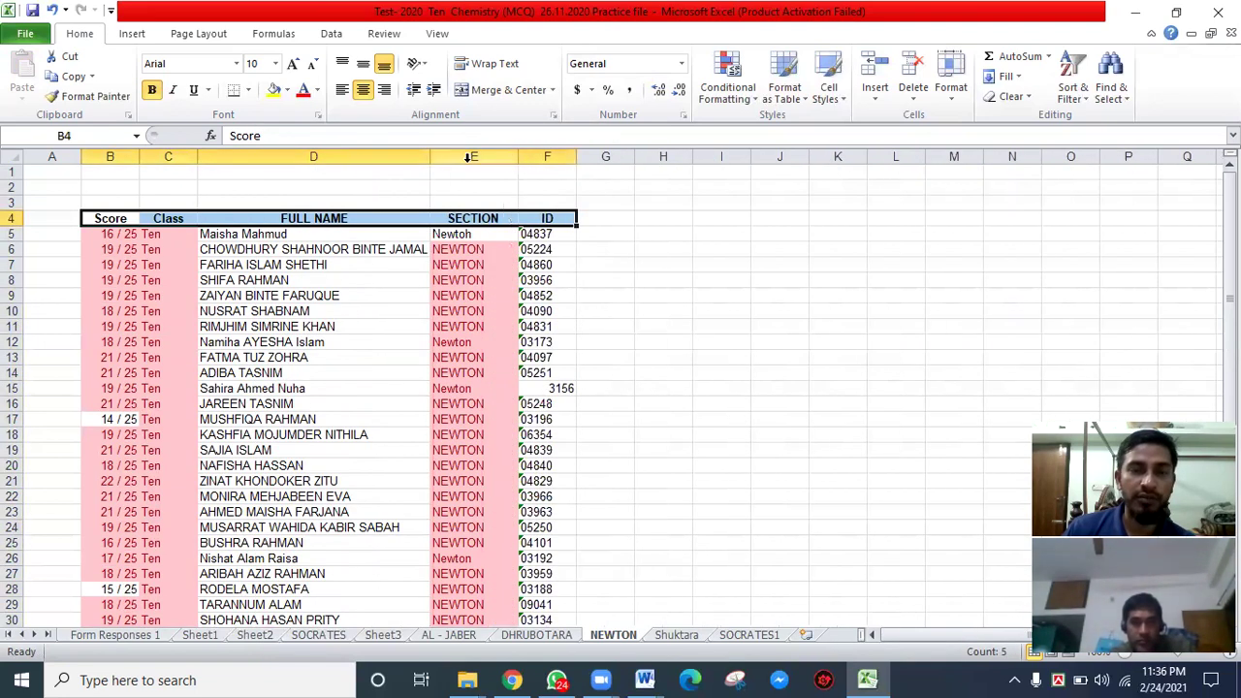
- Centre the Score, Class and ID columns on the NEWTON sheet
drag(116, 156, 167, 156)
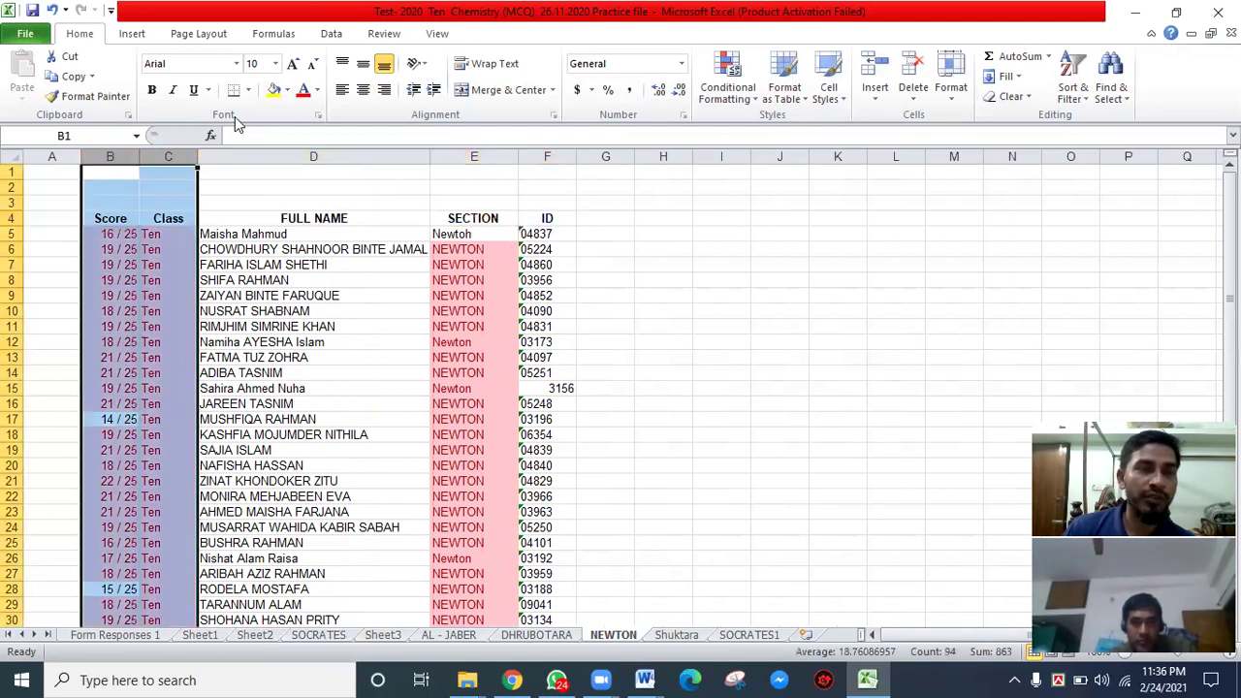
click(365, 94)
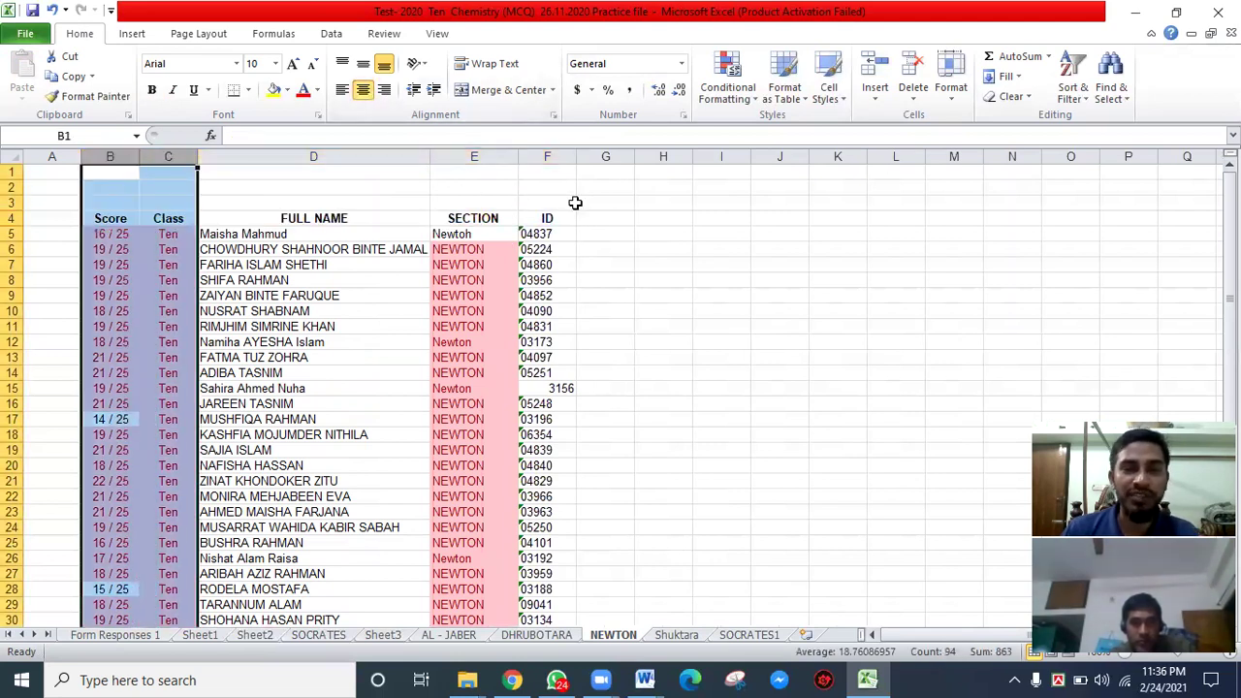
click(549, 156)
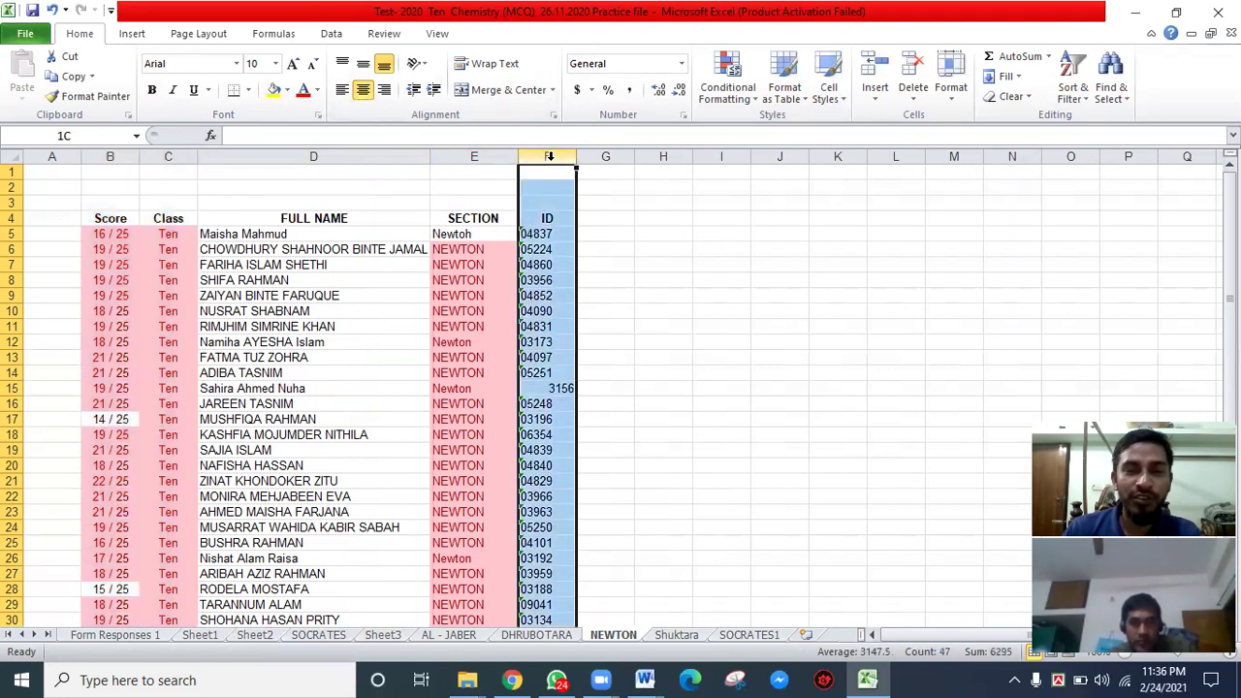
click(362, 92)
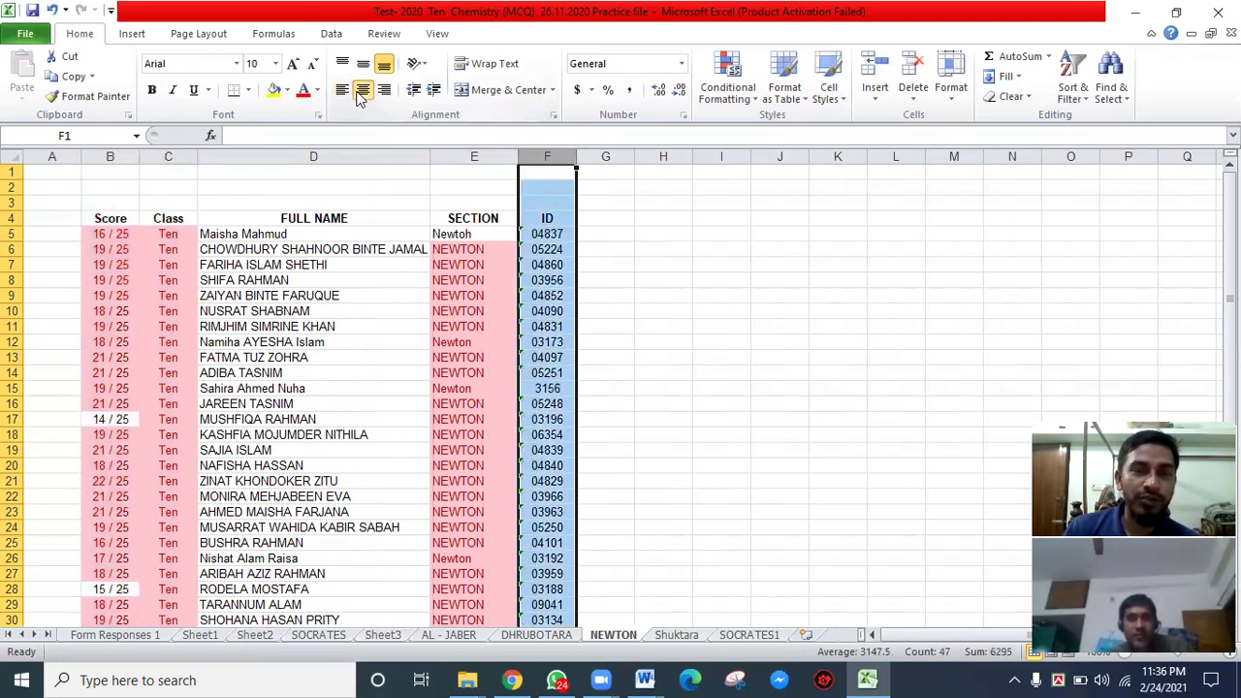
- On the Shuktara sheet, widen the FULL NAME and SECTION columns to fit their text and centre the Score, Class and ID columns
click(677, 635)
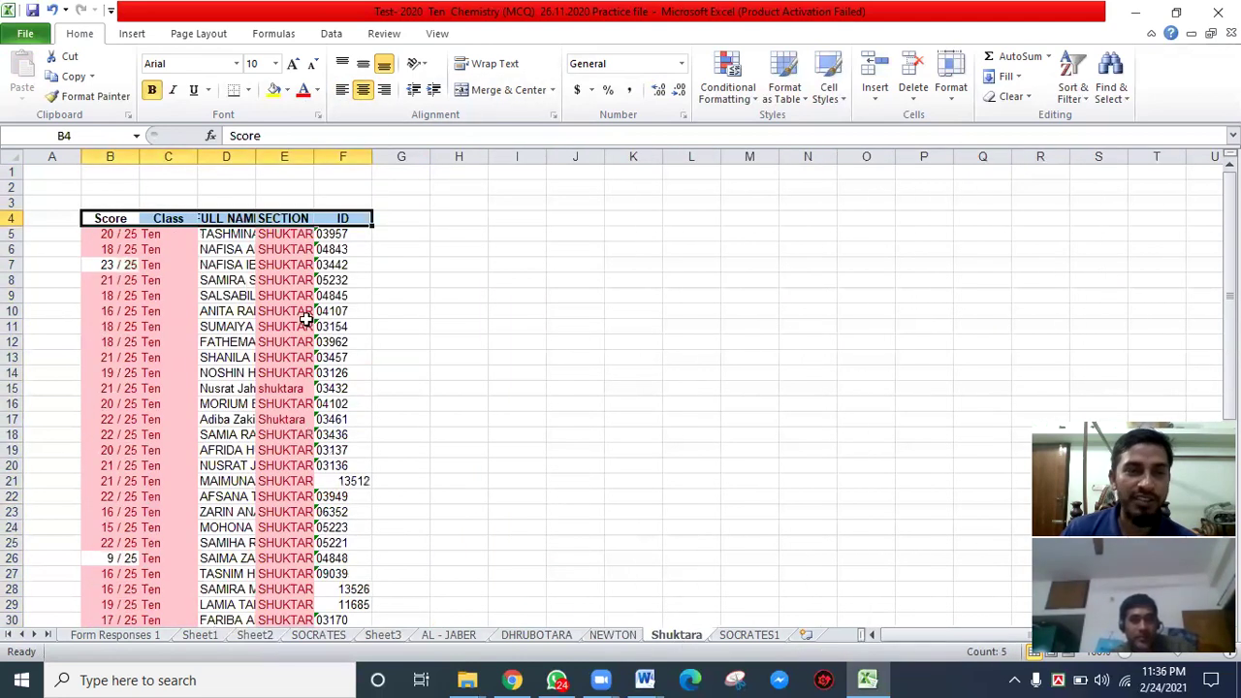
drag(255, 157, 498, 158)
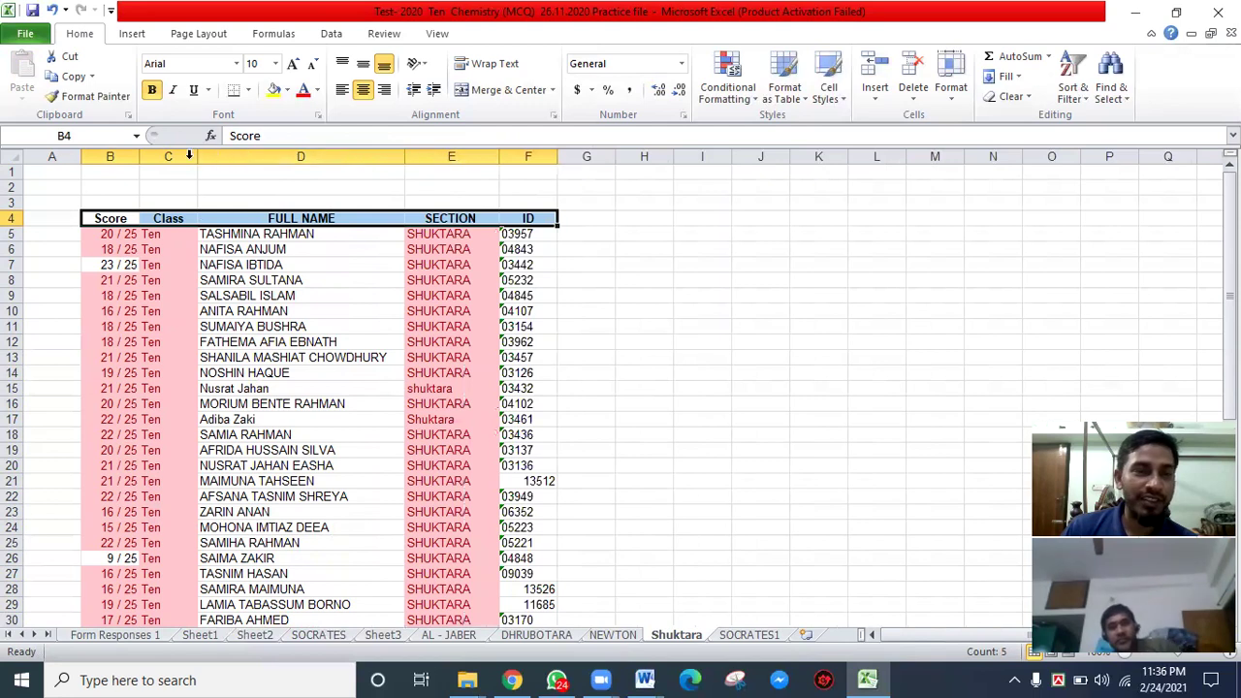
drag(119, 156, 170, 158)
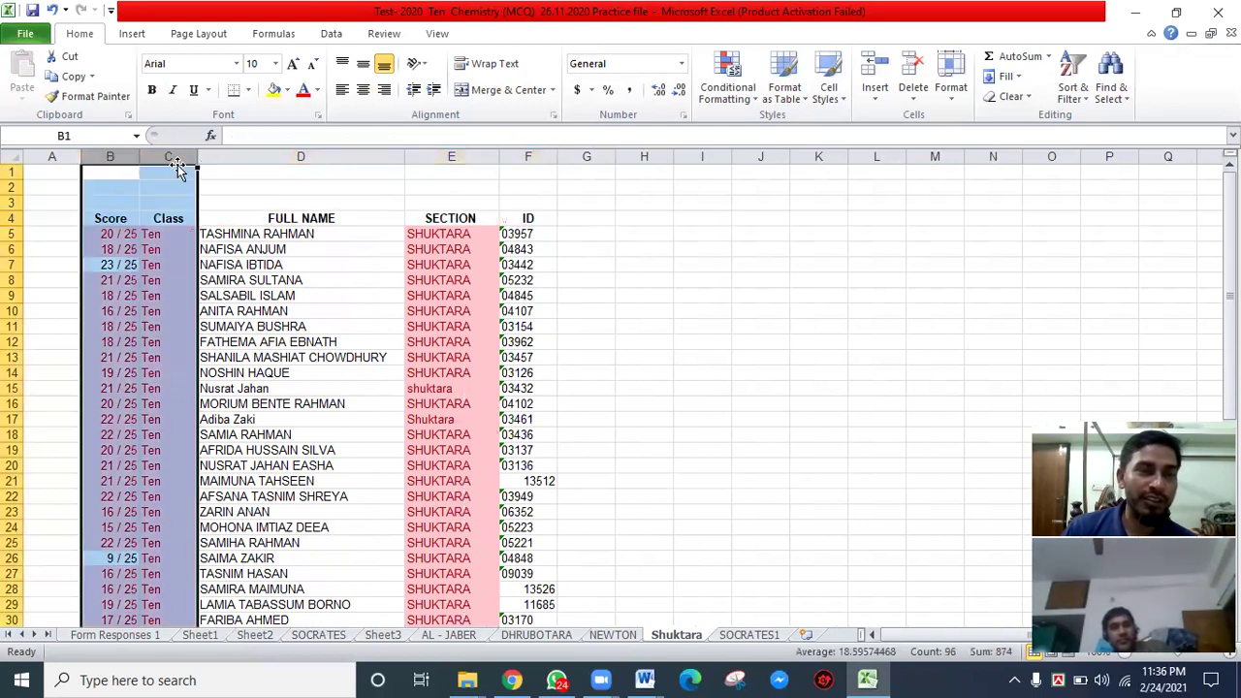
click(363, 91)
click(519, 156)
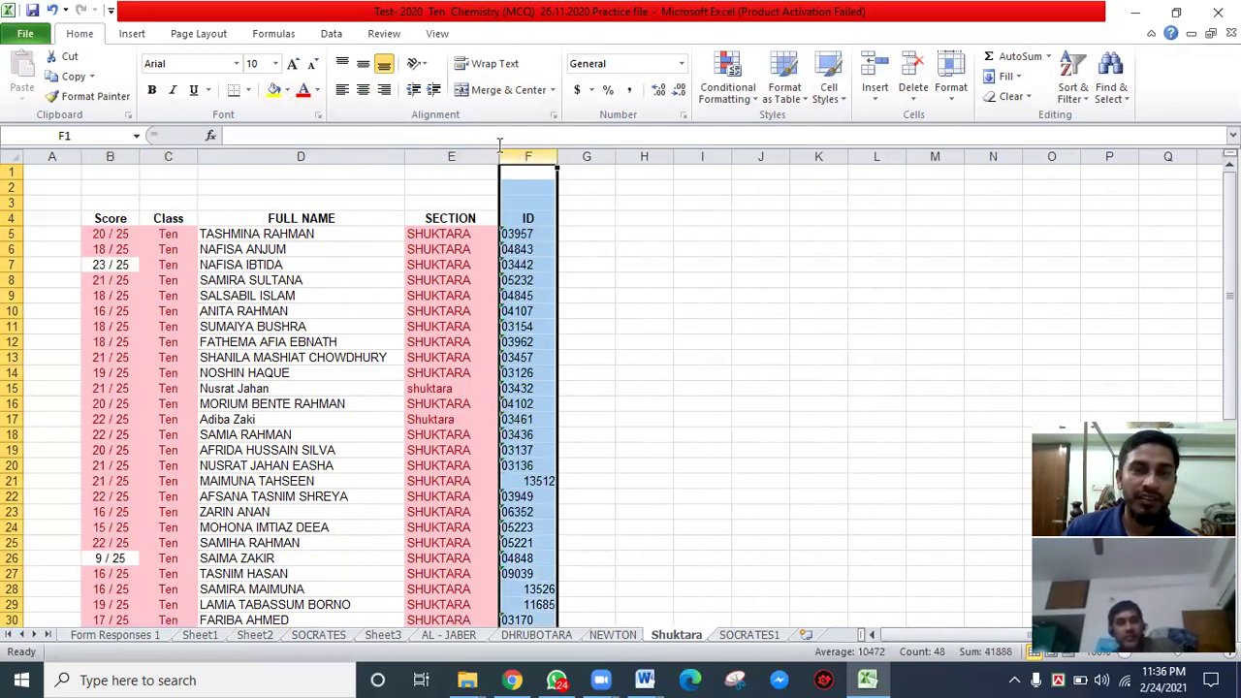
click(366, 91)
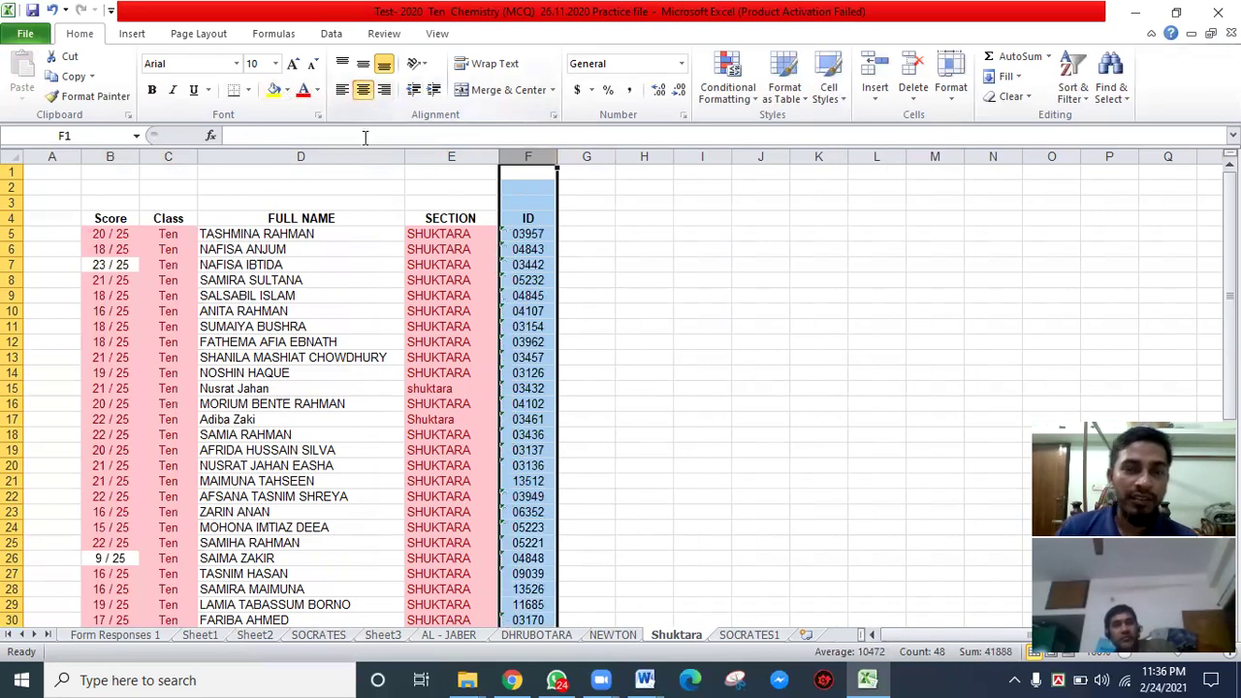
- On the SOCRATES1 sheet, widen the FULL NAME and SECTION columns to fit their text
click(749, 635)
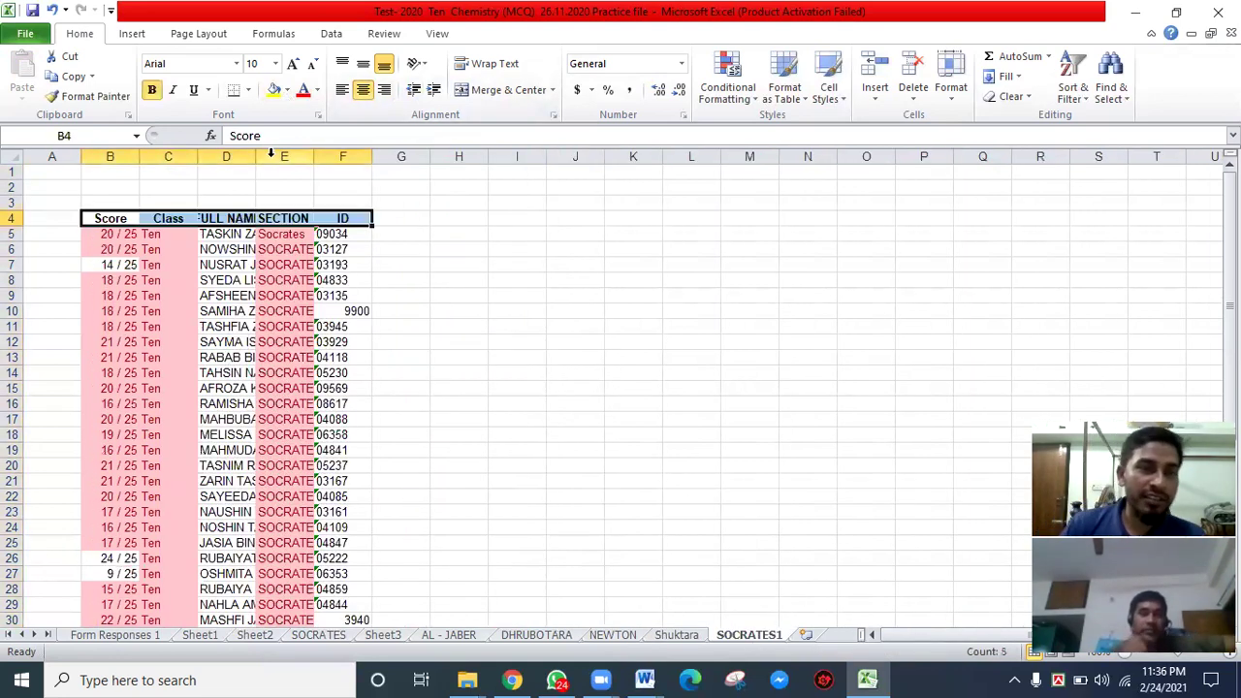
drag(259, 156, 496, 158)
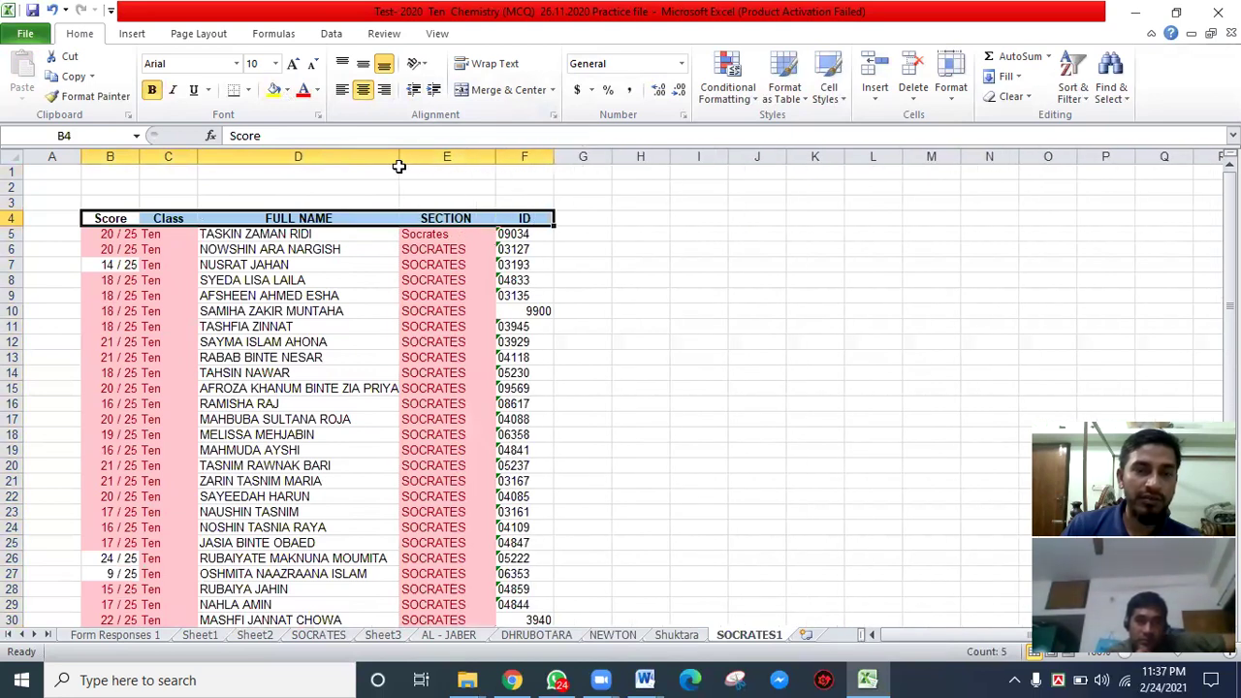
drag(400, 159, 415, 158)
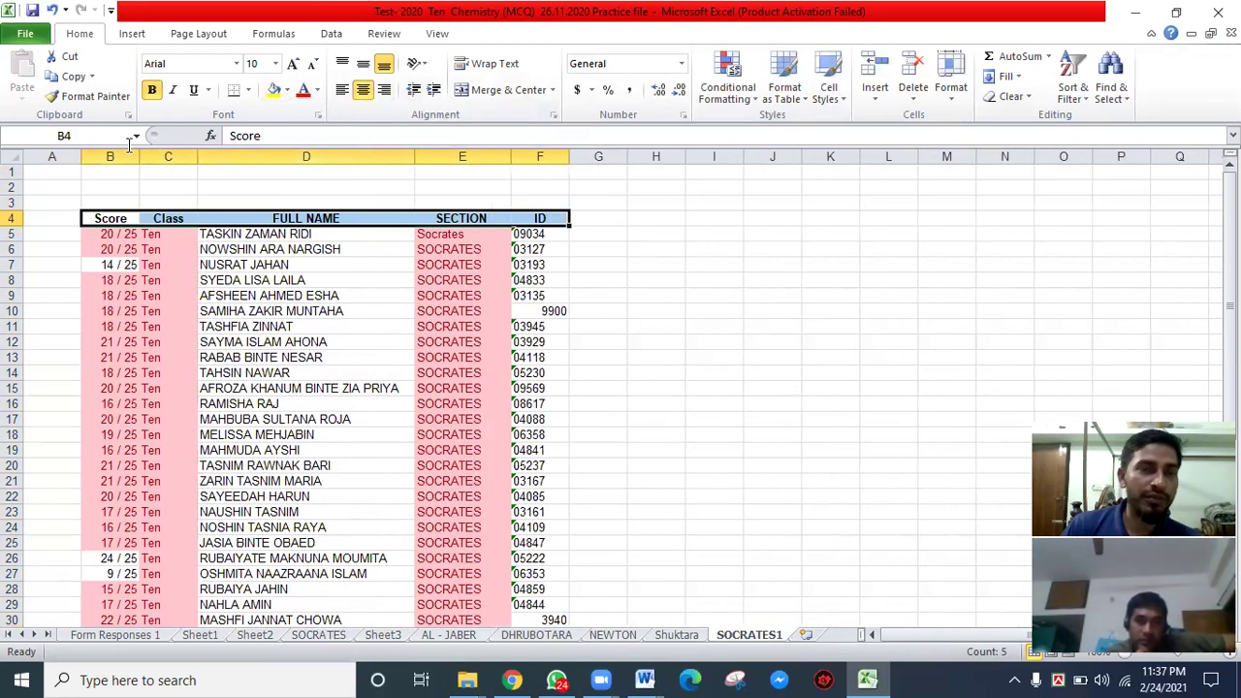
- Centre the Score, Class and ID columns on the SOCRATES1 sheet and save the workbook
drag(114, 155, 165, 157)
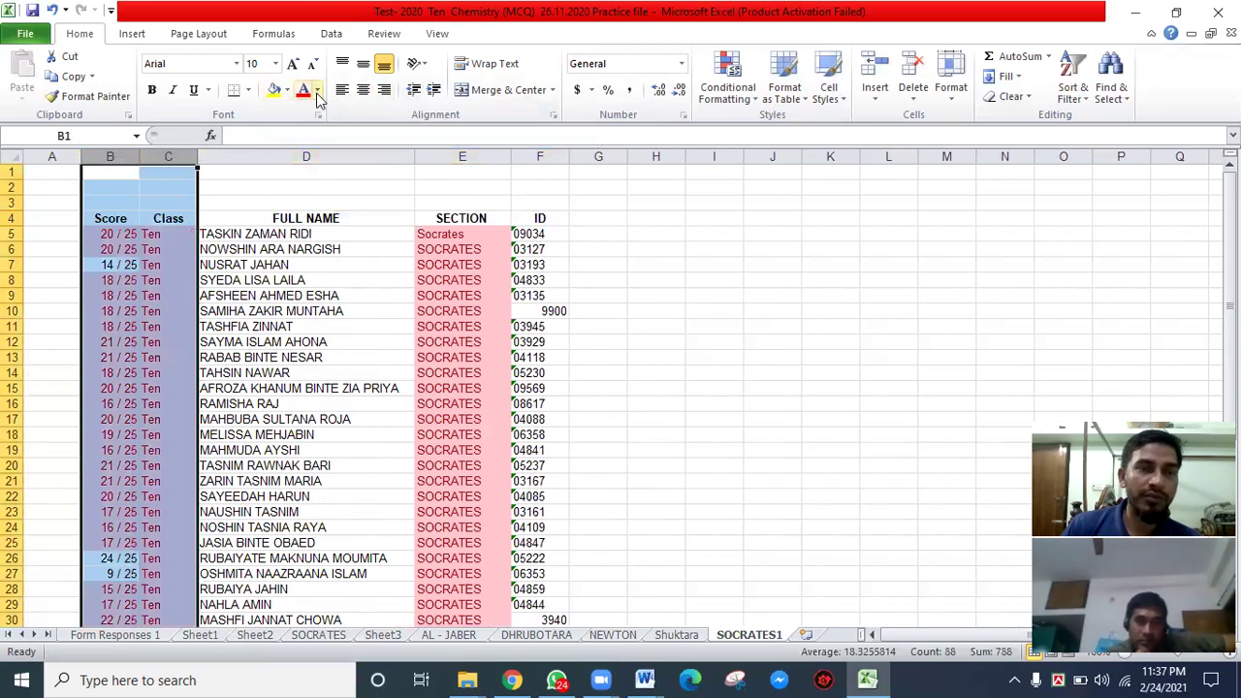
click(363, 89)
click(540, 156)
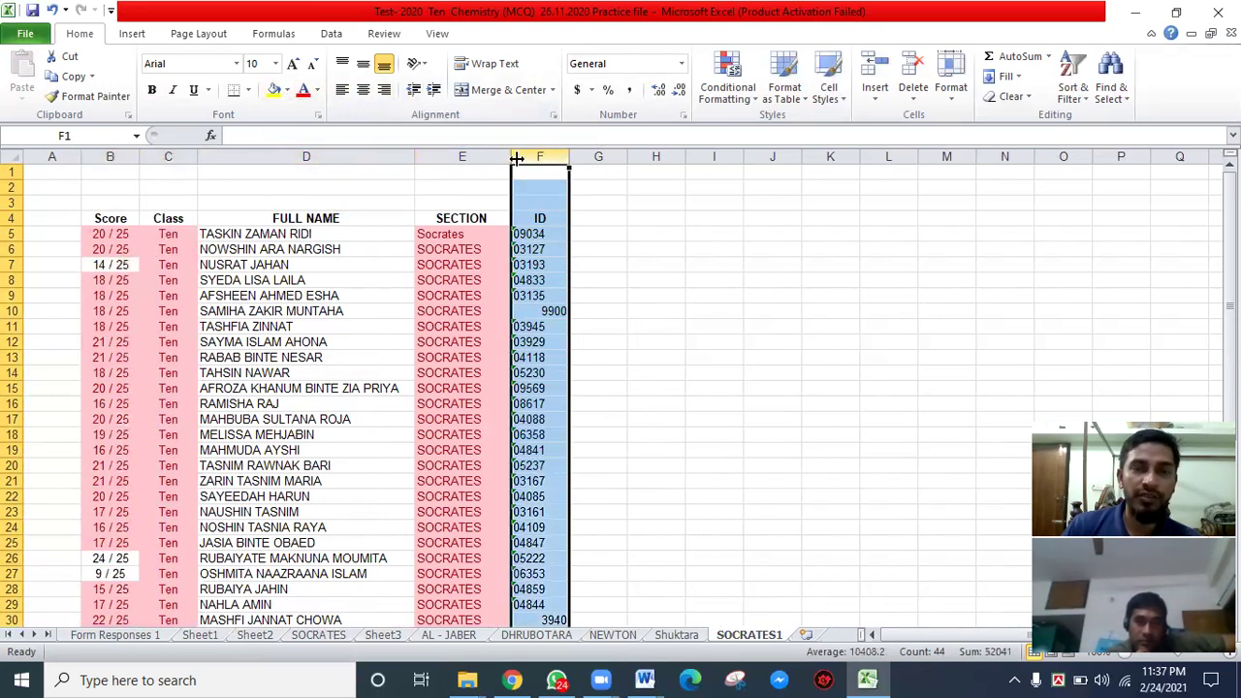
click(362, 92)
click(657, 297)
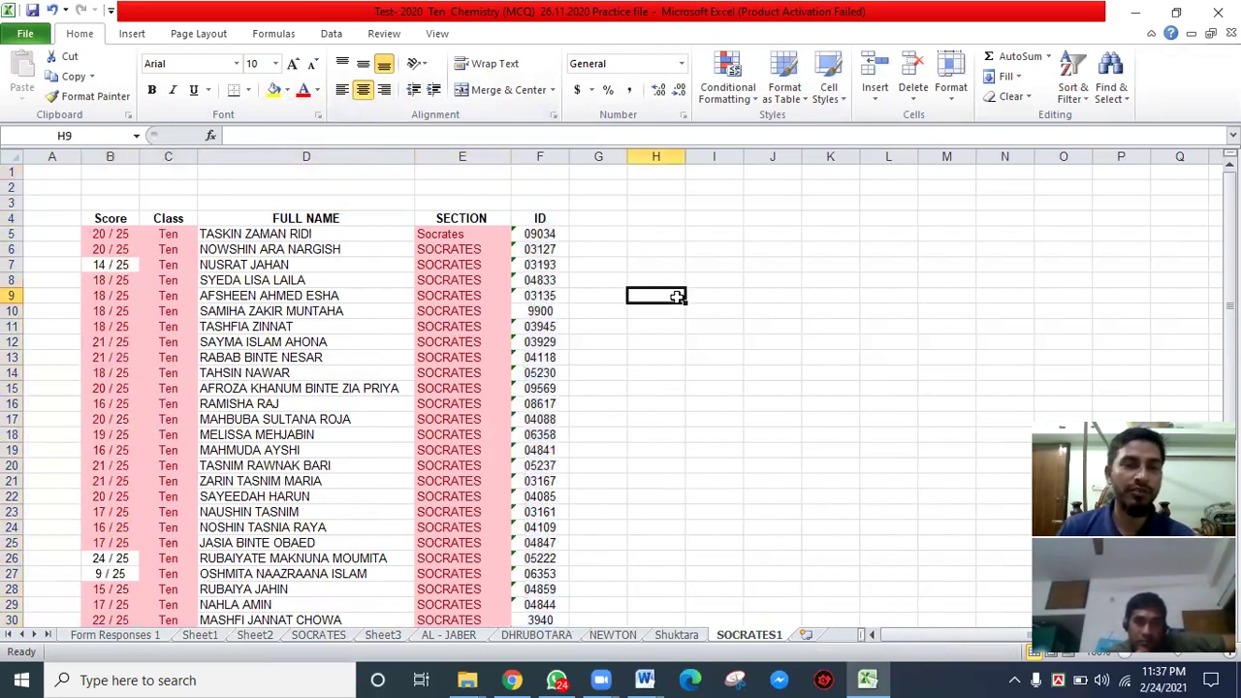
click(32, 12)
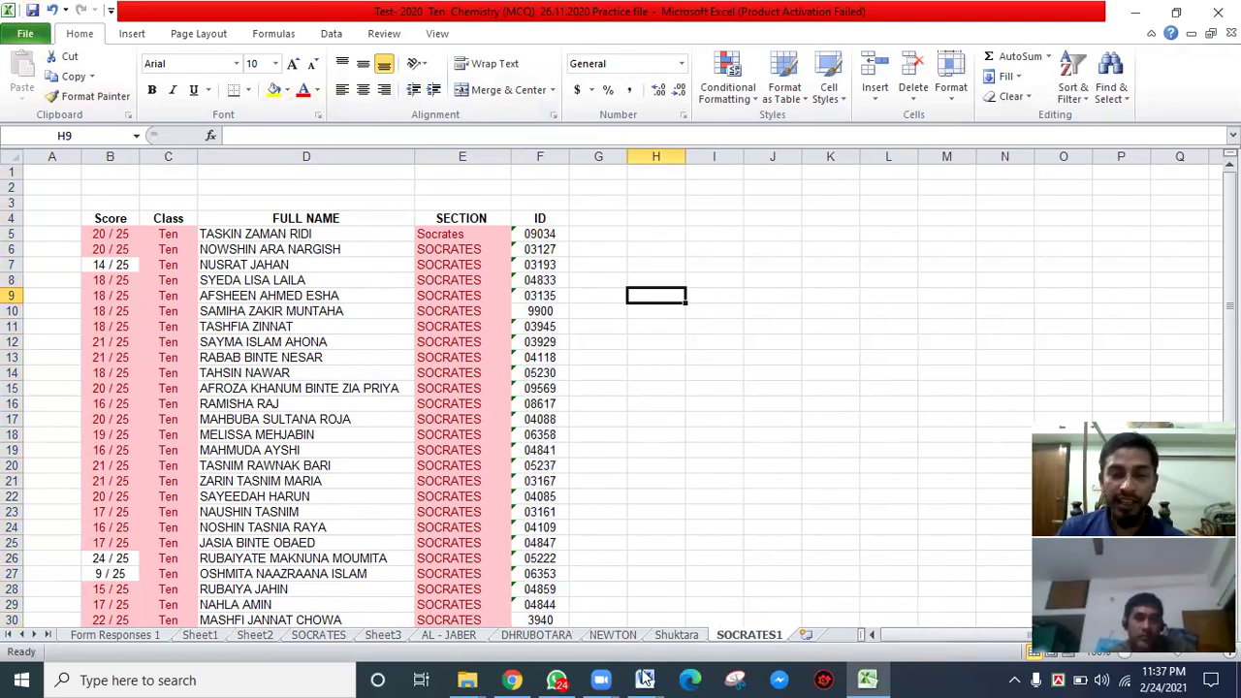
- Switch to the Word task list and check the "Shot ID" item
mouse_move(645, 677)
click(713, 601)
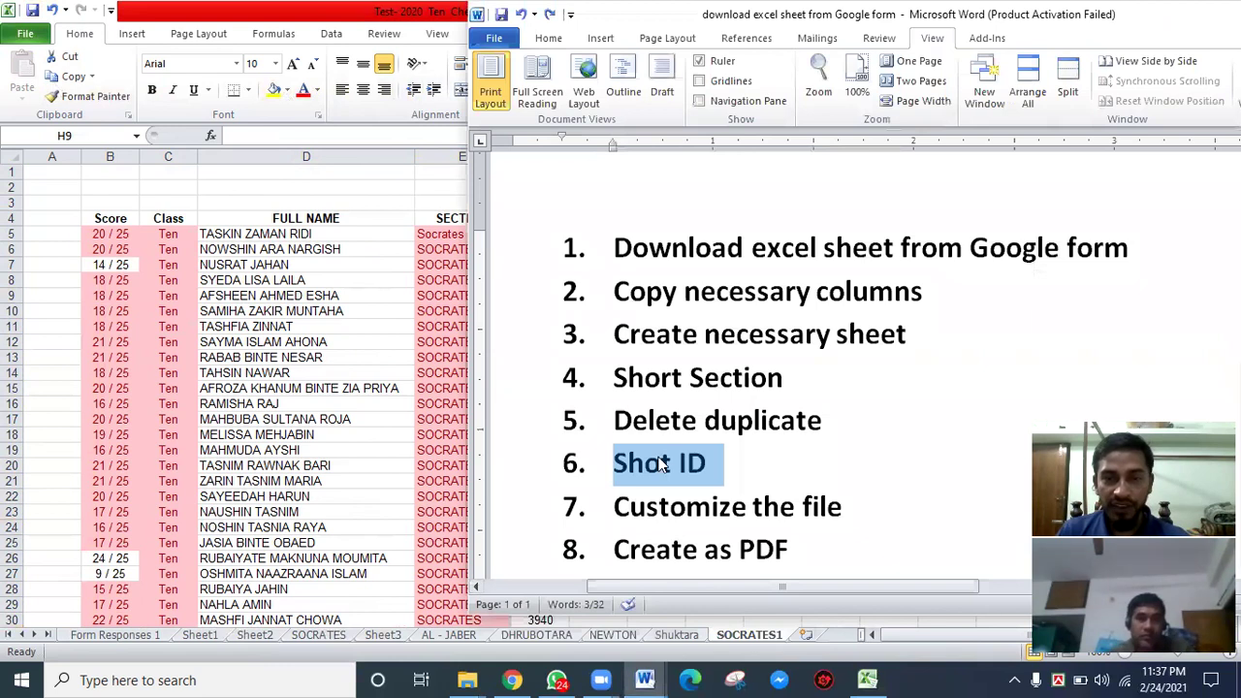
click(721, 466)
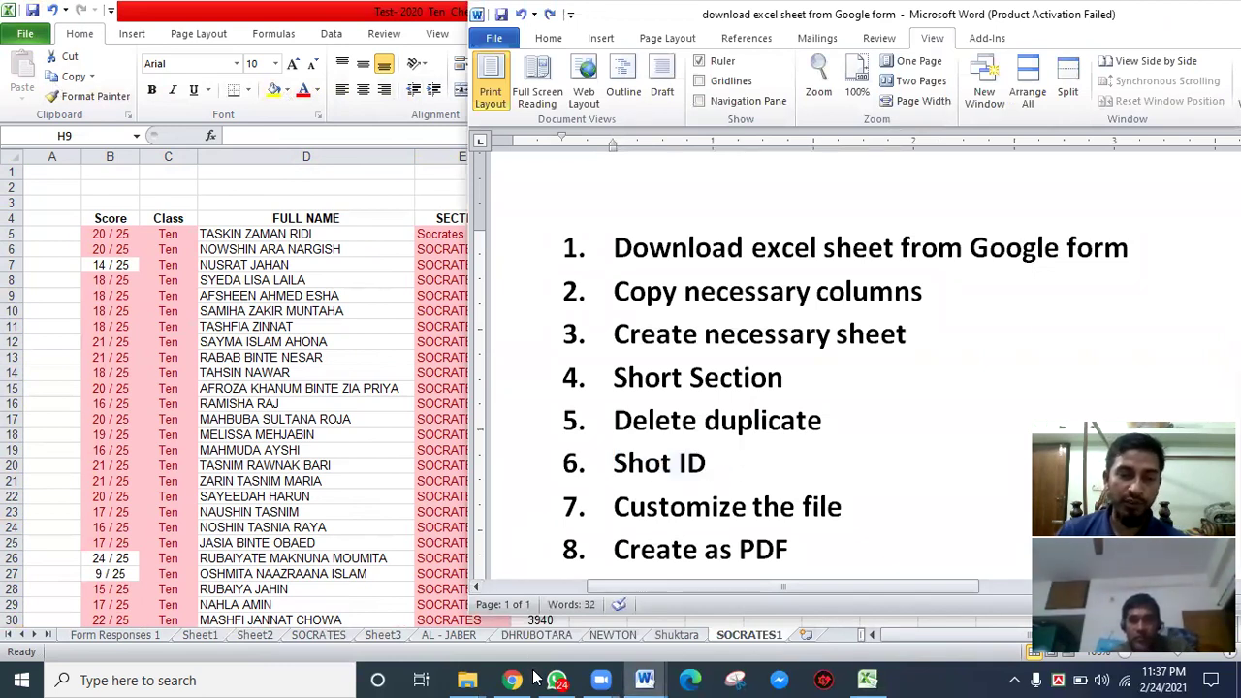
- Switch to Excel, select the records B5:F48 on the AL - JABER sheet and open a custom sort for them
click(430, 636)
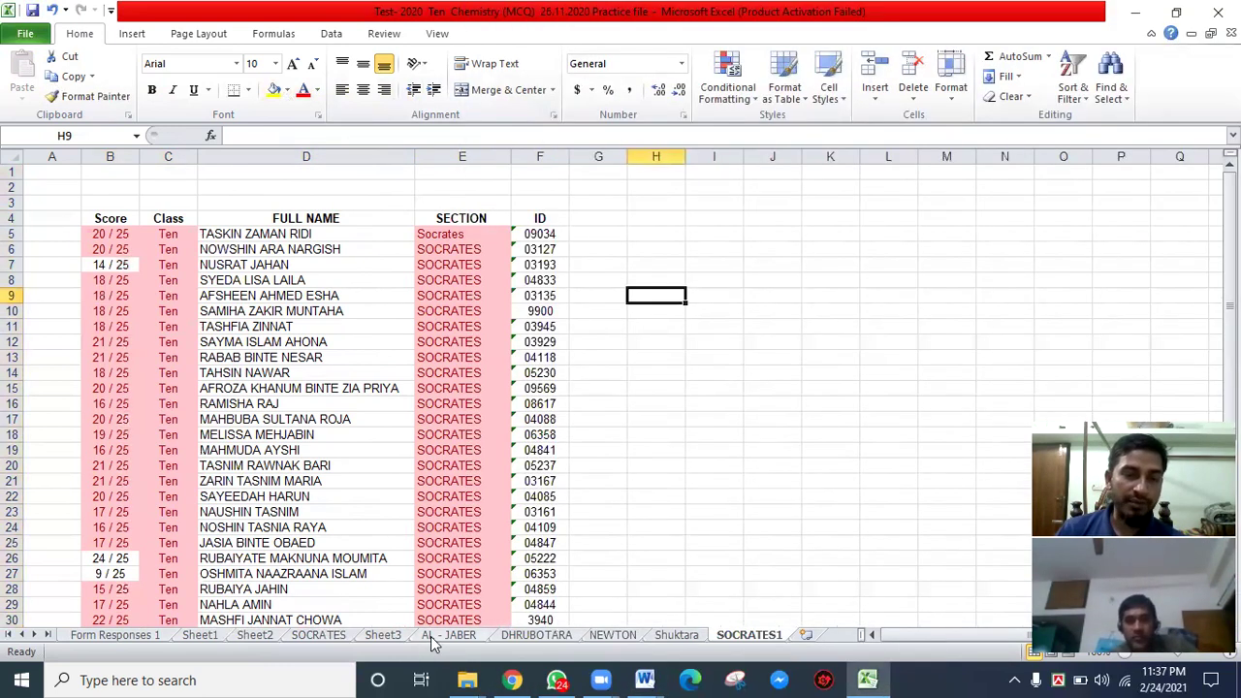
click(430, 636)
click(296, 311)
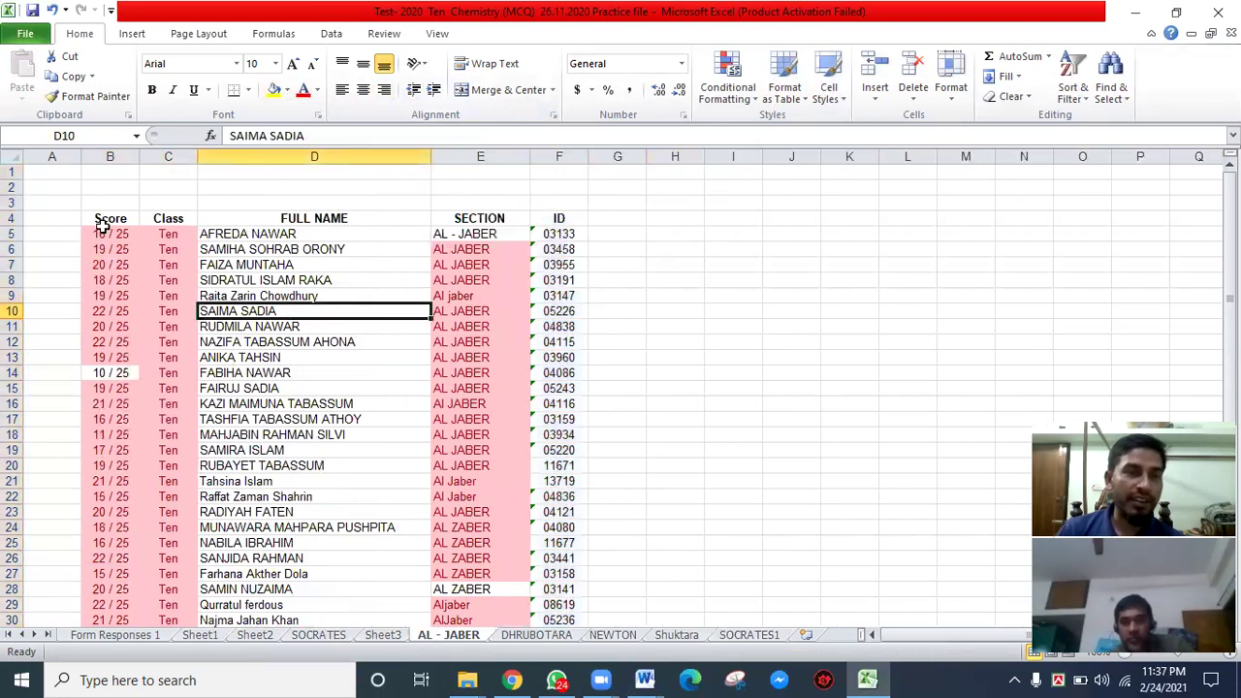
drag(102, 234, 549, 676)
drag(557, 609, 558, 561)
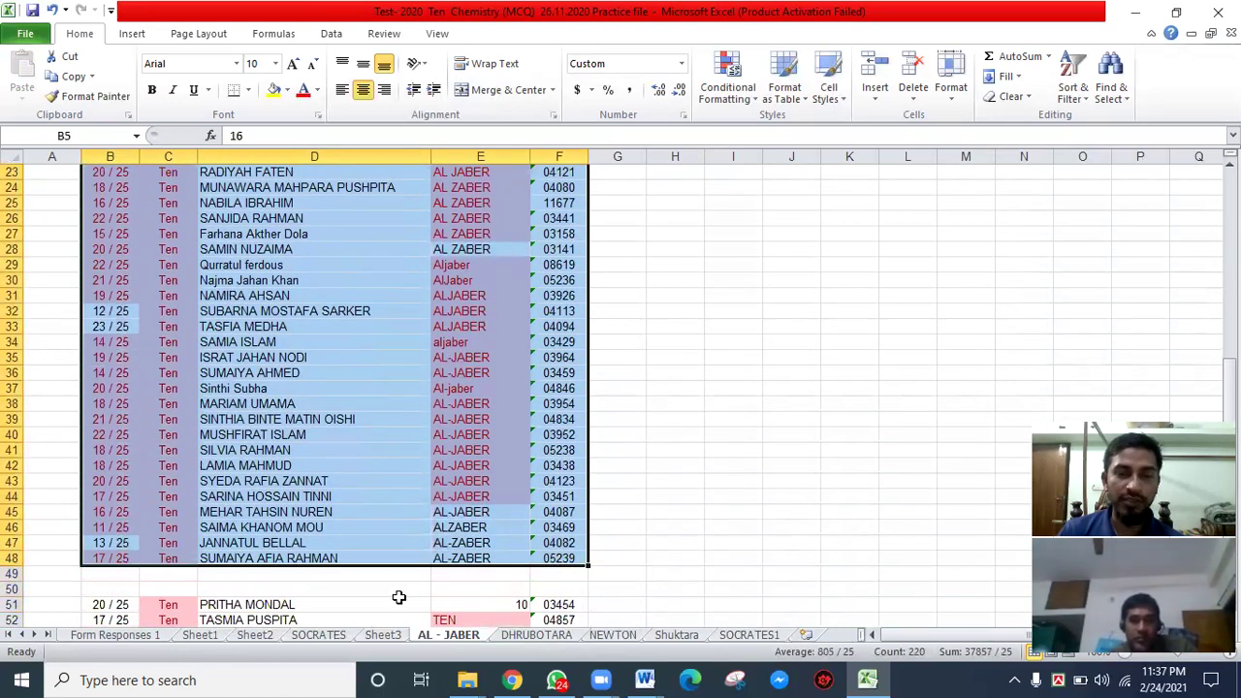
scroll(412, 514, up, 7)
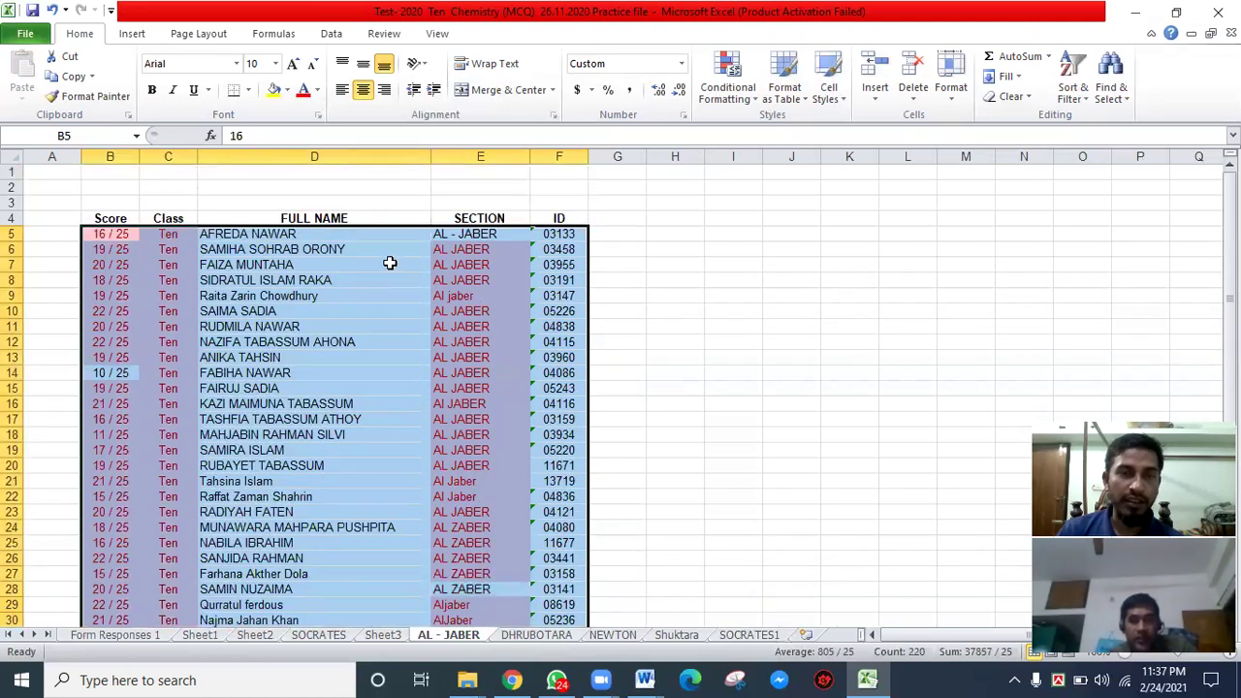
right_click(390, 263)
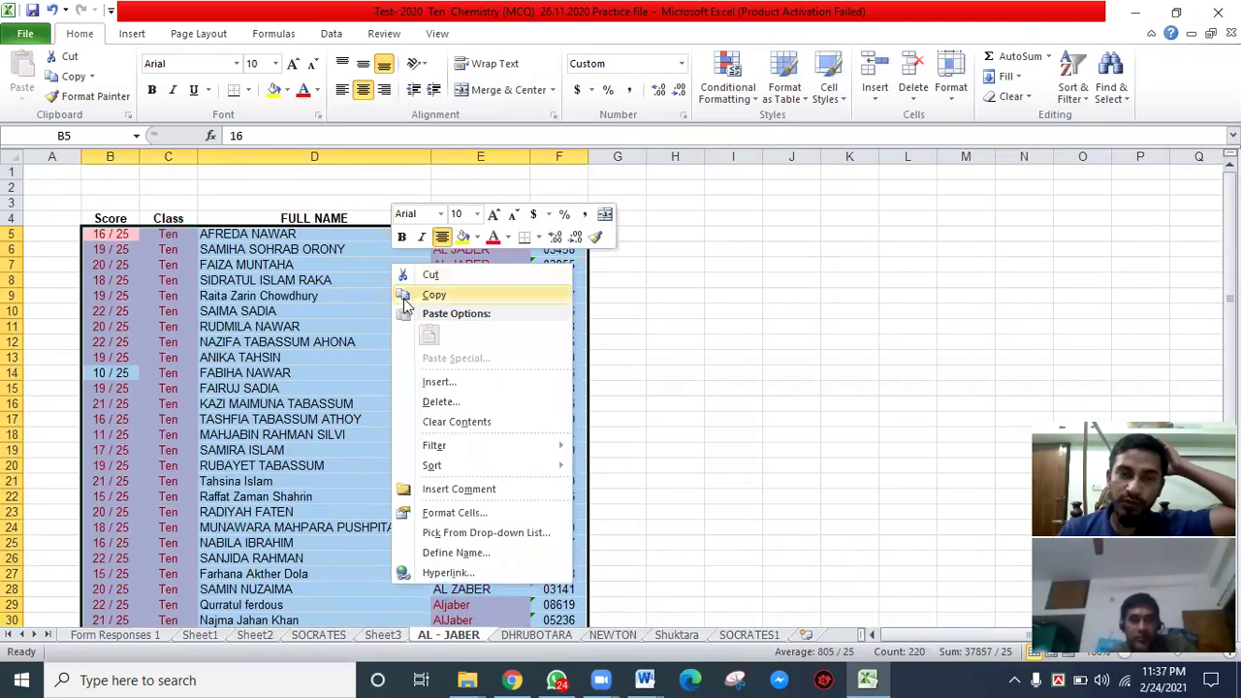
mouse_move(430, 469)
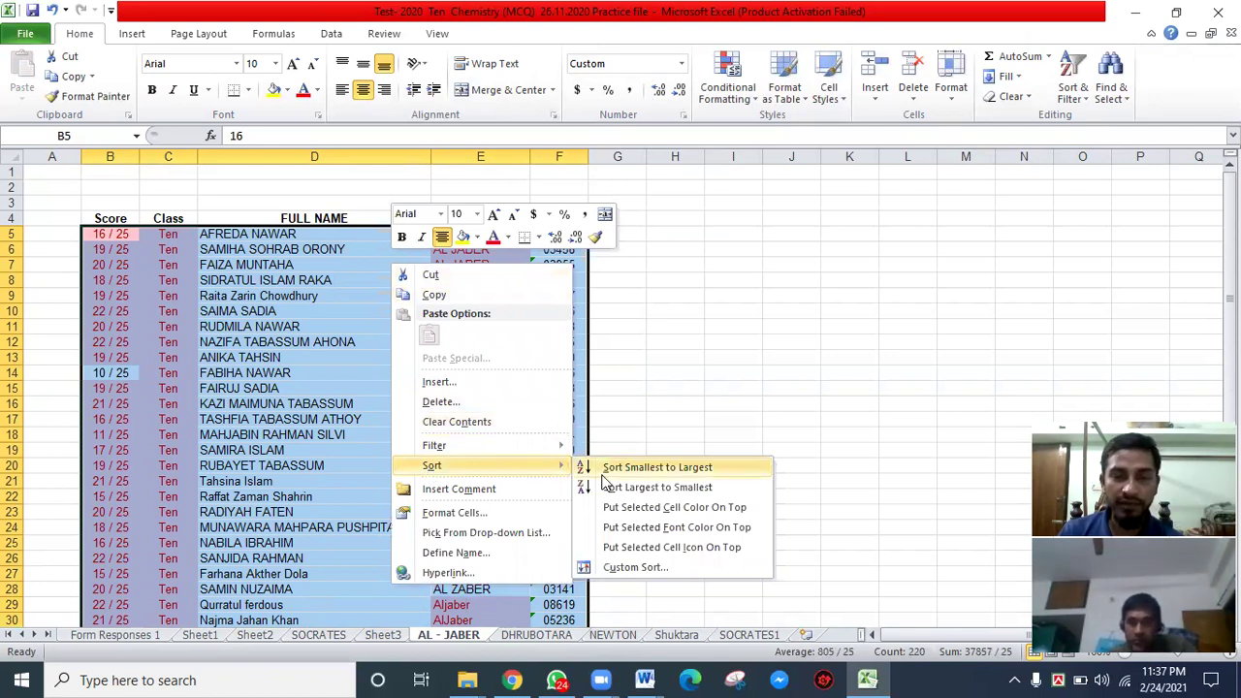
click(669, 568)
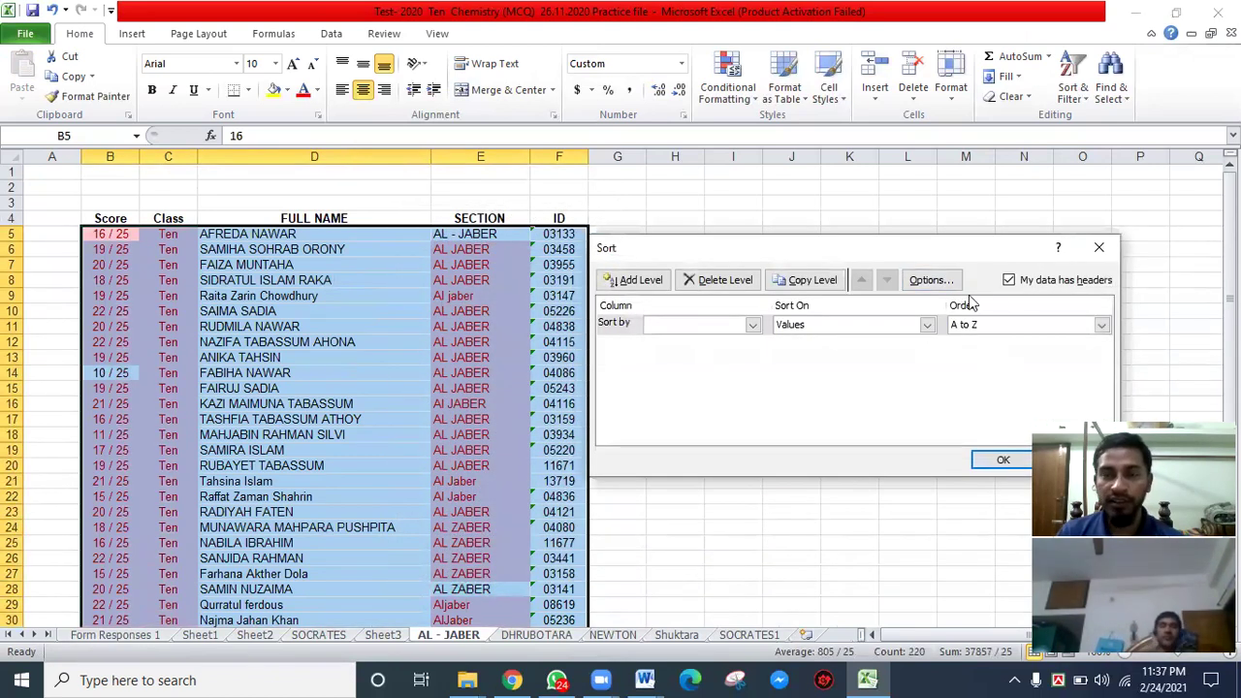
- Sort the AL - JABER records without headers by Column F values, A to Z, treating numbers and numbers stored as text separately
click(752, 325)
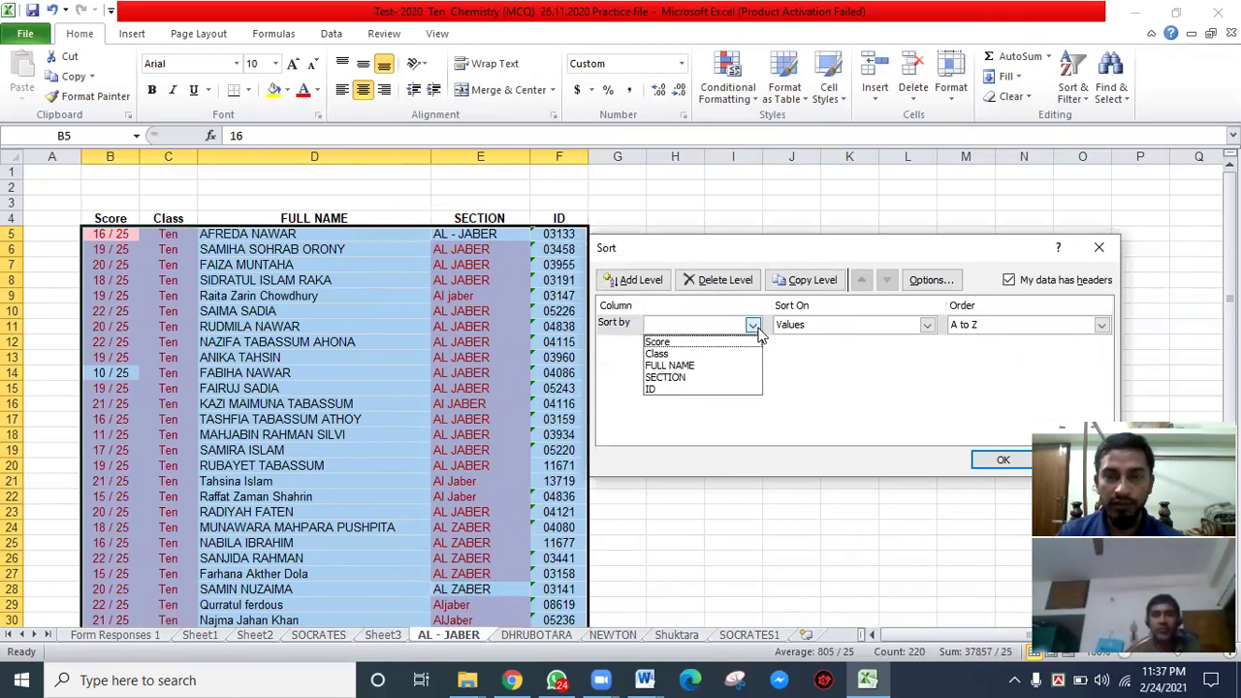
click(760, 333)
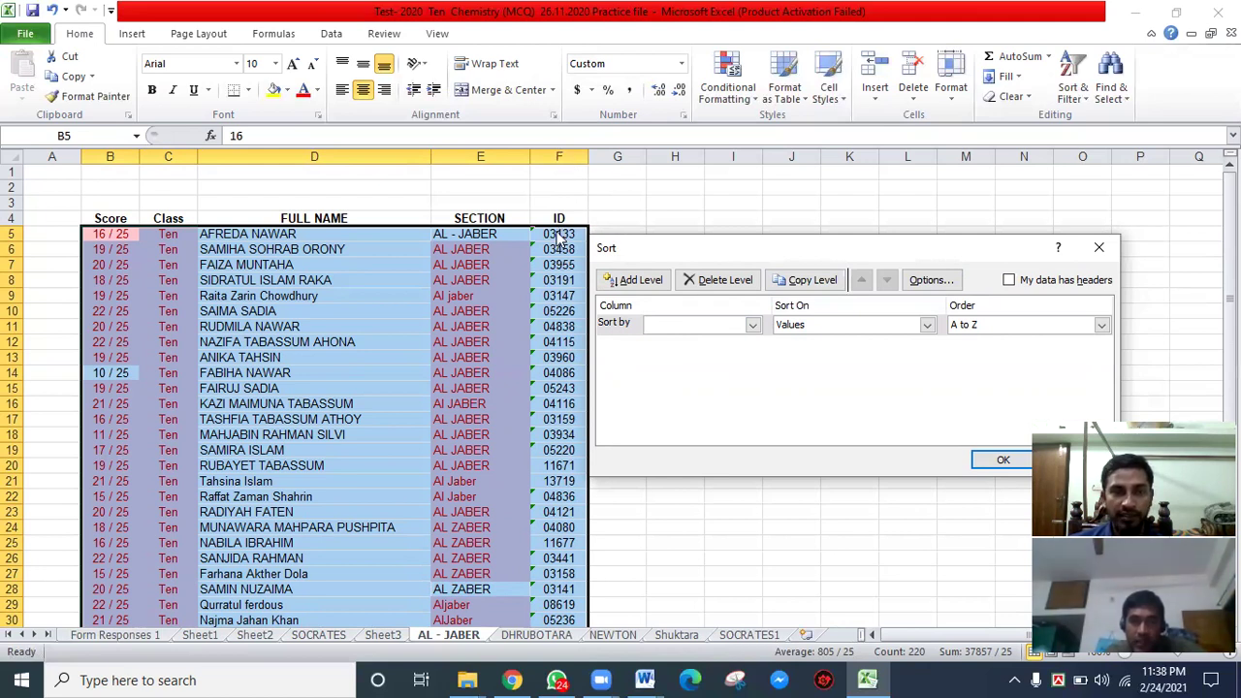
click(753, 325)
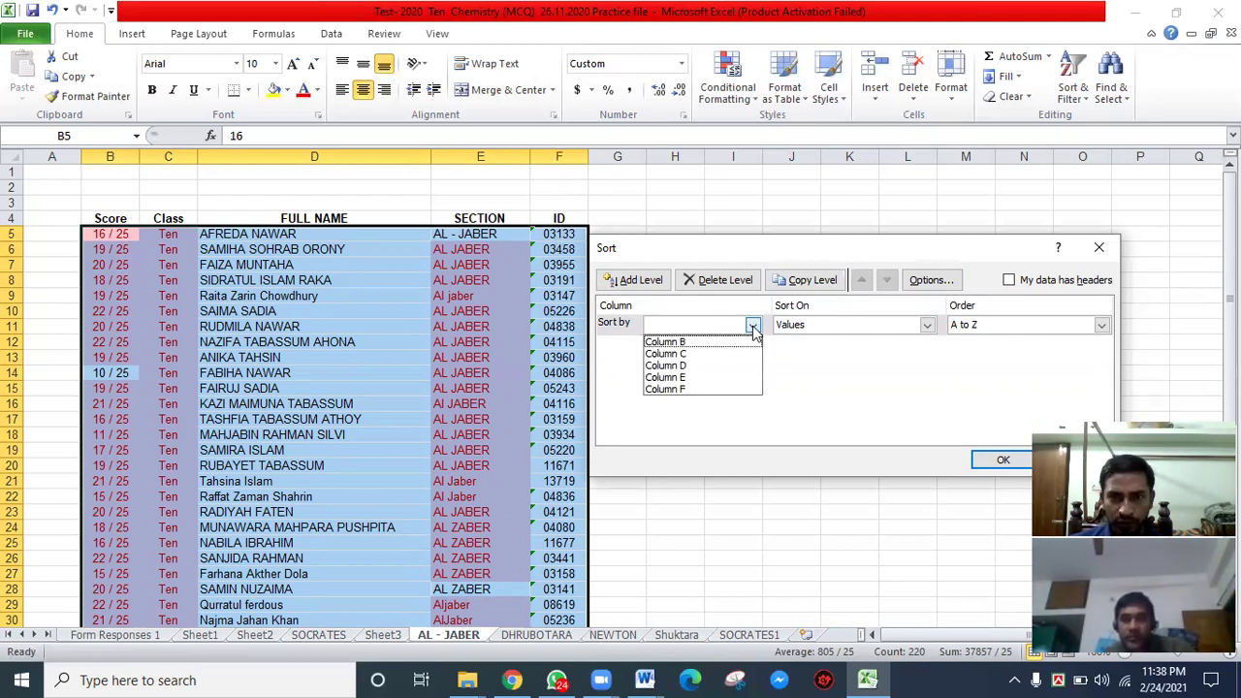
click(696, 389)
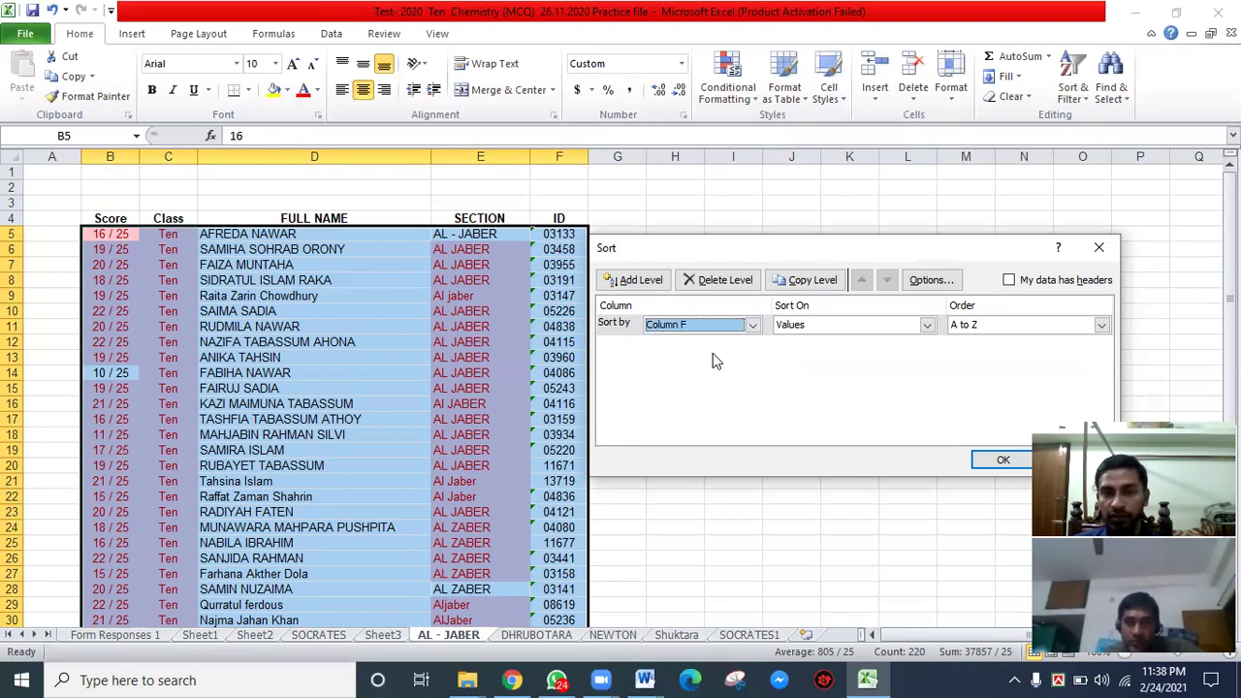
click(1003, 461)
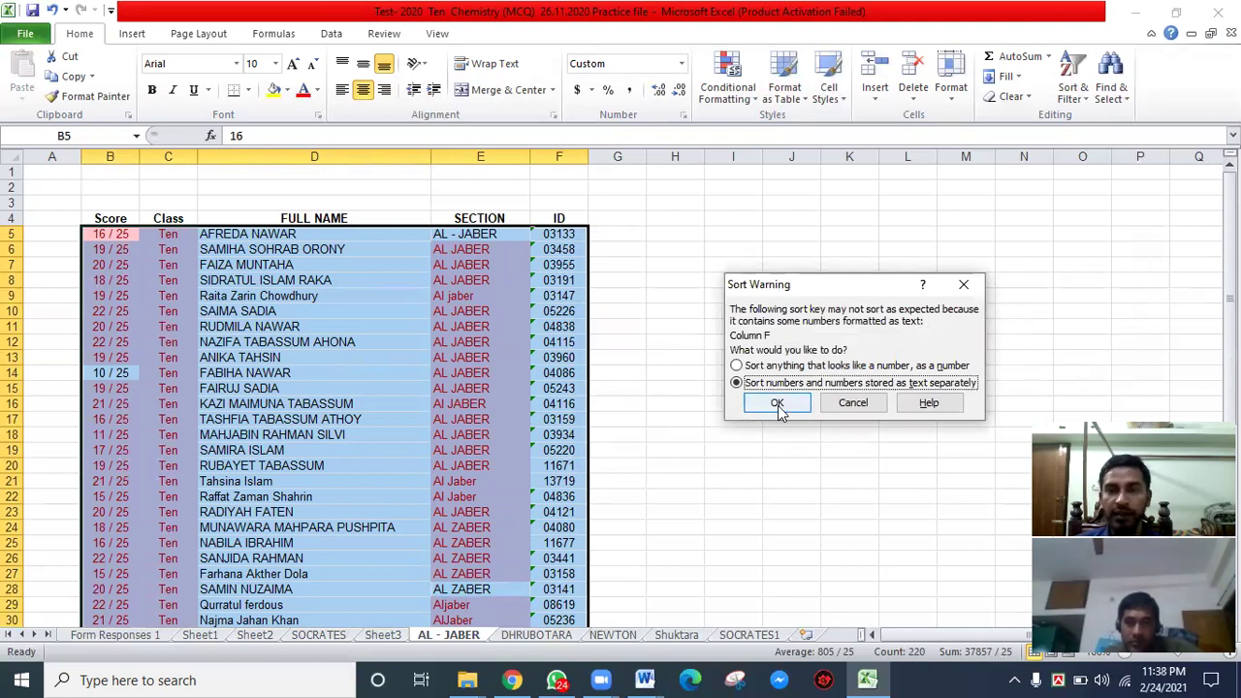
click(778, 405)
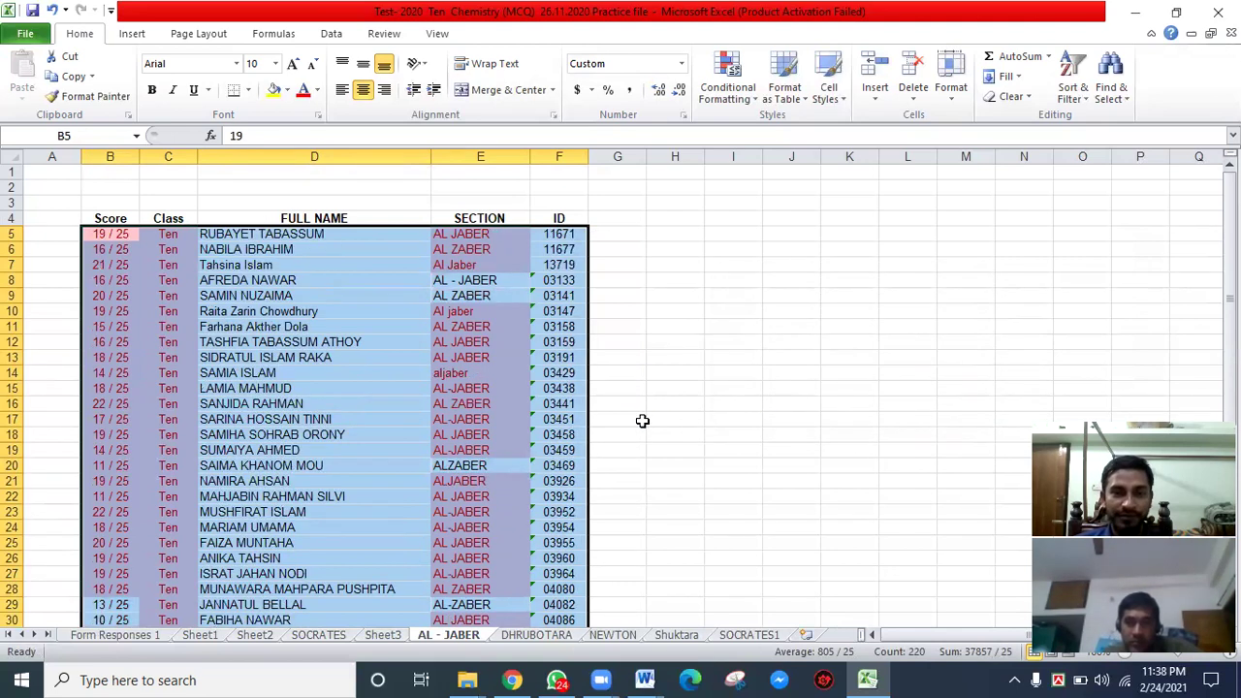
click(642, 421)
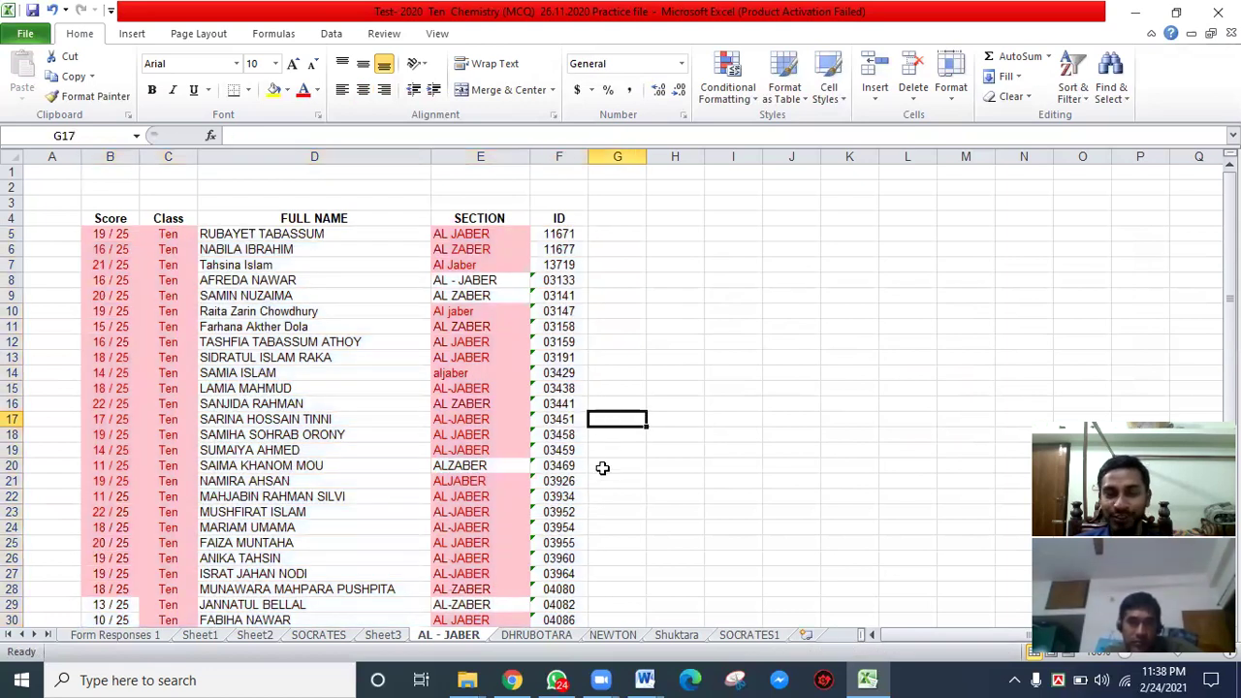
- On the DHRUBOTARA sheet, select the records B5:F47 and open a custom sort for them
click(536, 644)
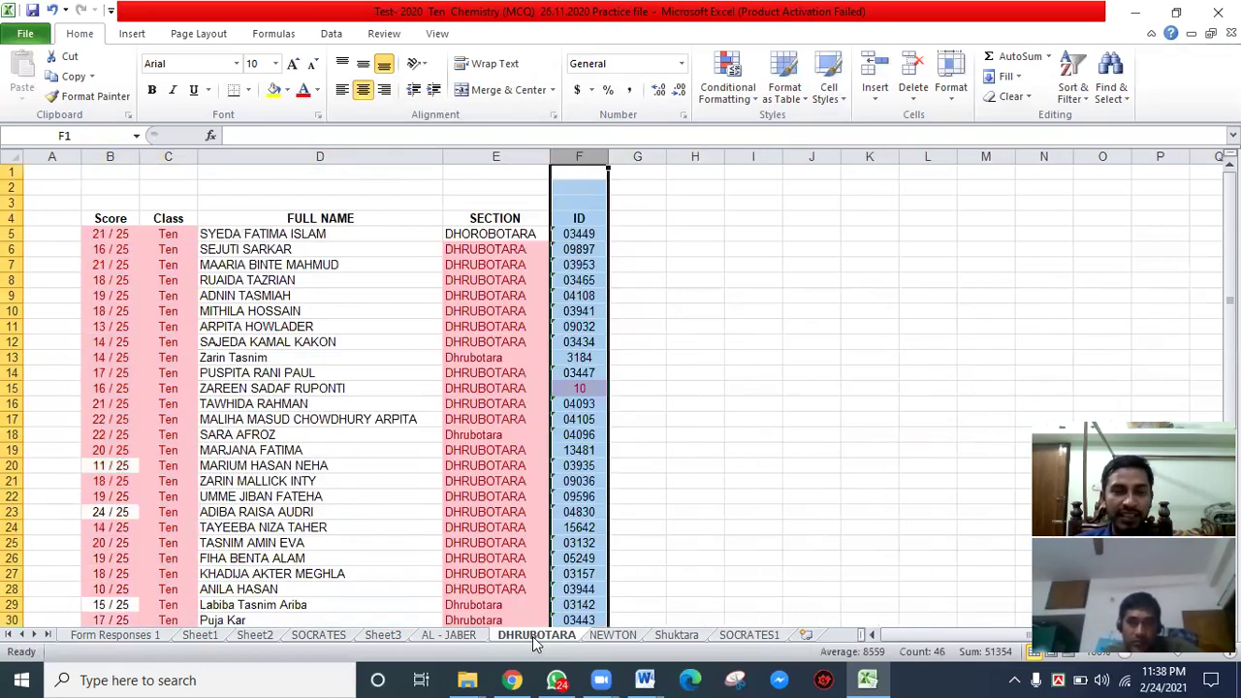
drag(102, 233, 582, 678)
drag(609, 614, 573, 601)
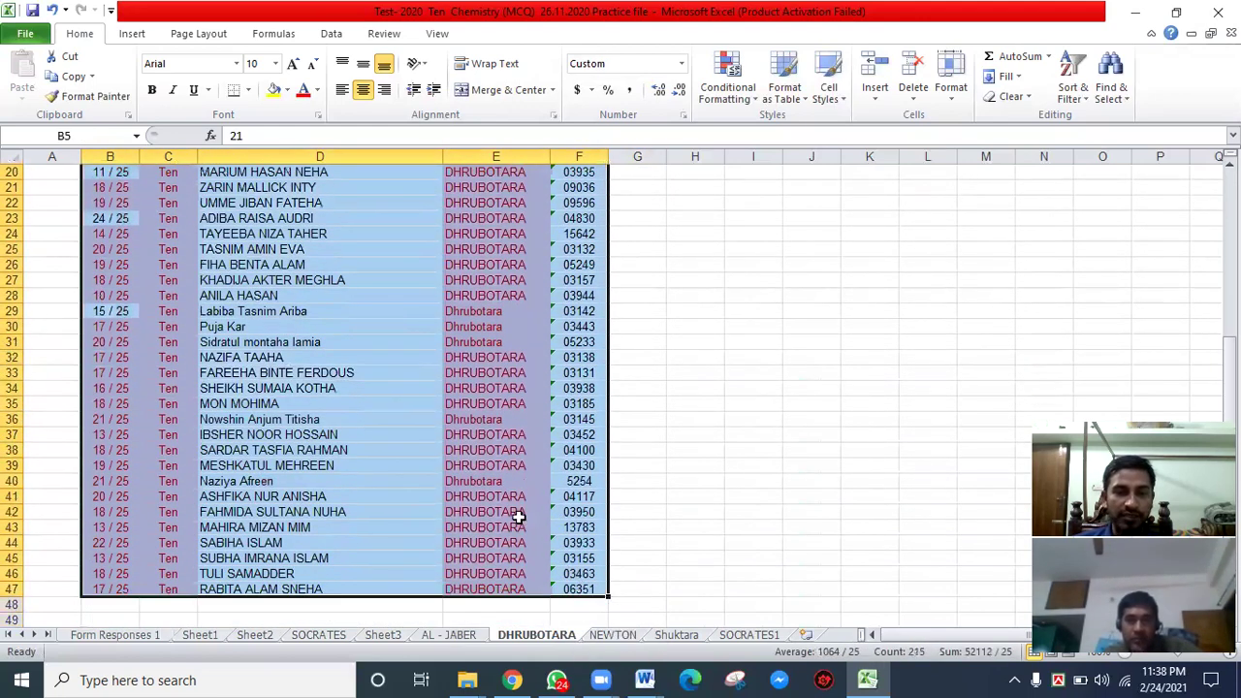
scroll(477, 424, up, 6)
right_click(437, 250)
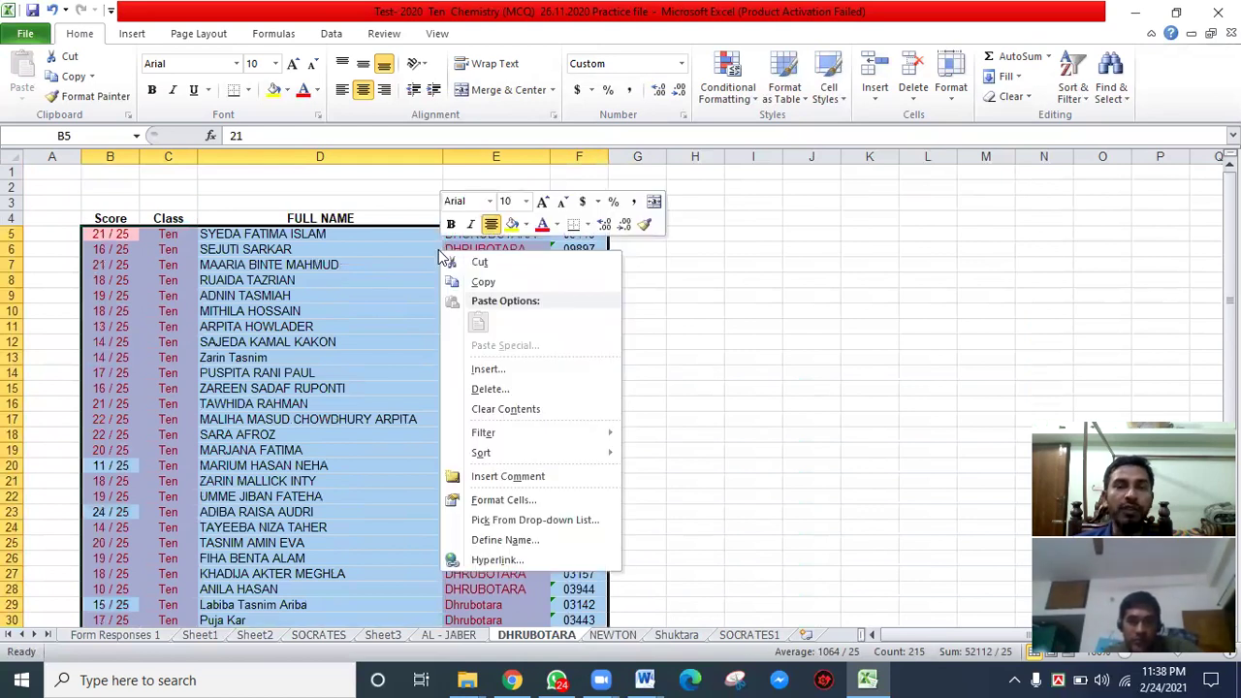
mouse_move(501, 456)
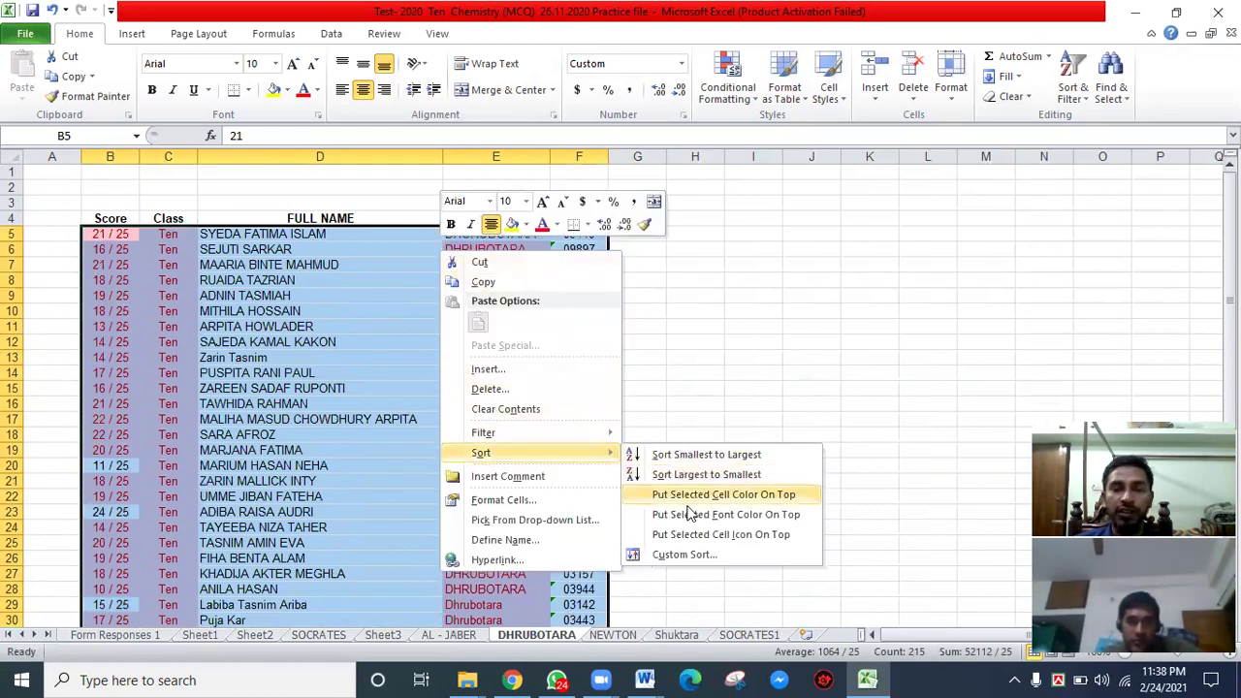
click(734, 560)
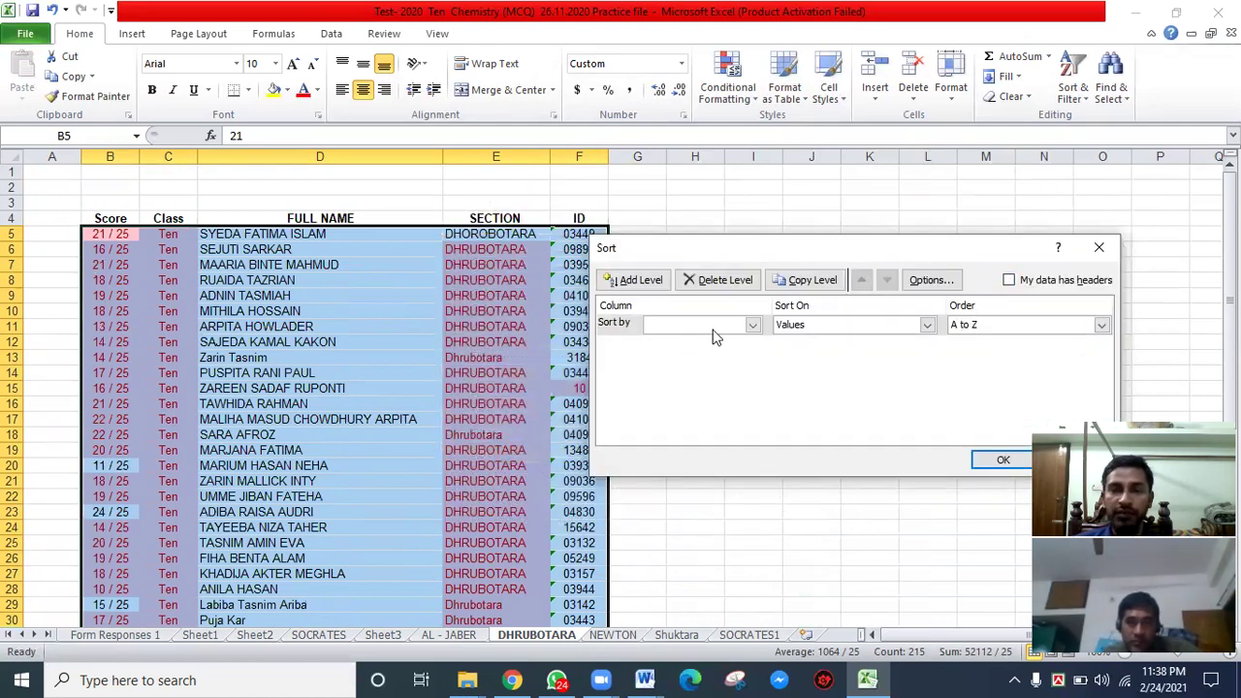
- Sort the DHRUBOTARA records by Column F values, A to Z, treating numbers and numbers stored as text separately
click(754, 325)
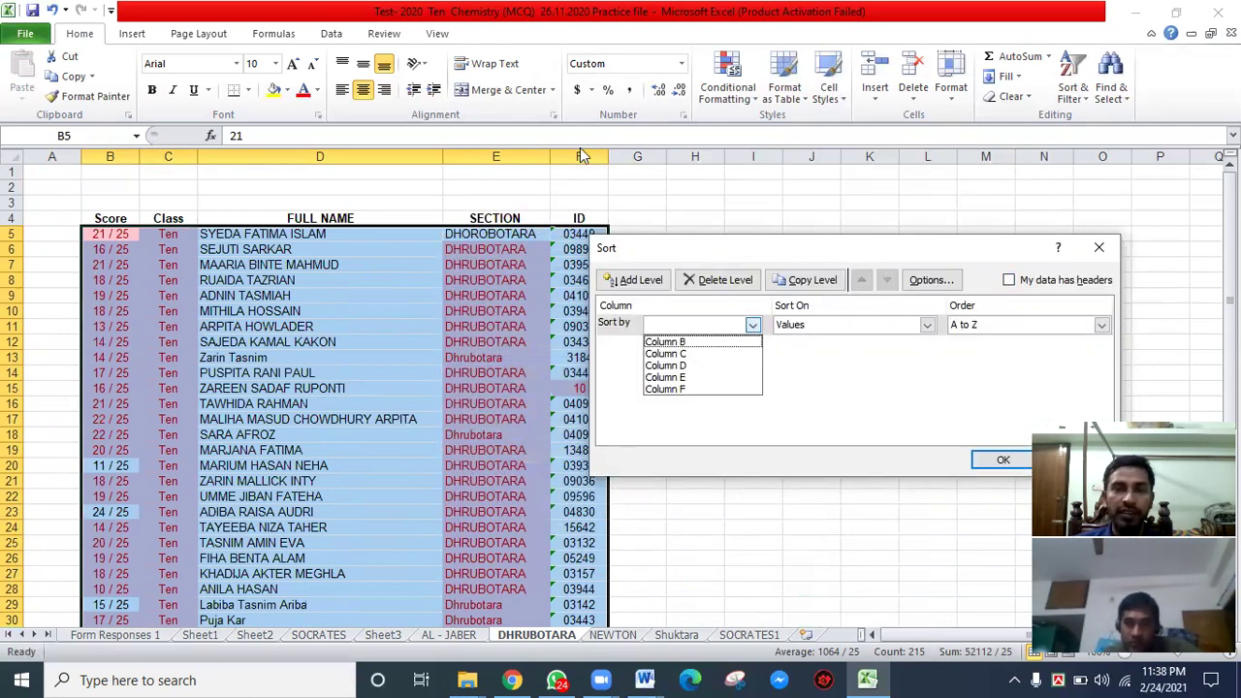
click(707, 388)
click(1000, 463)
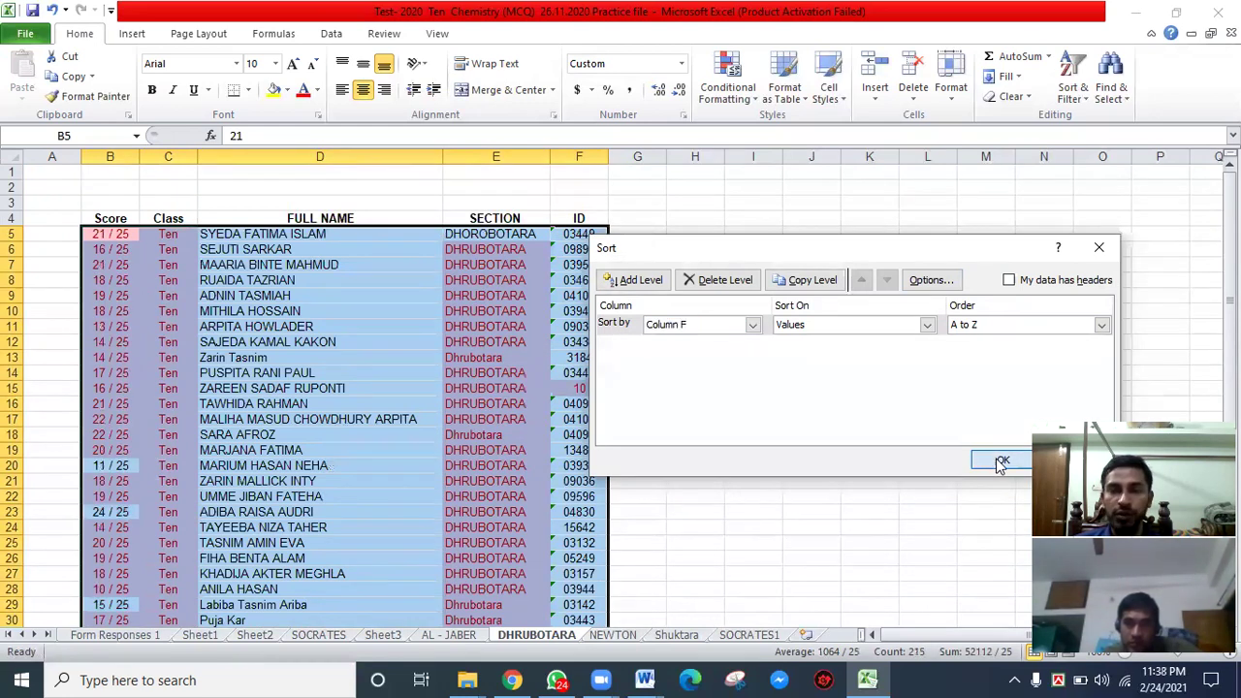
click(771, 406)
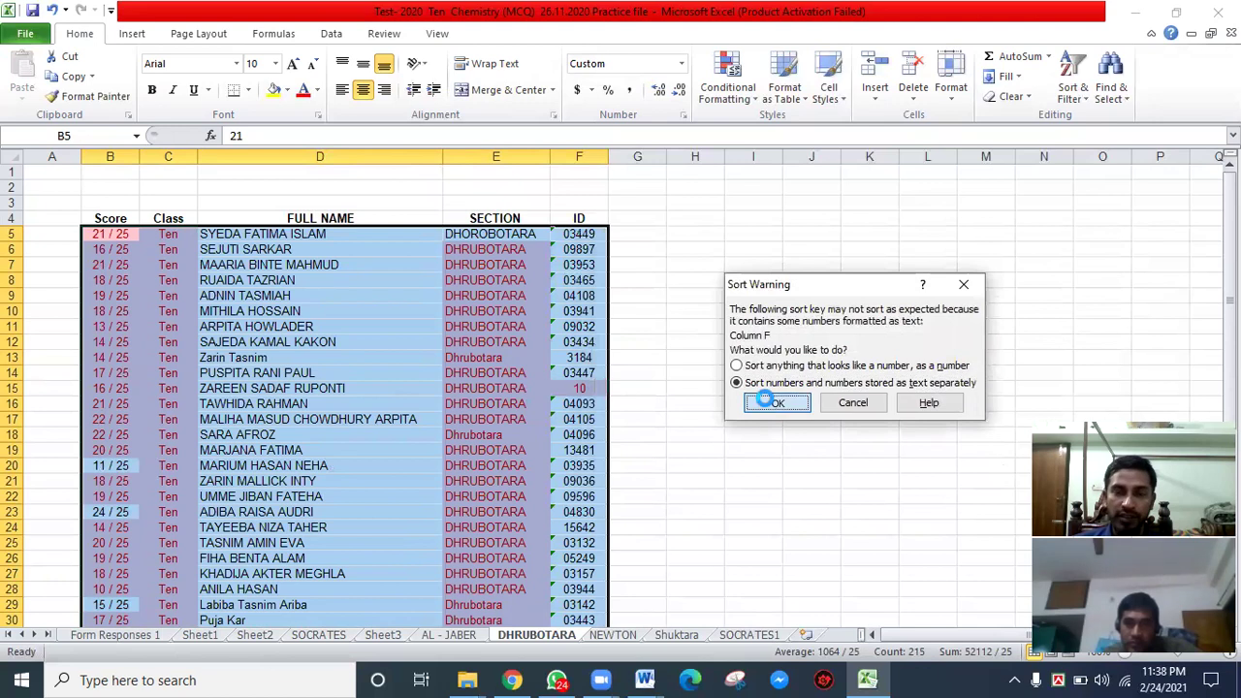
click(669, 417)
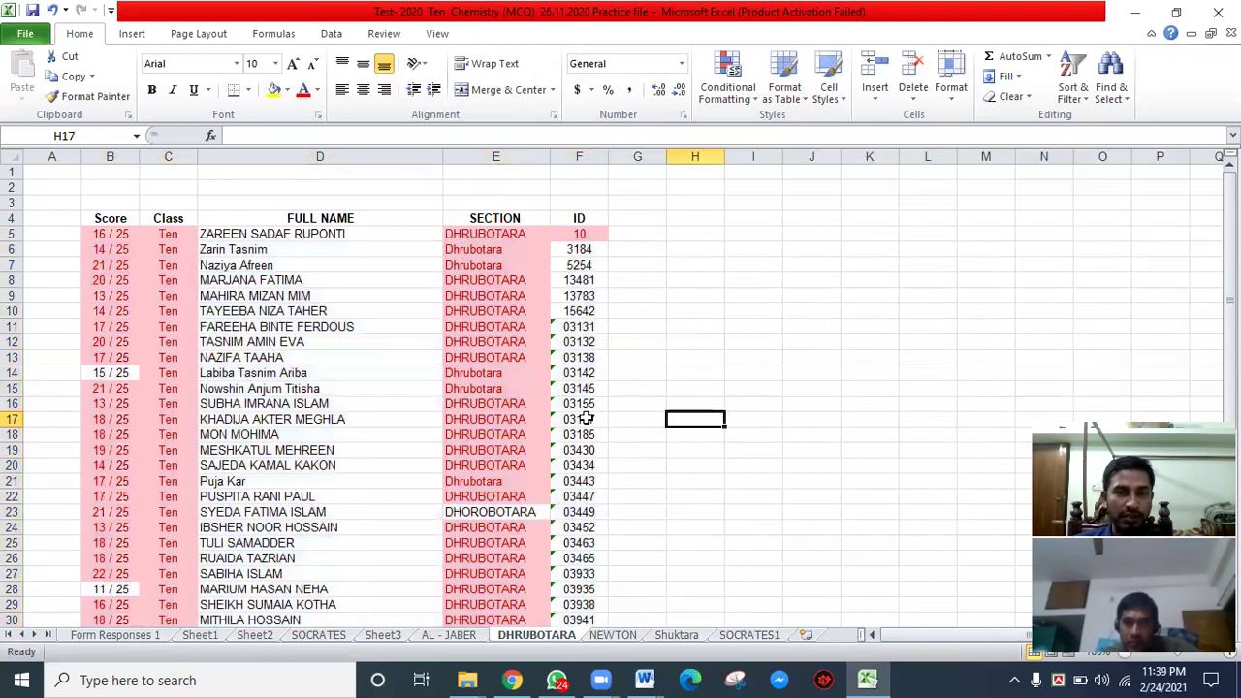
click(575, 235)
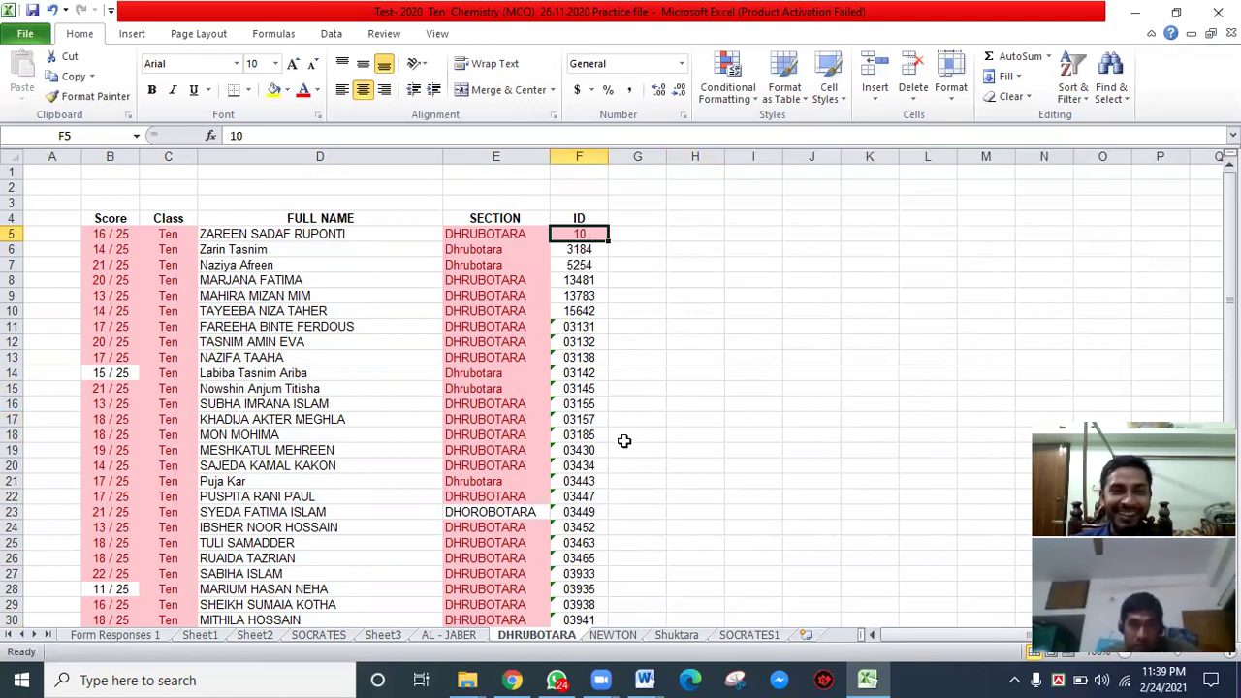
- On the NEWTON sheet, select all records below the headings from Score to ID and open a custom sort
click(611, 635)
drag(109, 237, 544, 601)
scroll(499, 465, up, 7)
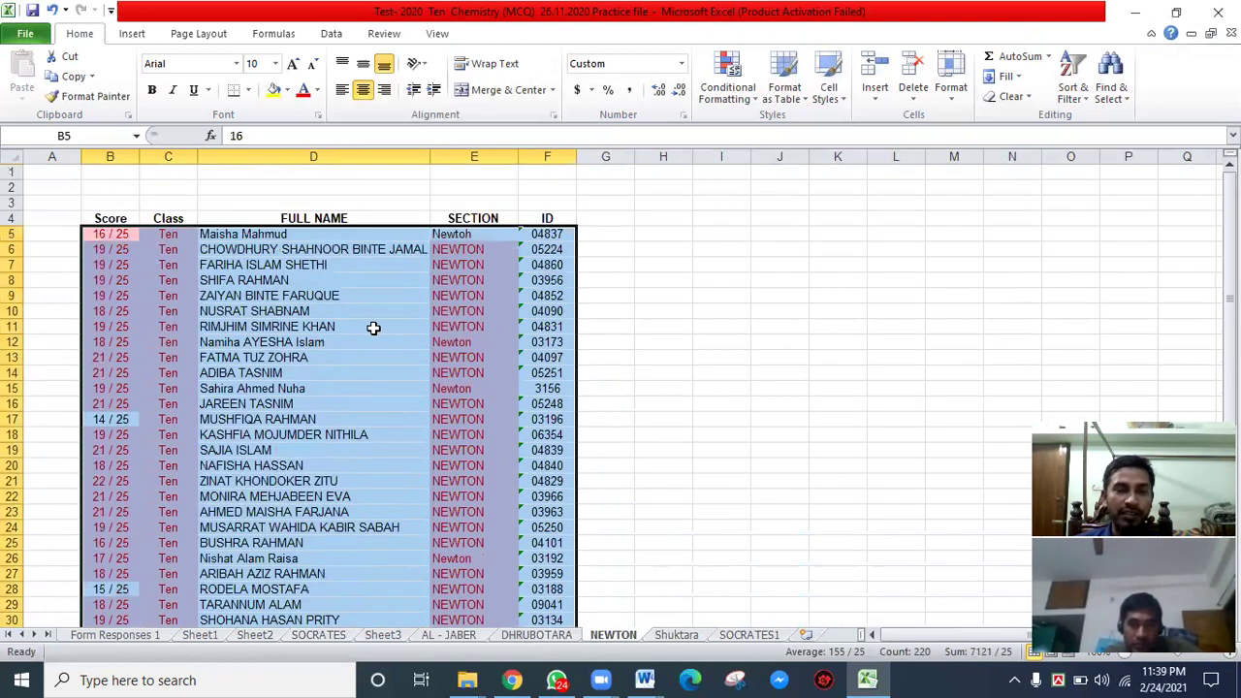
right_click(370, 335)
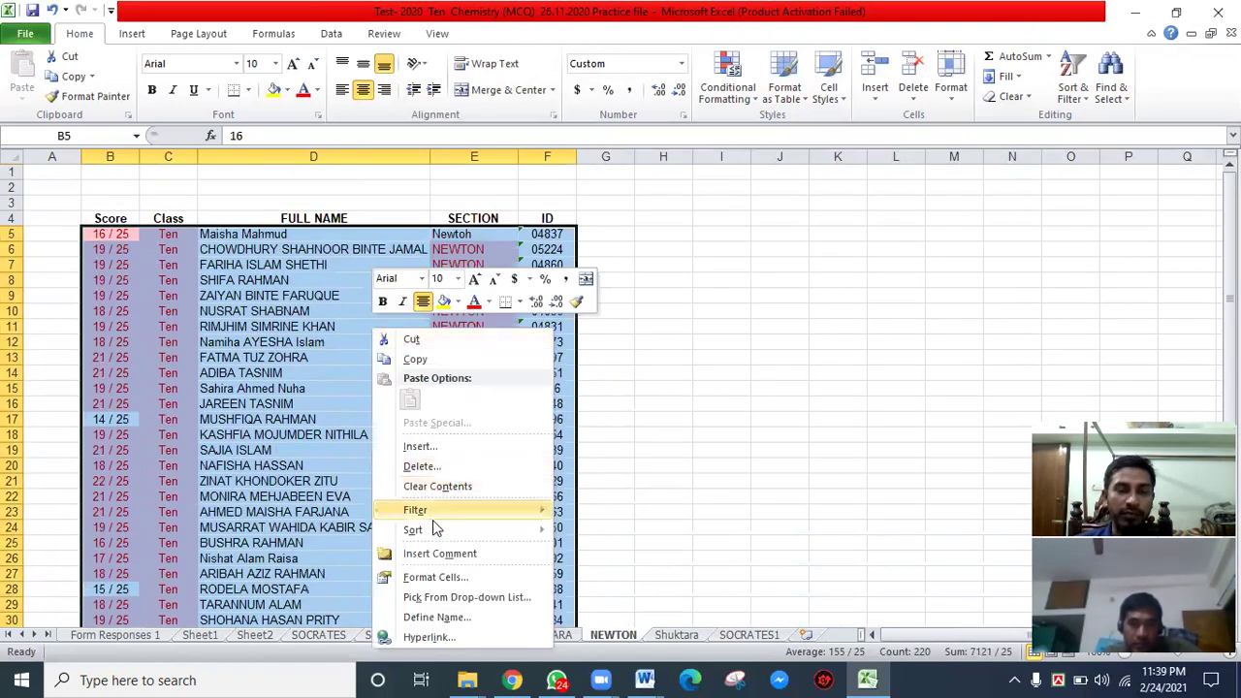
mouse_move(427, 530)
click(621, 631)
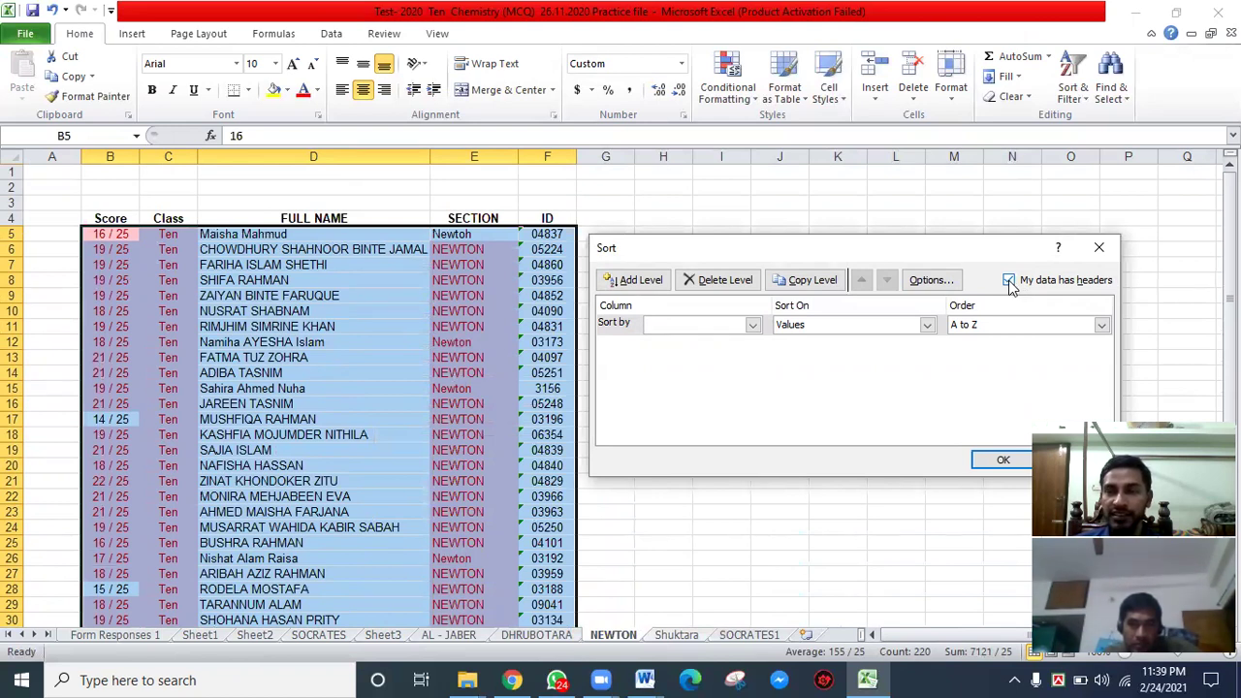
- Sort the NEWTON records without headers by Column F values, A to Z, treating numbers and numbers stored as text separately
click(753, 325)
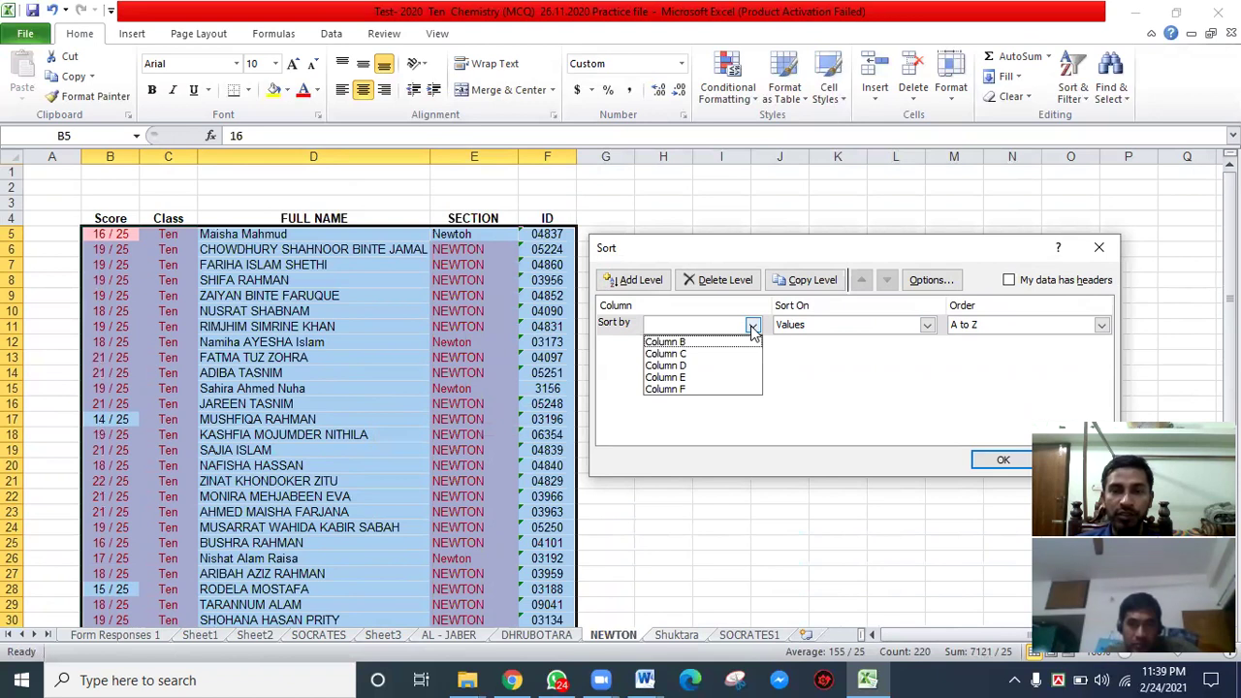
click(728, 389)
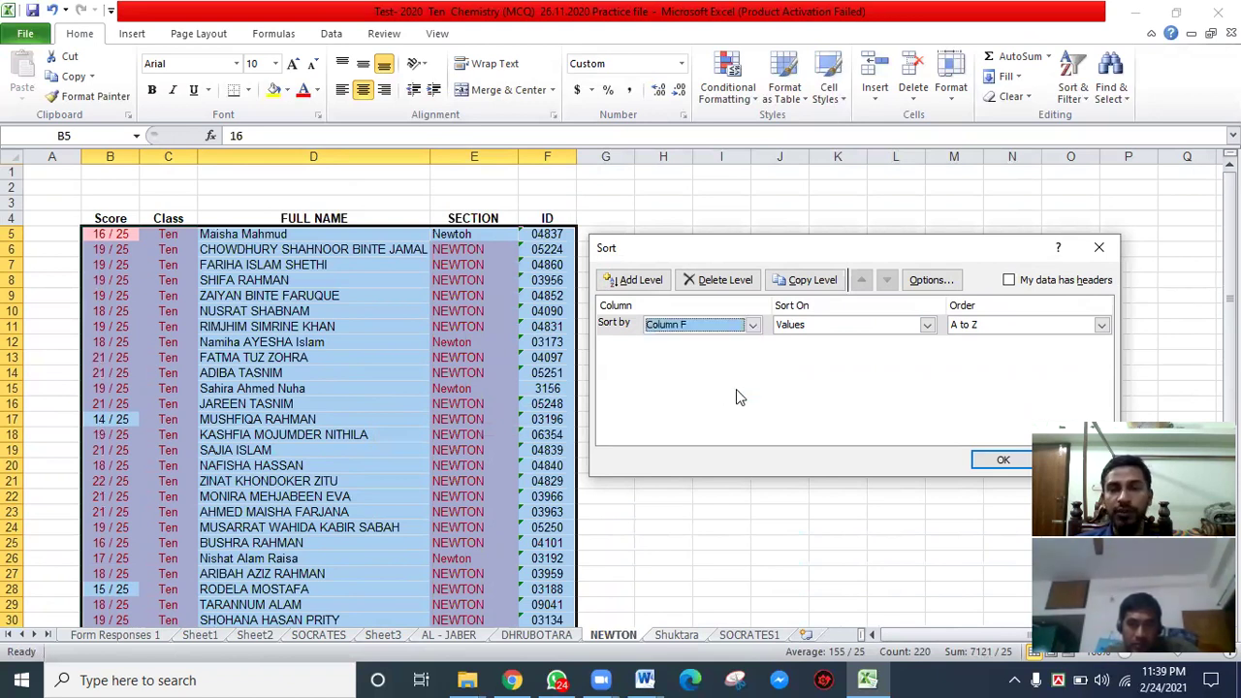
click(1001, 464)
click(735, 384)
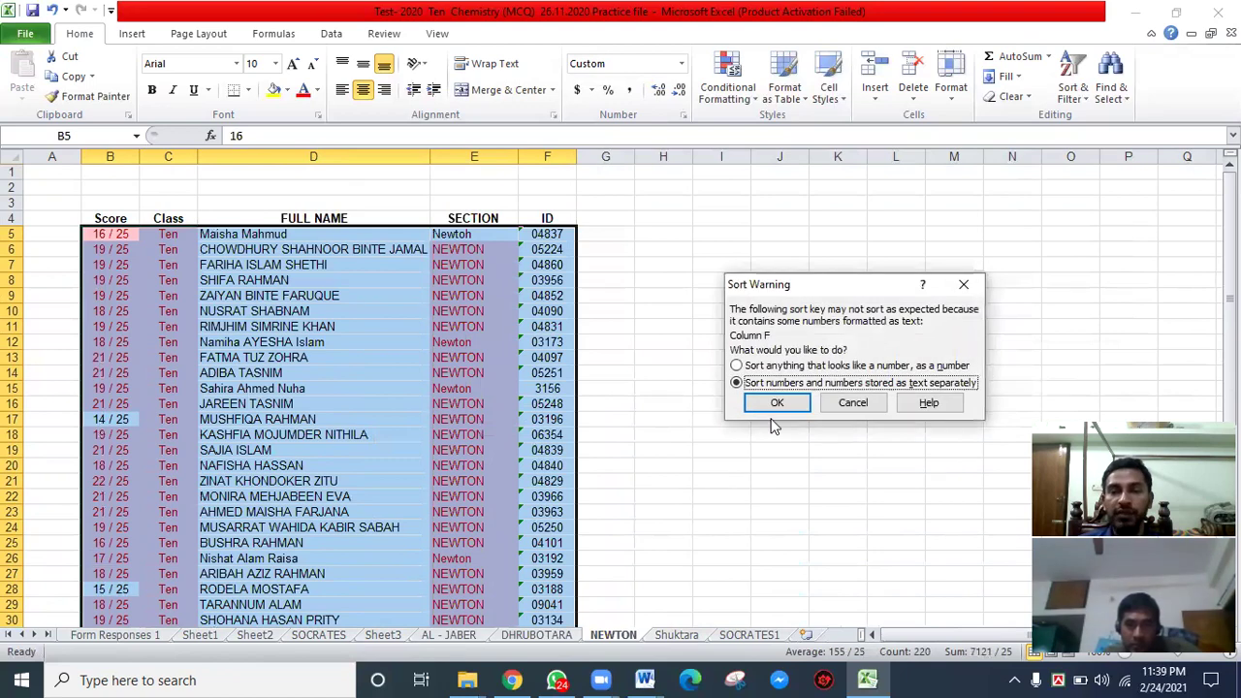
click(771, 403)
click(640, 402)
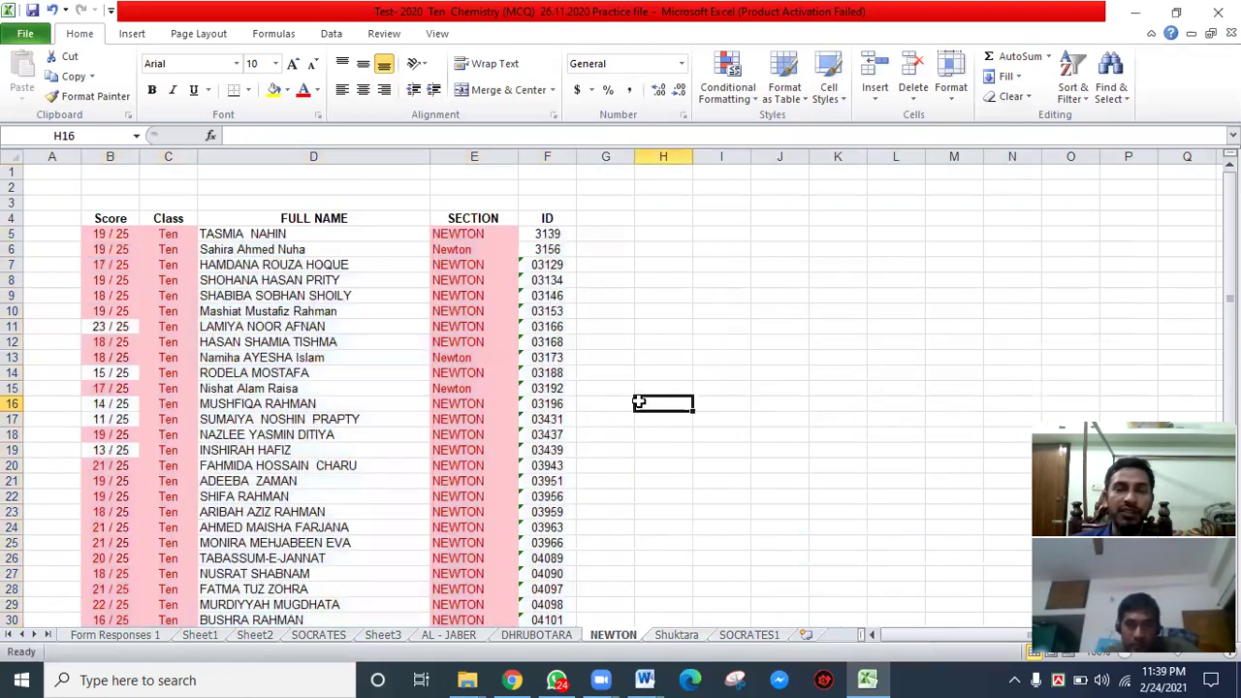
- On the Shuktara sheet, select the records B5:F49 below the headings and open a custom sort for them
click(676, 634)
drag(105, 236, 510, 605)
right_click(419, 393)
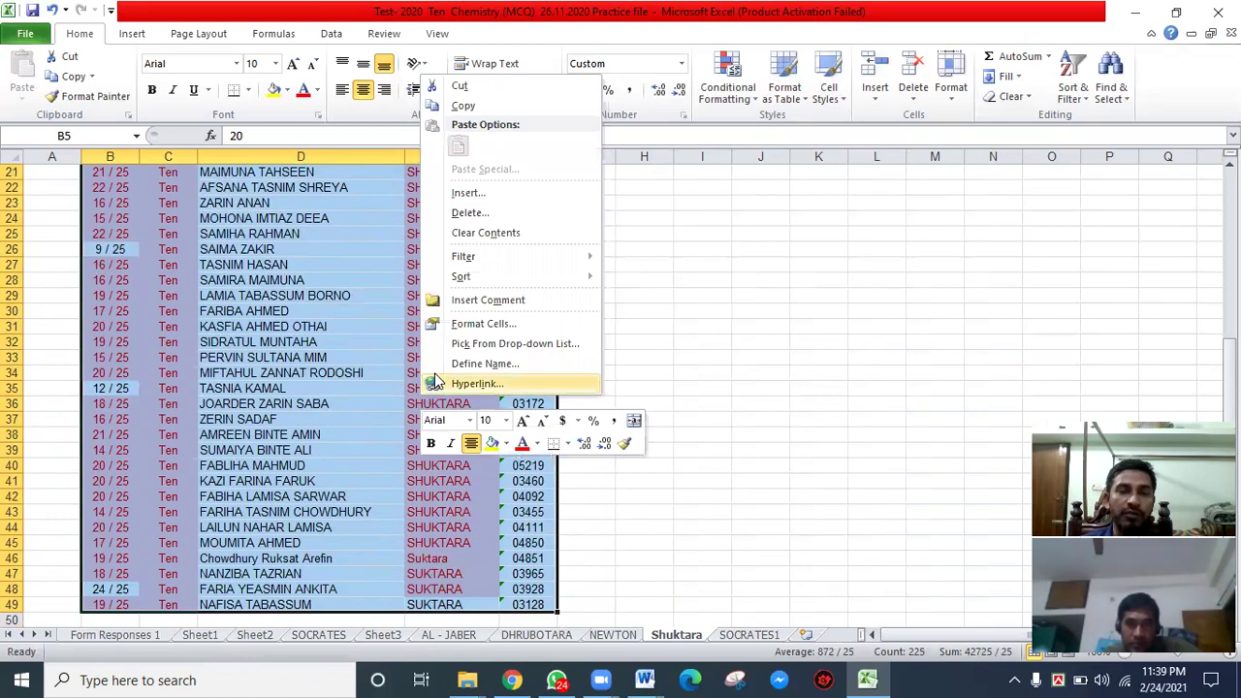
mouse_move(489, 281)
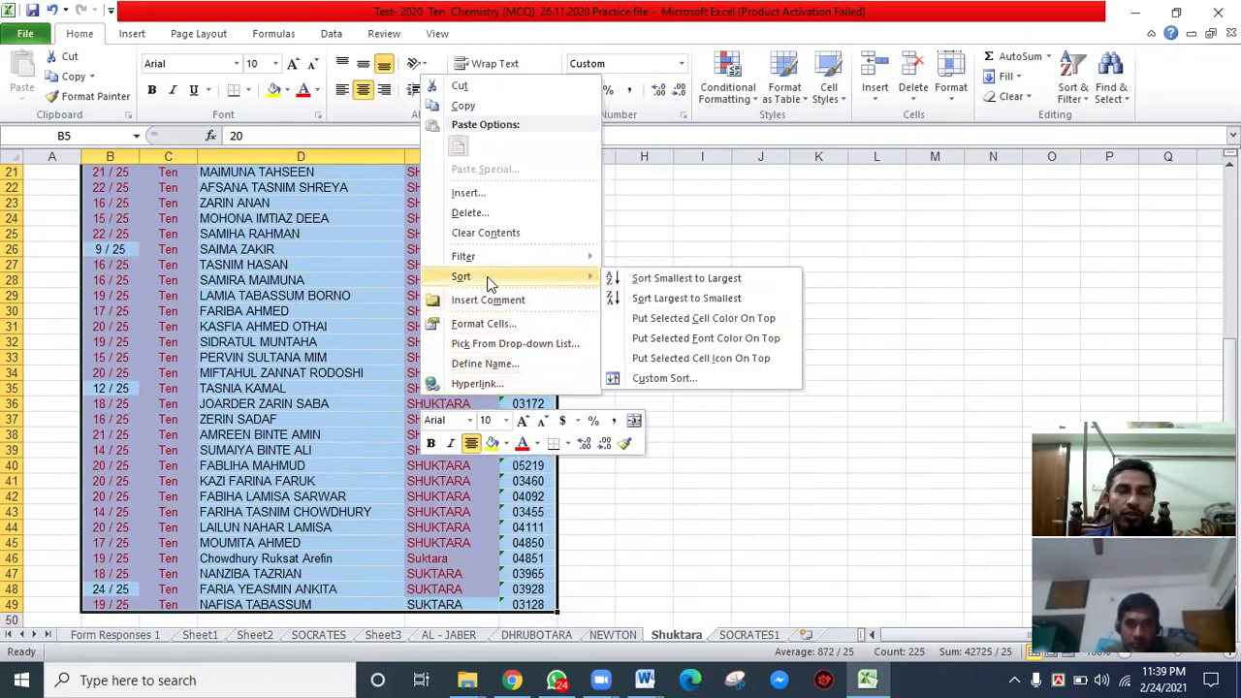
click(665, 379)
- Sort the Shuktara records without headers by Column F values, A to Z, treating numbers and numbers stored as text separately
click(1008, 281)
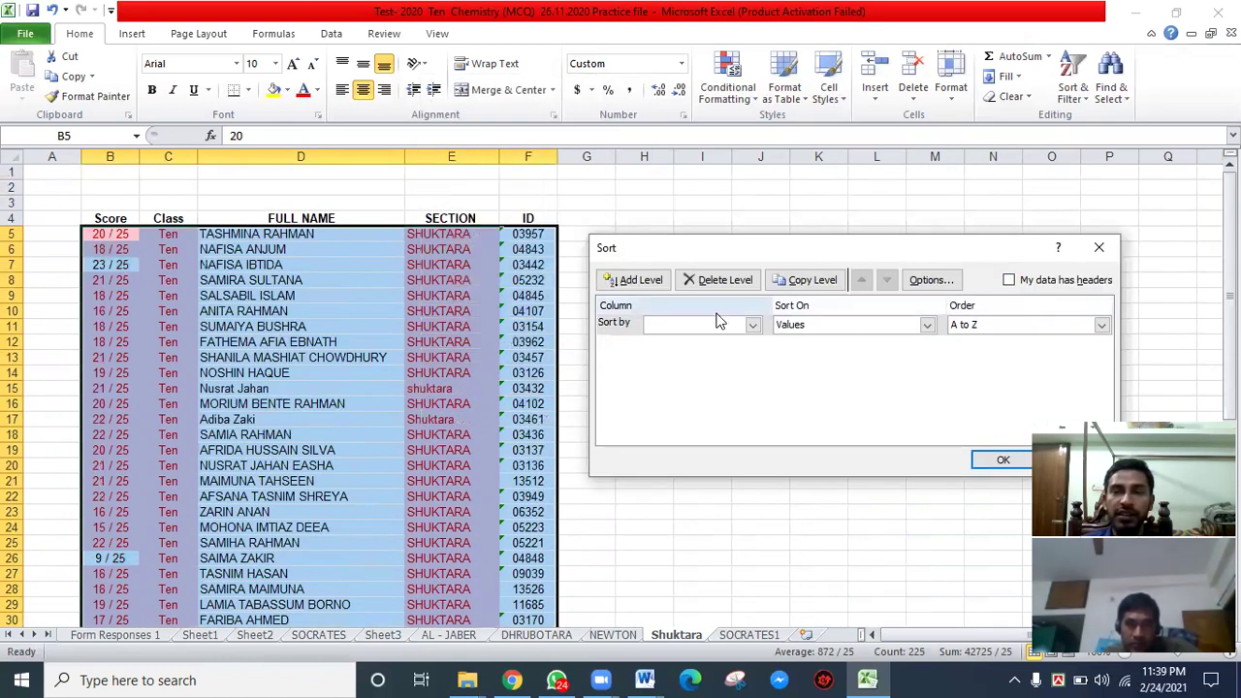
click(754, 326)
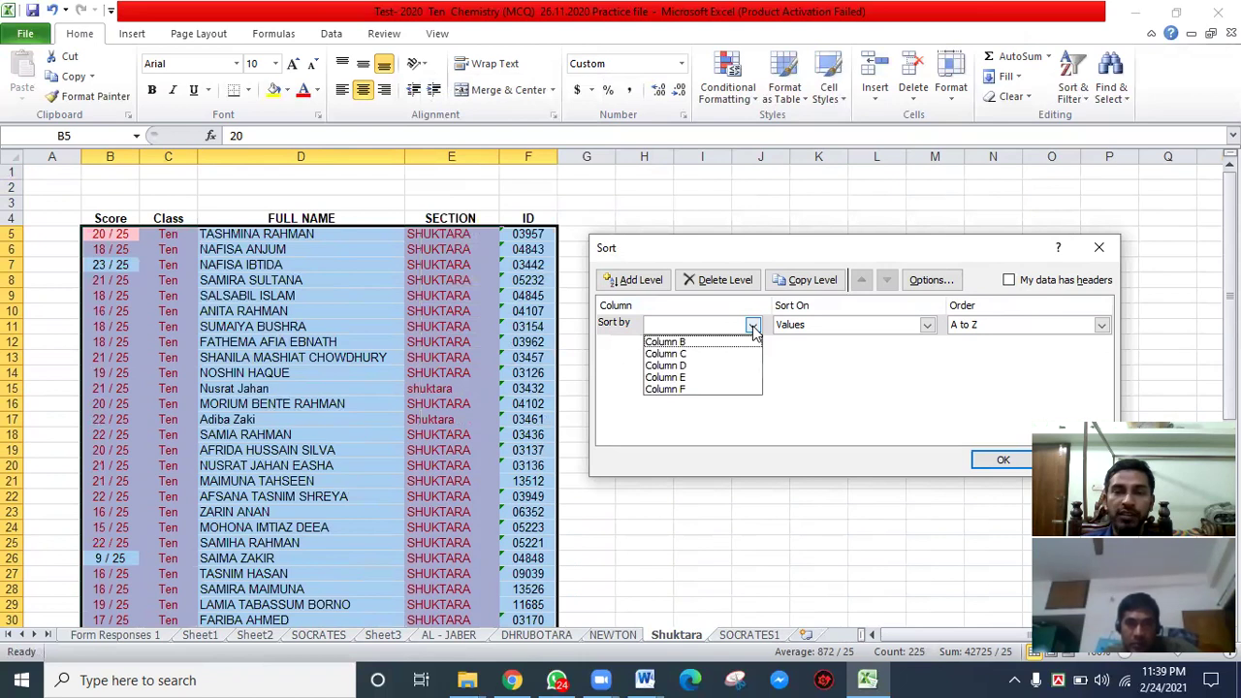
click(719, 387)
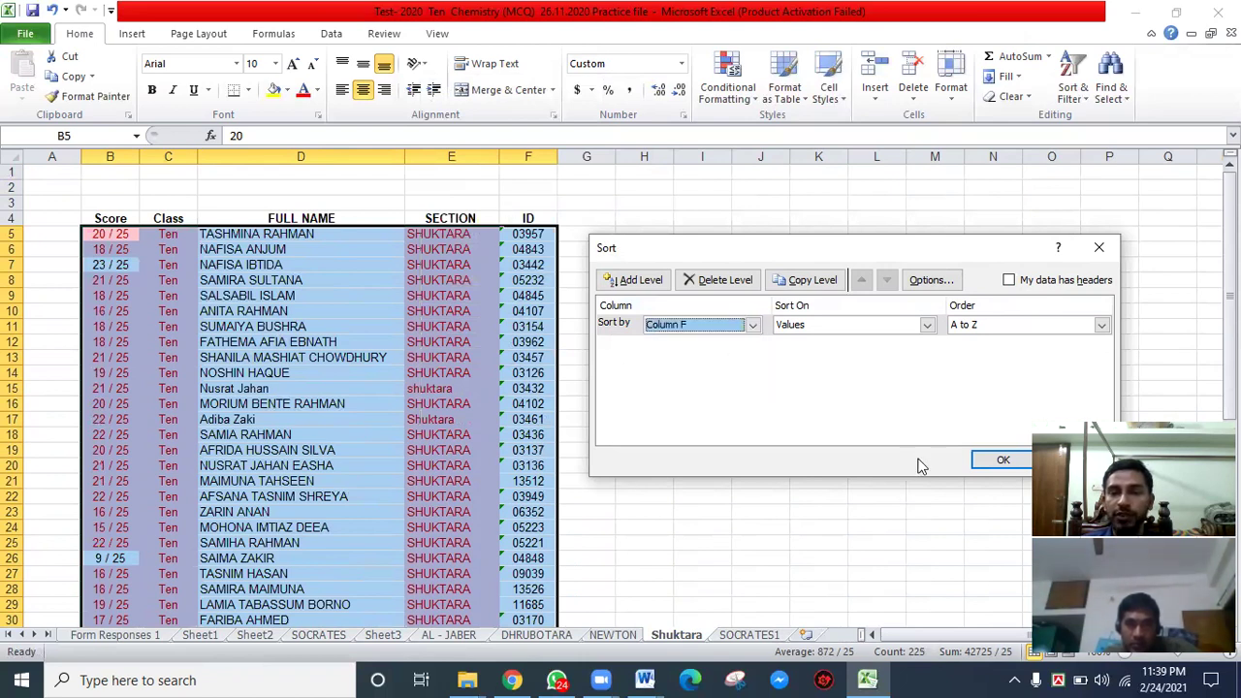
click(999, 460)
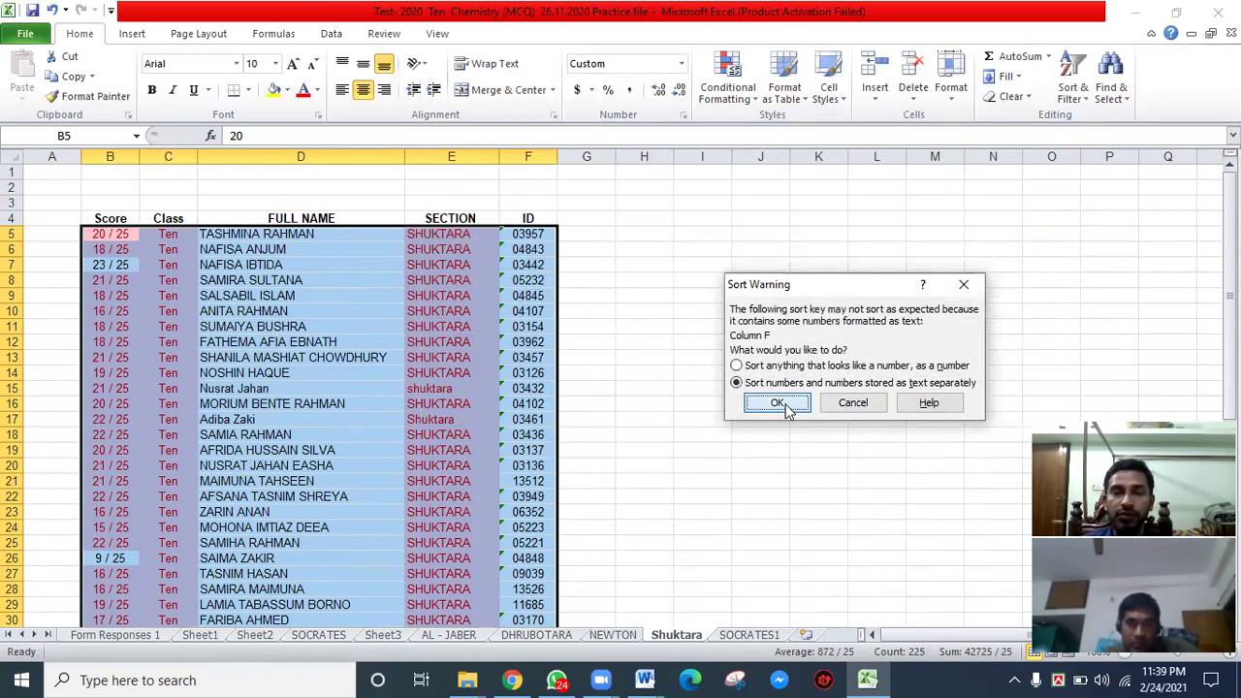
click(779, 403)
- On the SOCRATES1 sheet, select the records B5:F45 and open a custom sort for them
click(748, 635)
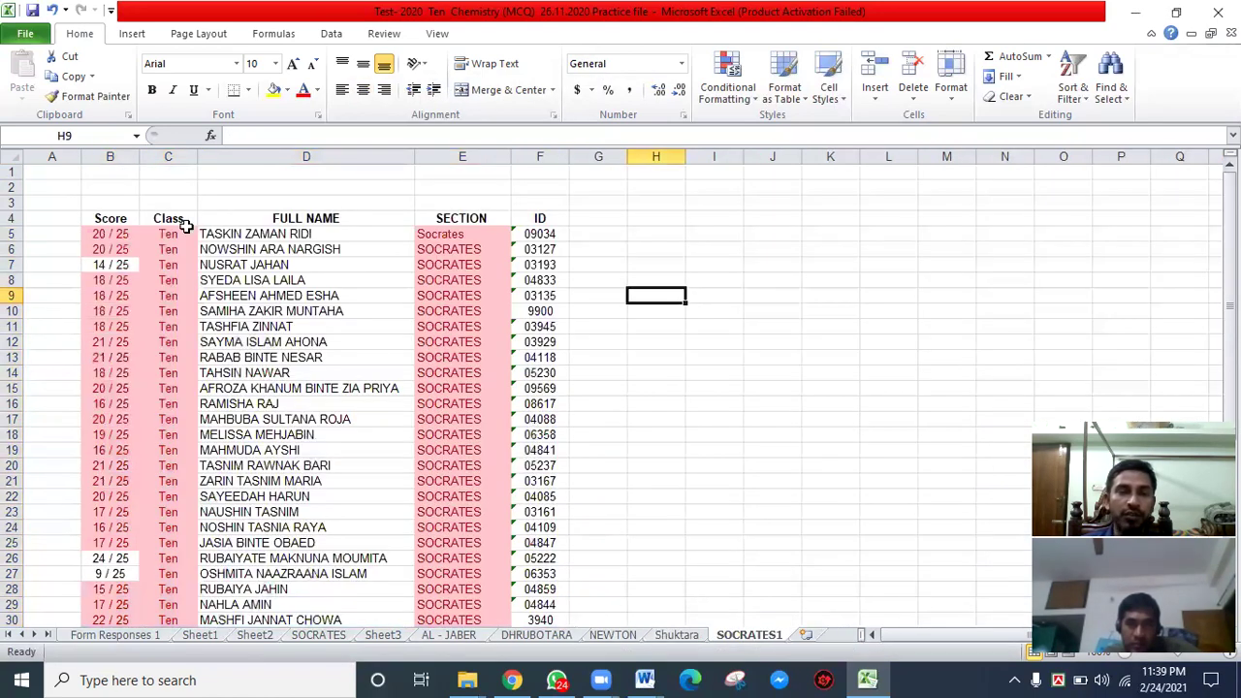
drag(113, 234, 546, 579)
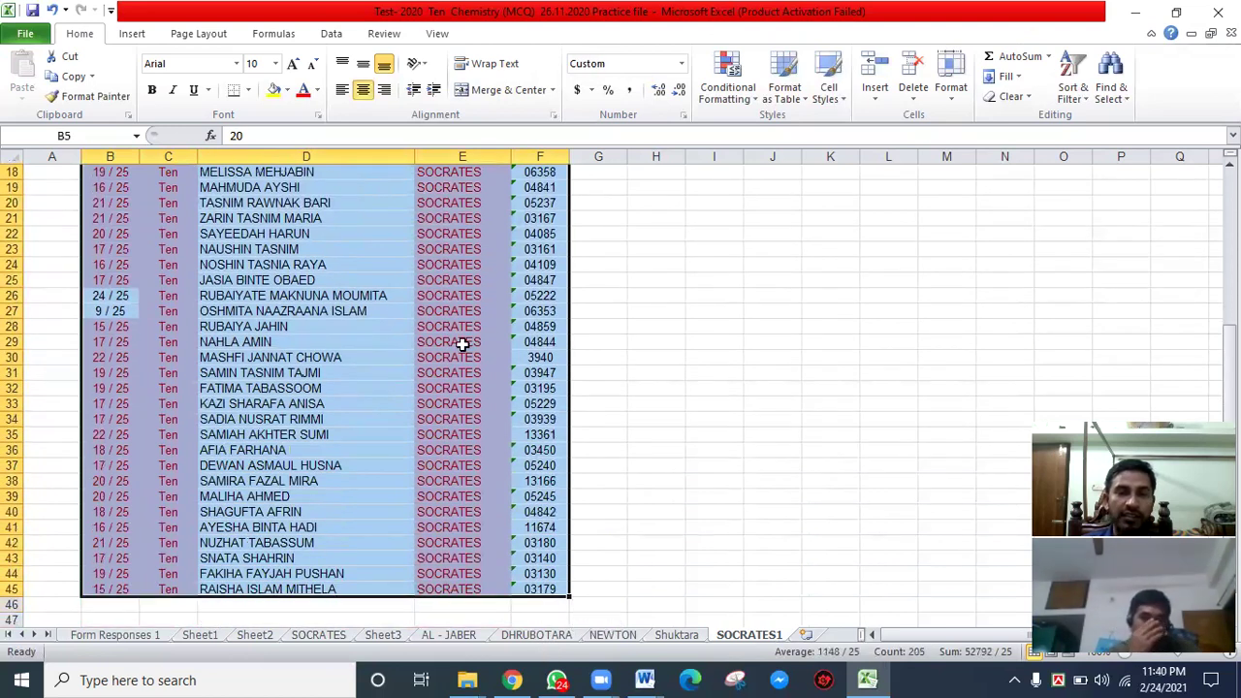
scroll(417, 304, up, 6)
right_click(417, 304)
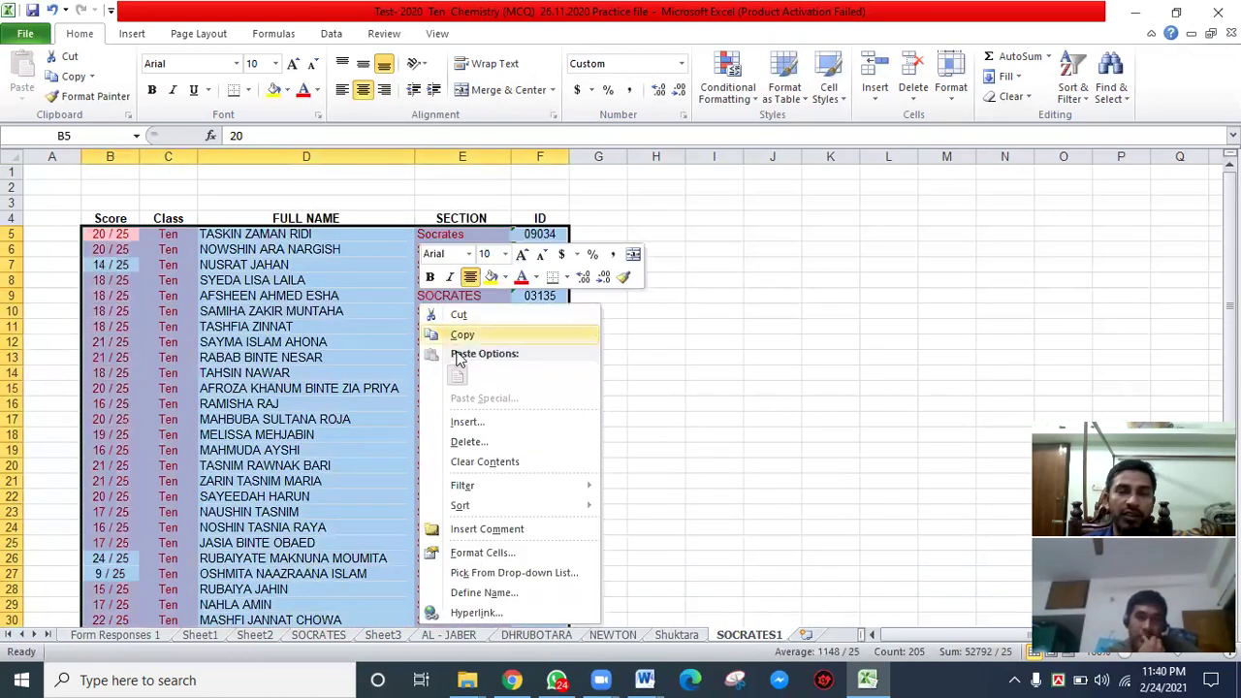
mouse_move(483, 509)
click(675, 609)
- Sort the SOCRATES1 records without headers by Column F values, A to Z, treating numbers and numbers stored as text separately
click(1009, 281)
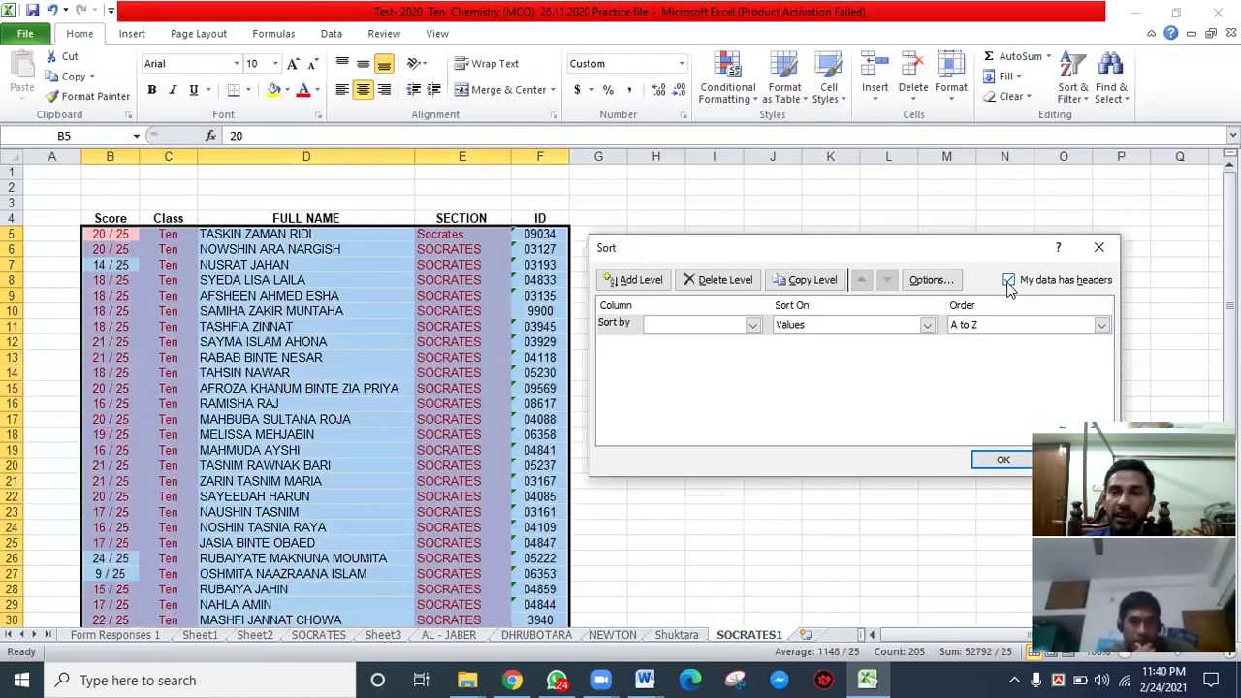
click(754, 327)
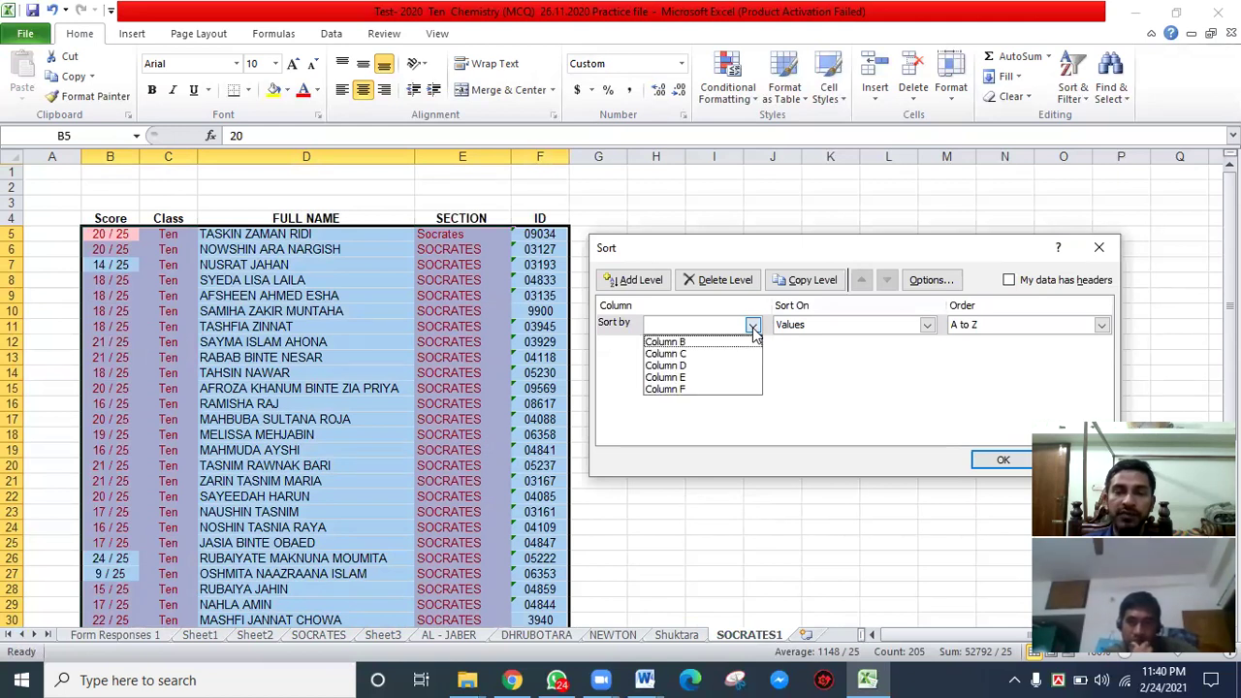
click(715, 388)
click(1003, 460)
click(778, 405)
click(598, 388)
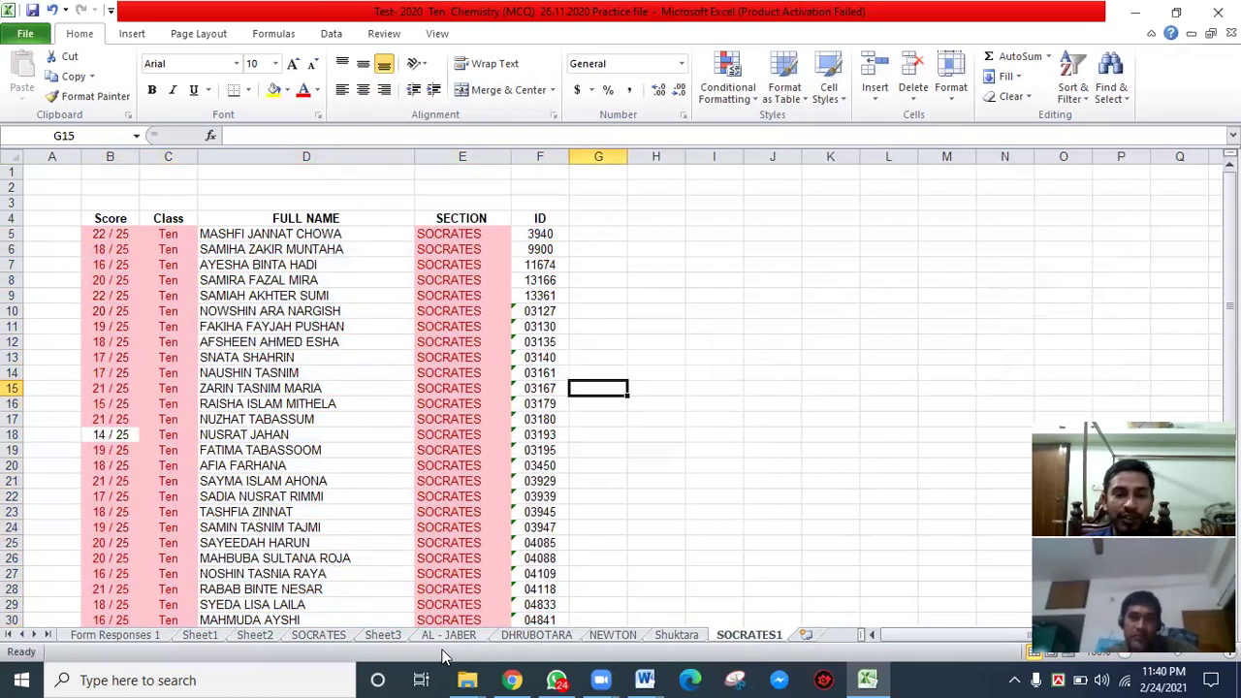
- On the AL - JABER sheet, clear the conditional formatting rules from the selected records B5:F48
click(449, 635)
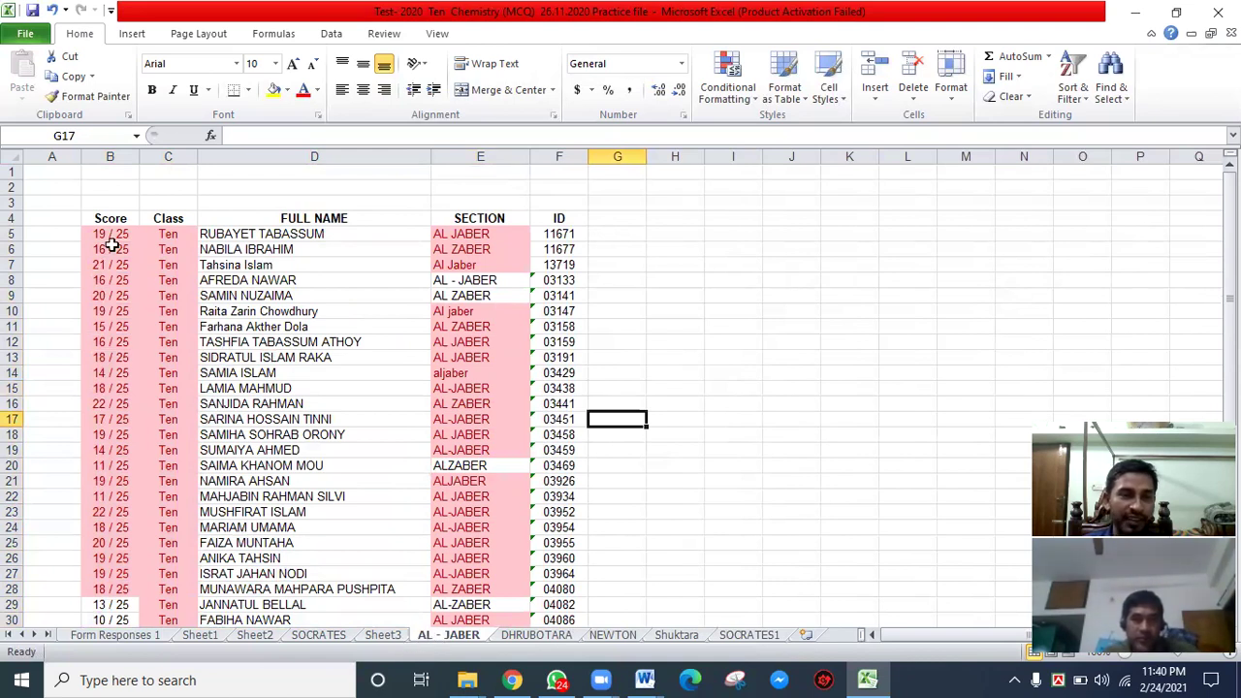
drag(110, 233, 580, 580)
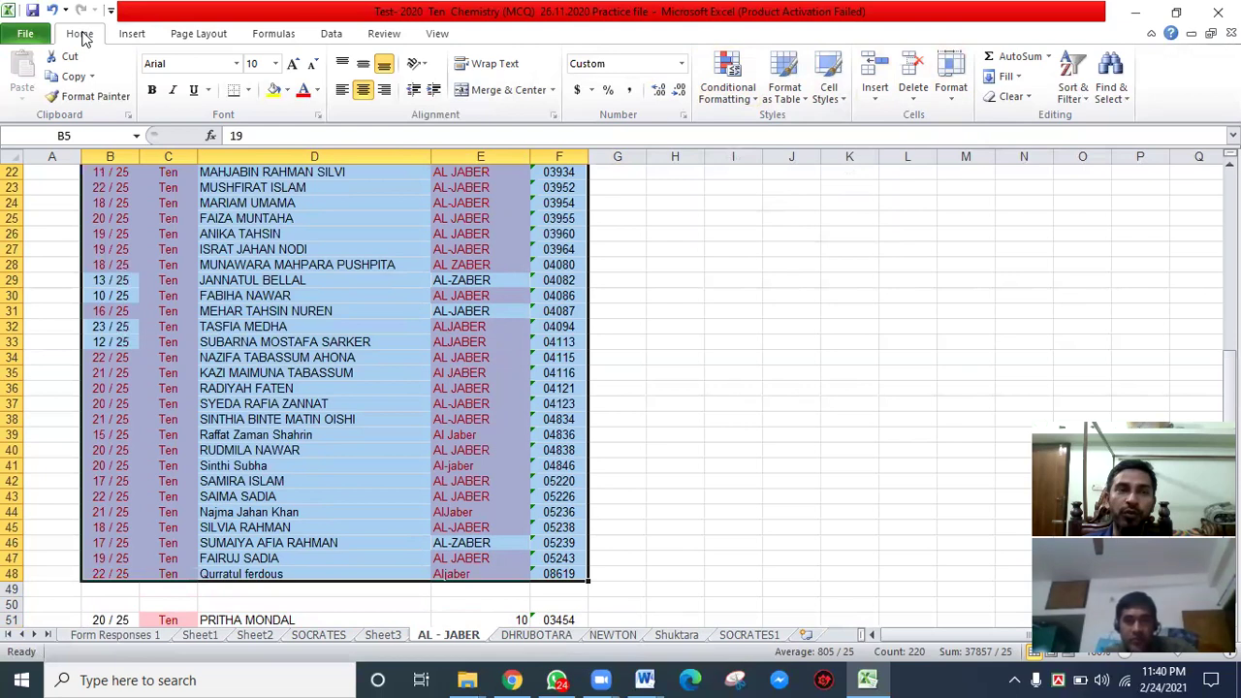
click(753, 104)
mouse_move(777, 345)
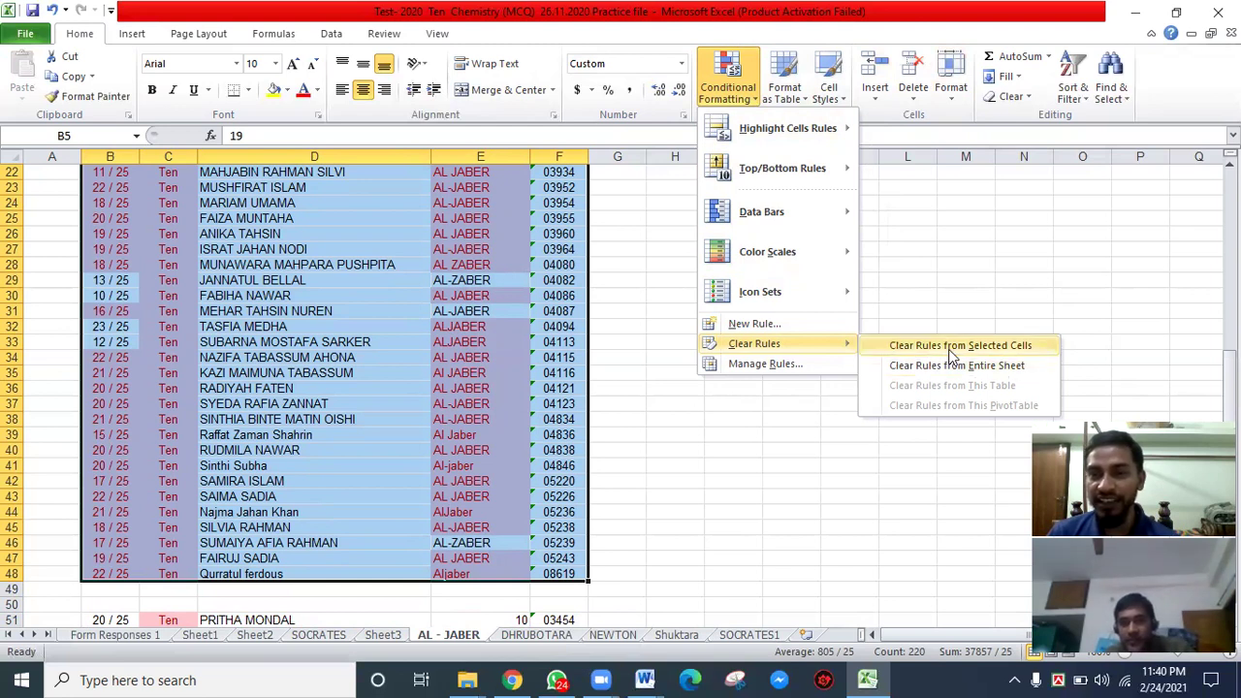
click(1017, 347)
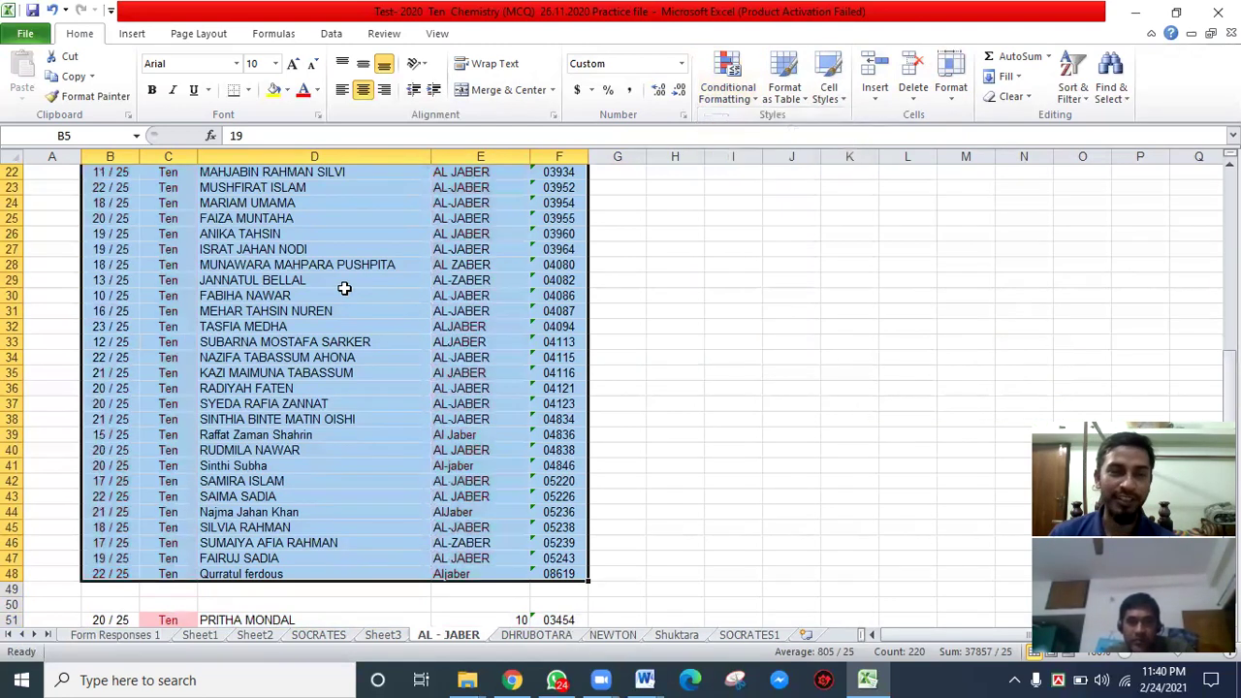
scroll(378, 359, up, 1)
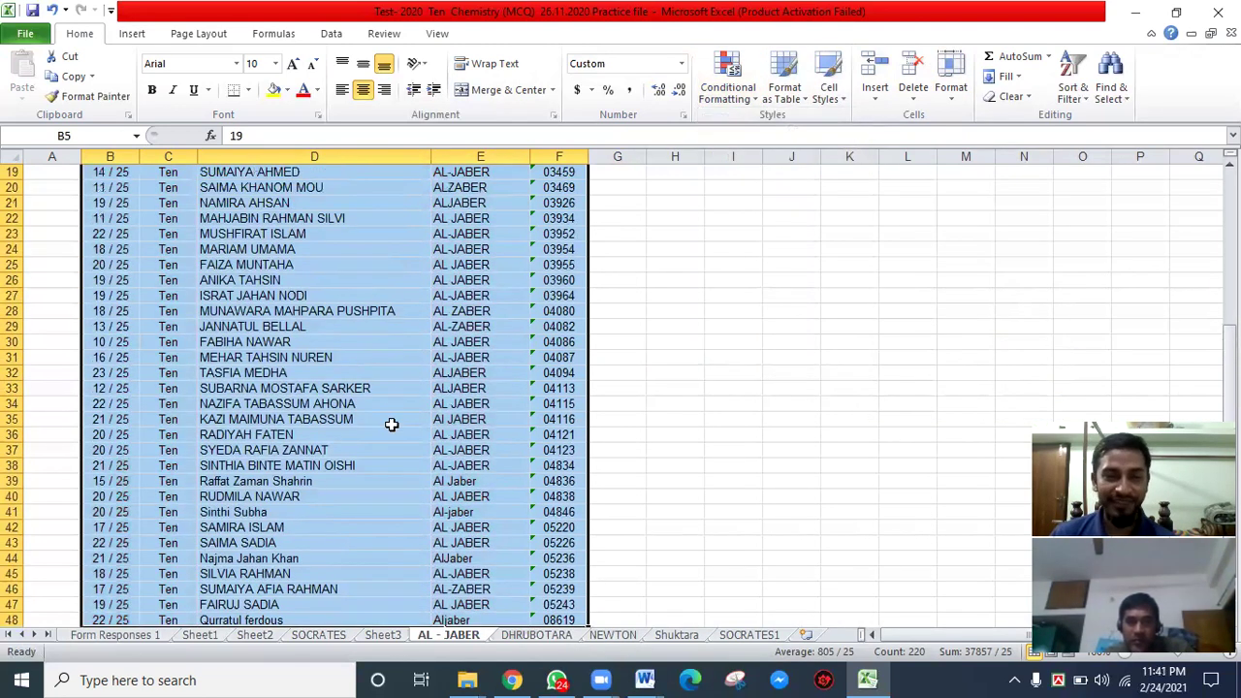
- Clear the conditional formatting rules from the entire DHRUBOTARA sheet
click(534, 636)
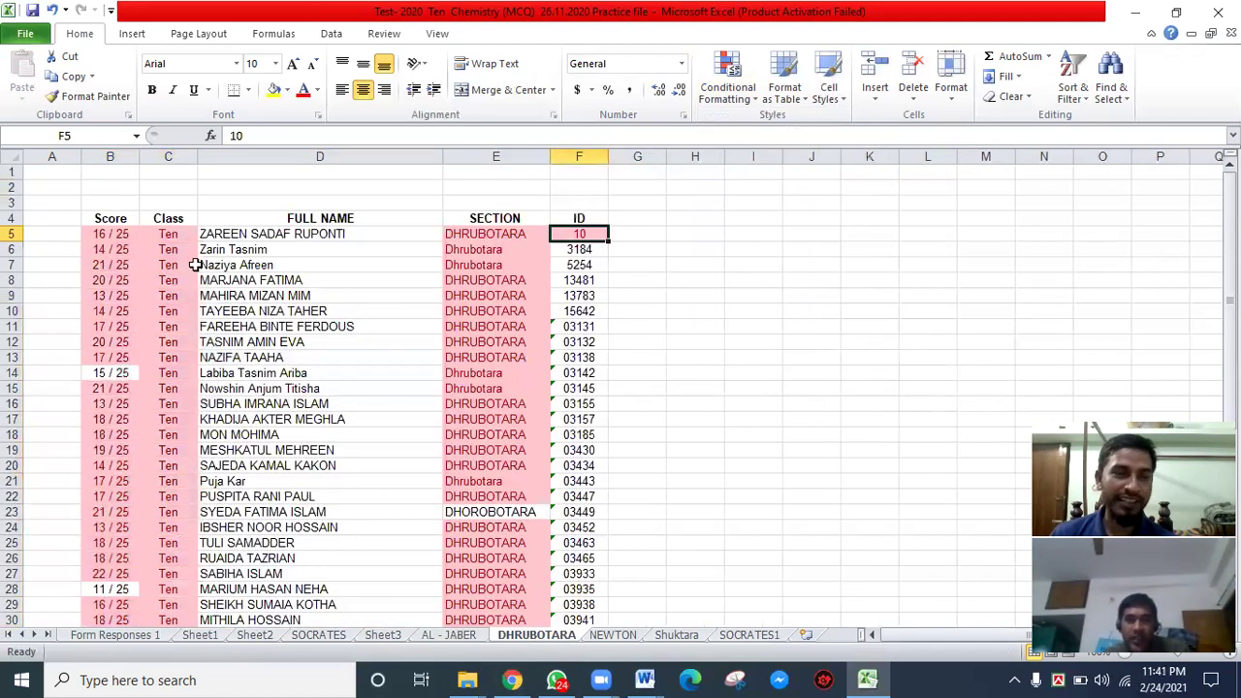
drag(108, 233, 582, 560)
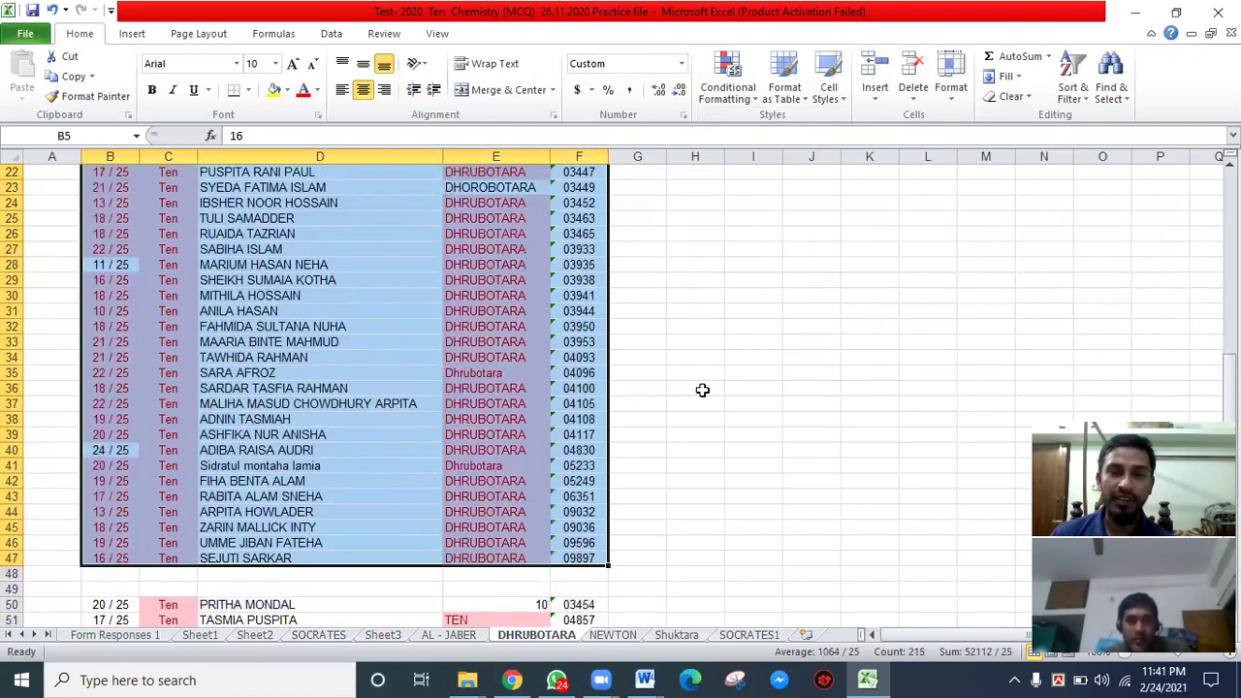
click(723, 73)
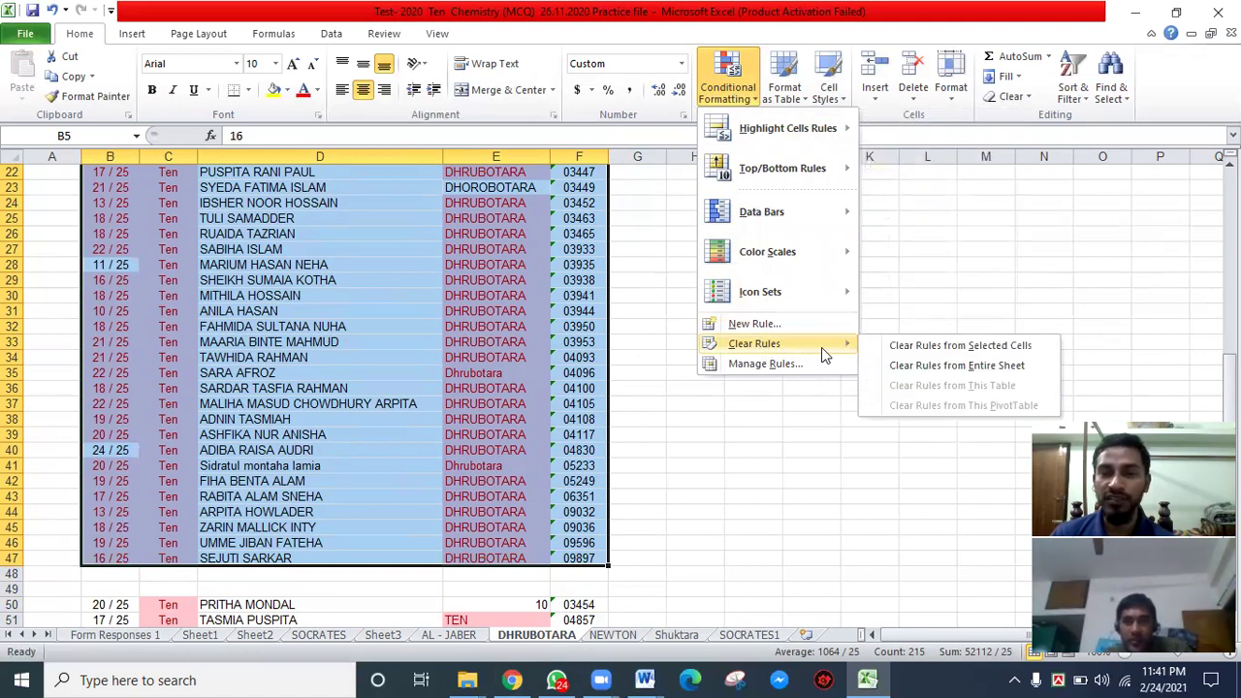
click(1025, 366)
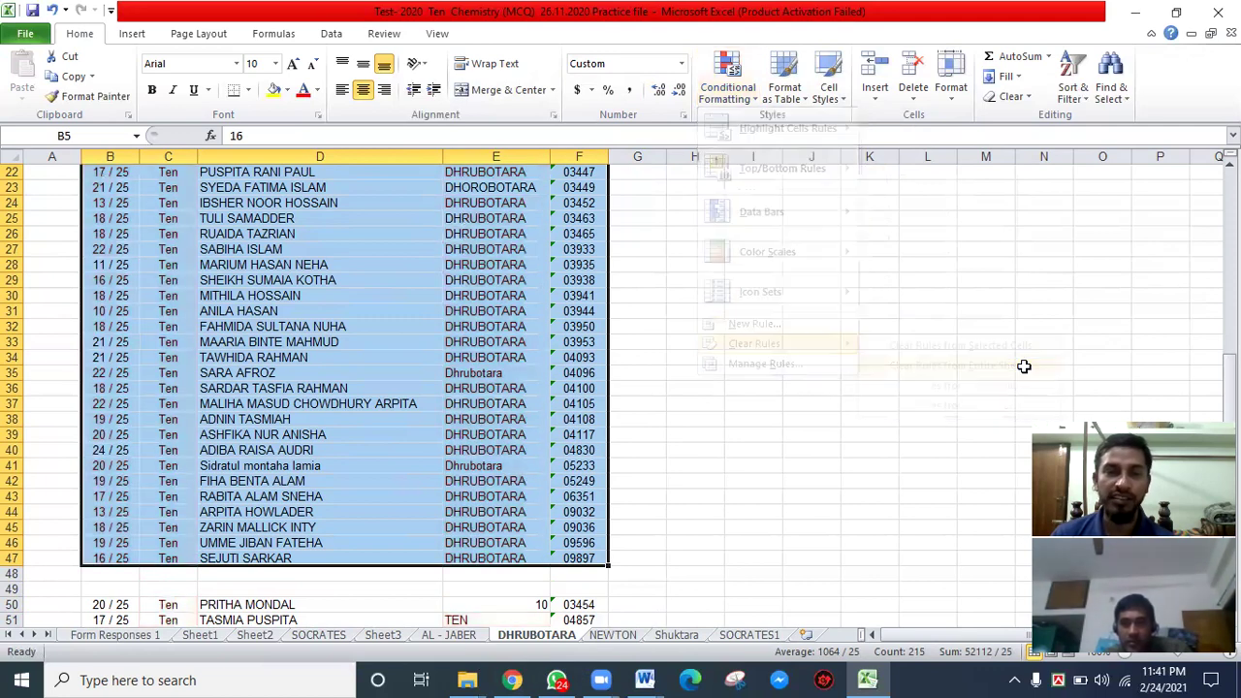
click(776, 372)
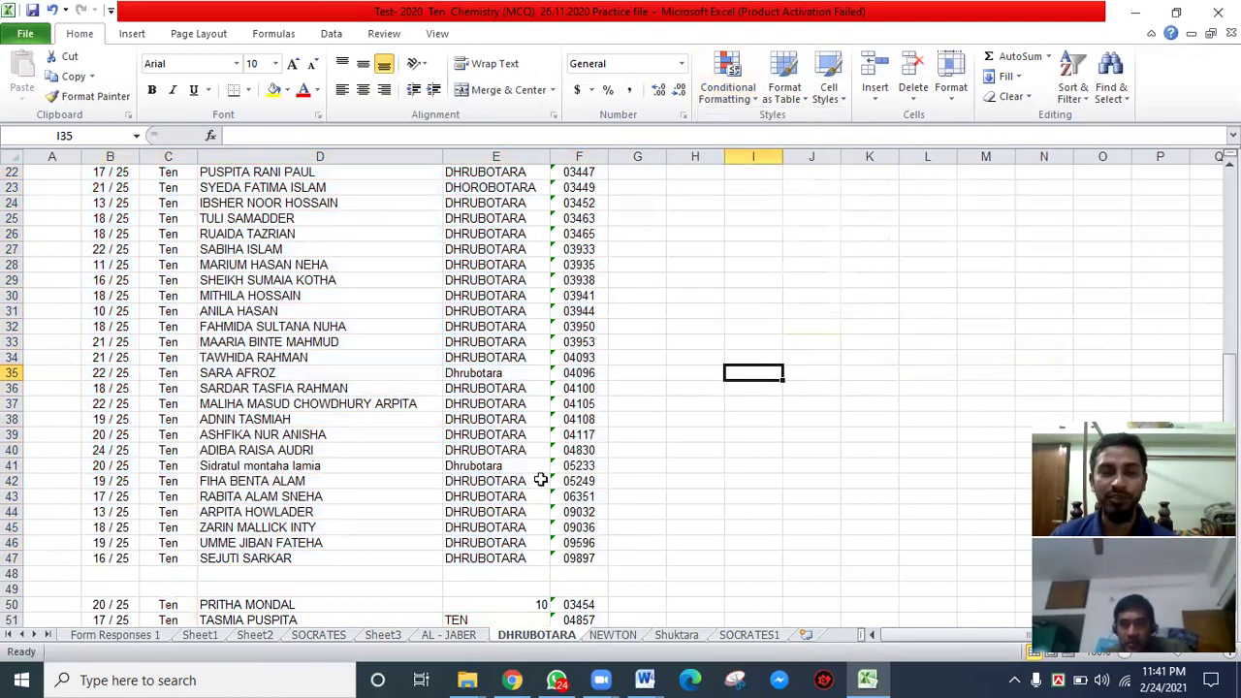
- Clear the conditional formatting rules from the entire NEWTON sheet
click(611, 635)
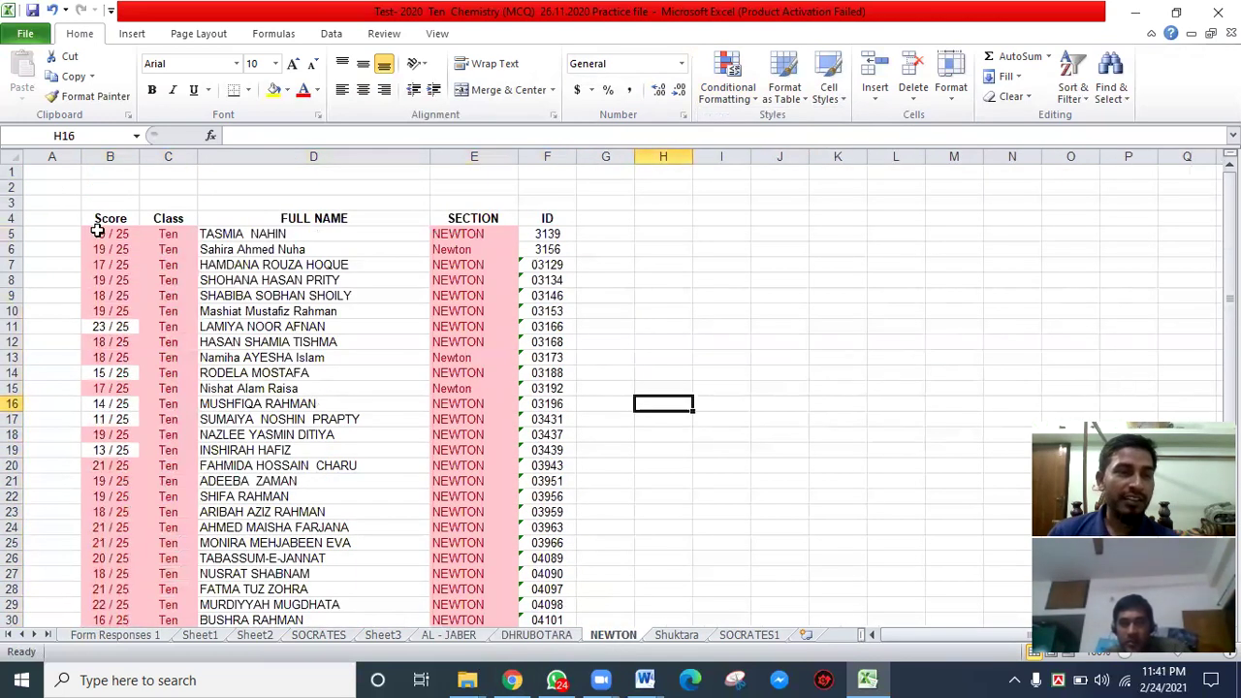
click(729, 89)
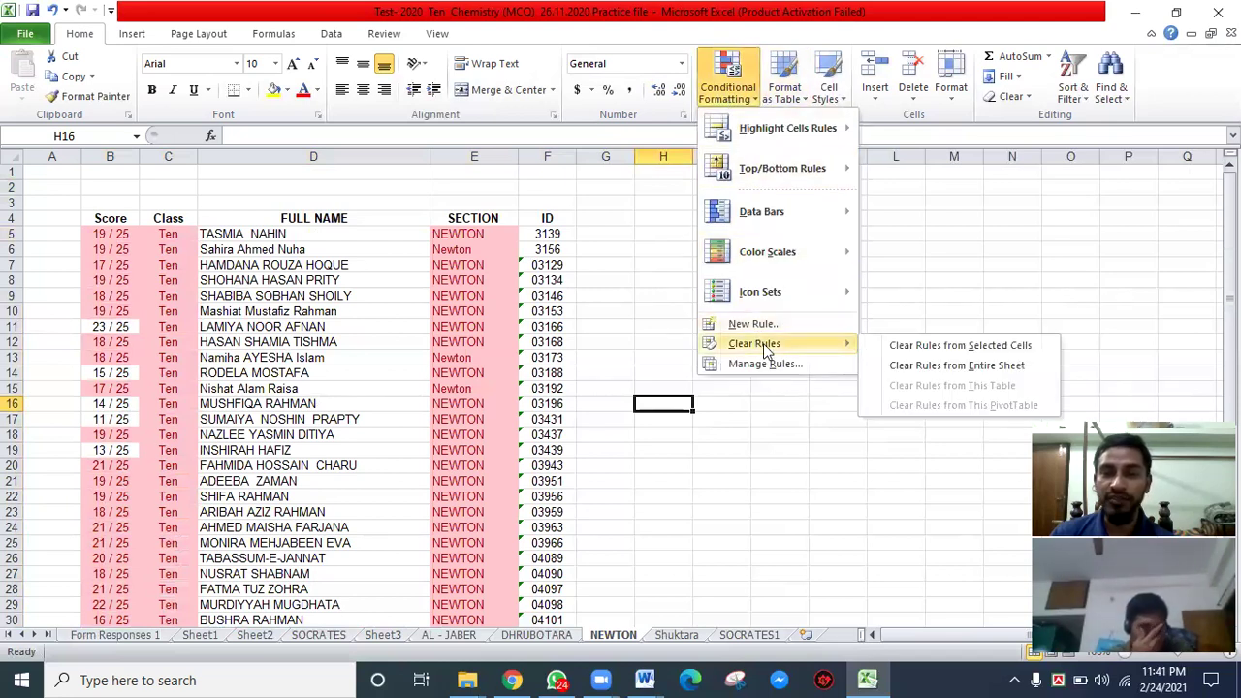
click(1031, 369)
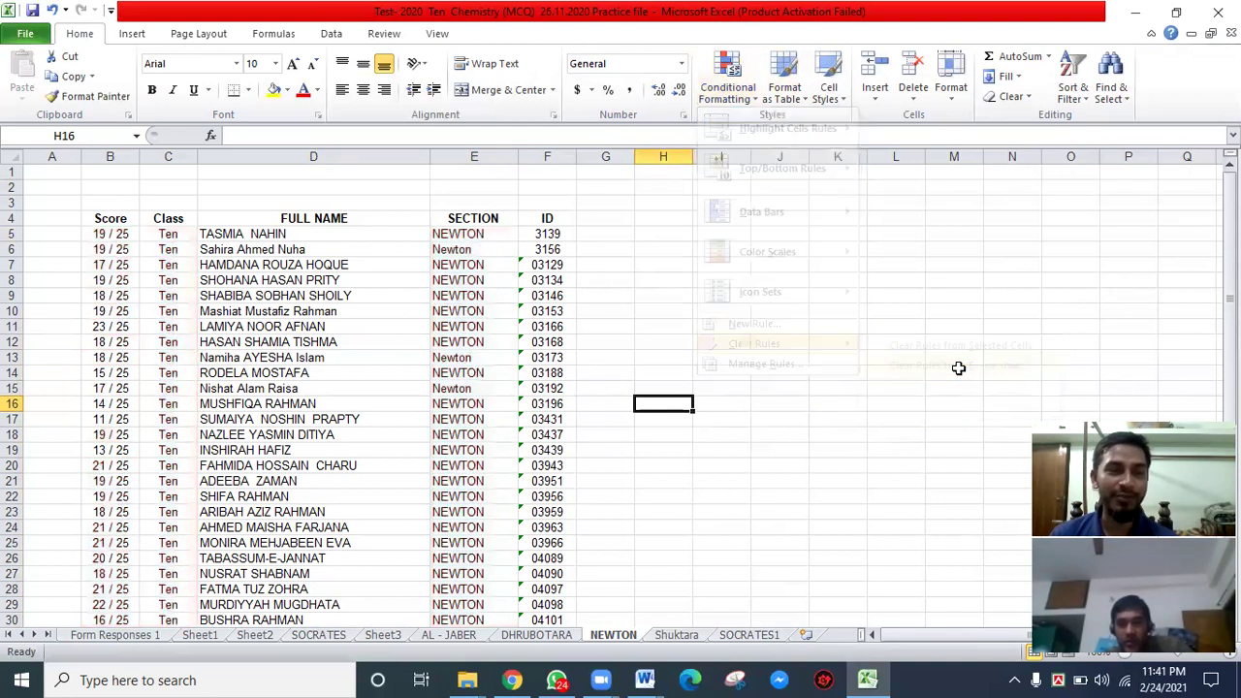
- Clear the conditional formatting rules from the entire Shuktara sheet
click(663, 633)
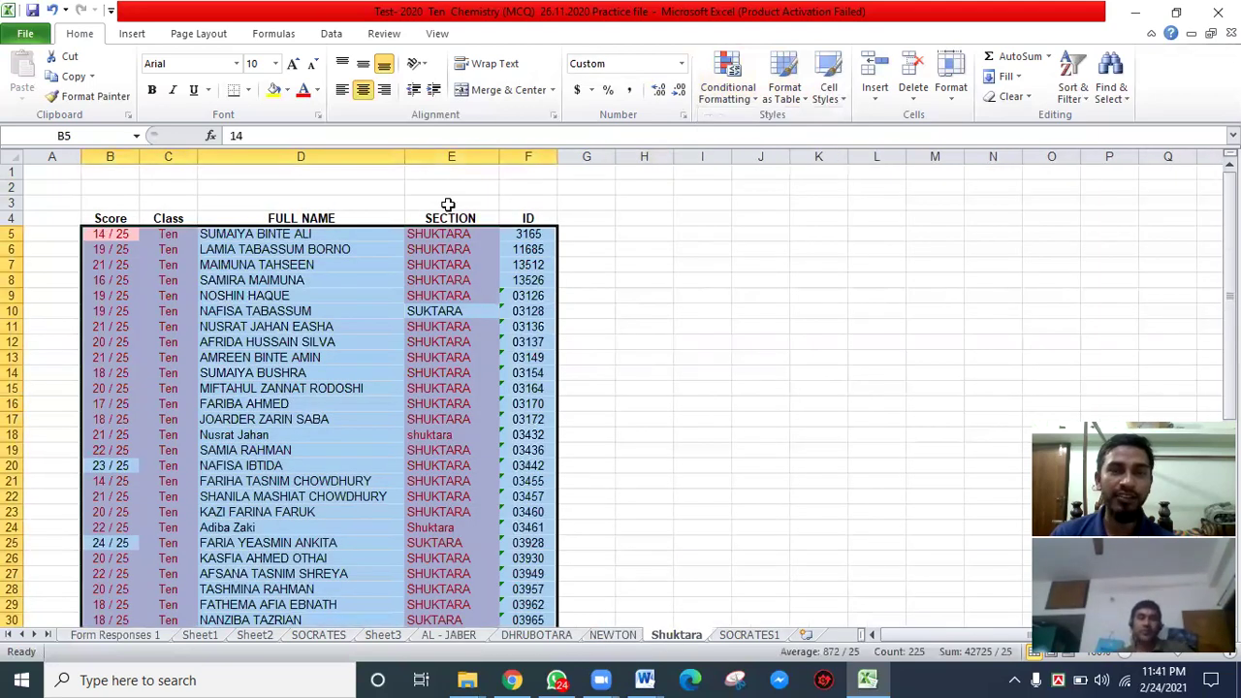
click(448, 204)
click(749, 81)
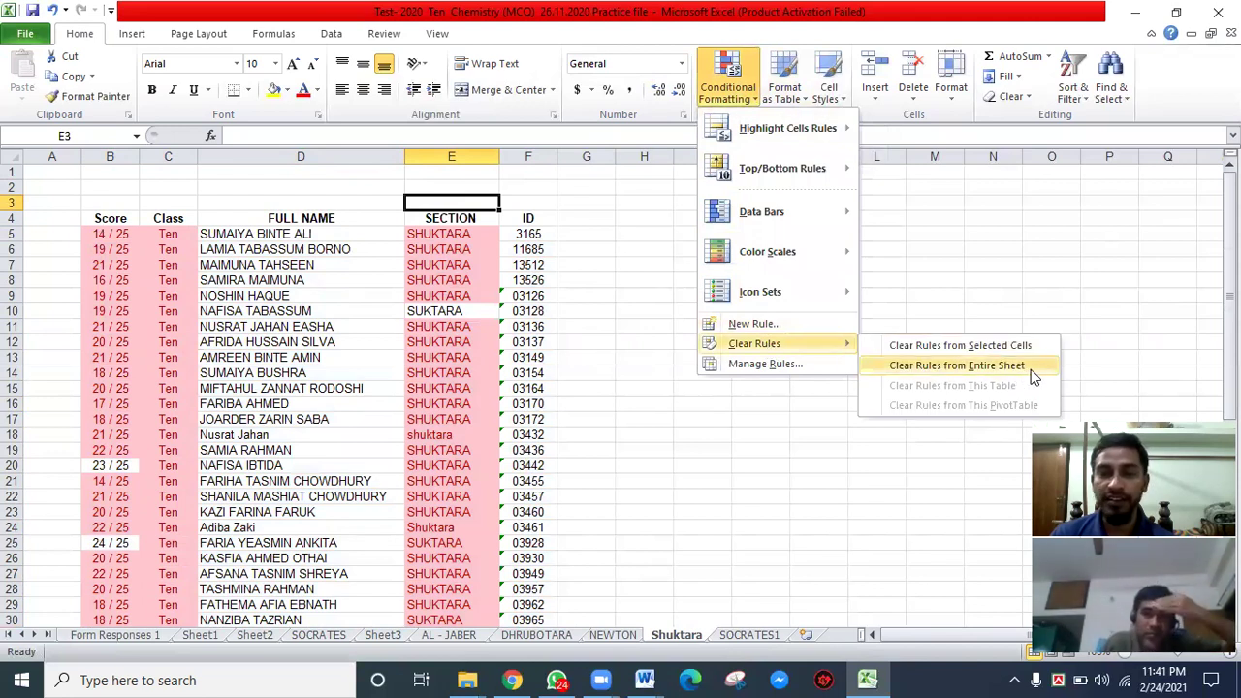
click(958, 367)
- Clear the conditional formatting rules from the entire SOCRATES1 sheet and save the workbook
click(742, 635)
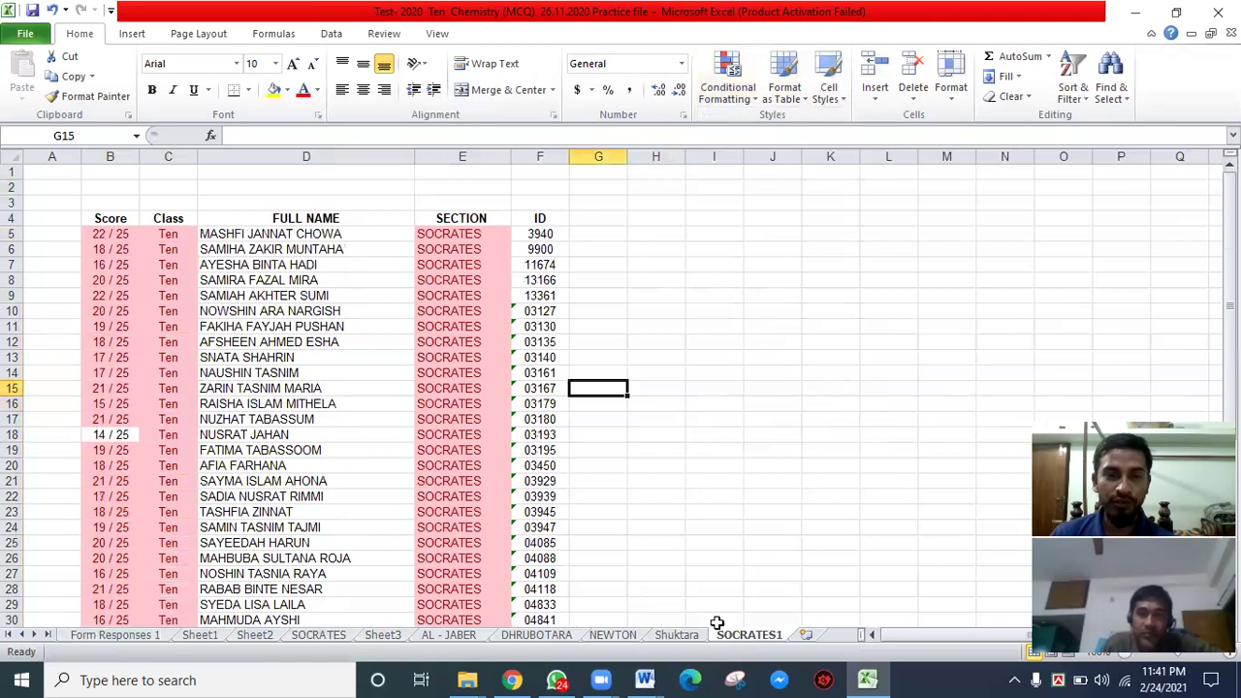
click(727, 80)
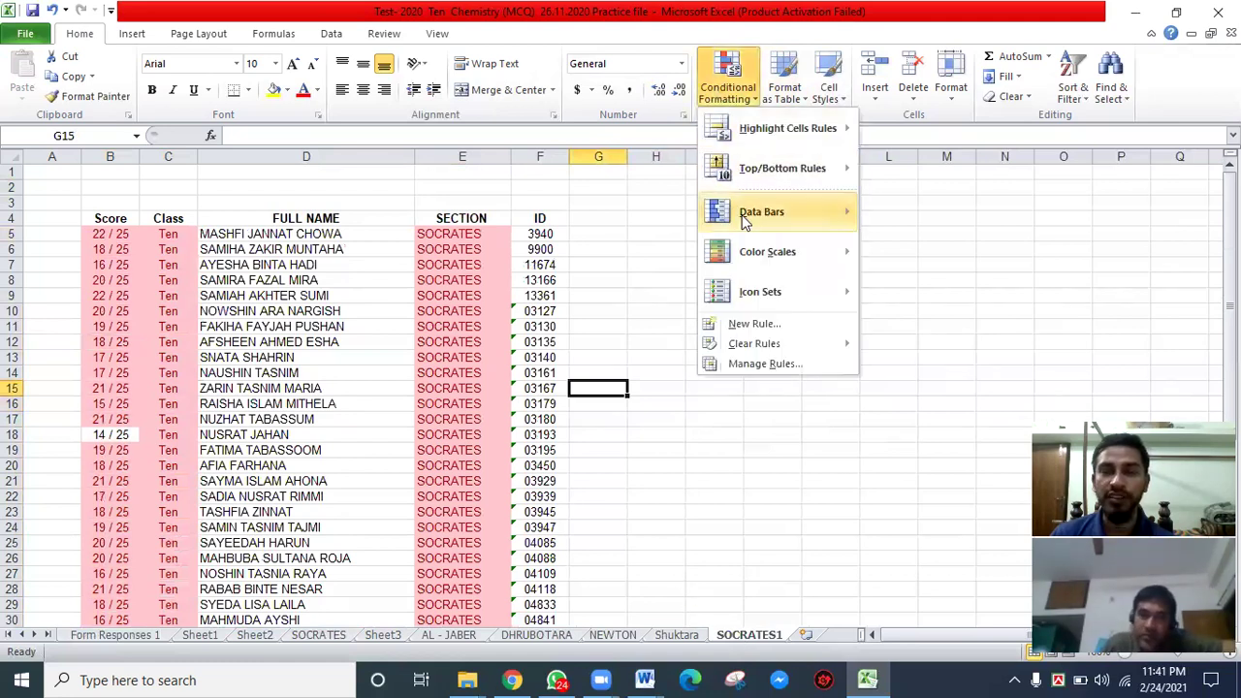
mouse_move(766, 345)
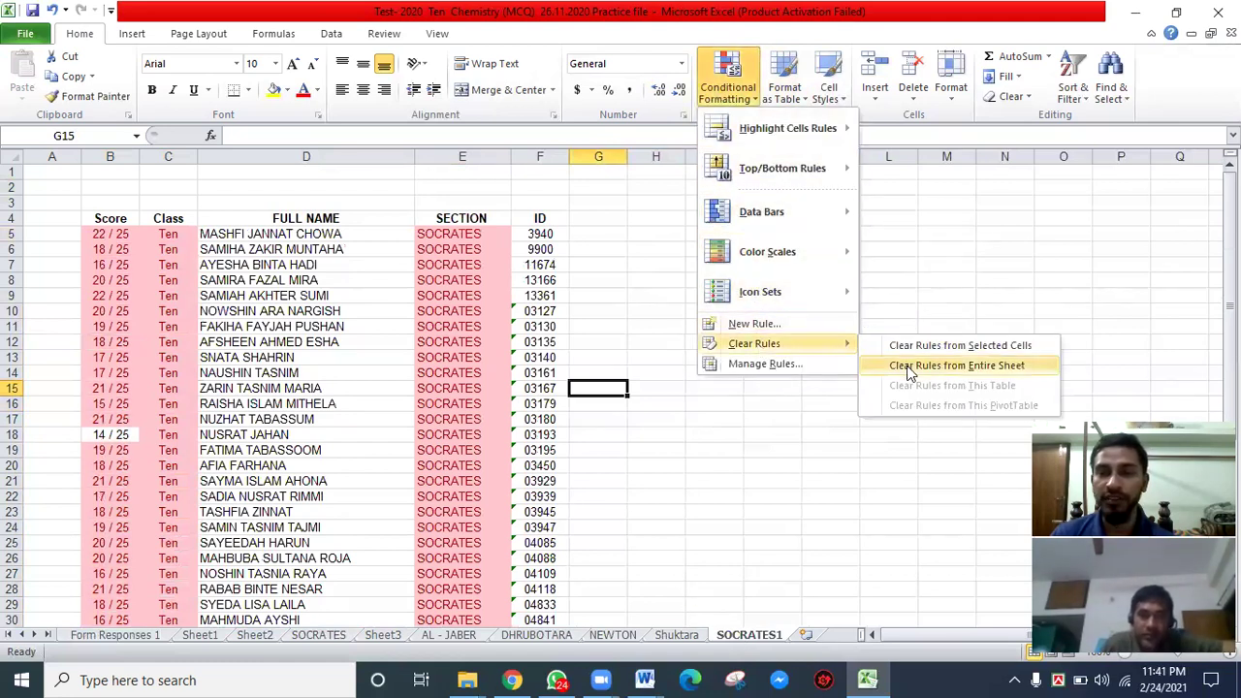
click(1042, 365)
click(662, 267)
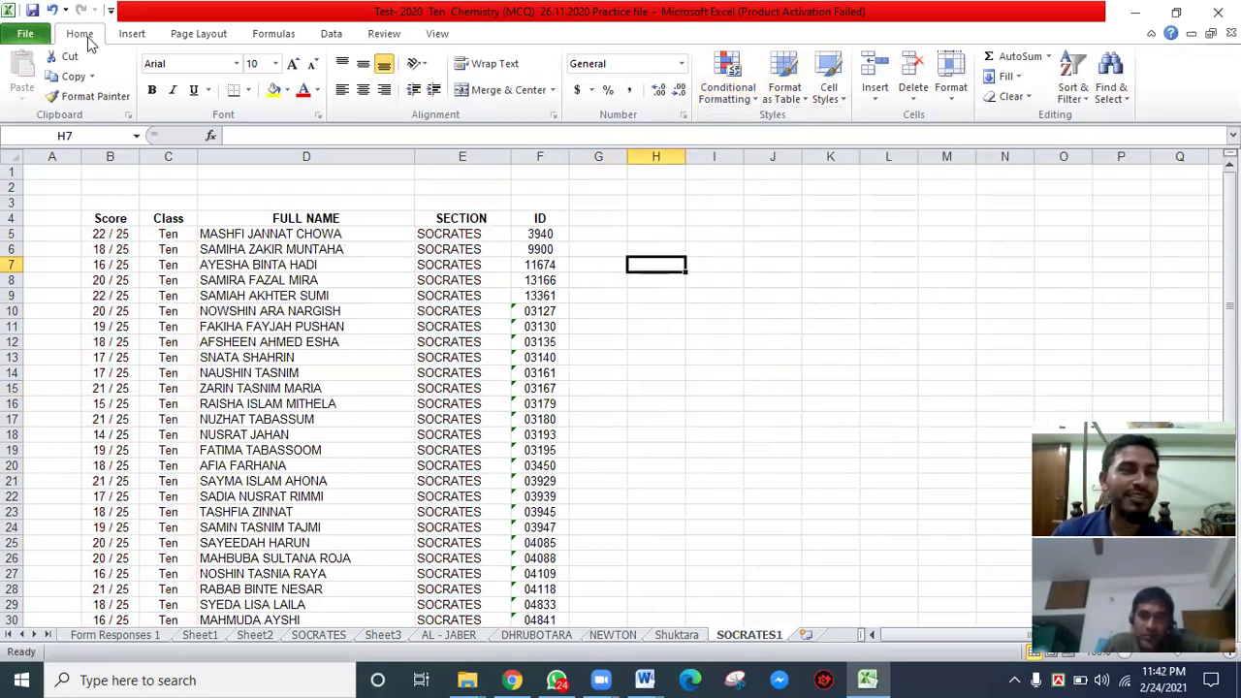
click(32, 12)
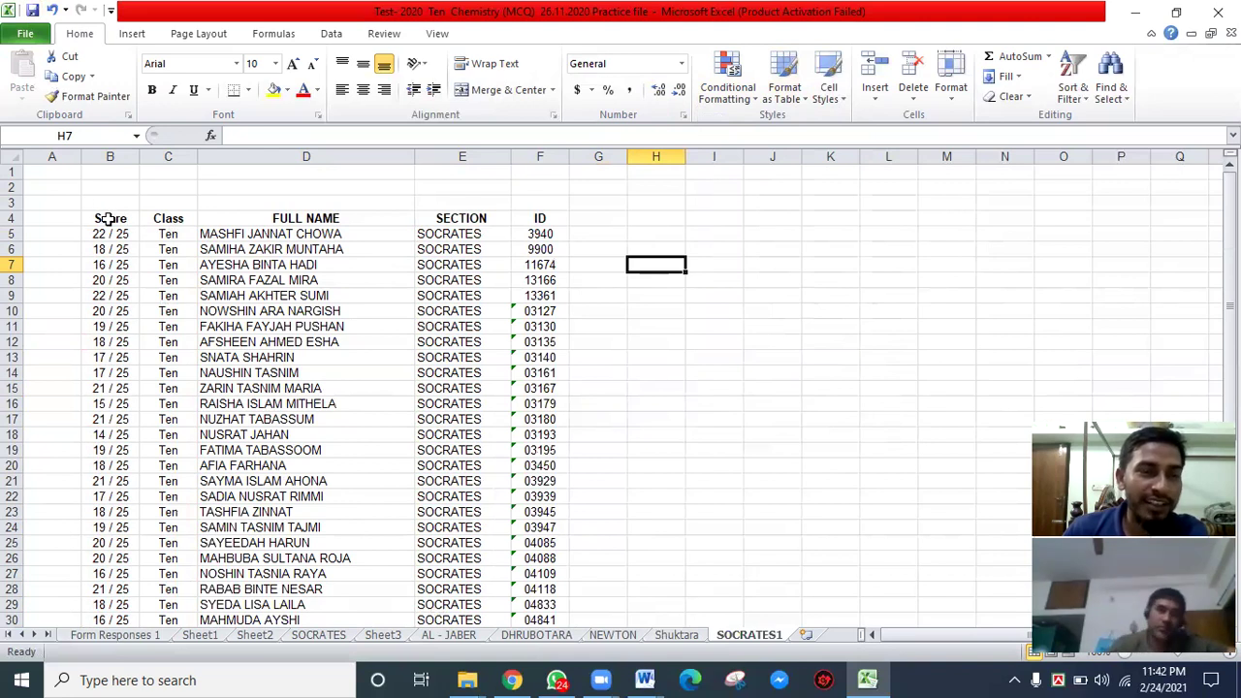
- Select B4:F30 on the SOCRATES1 sheet and switch to the Word checklist to highlight the item "Customize the file"
drag(101, 215, 518, 618)
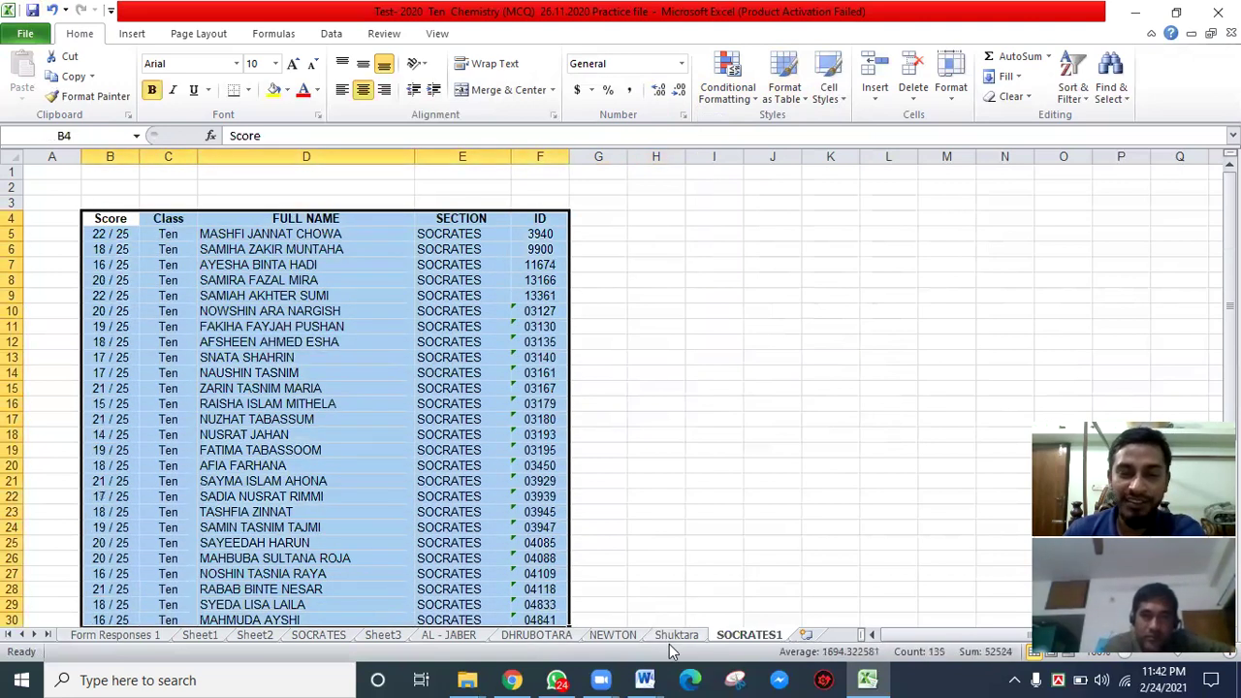
click(645, 680)
click(713, 621)
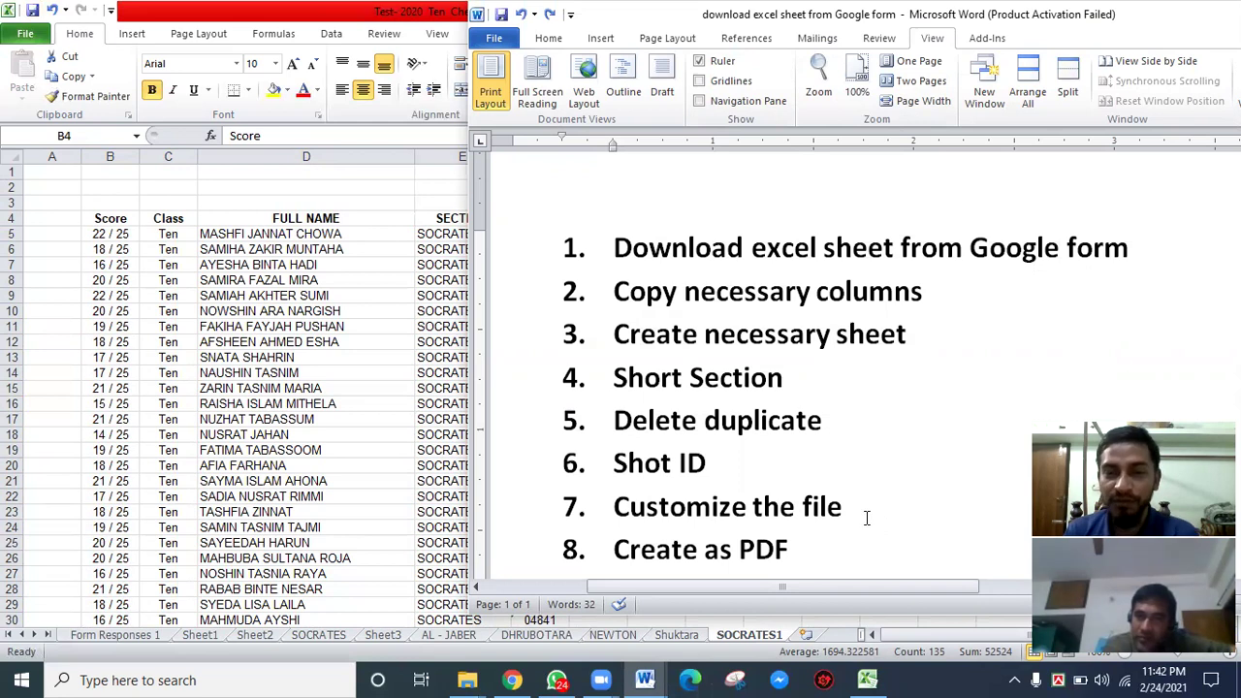
drag(865, 511, 655, 513)
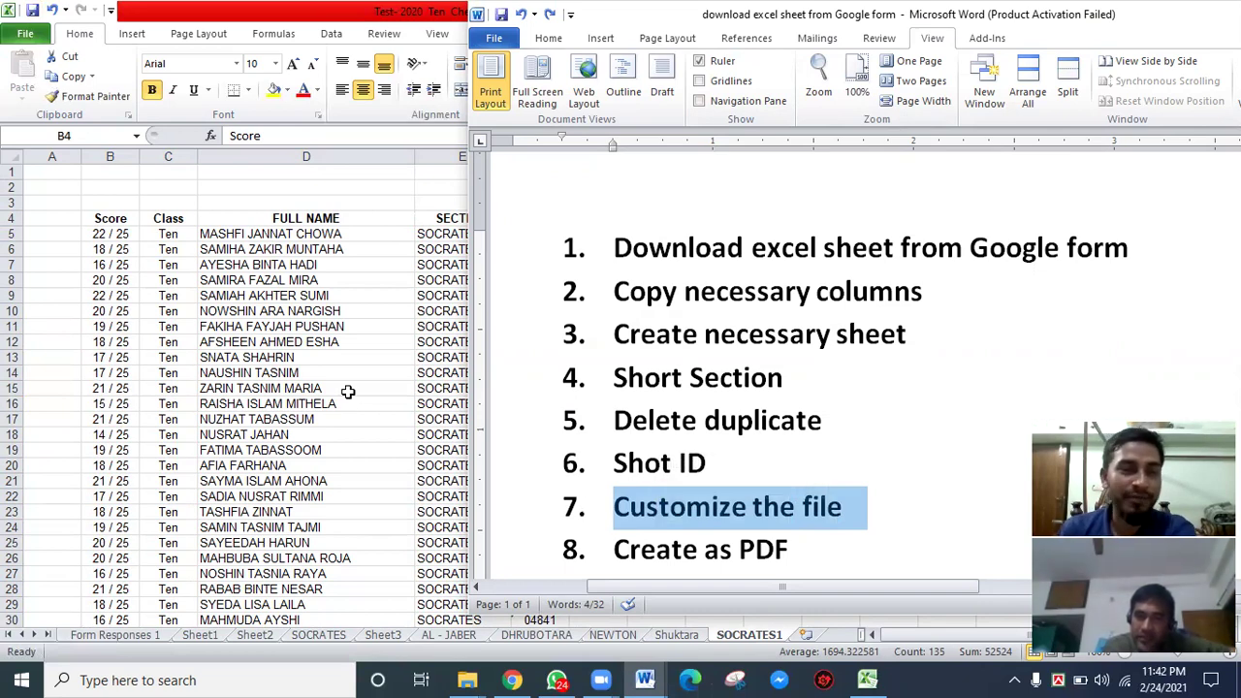
- Switch back to the Excel workbook and apply all borders to the results table B4:F45 on the SOCRATES1 sheet
key(alt+Tab)
scroll(388, 313, down, 6)
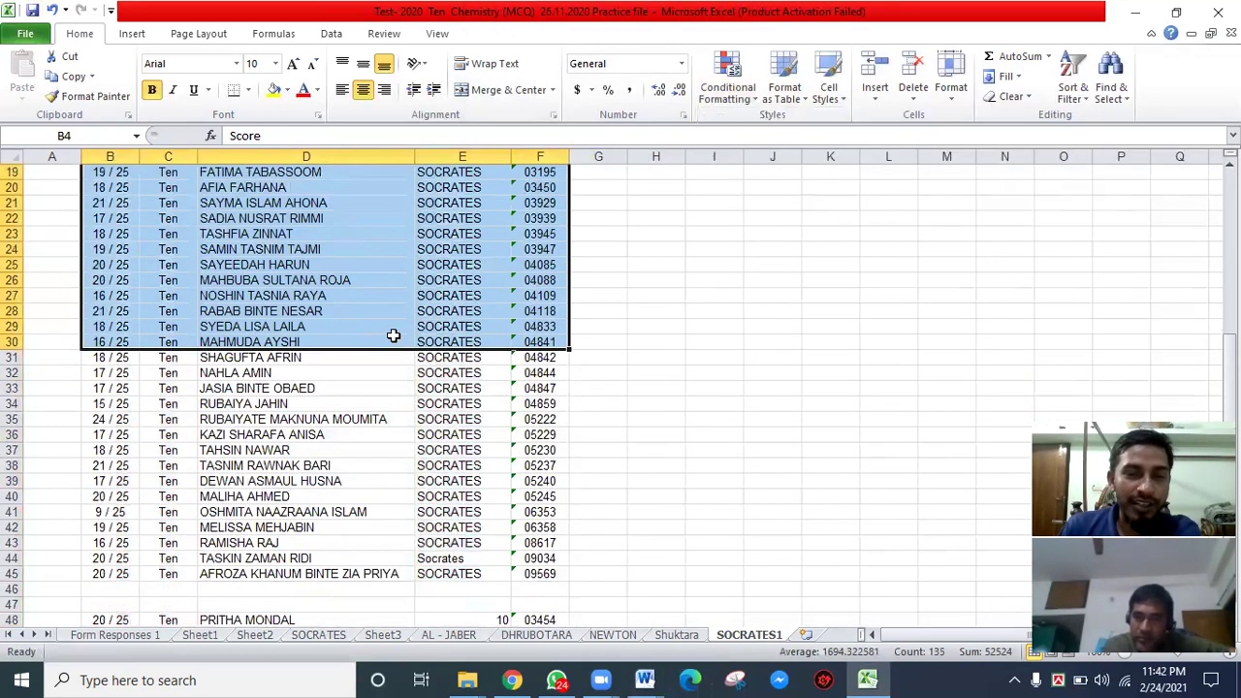
click(648, 310)
scroll(272, 316, up, 6)
drag(107, 221, 548, 590)
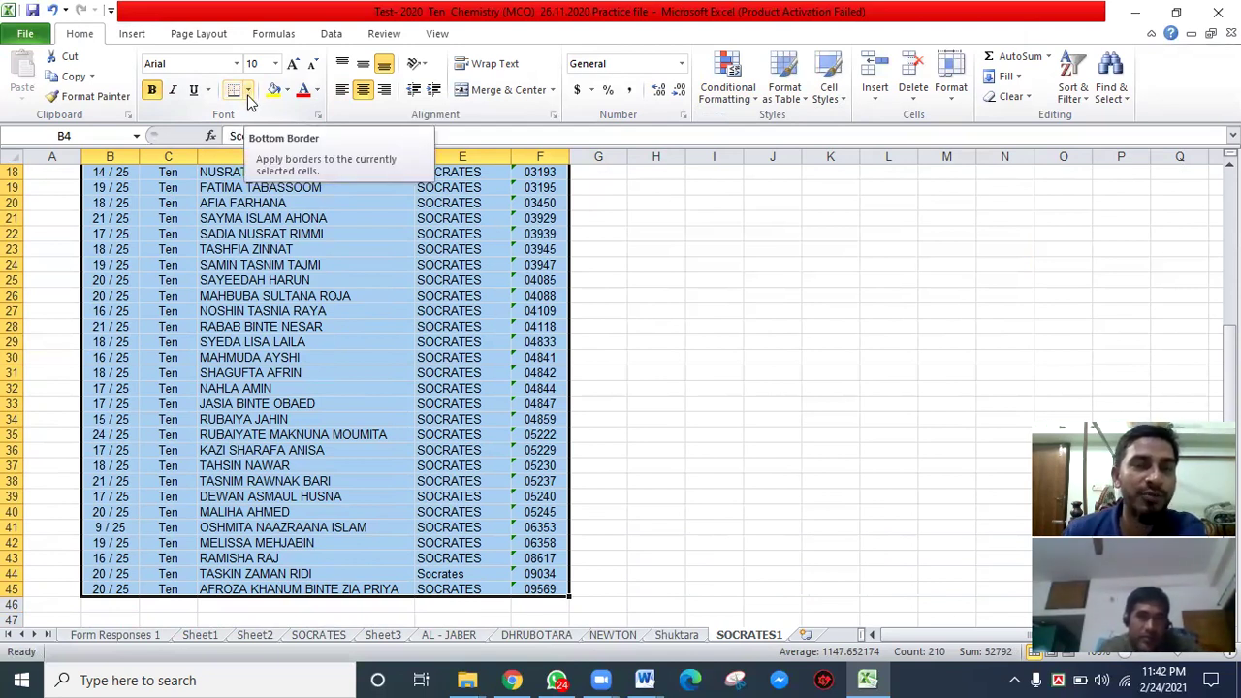
click(250, 91)
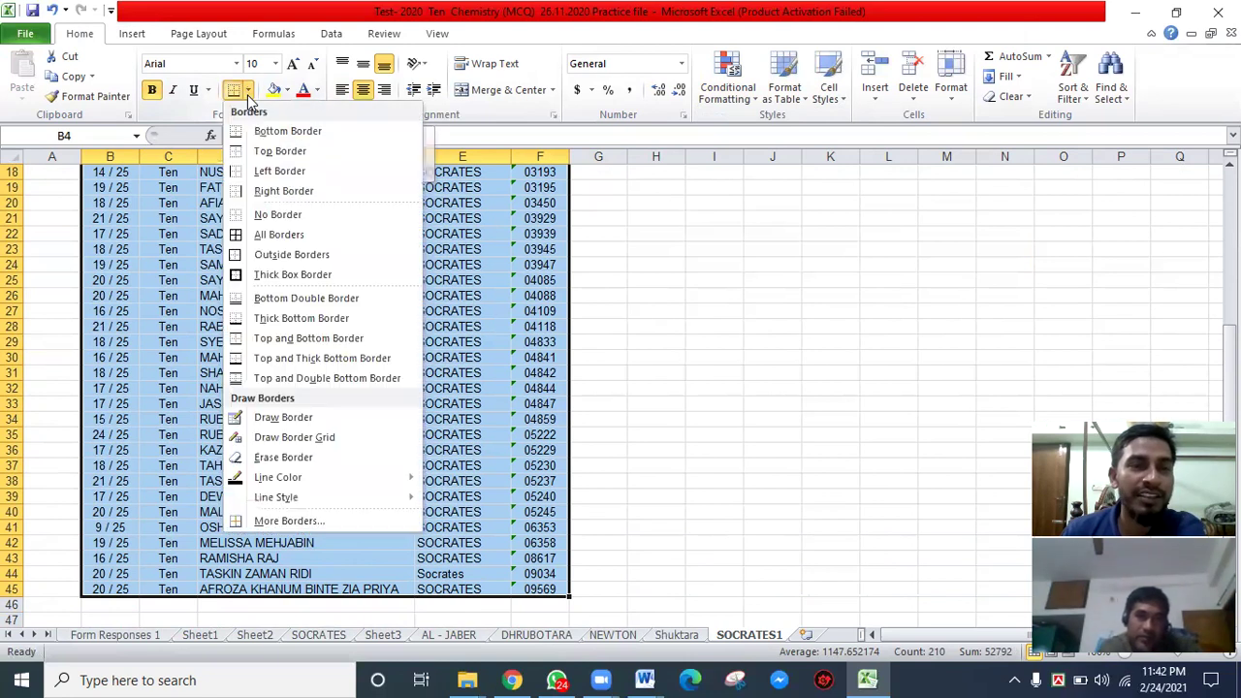
scroll(318, 236, up, 6)
click(320, 236)
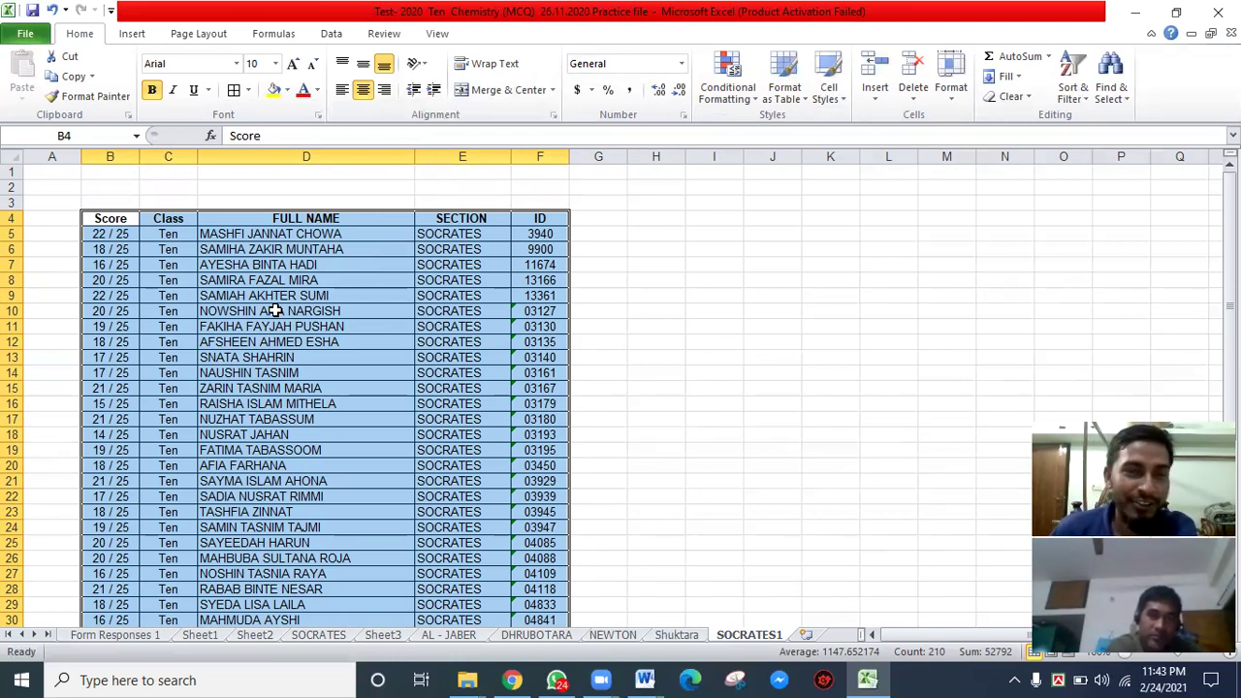
click(595, 281)
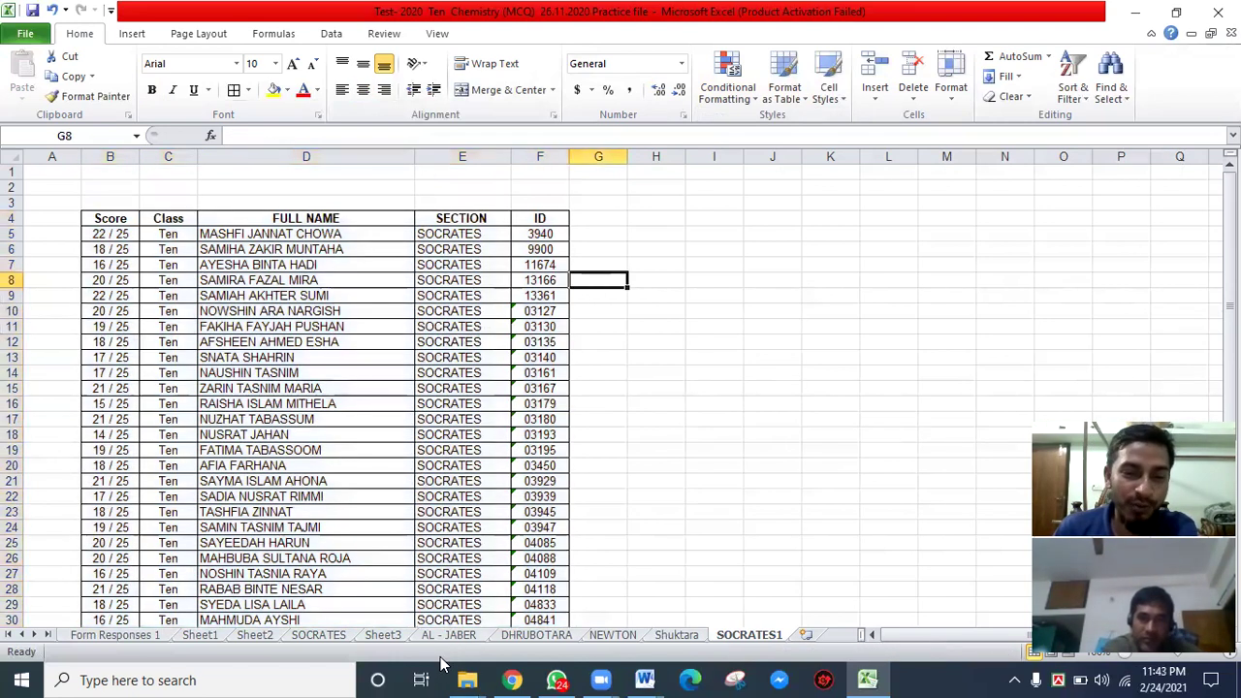
- Apply all borders to the whole results table on the Shuktara sheet, starting from the Score header in B4
click(677, 636)
drag(109, 216, 512, 588)
scroll(236, 320, up, 7)
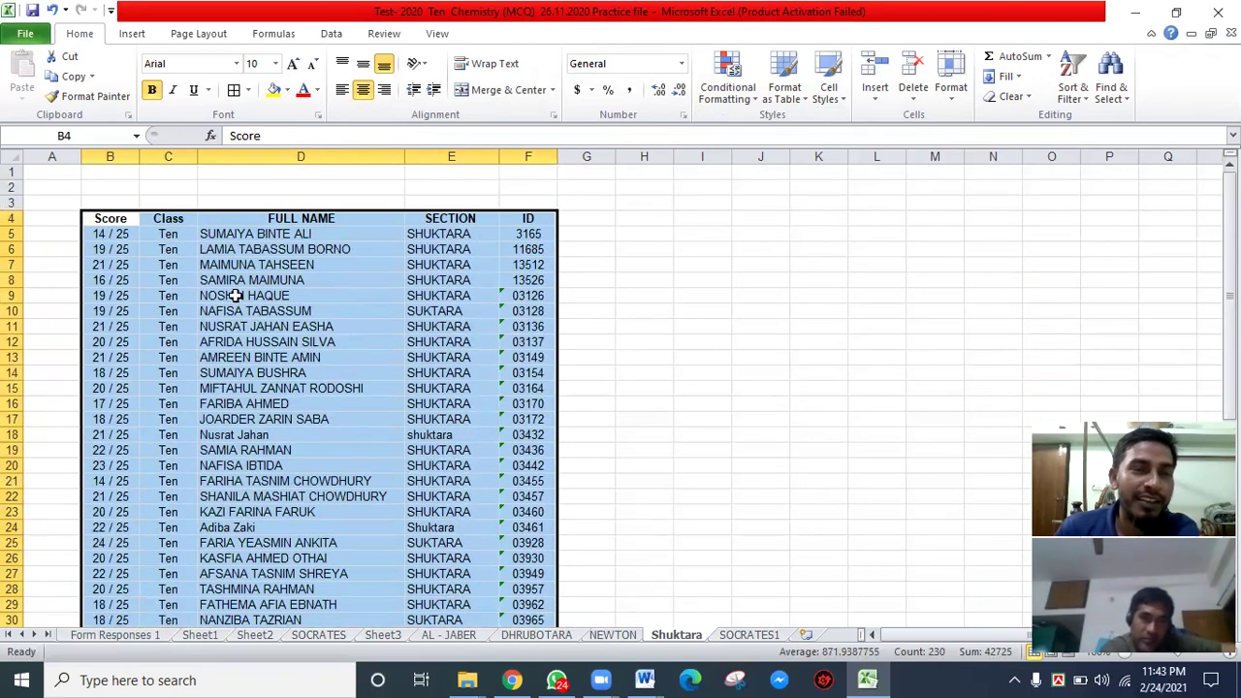
click(249, 91)
click(276, 240)
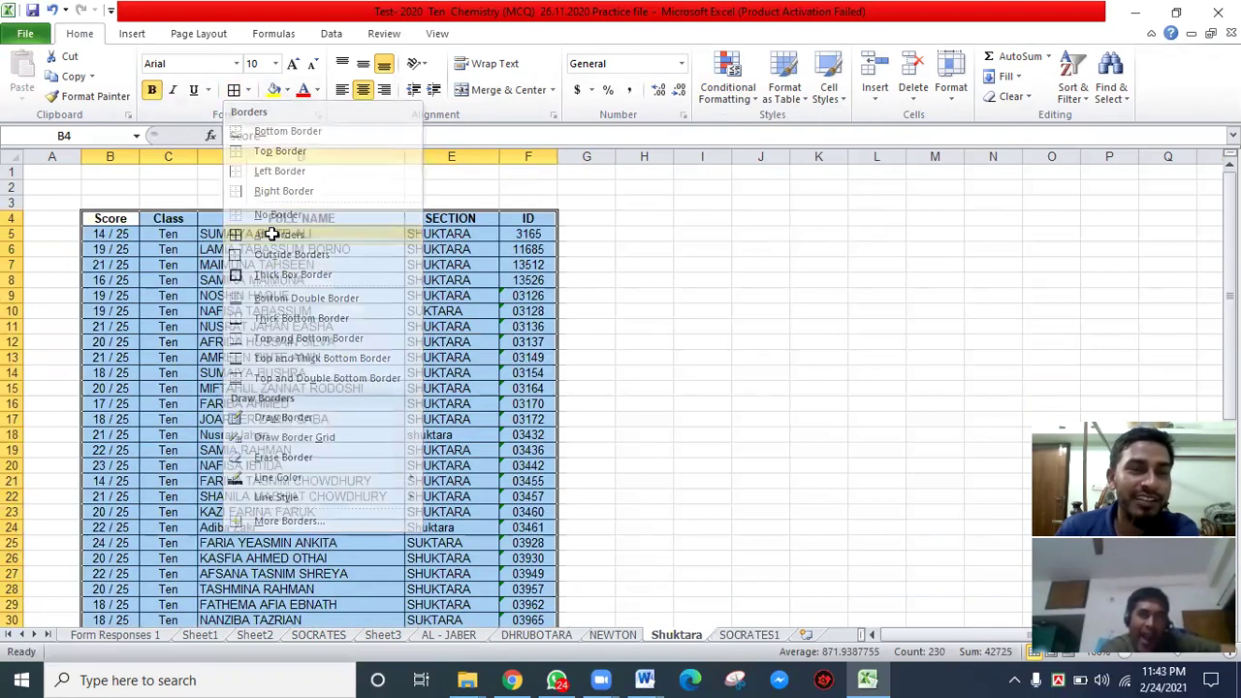
- Apply all borders to the results table B4:F48 on the NEWTON sheet
click(613, 635)
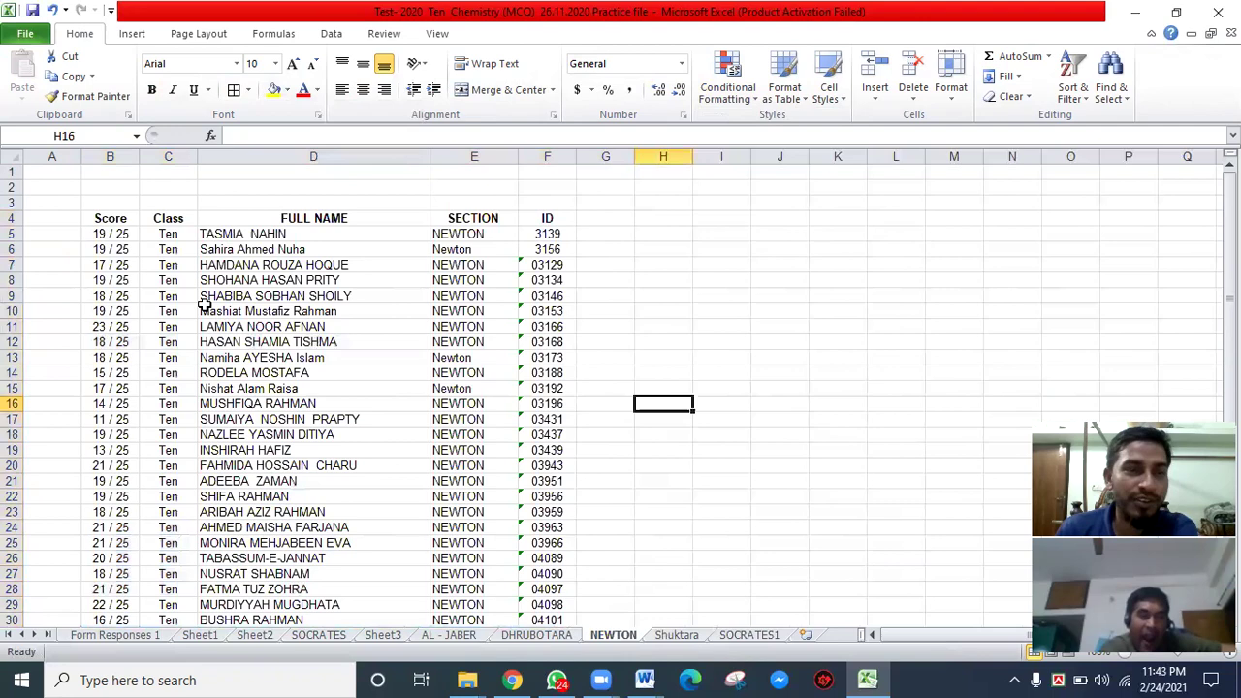
drag(107, 218, 543, 590)
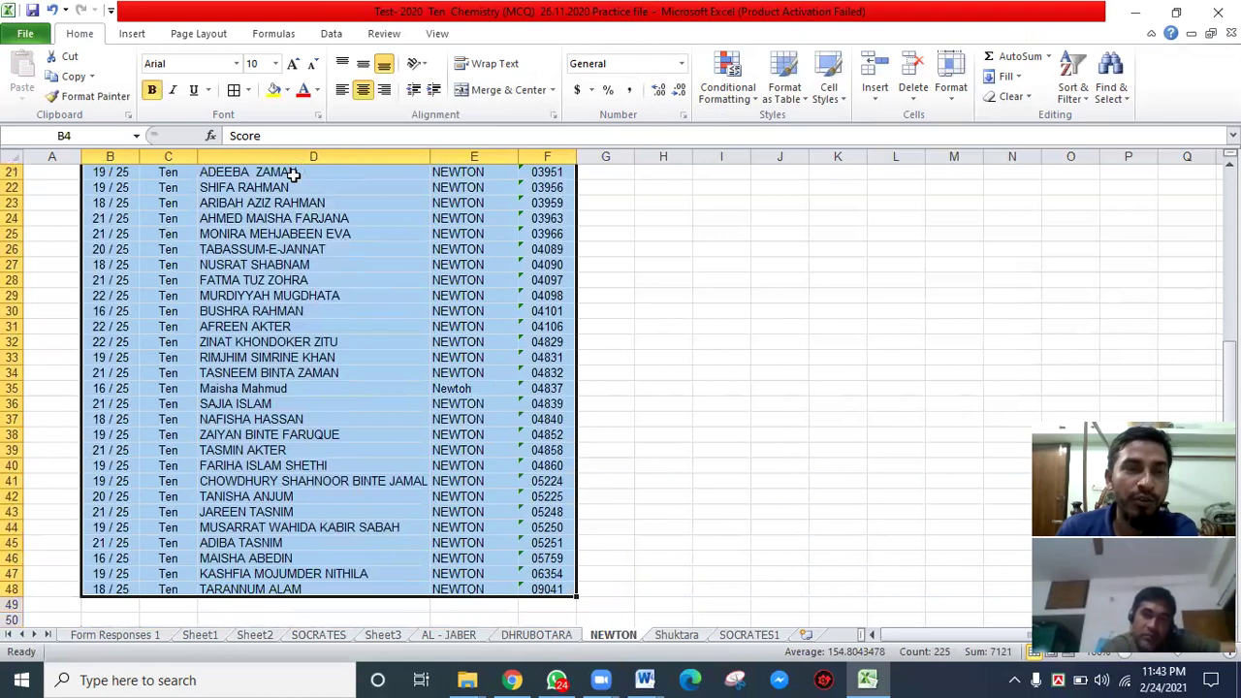
click(249, 91)
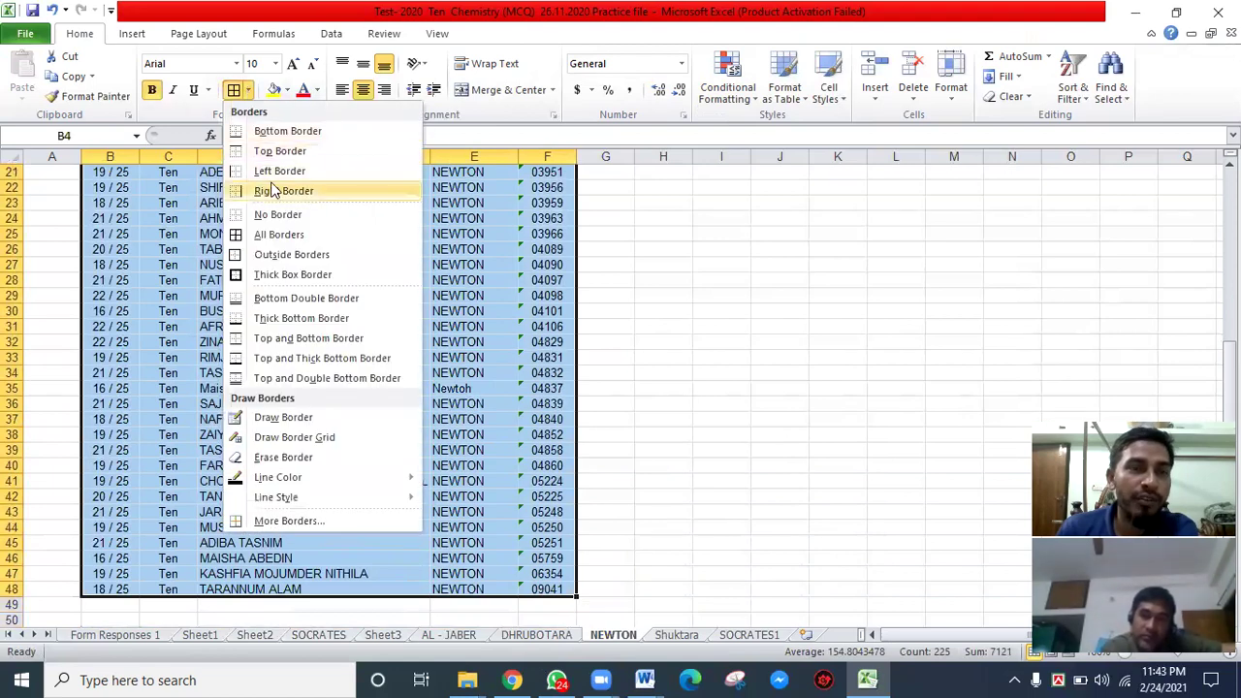
click(270, 236)
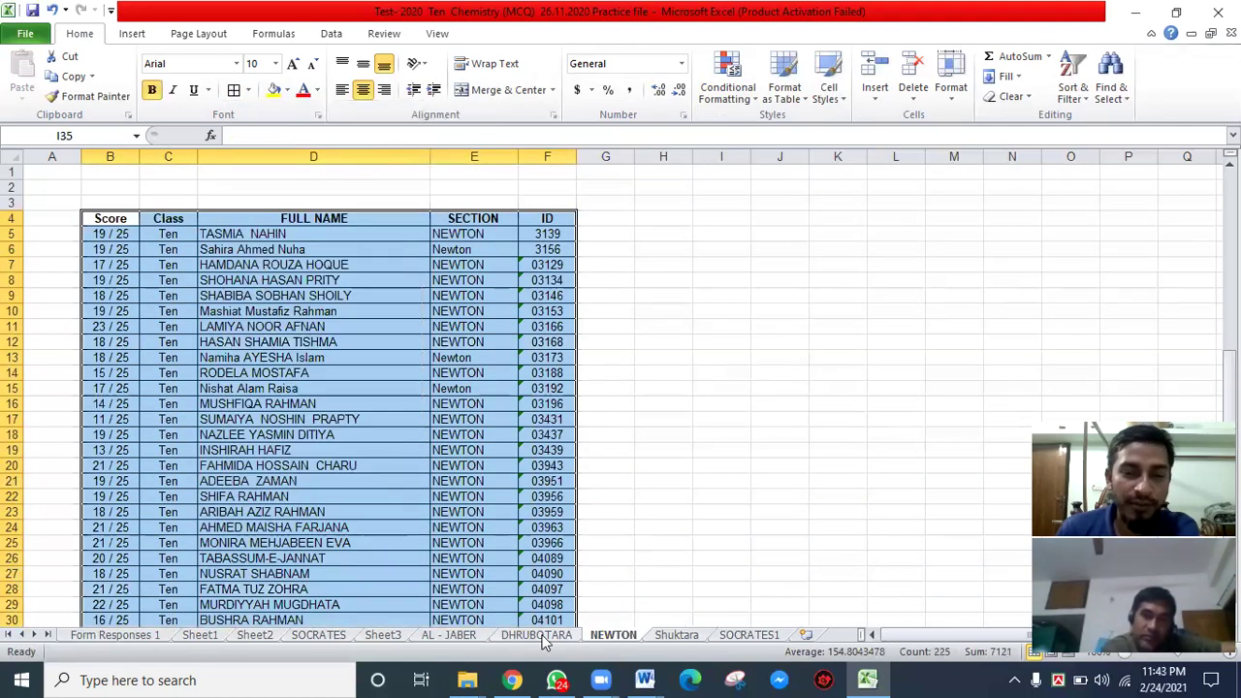
- Apply all borders to the results table B4:F47 on the DHRUBOTARA sheet
click(545, 642)
click(575, 560)
drag(576, 560, 89, 201)
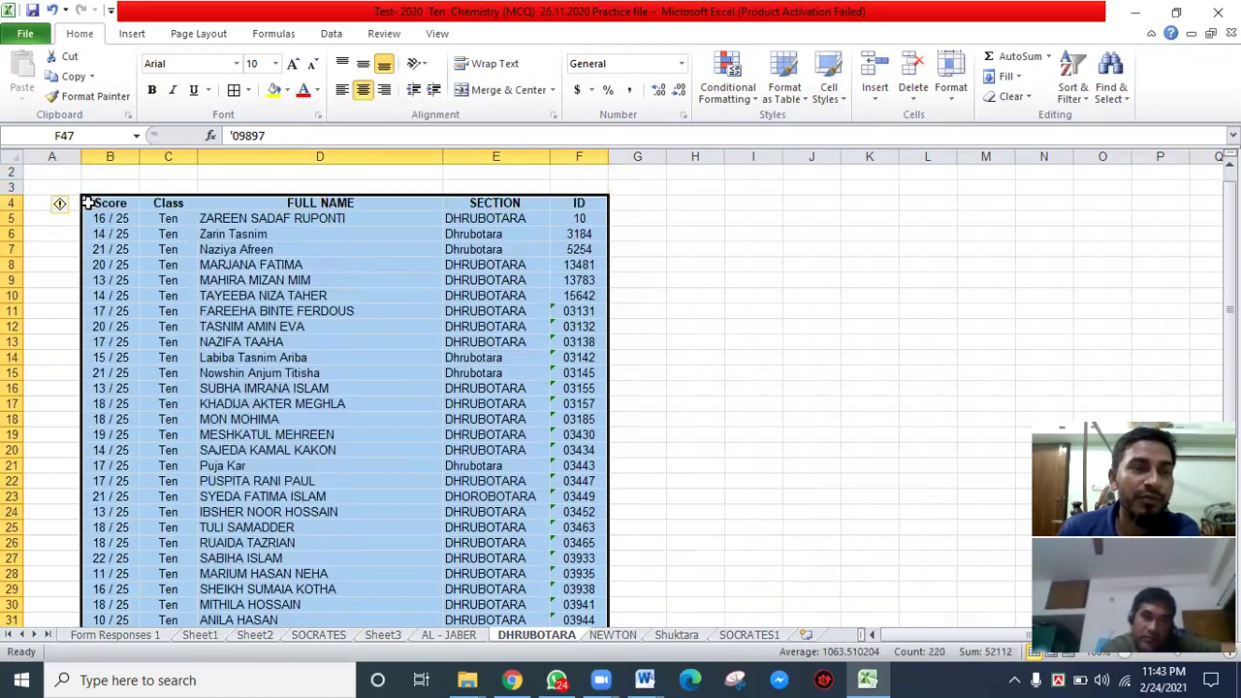
click(234, 93)
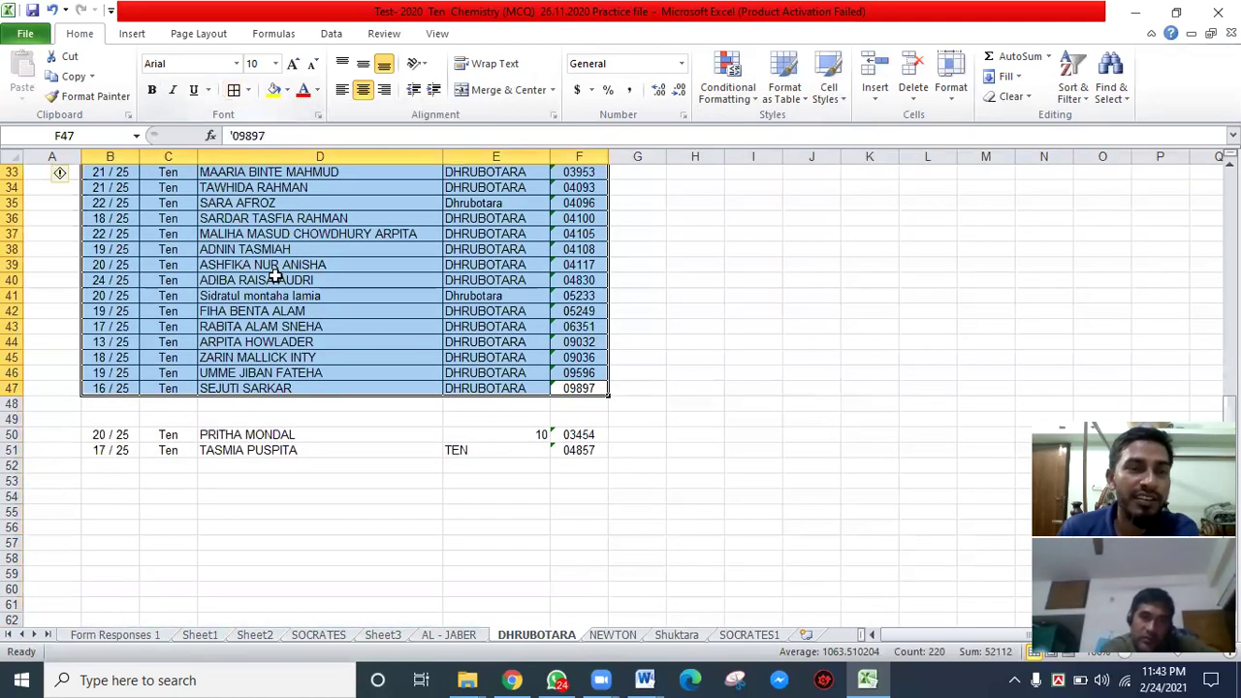
scroll(383, 375, up, 7)
scroll(383, 376, up, 4)
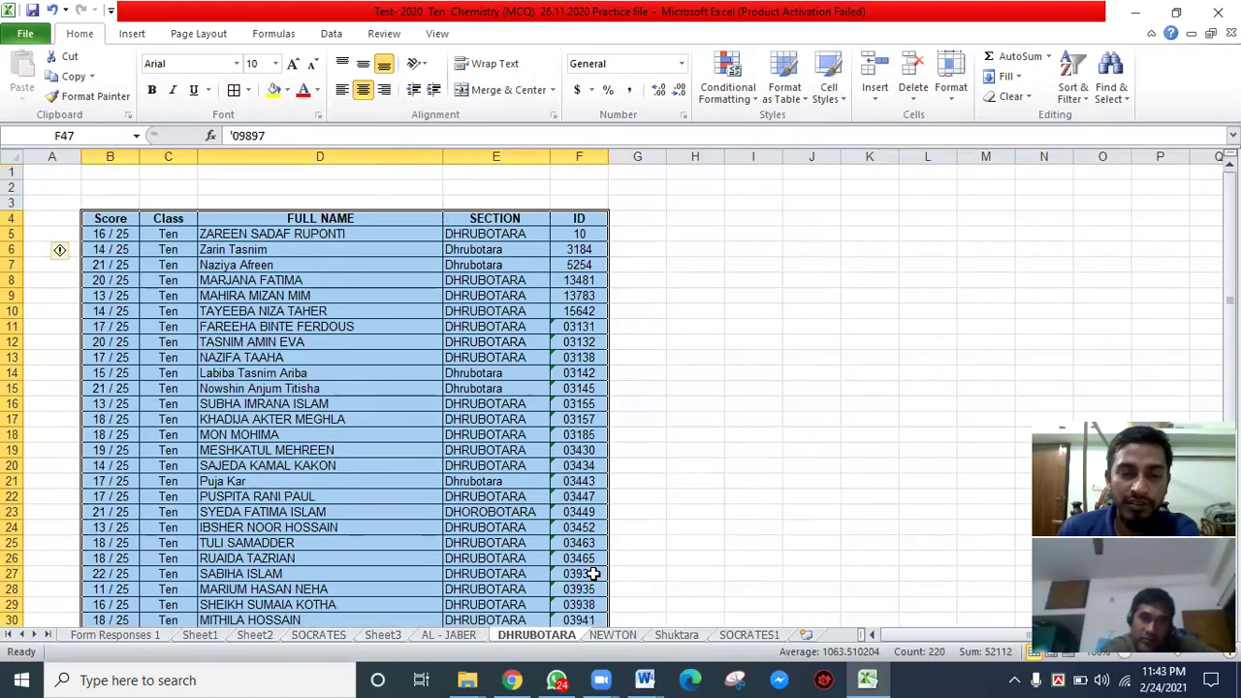
- Apply all borders to the results table B4:F48 on the AL - JABER sheet, including its header row
click(456, 635)
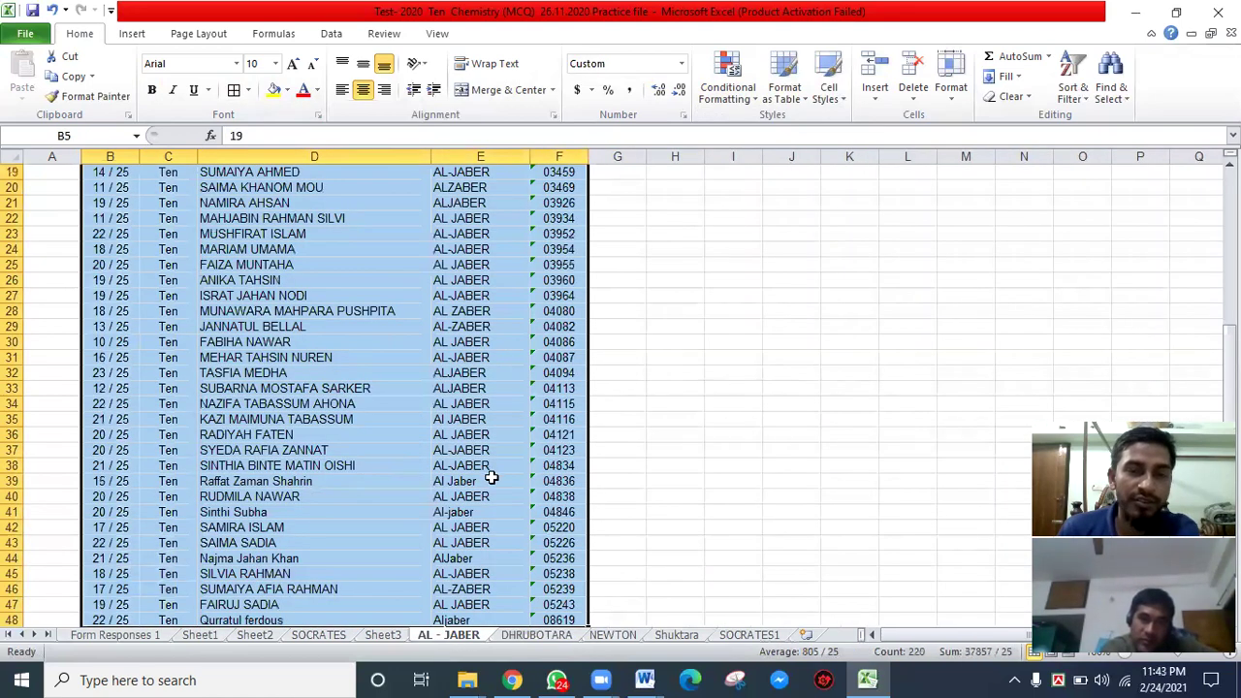
scroll(485, 473, up, 6)
drag(111, 218, 556, 676)
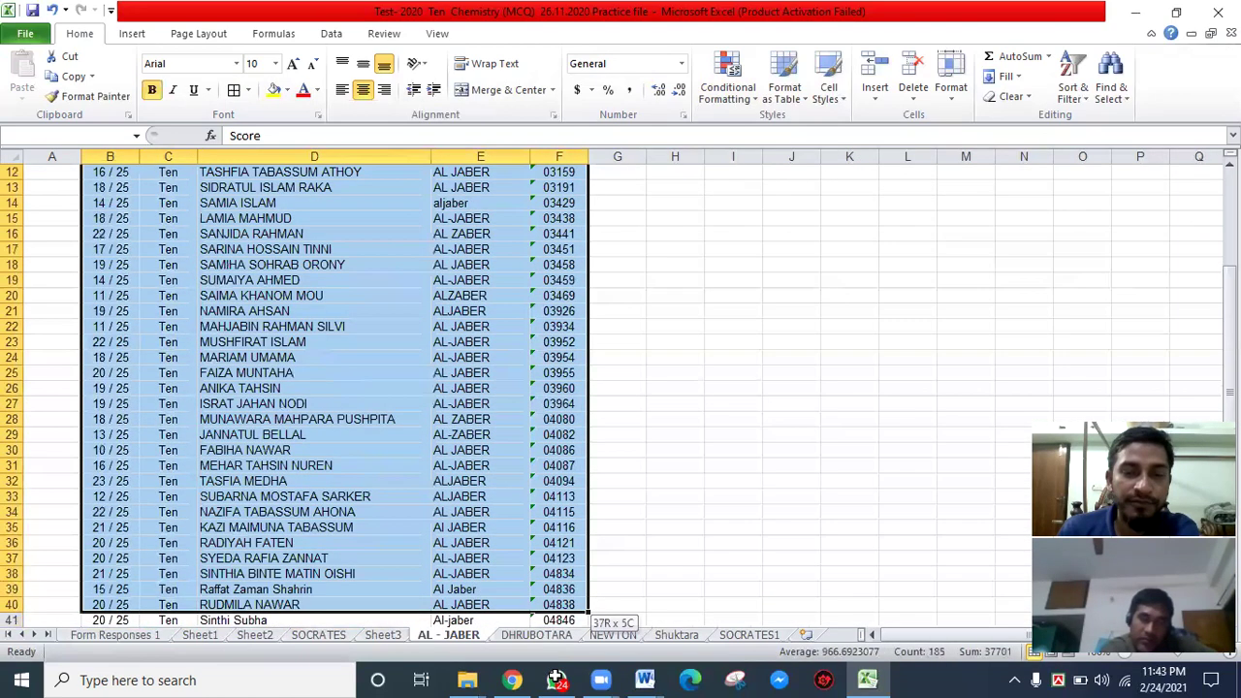
drag(555, 621, 555, 586)
click(249, 90)
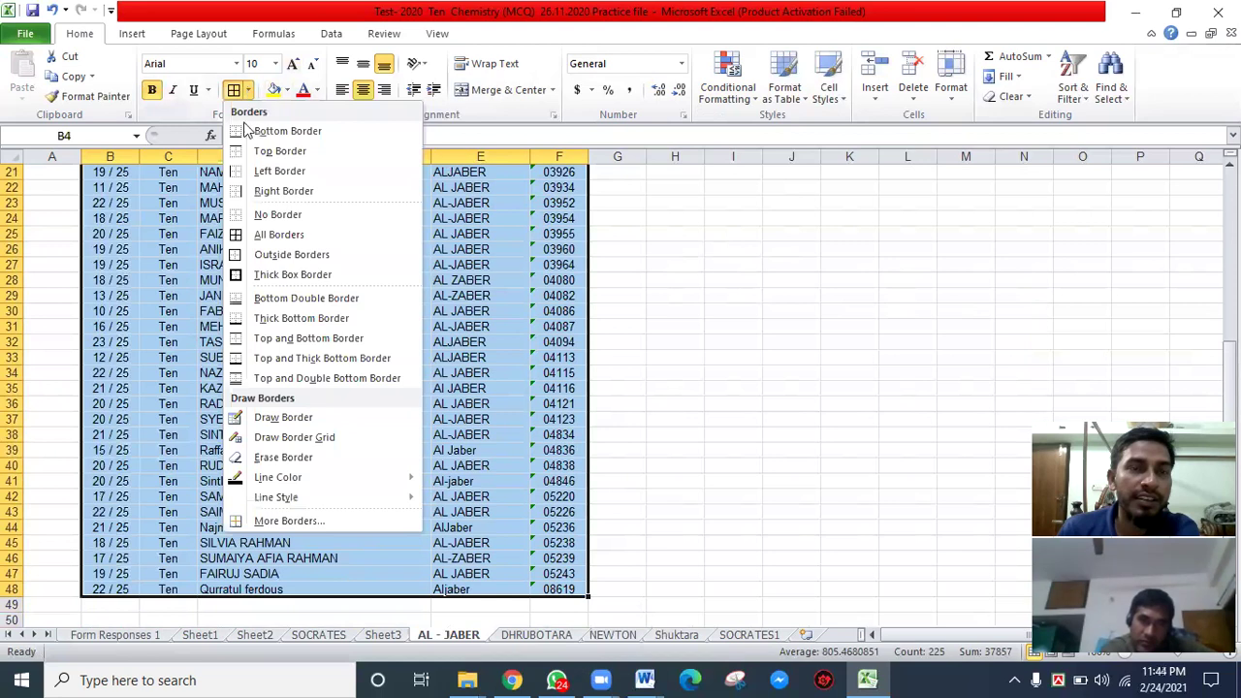
scroll(279, 241, up, 7)
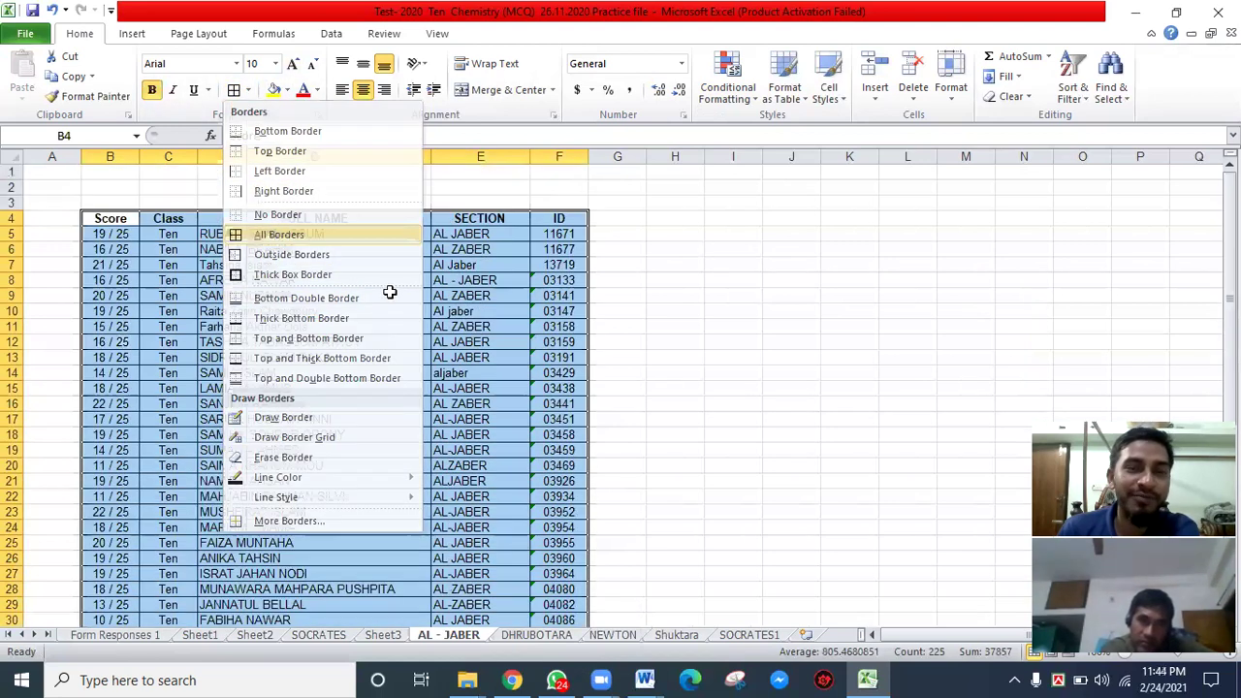
click(279, 234)
click(792, 372)
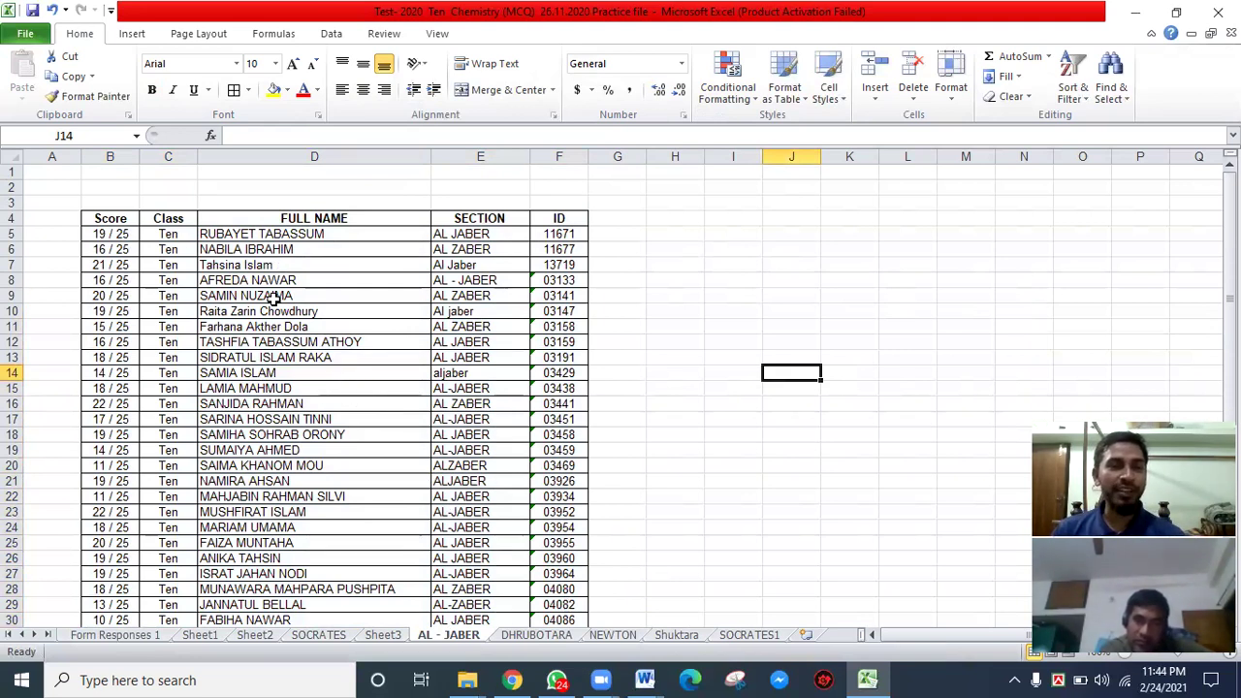
- Check the title block on the SOCRATES sheet and enter "1st CT of Half Yearly Examination-2021" in D1 of the AL - JABER sheet
click(267, 190)
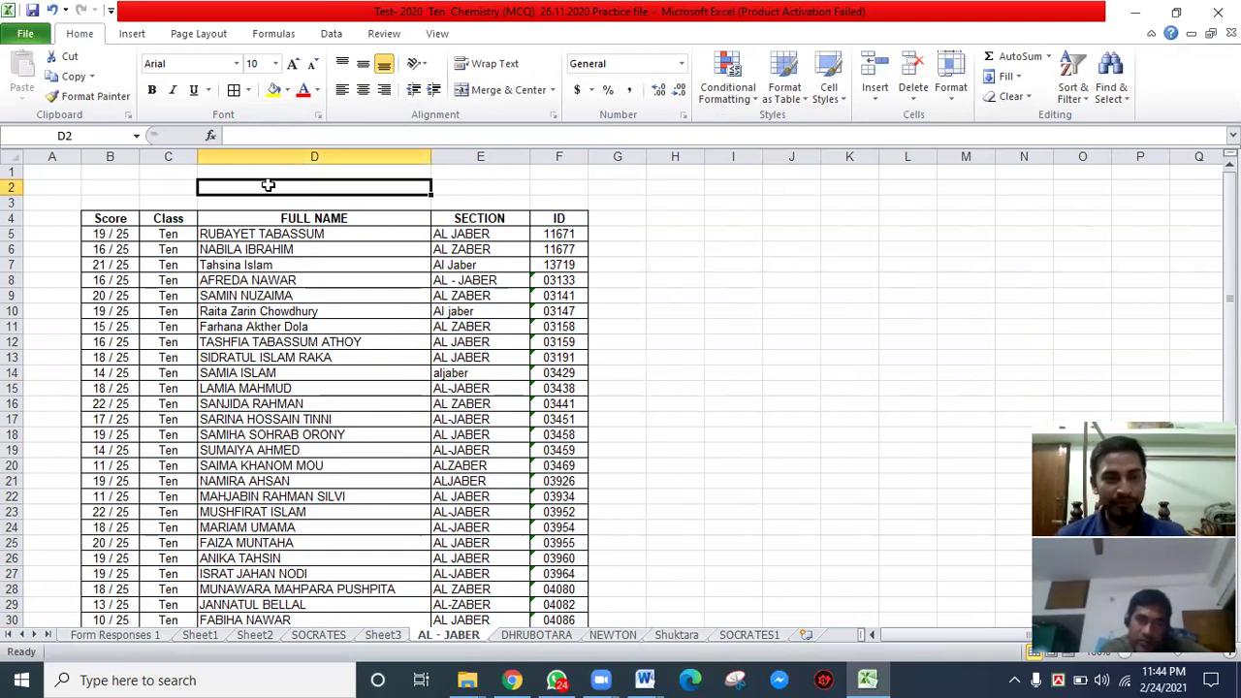
click(320, 636)
drag(167, 201, 240, 216)
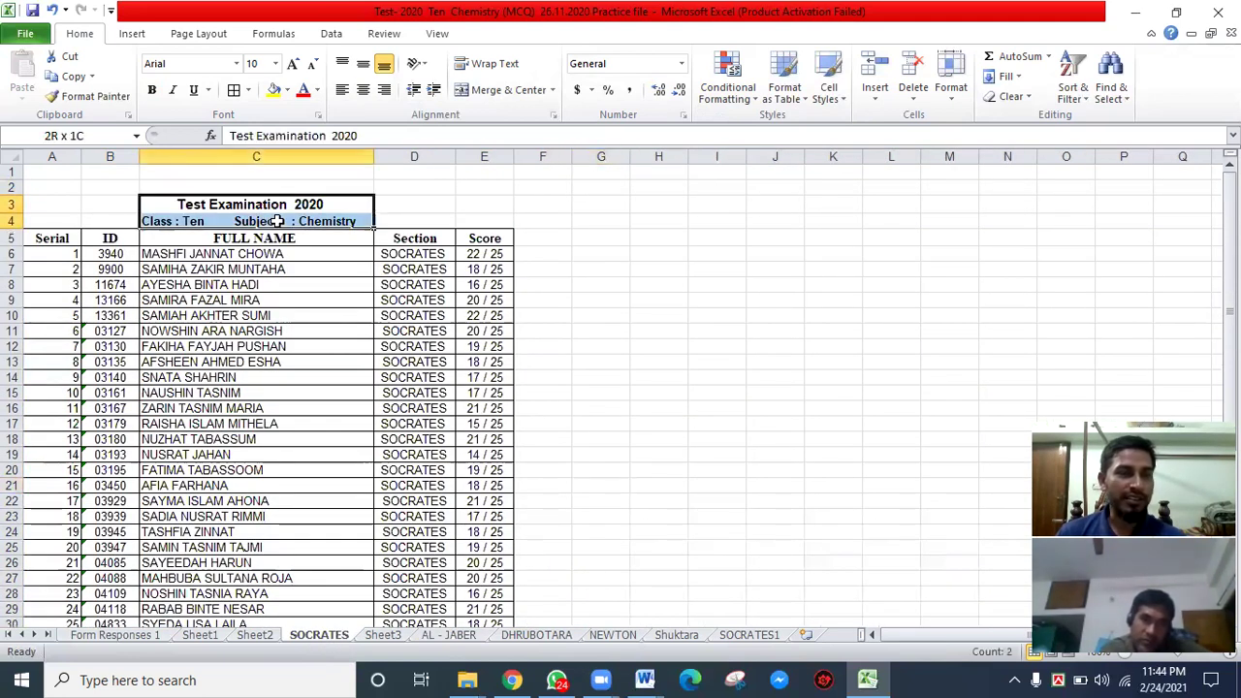
click(265, 208)
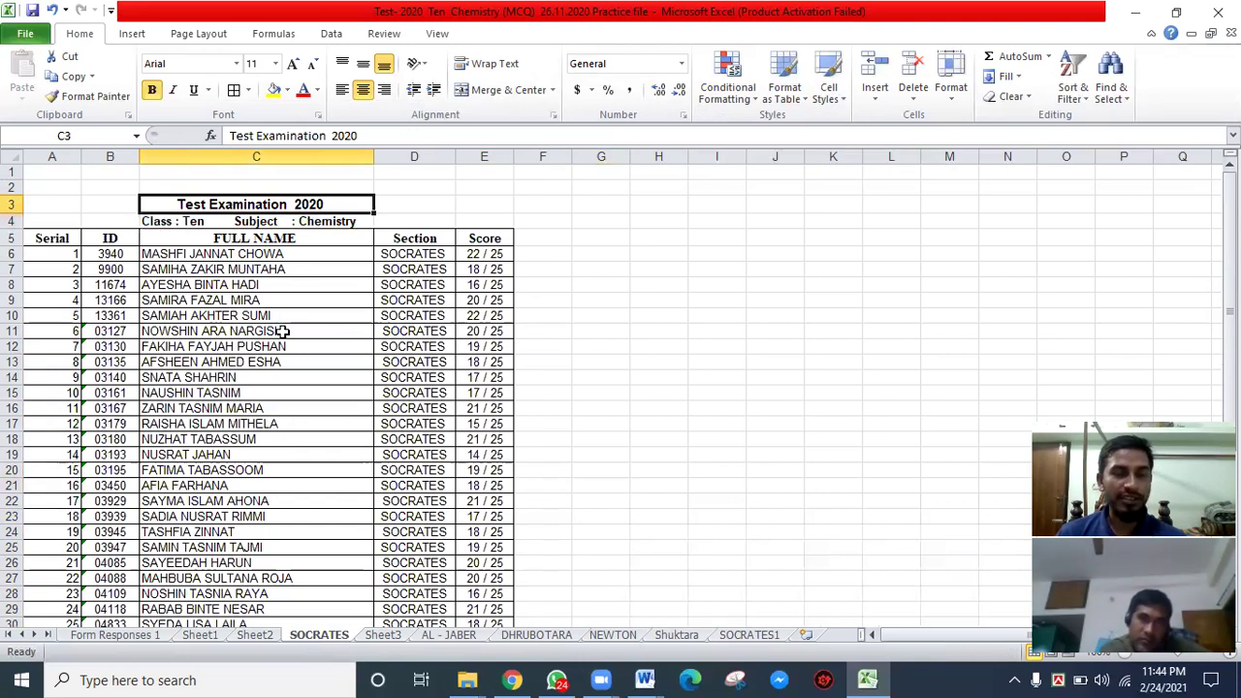
click(451, 635)
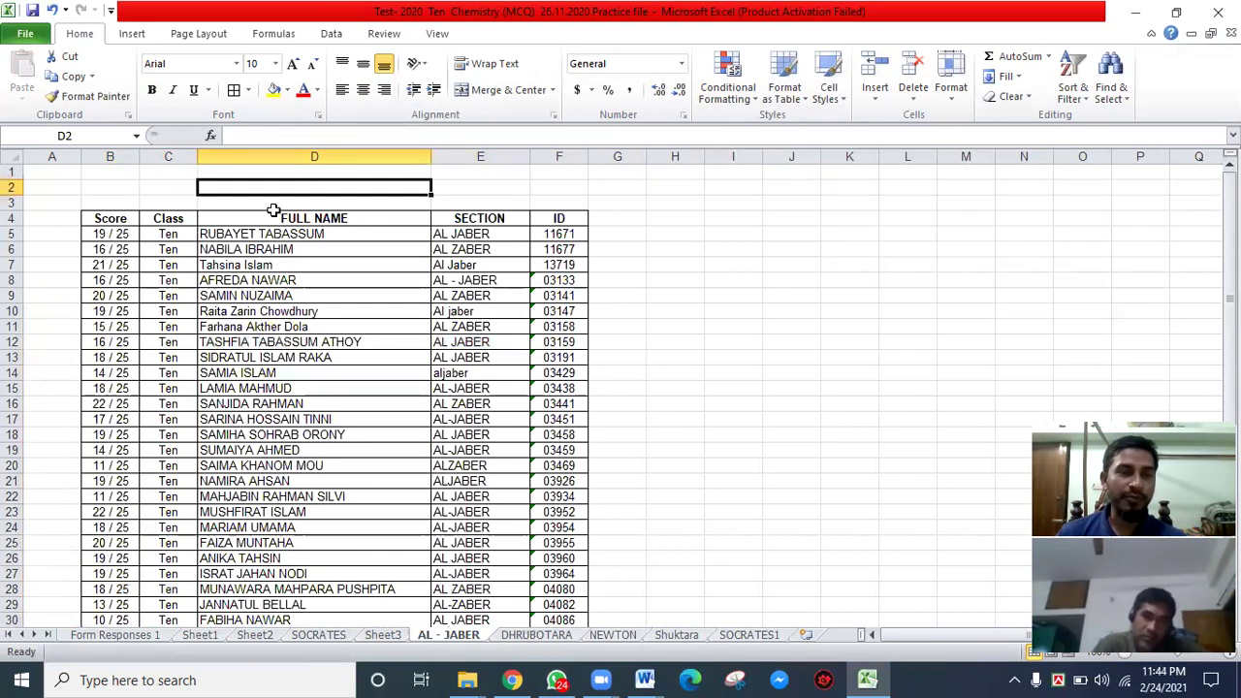
click(269, 172)
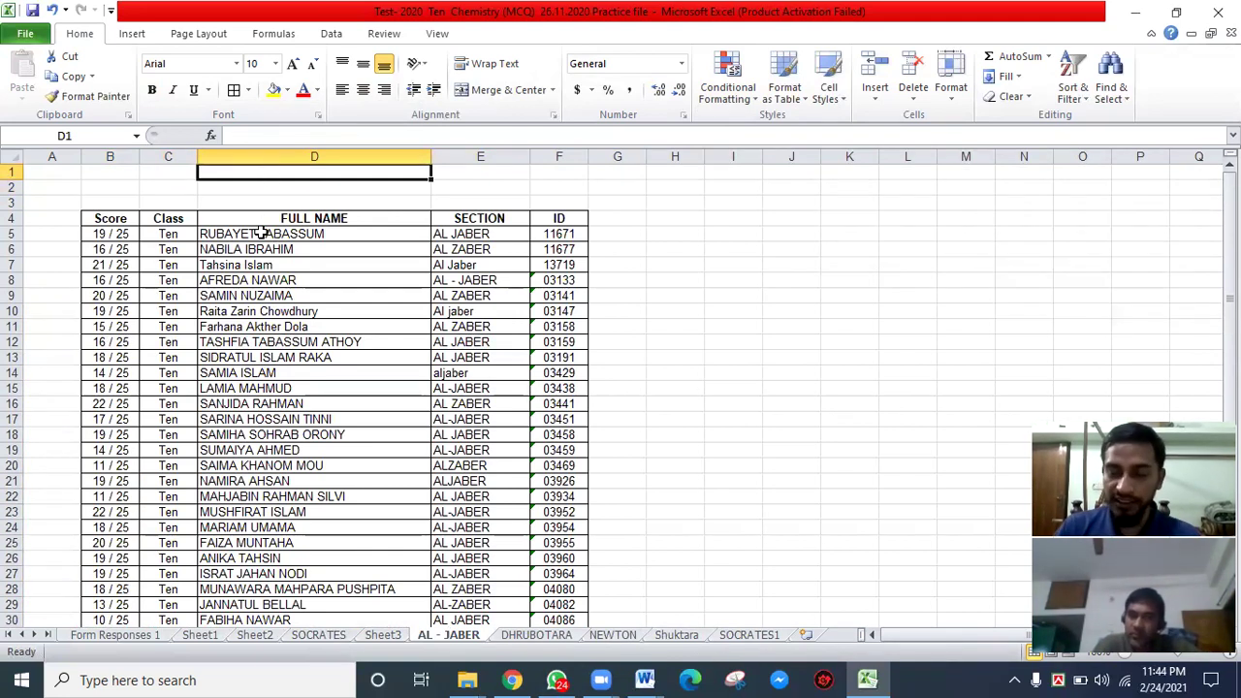
text(1st )
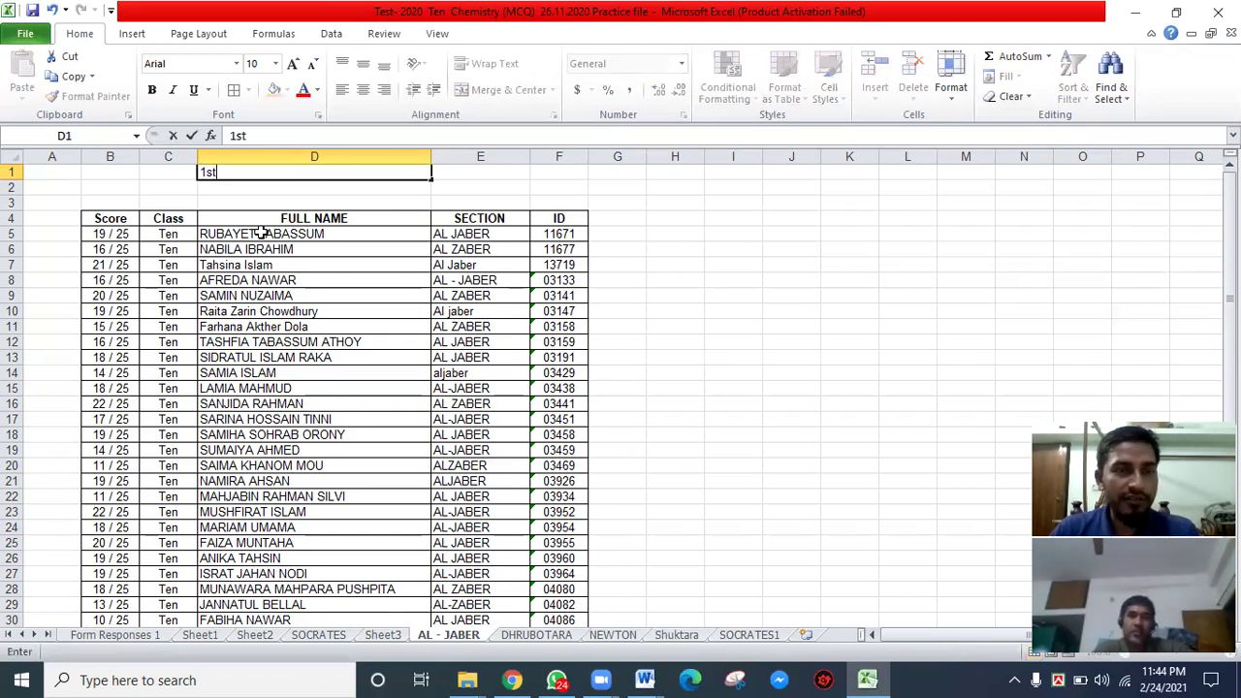
text(CT)
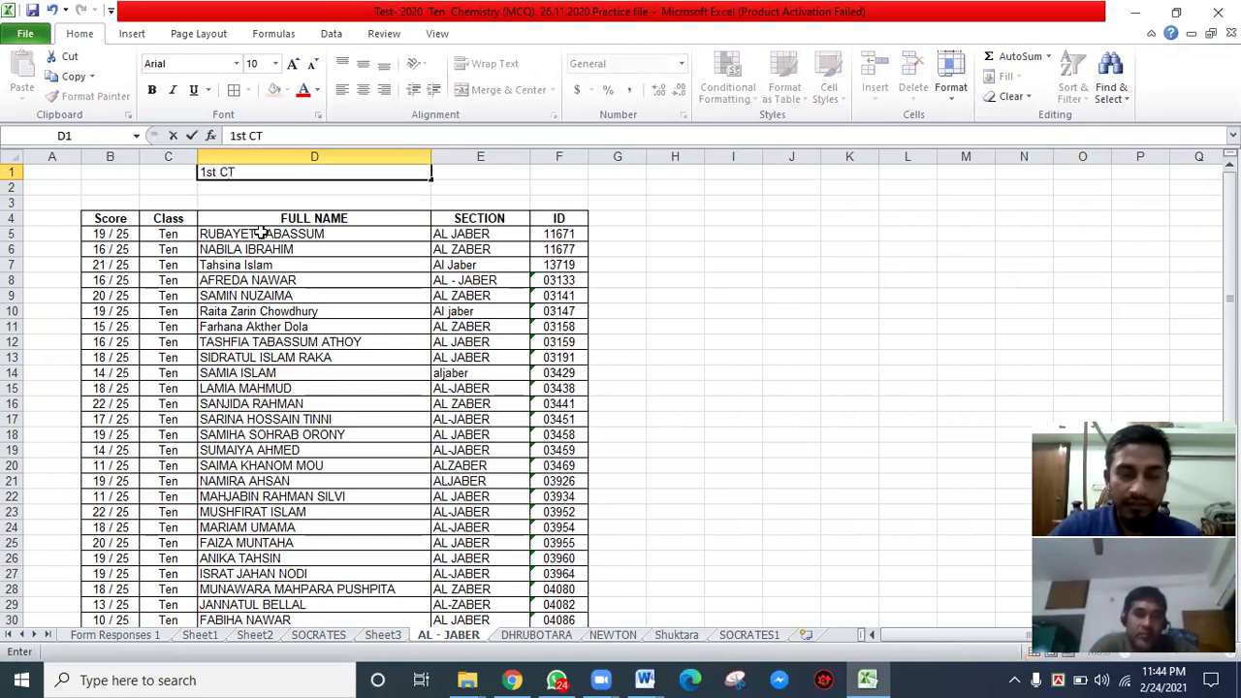
text( of H)
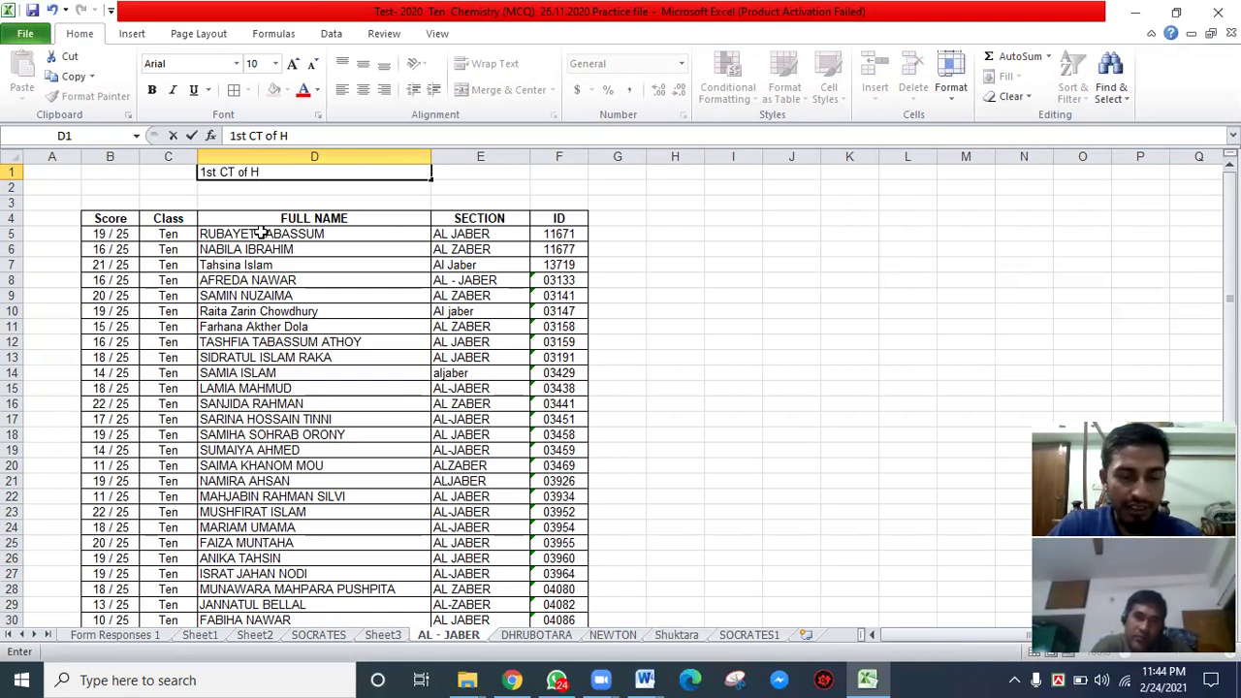
text(alf Yearl)
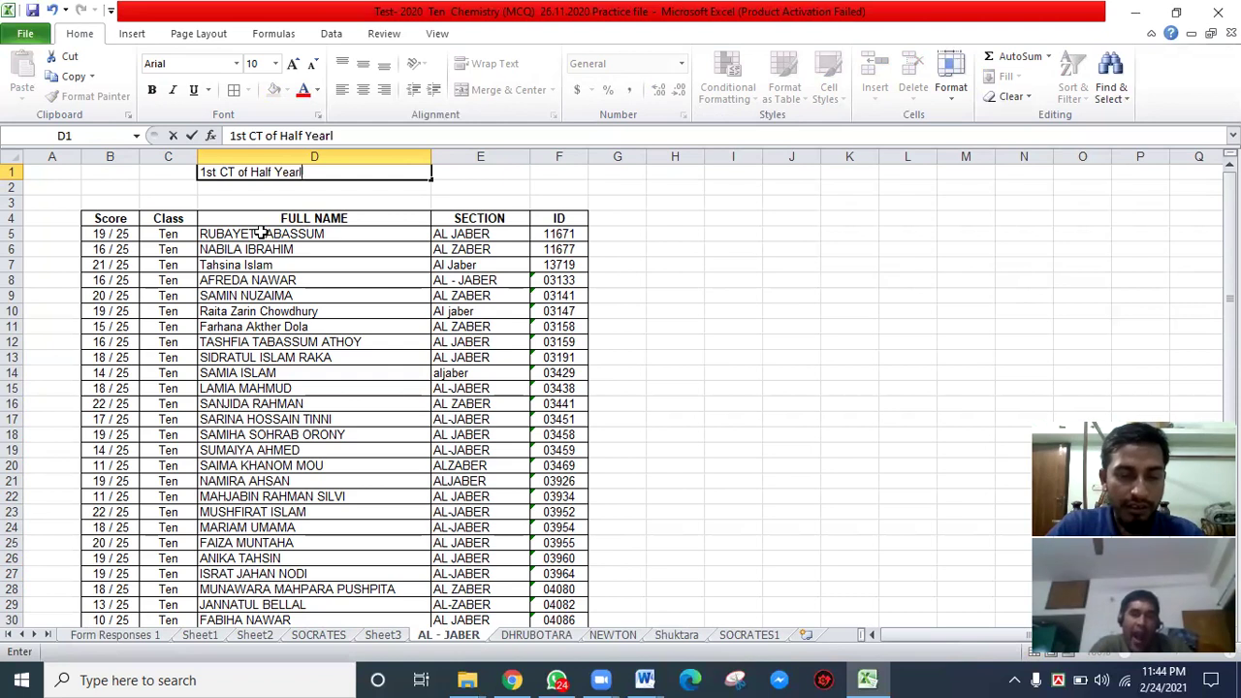
text(y Examination-2021)
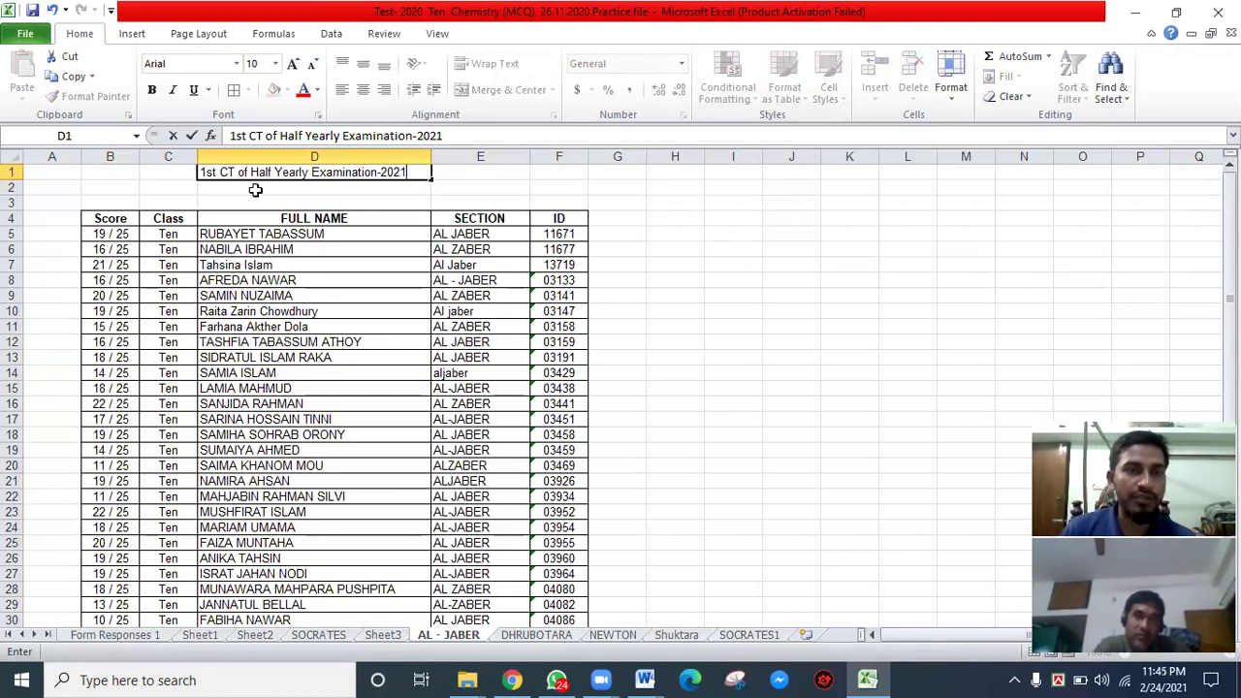
- Enter "Subject : Chemistry" in D2 of the AL - JABER sheet, beneath the examination title
click(255, 190)
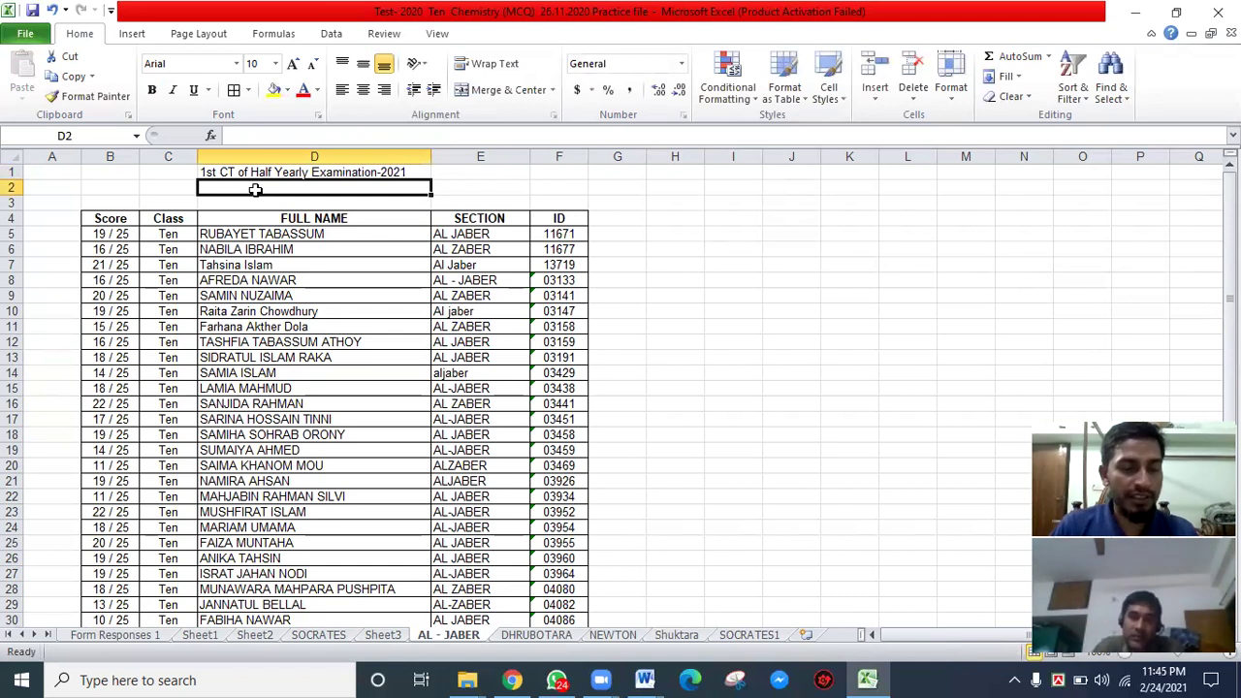
text(Subj)
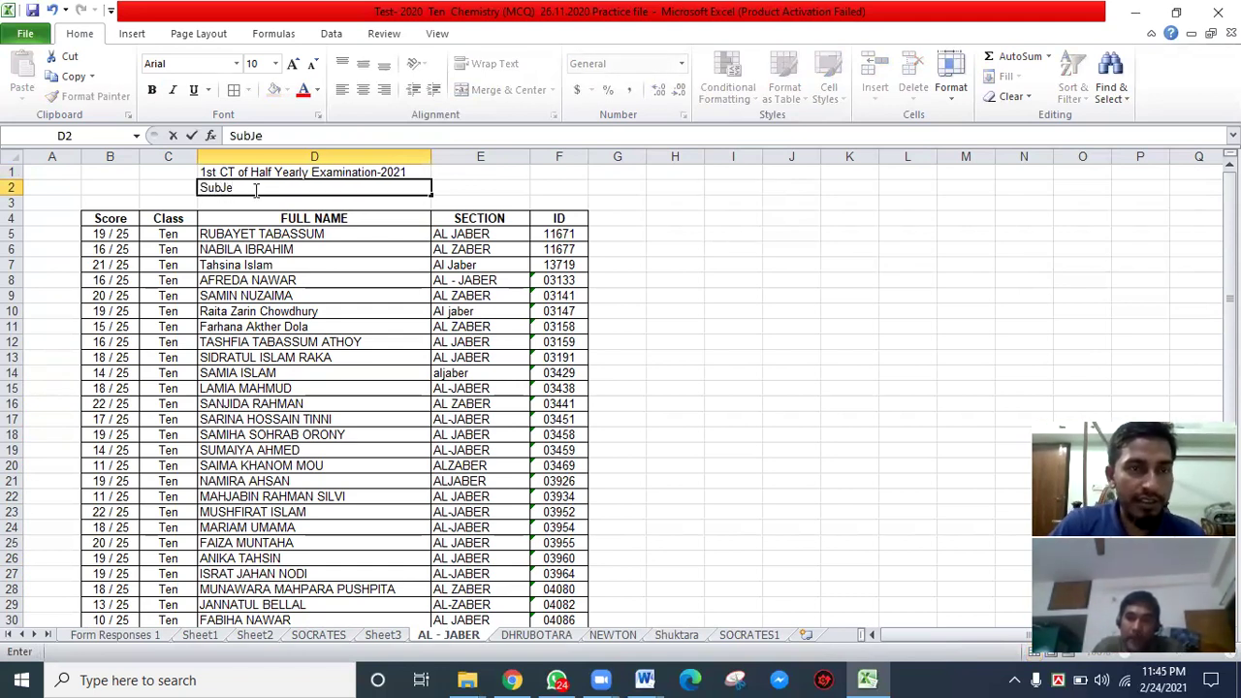
key(BackSpace)
key(BackSpace)
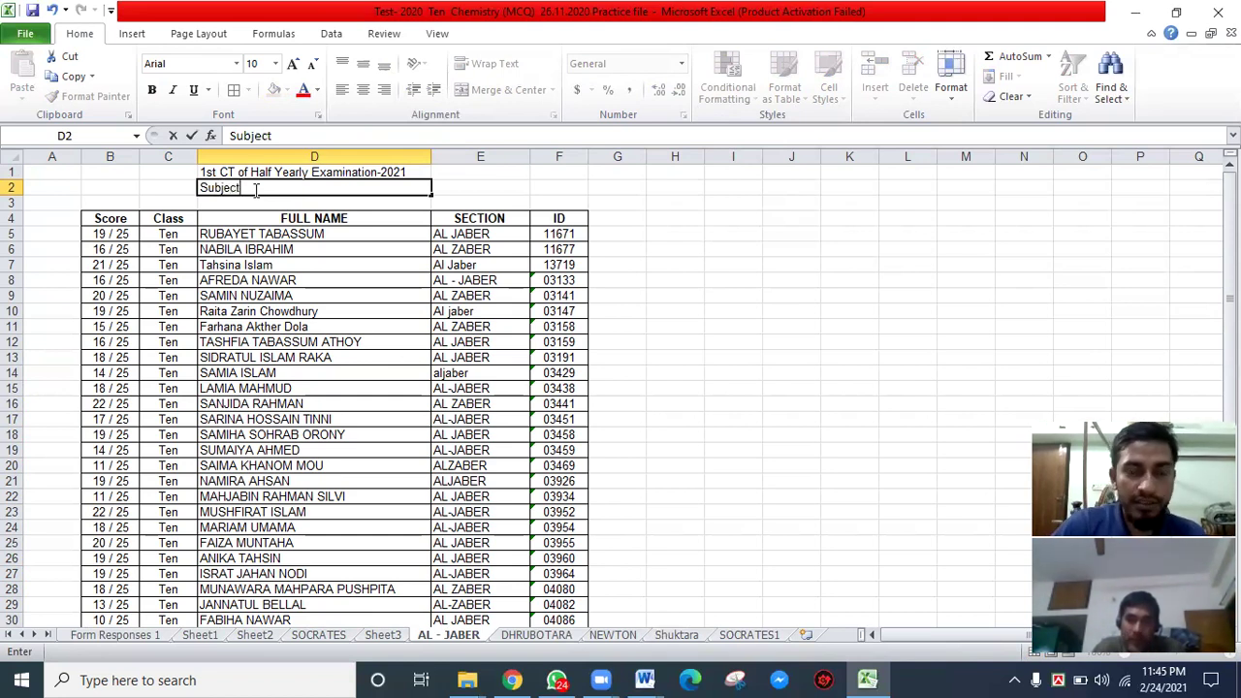
text(C)
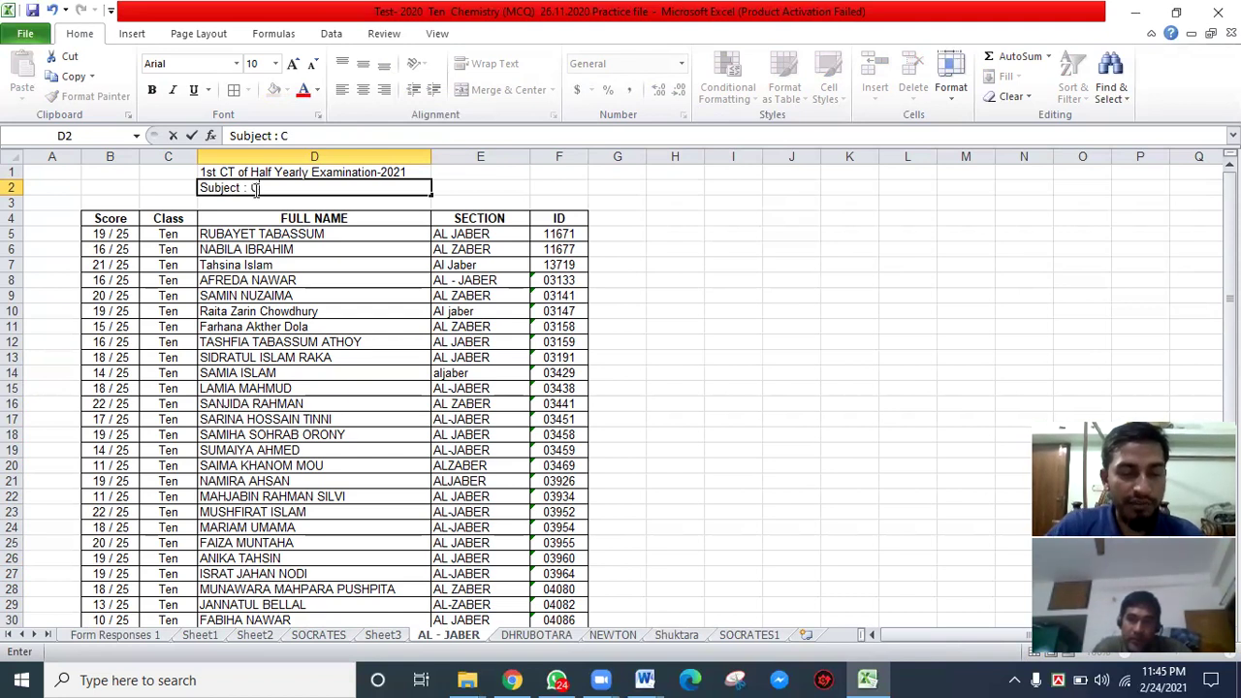
text(hemistry)
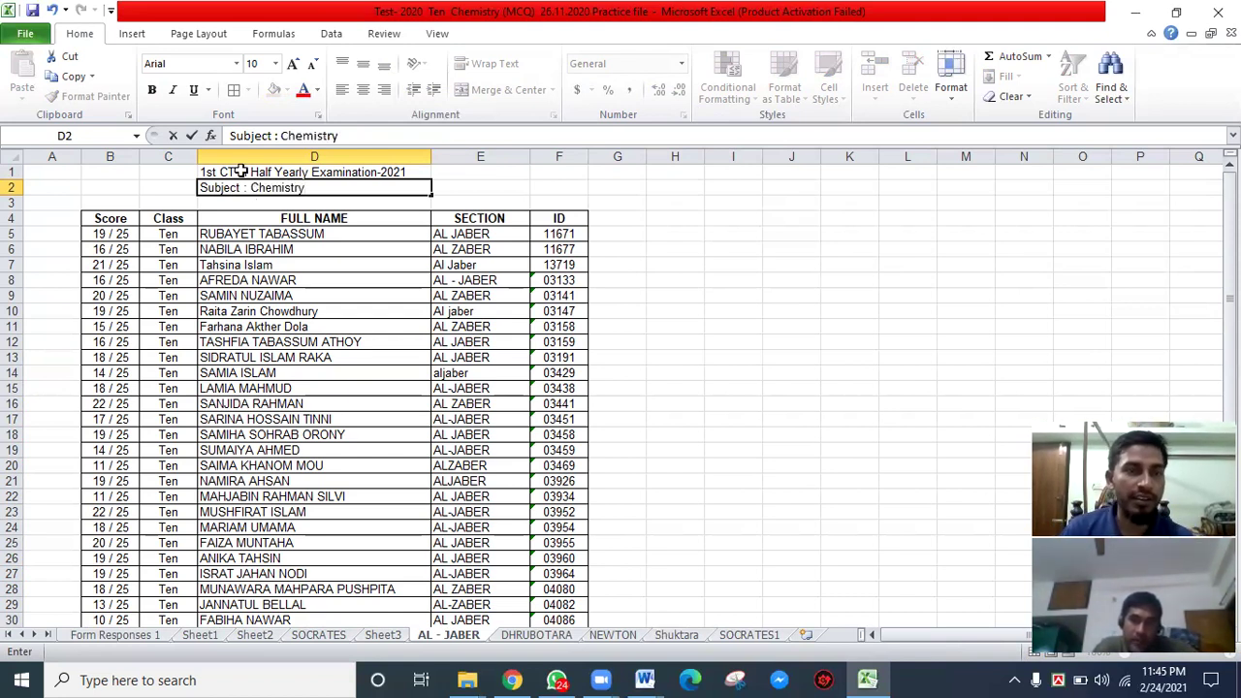
- Make the two heading lines in D1:D2 of the AL - JABER sheet bold
click(232, 171)
drag(225, 171, 255, 188)
click(153, 91)
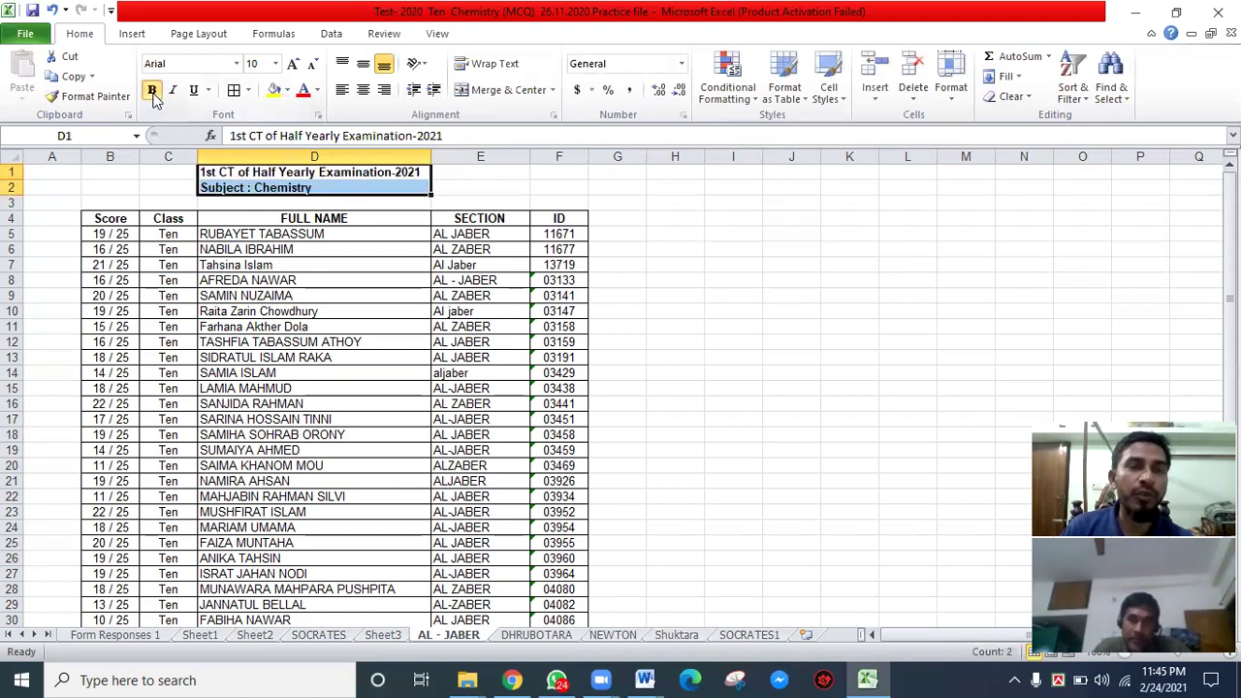
- Center the two heading lines in D1:D2 of the AL - JABER sheet
click(362, 94)
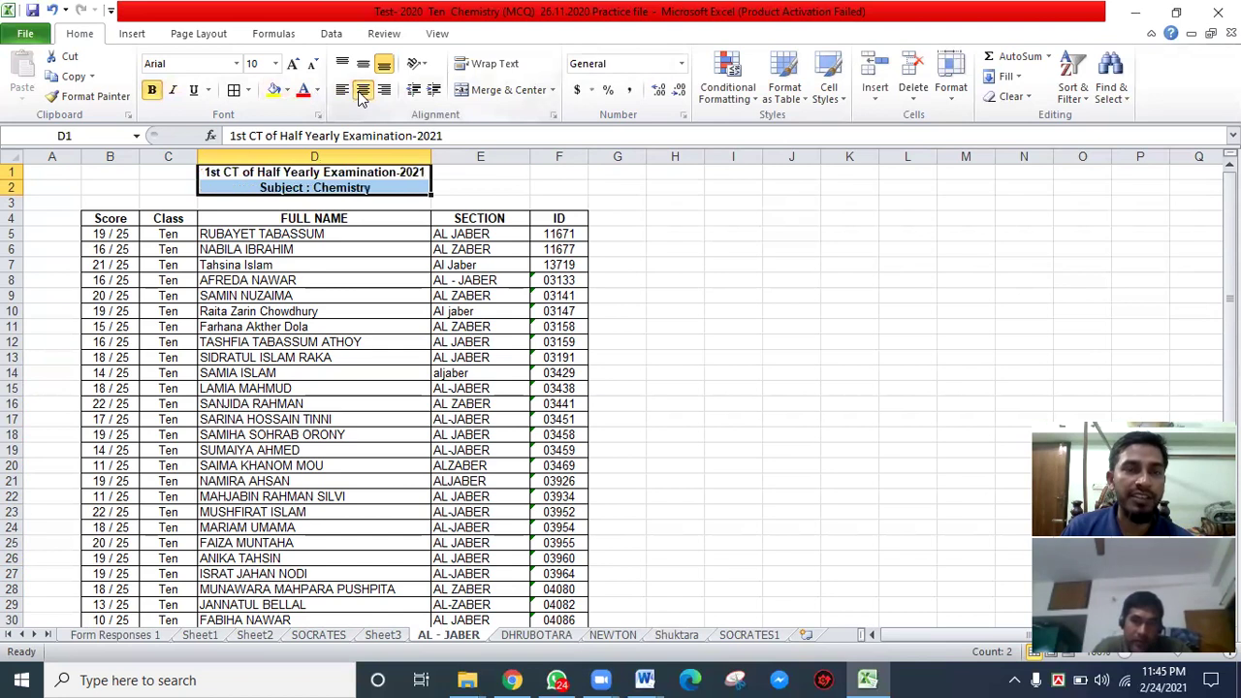
click(468, 204)
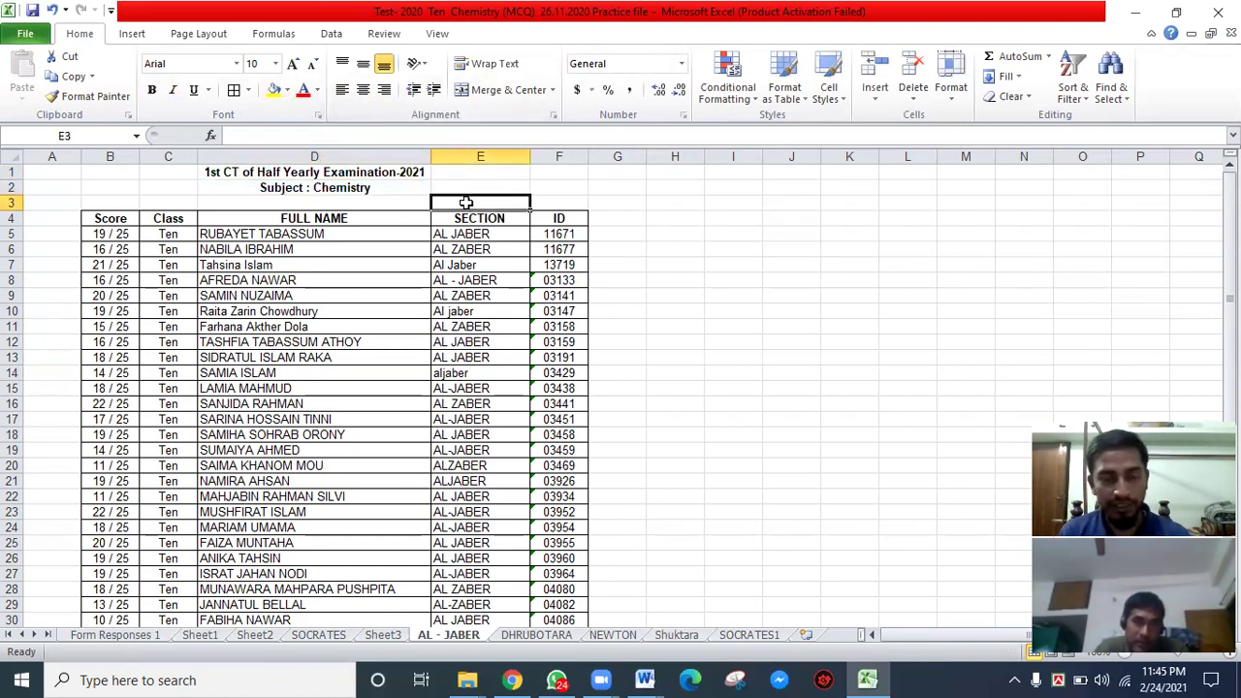
text(Date :)
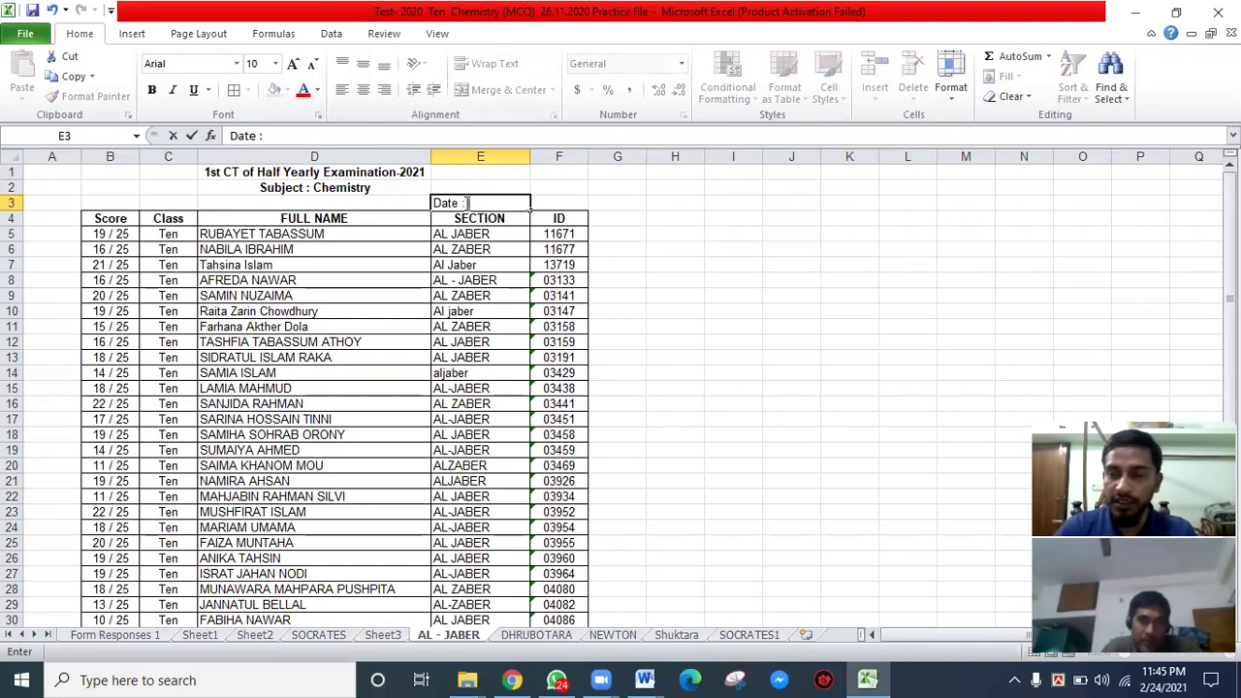
text( 24)
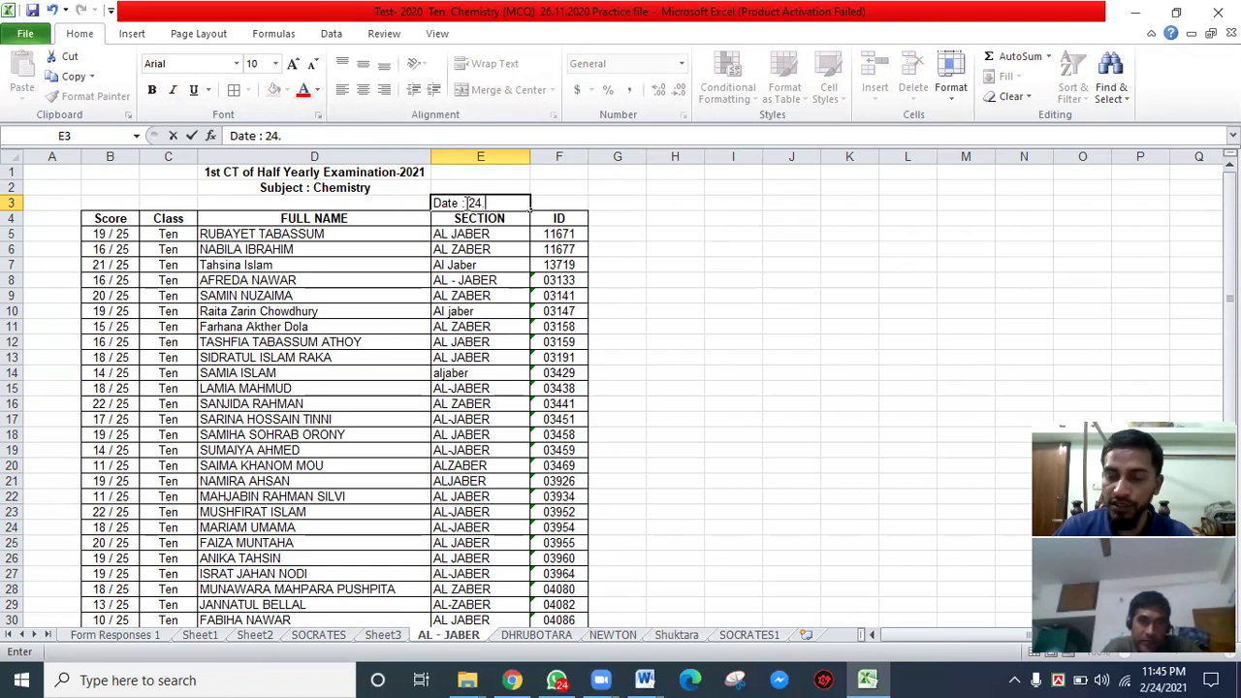
text(.02.2021)
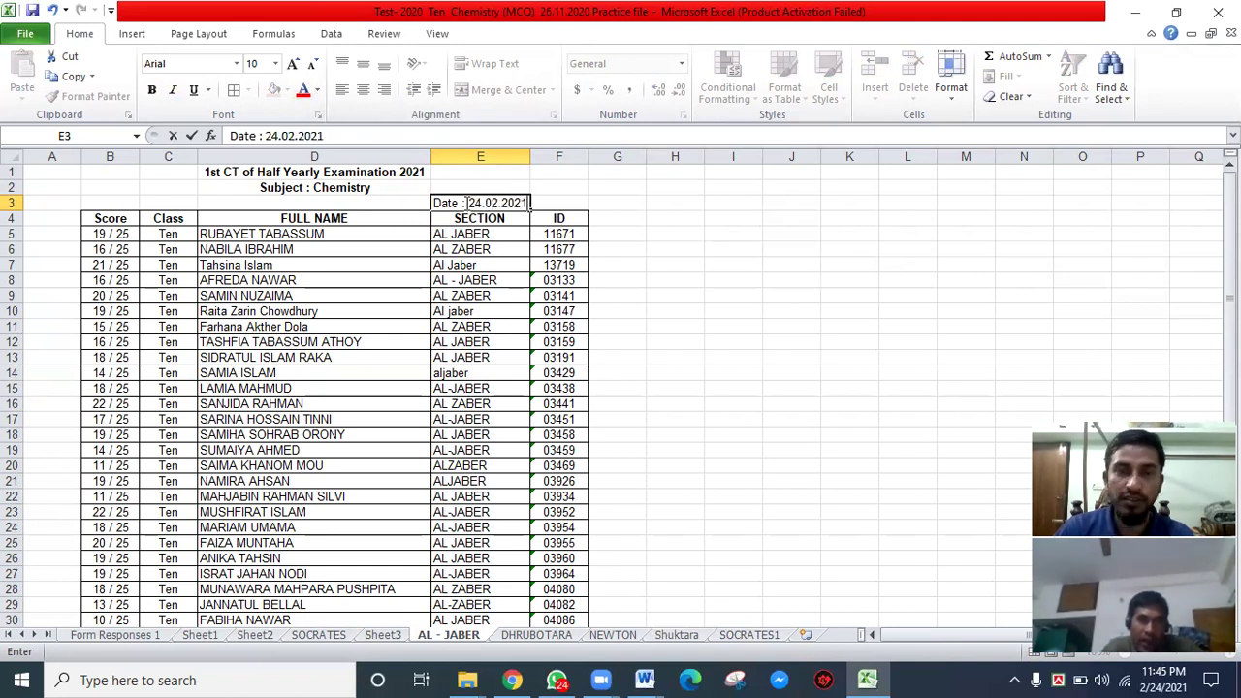
key(Escape)
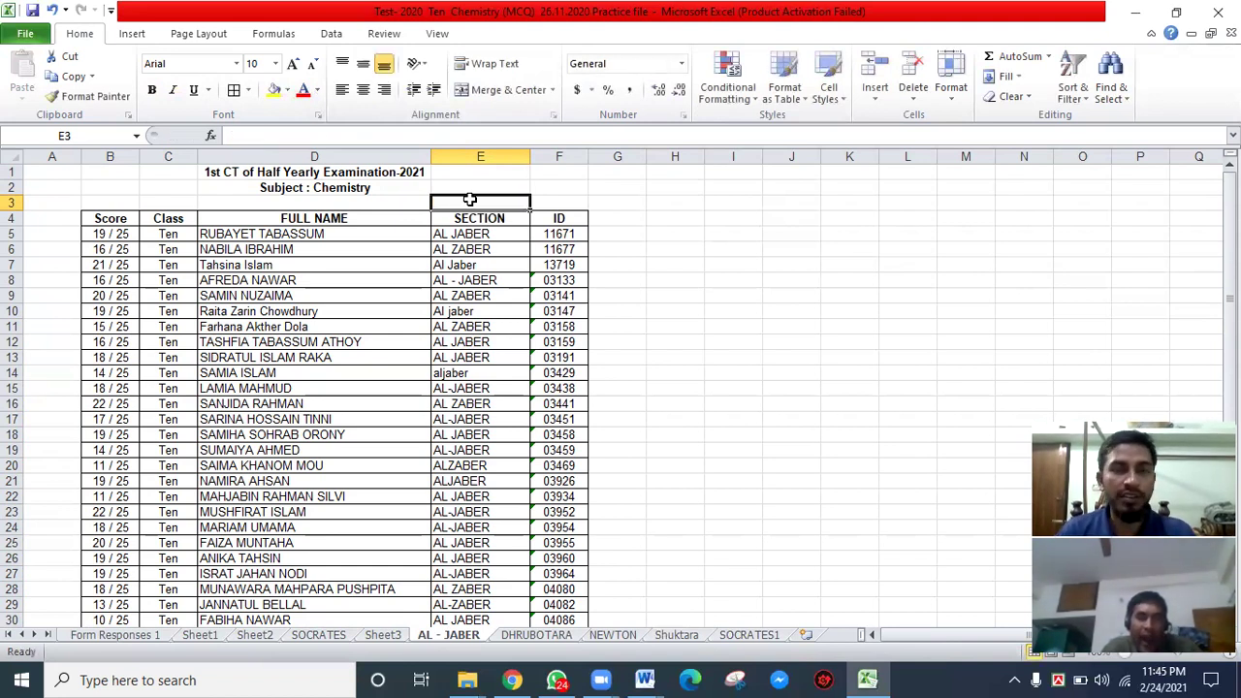
key(ctrl+z)
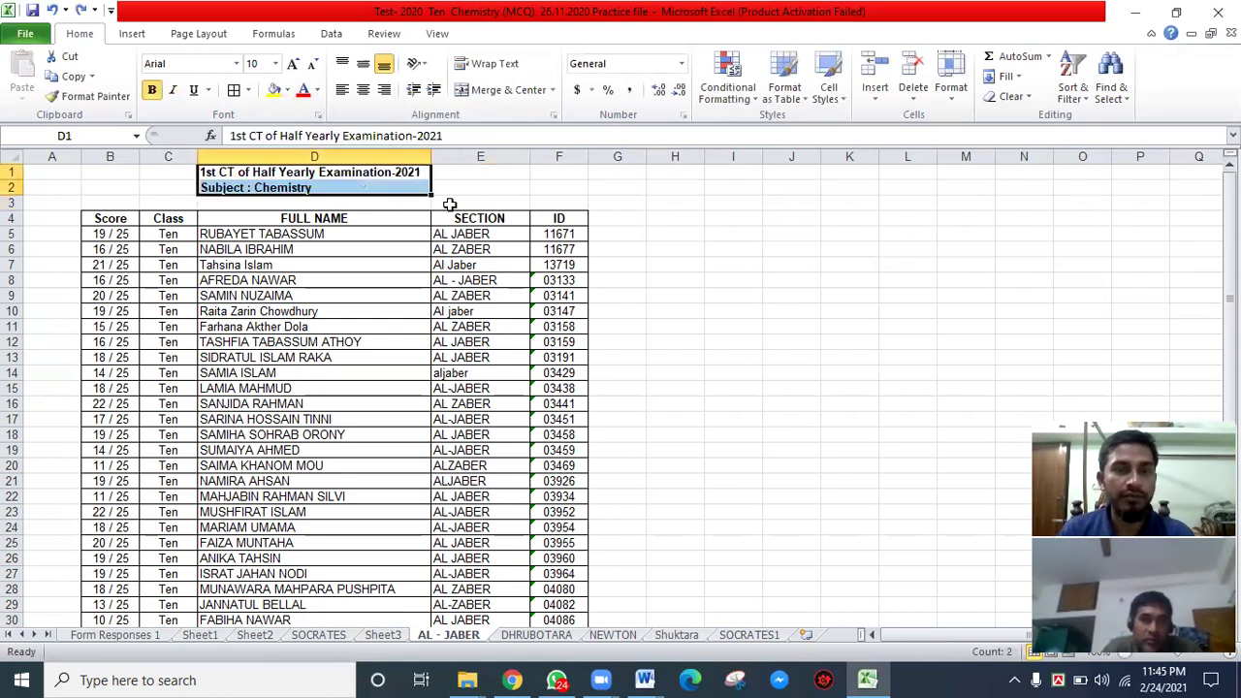
click(82, 11)
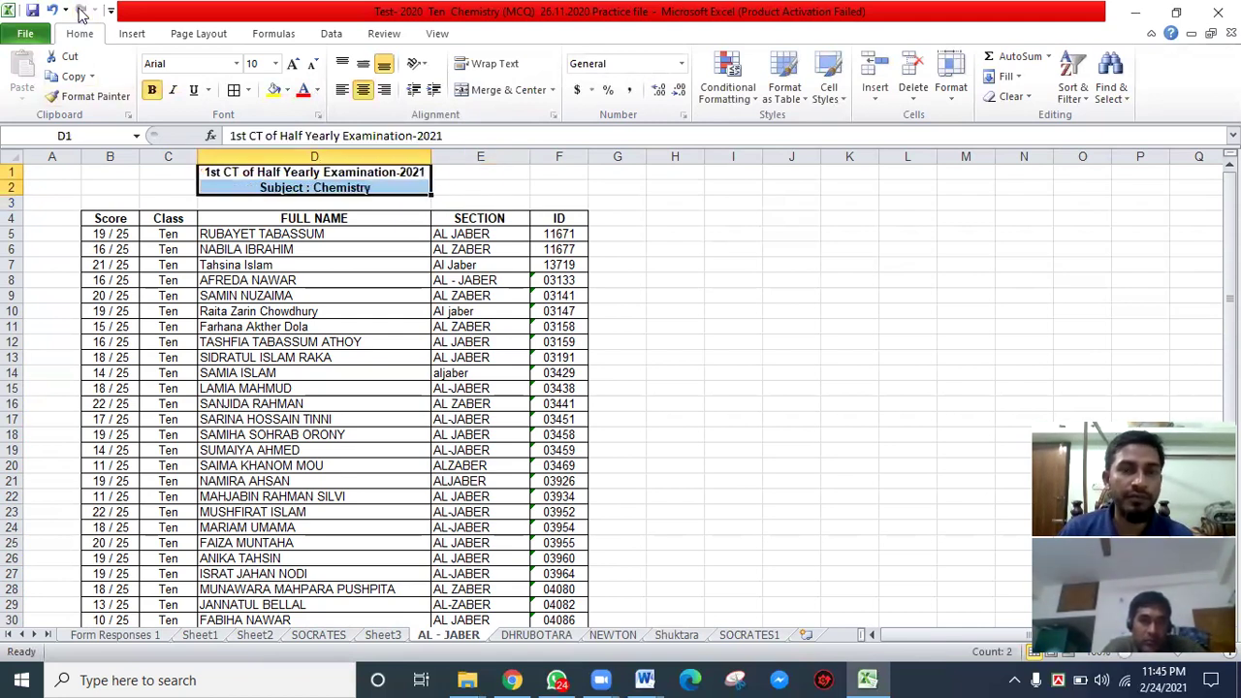
- Enter "Date : 24.02.2021" in E3 of the AL - JABER sheet, above the SECTION header, and make it bold
click(469, 201)
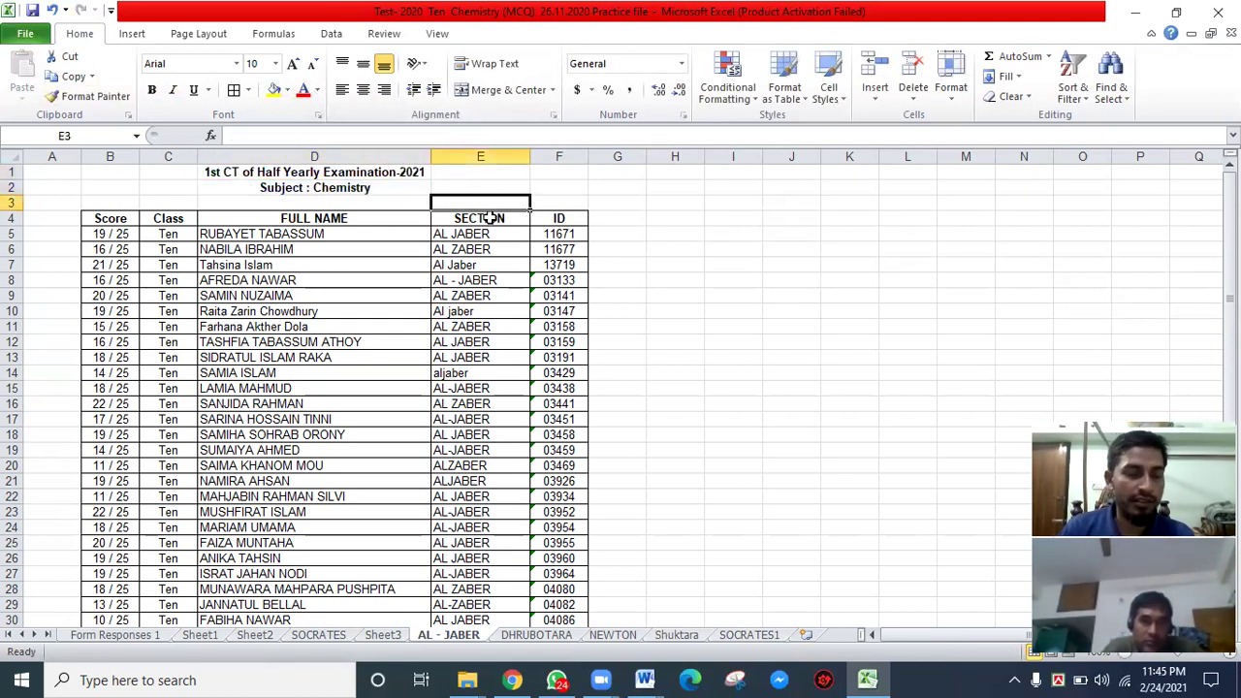
text(Date :)
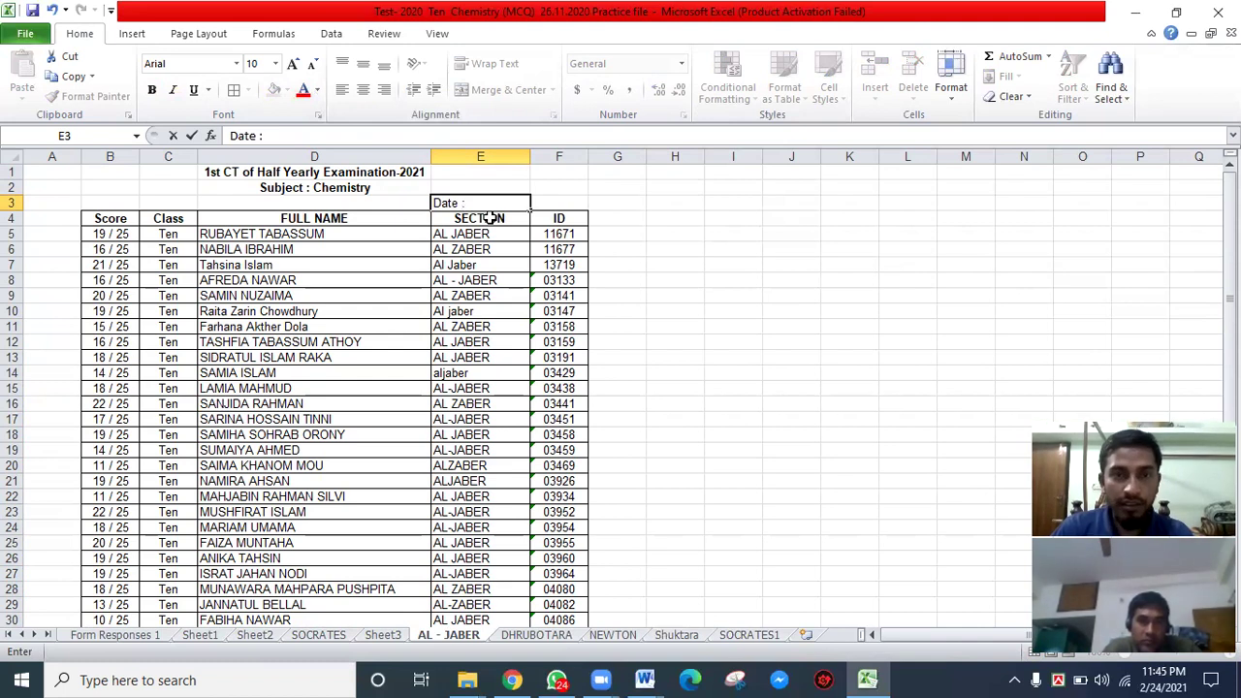
text(24.02.2021)
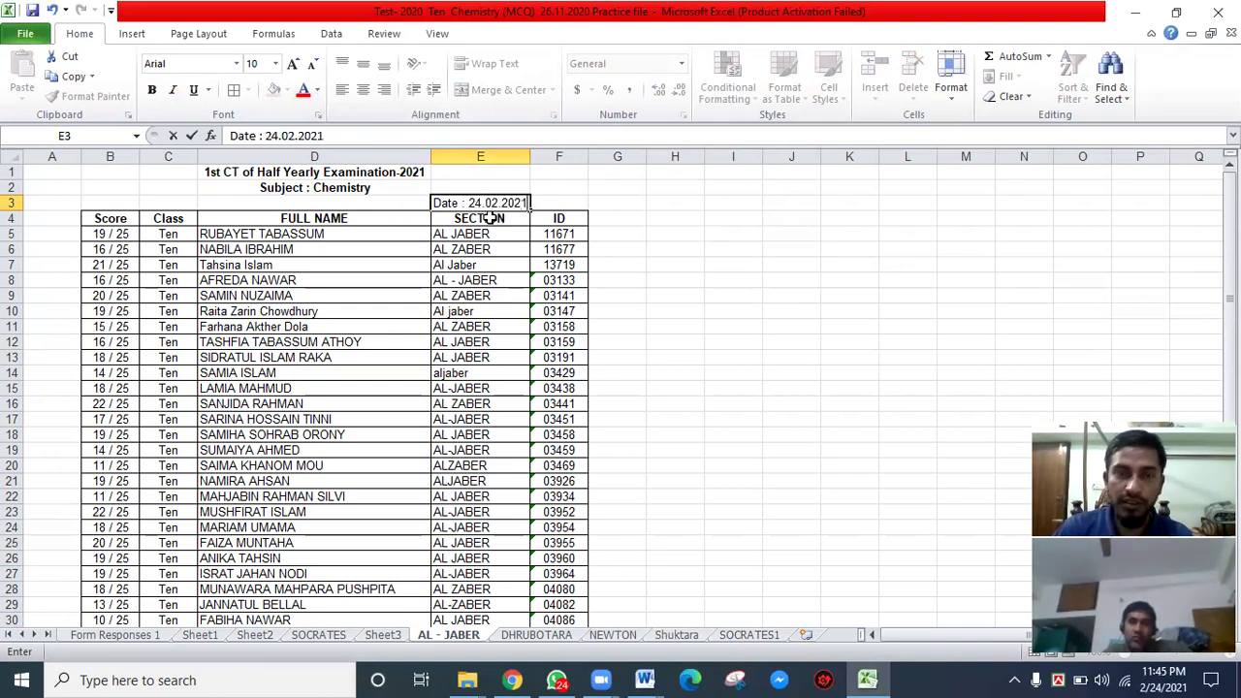
key(Return)
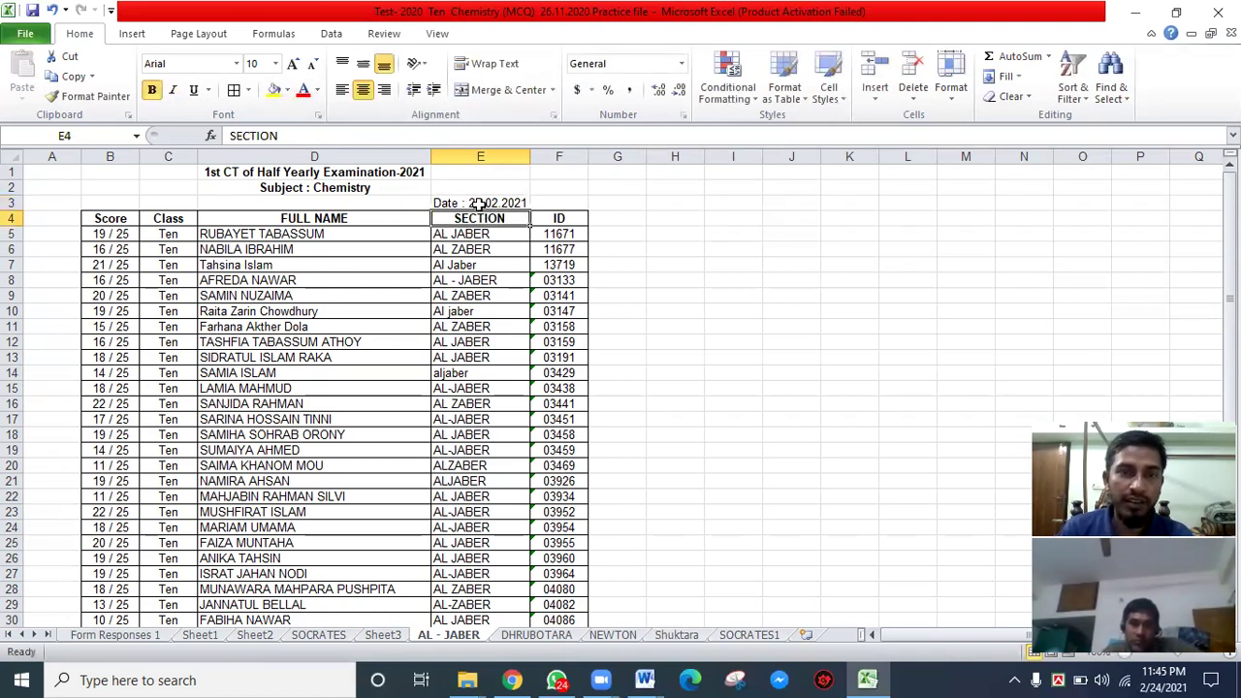
click(478, 204)
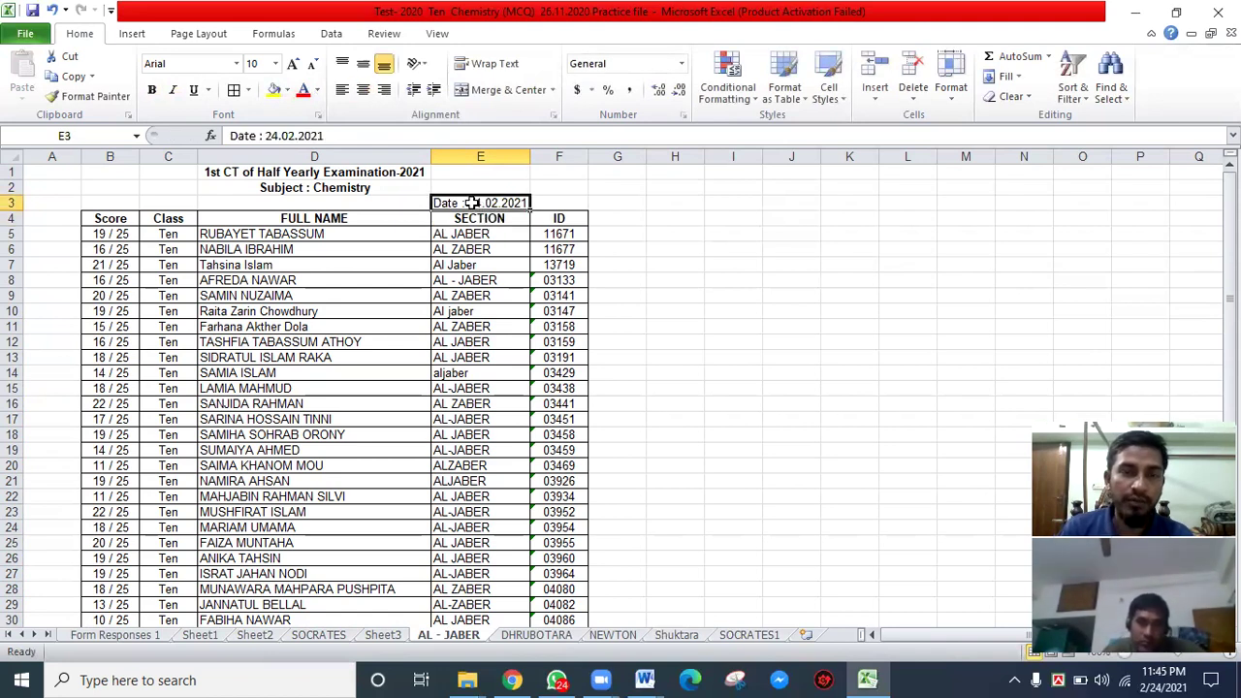
click(152, 89)
click(435, 295)
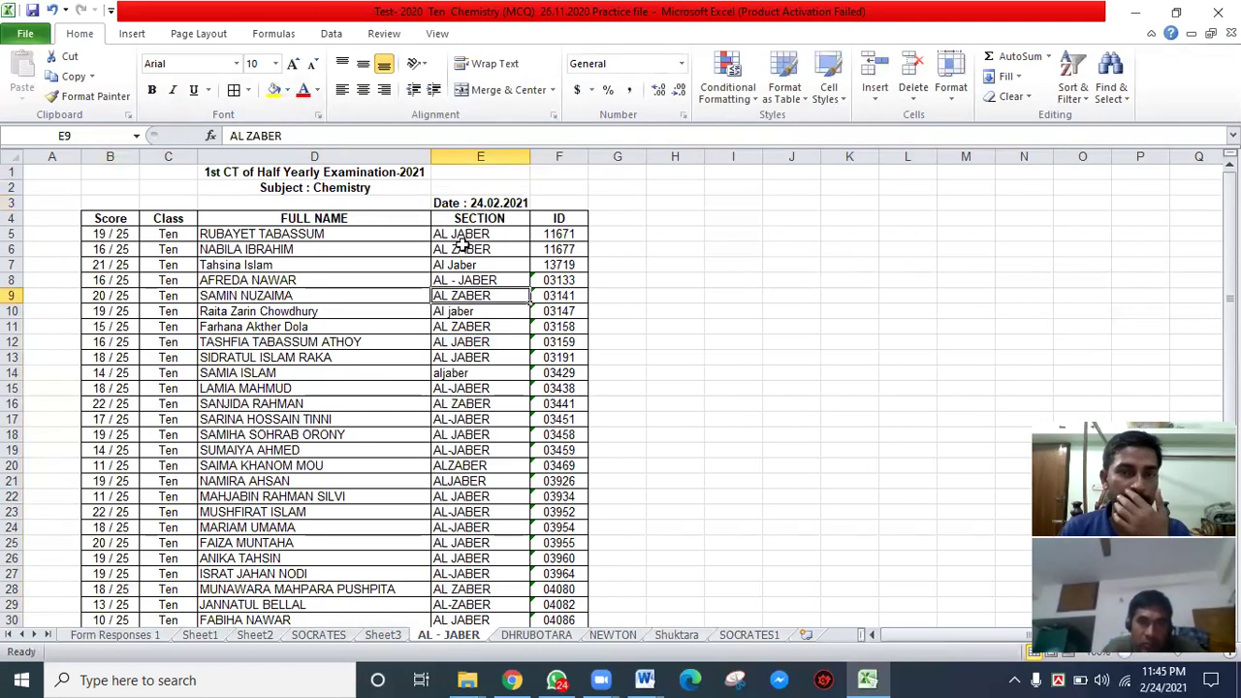
- Select the complete heading block D1:E3 on the AL - JABER sheet, including the exam title, subject and date
click(485, 202)
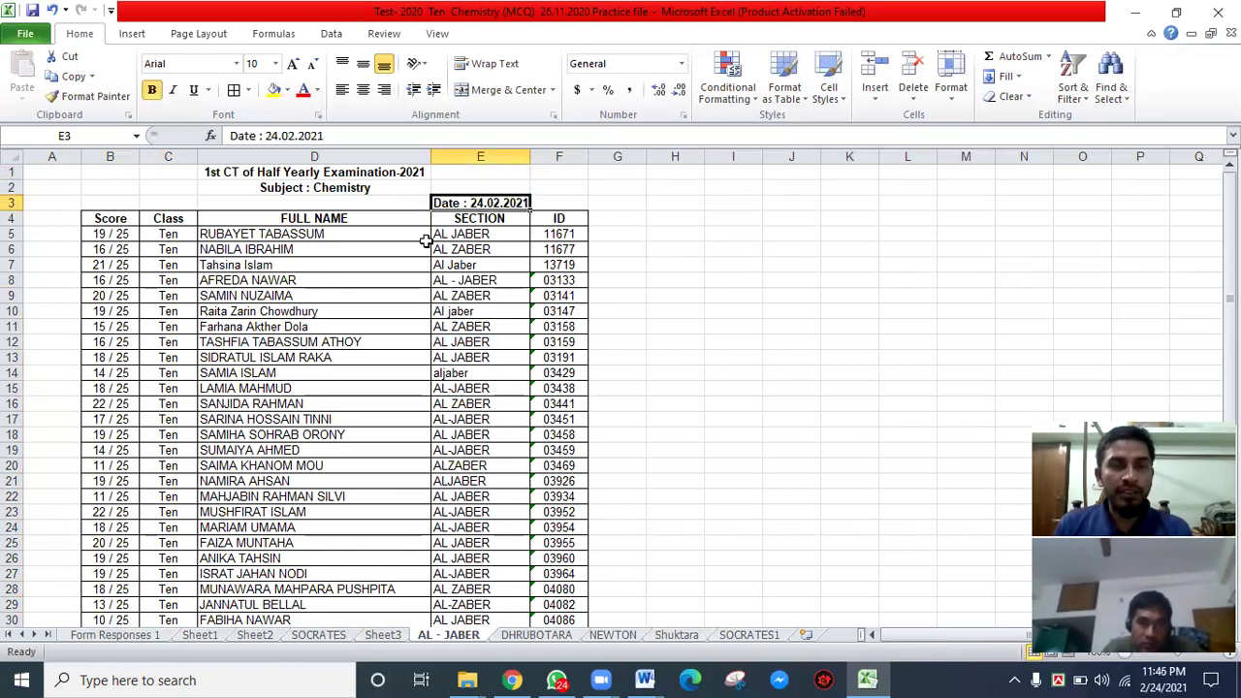
drag(222, 172, 442, 203)
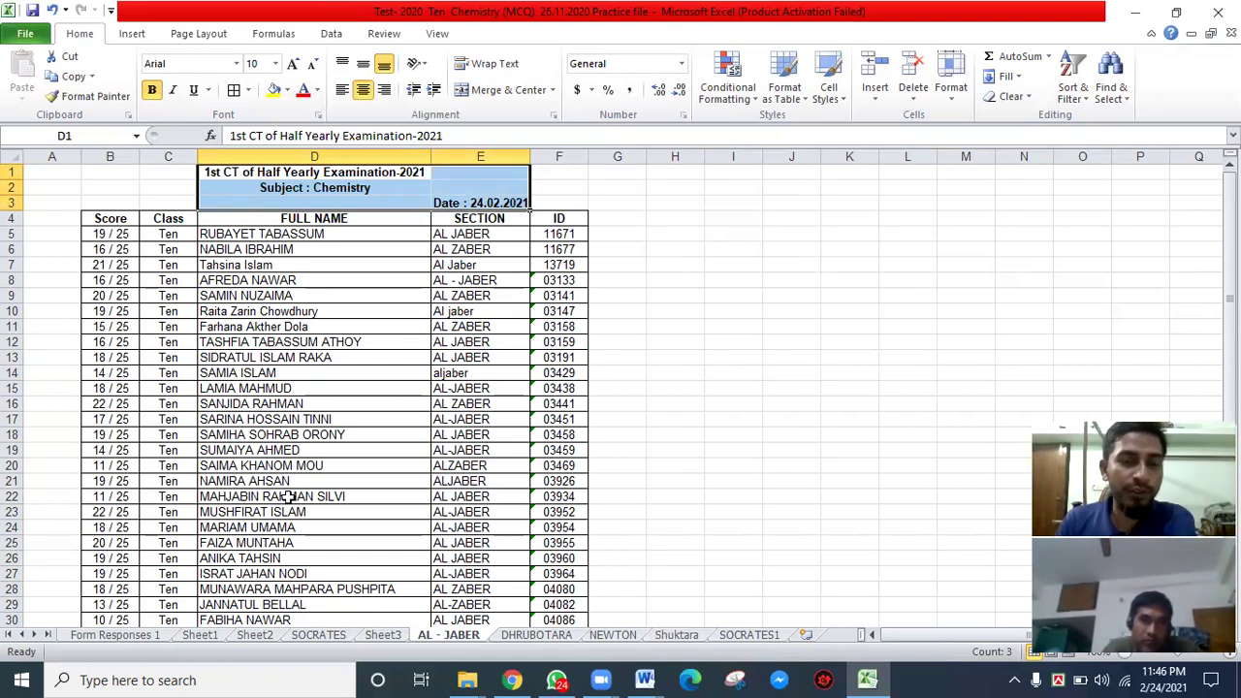
click(537, 635)
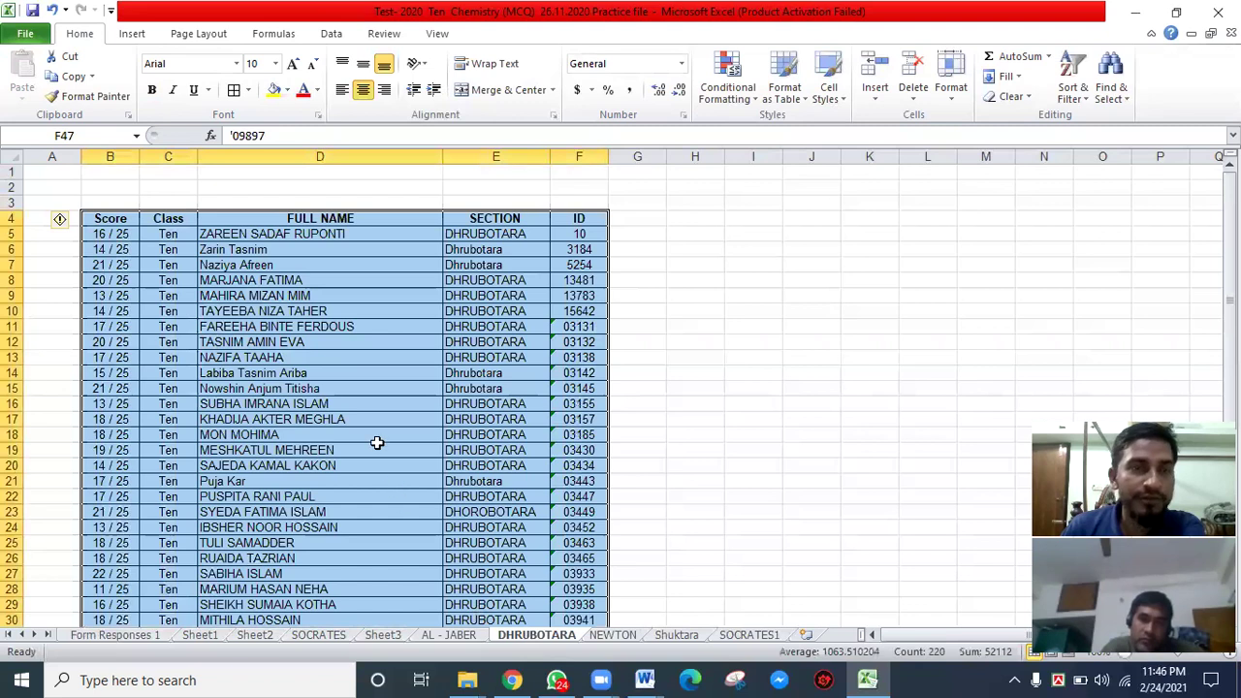
click(225, 176)
right_click(228, 176)
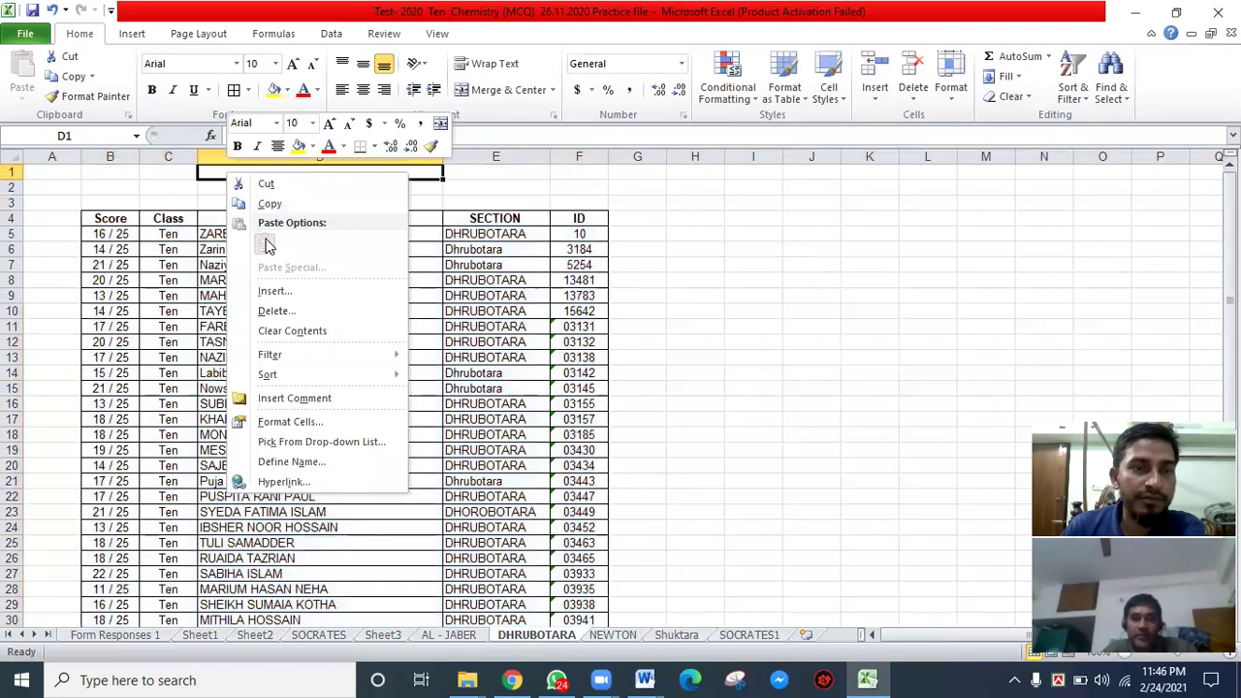
click(735, 514)
- Copy the heading block D1:E3 from the AL - JABER sheet and paste it at D1 of the DHRUBOTARA sheet
click(449, 636)
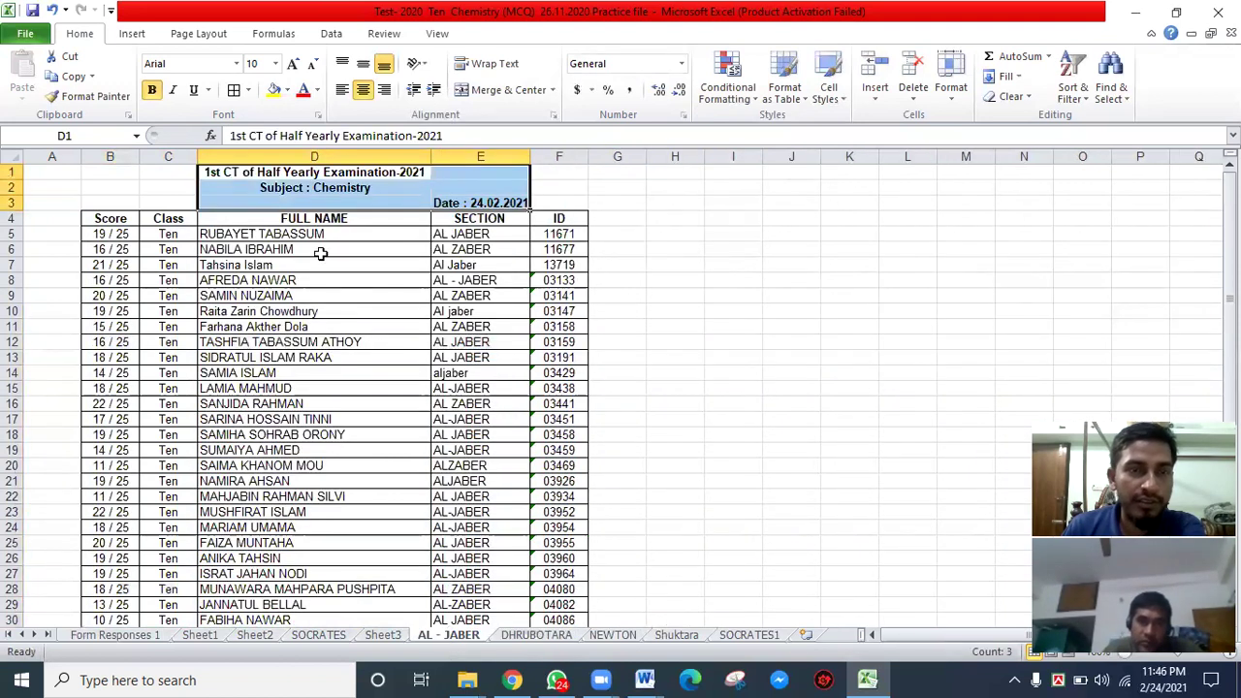
right_click(303, 173)
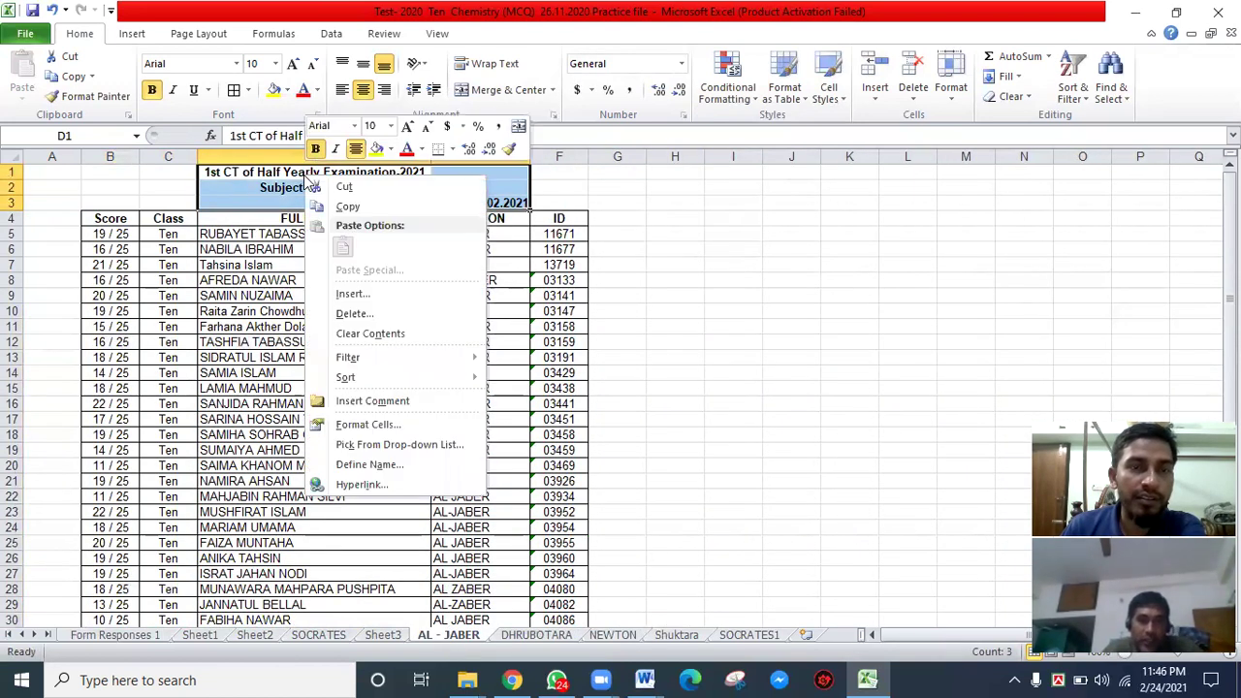
click(346, 205)
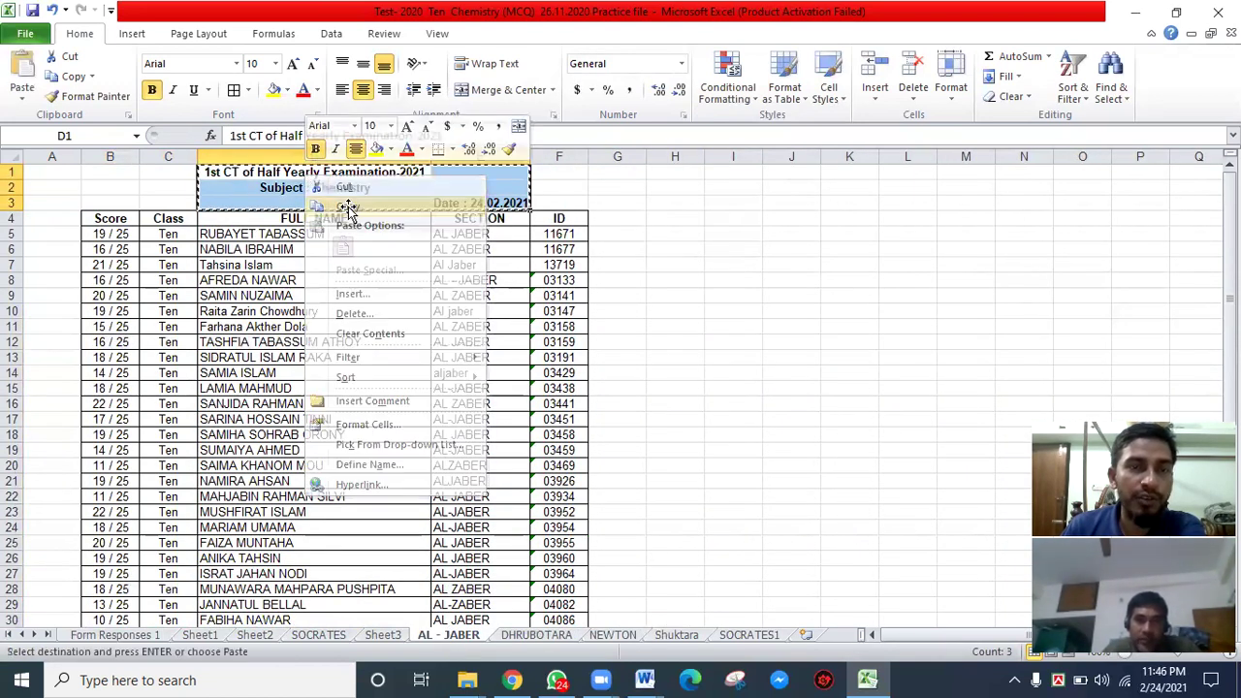
click(511, 635)
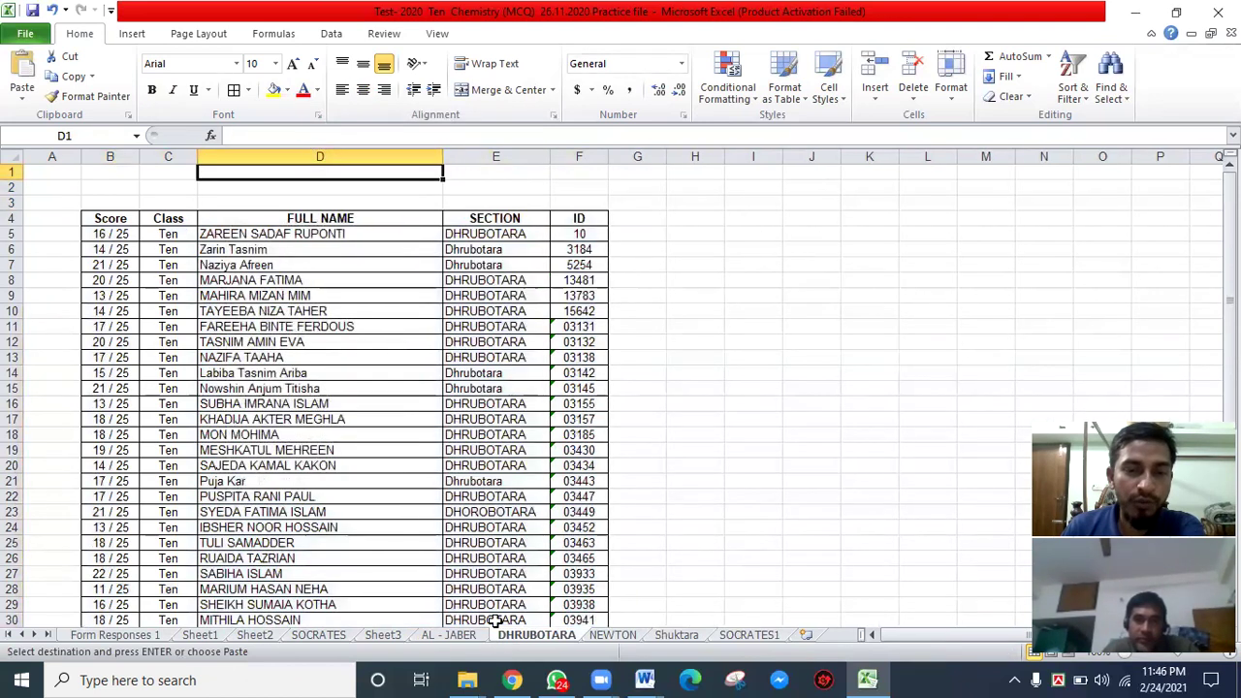
right_click(248, 172)
click(288, 243)
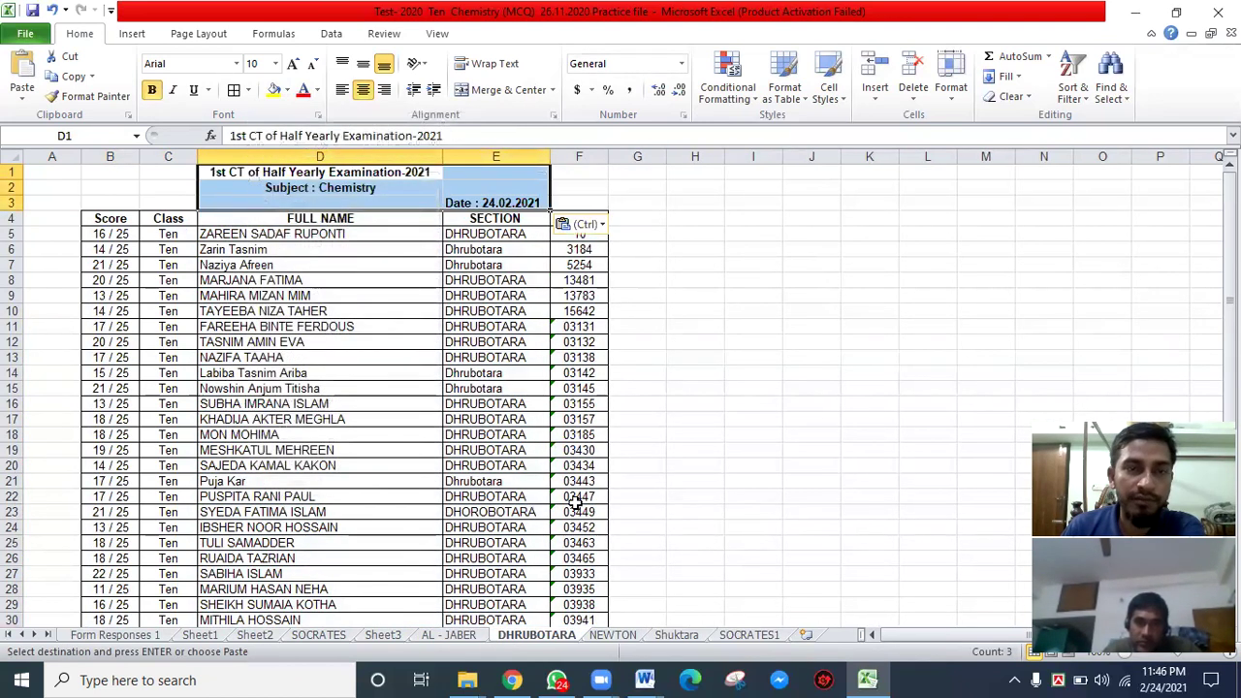
- Paste the copied exam heading block at D1 of the NEWTON sheet
click(613, 636)
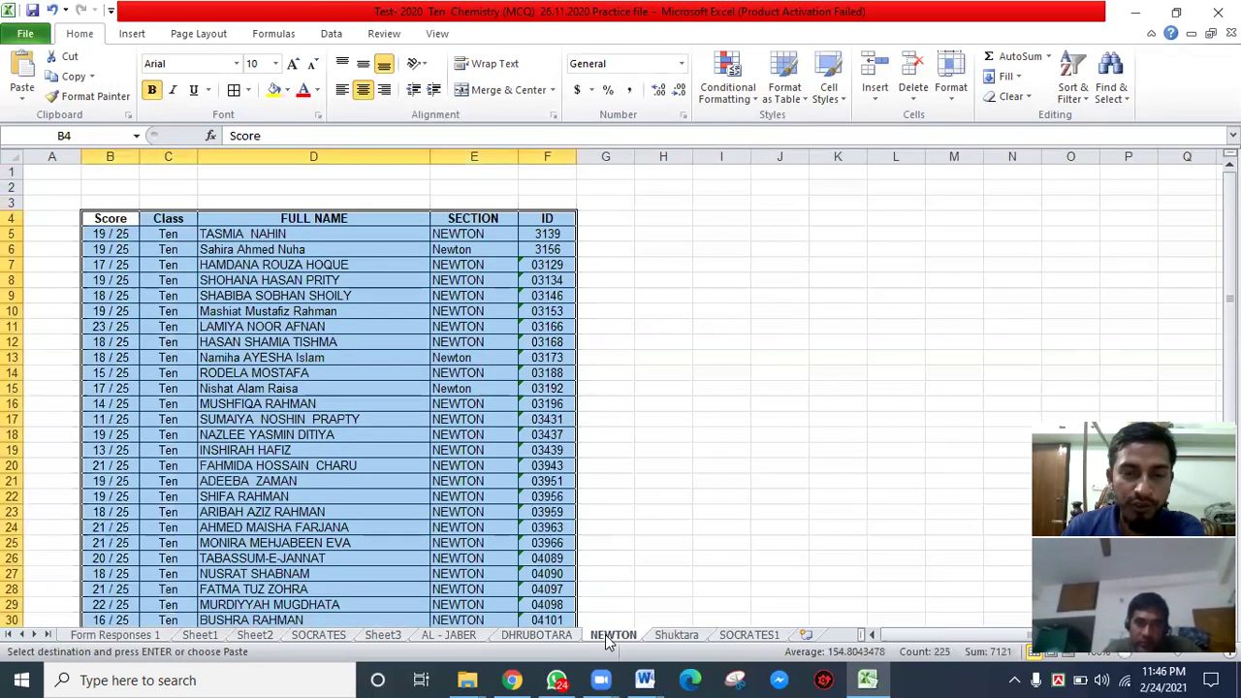
click(257, 172)
right_click(257, 171)
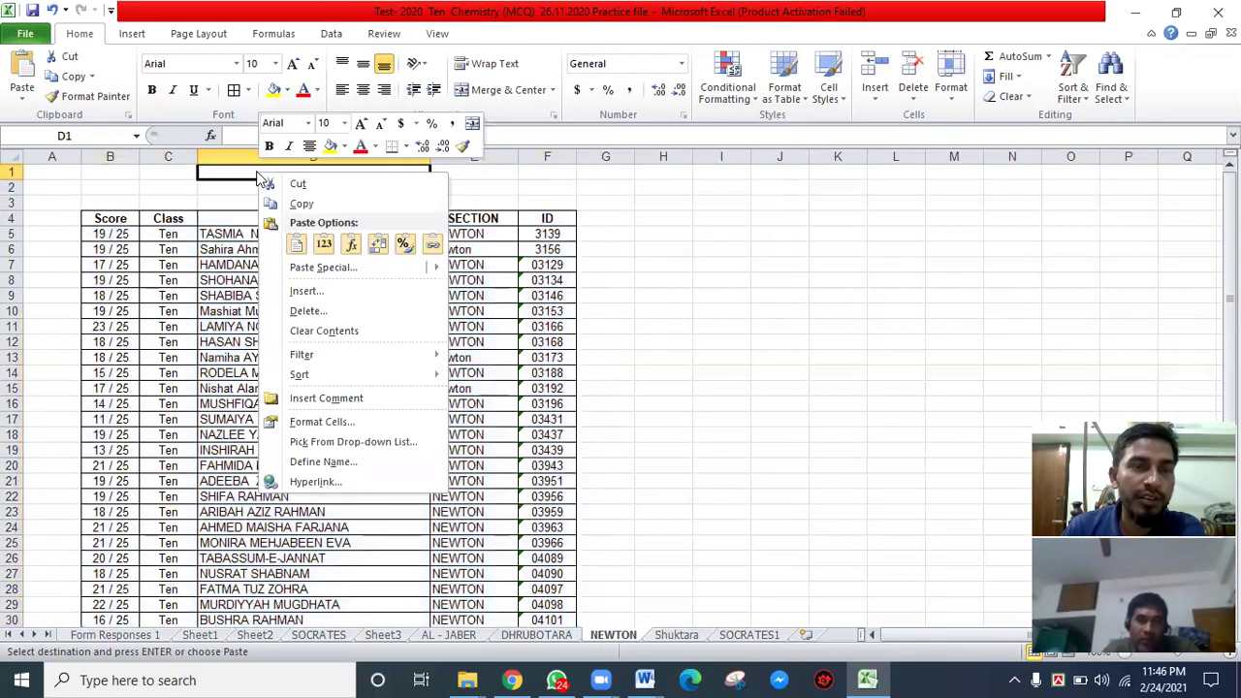
click(292, 243)
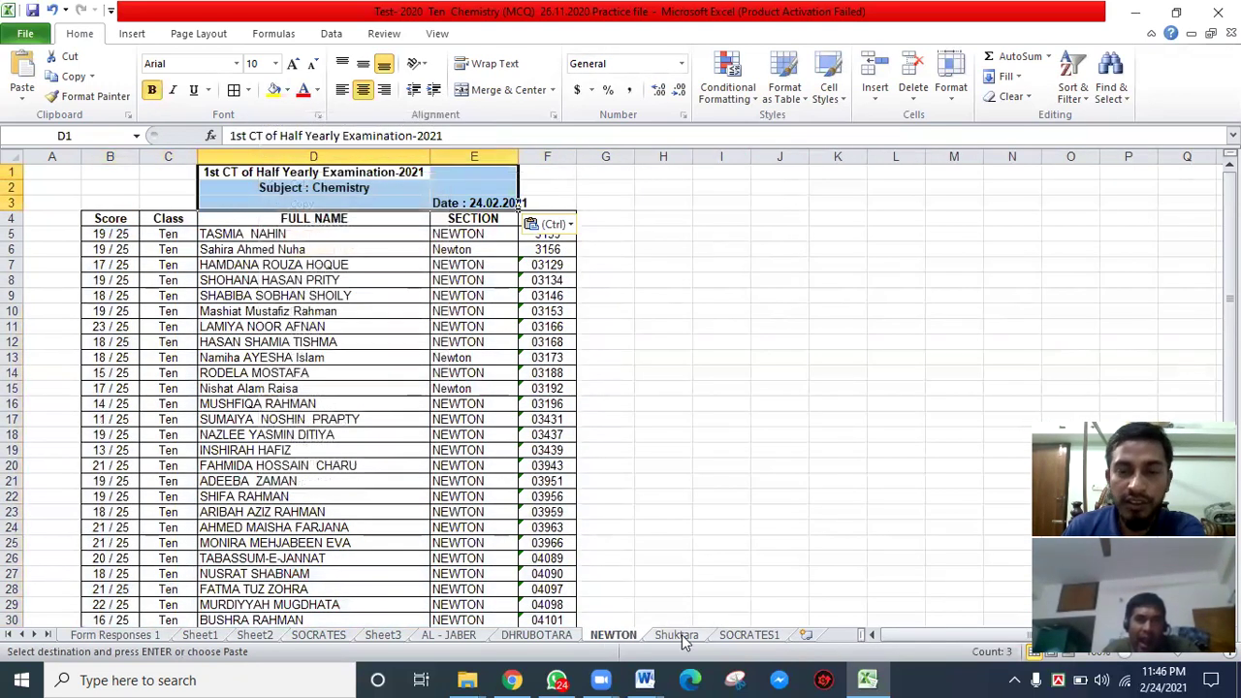
- Paste the copied exam heading block at D1 of the Shuktara sheet
click(678, 636)
click(268, 173)
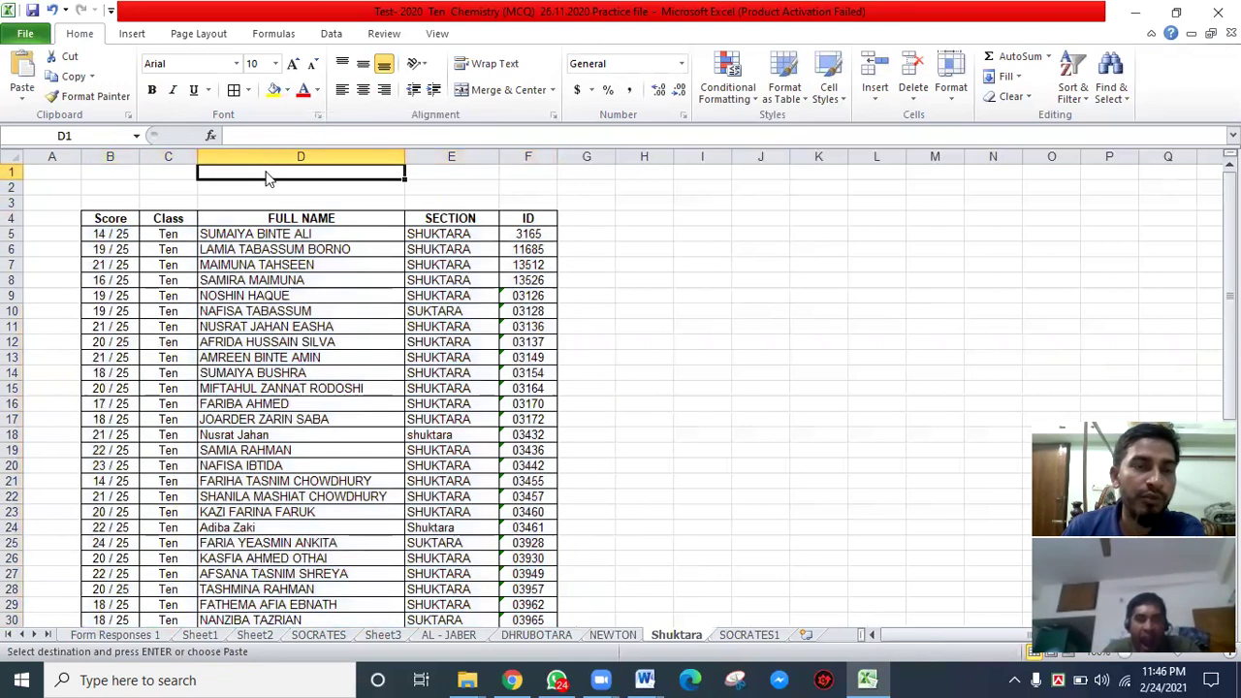
right_click(268, 178)
click(296, 243)
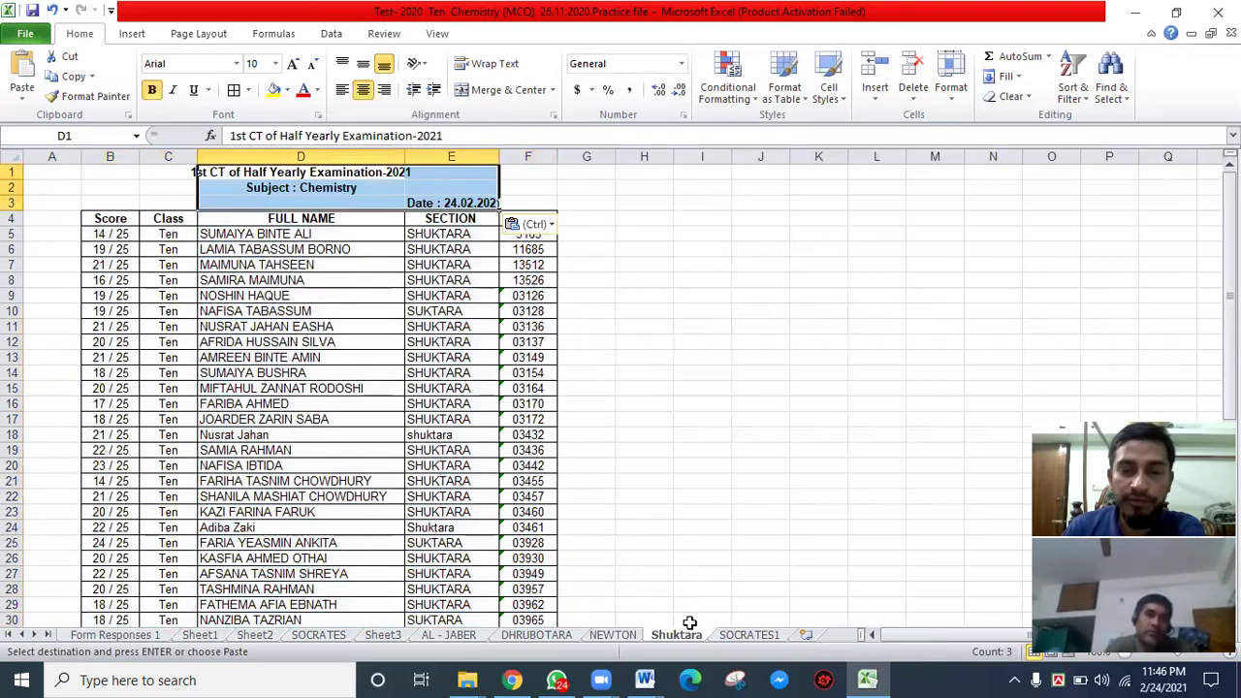
- Paste the copied exam heading block at D1 of the SOCRATES1 sheet and end the copy mode
click(745, 635)
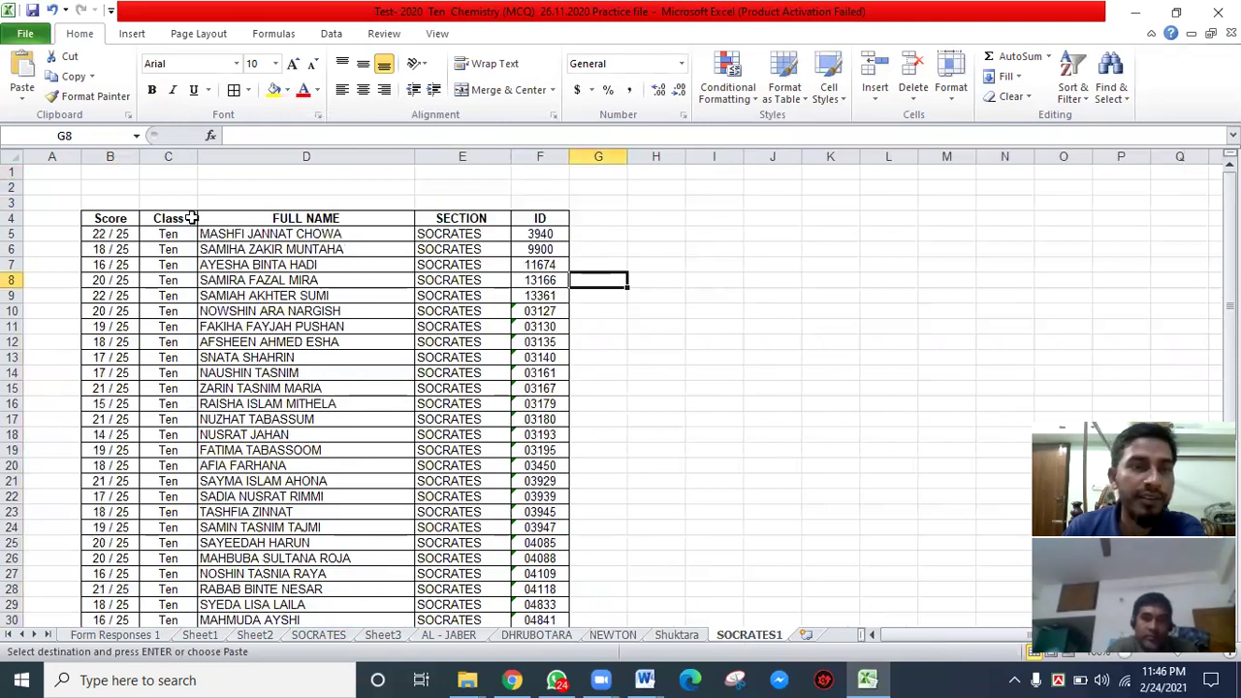
click(222, 172)
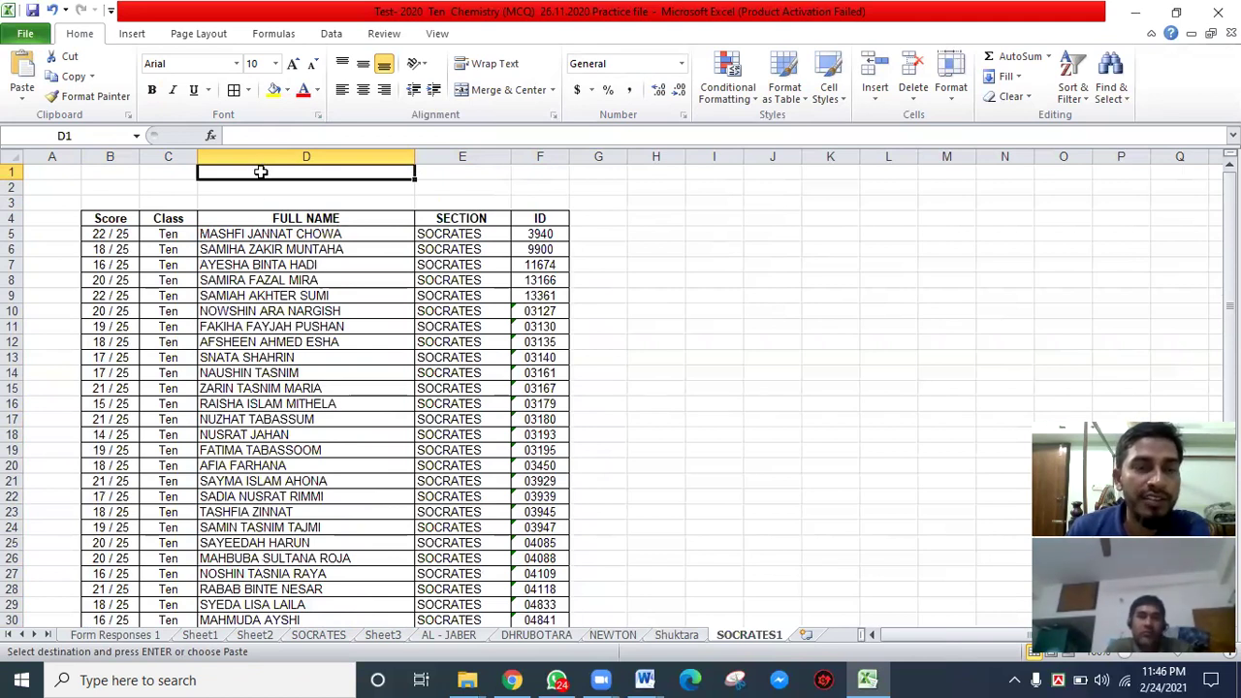
right_click(261, 172)
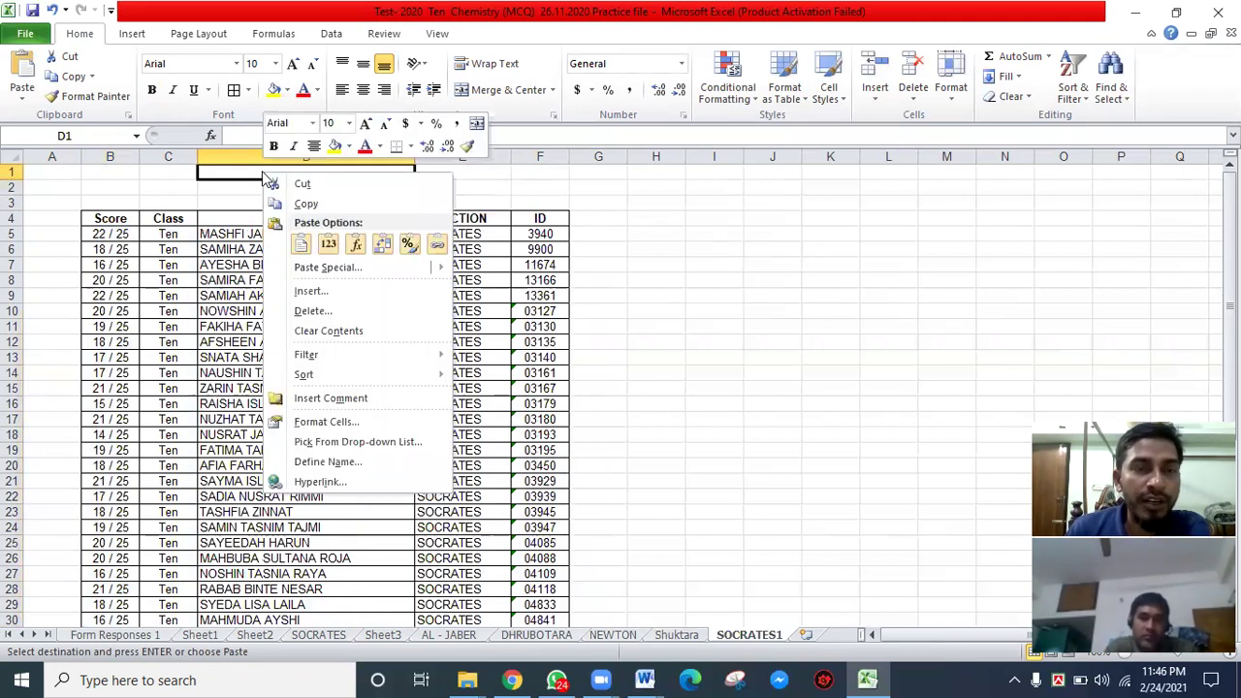
click(296, 243)
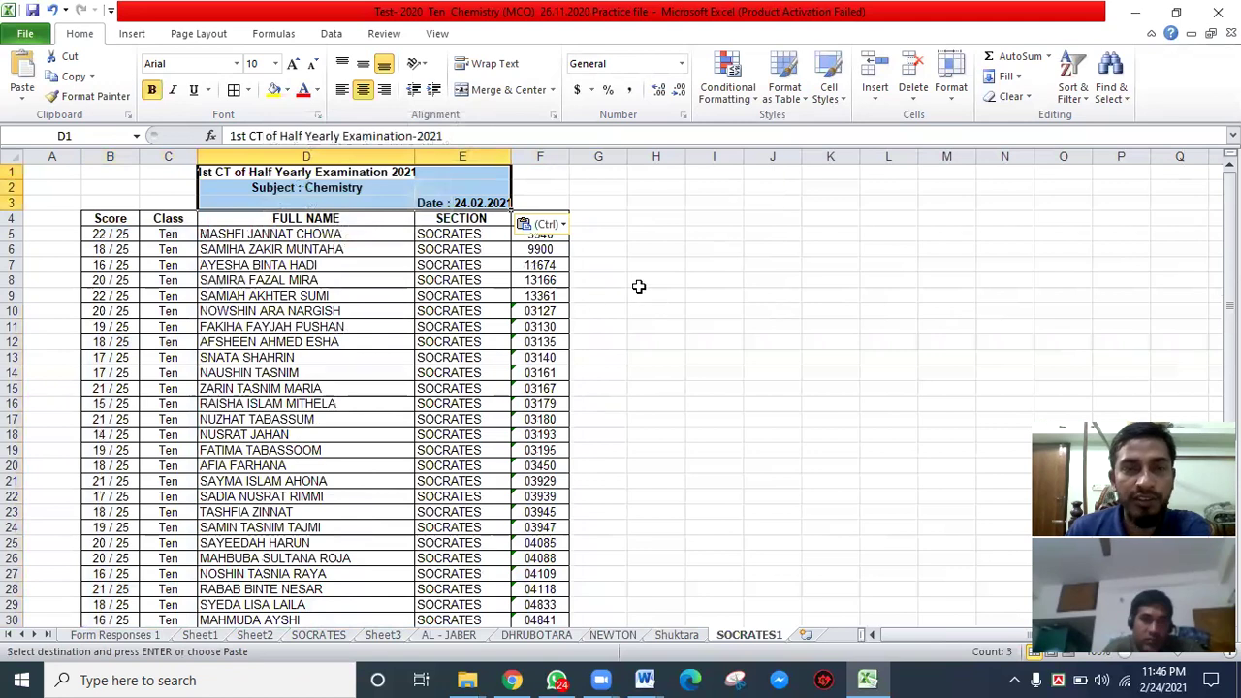
click(641, 281)
key(Escape)
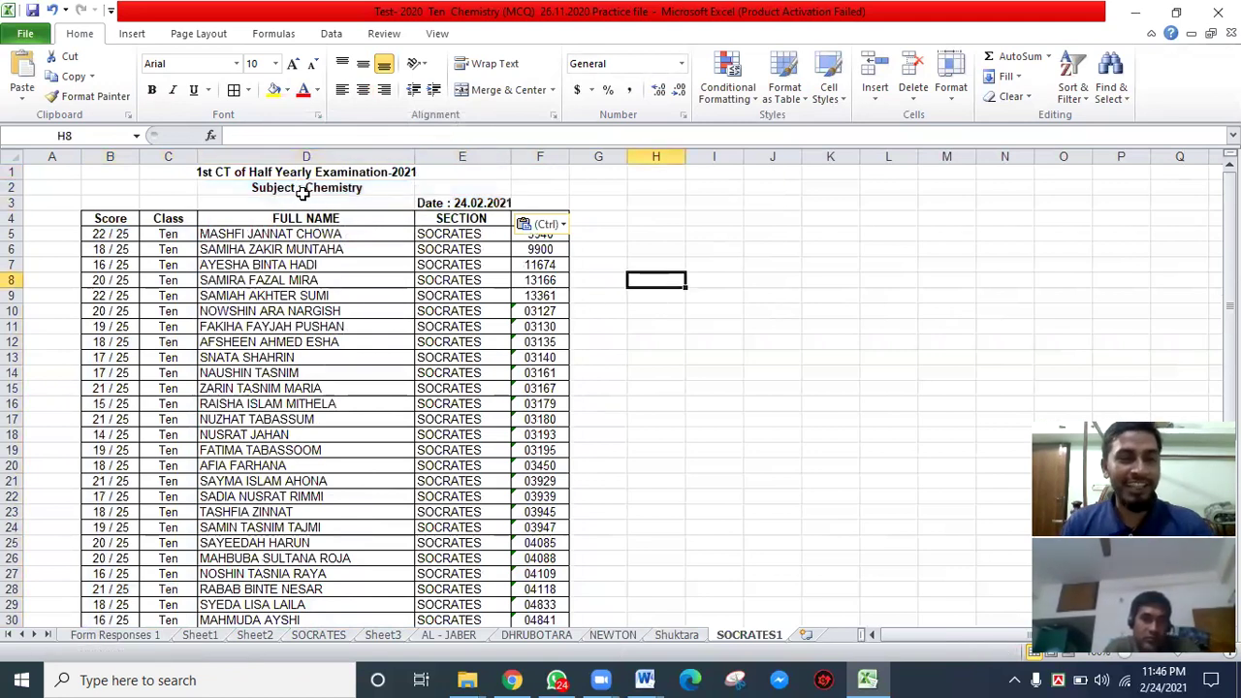
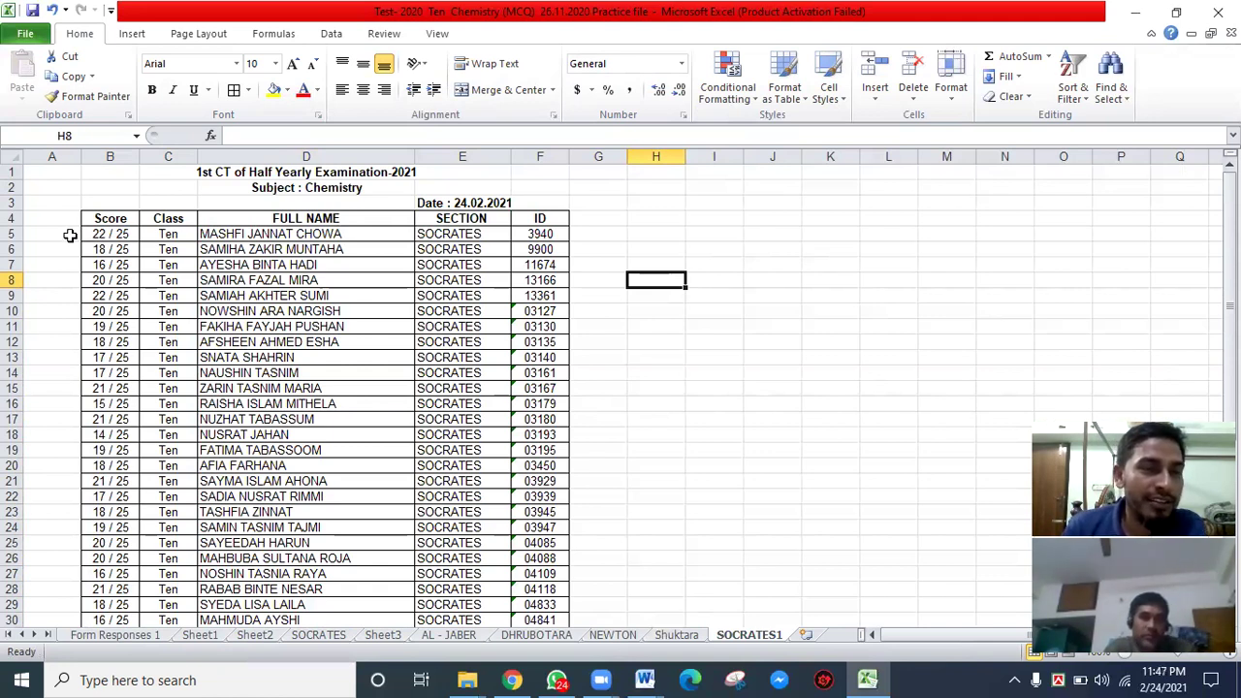
- On the AL - JABER sheet, enter 1 and 2 in A5 and A6 and fill the serial numbers down to 44 in A48
click(70, 236)
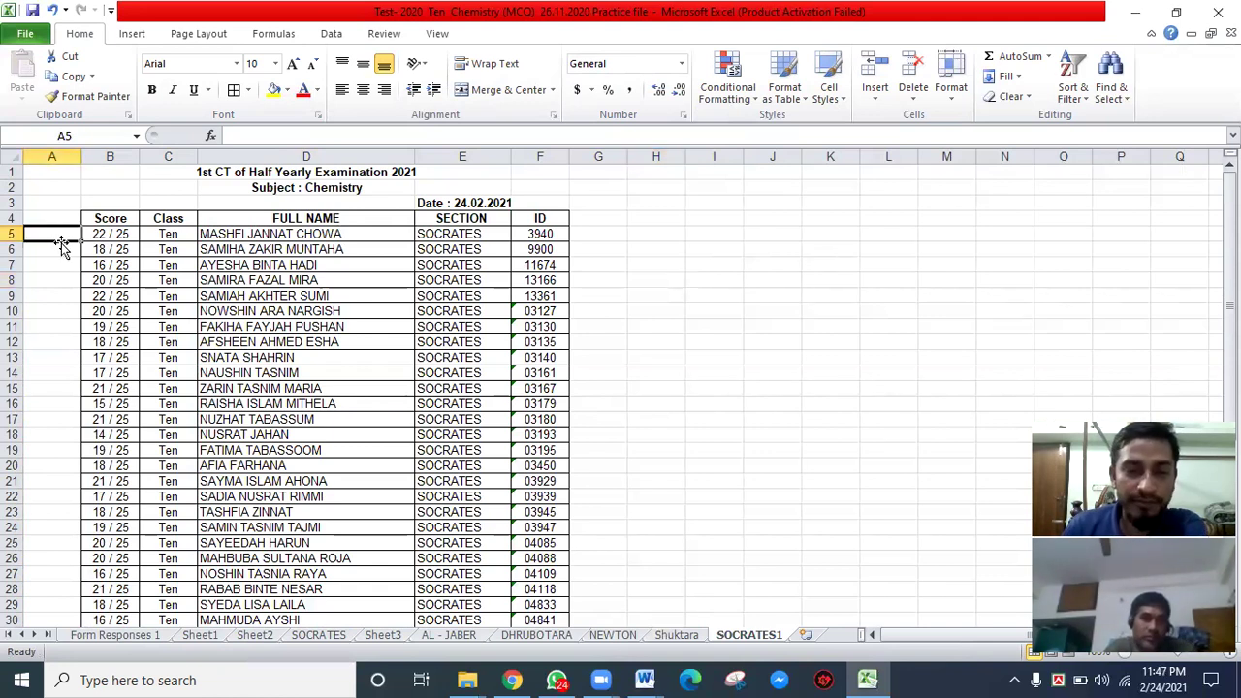
click(448, 636)
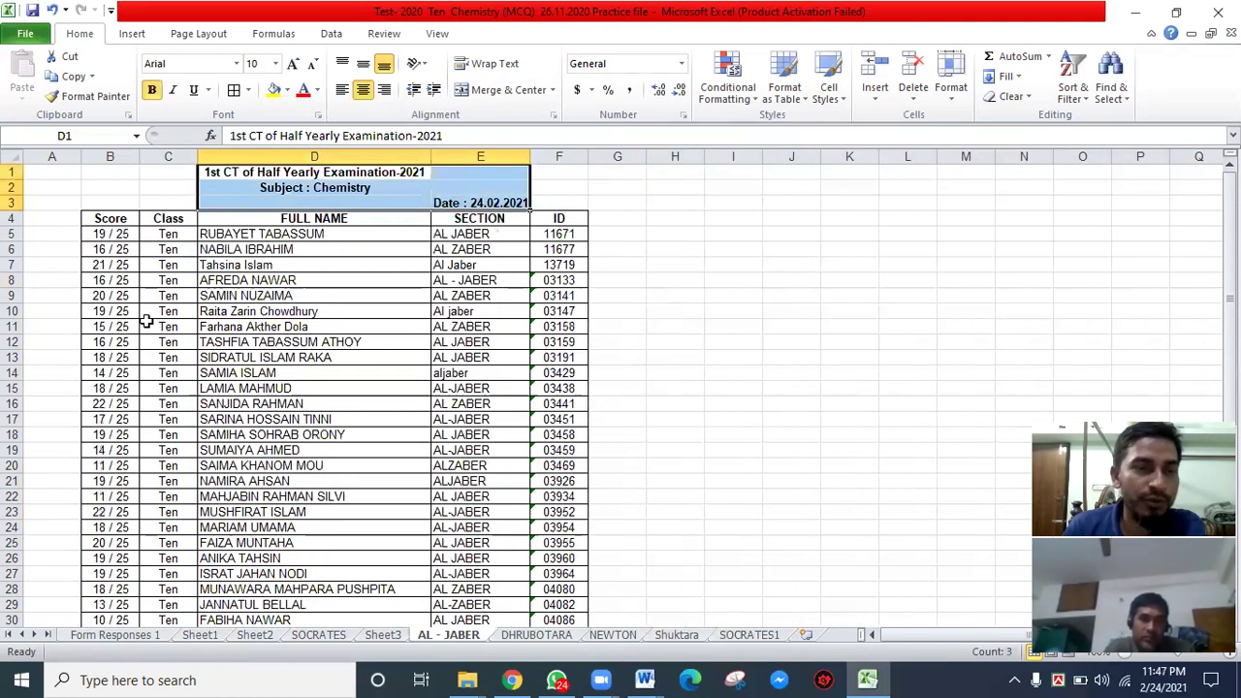
click(60, 233)
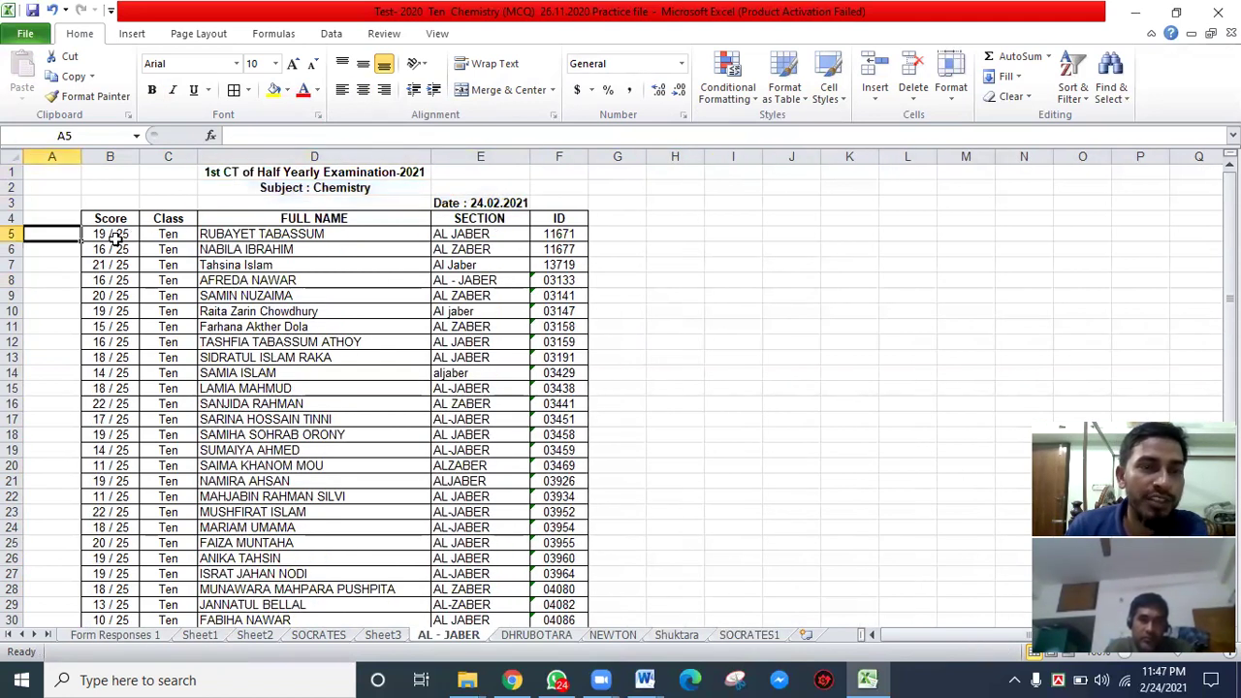
text(1)
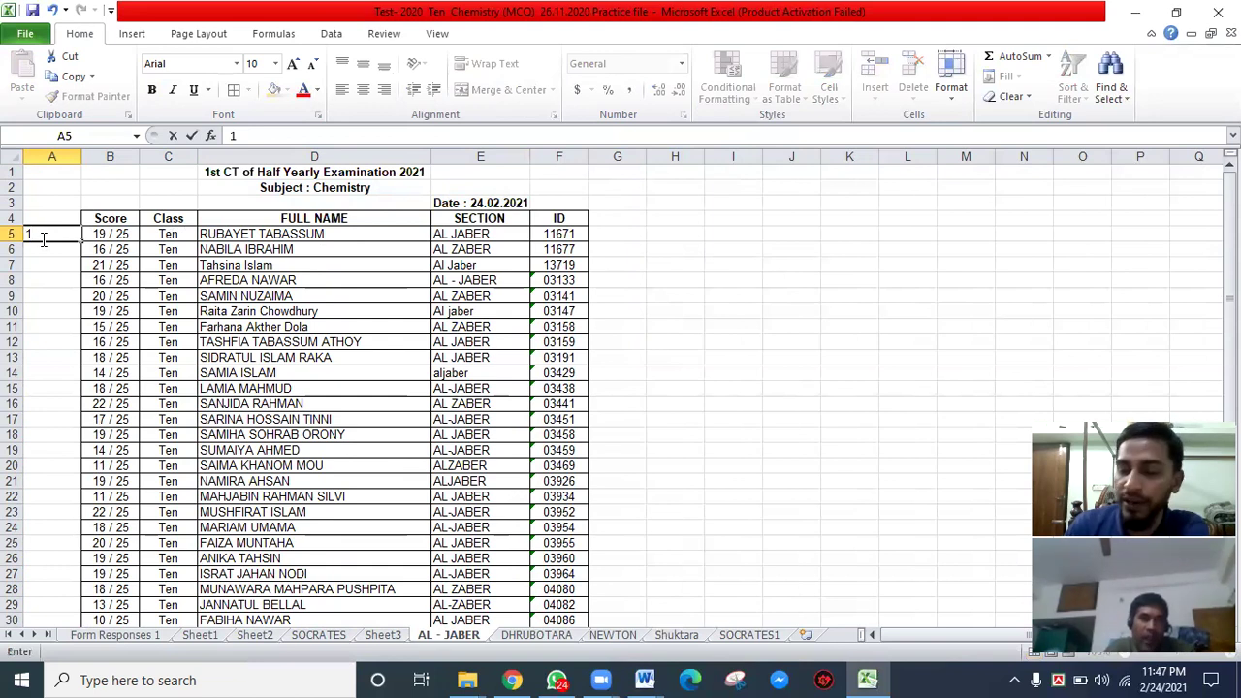
key(Return)
text(2)
key(Return)
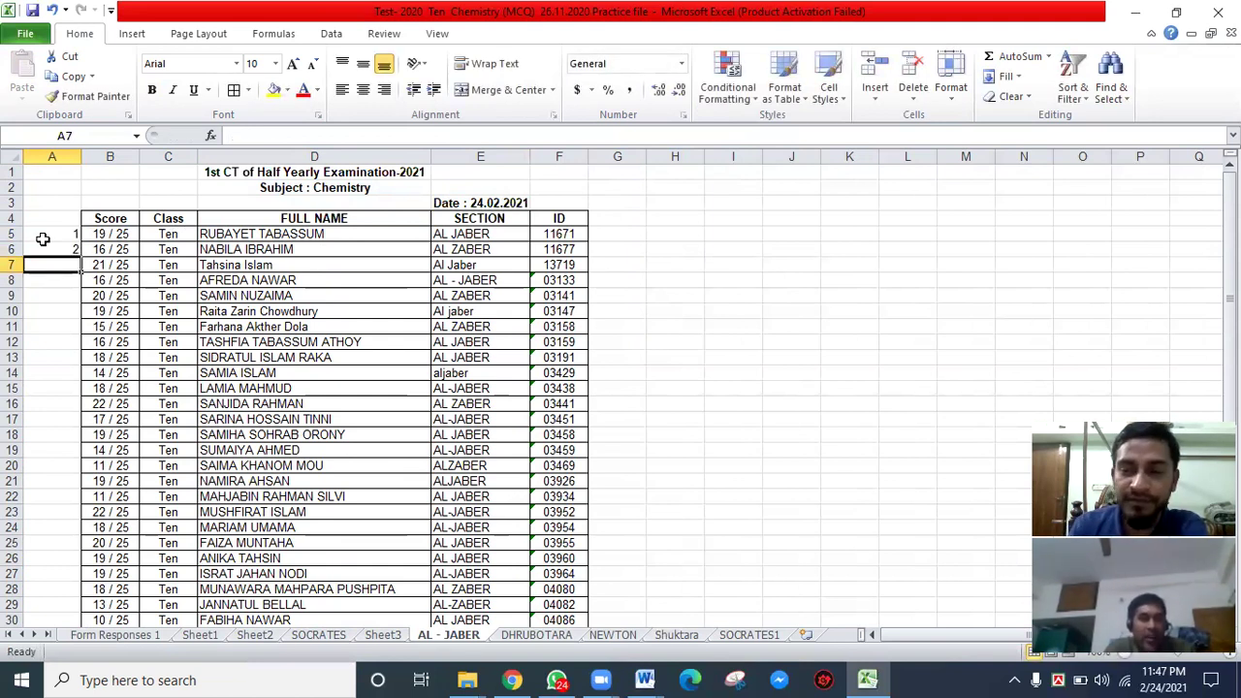
drag(48, 233, 50, 250)
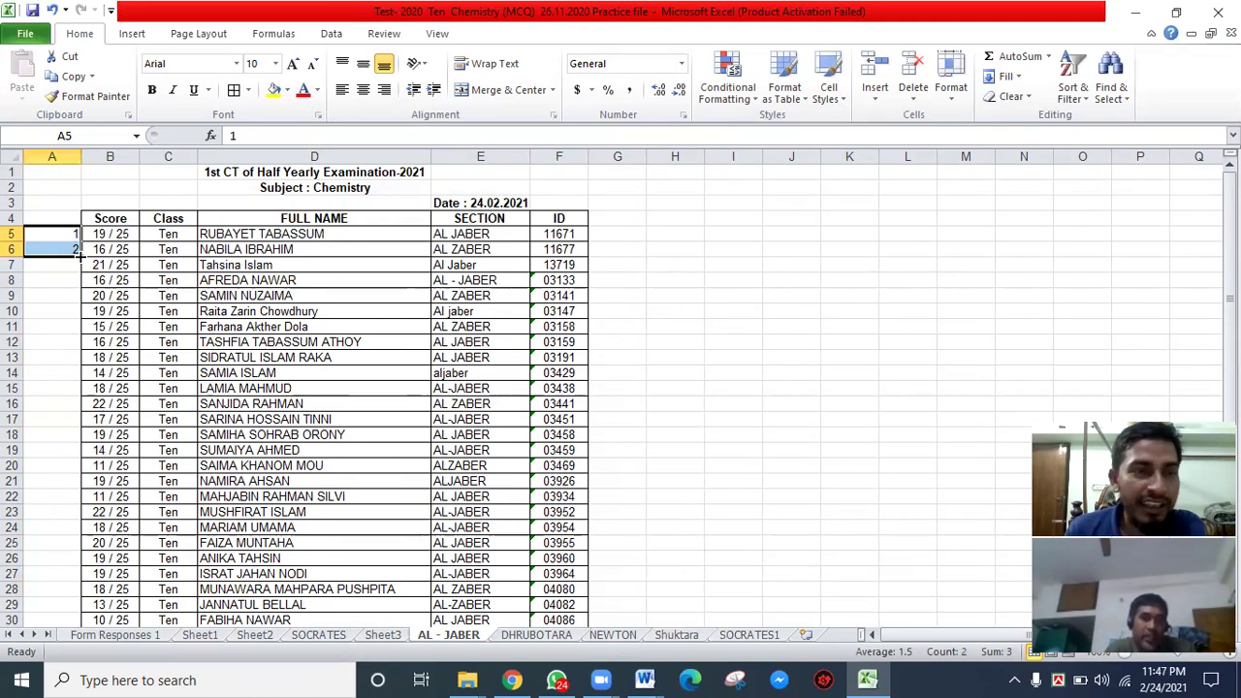
drag(80, 255, 84, 579)
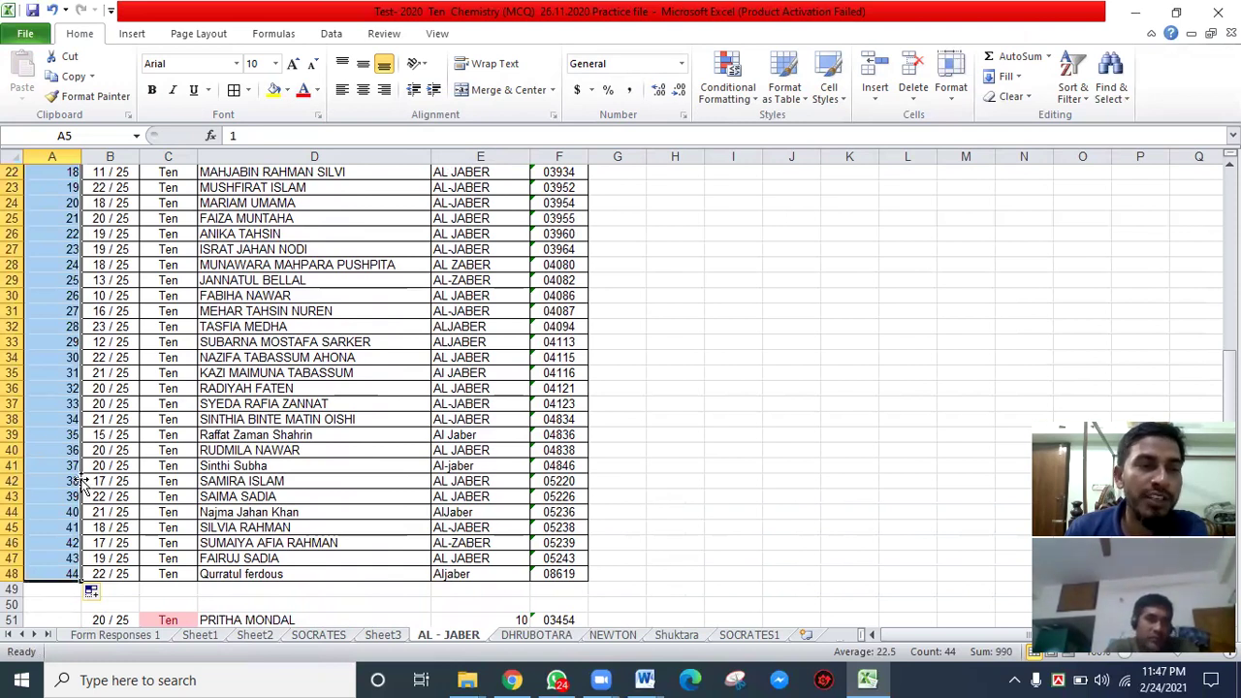
- Apply All Borders to the serial number column A4:A48 on the AL - JABER sheet
scroll(62, 407, up, 7)
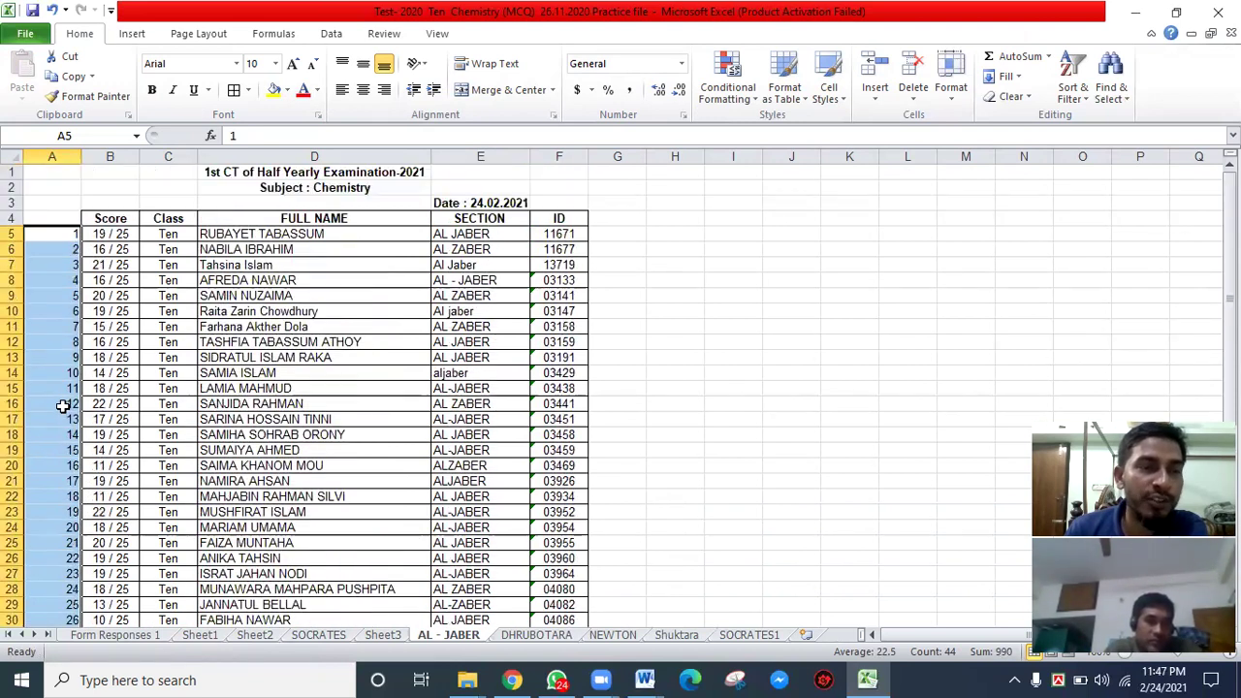
click(61, 218)
drag(60, 218, 63, 591)
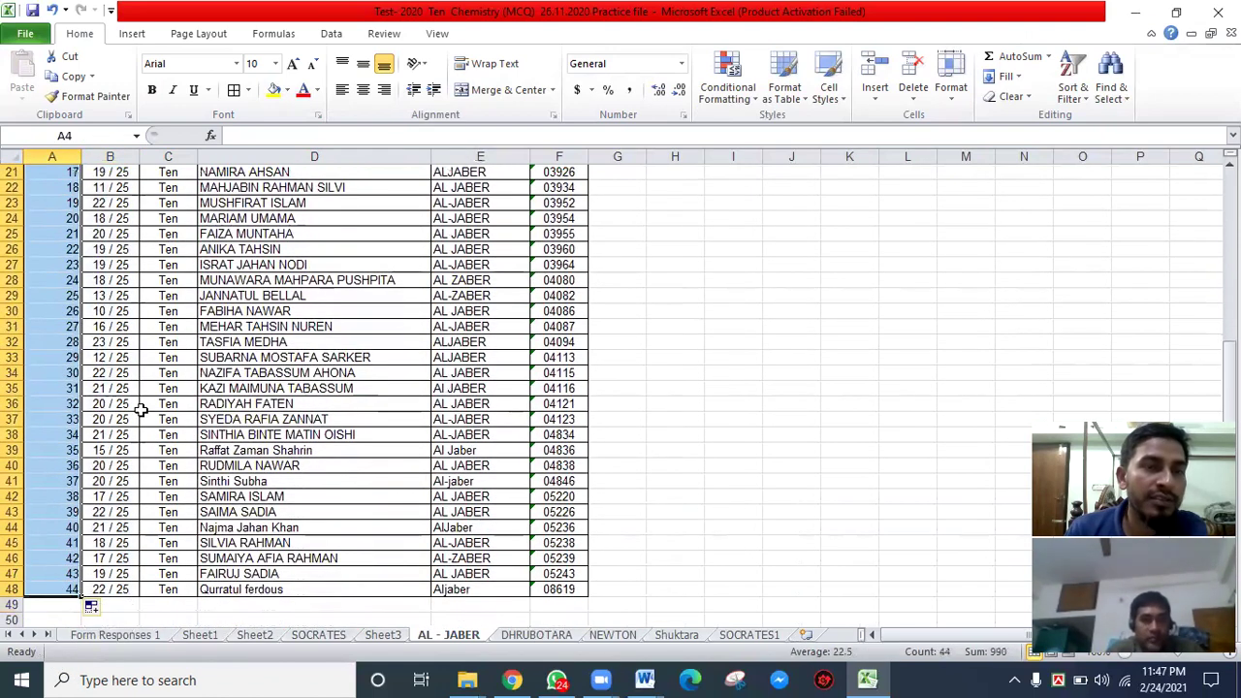
click(249, 90)
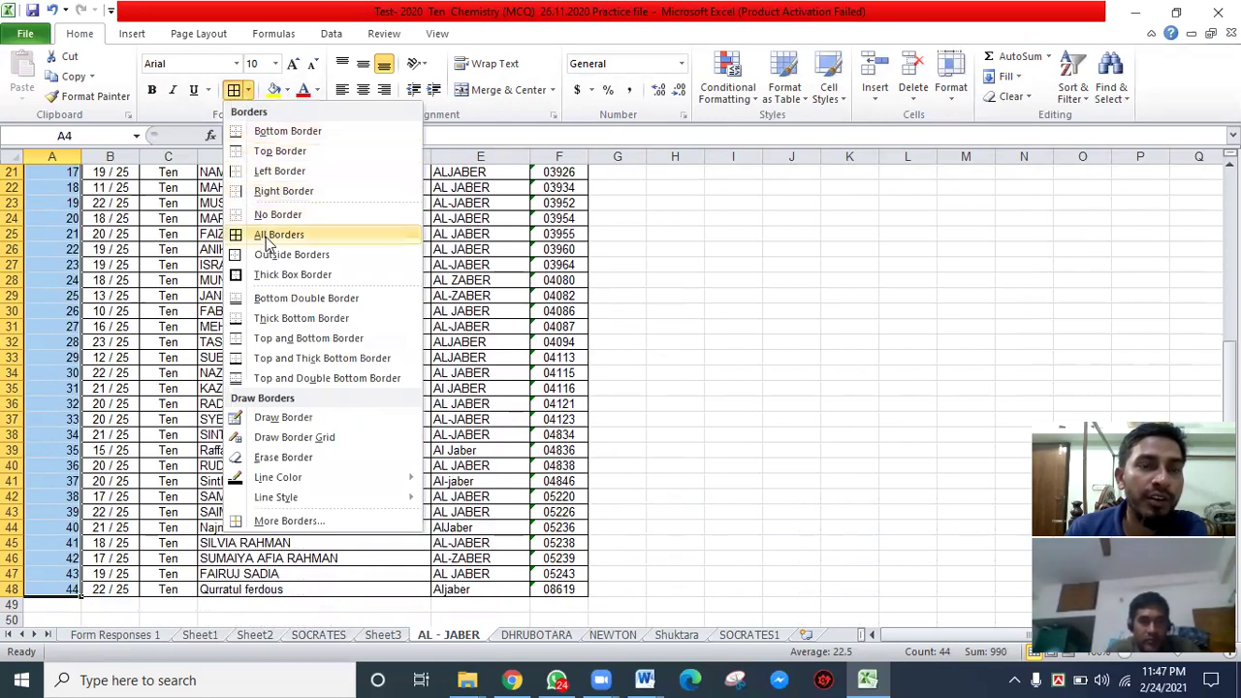
click(266, 237)
scroll(266, 237, up, 7)
click(109, 311)
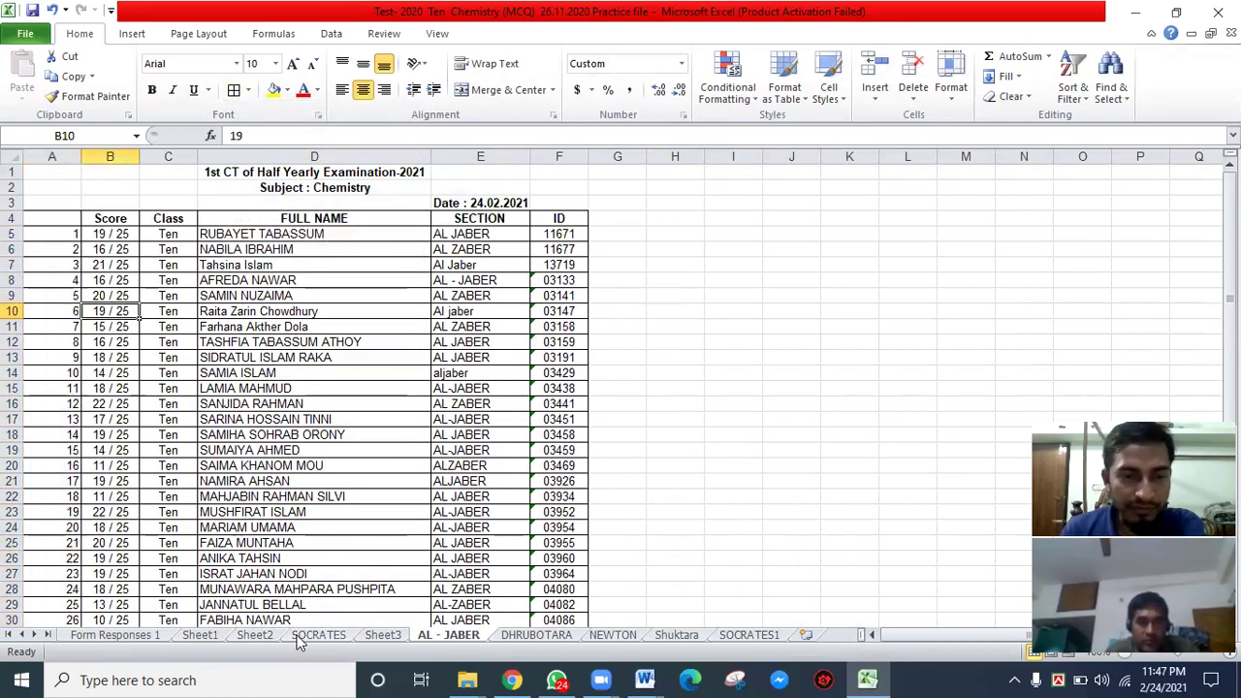
- On the DHRUBOTARA sheet, enter 1 and 2 in A5 and A6 and fill the serial numbers down to 43 in A47
click(521, 643)
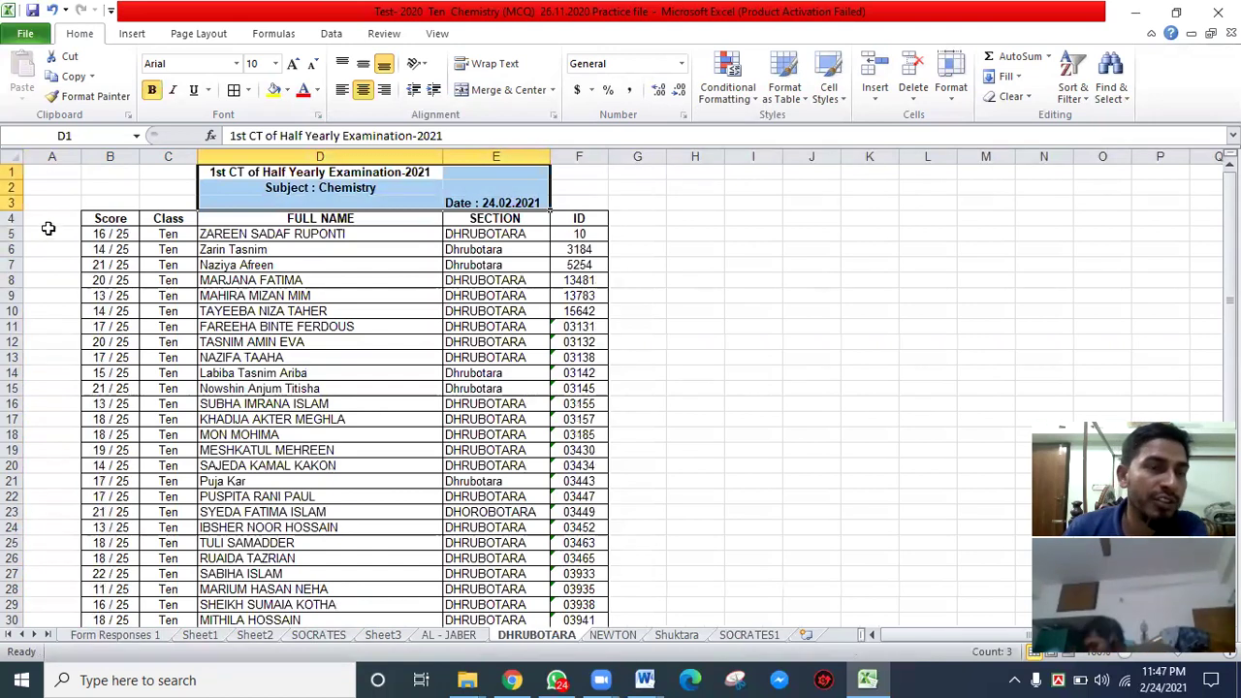
click(55, 232)
text(1)
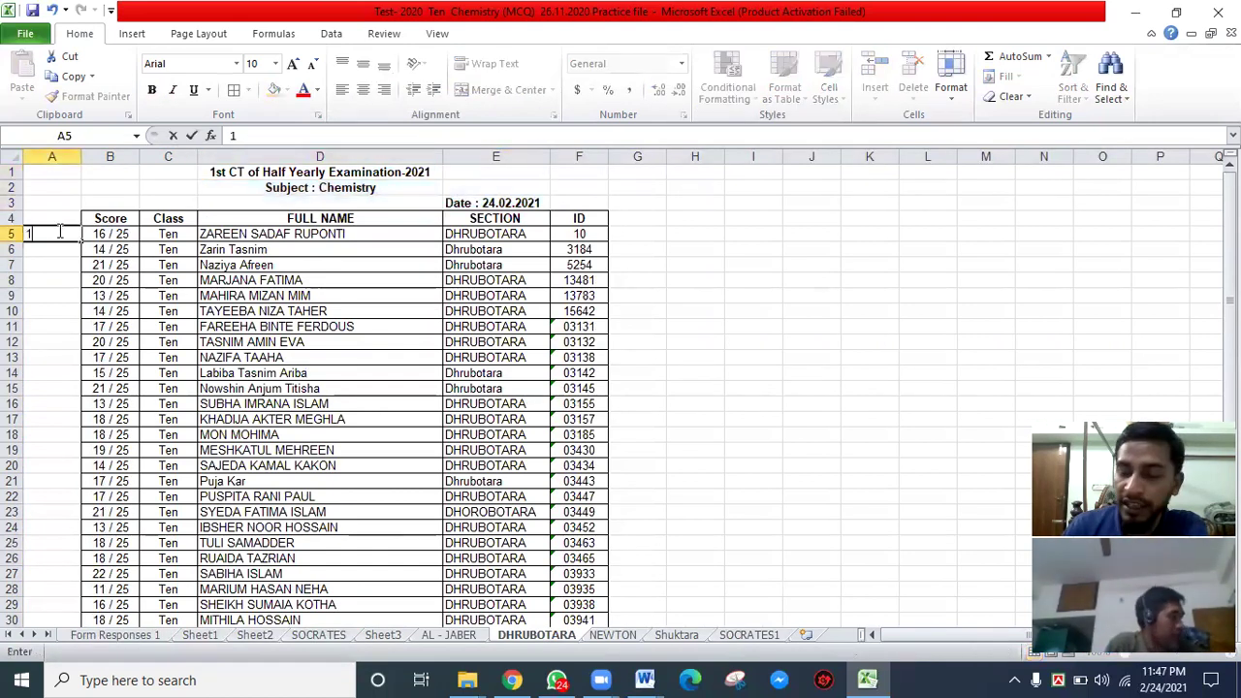
key(Return)
text(2)
key(Return)
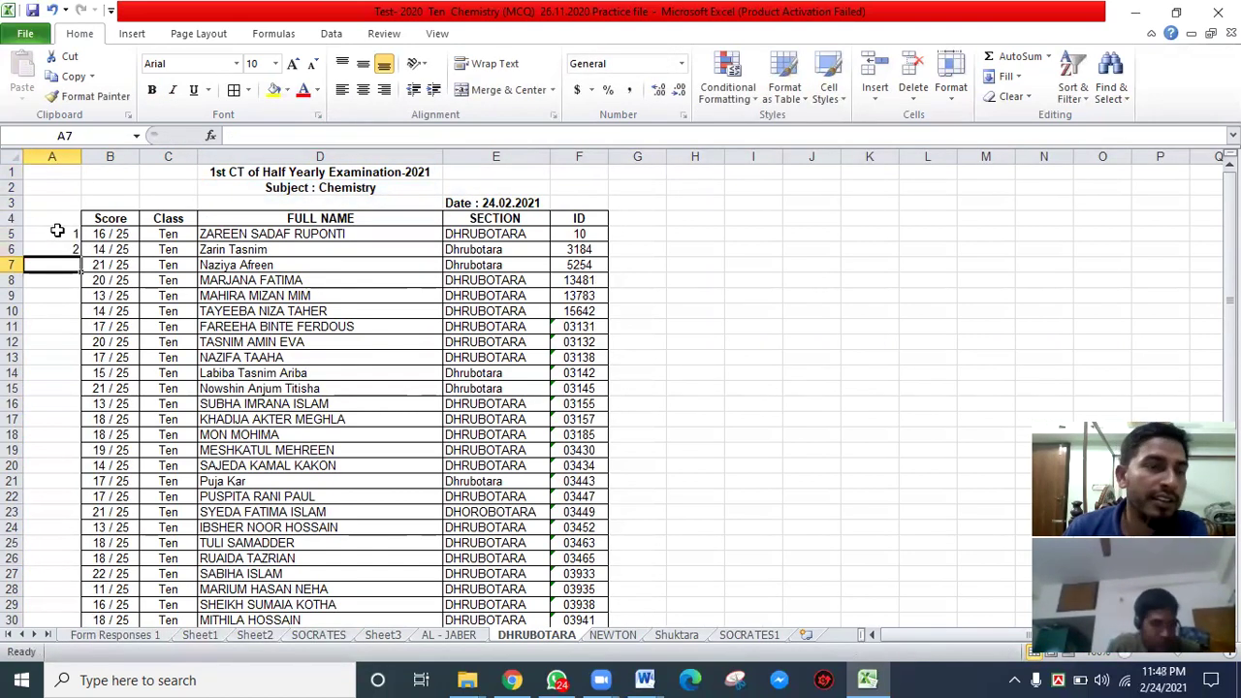
drag(62, 233, 80, 601)
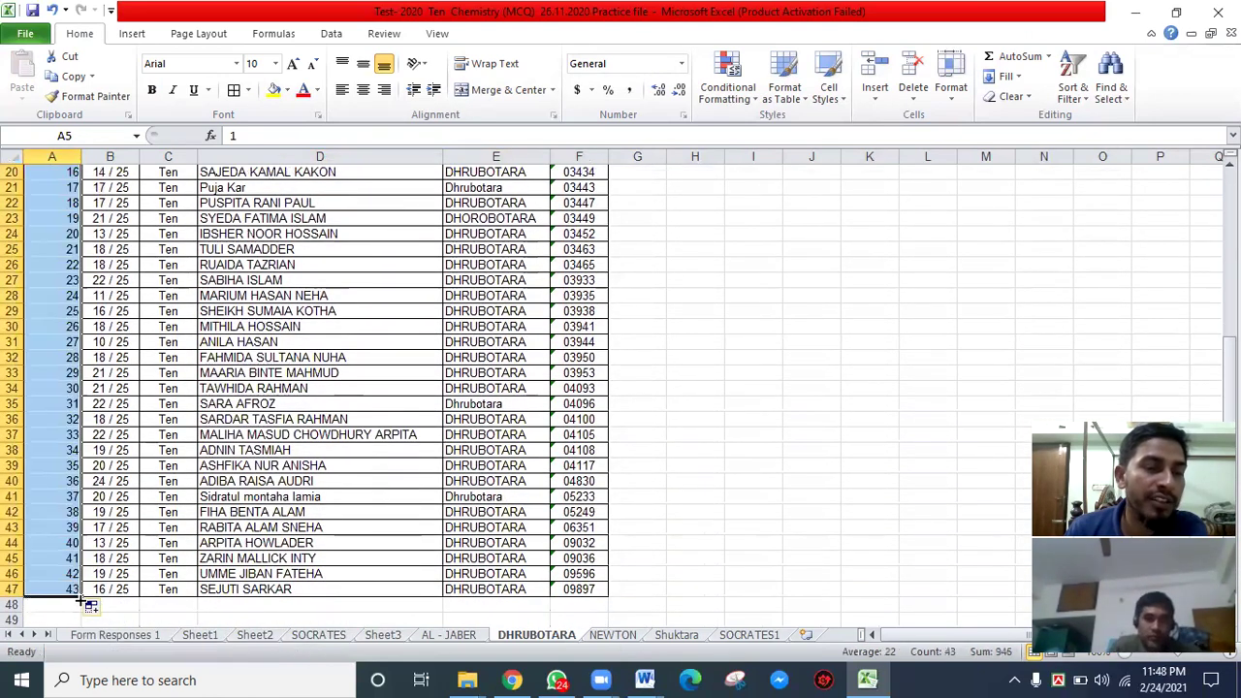
- Apply All Borders to the serial number column A4:A47 on the DHRUBOTARA sheet
scroll(76, 253, up, 6)
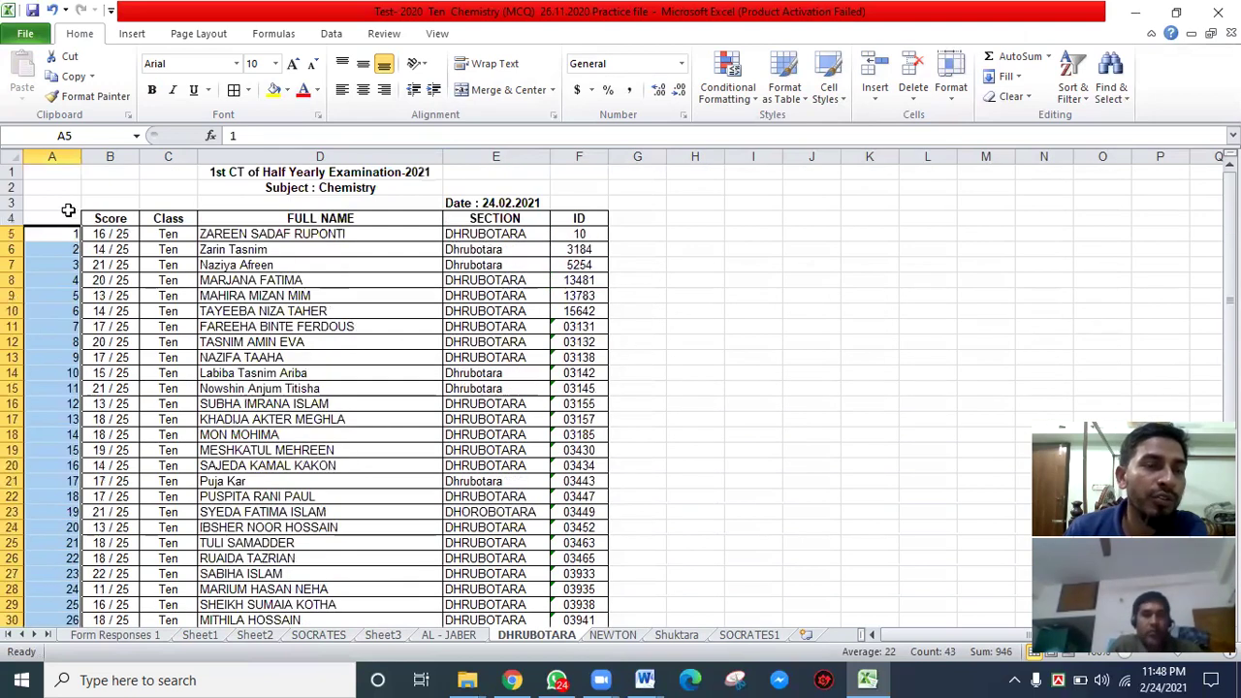
drag(65, 215, 66, 593)
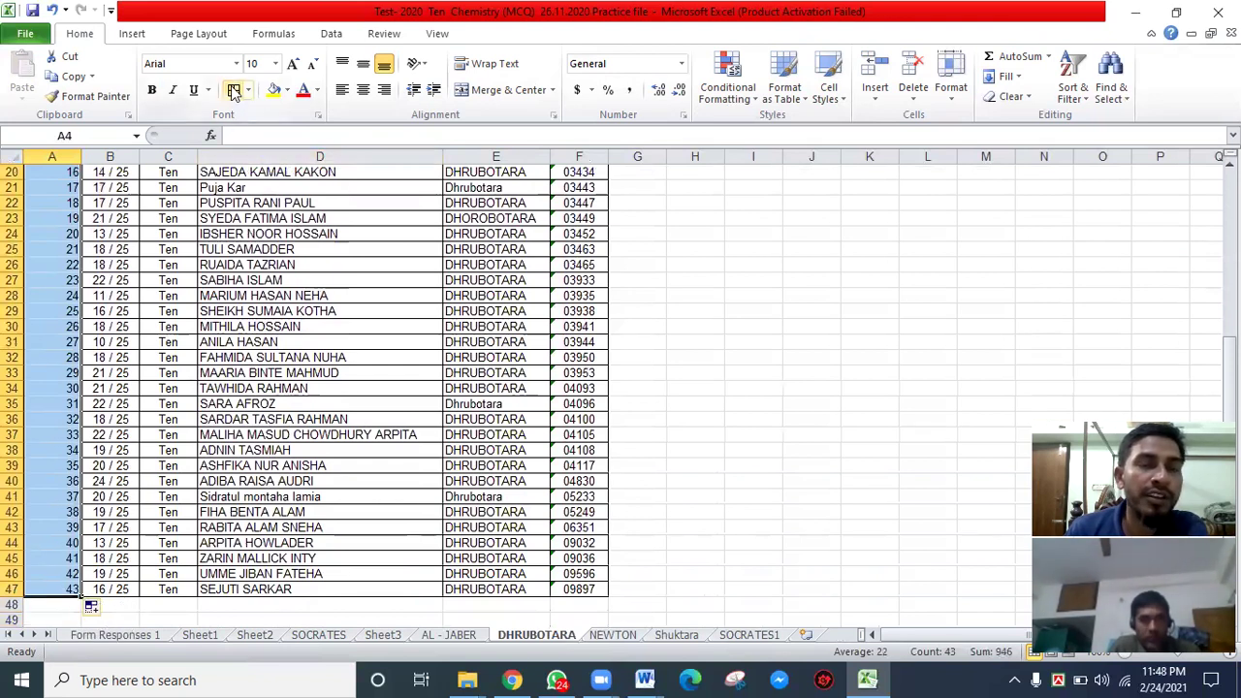
scroll(204, 252, up, 6)
click(205, 250)
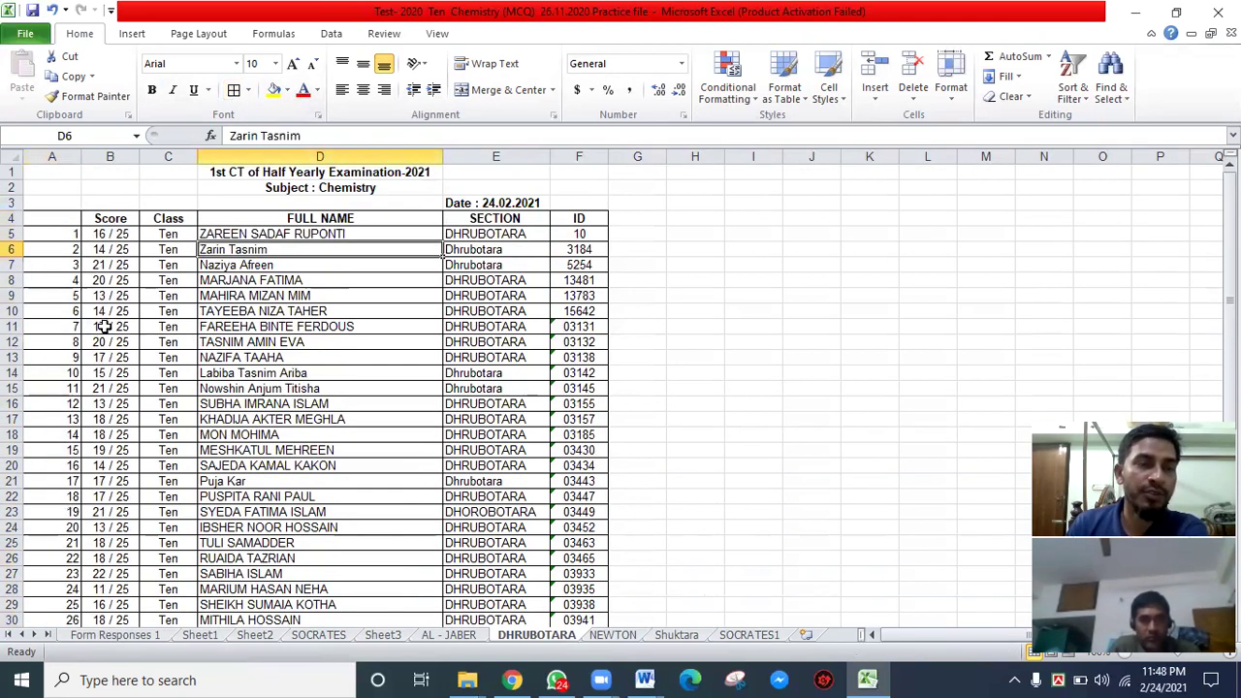
- On the NEWTON sheet, enter 1 and 2 in A5 and A6 and fill the serial numbers down to 44 in A48
click(613, 636)
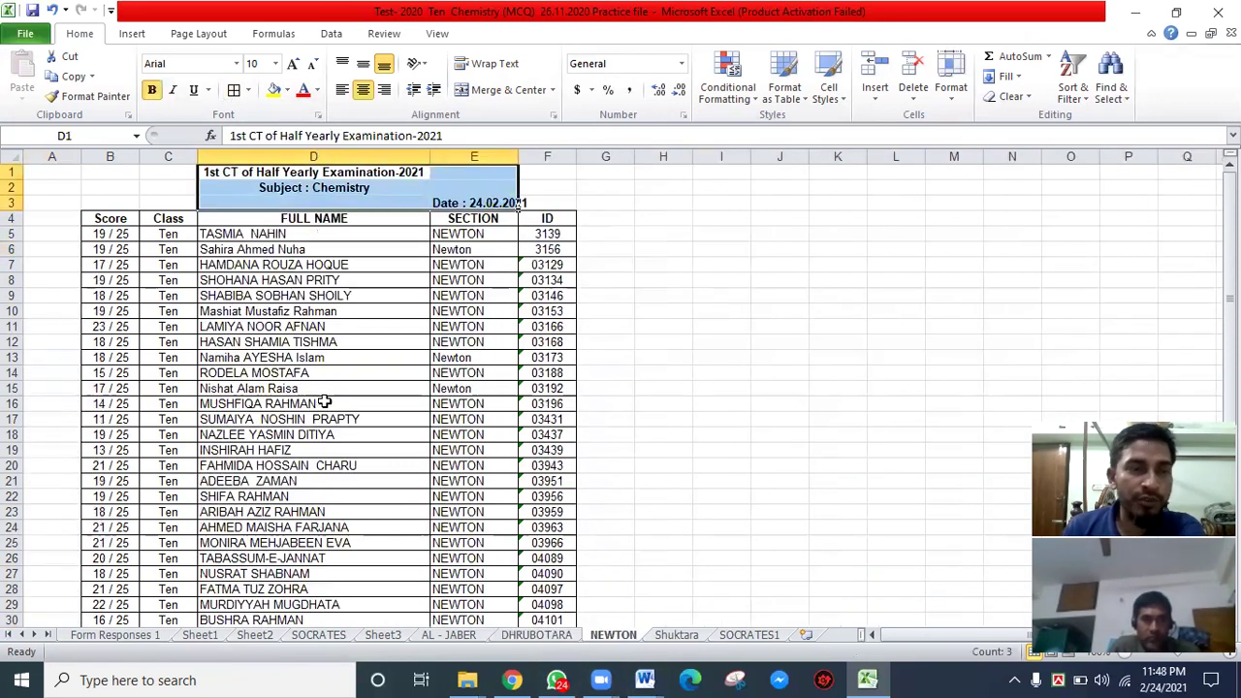
click(62, 233)
text(1)
key(Return)
text(2)
key(Return)
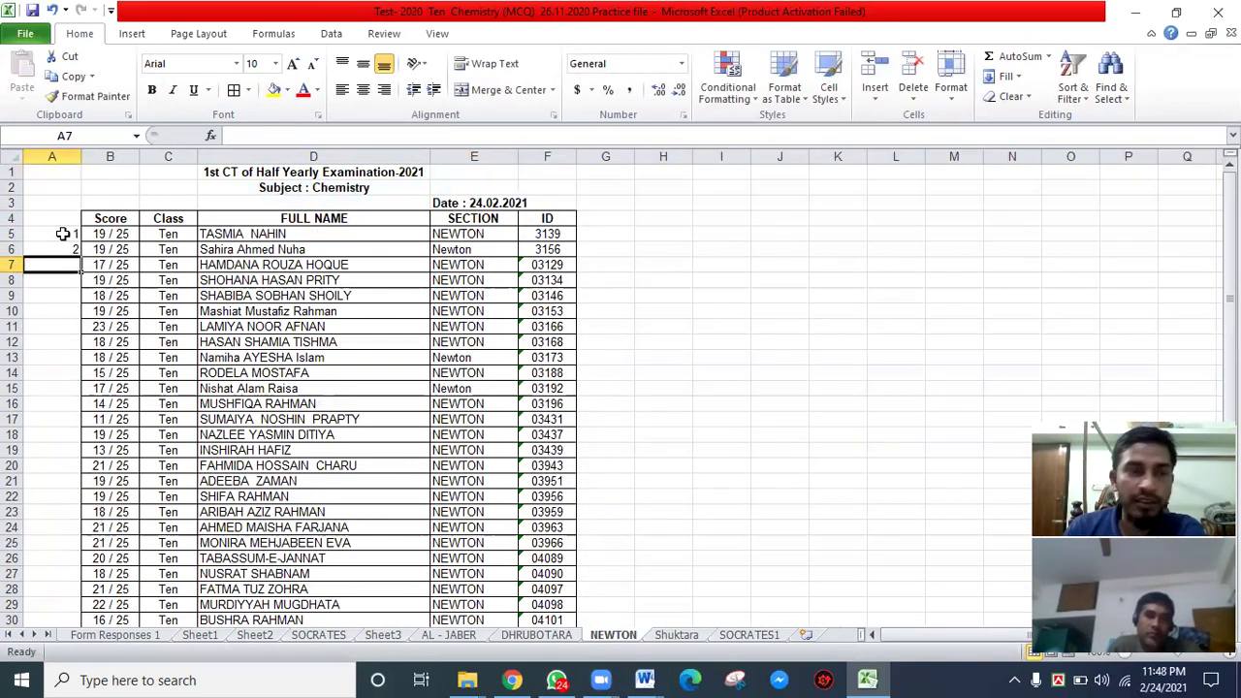
drag(60, 234, 79, 252)
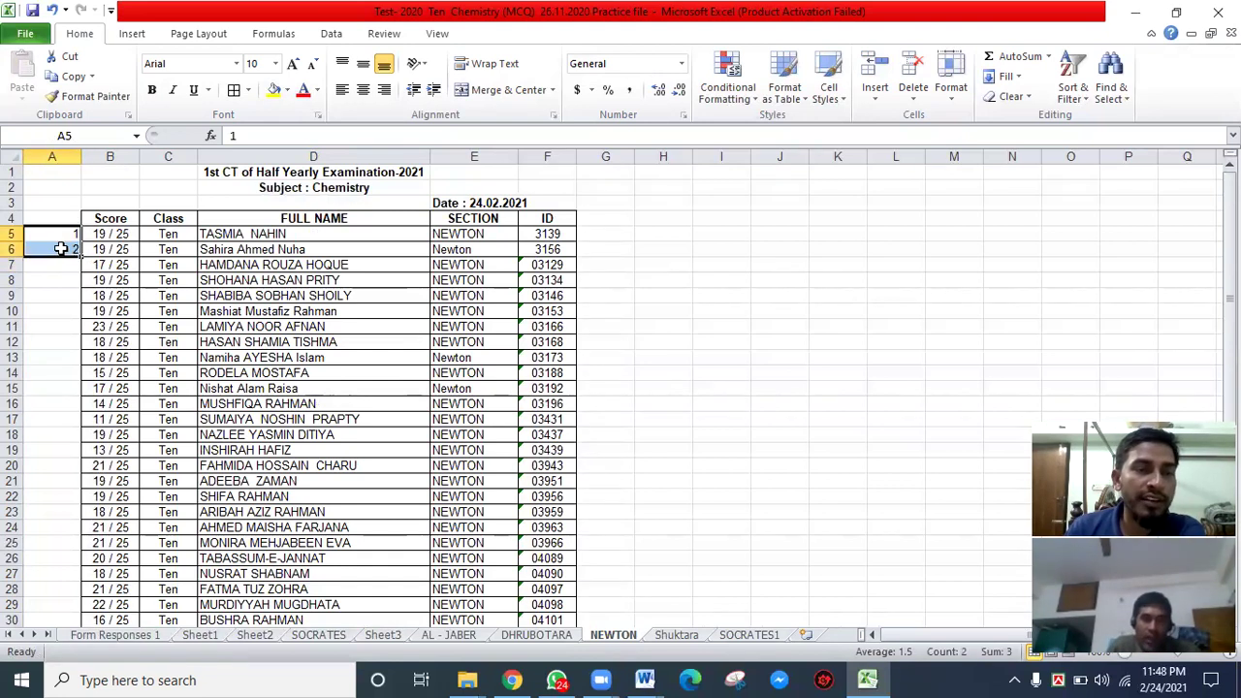
drag(80, 256, 73, 573)
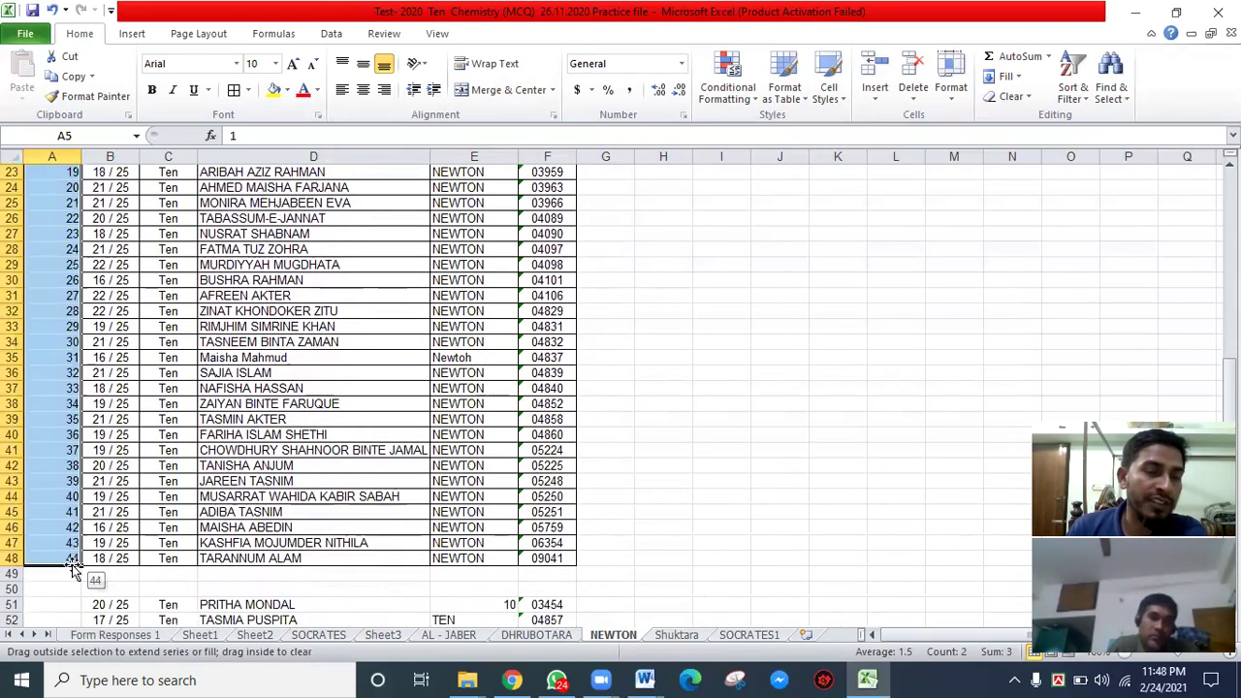
- Apply All Borders to the serial number column A4:A48 on the NEWTON sheet
scroll(80, 242, up, 5)
scroll(80, 245, up, 3)
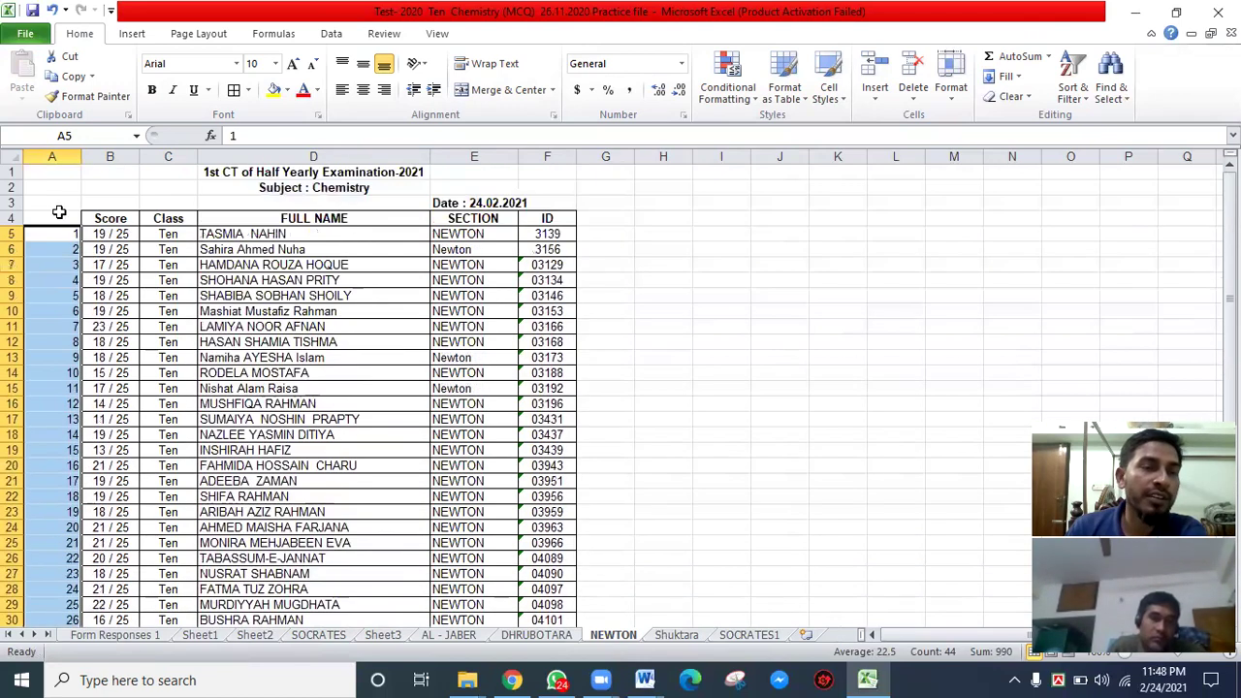
scroll(55, 206, down, 6)
key(shift+Up)
scroll(172, 316, up, 6)
drag(64, 222, 61, 603)
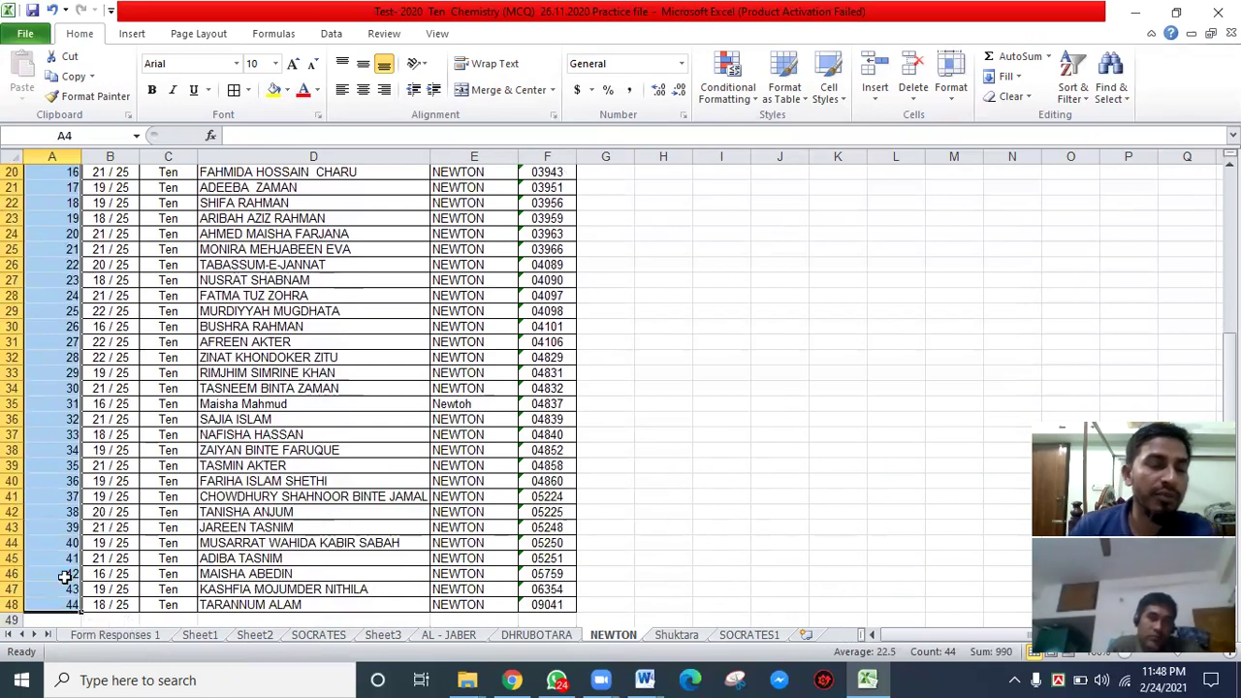
click(249, 90)
click(249, 236)
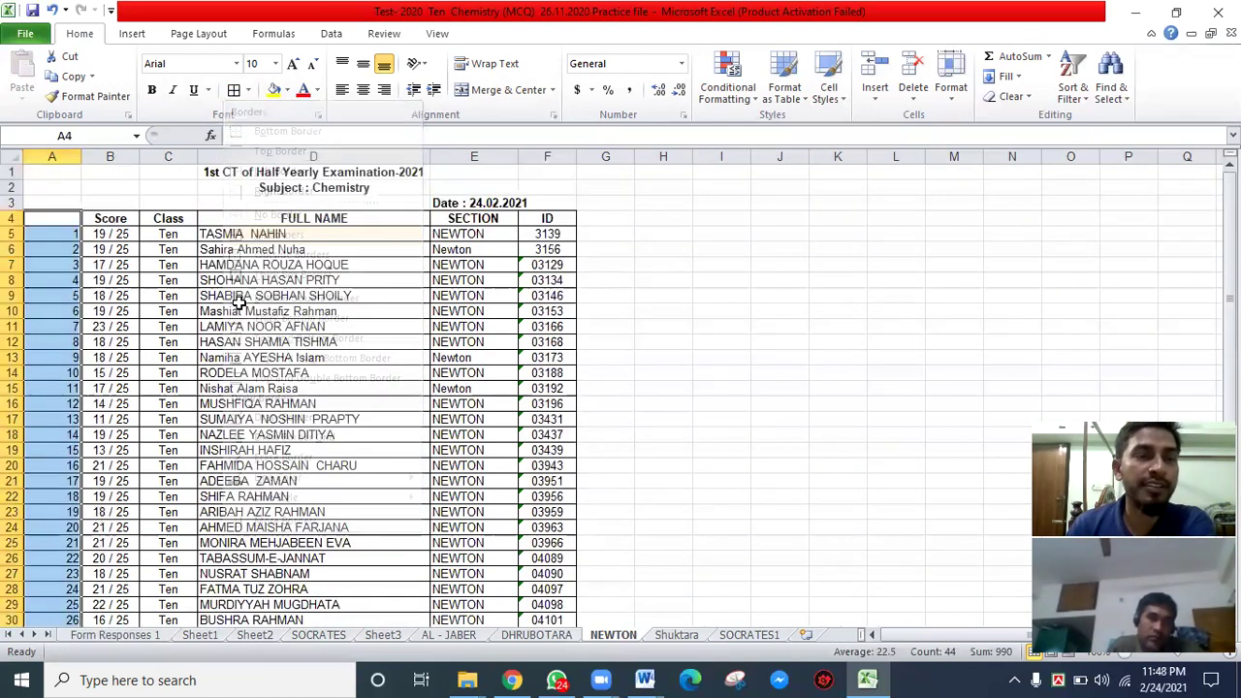
click(358, 366)
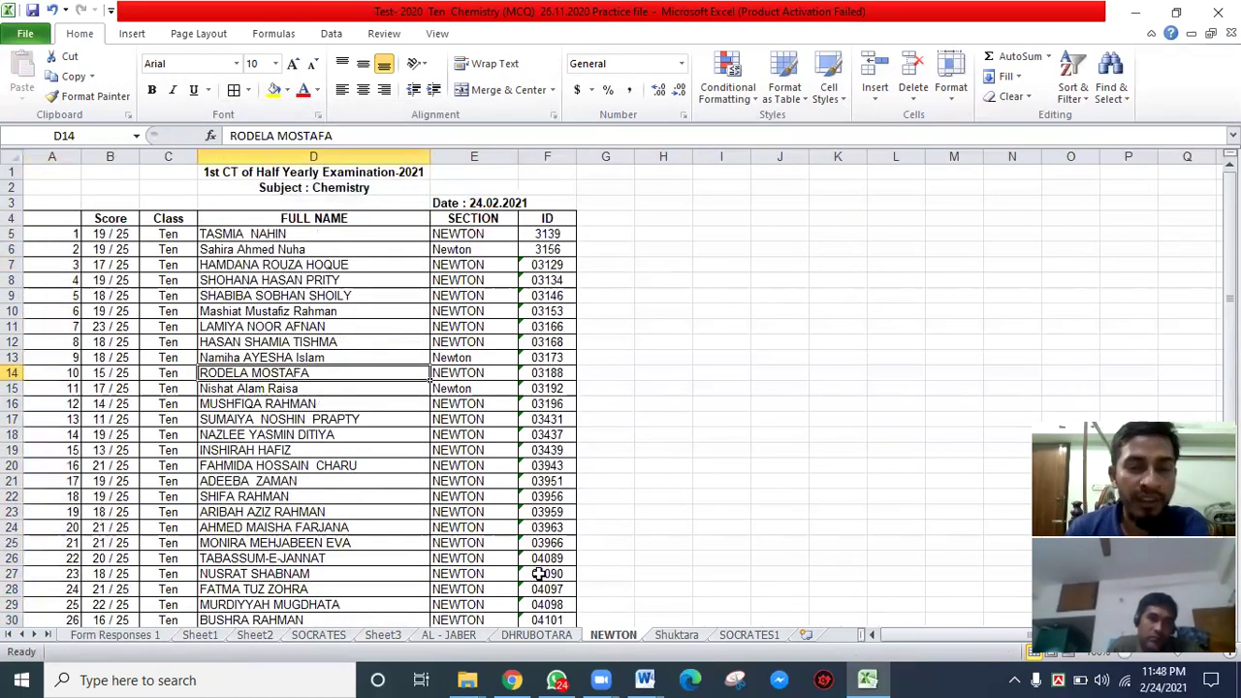
- Enter the serial numbers 1 and 2 in A5 and A6 of the Shuktara sheet
click(674, 642)
click(58, 234)
text(1)
key(Return)
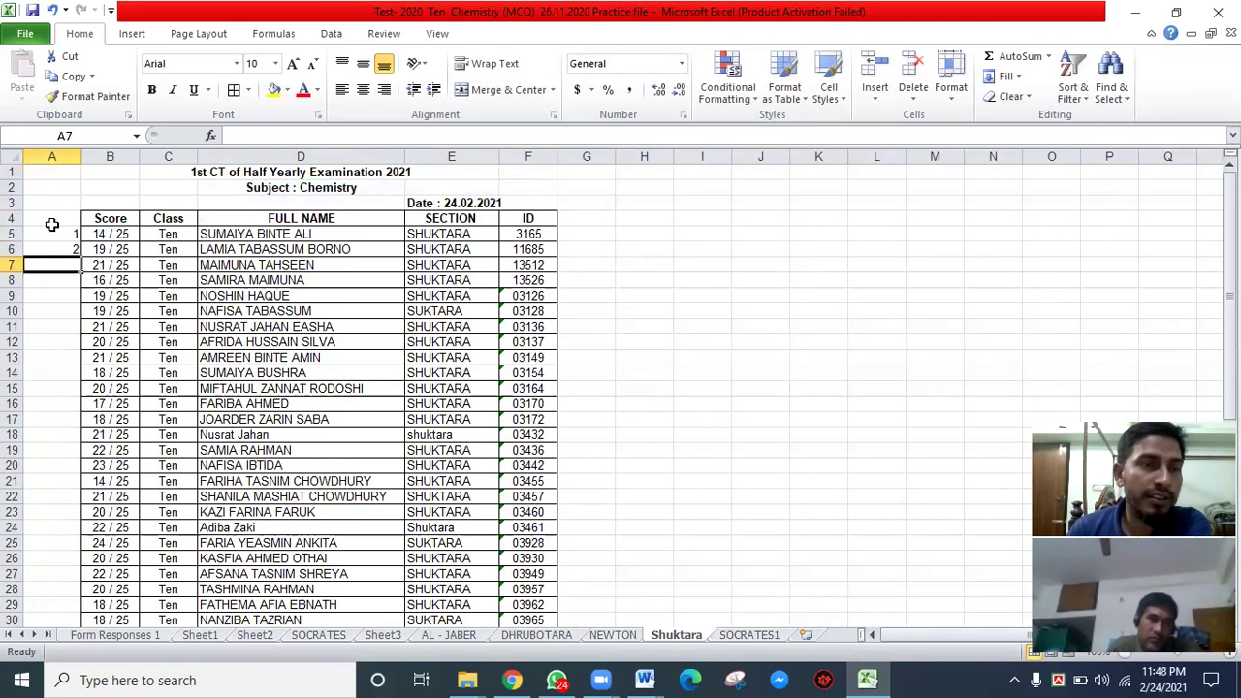
- Copy the bordered serial number column A4:A47 from the DHRUBOTARA sheet
click(521, 640)
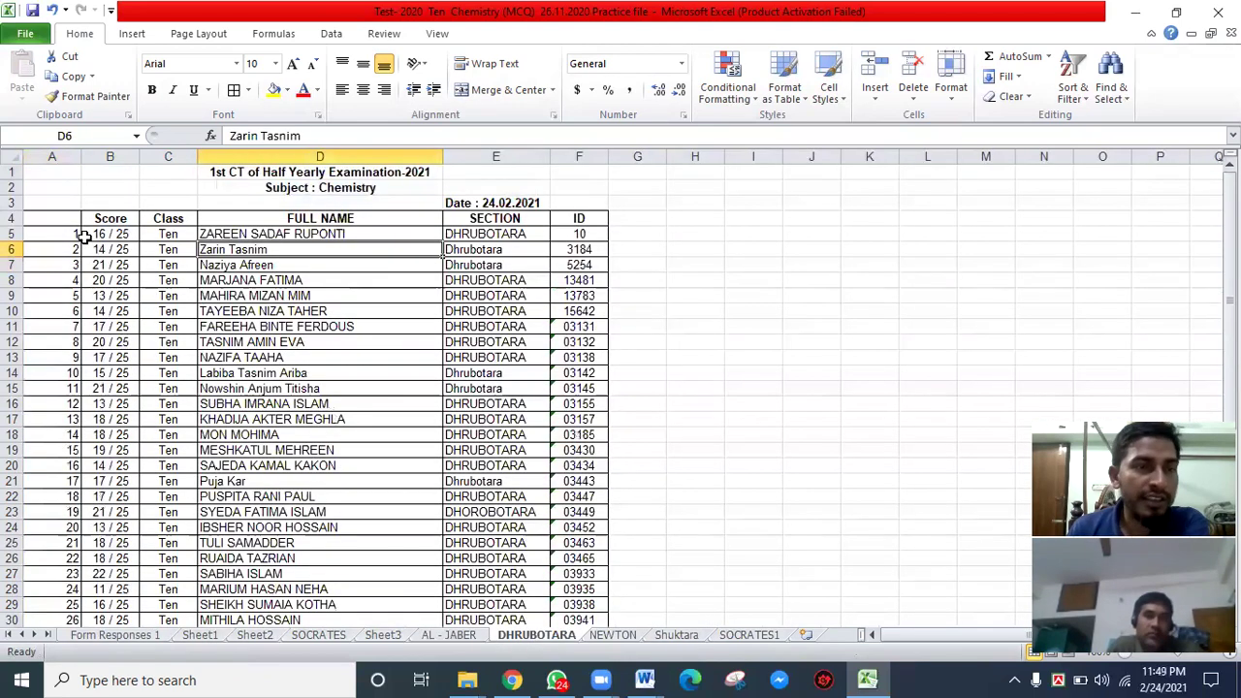
drag(60, 221, 66, 596)
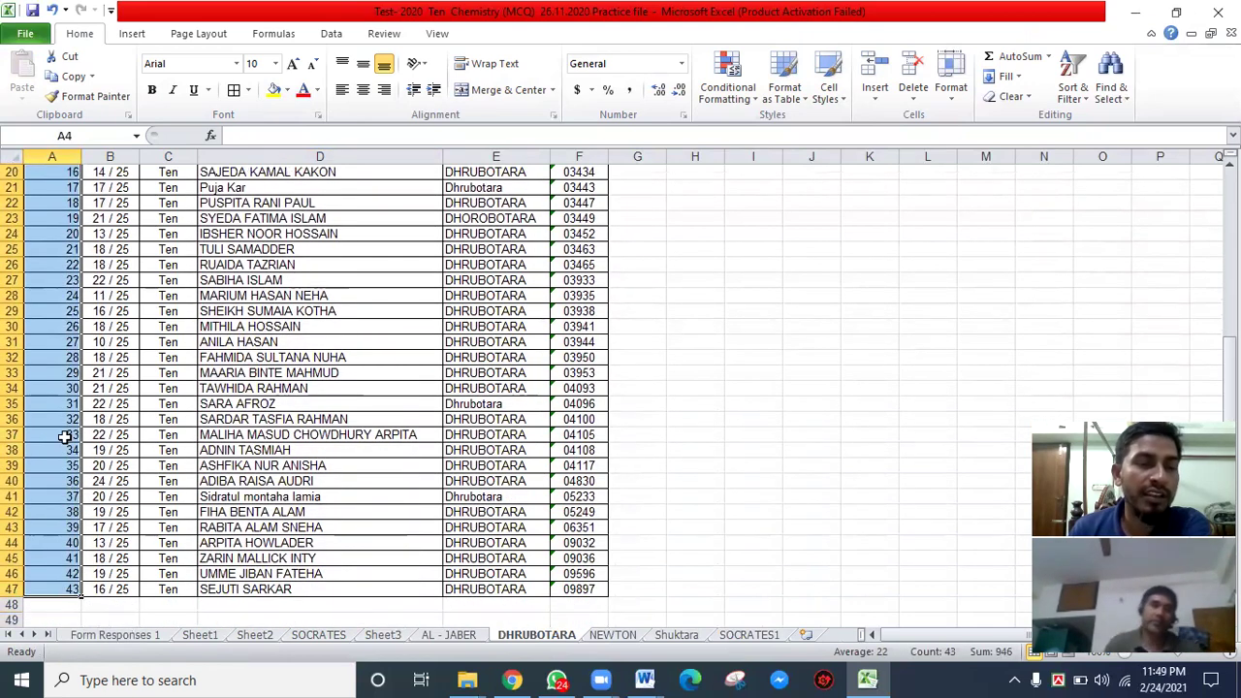
right_click(45, 219)
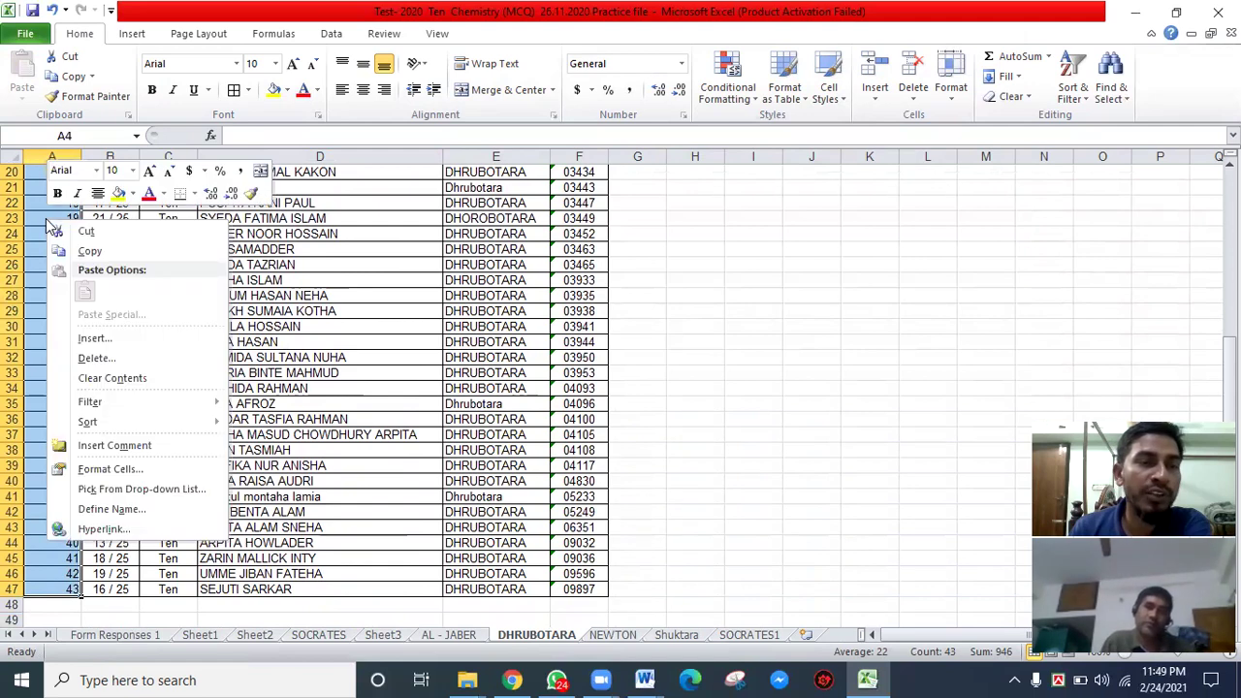
click(89, 252)
scroll(94, 281, up, 6)
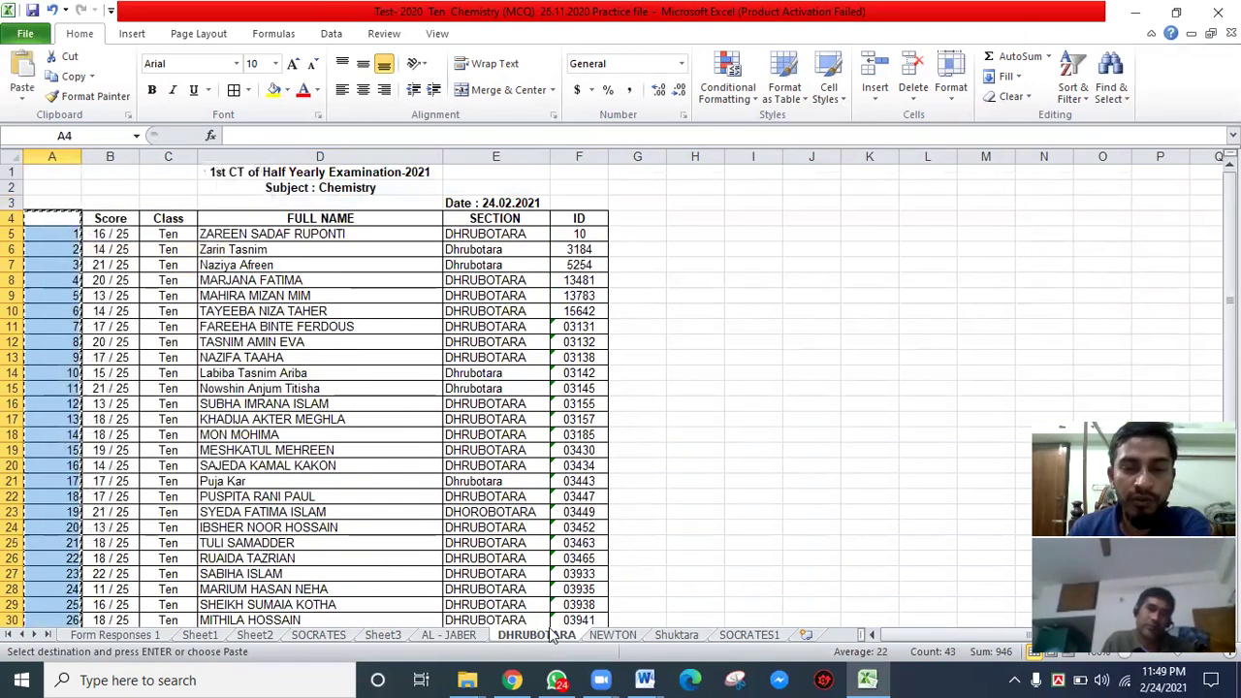
- Paste the copied bordered serial number column onto the Shuktara sheet starting at A4
click(606, 636)
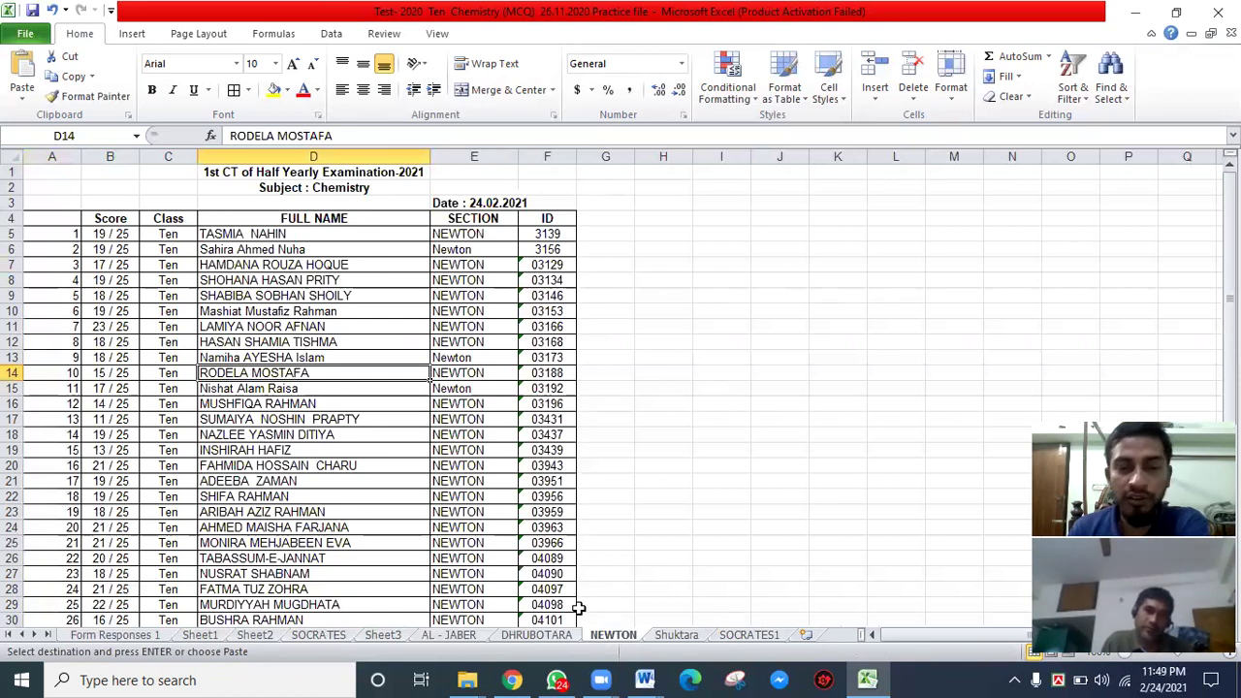
click(676, 637)
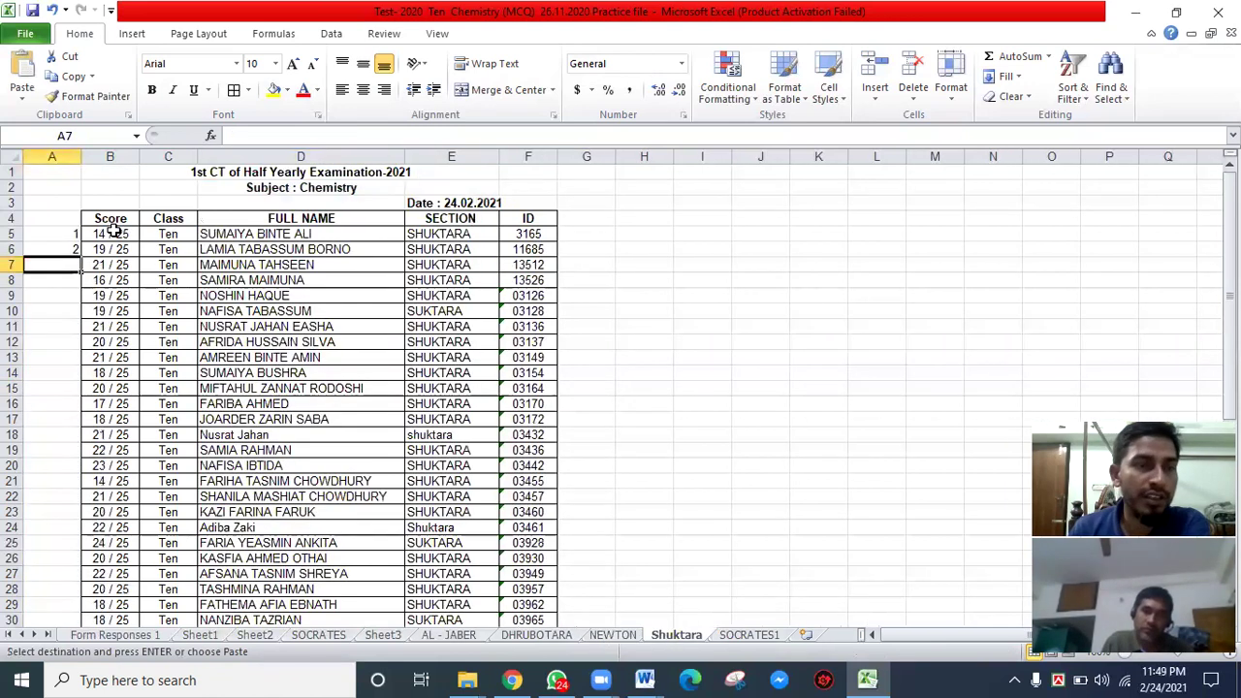
click(56, 221)
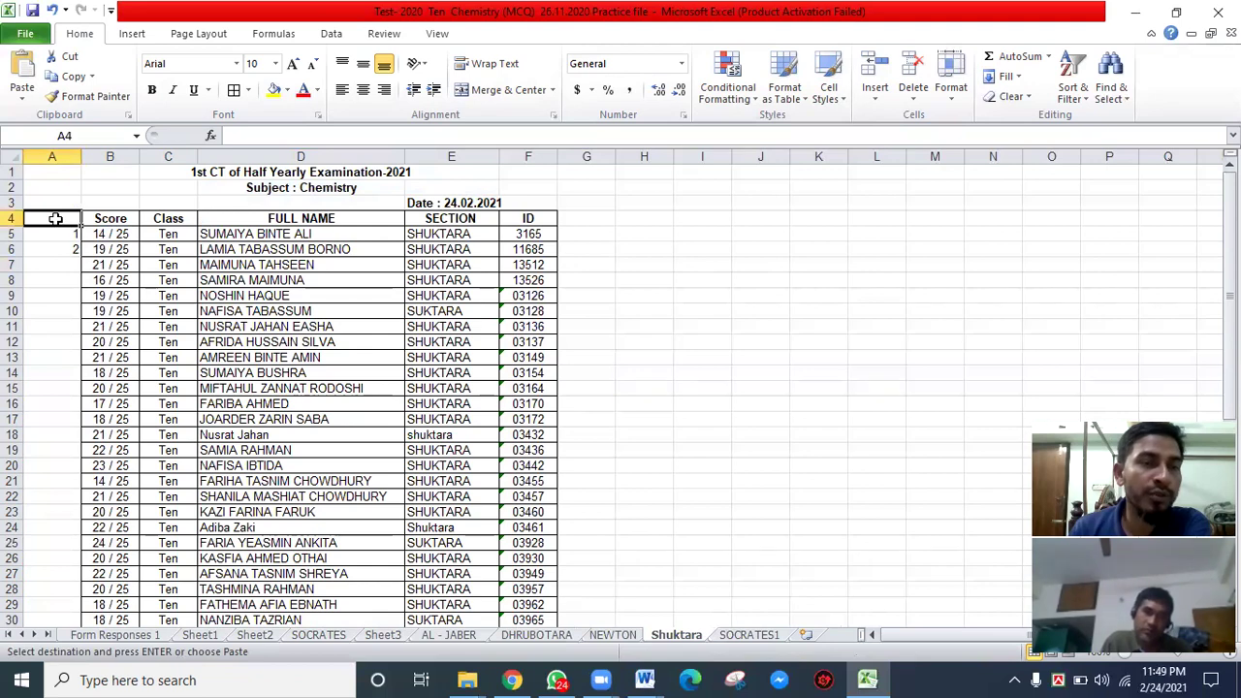
right_click(55, 219)
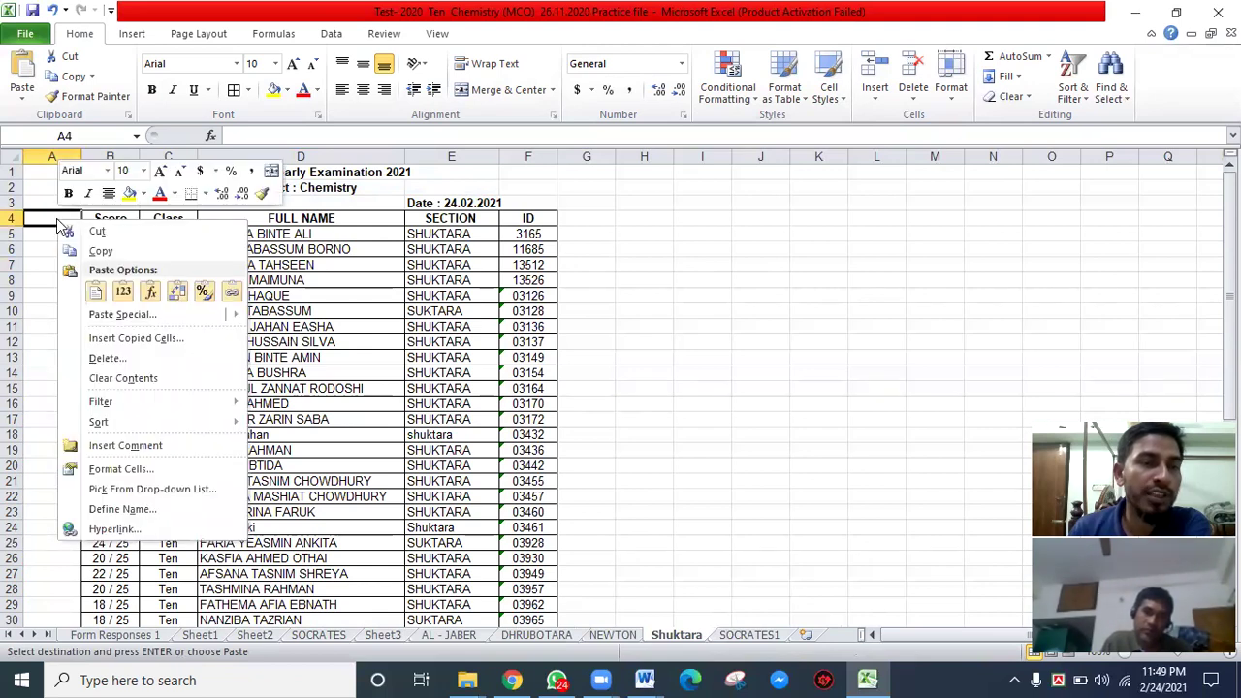
click(91, 288)
scroll(48, 371, down, 13)
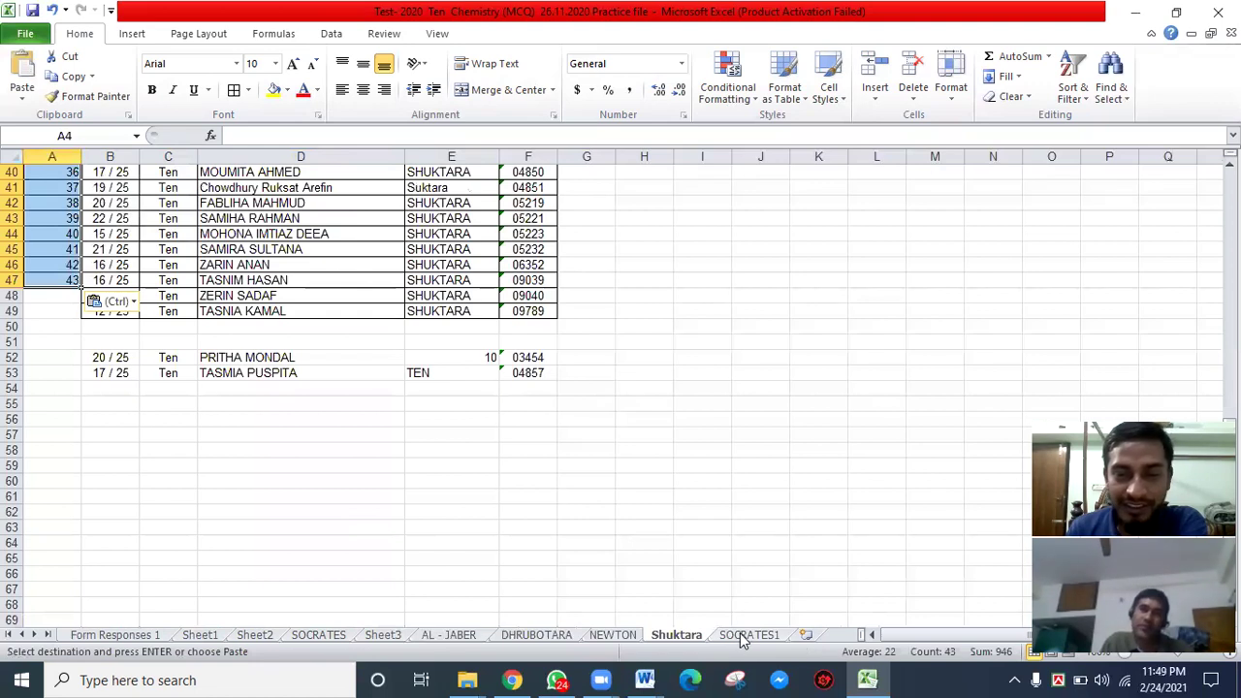
- Enter the serial numbers 44 and 45 in A48 and A49 of the Shuktara sheet and add borders to both cells
click(151, 390)
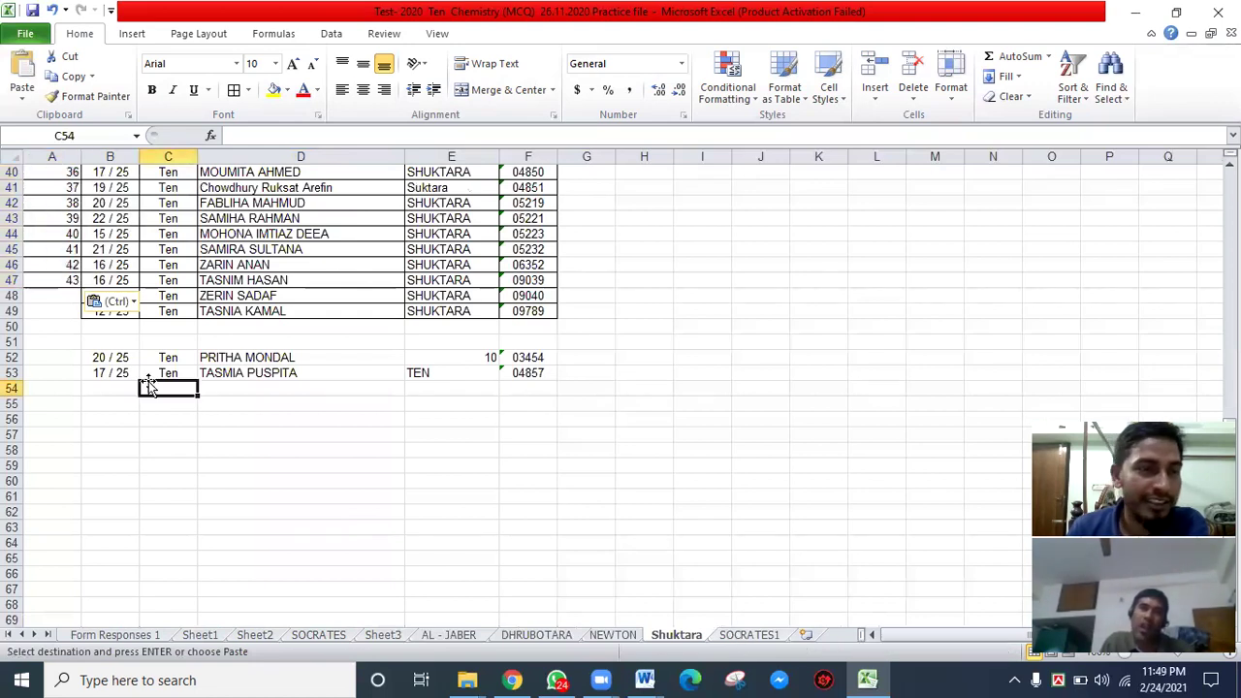
click(50, 294)
text(44)
key(Return)
text(45)
key(Return)
drag(51, 296, 61, 308)
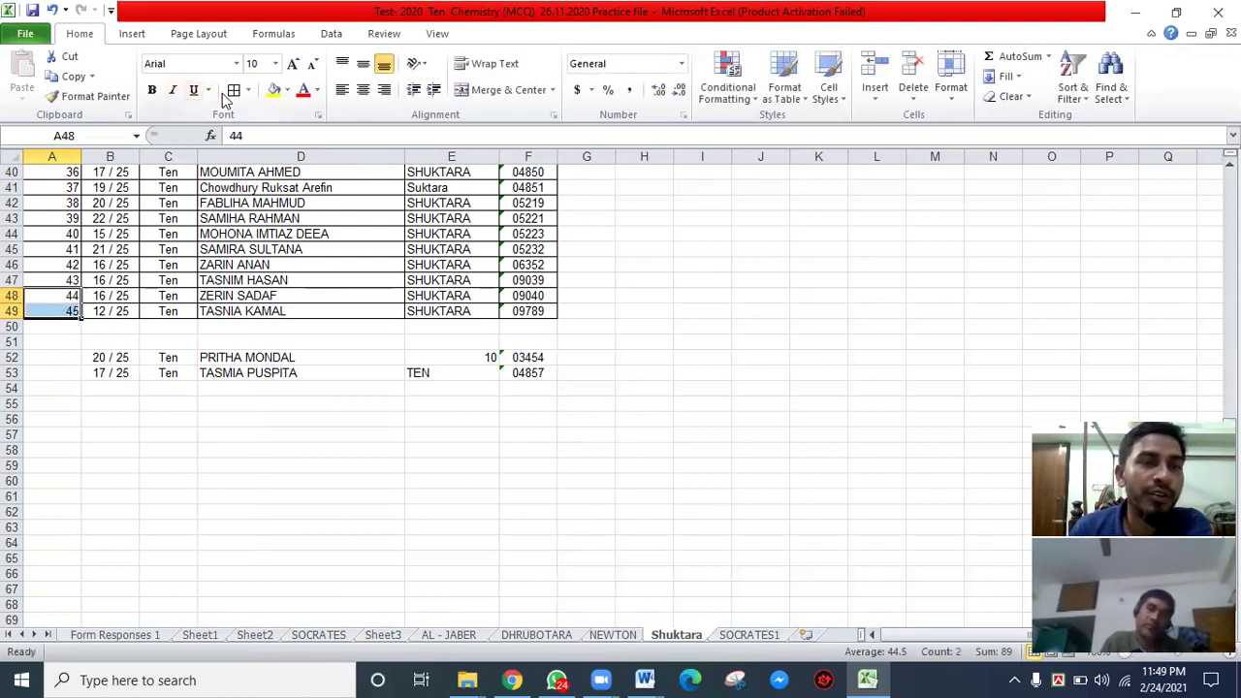
click(144, 435)
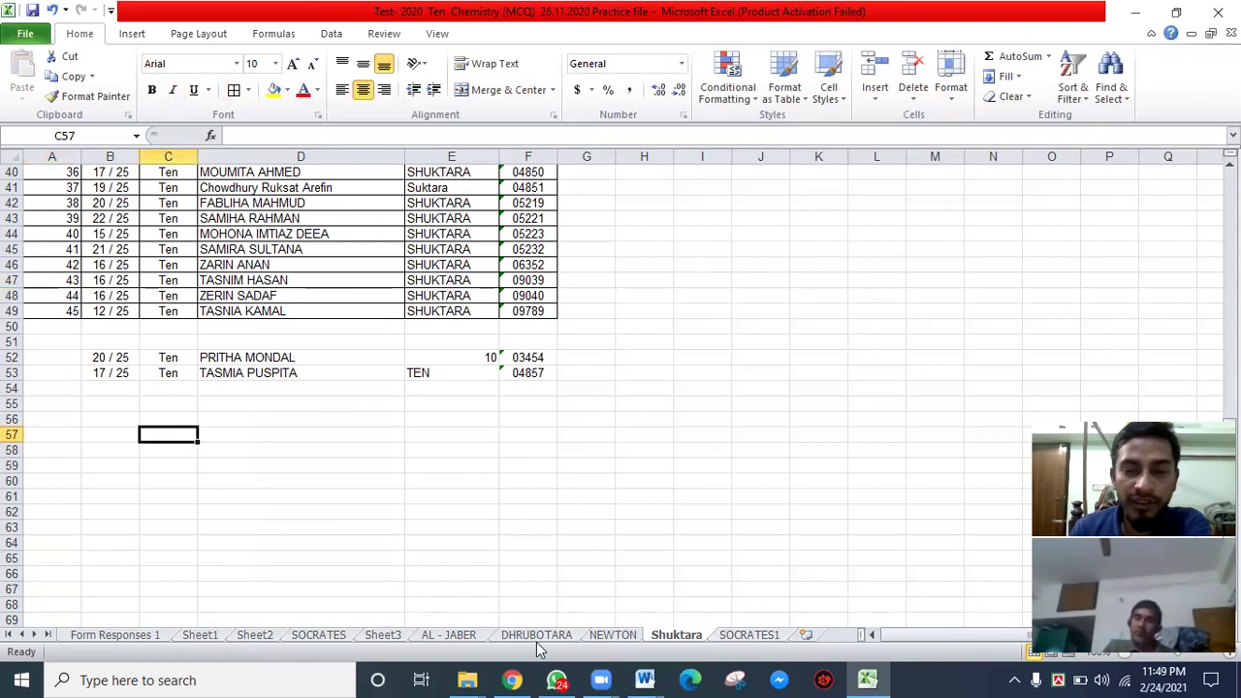
click(748, 636)
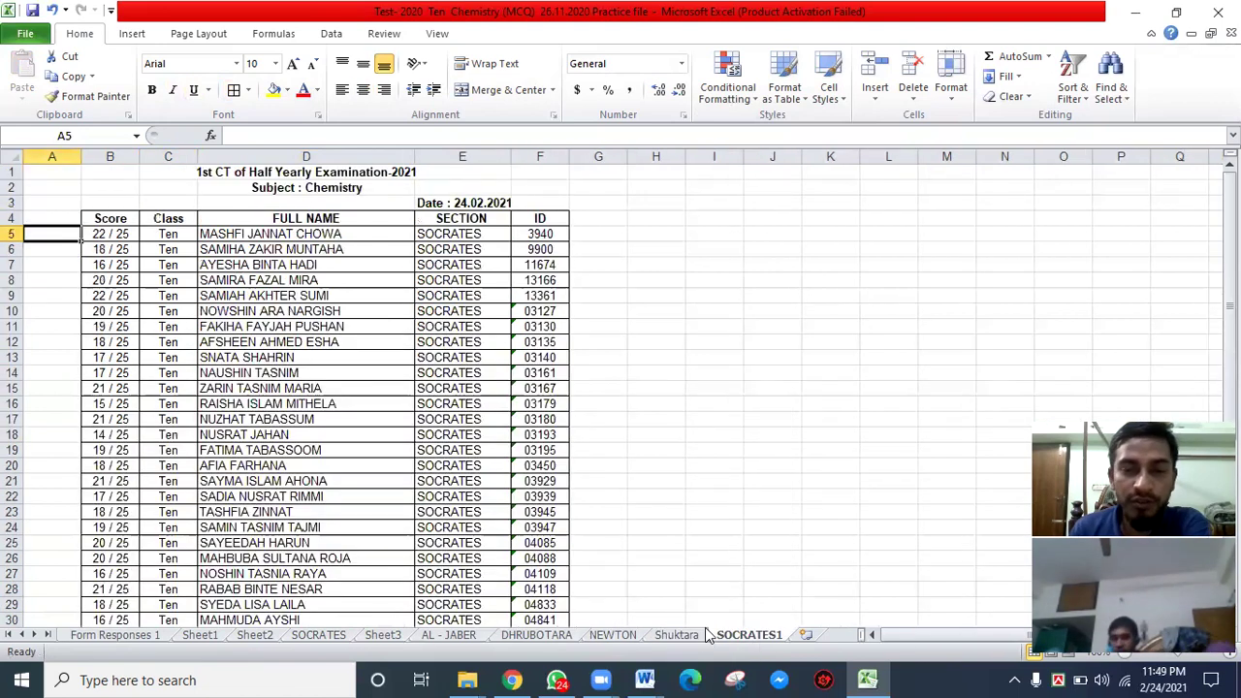
click(56, 219)
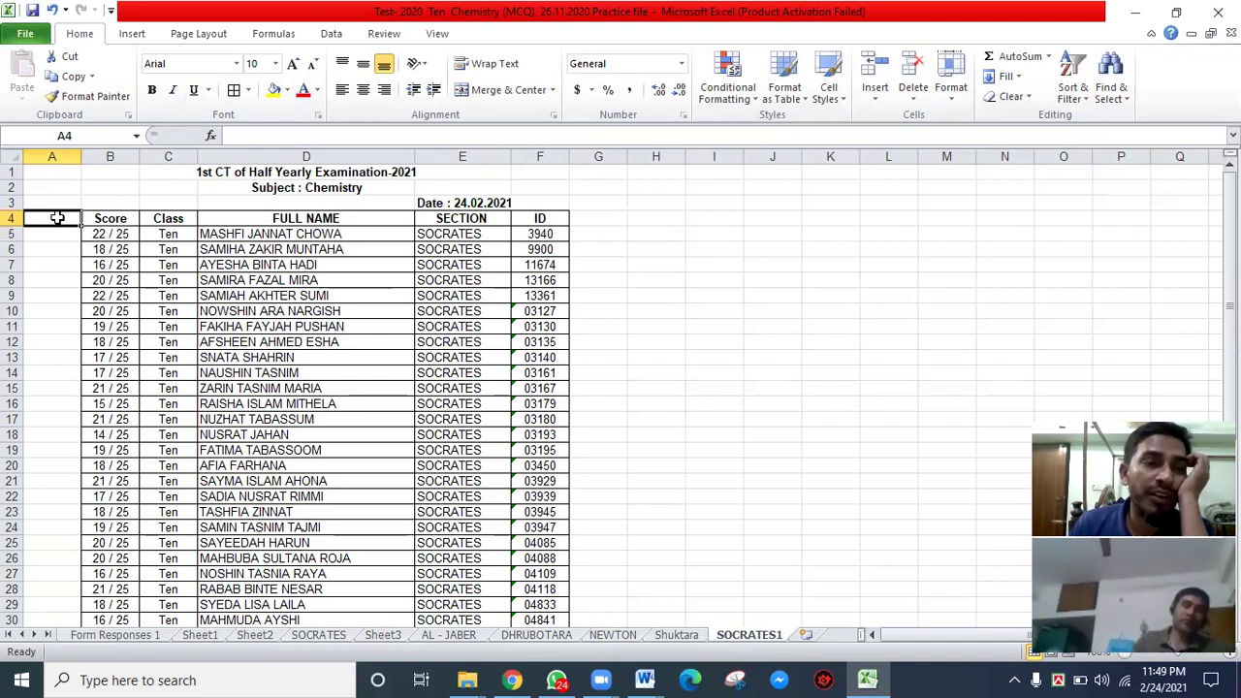
right_click(56, 218)
click(364, 294)
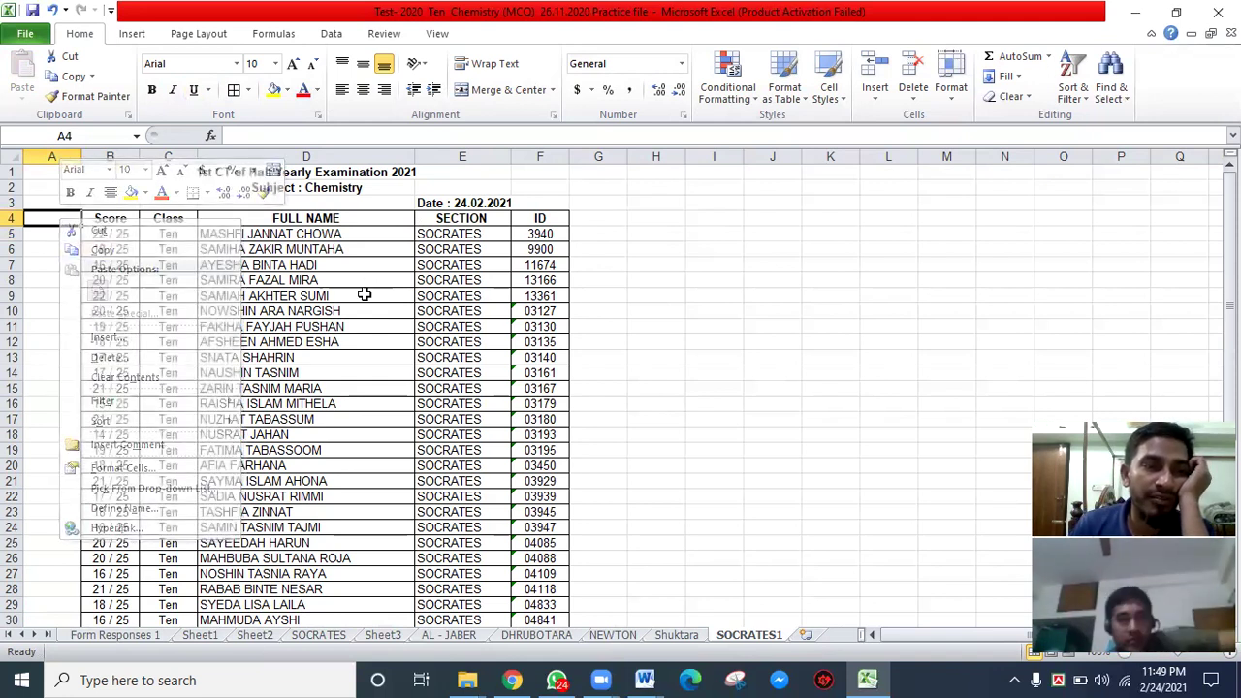
click(676, 636)
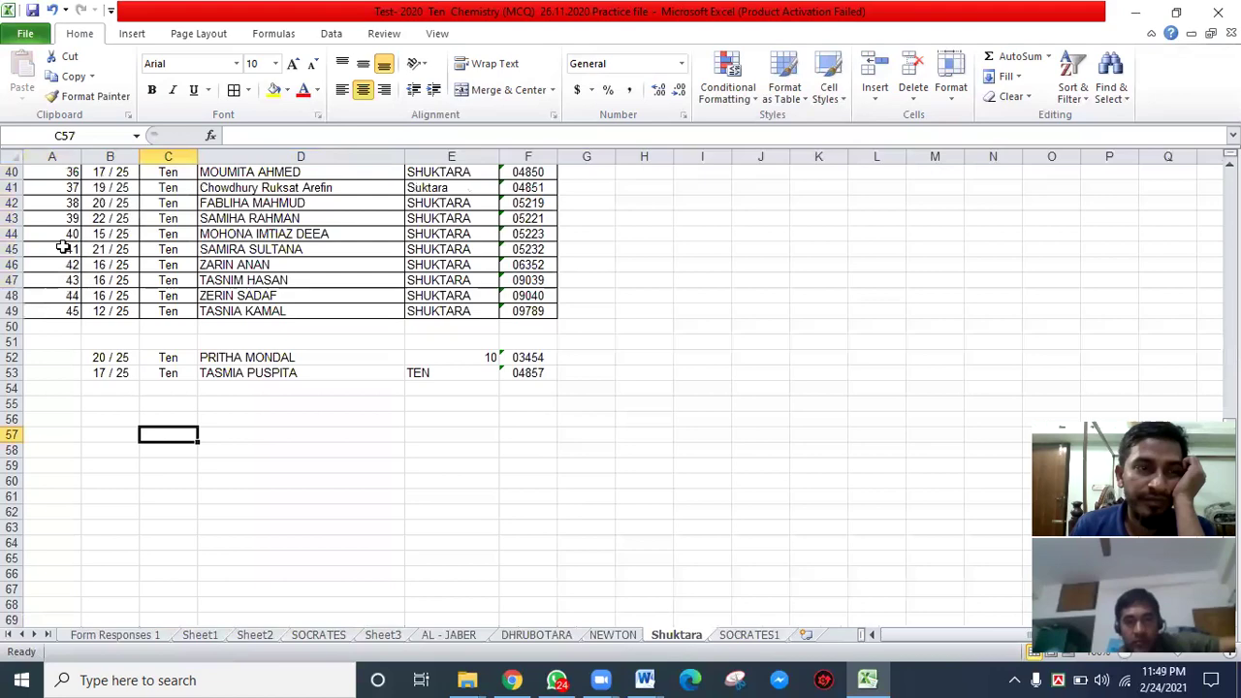
scroll(61, 242, up, 13)
drag(60, 218, 170, 643)
click(644, 558)
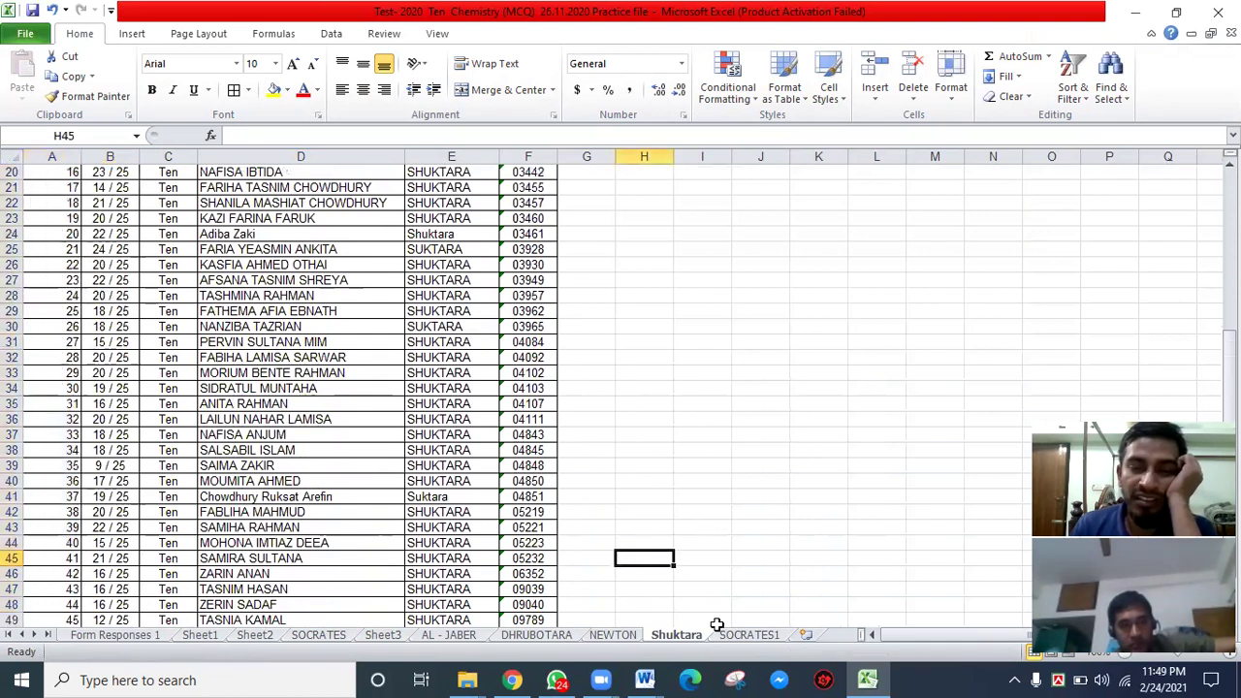
- On the SOCRATES1 sheet, enter 1 and 2 in A5 and A6 and fill the serial numbers down to 41 in A45
click(748, 635)
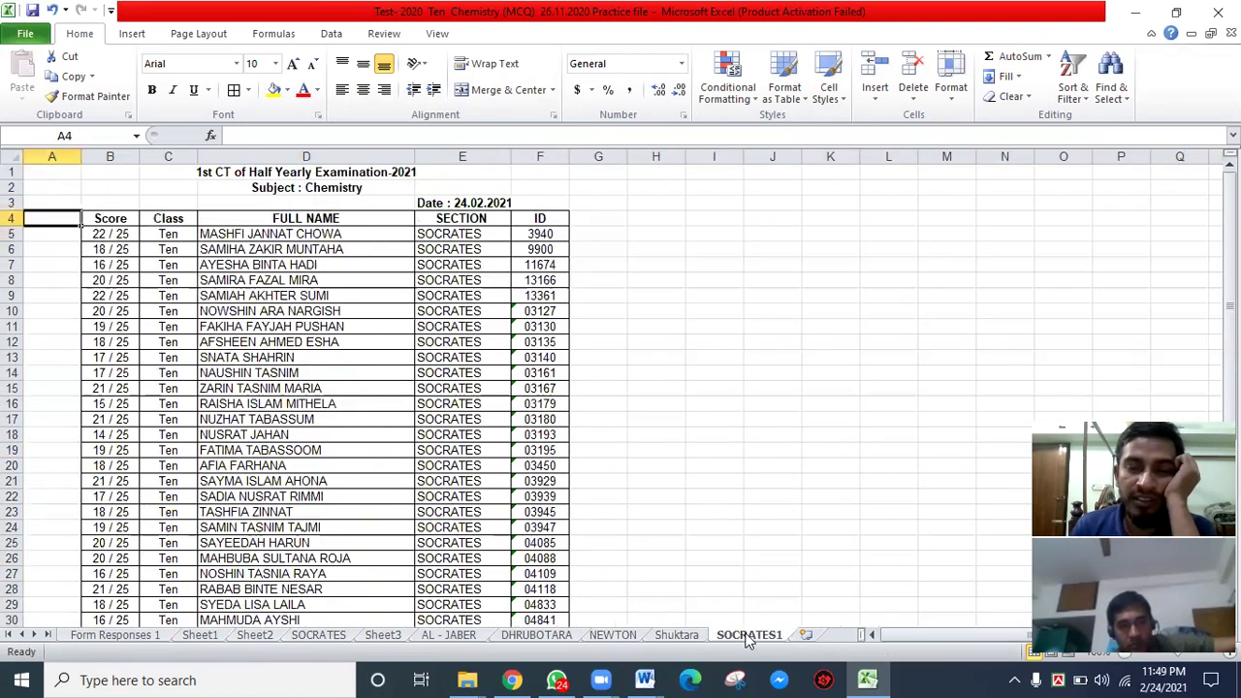
click(61, 233)
text(1)
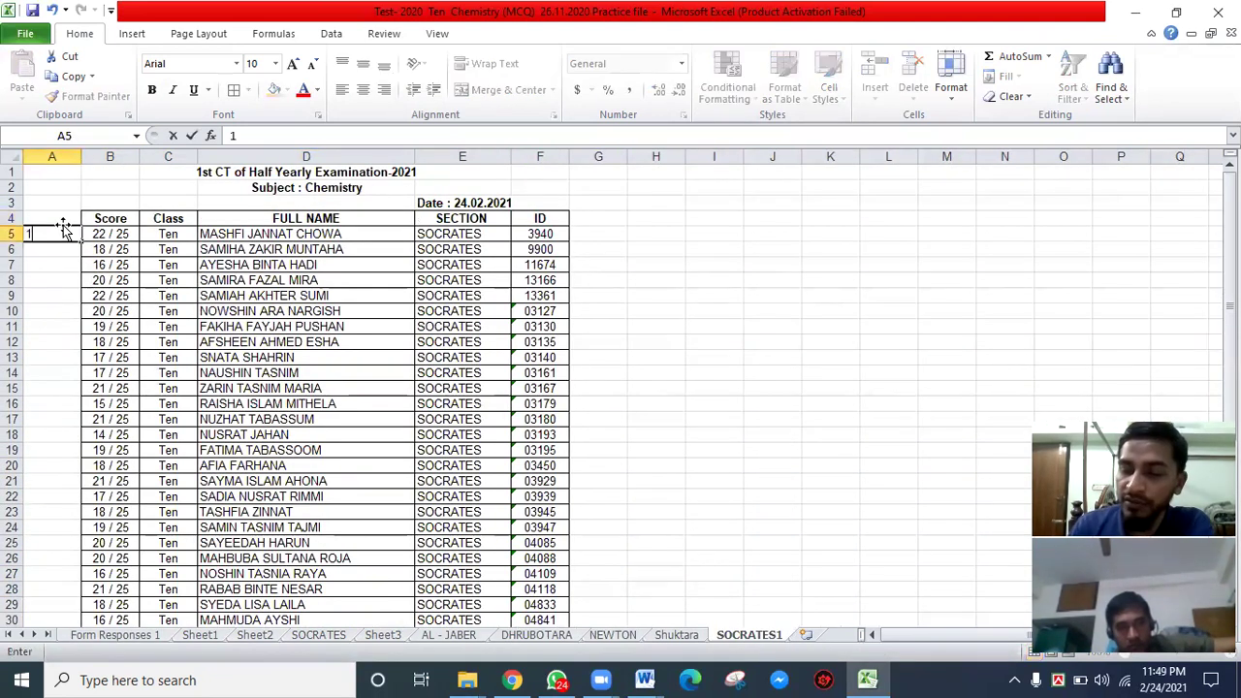
key(Return)
text(2)
key(Return)
drag(61, 235, 59, 248)
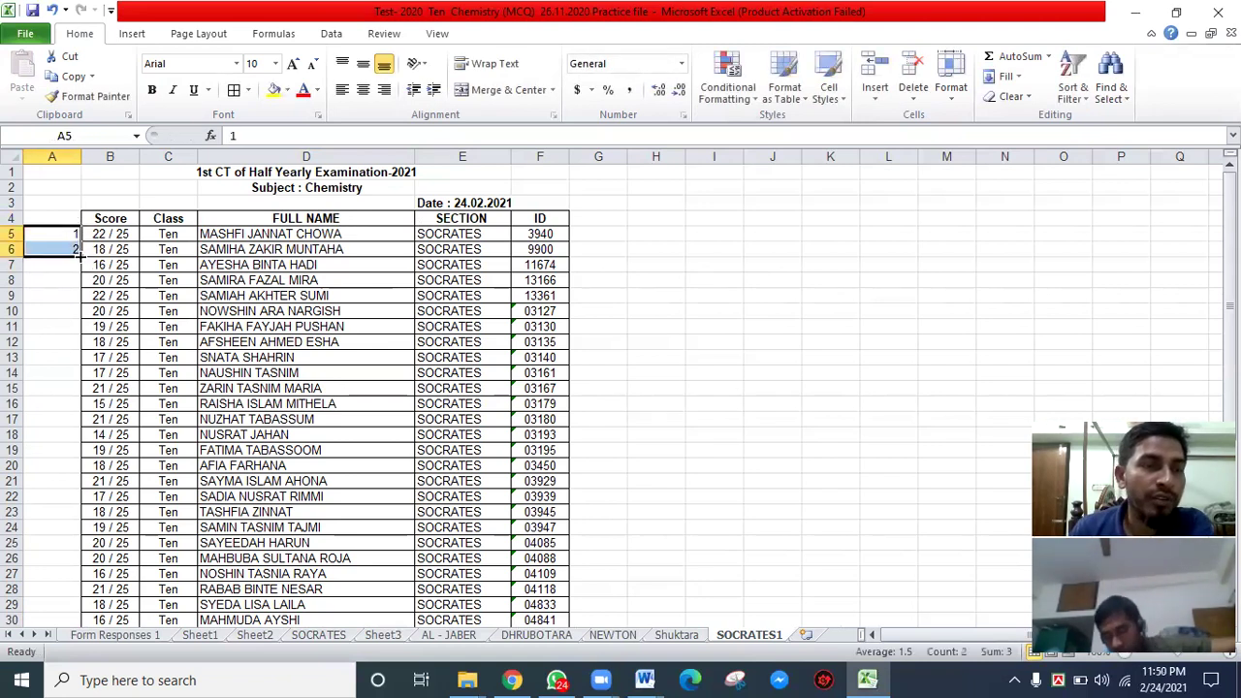
drag(79, 254, 74, 564)
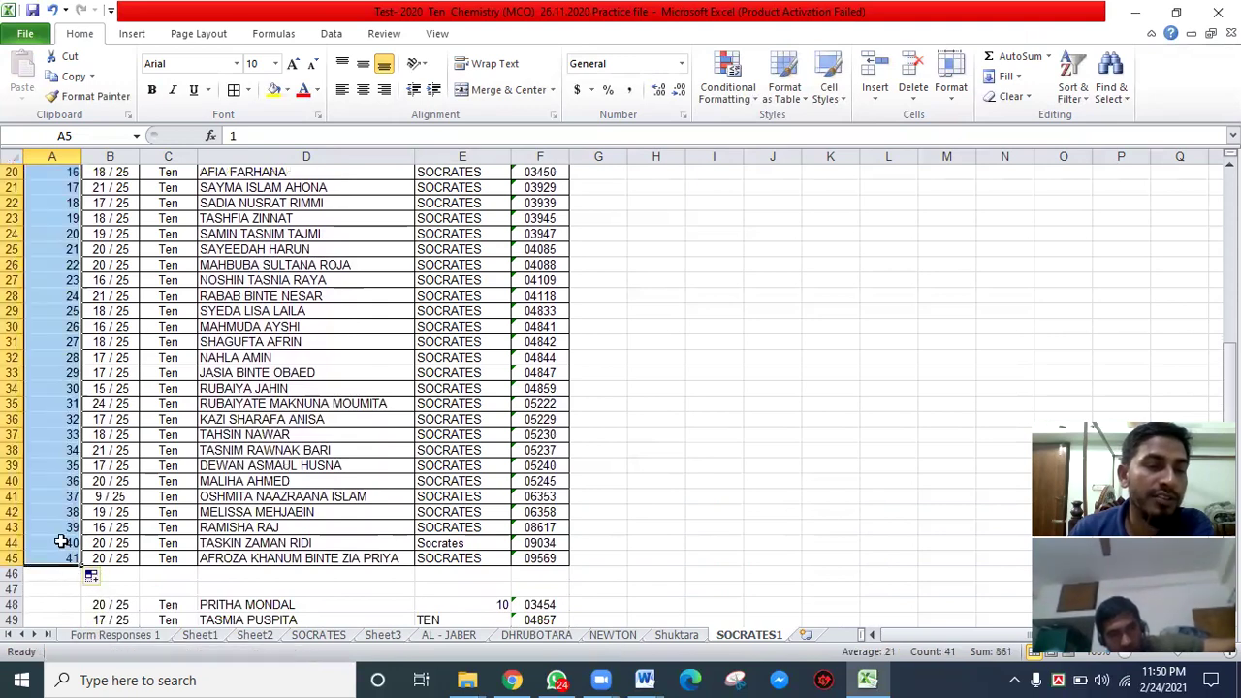
- Apply All Borders to the serial number column A4:A45 on the SOCRATES1 sheet
scroll(60, 466, up, 6)
drag(64, 215, 73, 588)
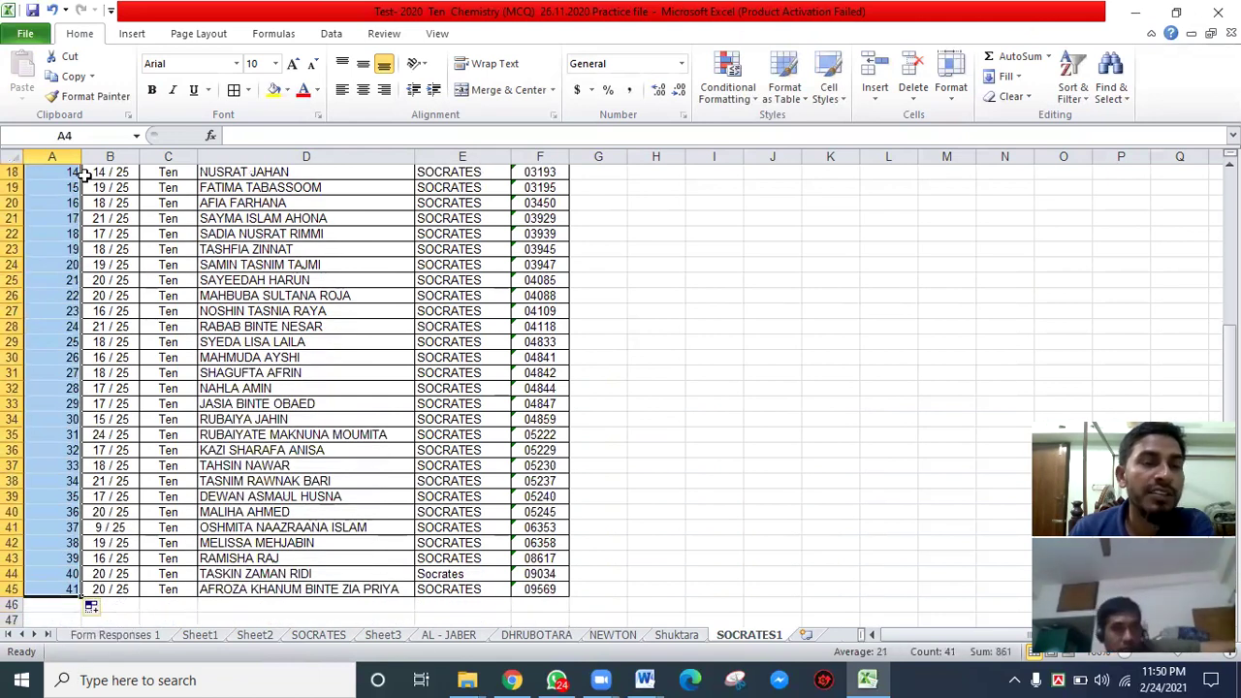
click(250, 90)
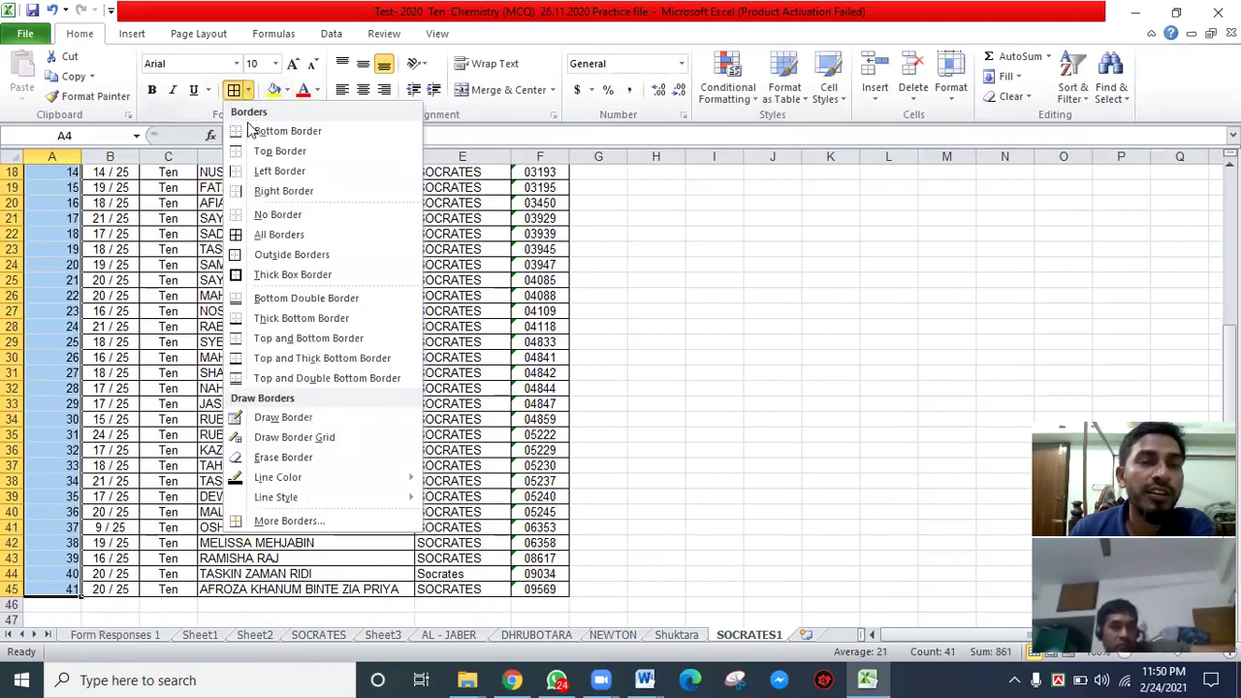
click(260, 240)
scroll(151, 291, up, 6)
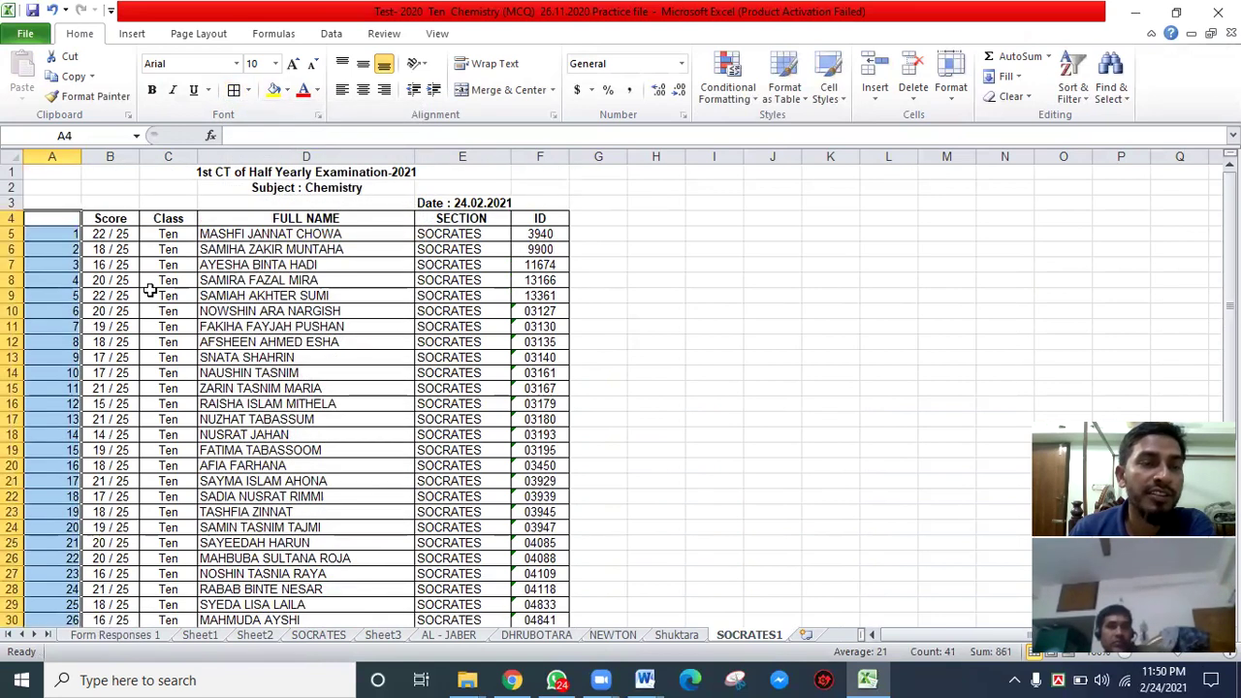
click(122, 309)
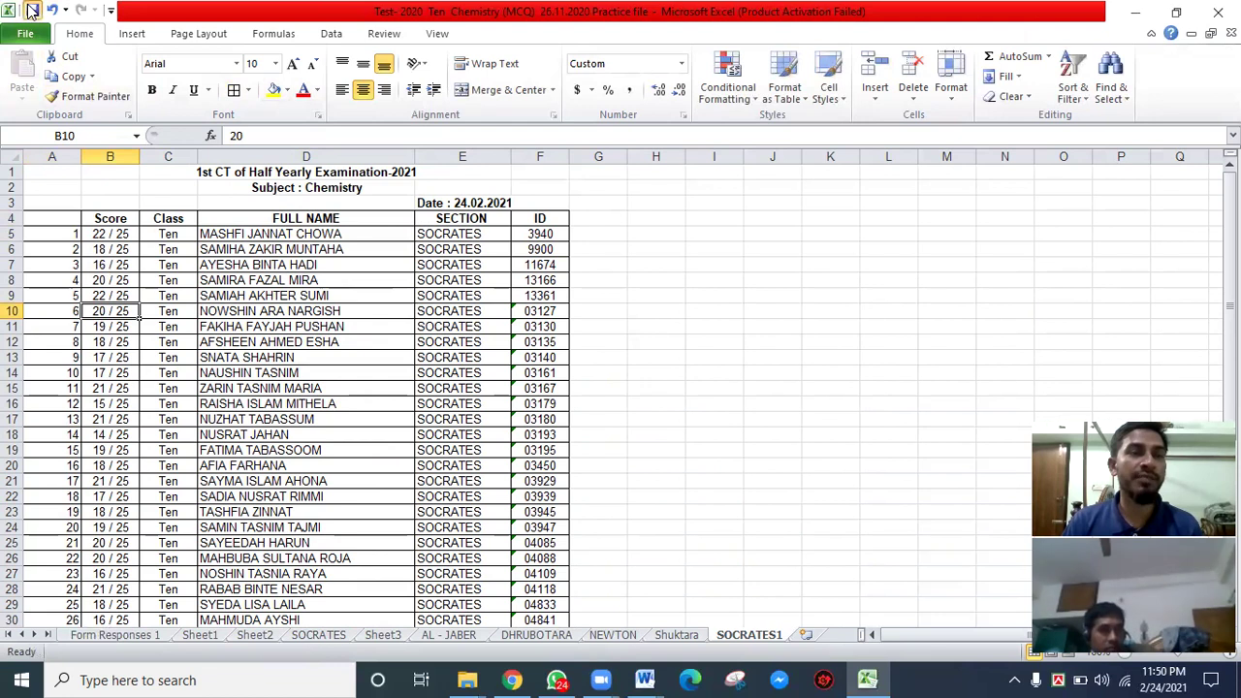
click(248, 311)
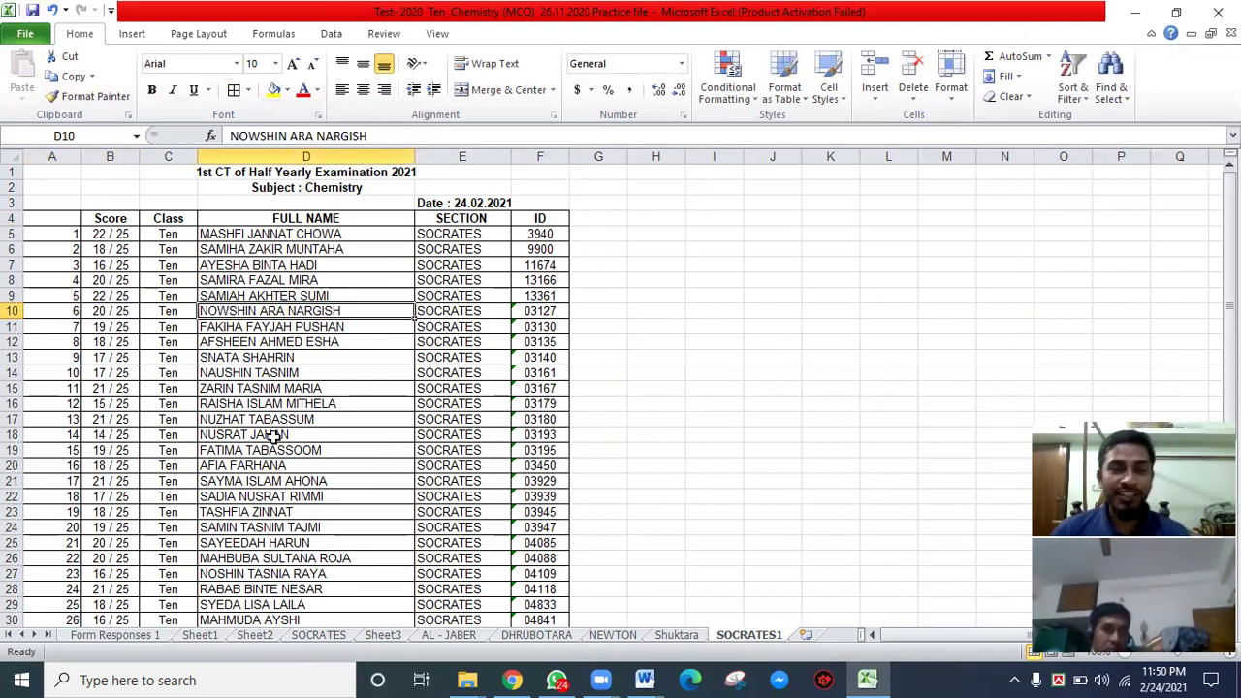
- Switch to the Word checklist of steps and highlight the last item, "Create as PDF"
mouse_move(645, 680)
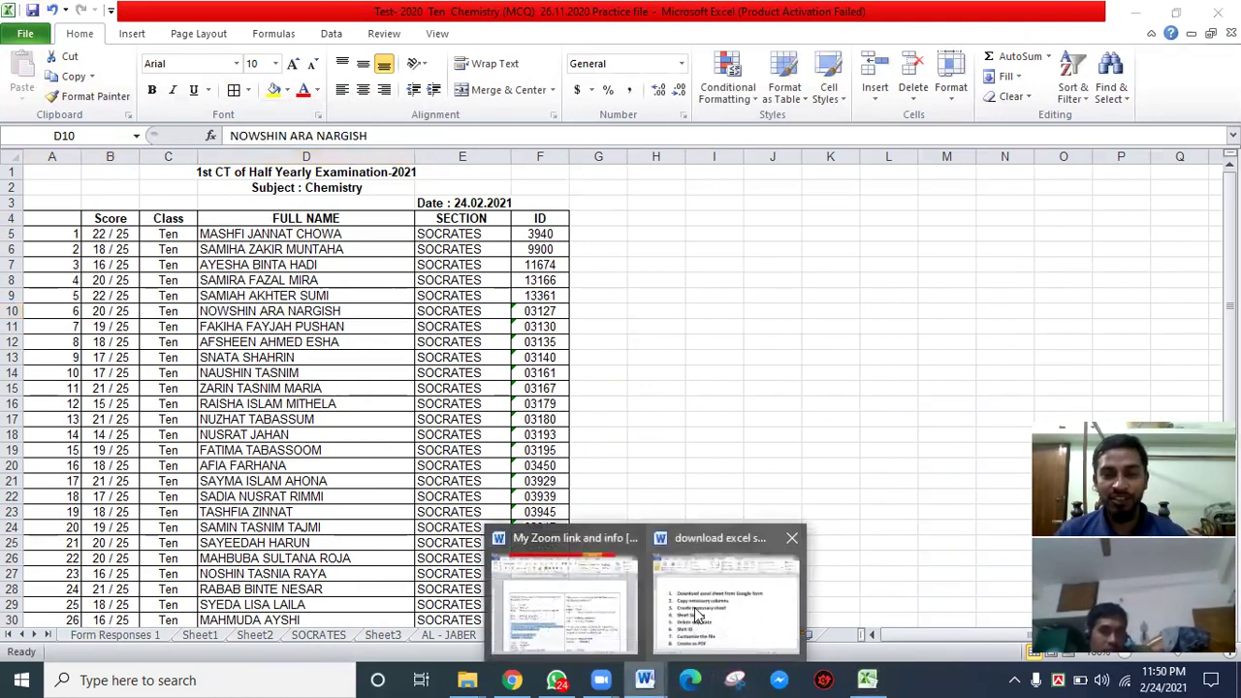
click(695, 607)
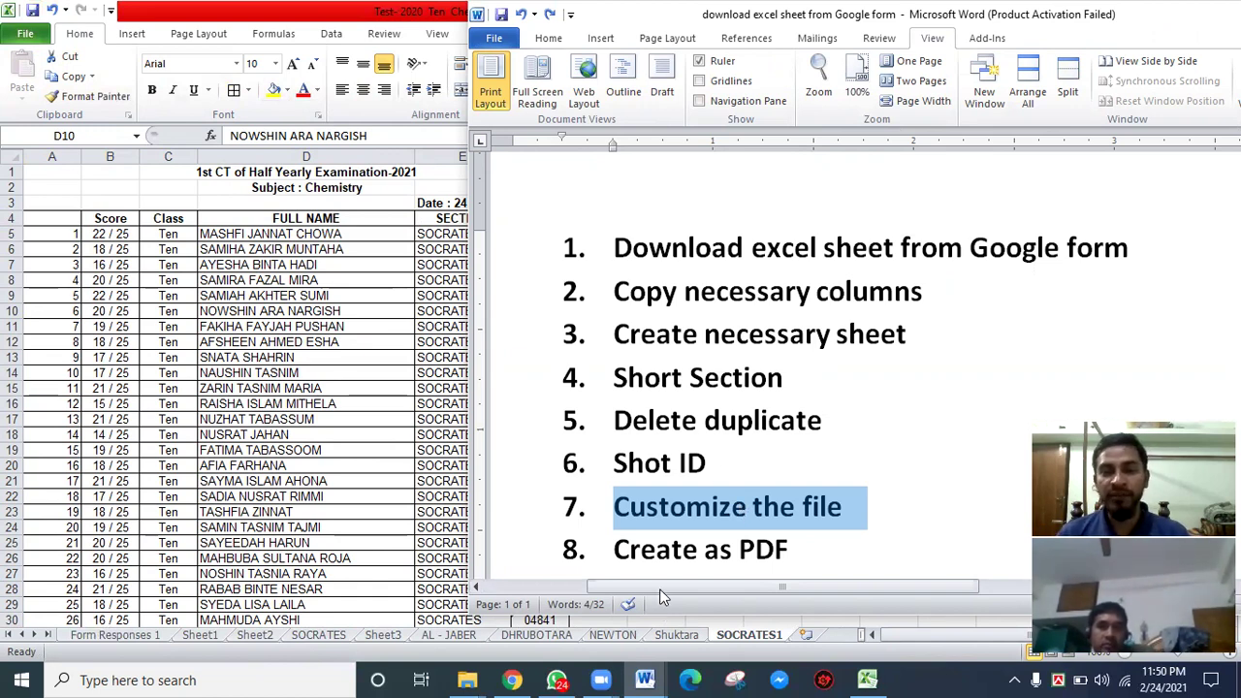
click(670, 541)
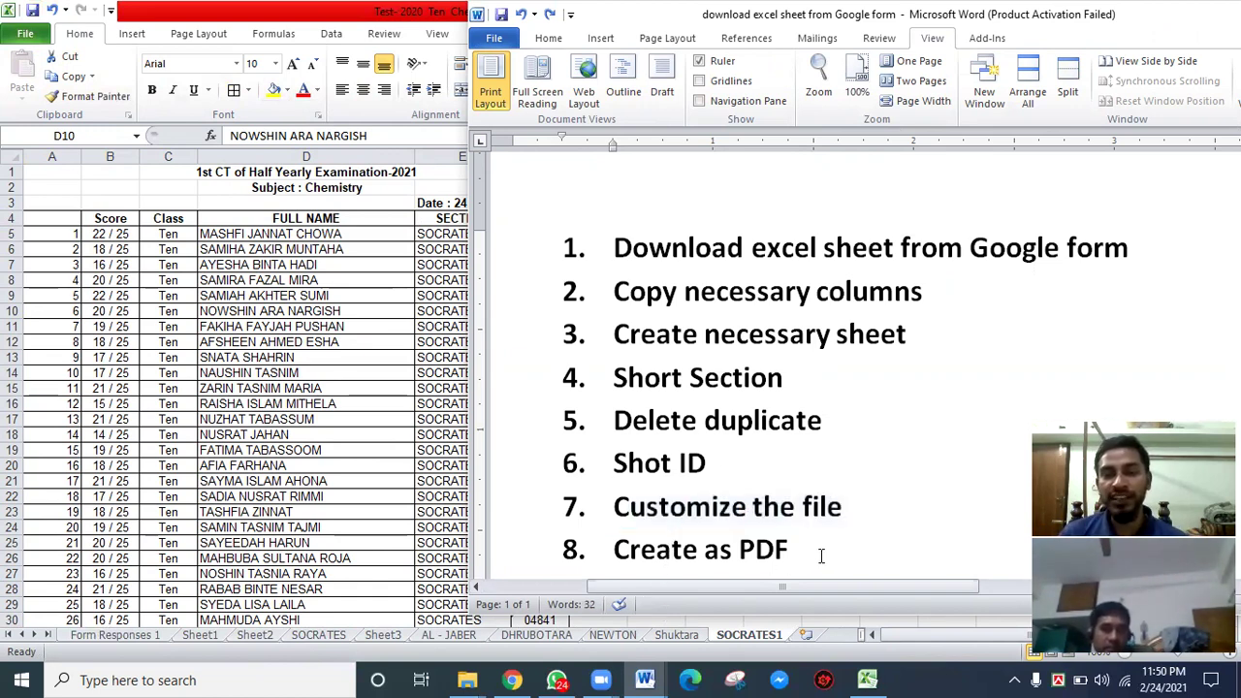
drag(821, 555, 647, 555)
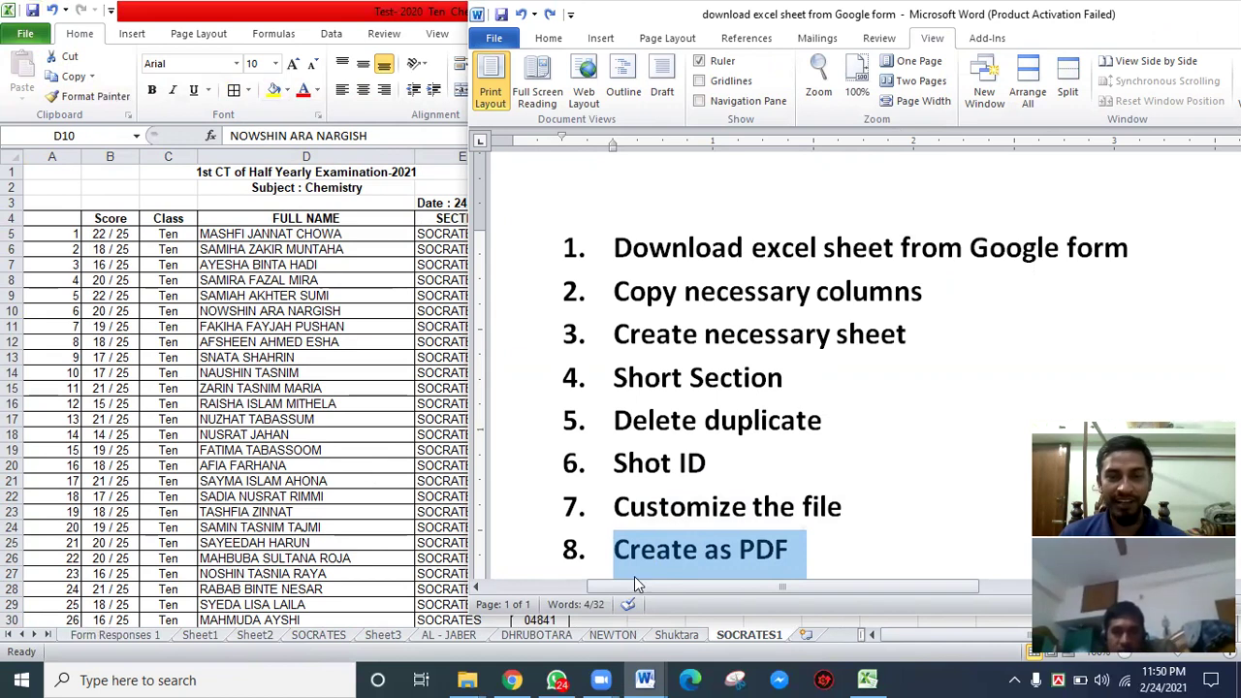
- Return to the Excel workbook and slightly narrow column A on the AL - JABER sheet
key(alt+Tab)
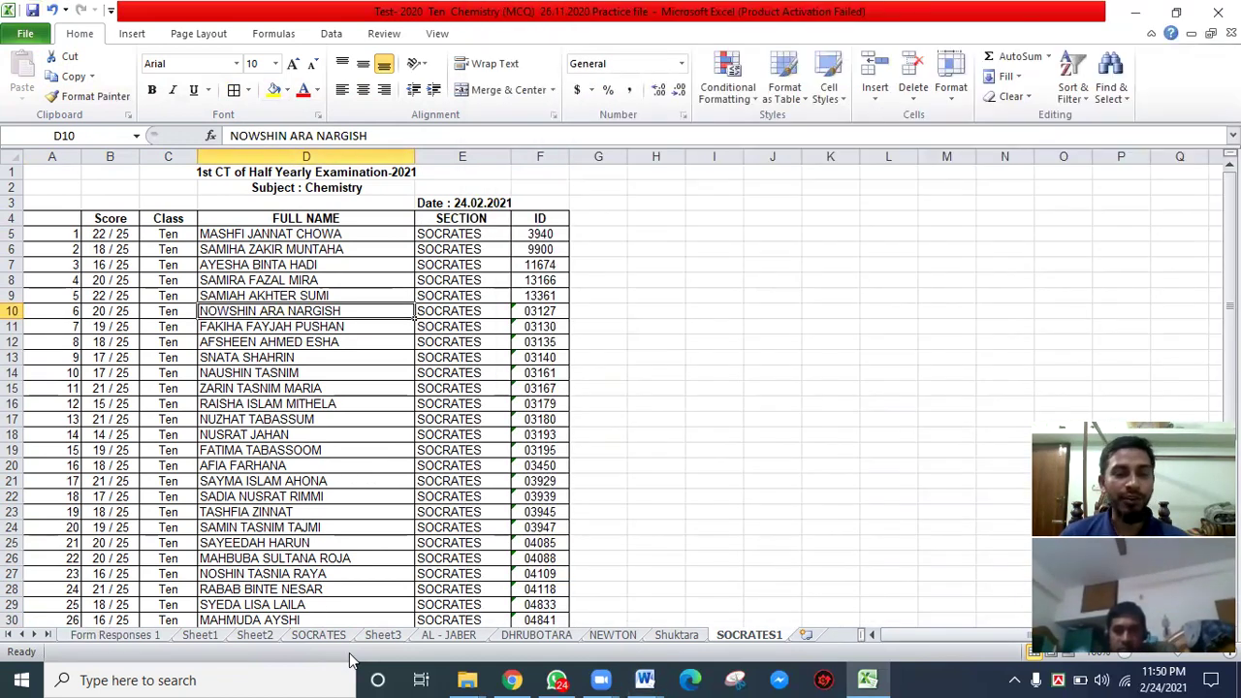
click(428, 638)
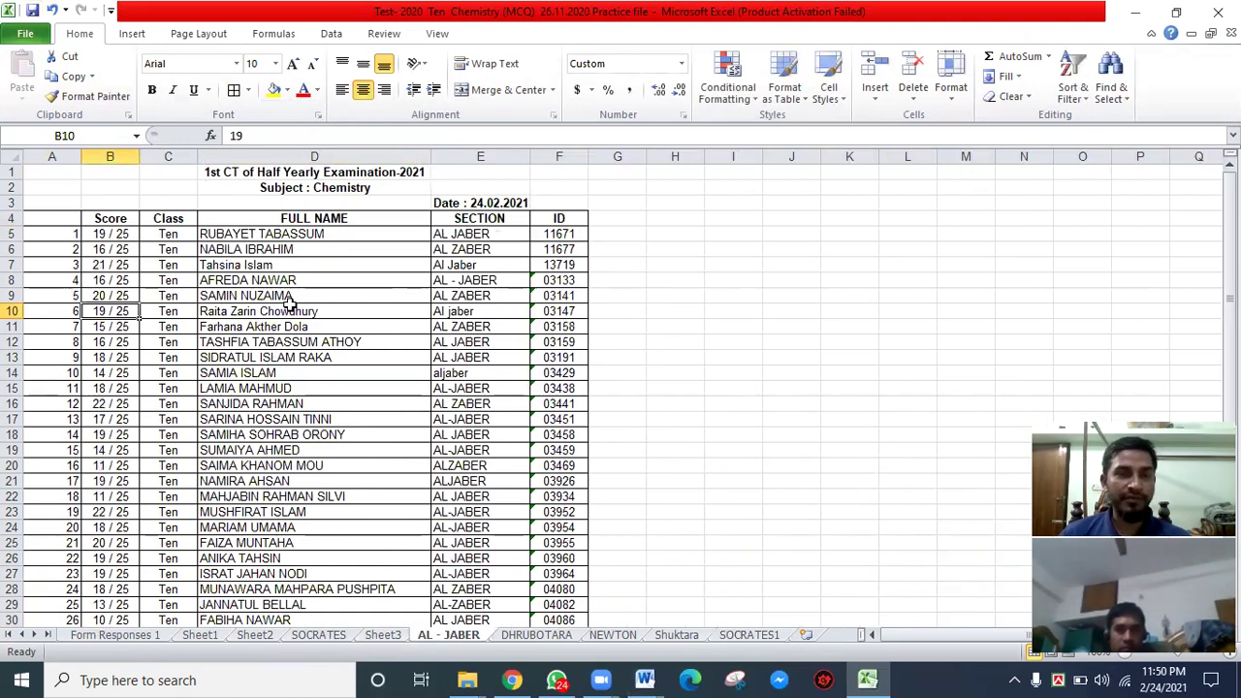
drag(83, 160, 71, 160)
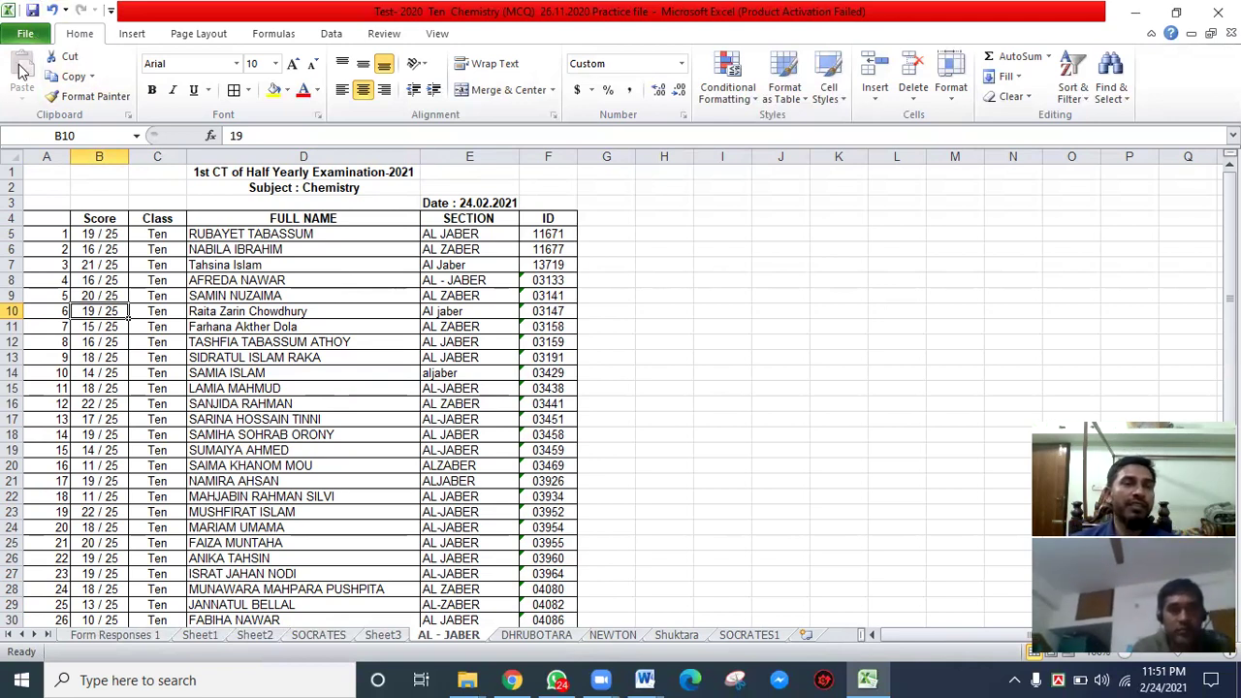
- Print the active AL - JABER sheet using the Microsoft Print to PDF printer
click(37, 35)
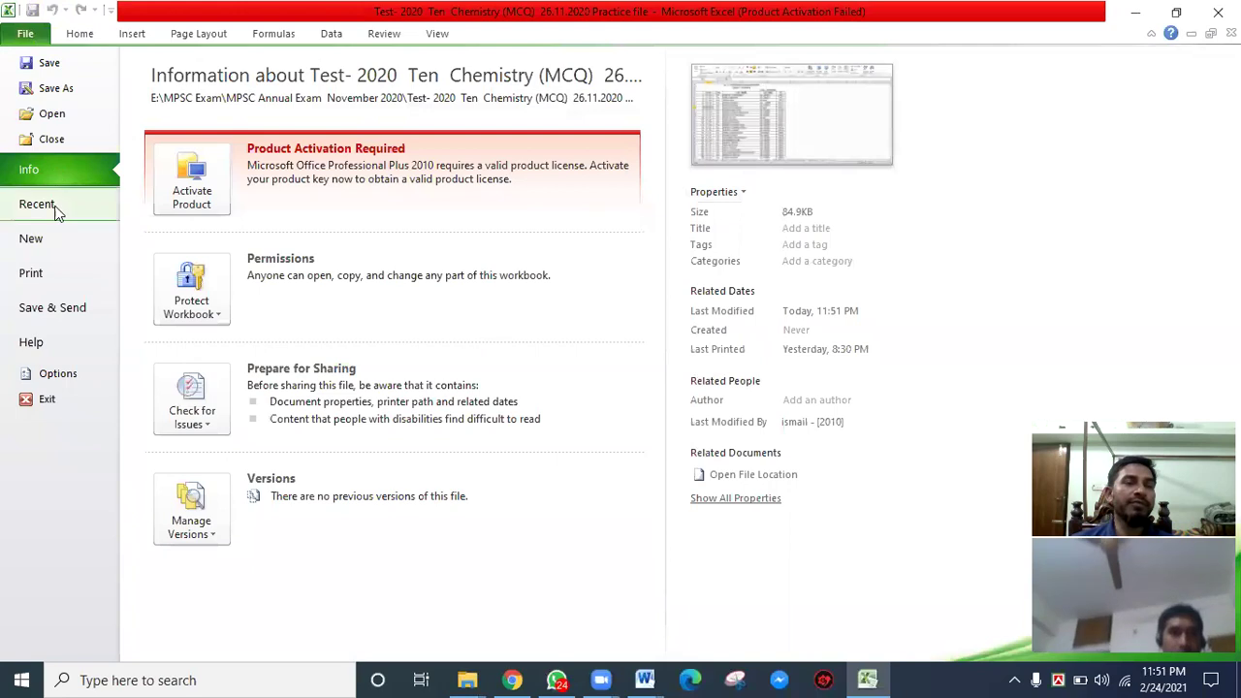
click(66, 281)
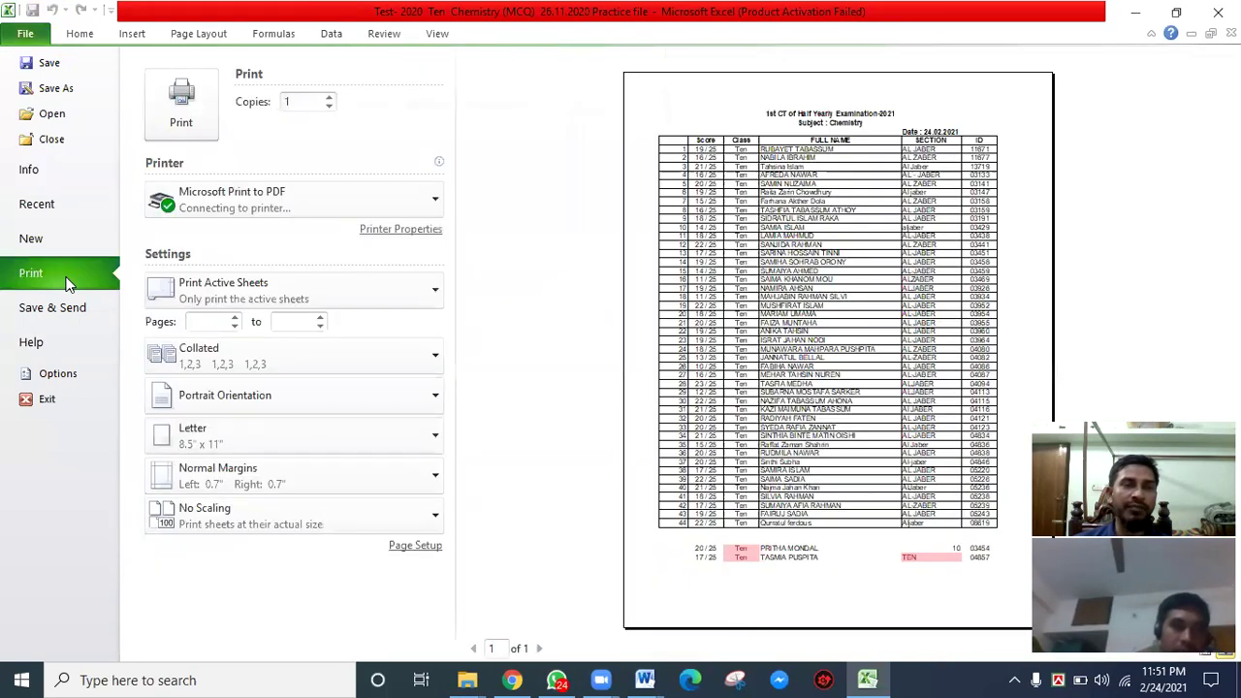
click(281, 202)
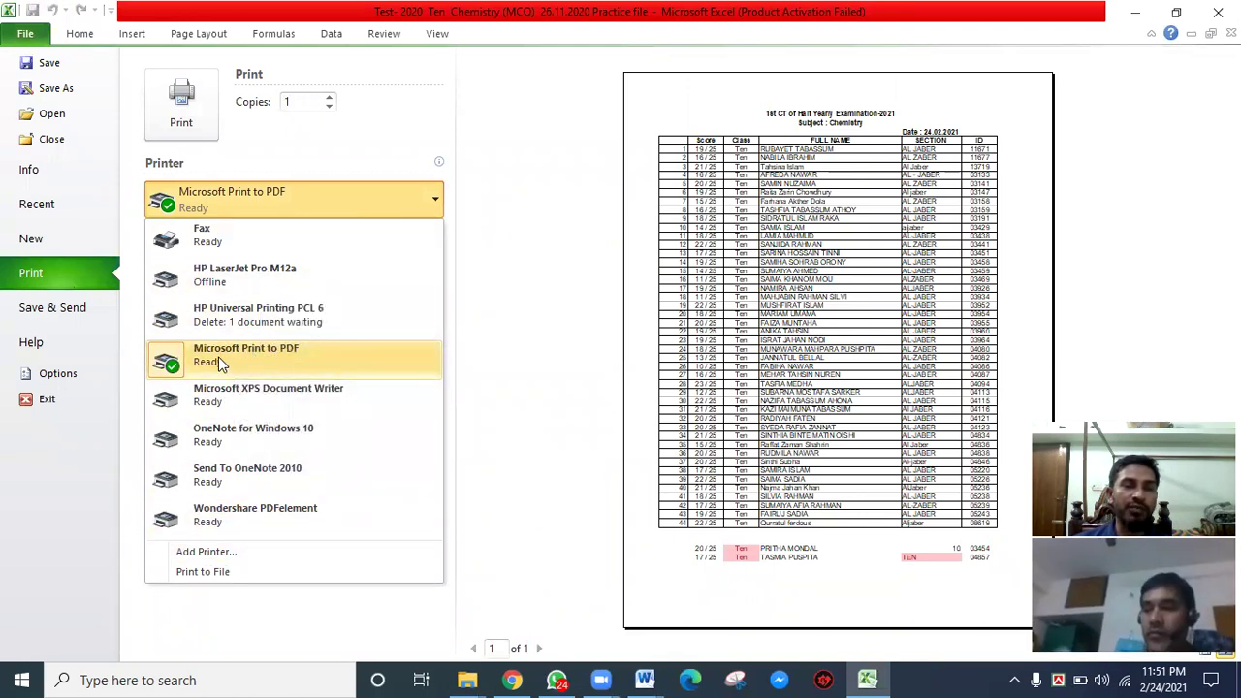
click(318, 356)
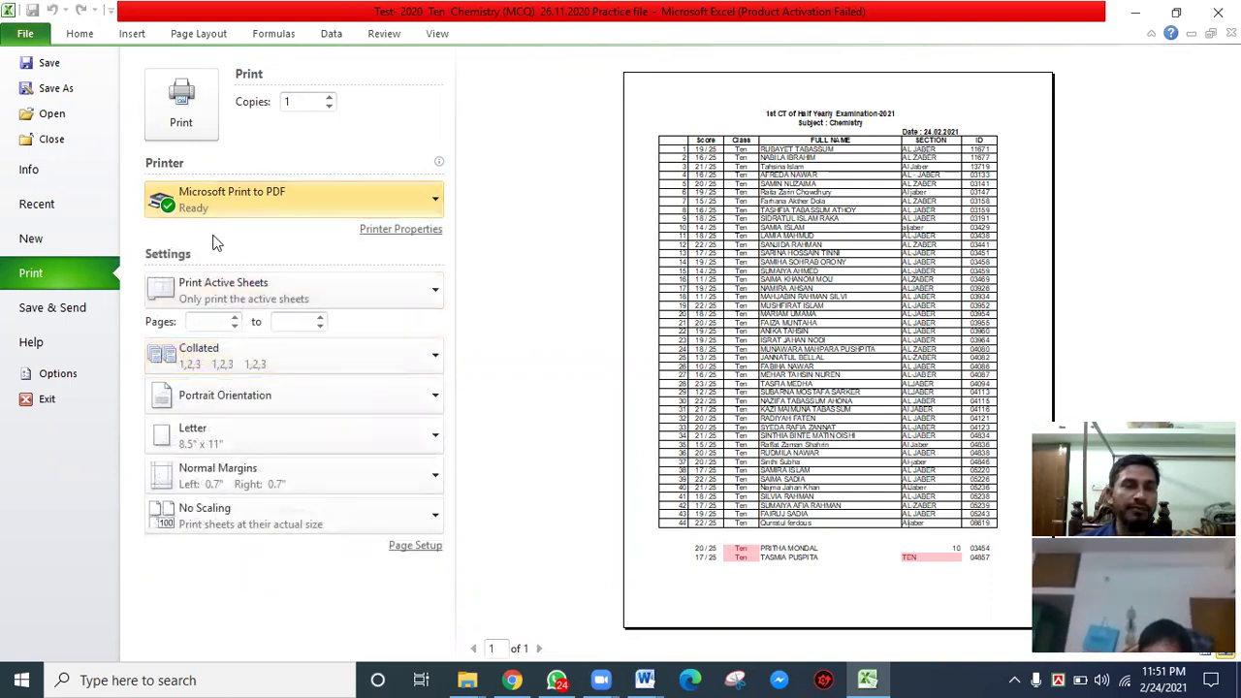
click(194, 118)
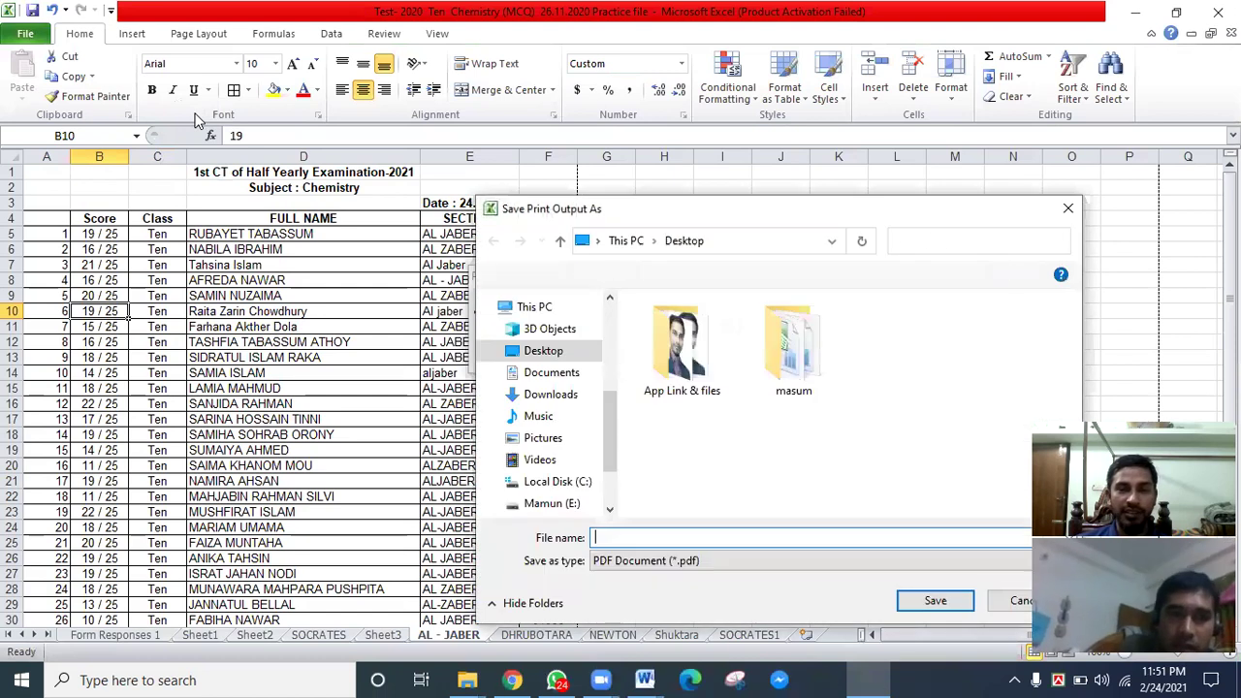
- Name the PDF output file "IX Al jaber Chem"
click(657, 542)
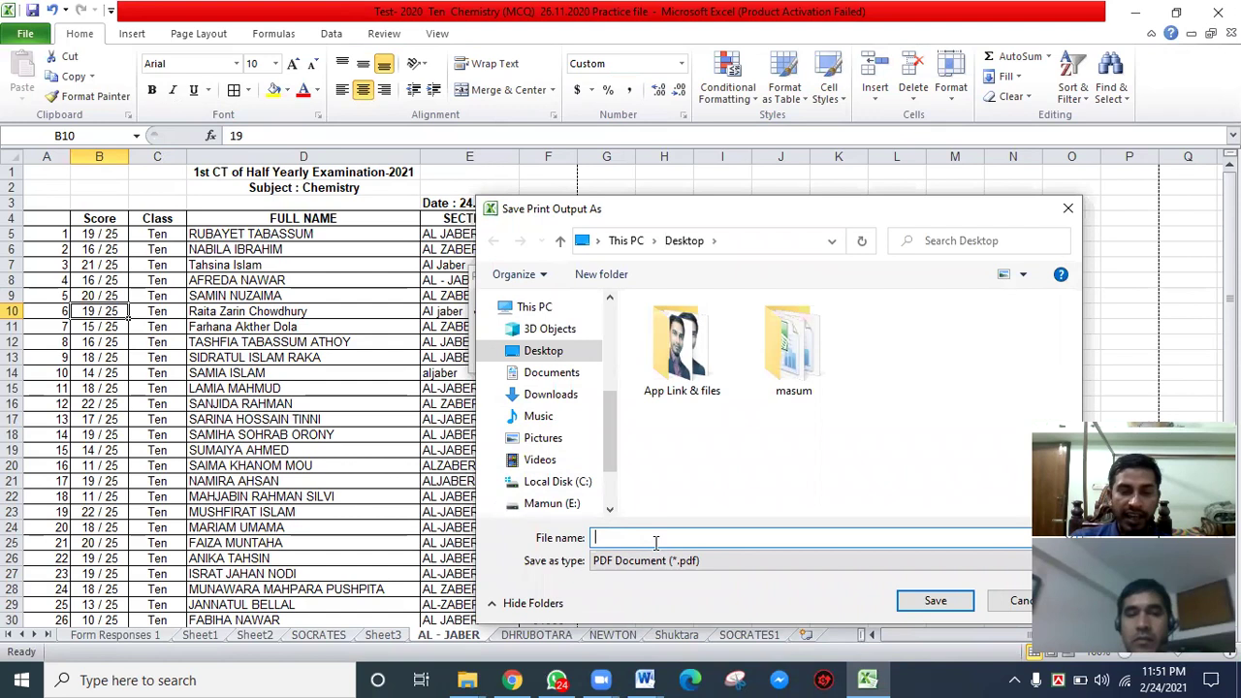
text(iX)
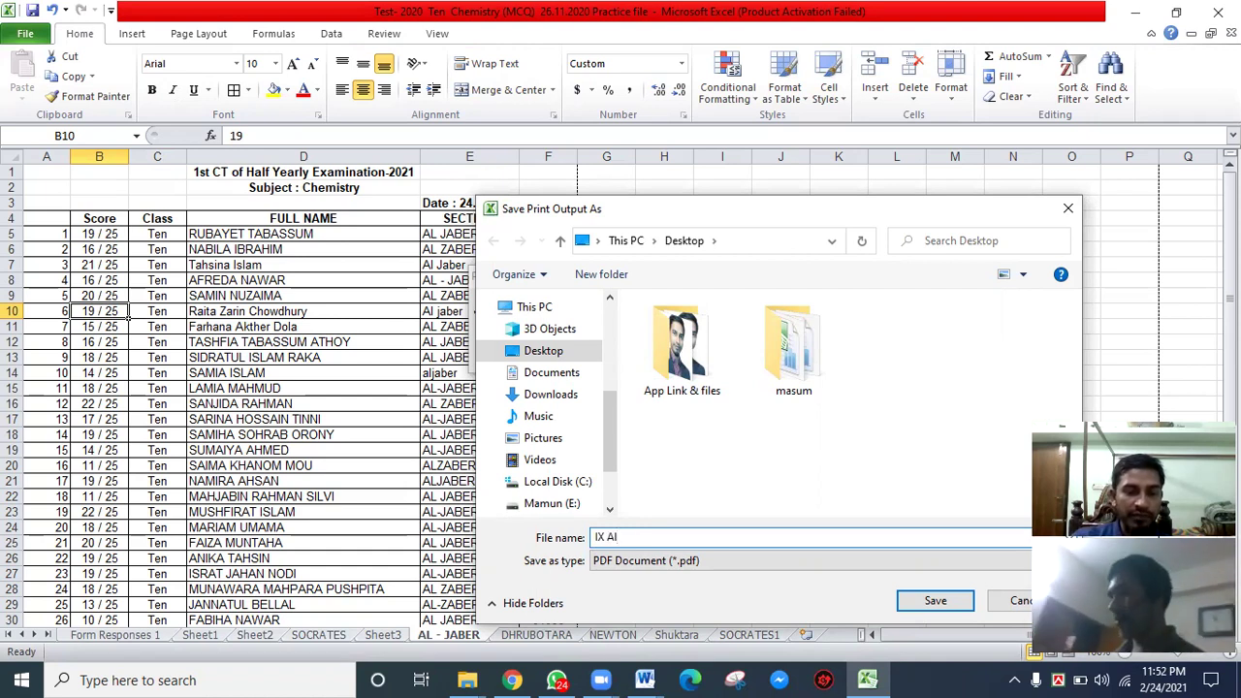
text(Al jaber)
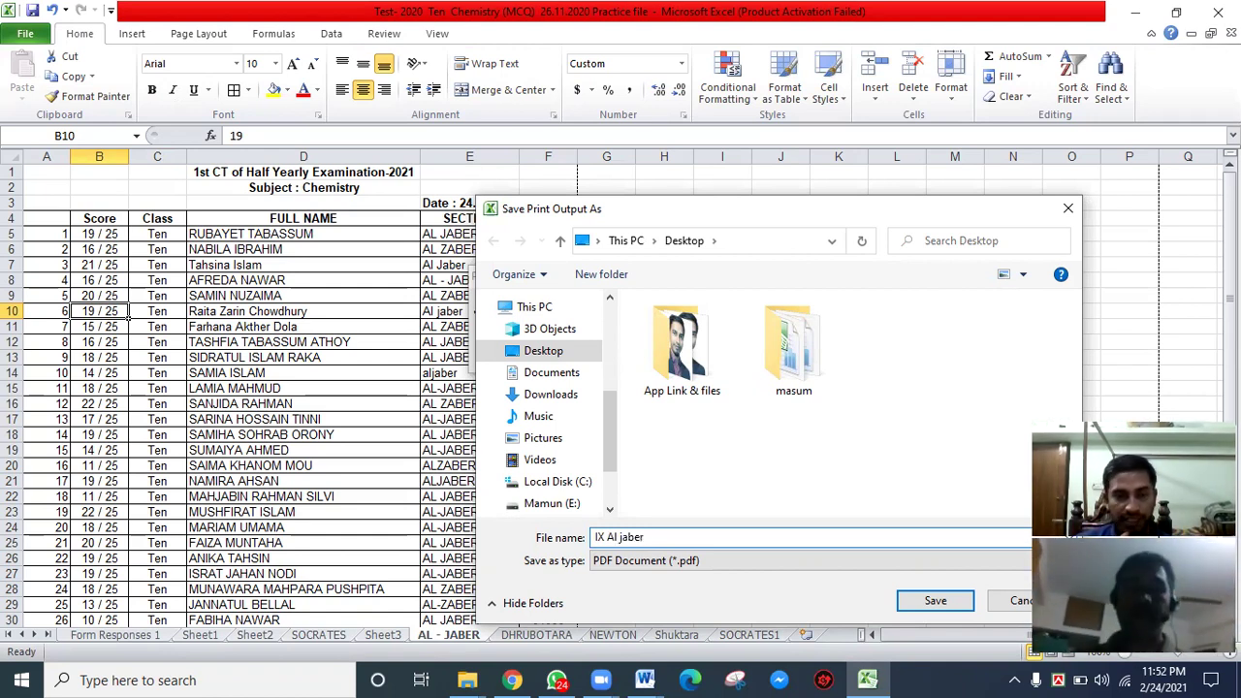
text( Chem)
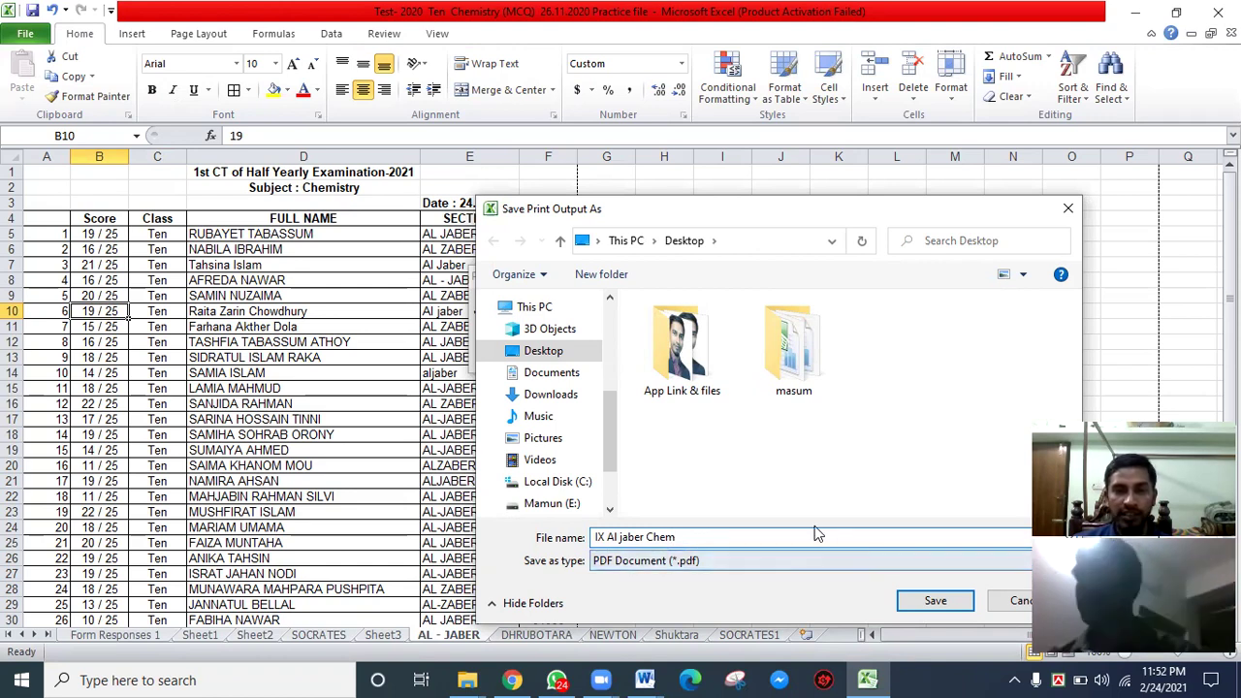
- Create a folder named "mmm" on the Desktop and save the PDF inside it
click(560, 359)
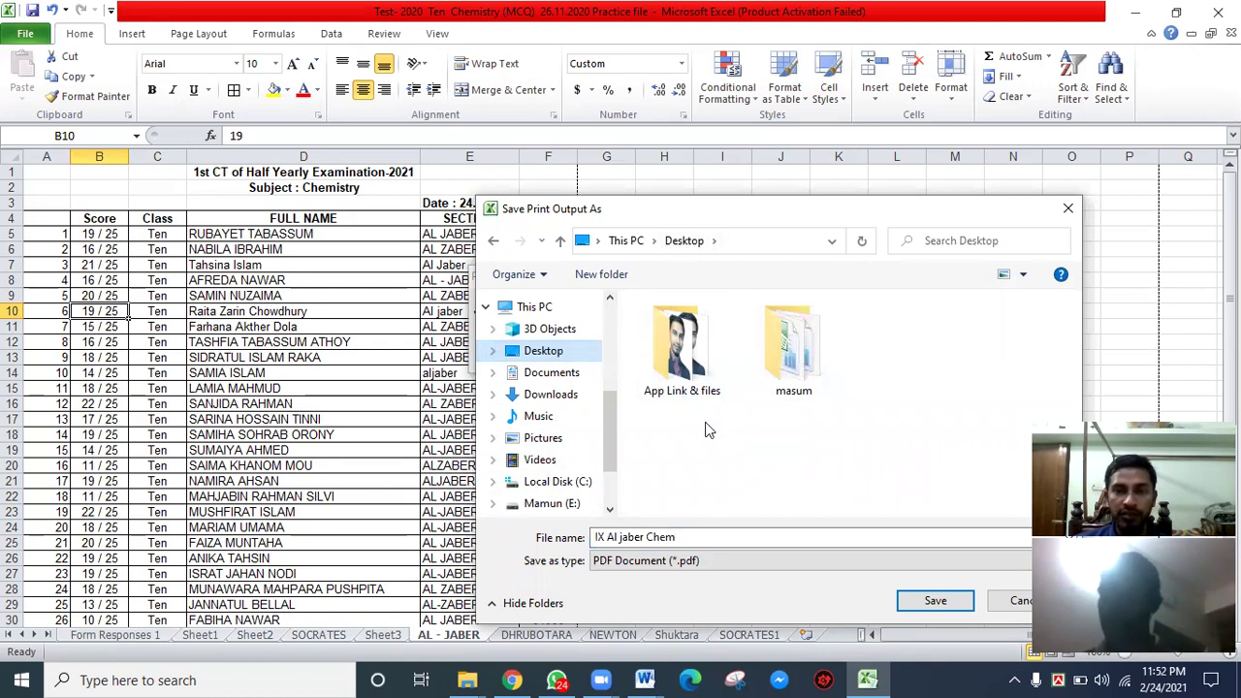
click(602, 275)
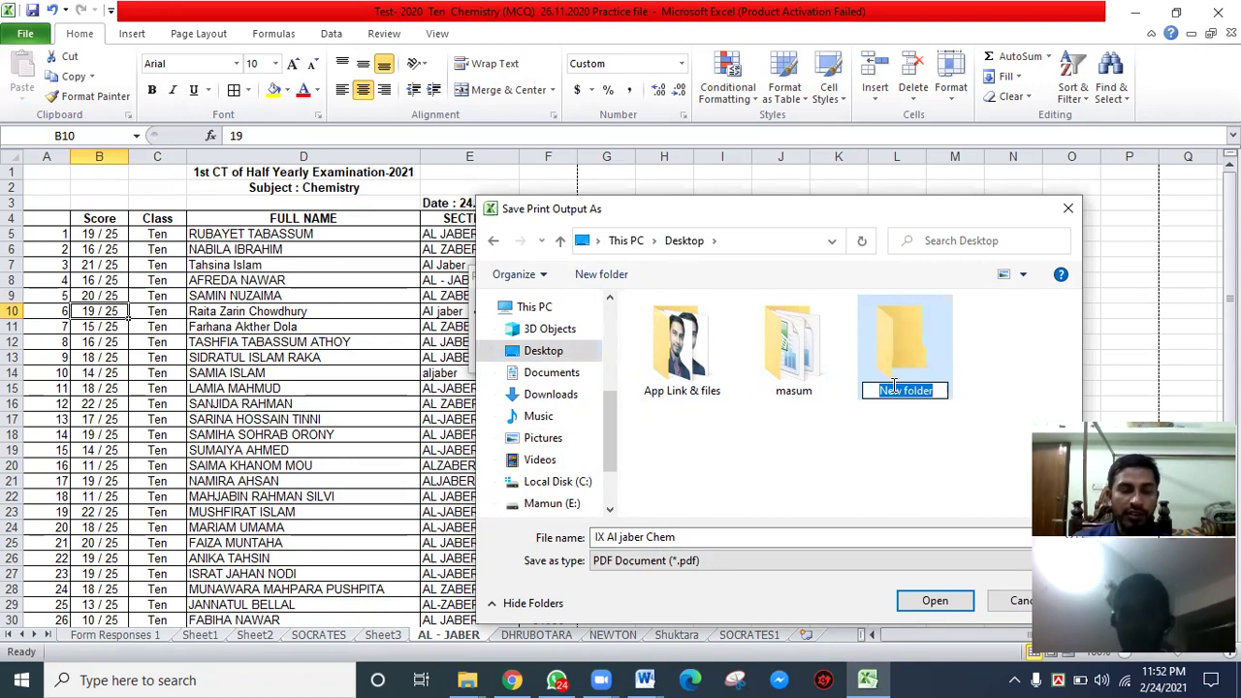
text(samm)
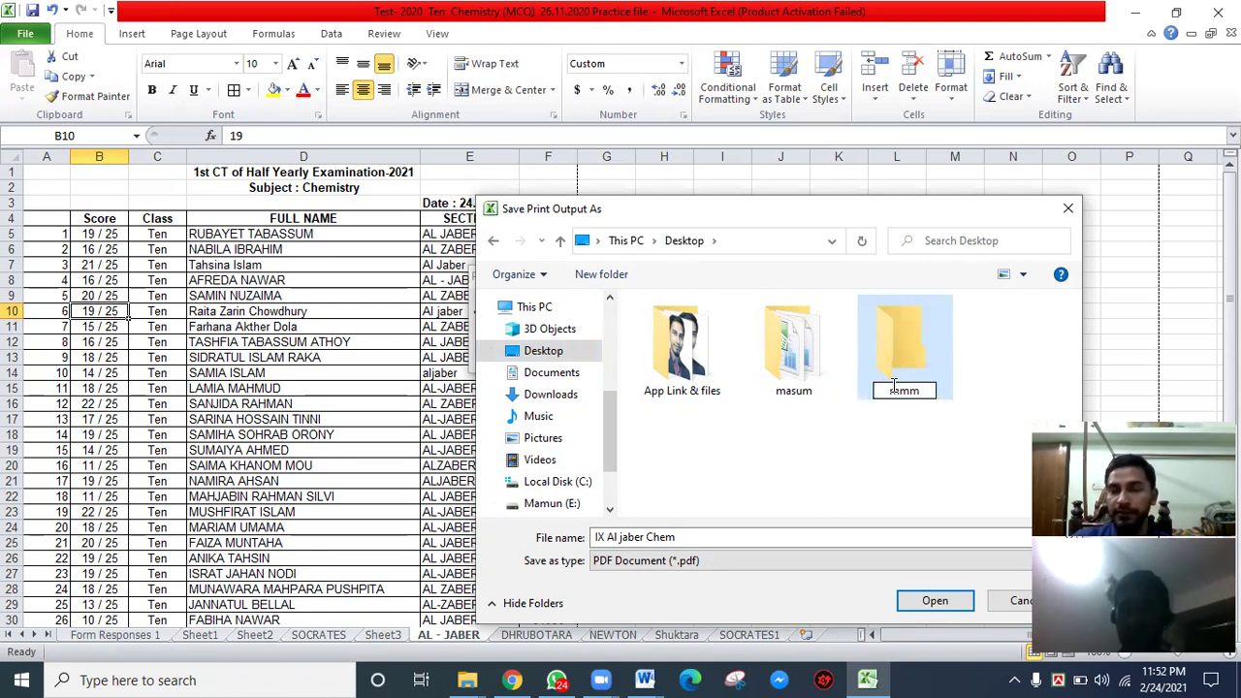
click(896, 341)
double_click(896, 364)
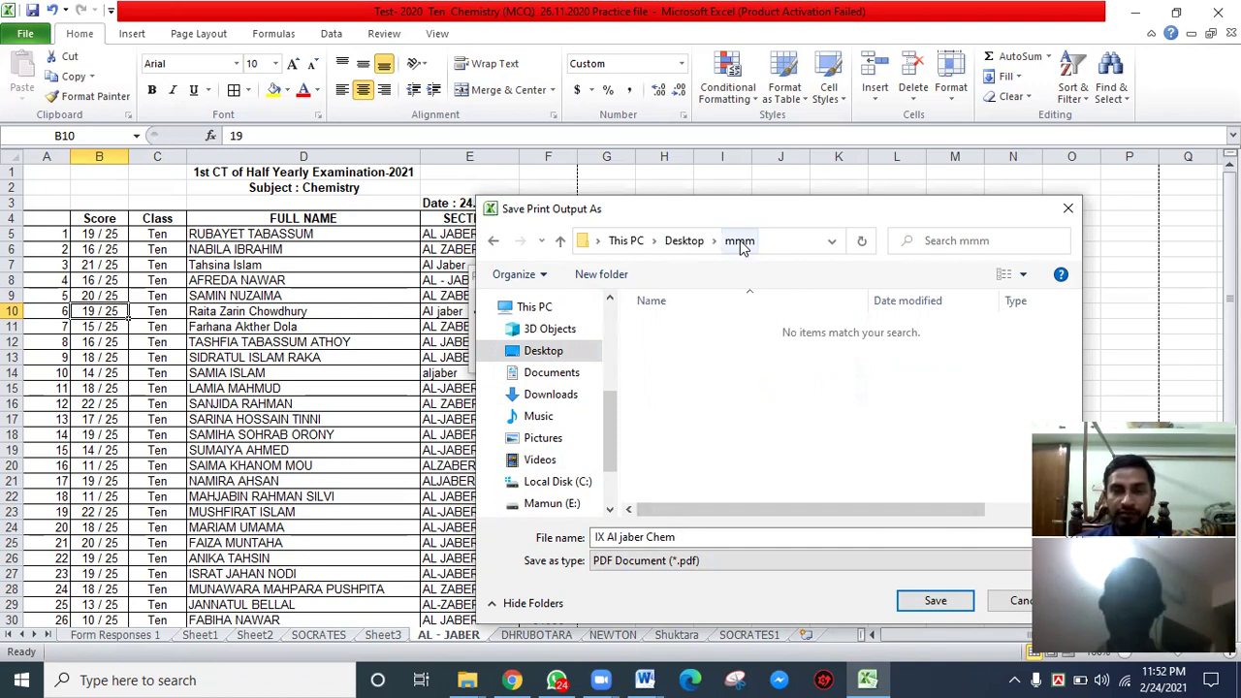
click(936, 602)
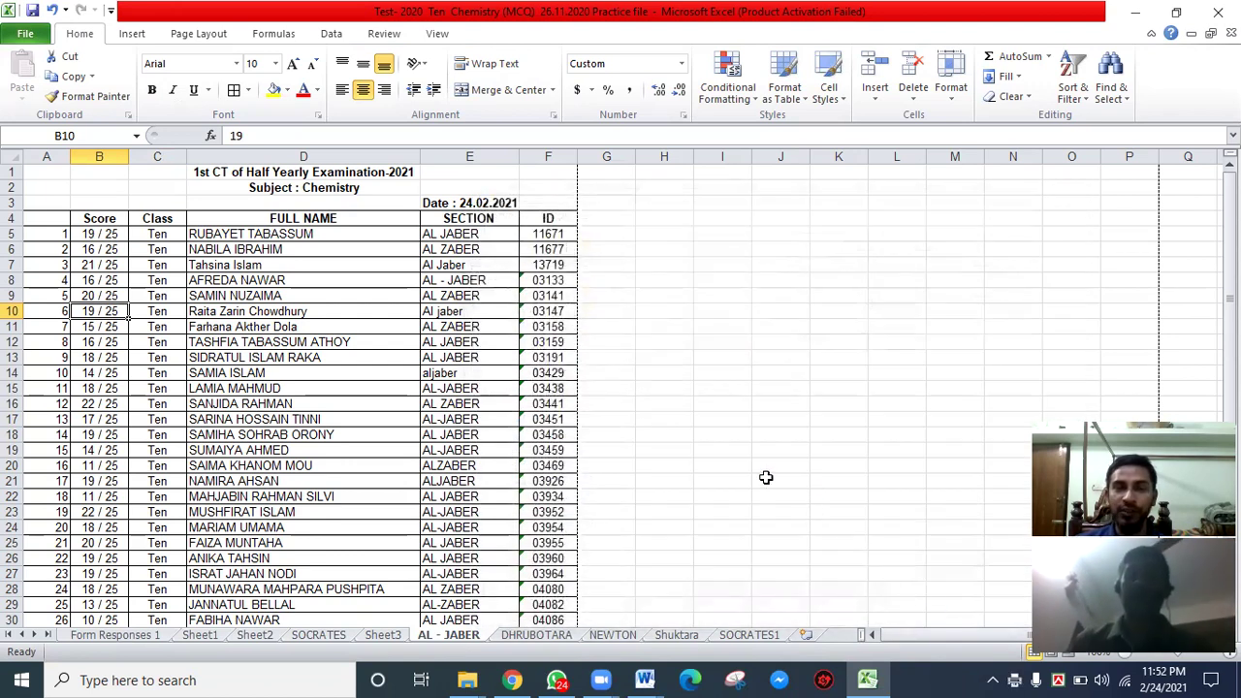
- Clear the open windows off the desktop and open the "IX Al jaber Chem" PDF from the mmm folder in PDFelement
click(1130, 20)
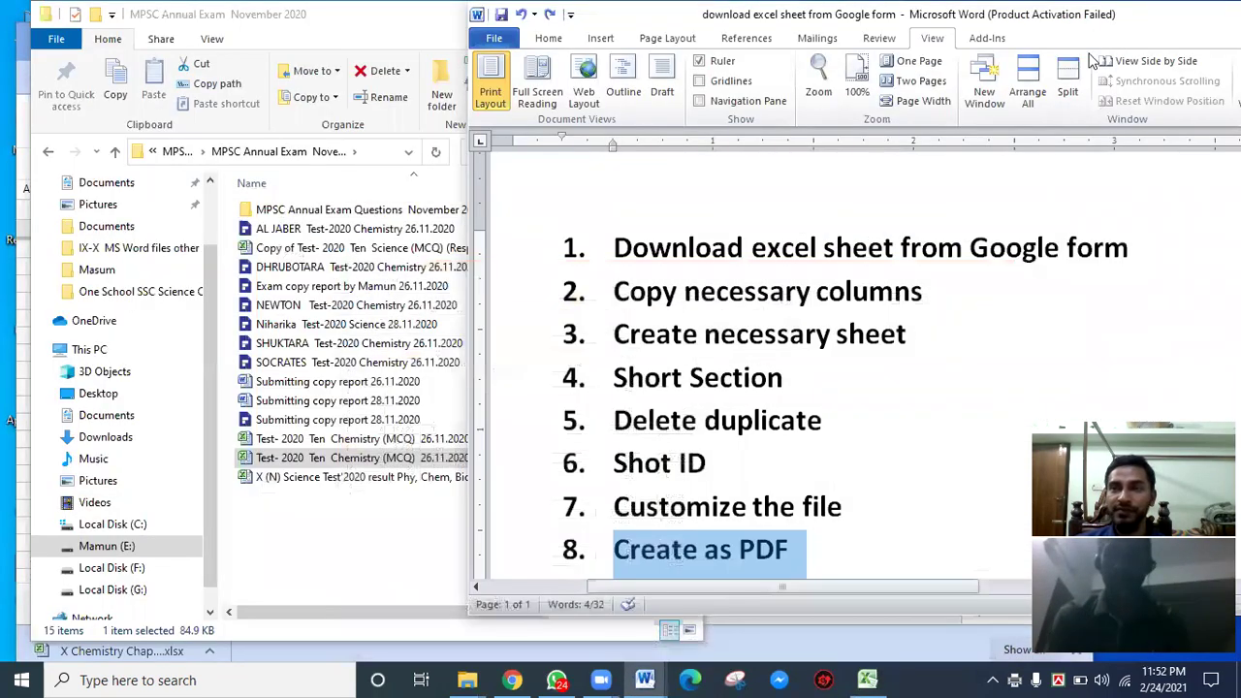
click(1208, 49)
click(996, 35)
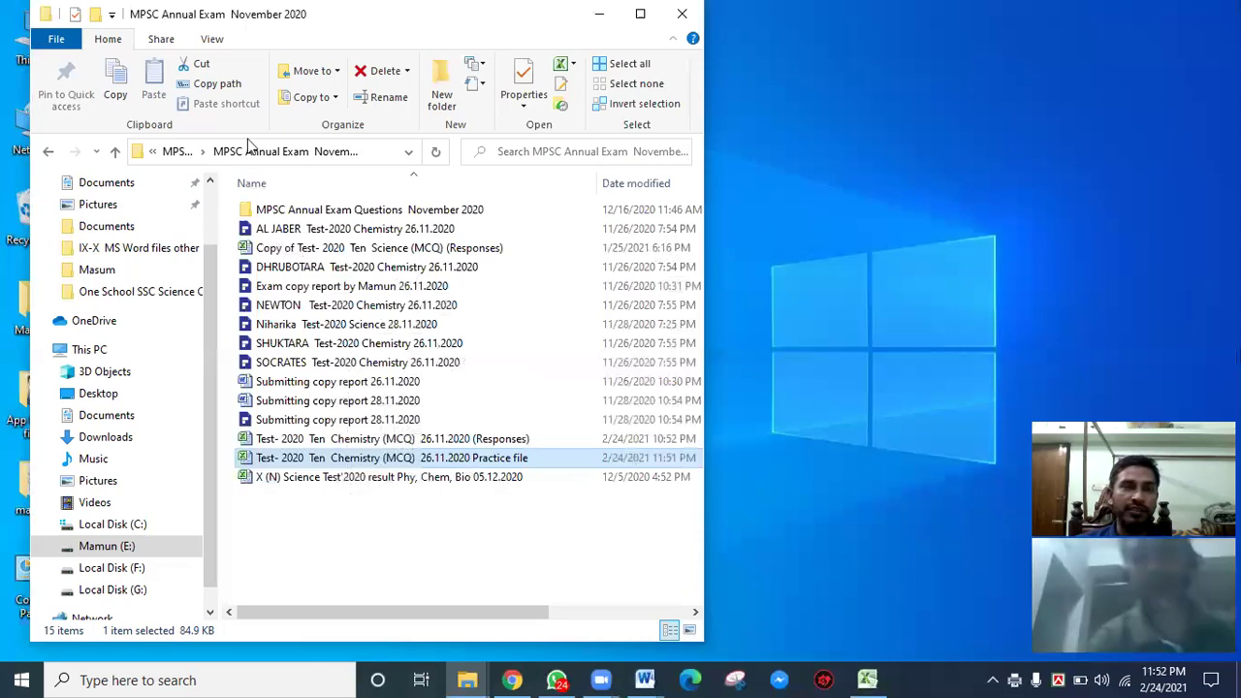
click(599, 14)
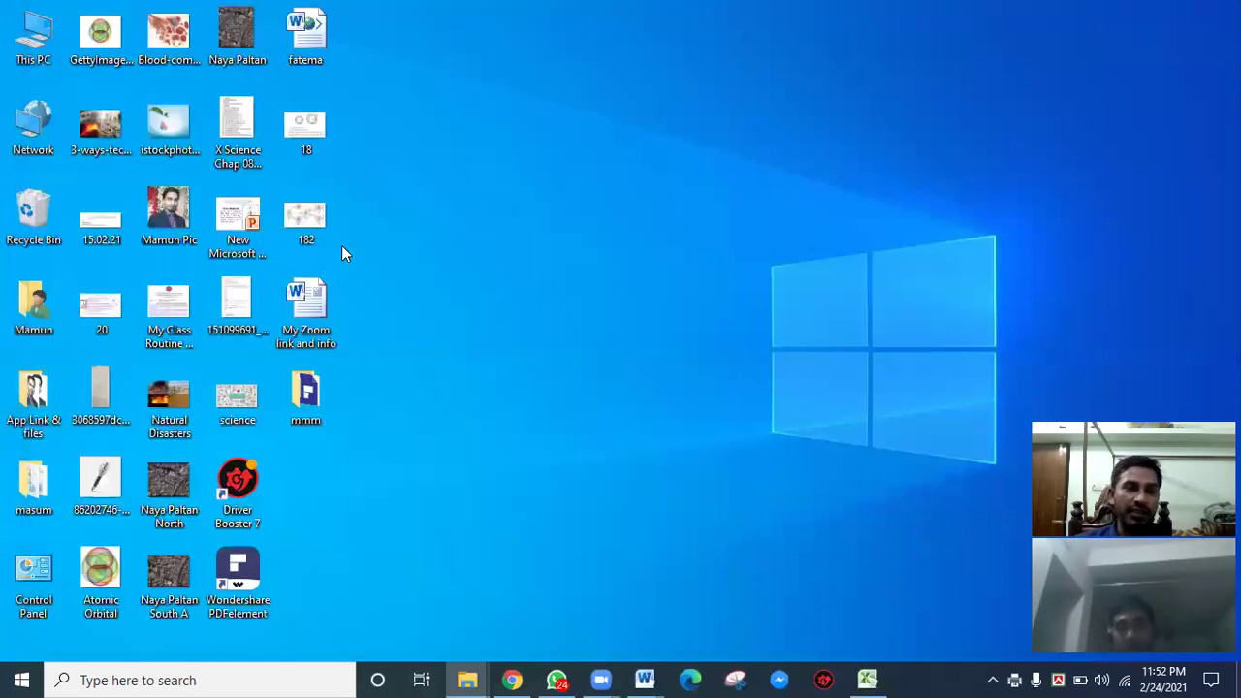
double_click(308, 413)
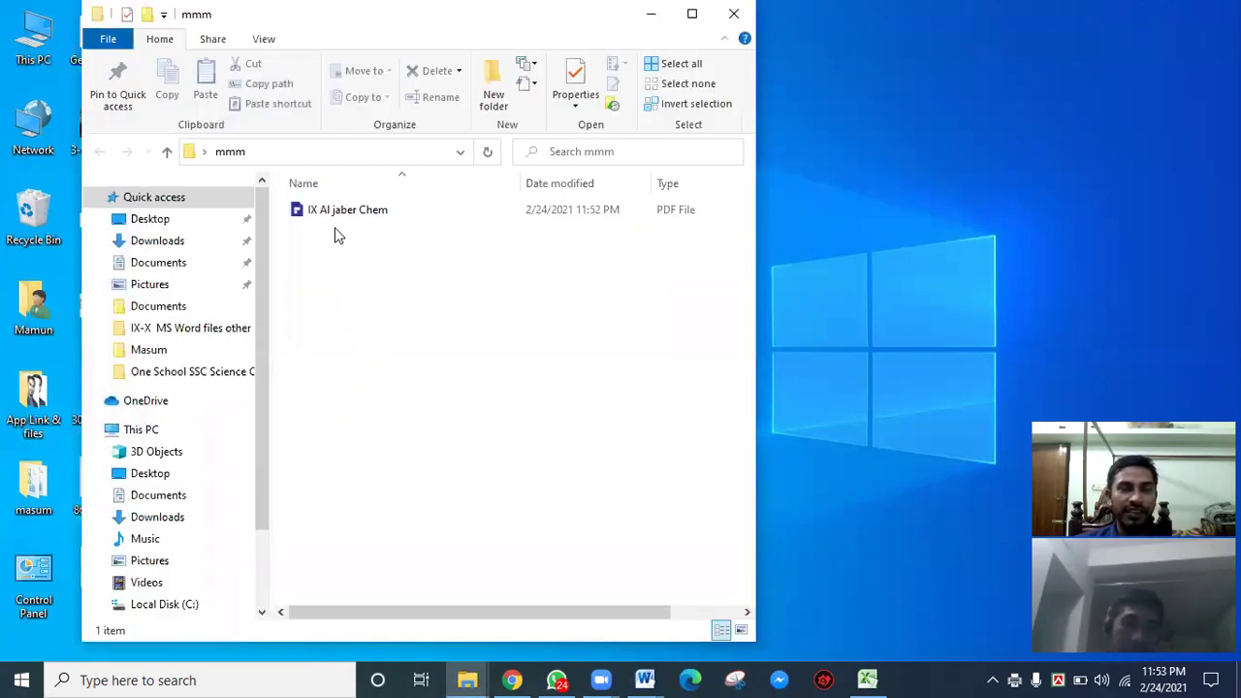
click(339, 214)
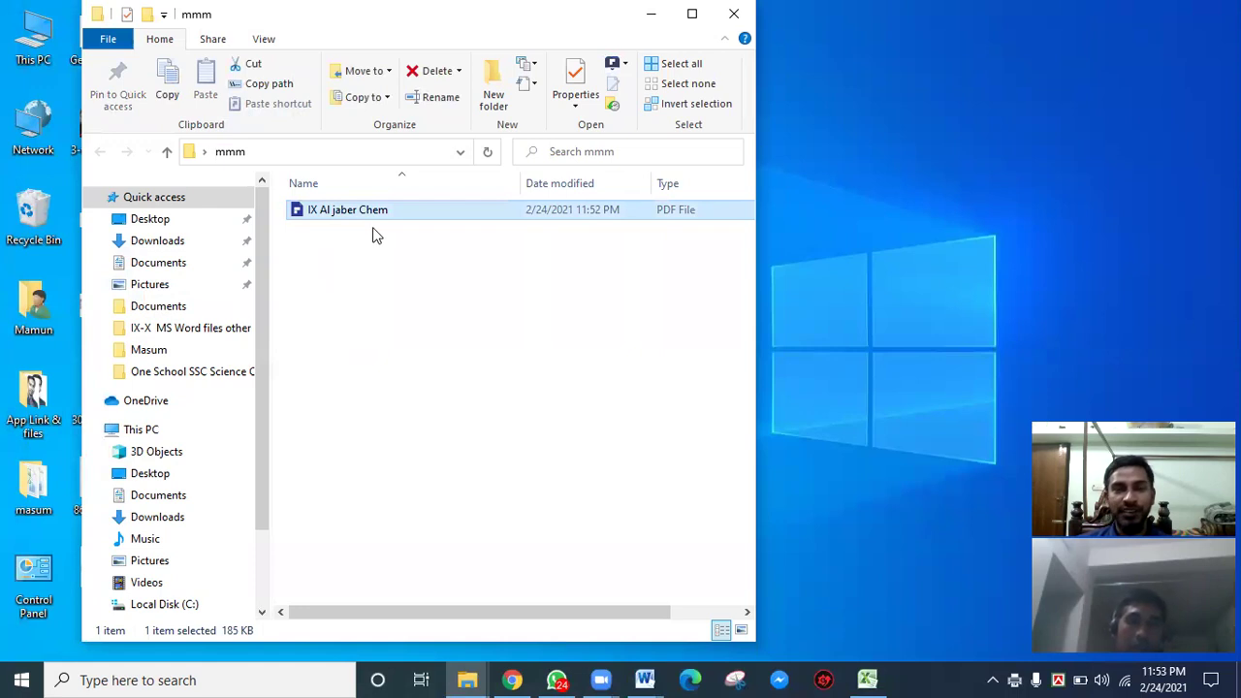
double_click(432, 215)
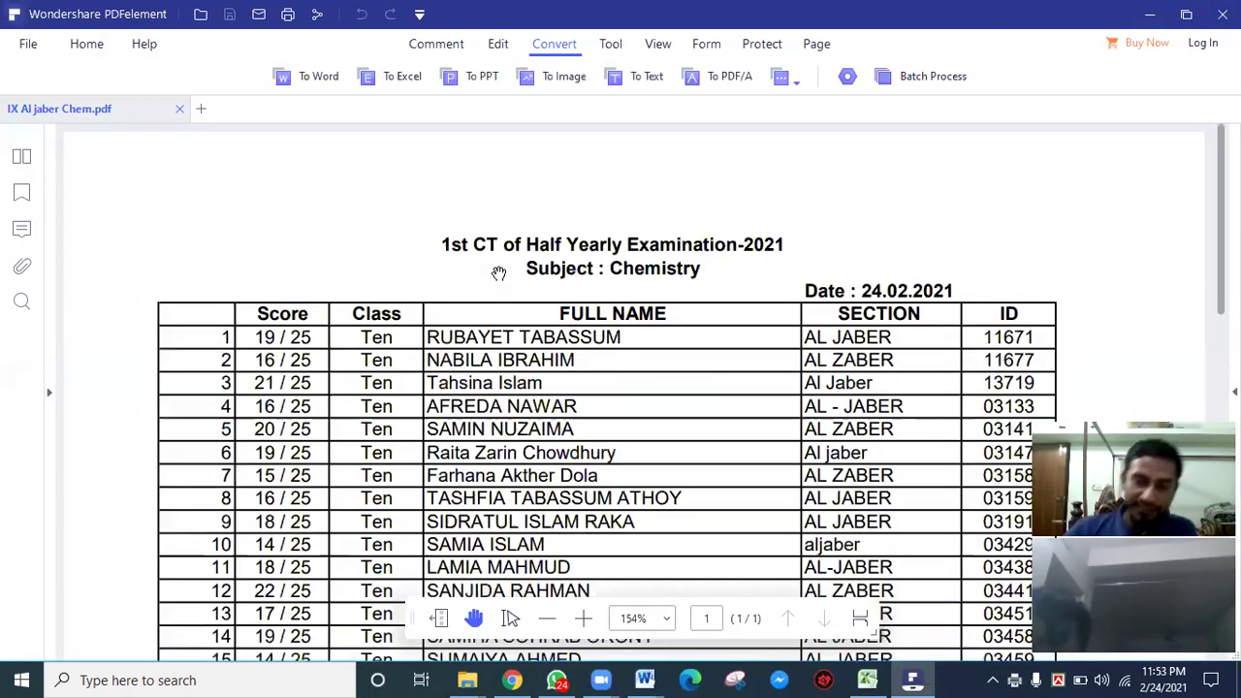
- Examine the AL - JABER result list in the PDF from the heading to the unbordered rows below the table
scroll(718, 278, down, 3)
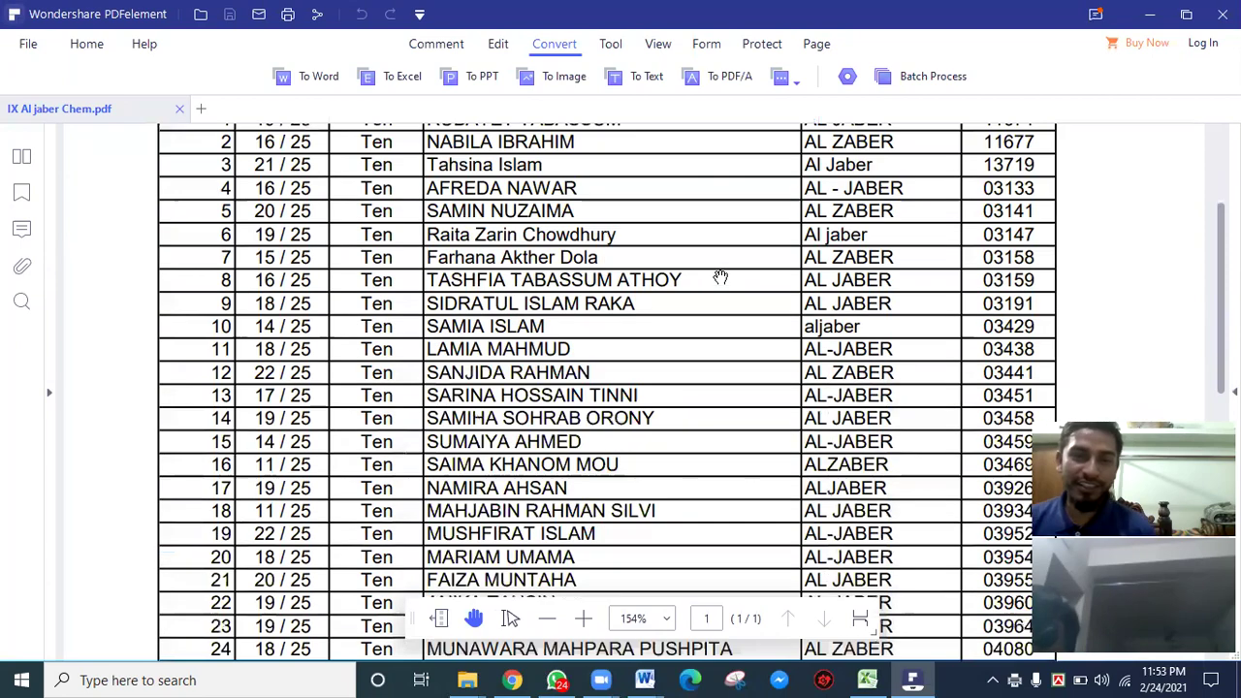
scroll(716, 282, down, 5)
scroll(717, 288, down, 6)
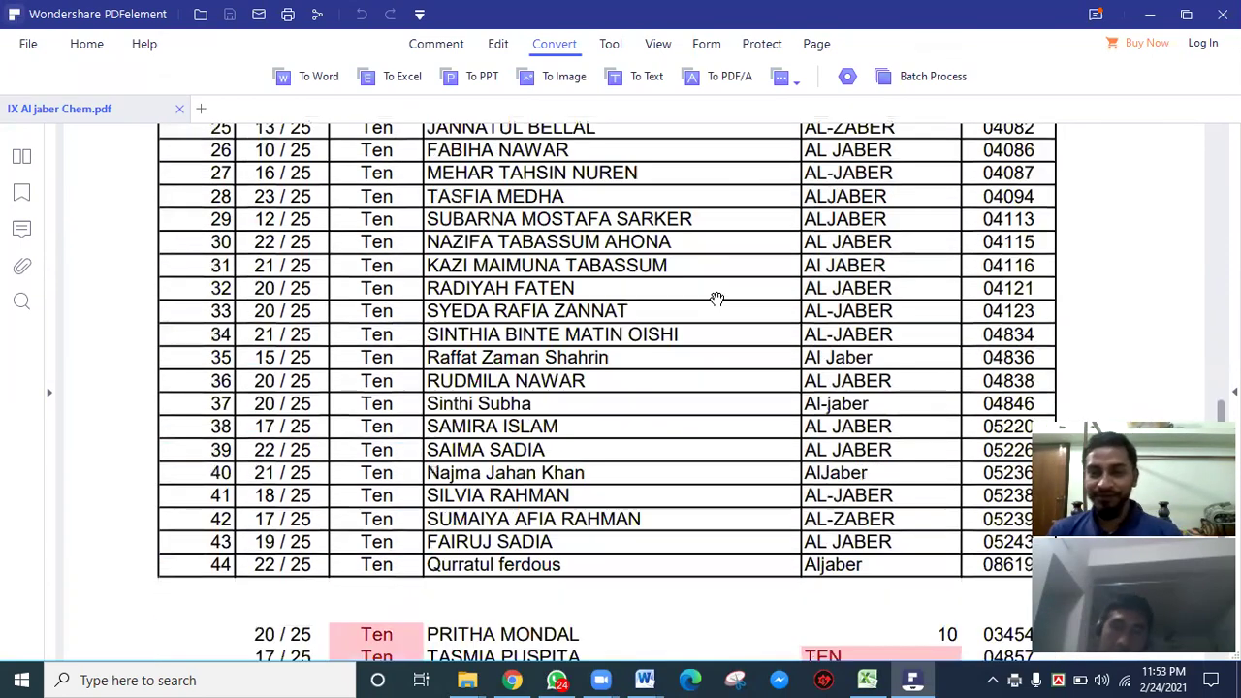
scroll(717, 291, up, 5)
scroll(717, 295, down, 5)
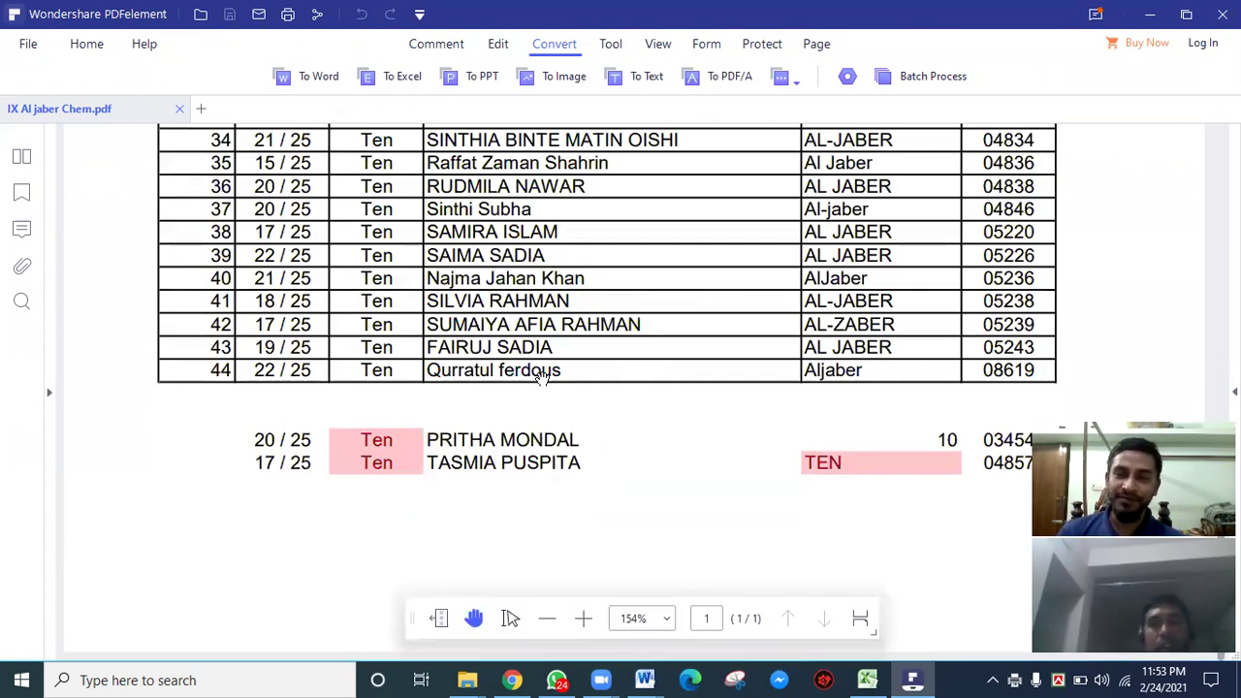
scroll(640, 378, up, 8)
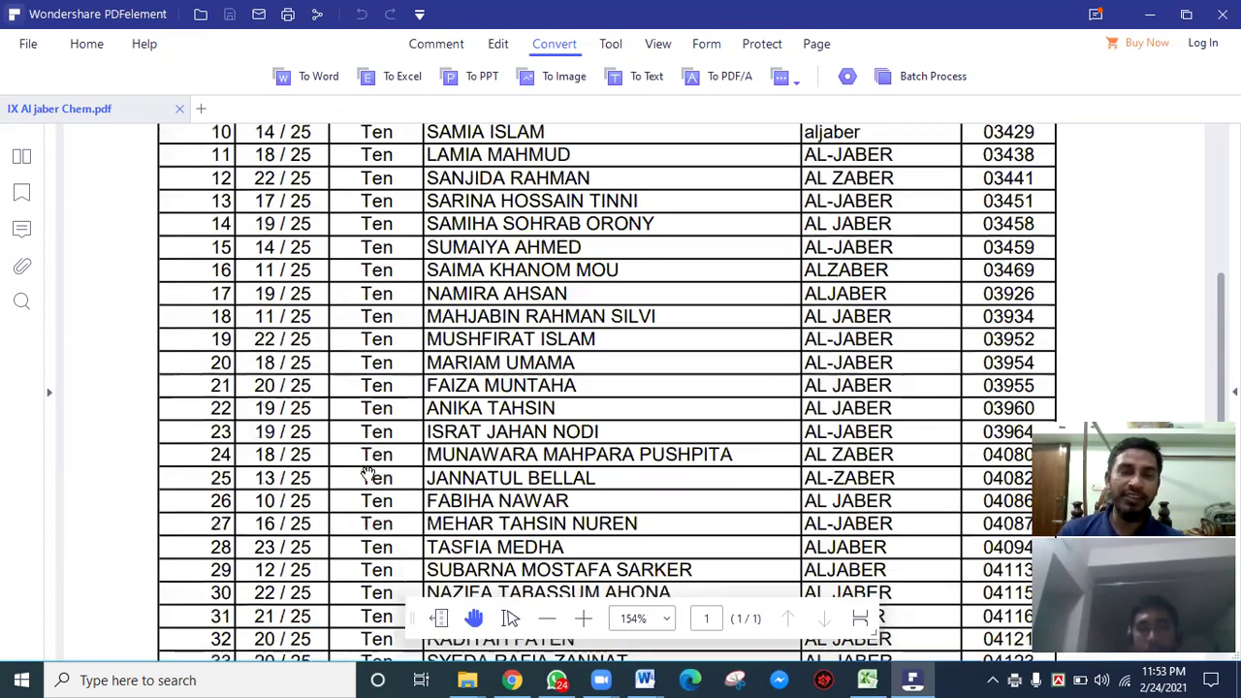
scroll(359, 413, down, 8)
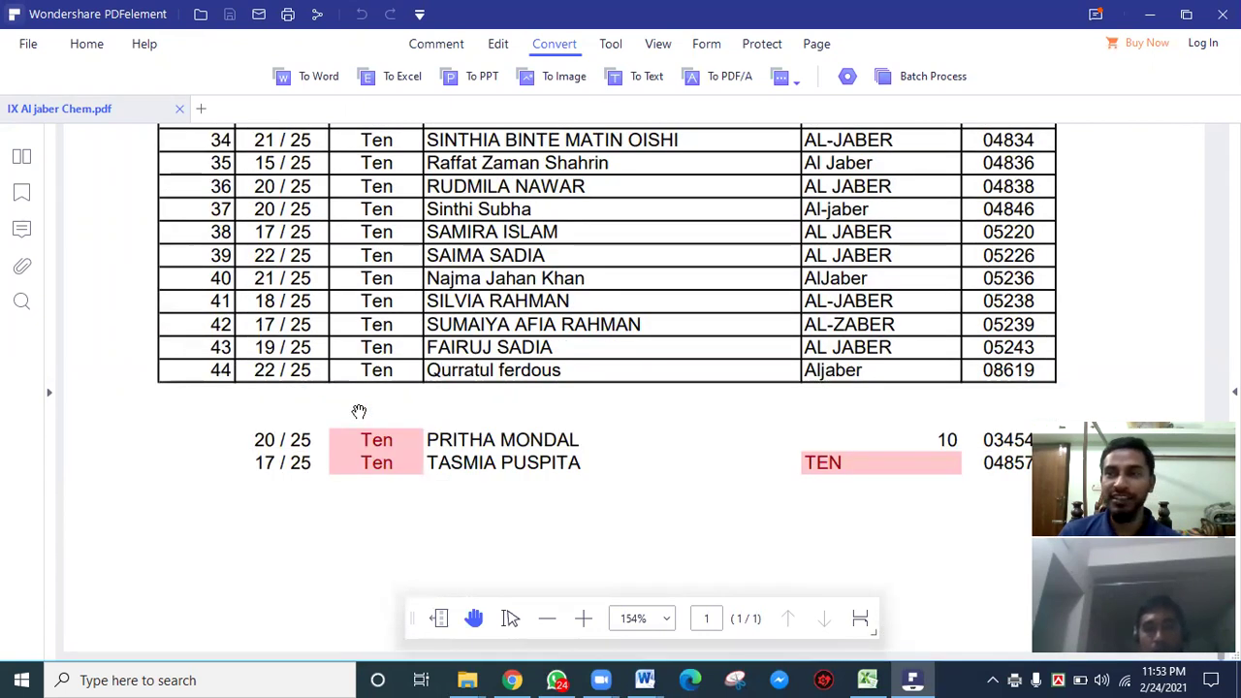
scroll(743, 391, up, 5)
scroll(640, 426, down, 5)
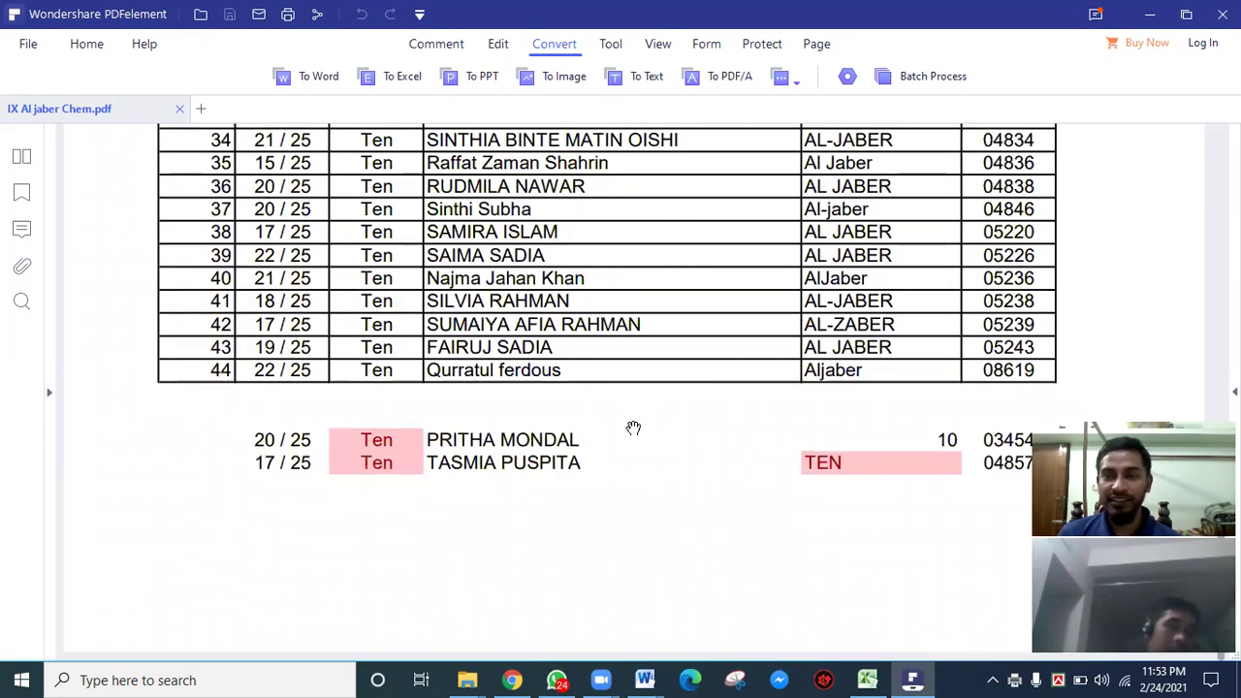
scroll(766, 342, up, 8)
scroll(776, 320, up, 6)
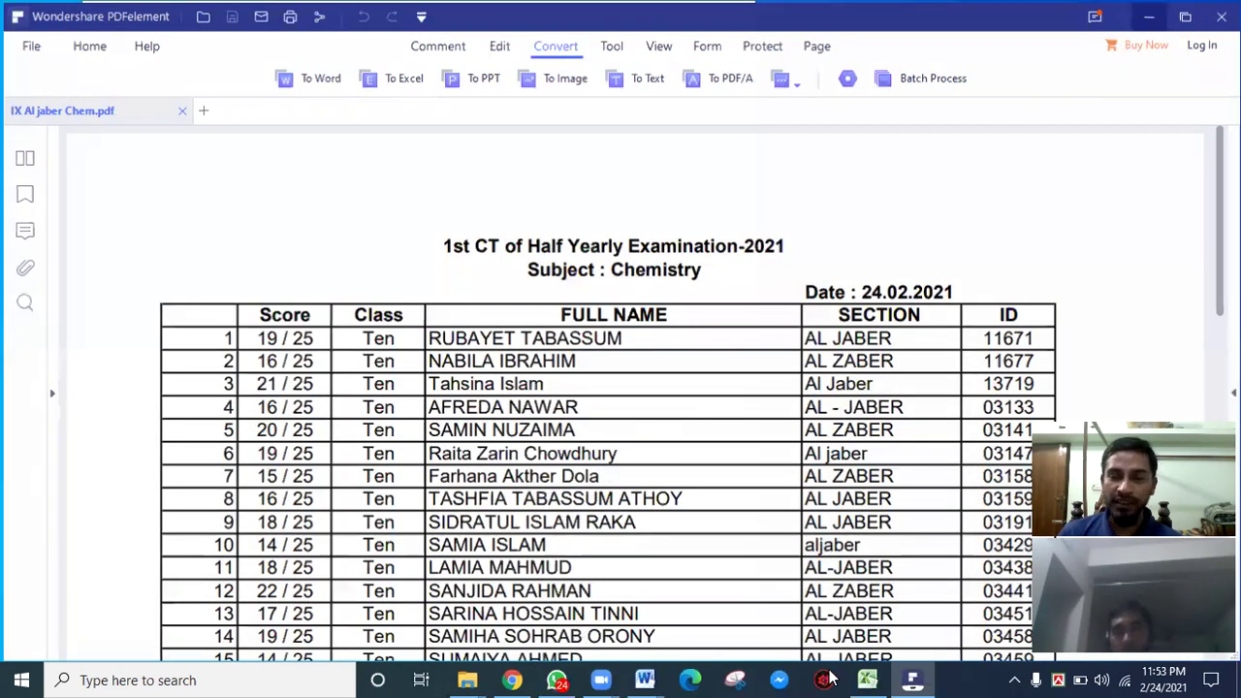
- Switch back to the Excel workbook and print the DHRUBOTARA sheet using the Microsoft Print to PDF printer
click(913, 680)
click(878, 679)
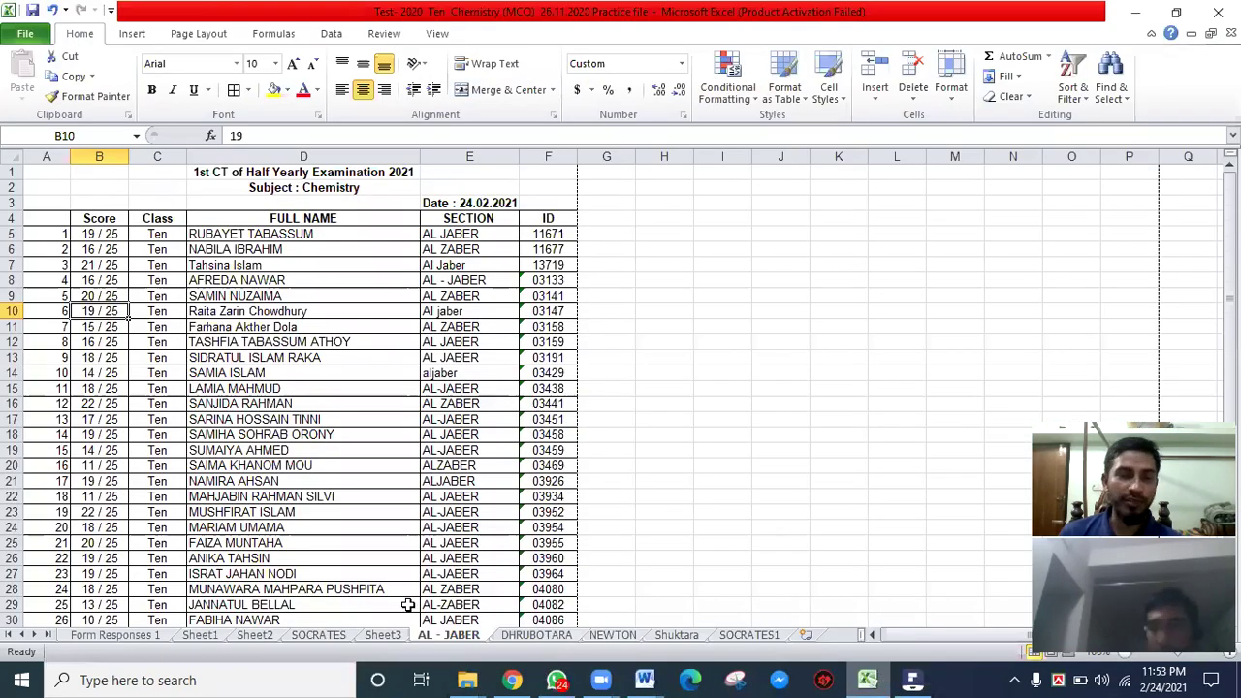
click(533, 635)
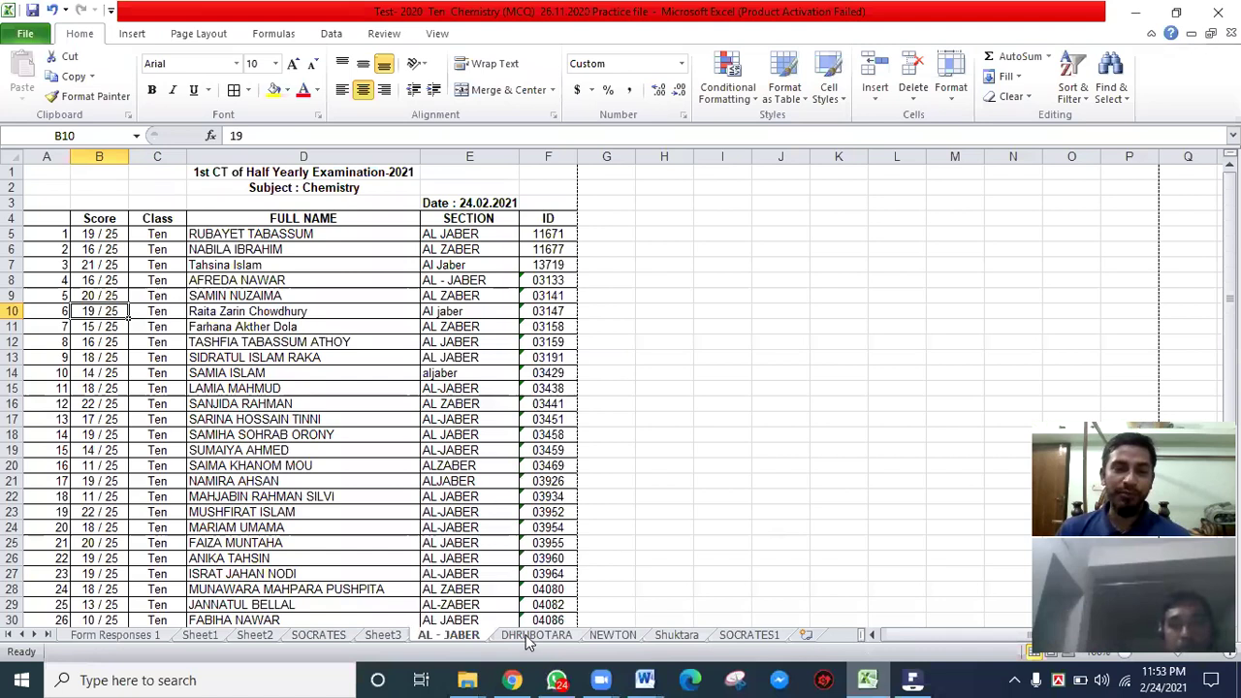
click(153, 199)
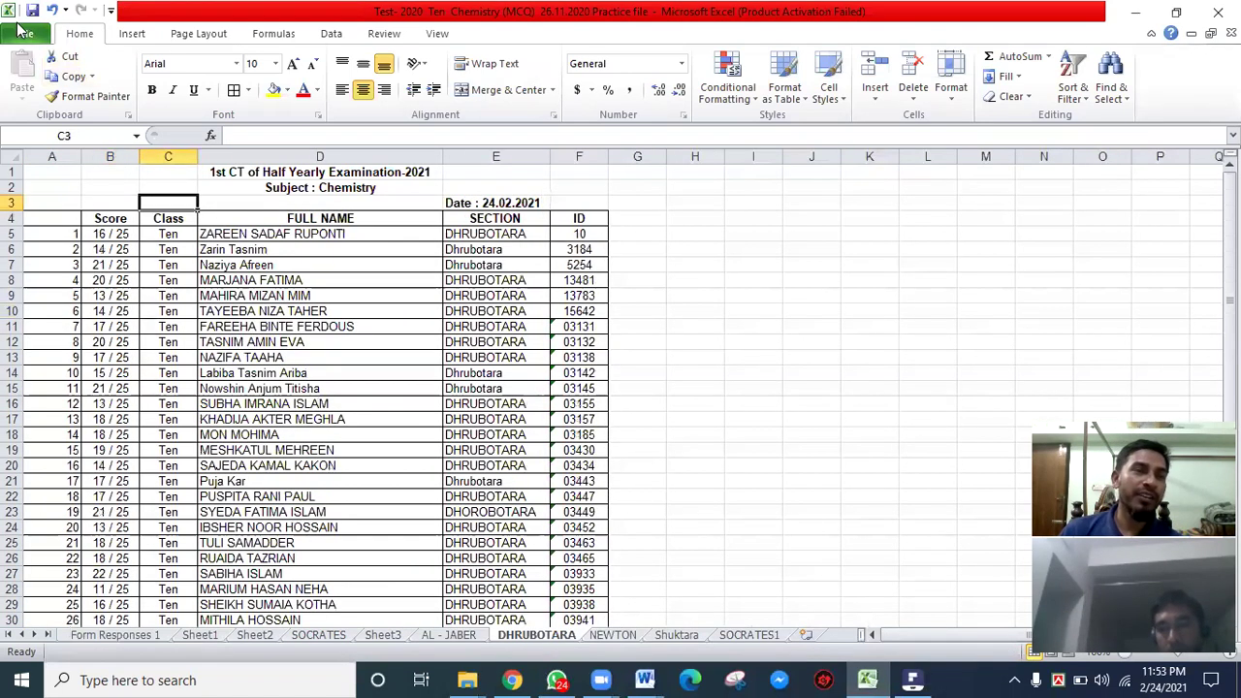
click(26, 35)
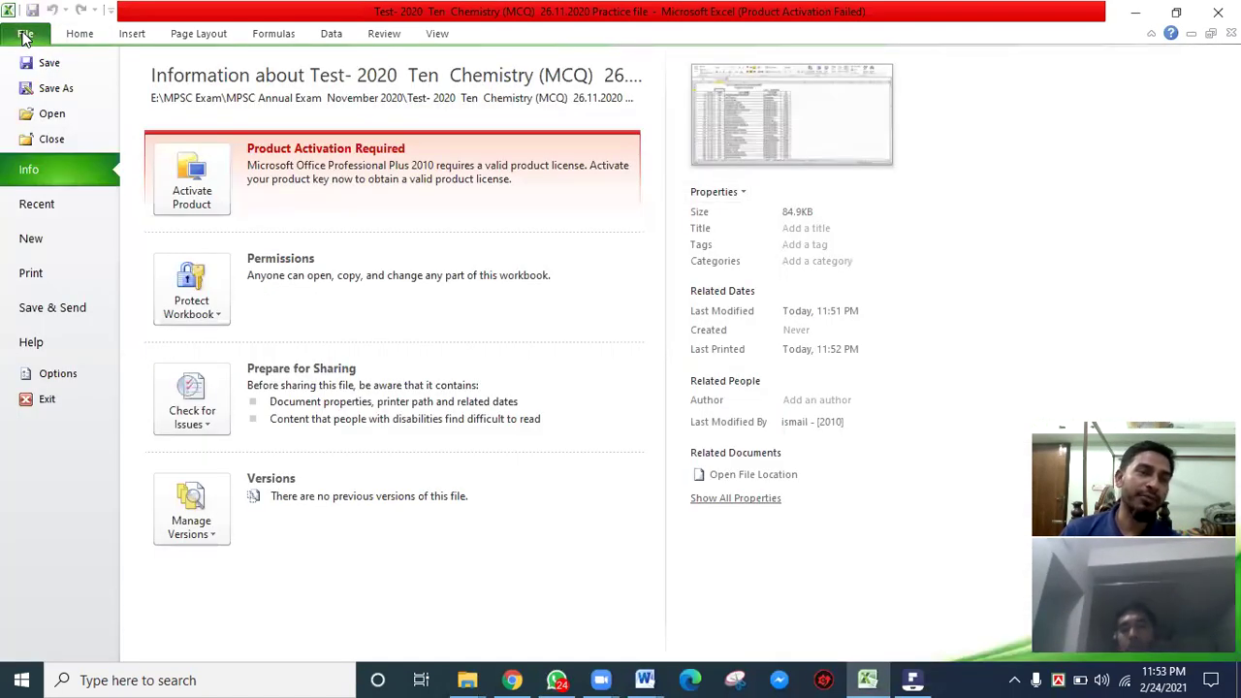
click(48, 278)
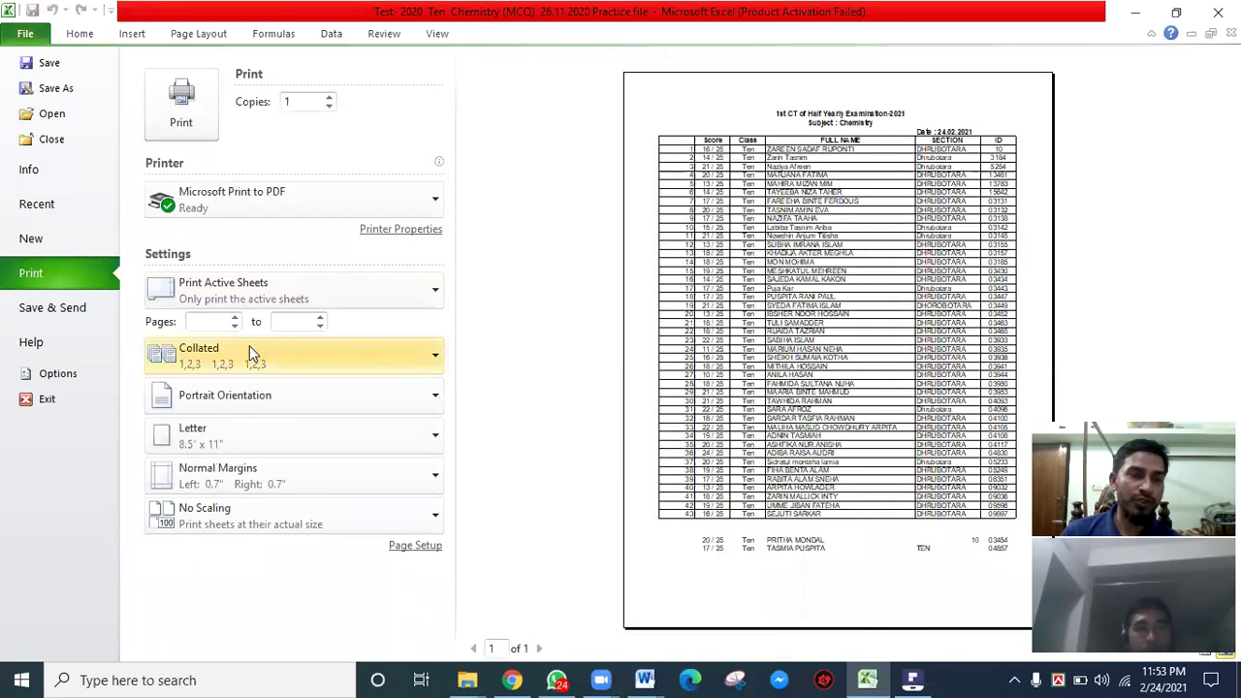
click(291, 202)
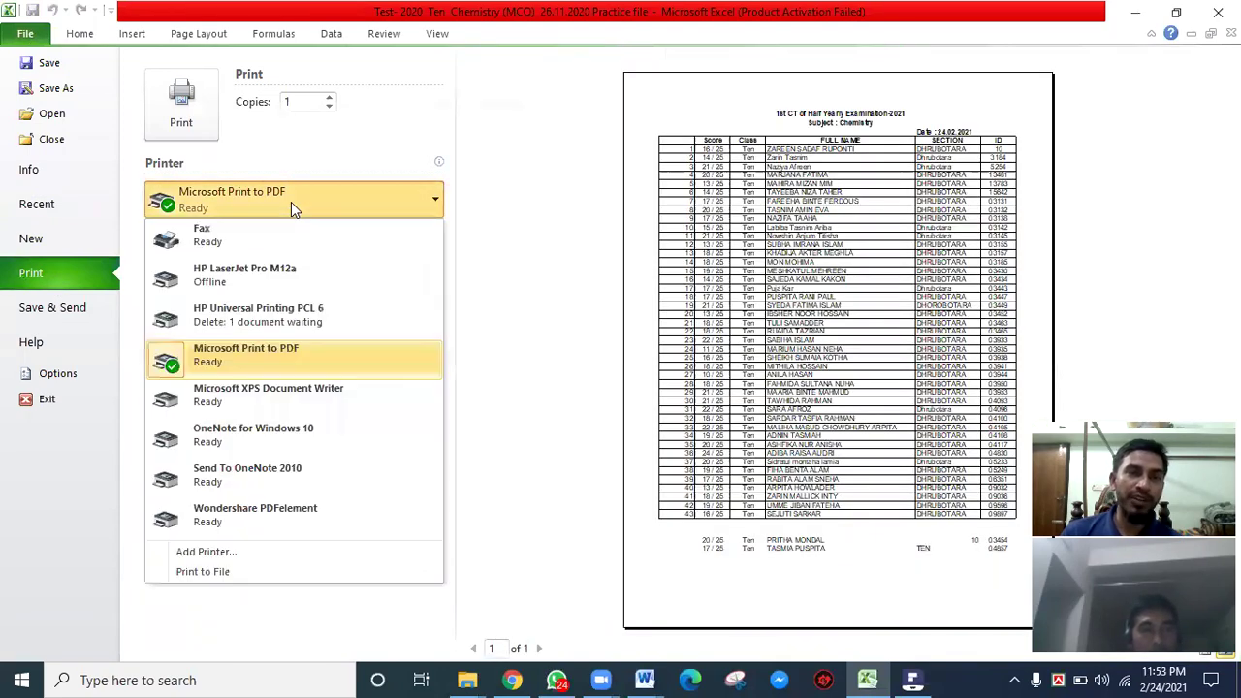
click(243, 359)
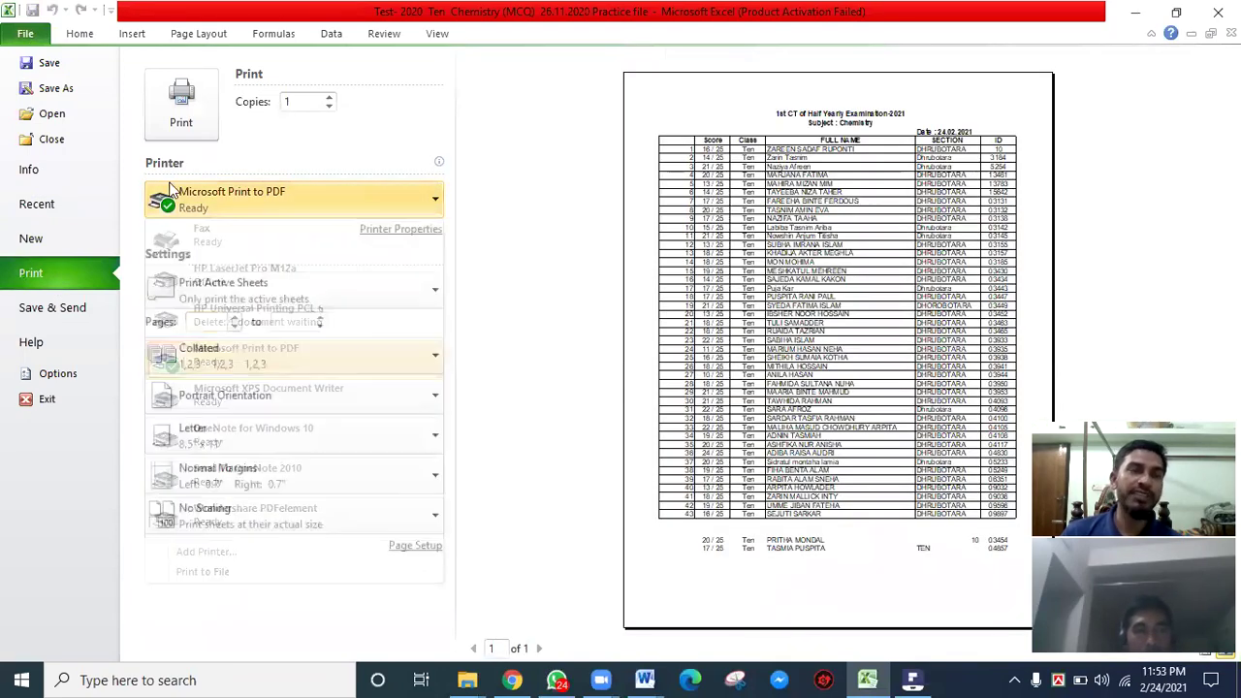
click(180, 112)
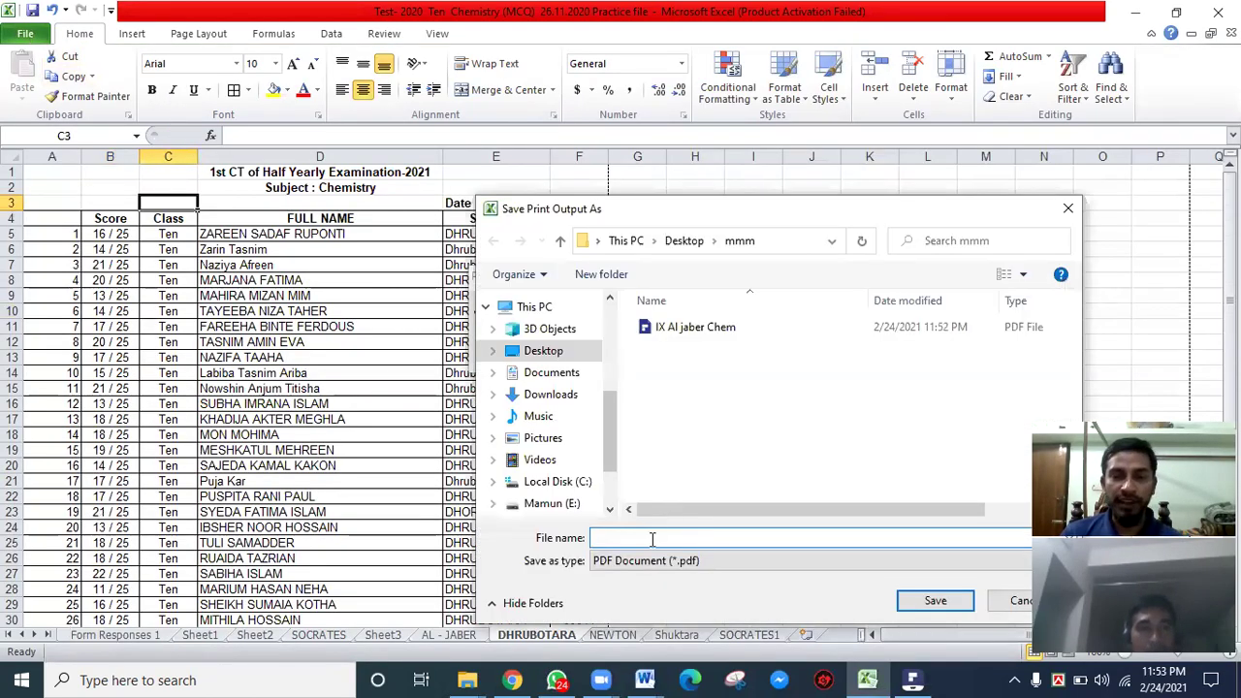
- Save the DHRUBOTARA sheet's PDF output as "IX Dhrubotara Chem" in the mmm folder
text(I)
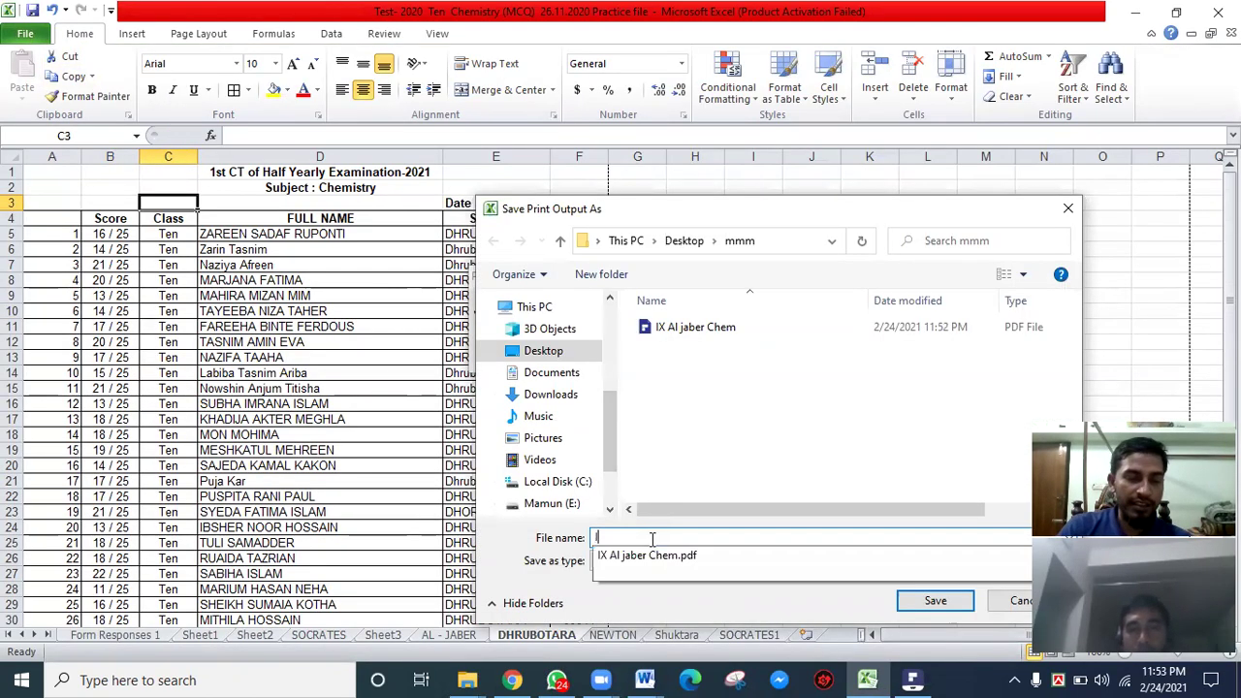
text(X)
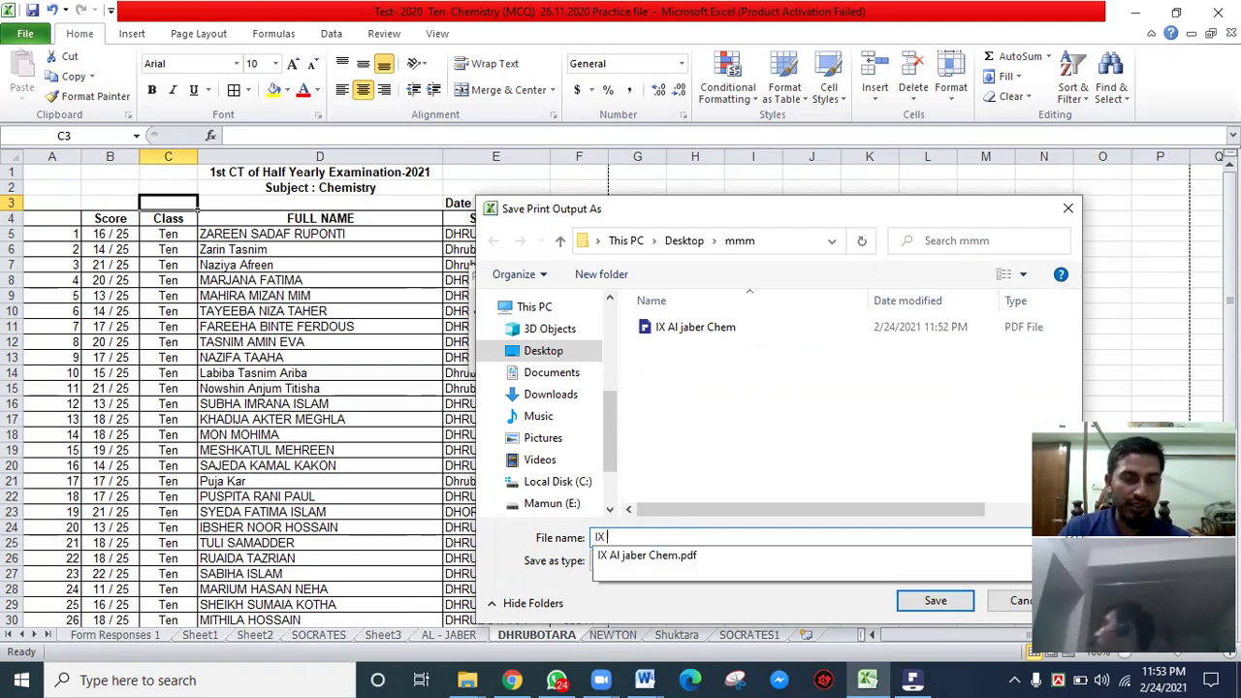
text( Dhu)
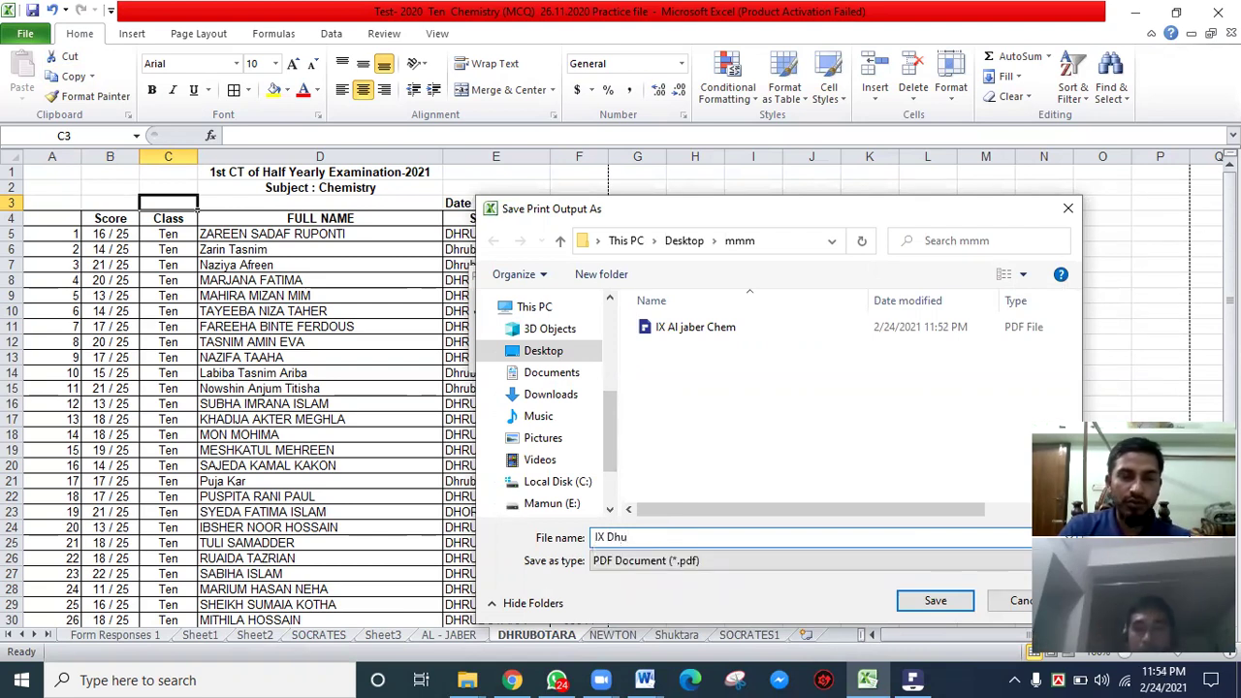
key(BackSpace)
text(ru)
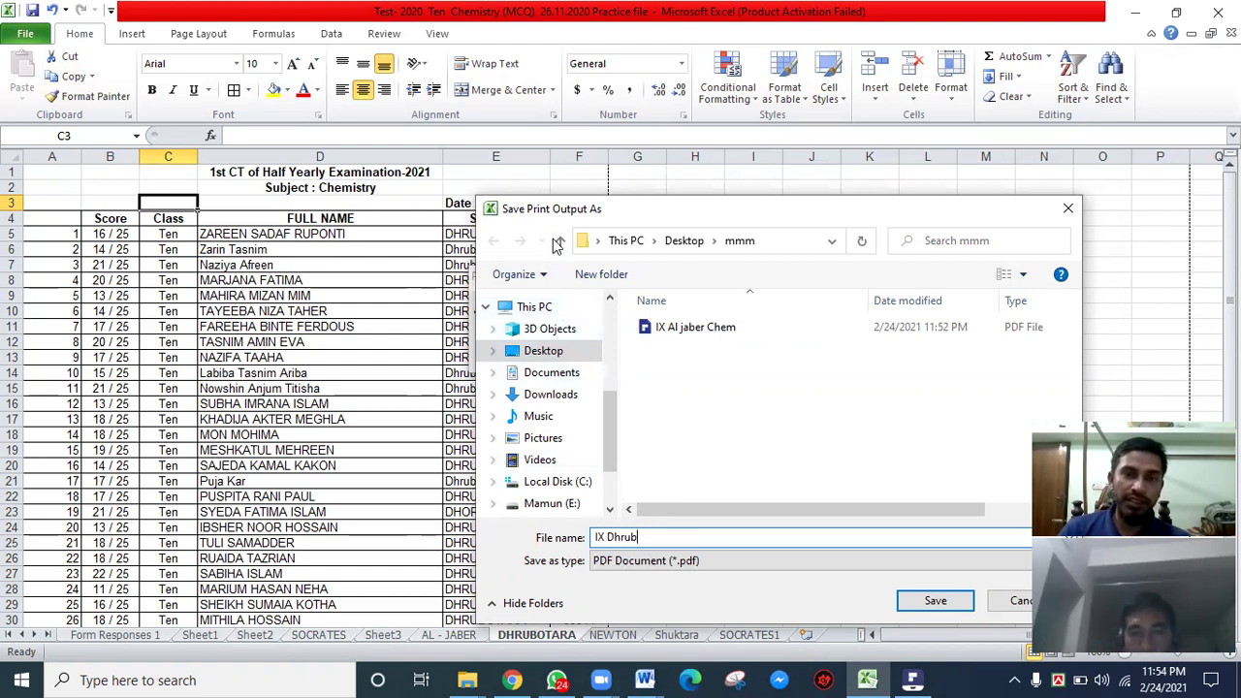
text(b)
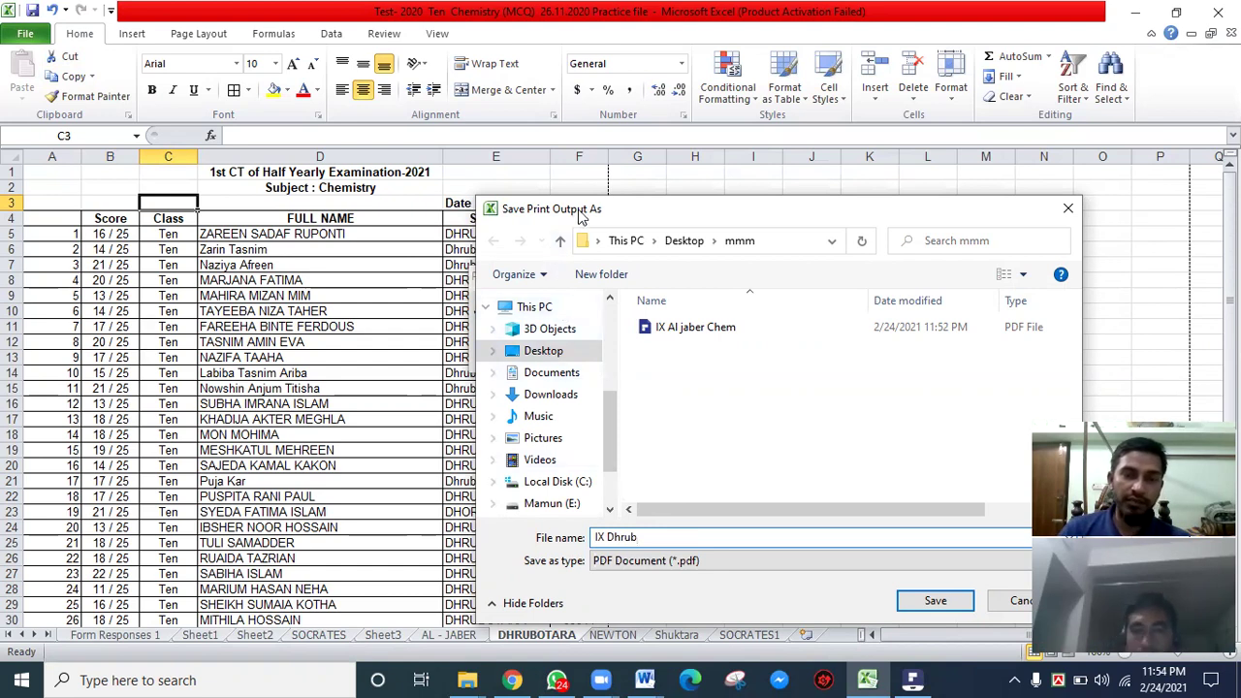
drag(580, 215, 627, 219)
text(o)
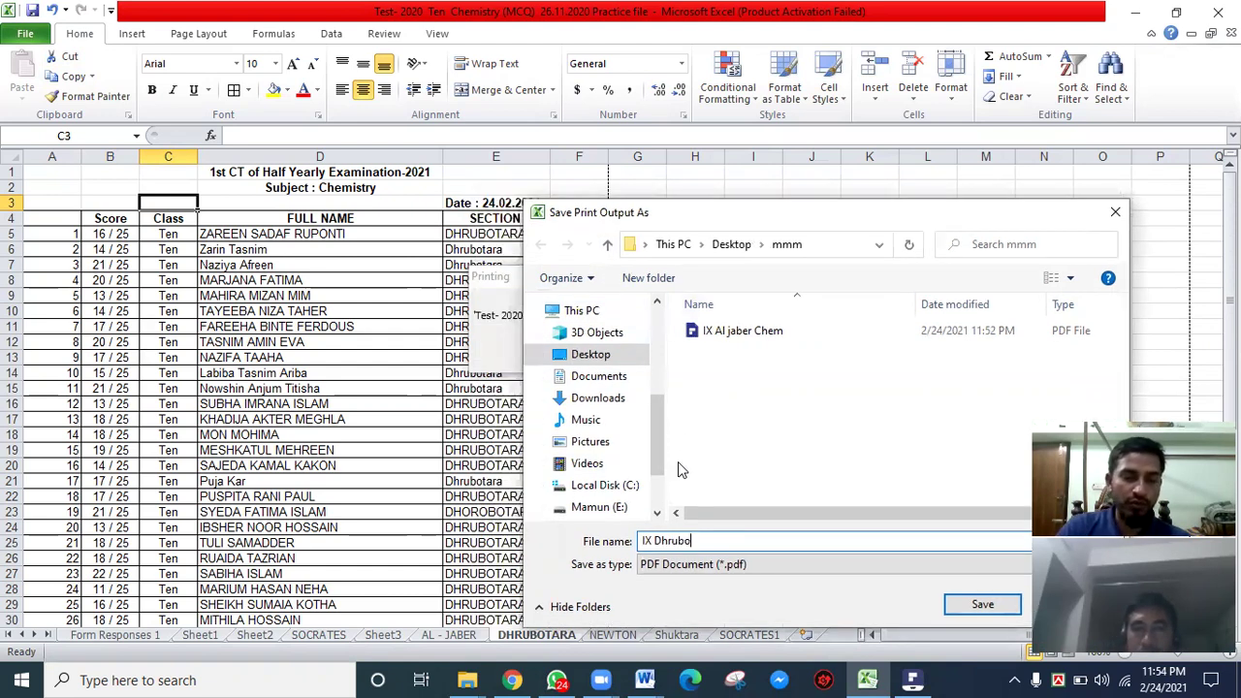
text(tara Chem)
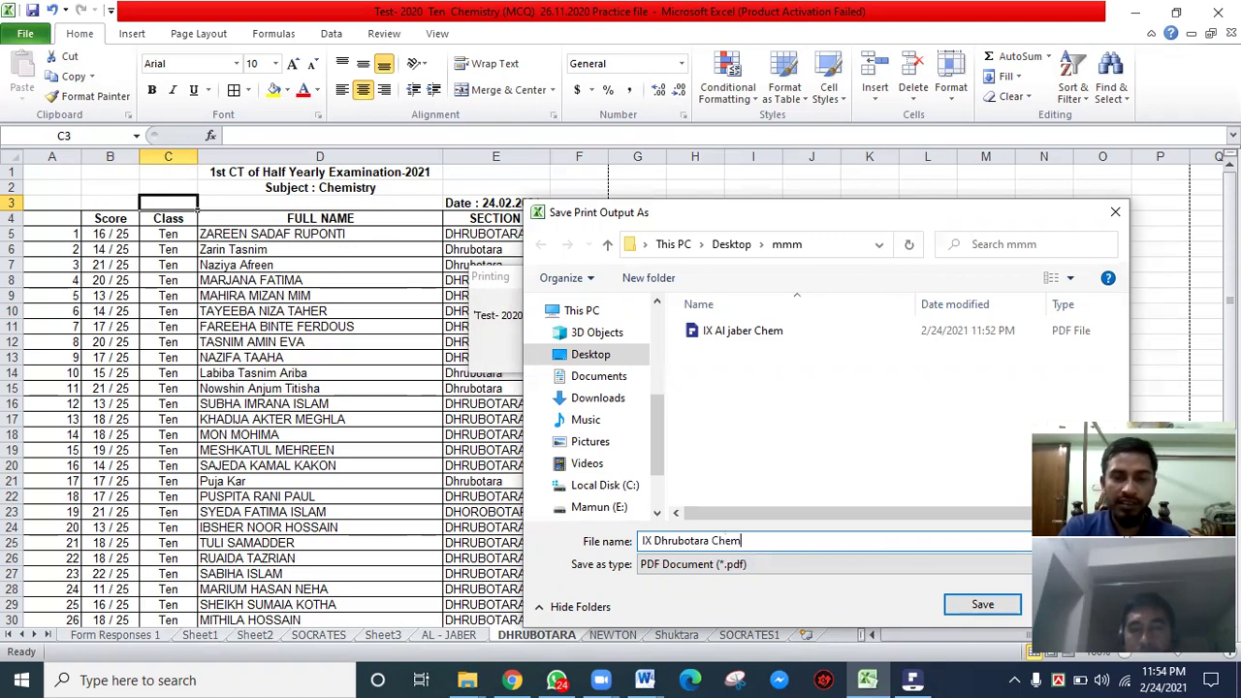
click(978, 604)
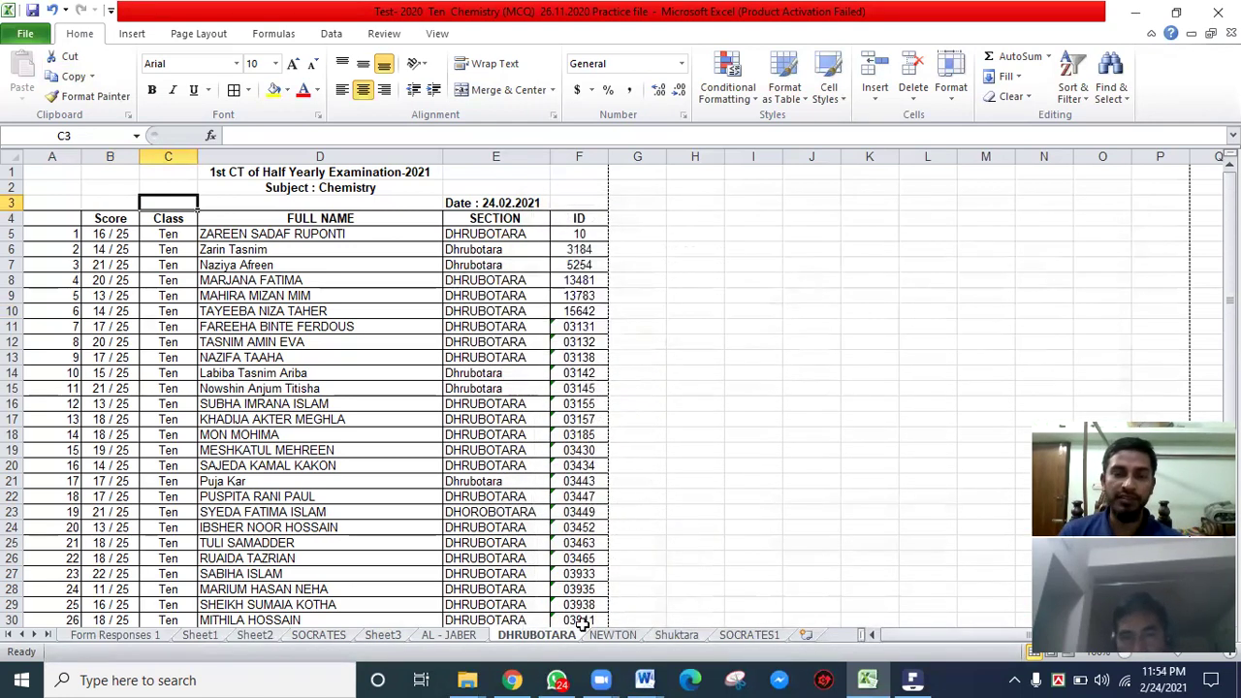
- Check the contents of the mmm folder in File Explorer and return to the Excel workbook
mouse_move(467, 679)
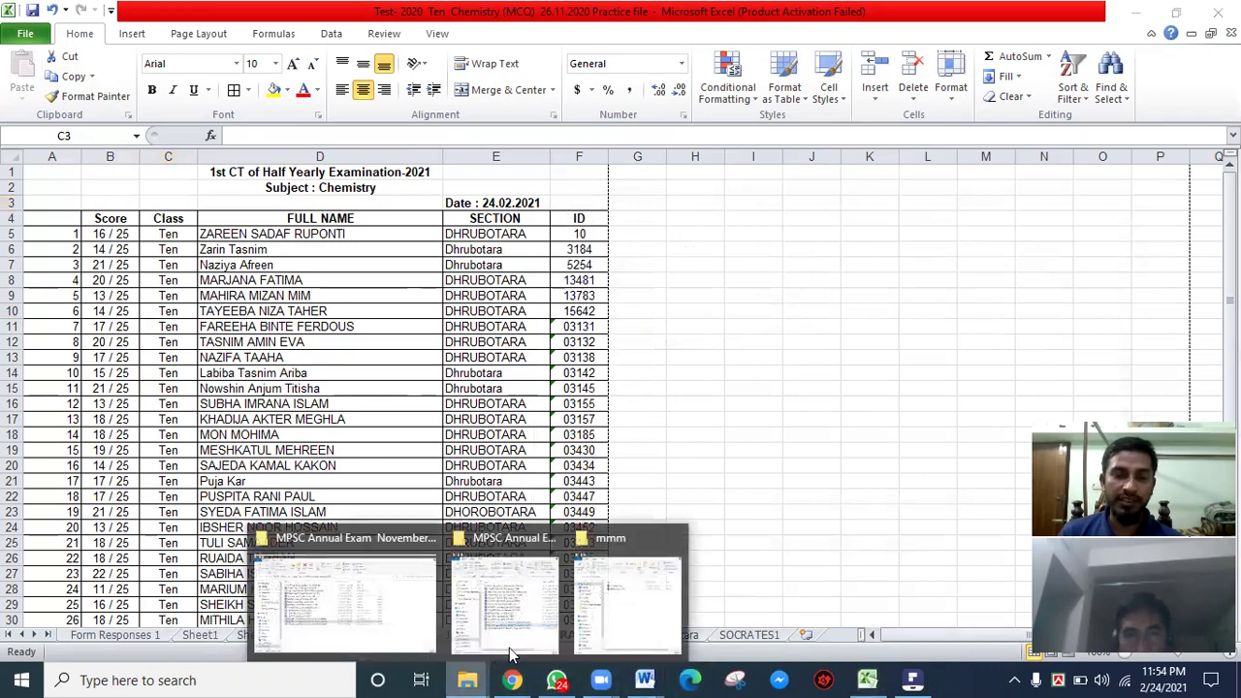
click(643, 587)
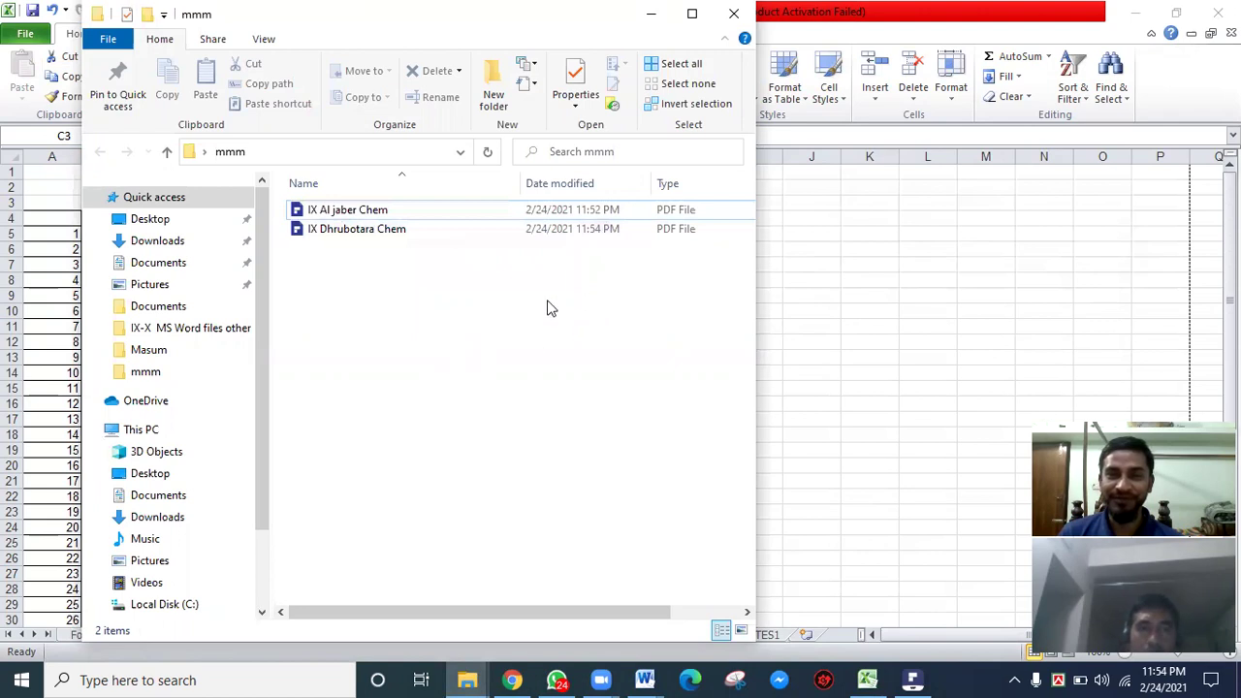
click(909, 41)
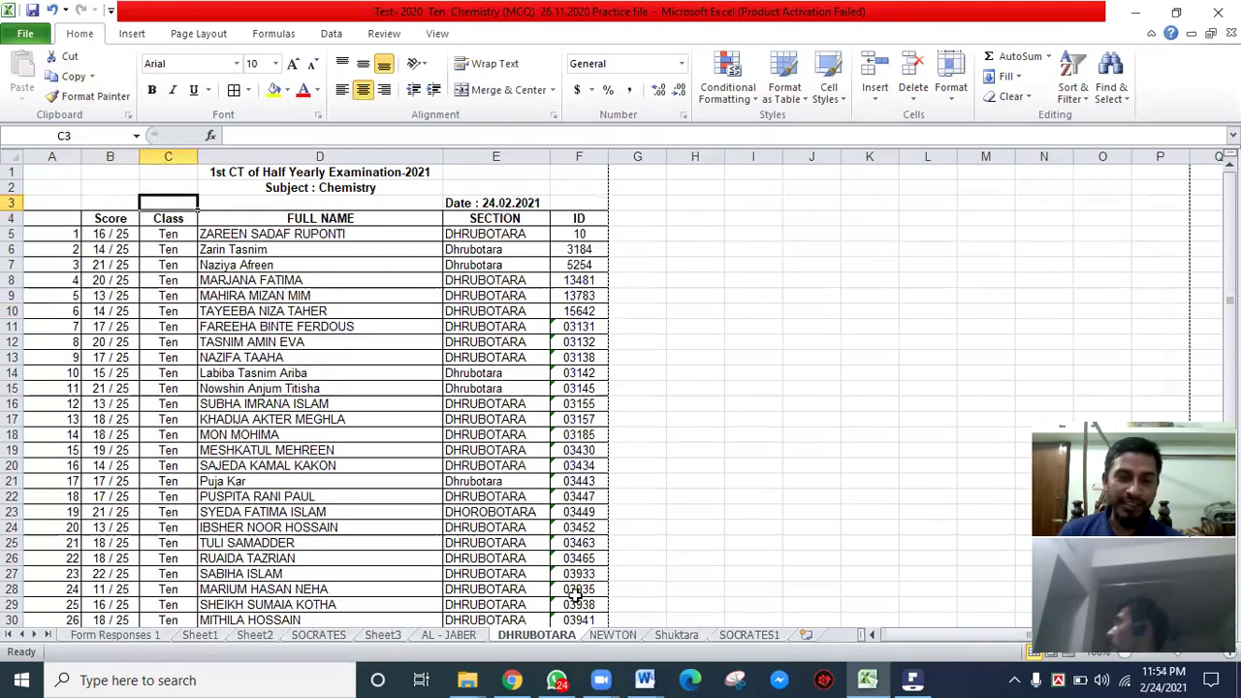
- Print the NEWTON sheet using the Microsoft Print to PDF printer
click(607, 636)
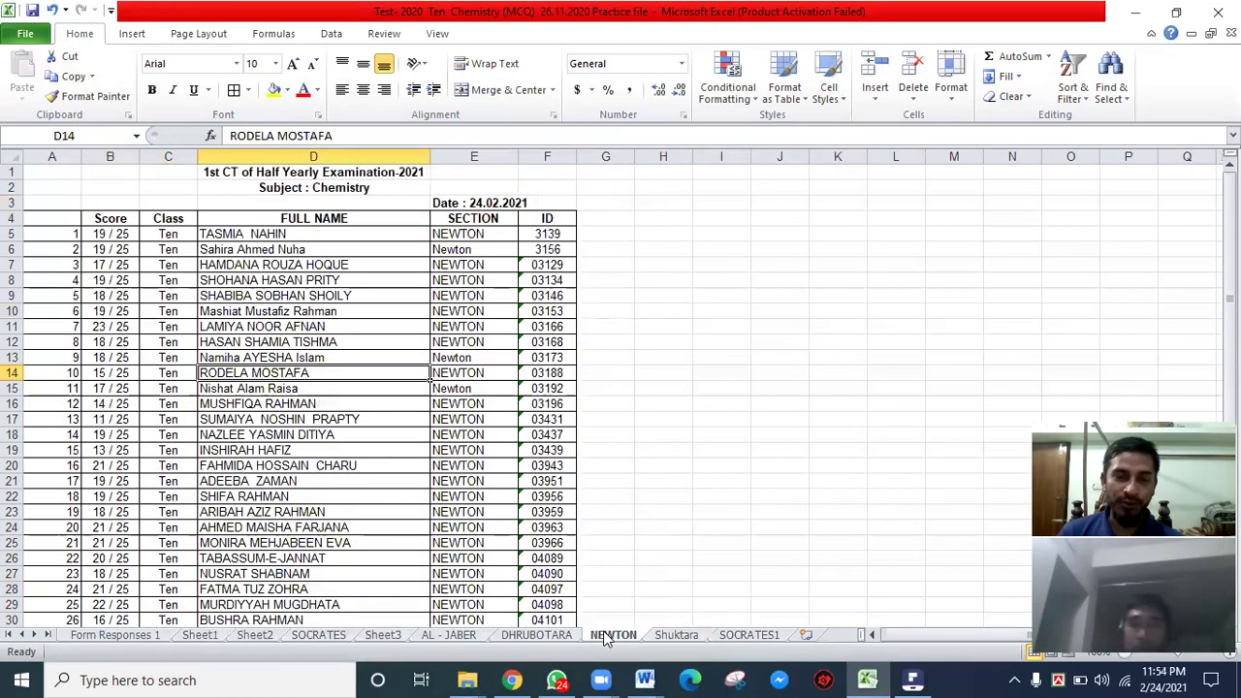
click(29, 36)
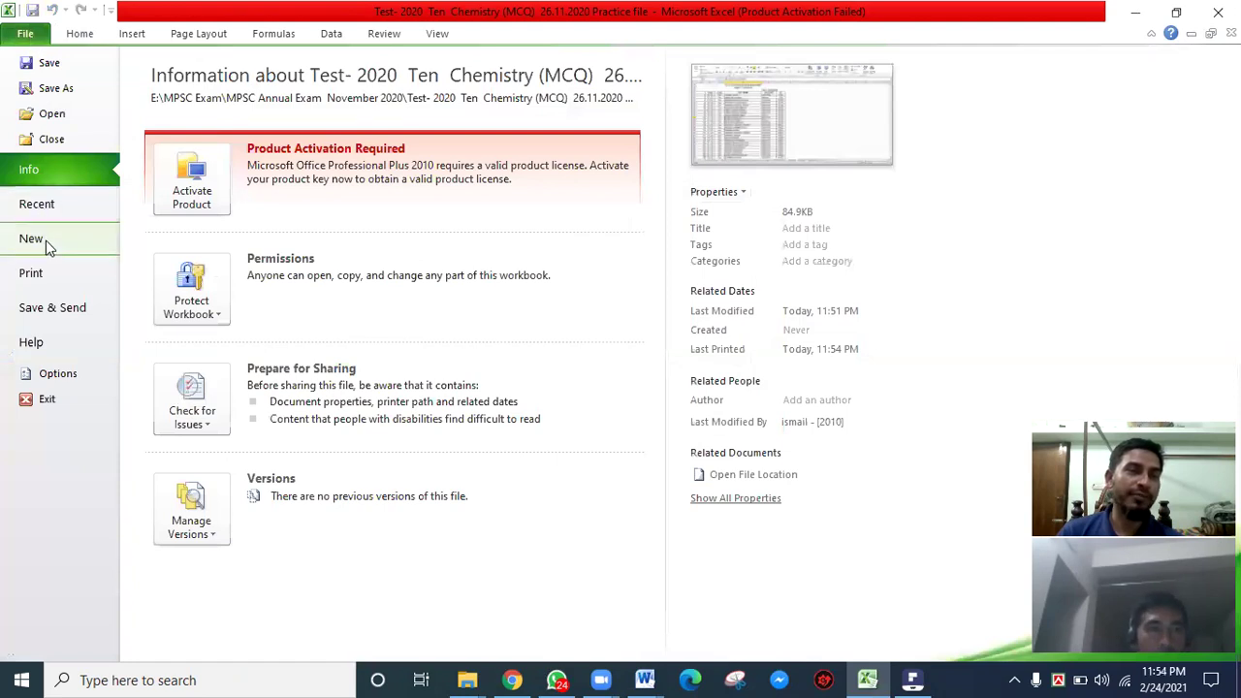
click(54, 274)
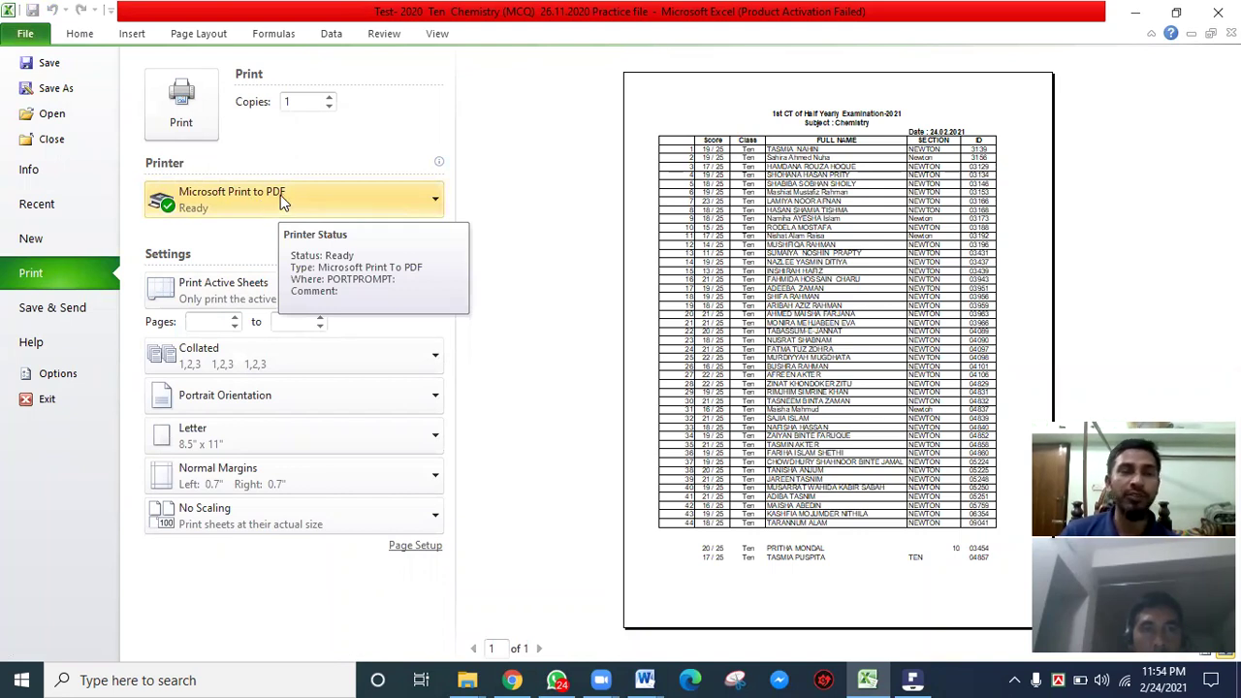
click(181, 104)
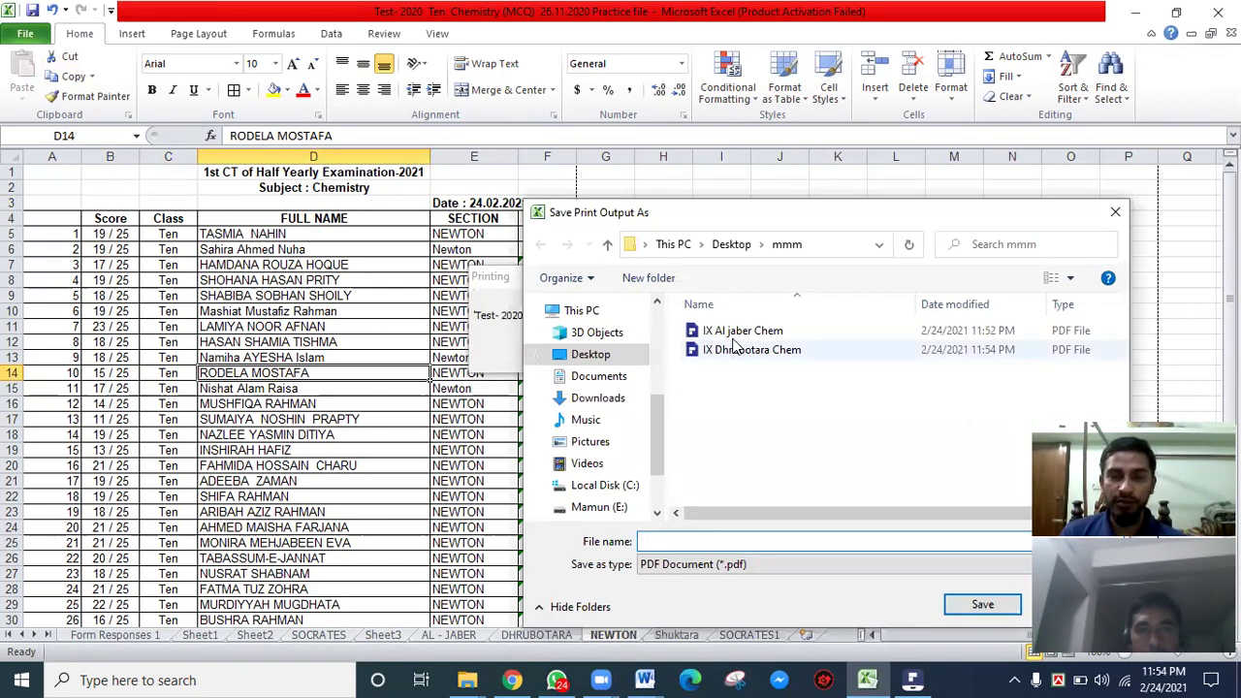
- Save the NEWTON output as "IX Newton Chem" in the mmm folder, adapting the existing "IX Al jaber Chem" file name
click(739, 331)
click(660, 543)
click(660, 543)
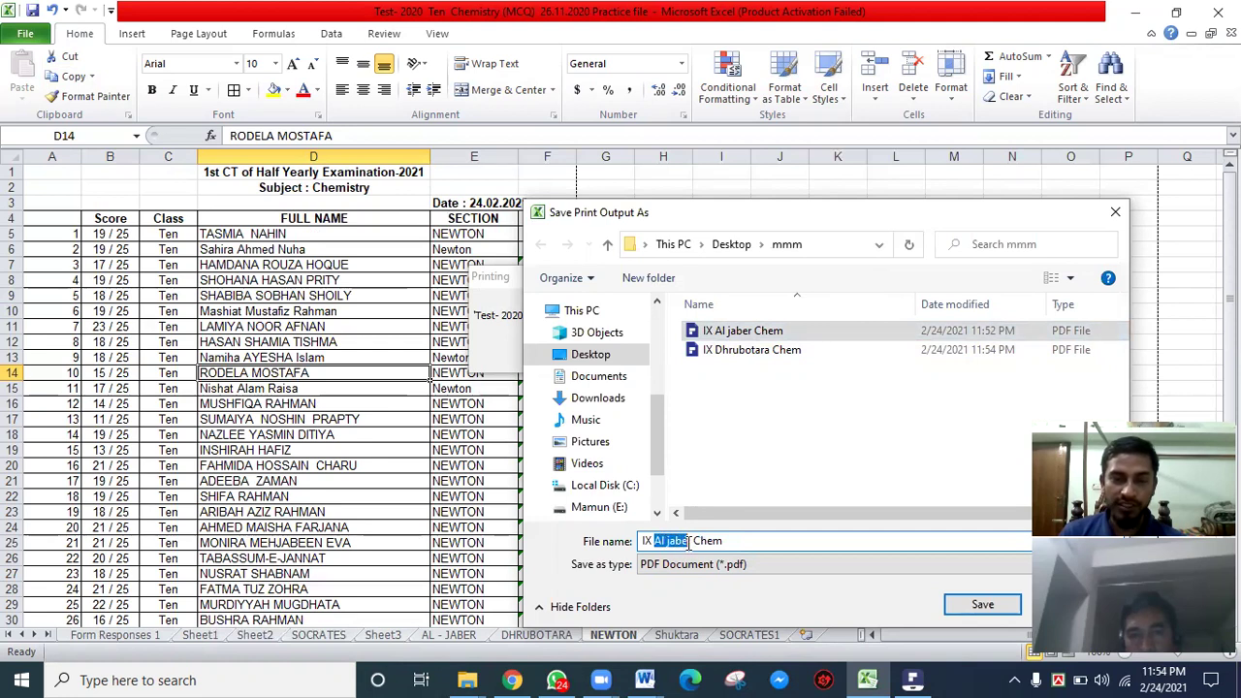
text(New)
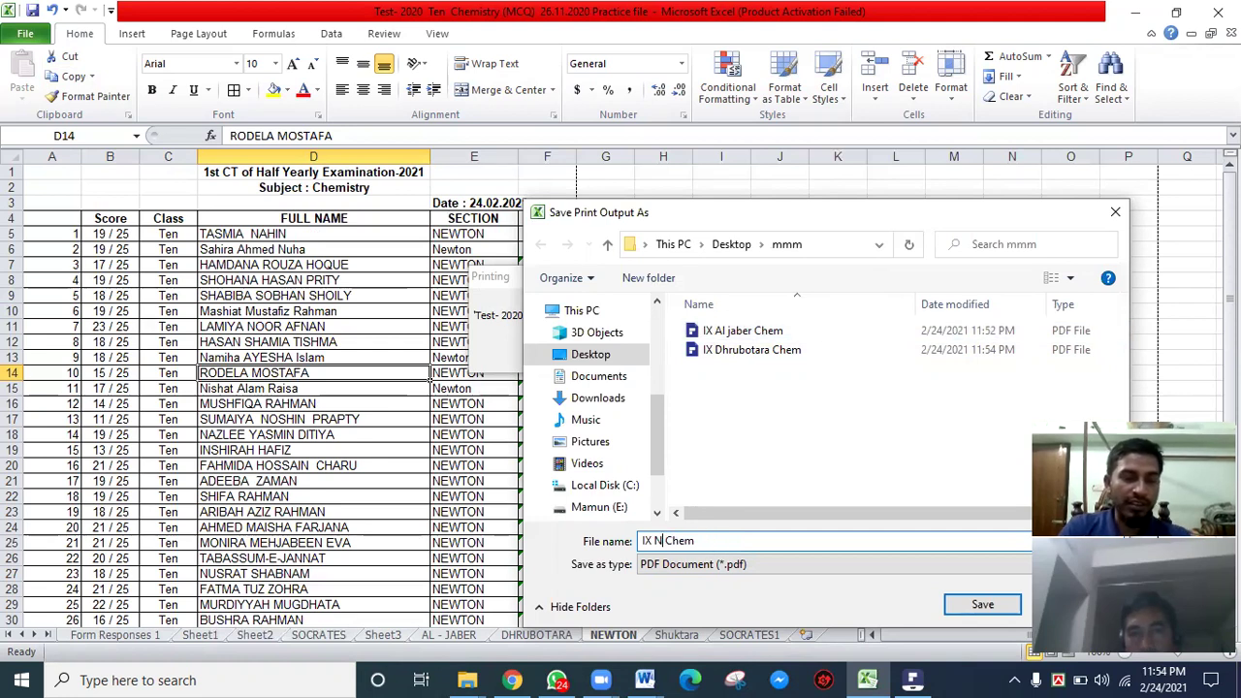
text(ton)
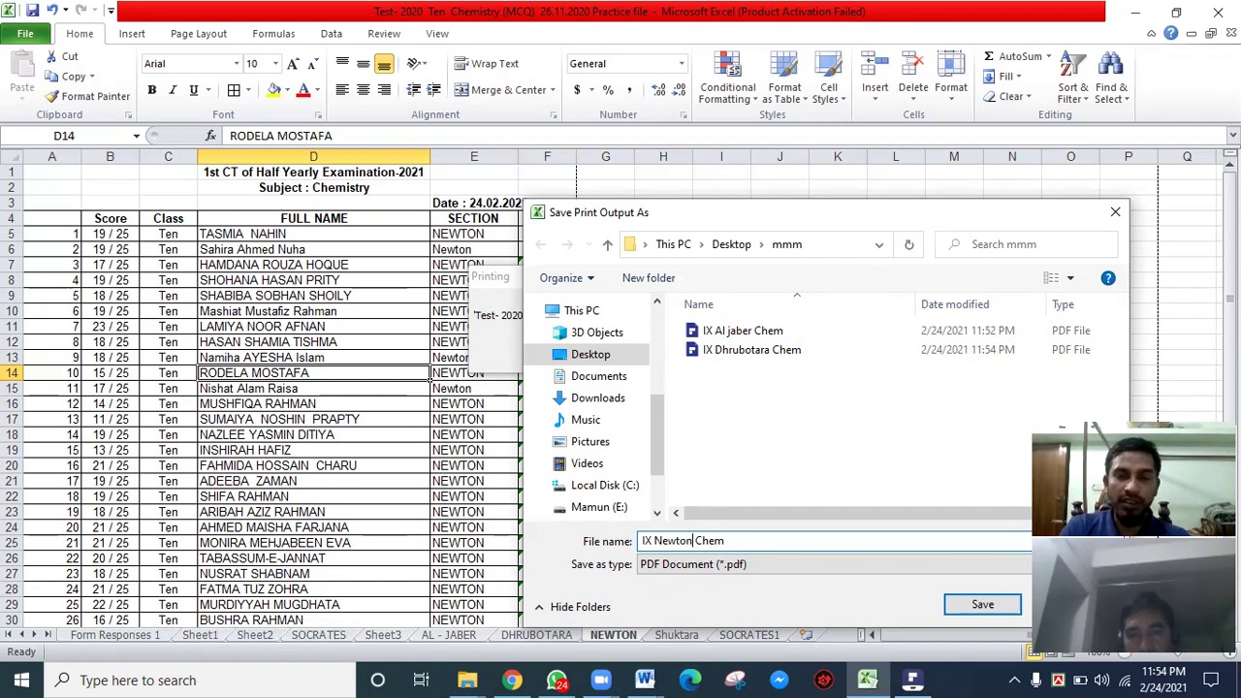
click(982, 605)
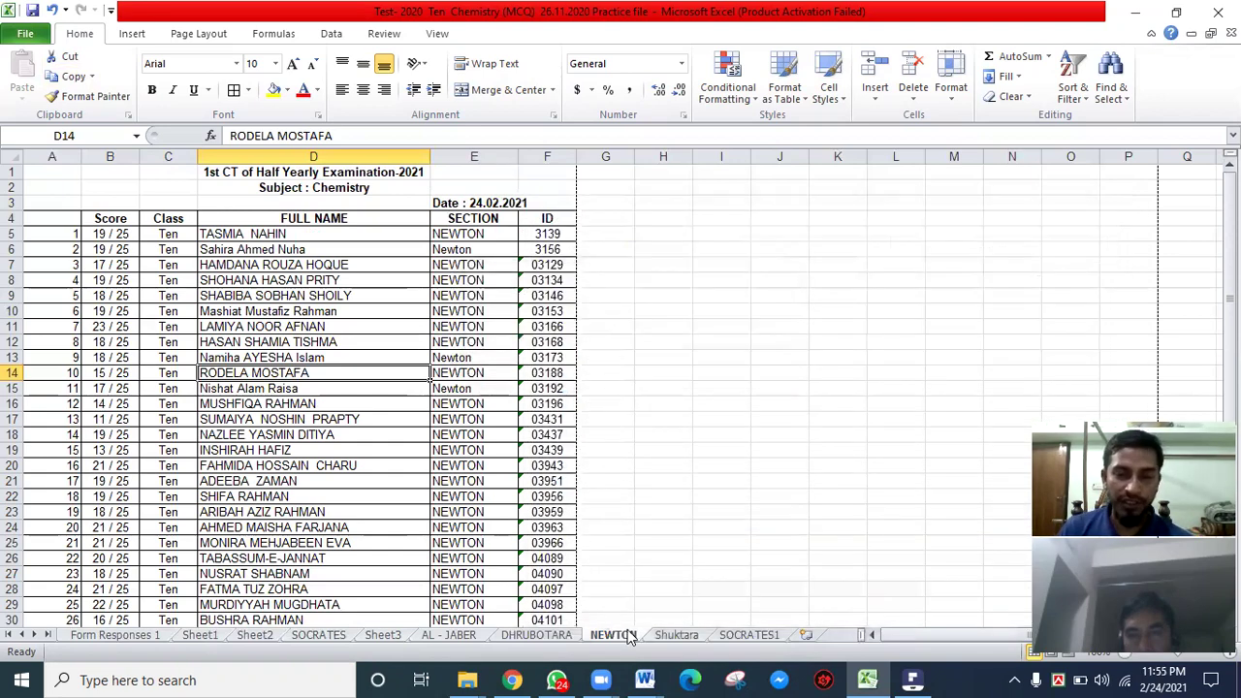
- Print the Shuktara sheet with Microsoft Print to PDF selected as the printer
click(676, 636)
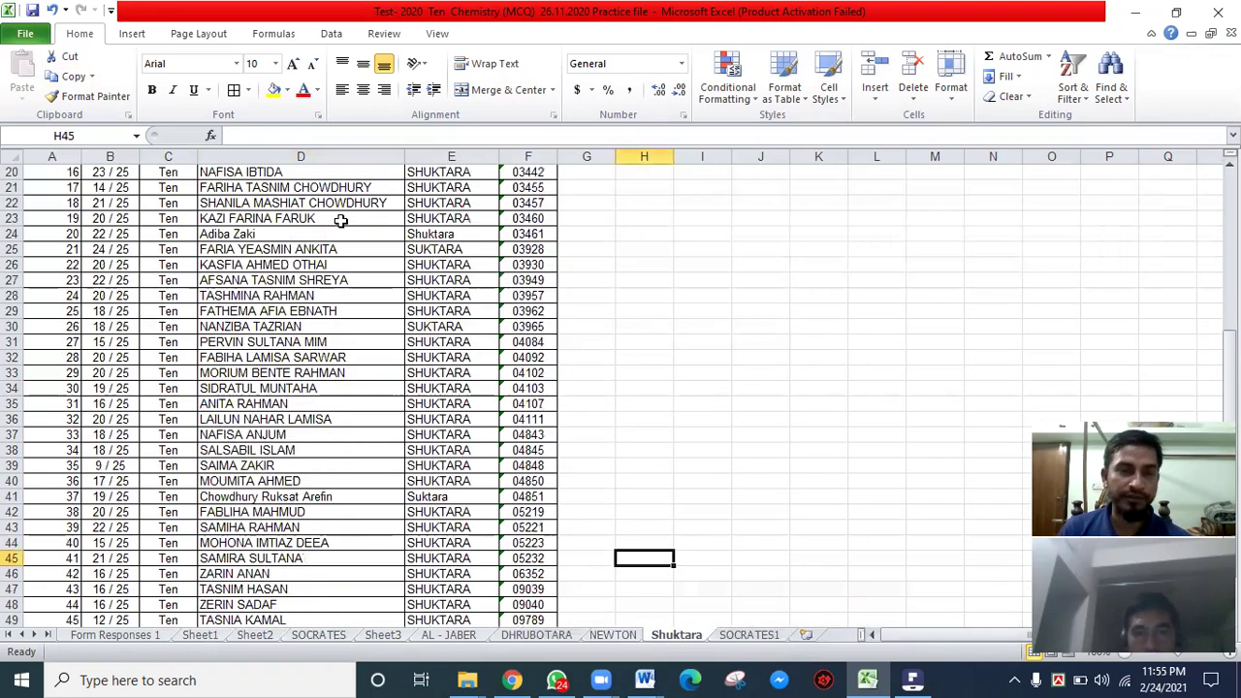
scroll(242, 266, up, 6)
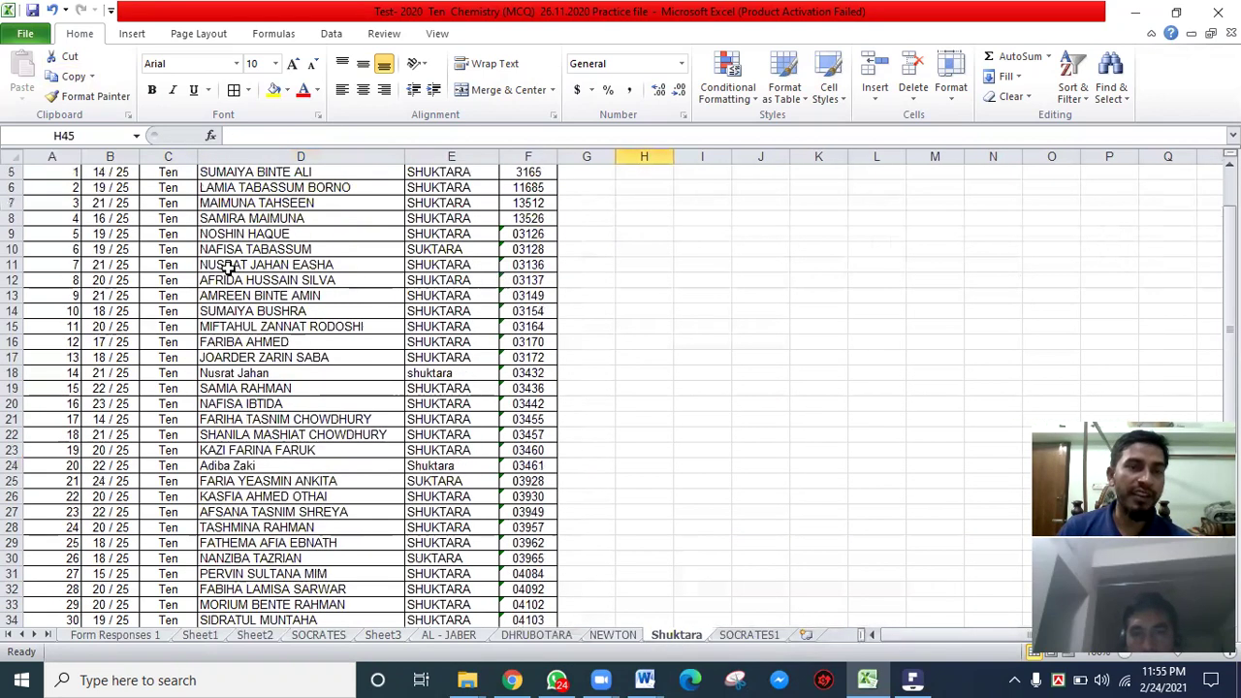
click(29, 36)
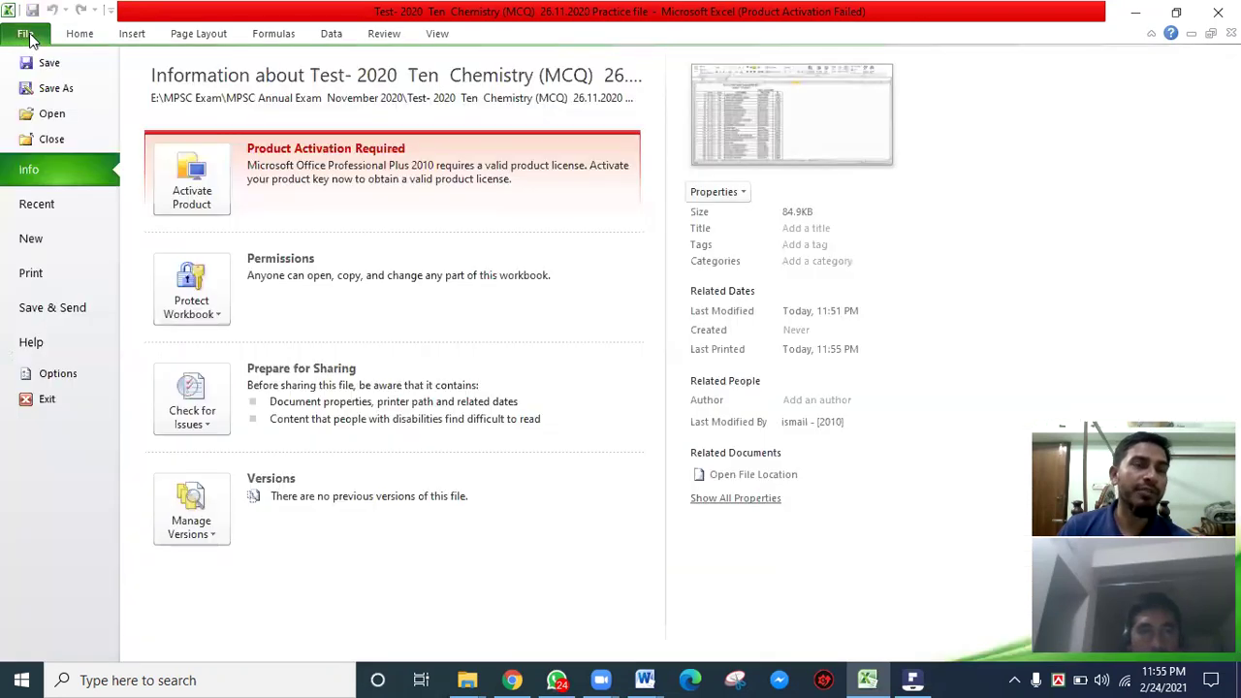
click(39, 273)
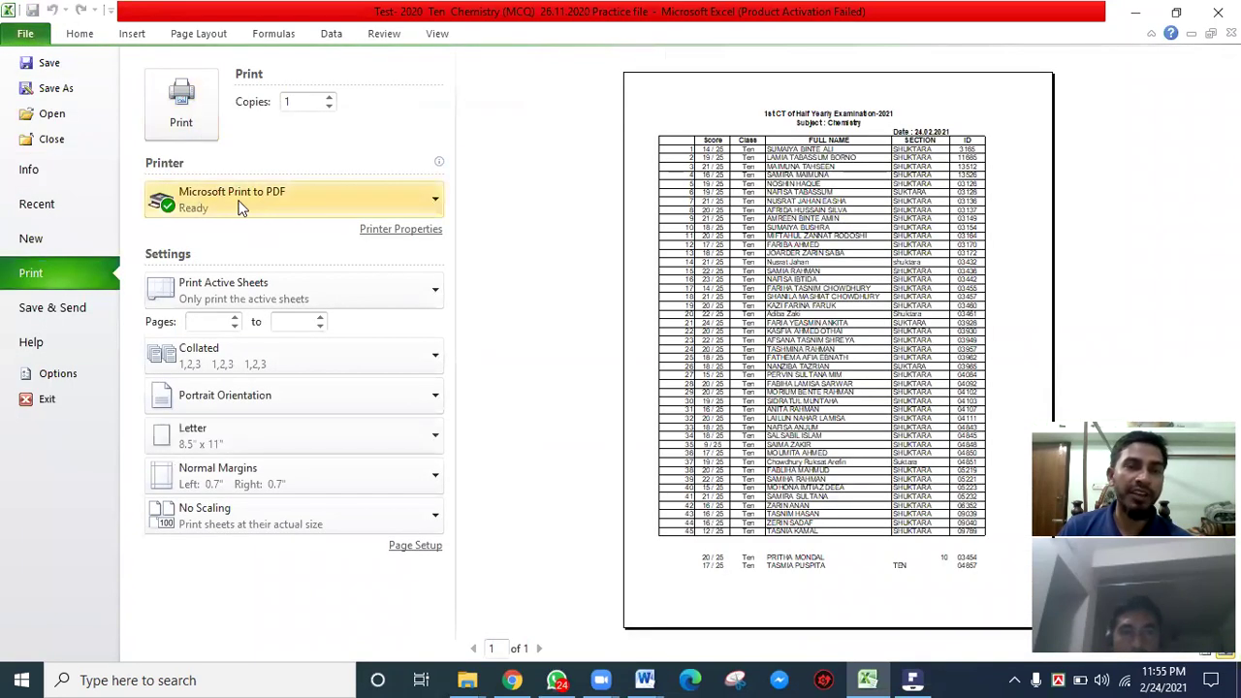
click(276, 206)
click(263, 359)
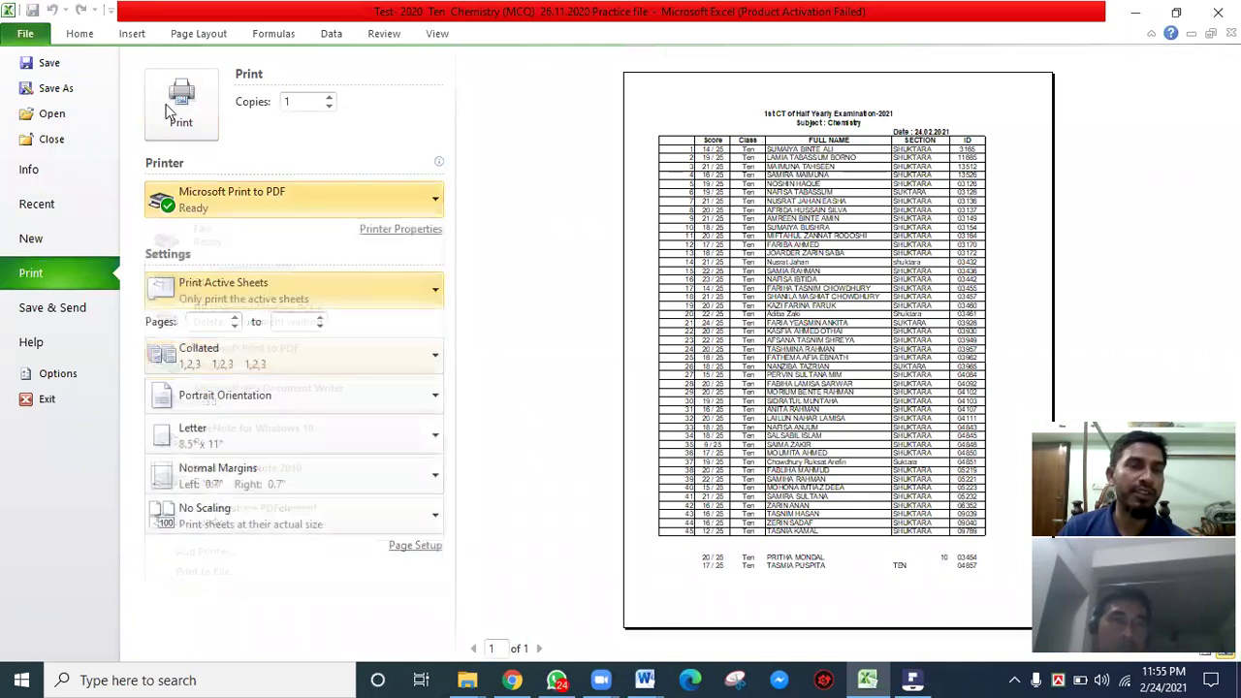
click(182, 102)
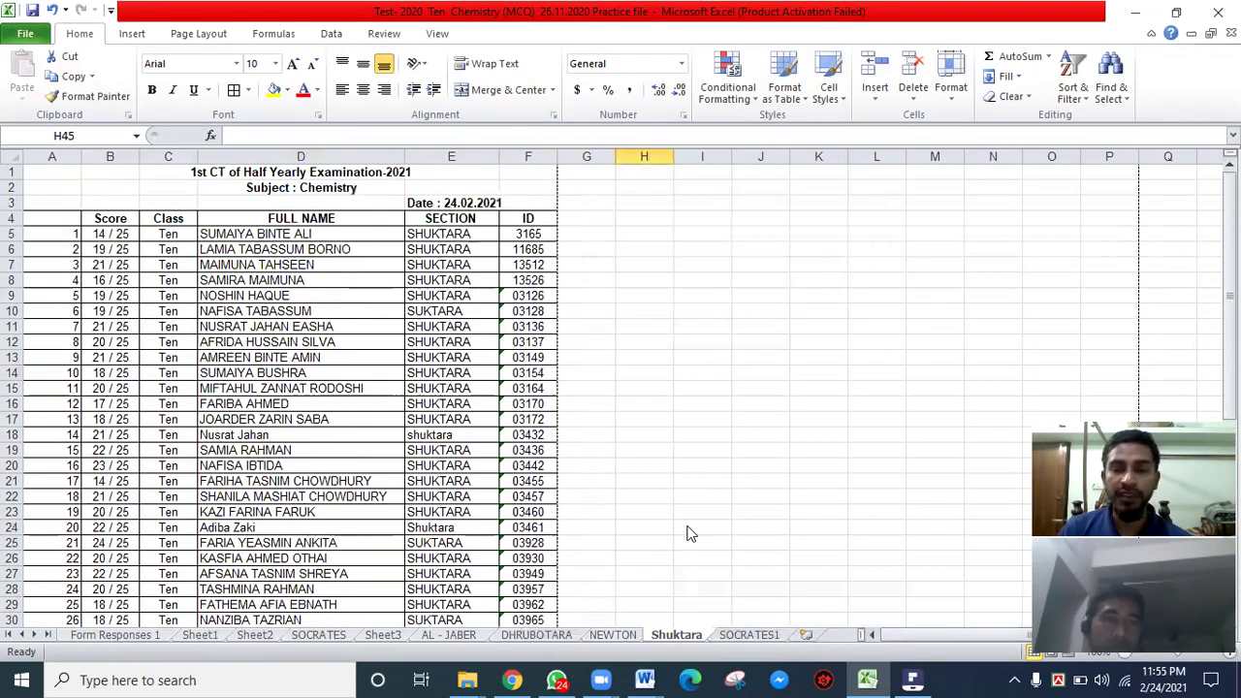
- Save the Shuktara sheet's PDF output as "IX Shuktara Chem" in the mmm folder
text(I)
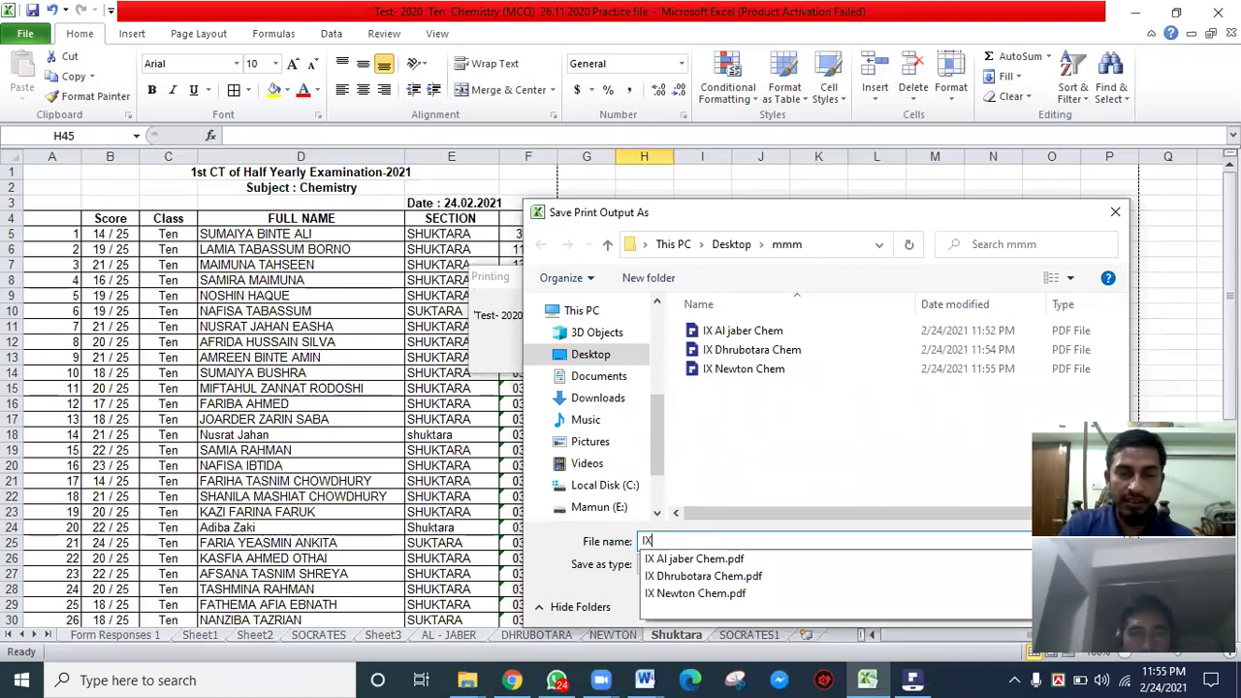
text(X)
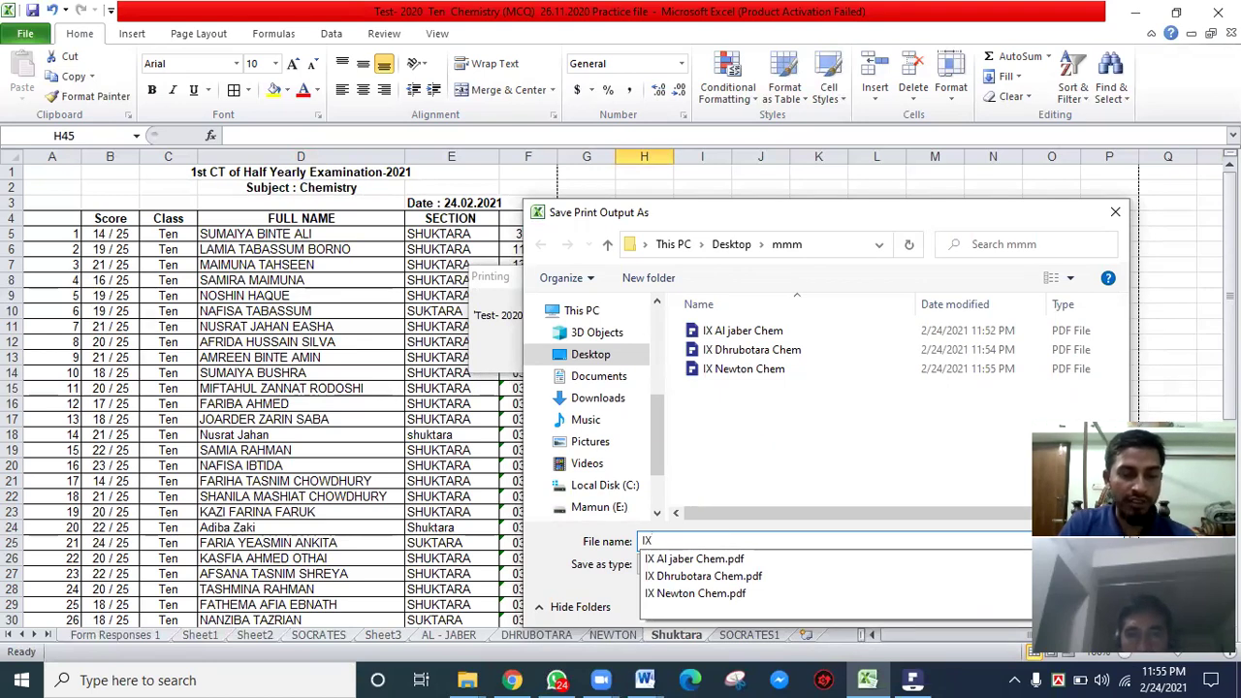
text( Shuk)
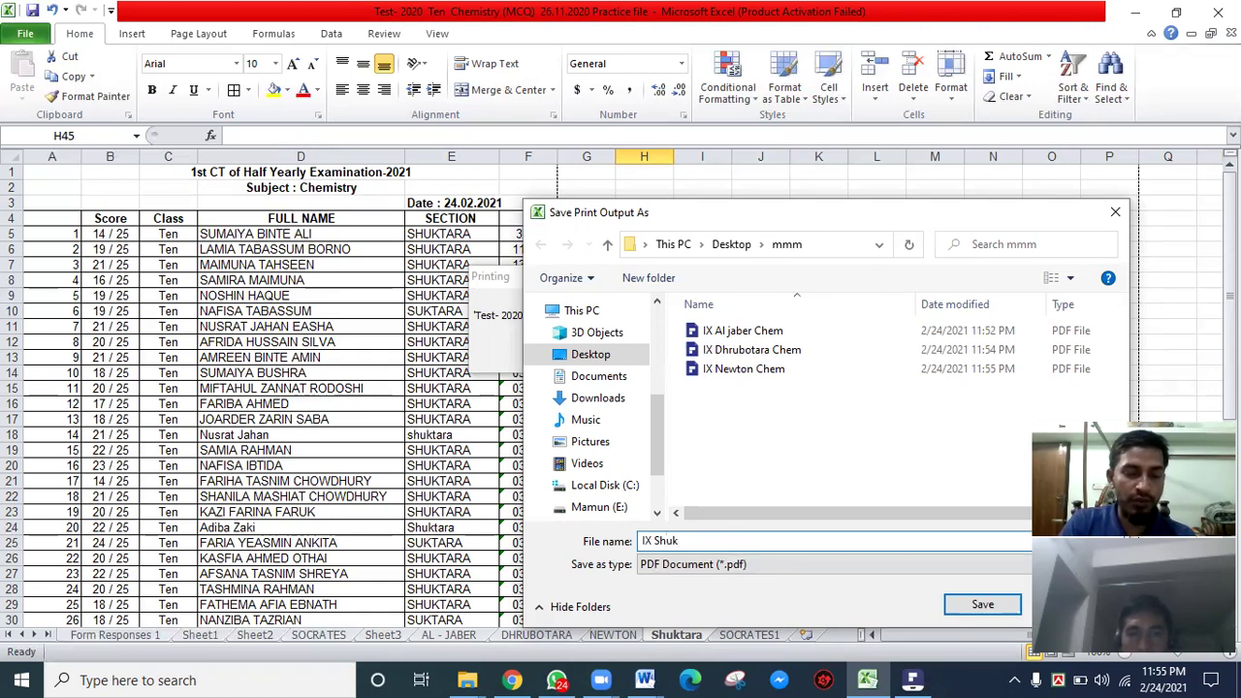
text(tara)
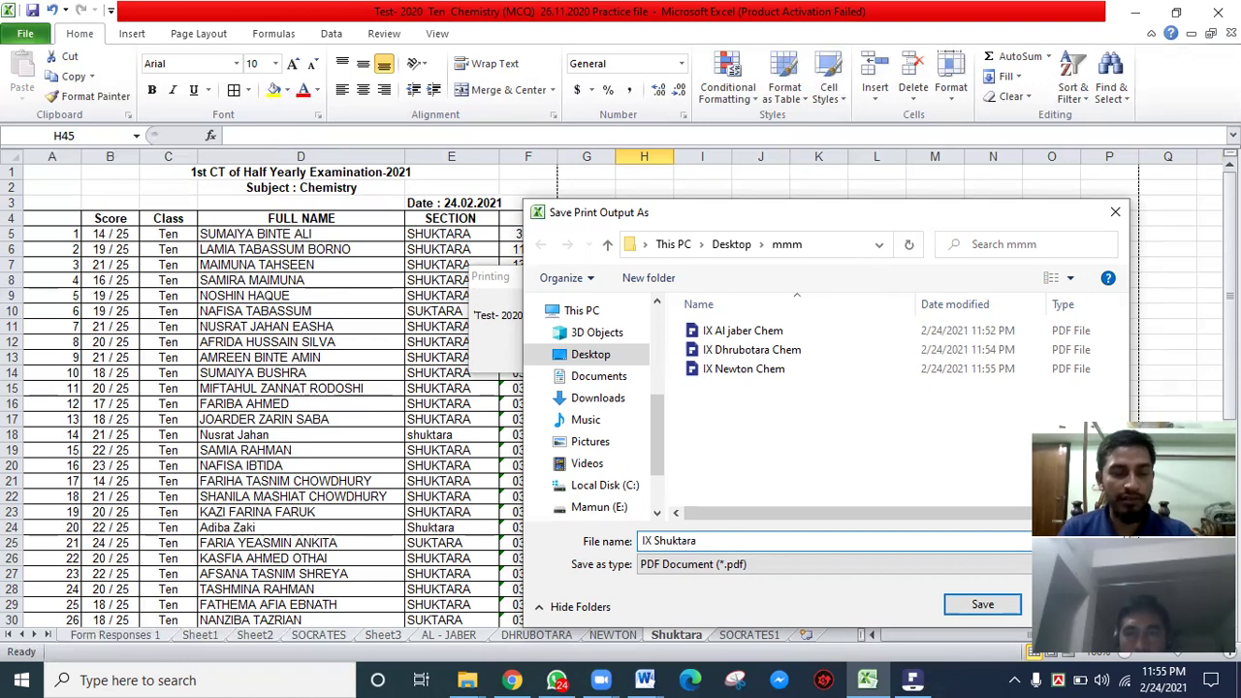
text( Chem)
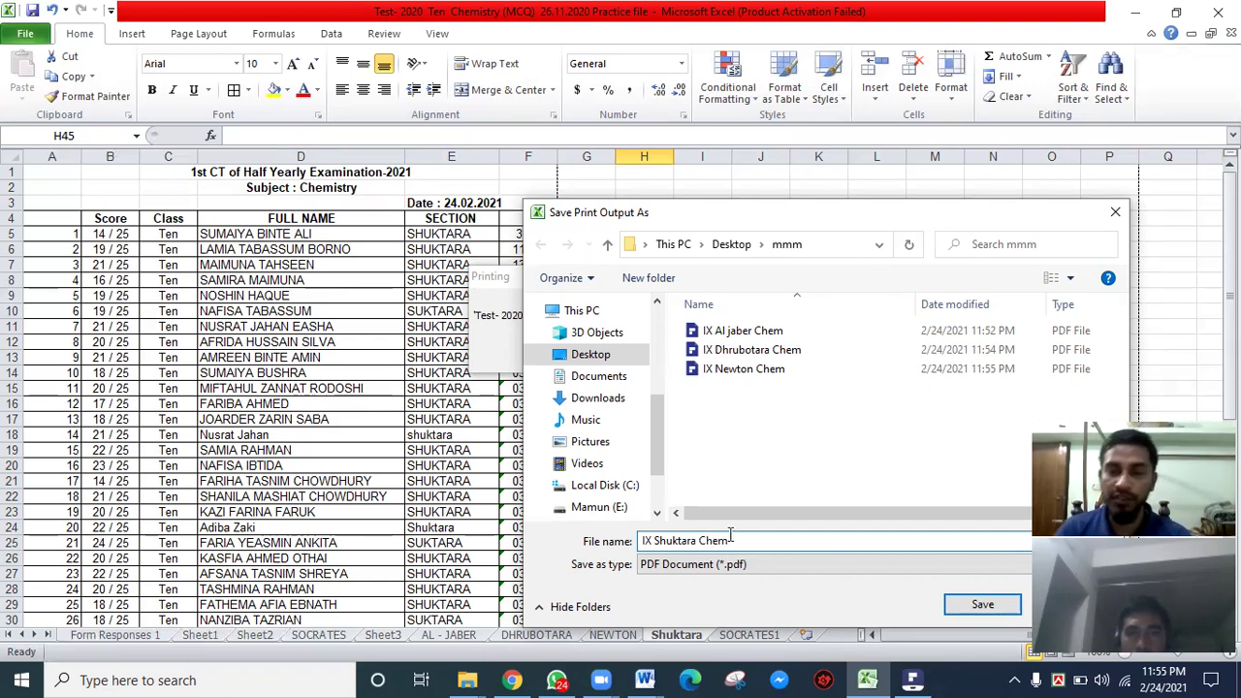
click(982, 604)
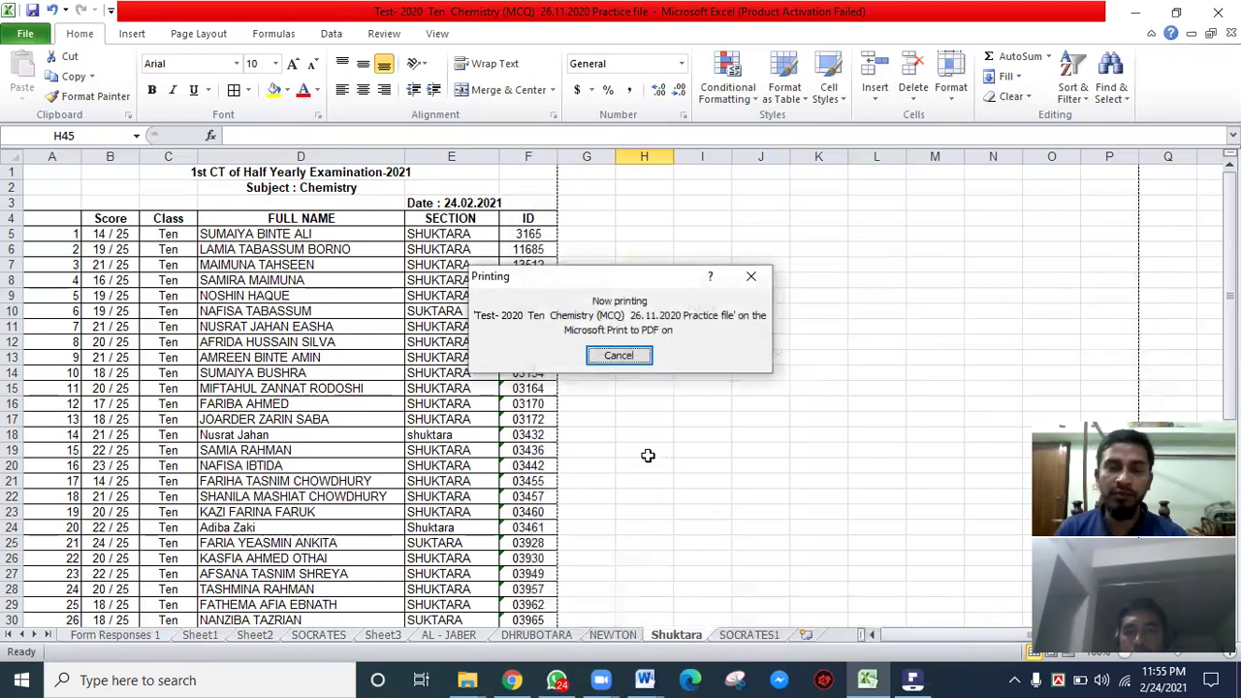
- Print the SOCRATES1 sheet with Microsoft Print to PDF selected as the printer
click(748, 635)
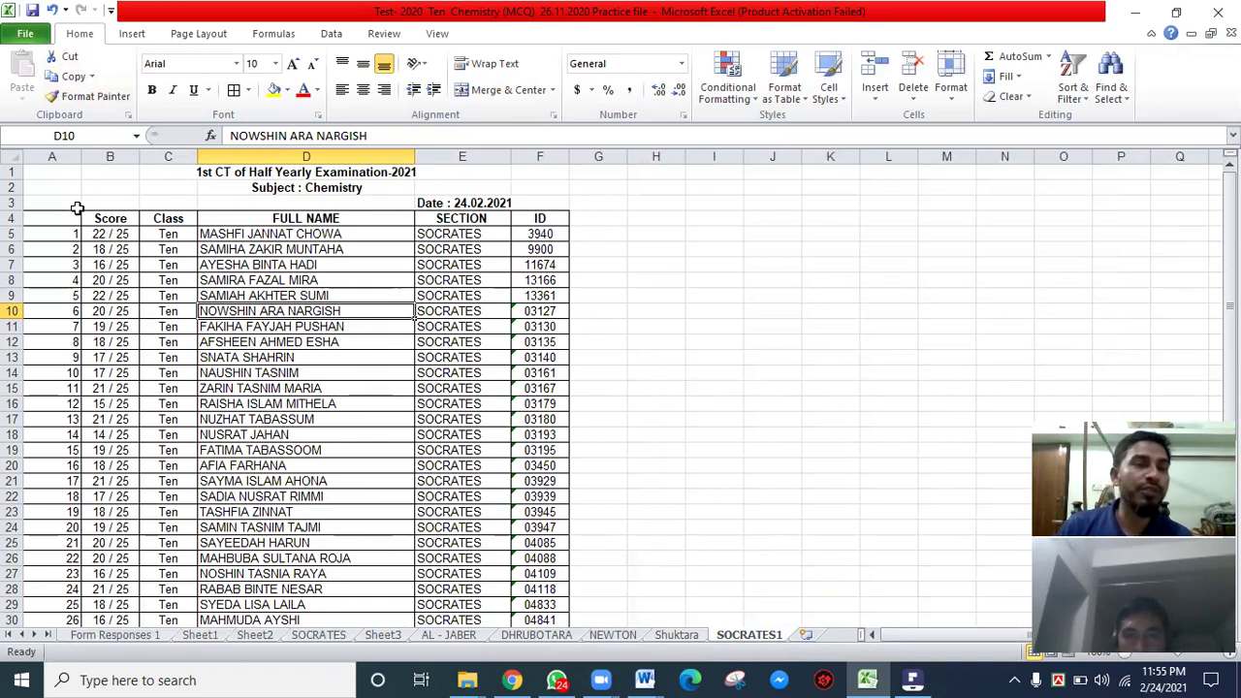
click(24, 35)
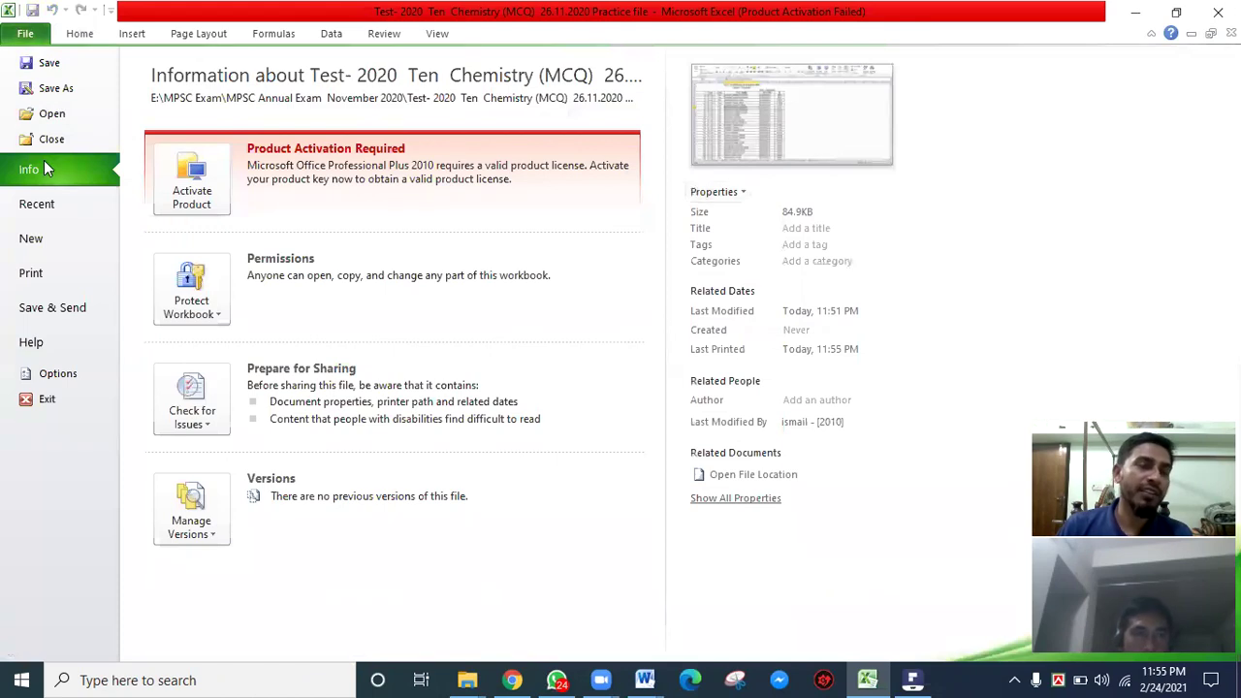
click(40, 273)
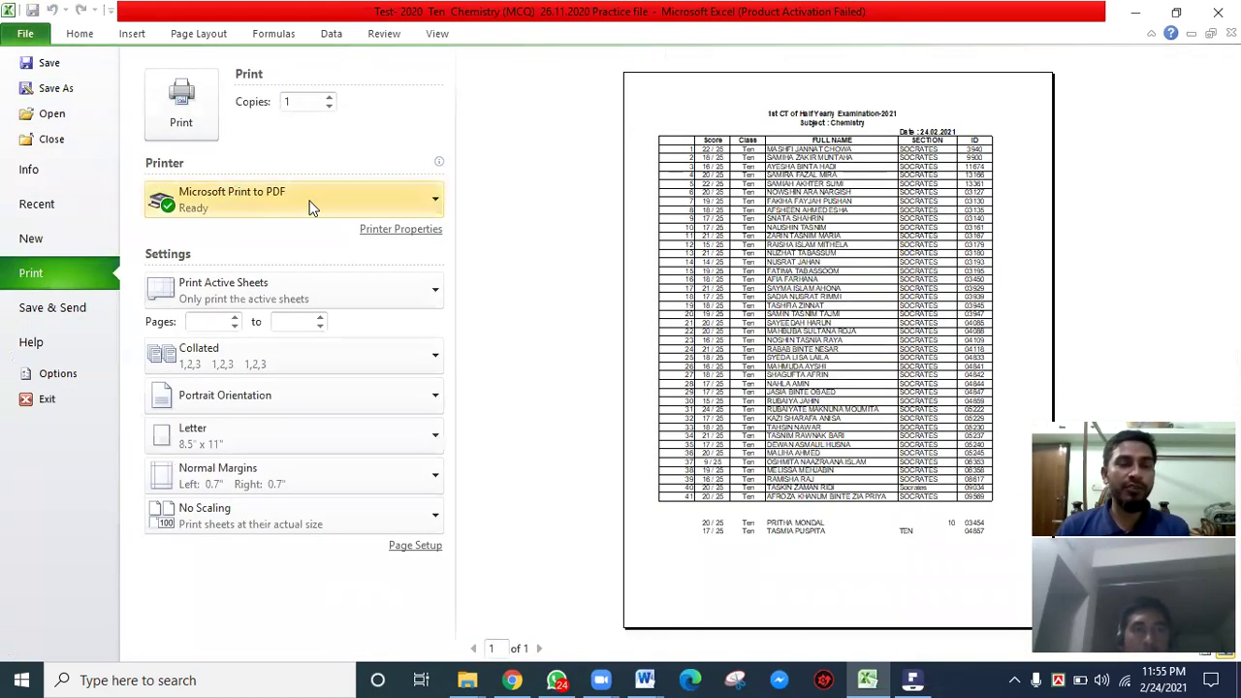
click(313, 206)
click(253, 349)
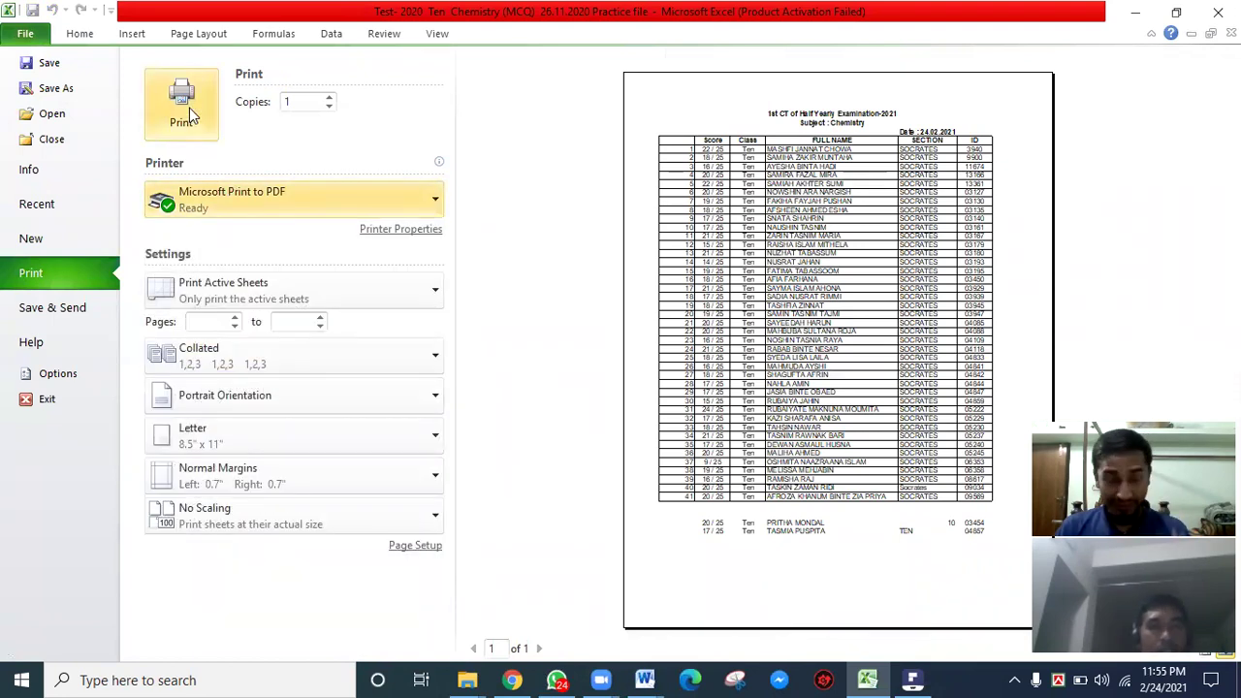
click(184, 104)
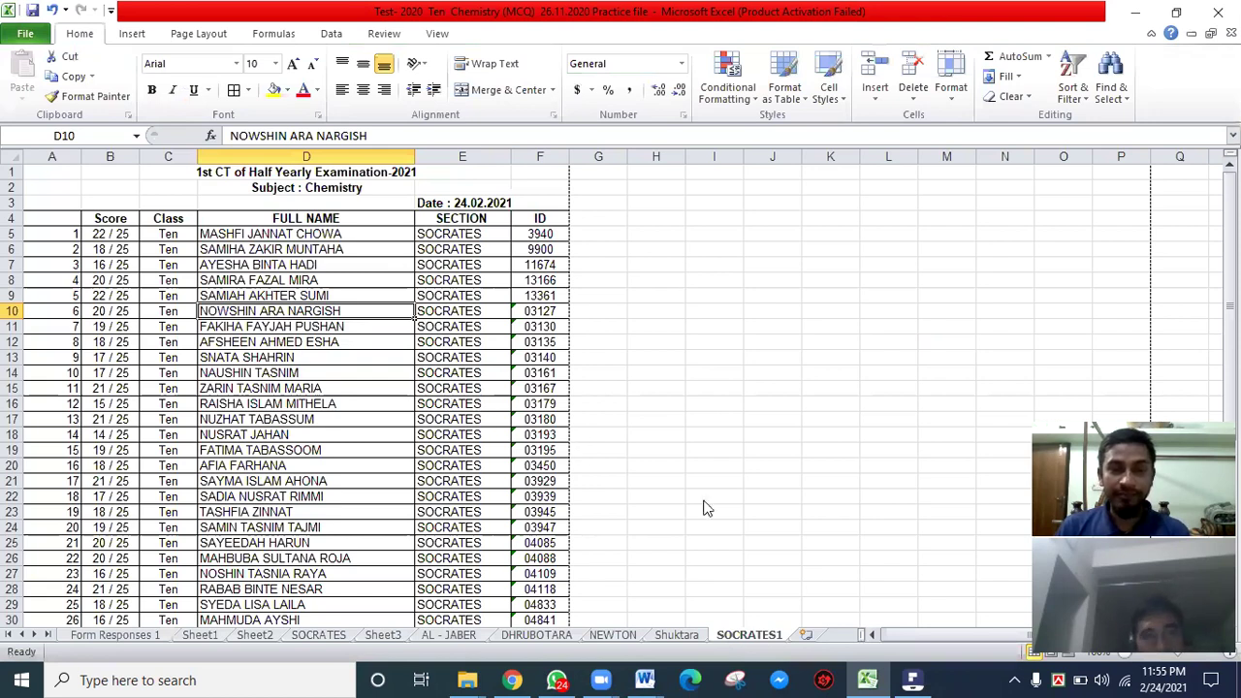
- Save the SOCRATES1 sheet's PDF output as "IX Socrates Chem" in the mmm folder
text(IX)
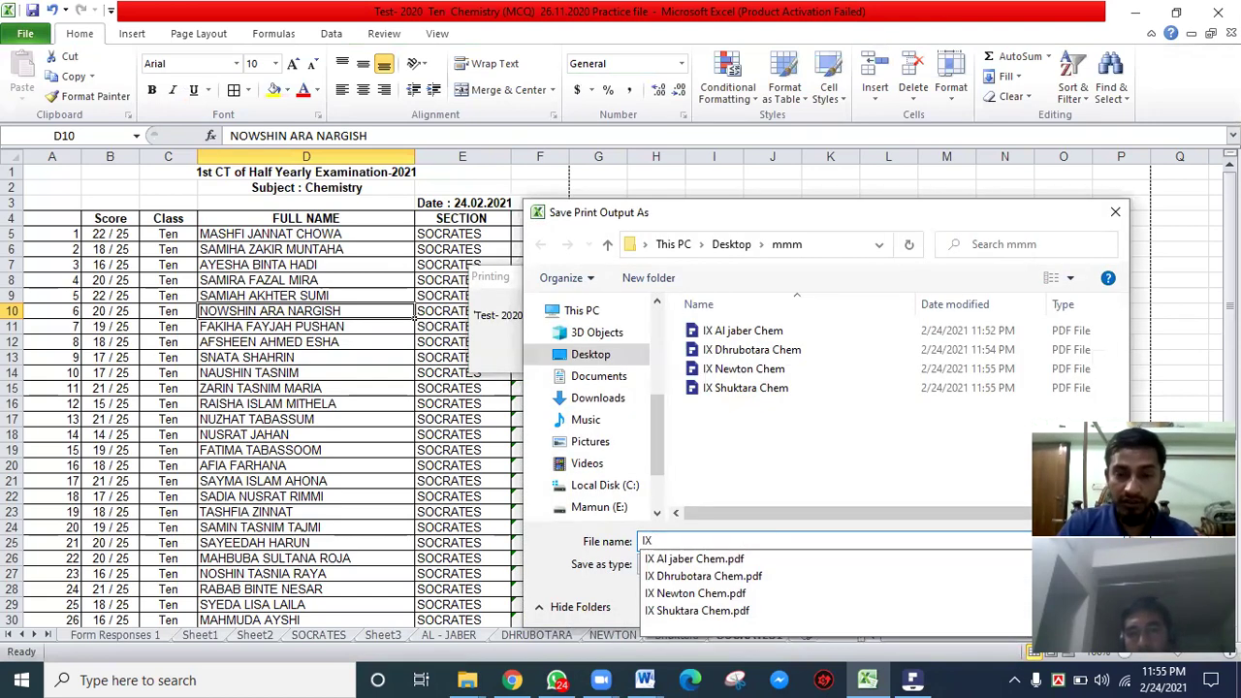
text( Socrates Chem)
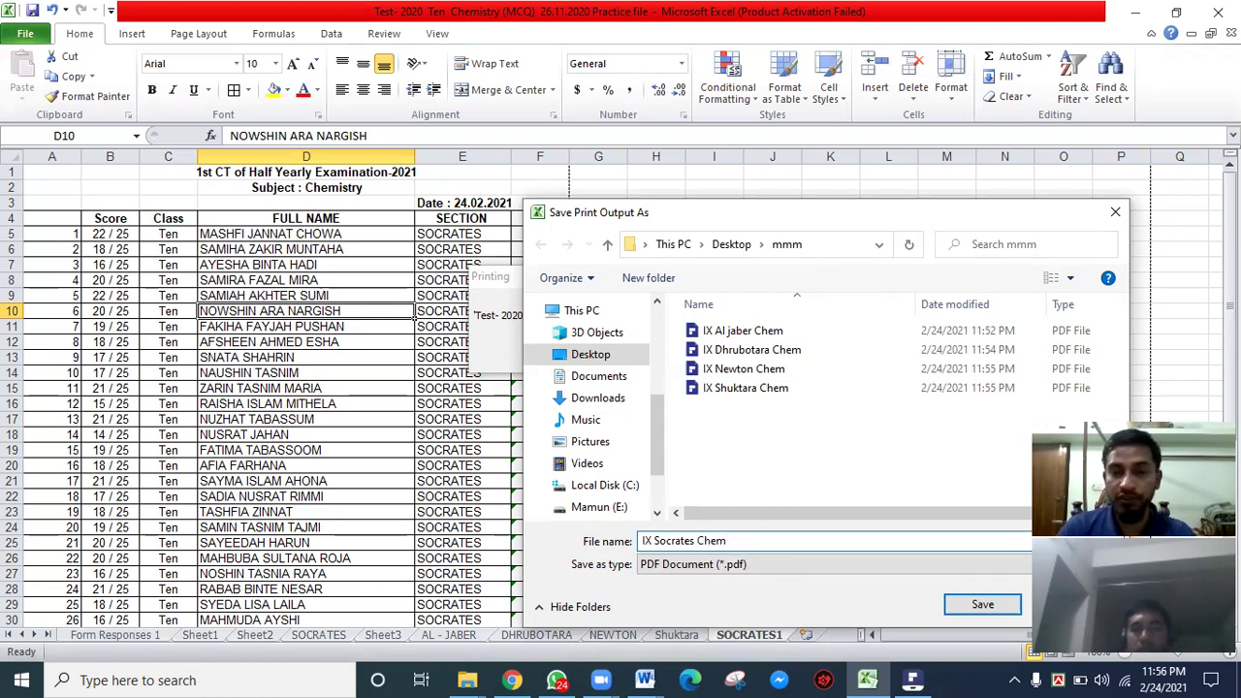
click(984, 603)
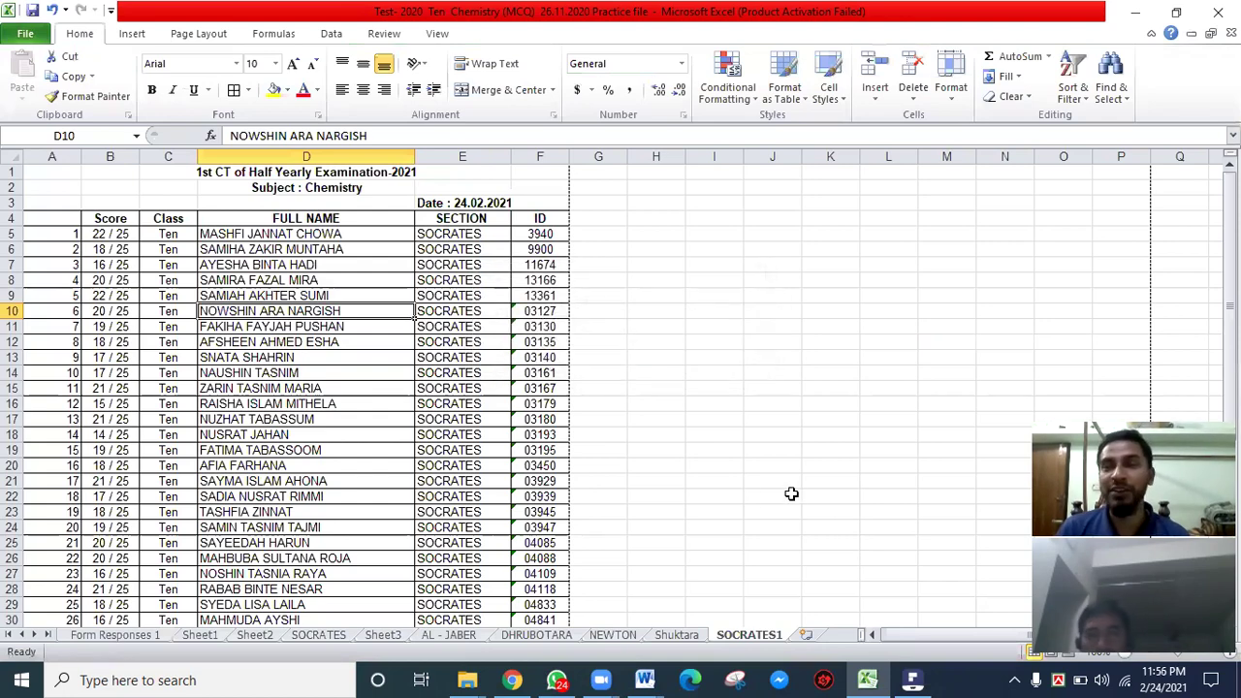
- Minimize the workbook and check the section PDFs stored in the mmm folder
click(1137, 12)
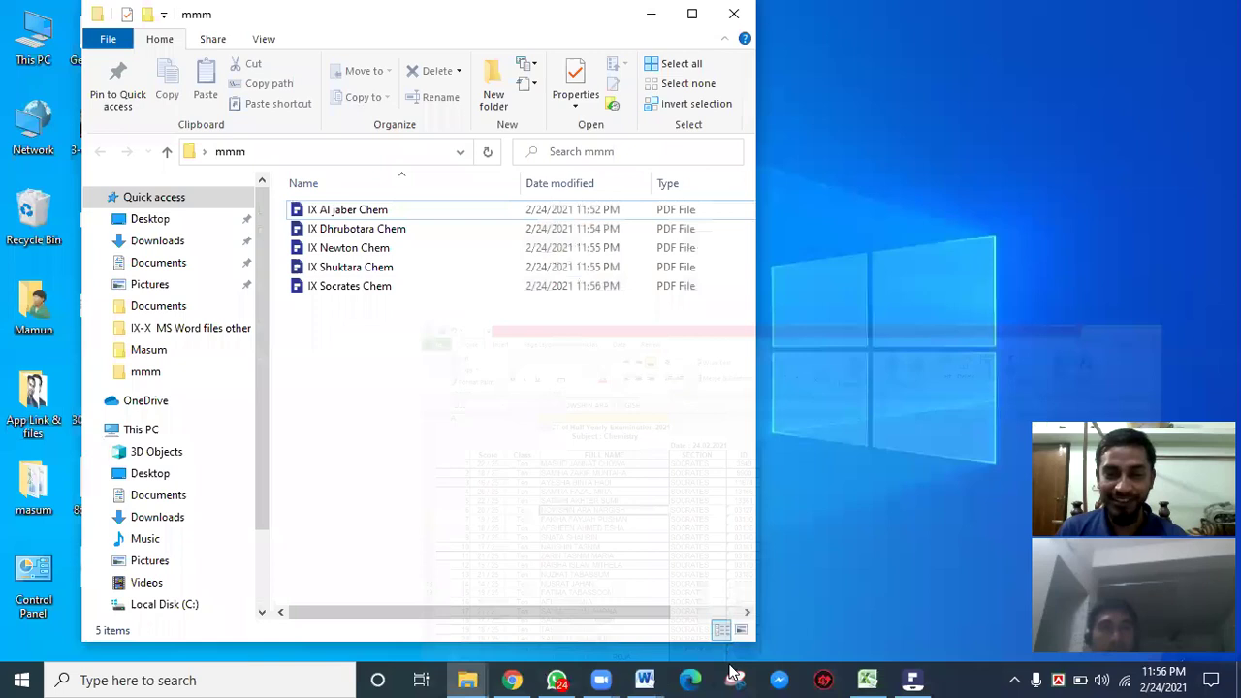
drag(351, 315, 357, 209)
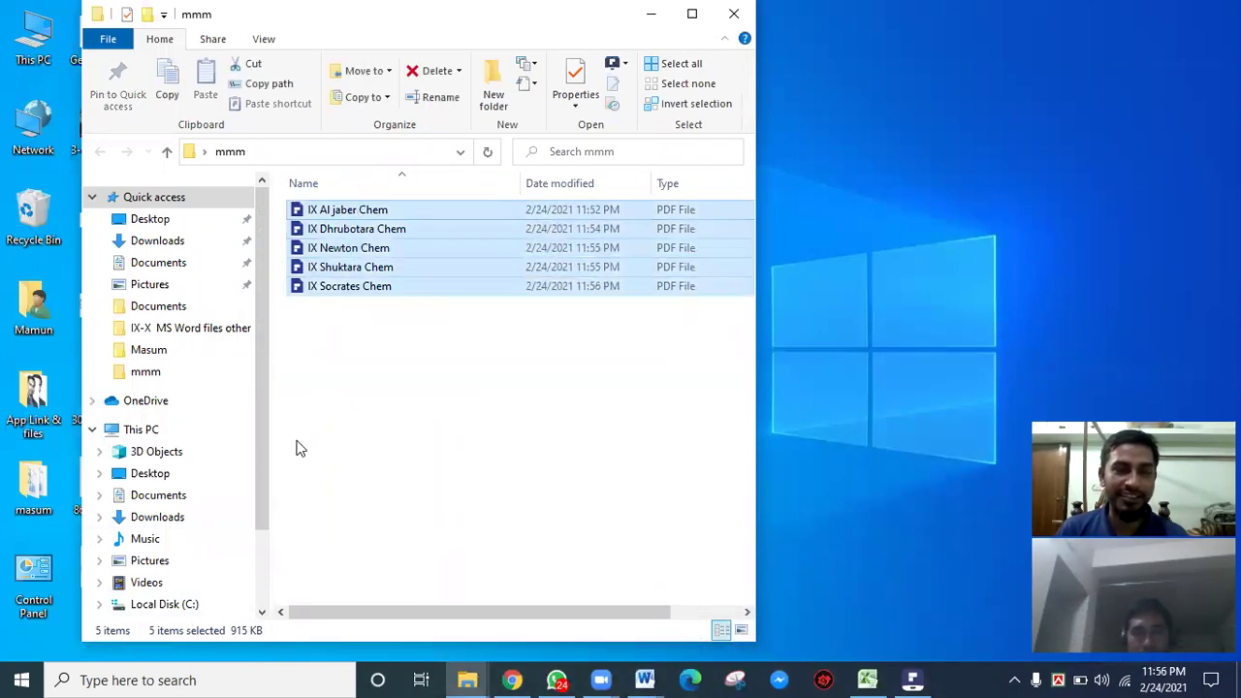
click(385, 397)
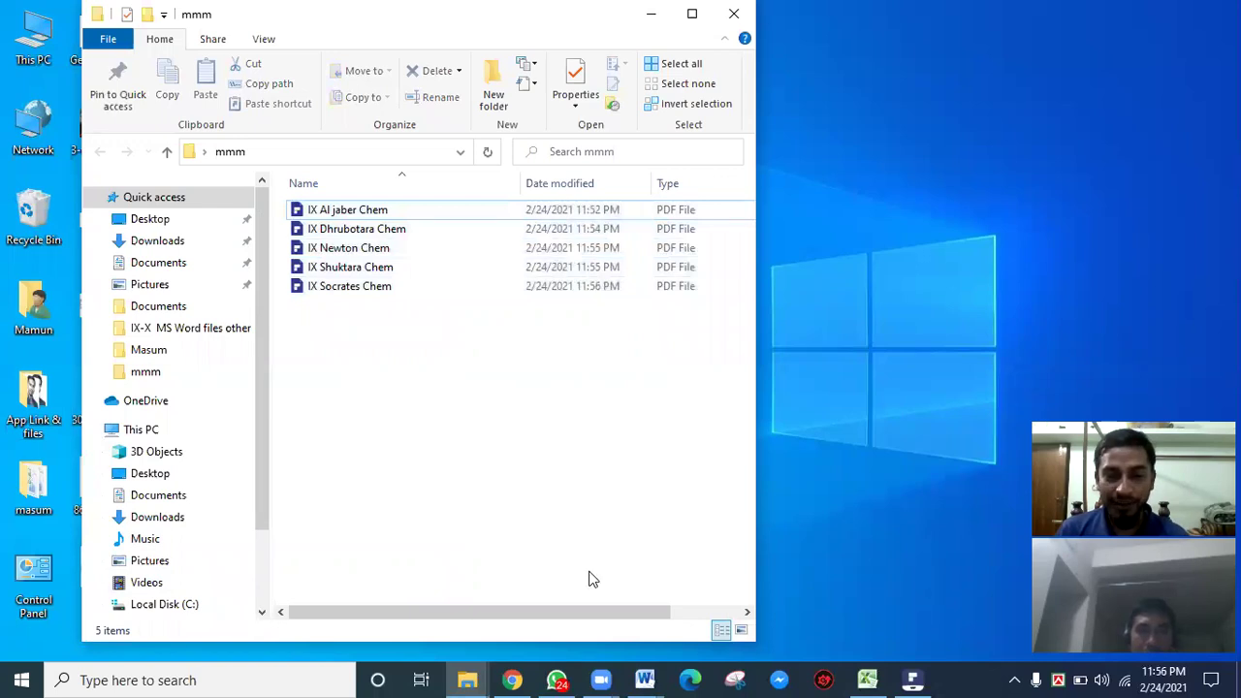
- Switch to the Word document, add "Submit to particular group" as item 9 of the numbered list, and save the document
mouse_move(645, 680)
click(753, 615)
click(846, 494)
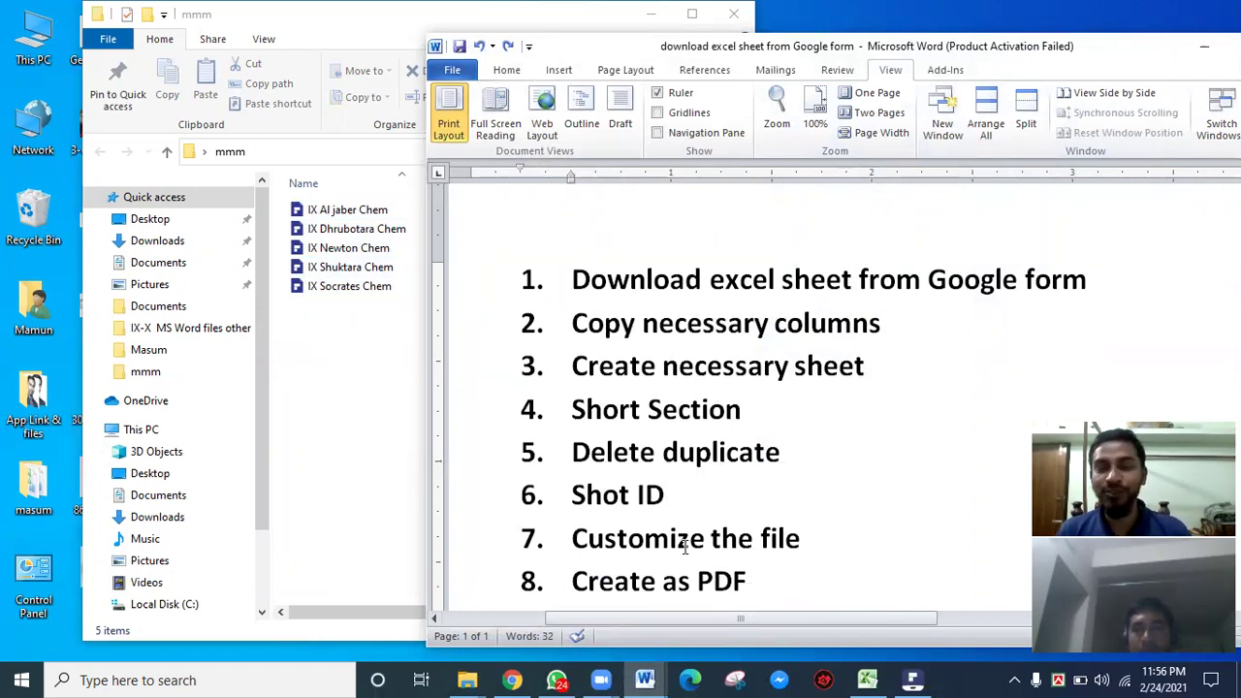
scroll(698, 542, down, 3)
click(713, 534)
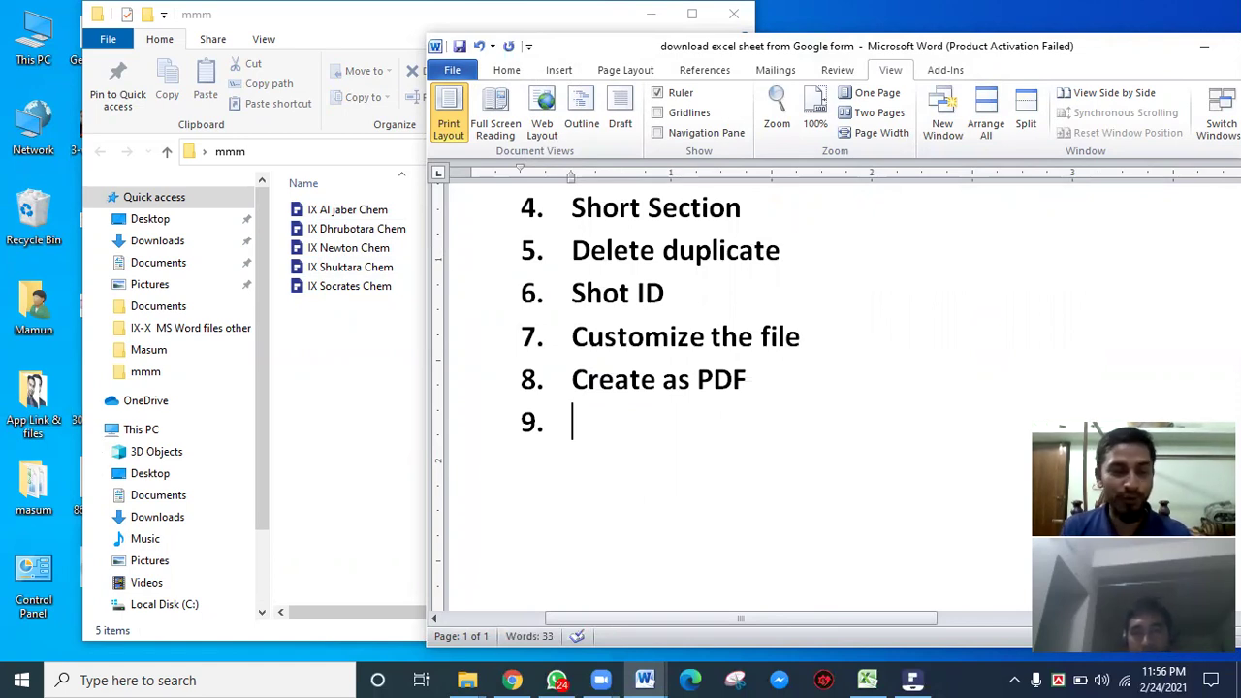
text(S)
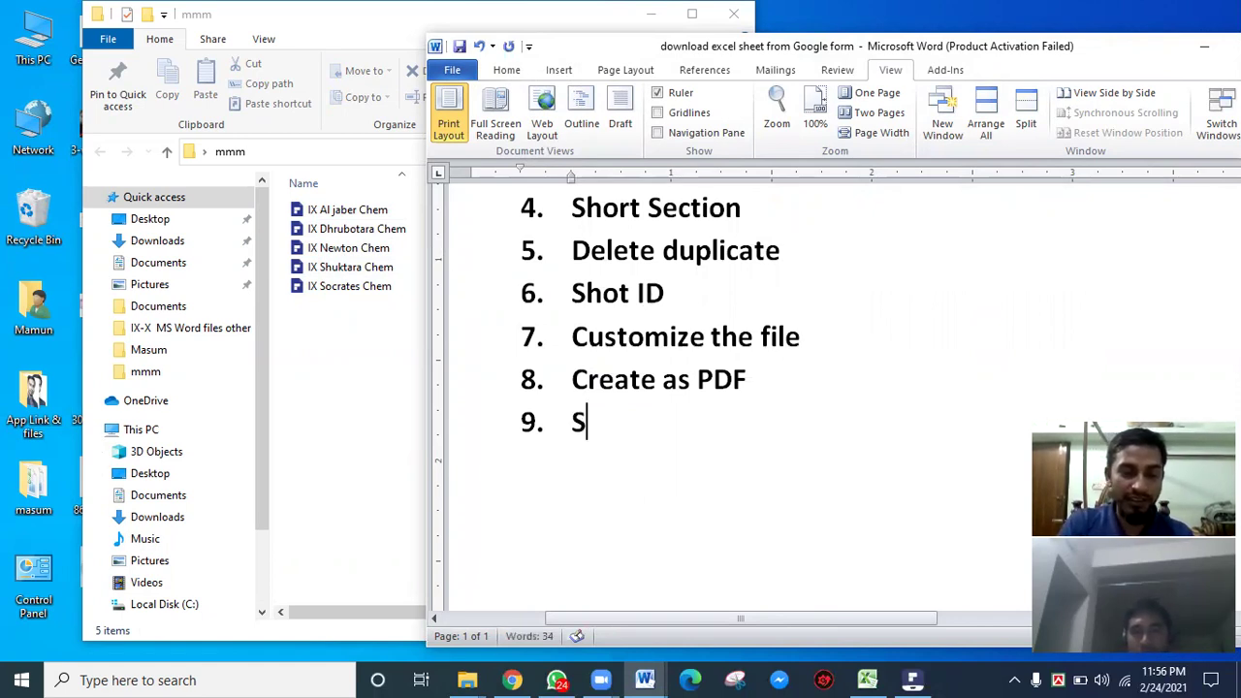
text(ubm)
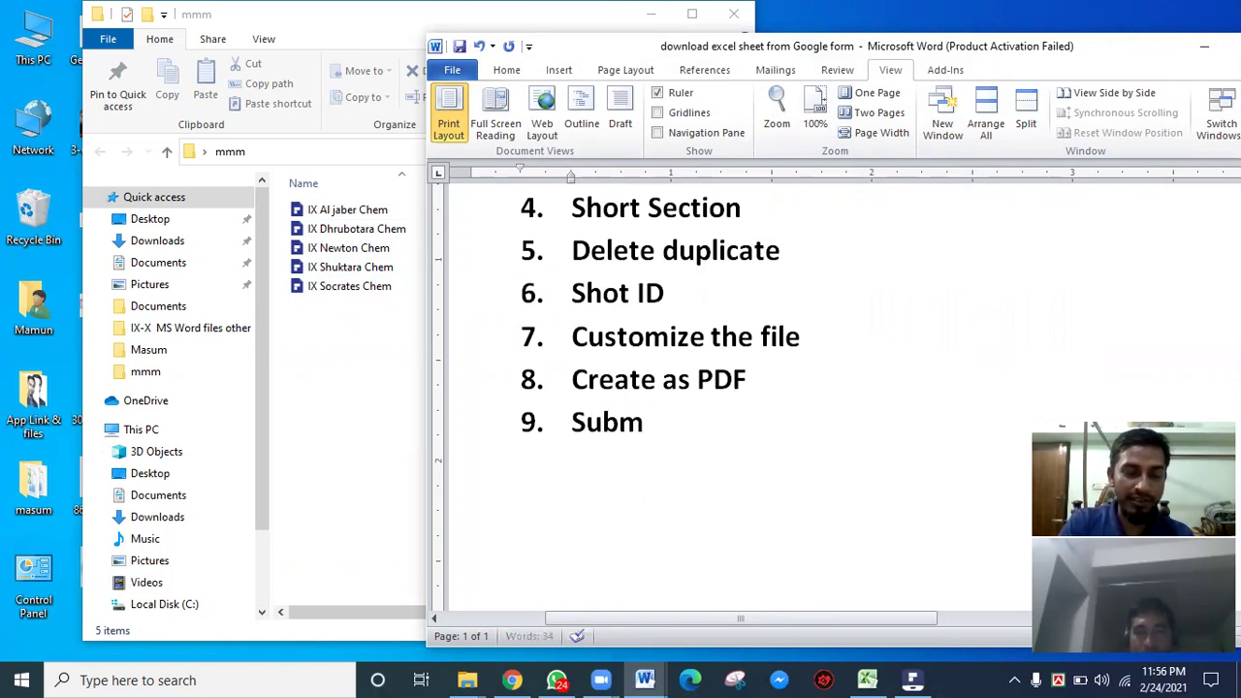
text(it to particular)
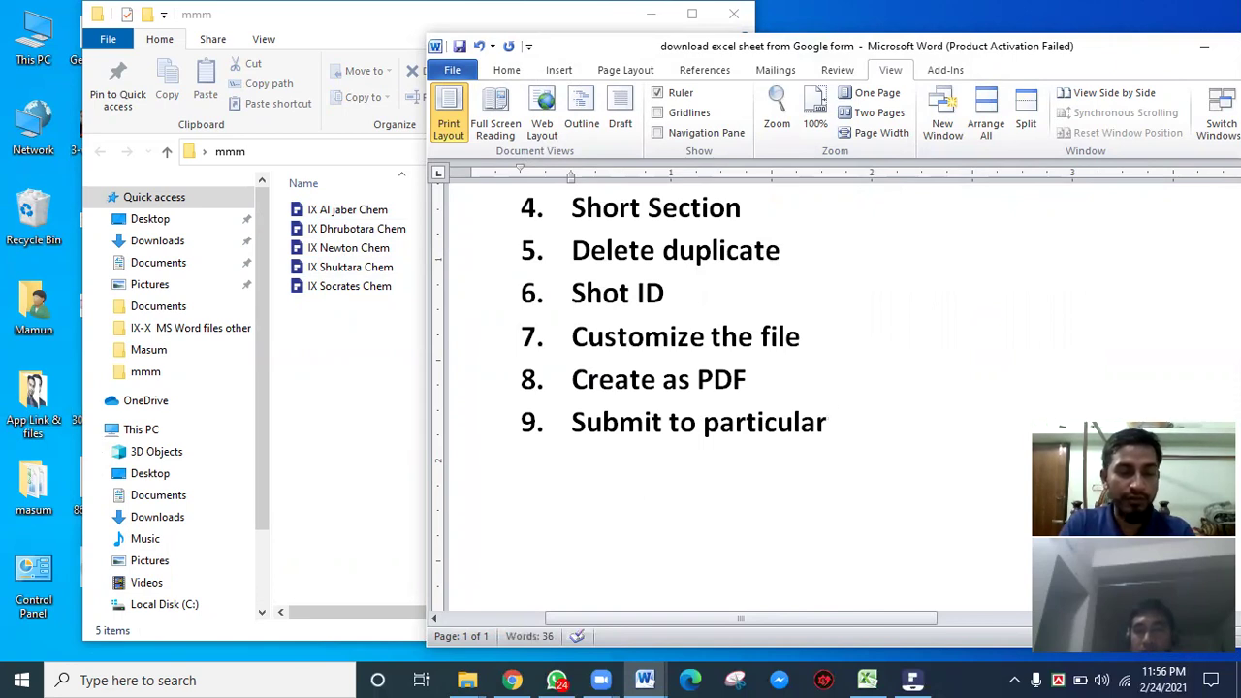
text(group)
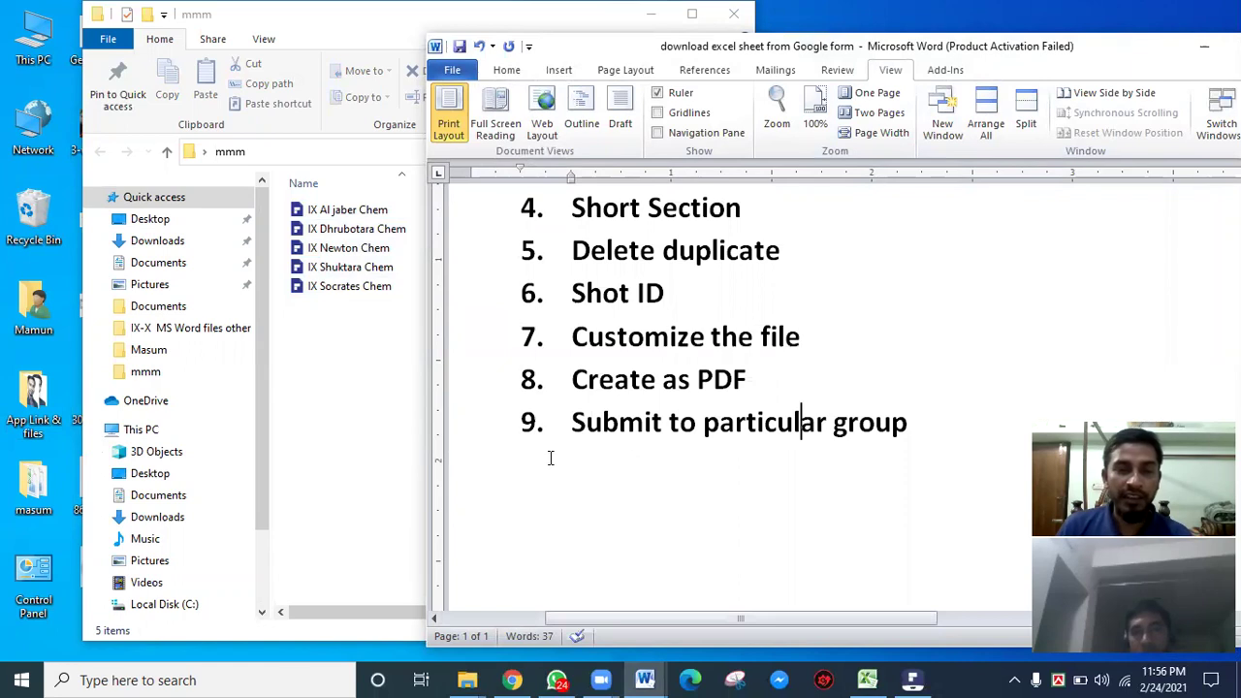
key(ctrl+s)
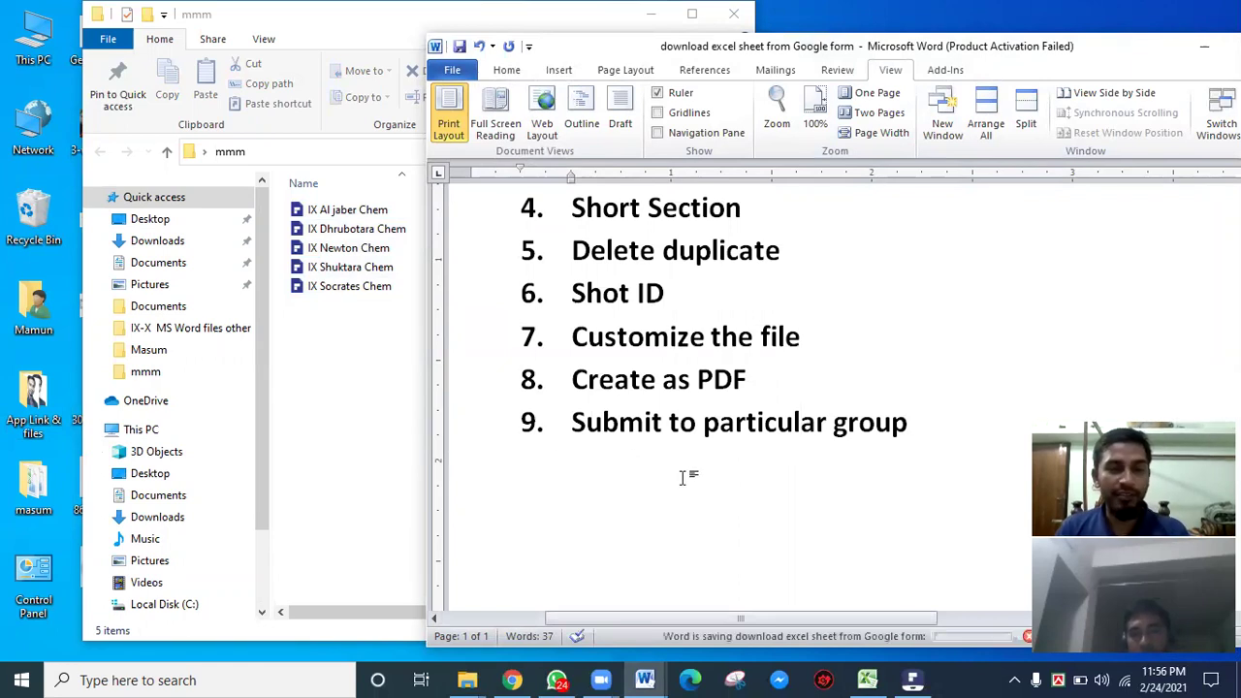
- Switch to WhatsApp and start attaching a document to the open chat
click(378, 453)
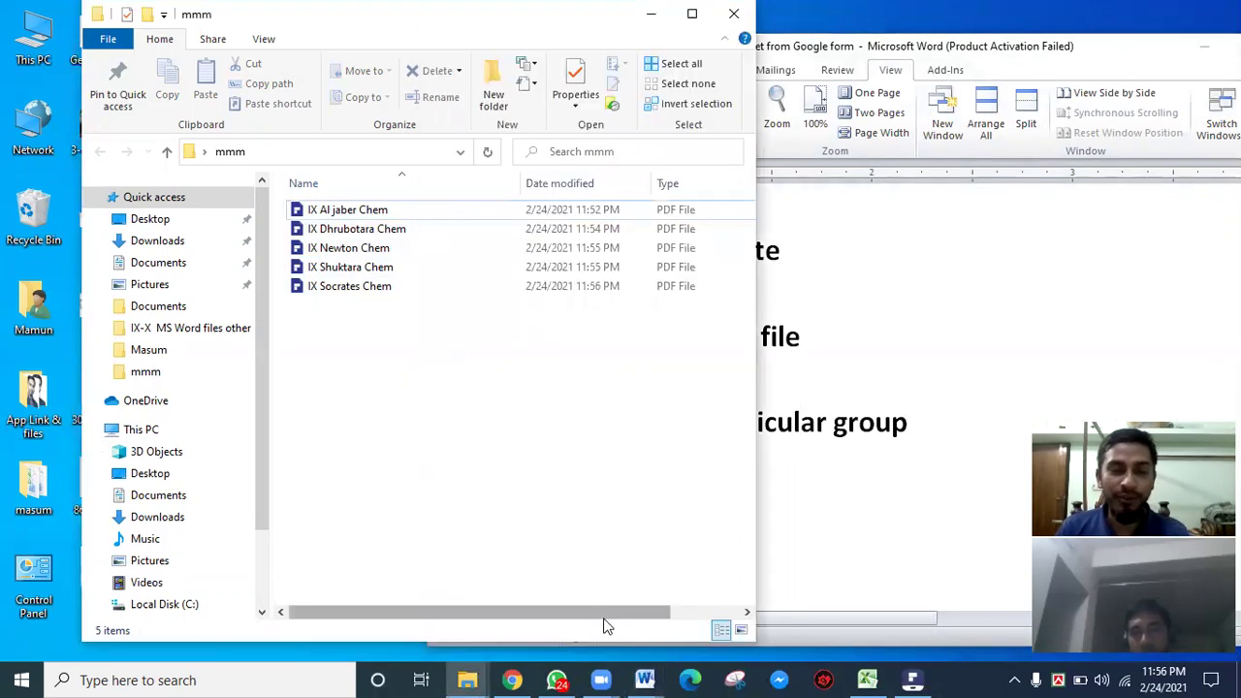
click(561, 678)
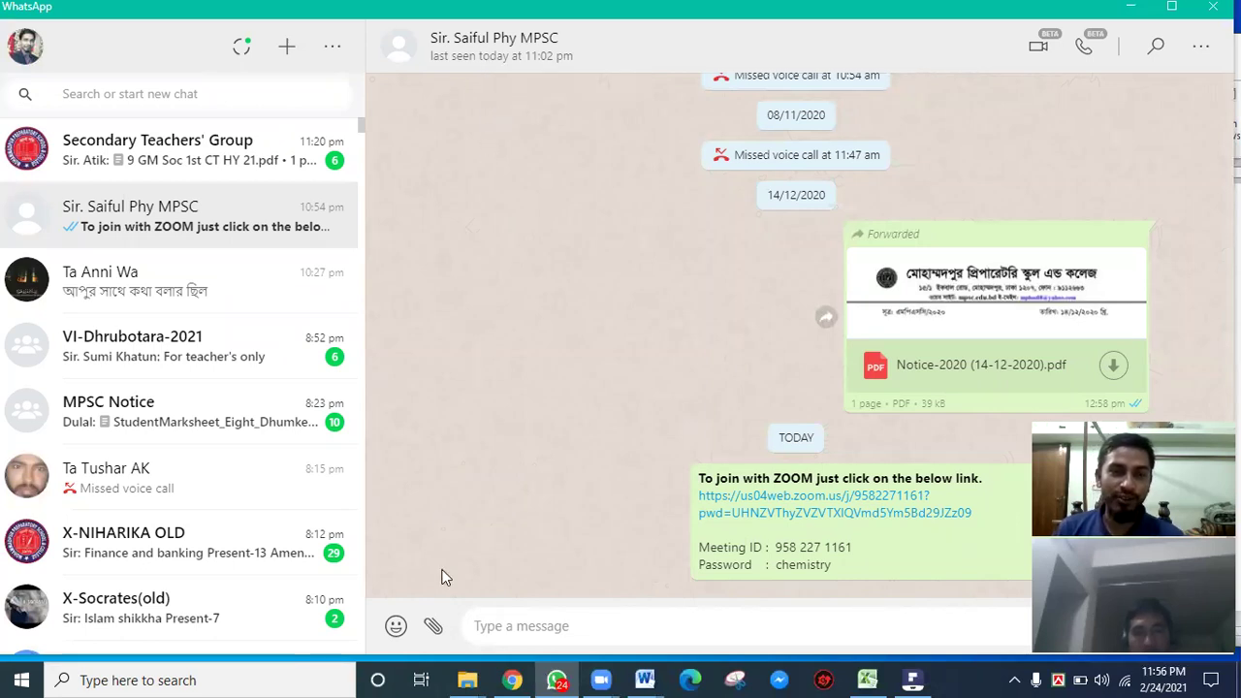
click(433, 627)
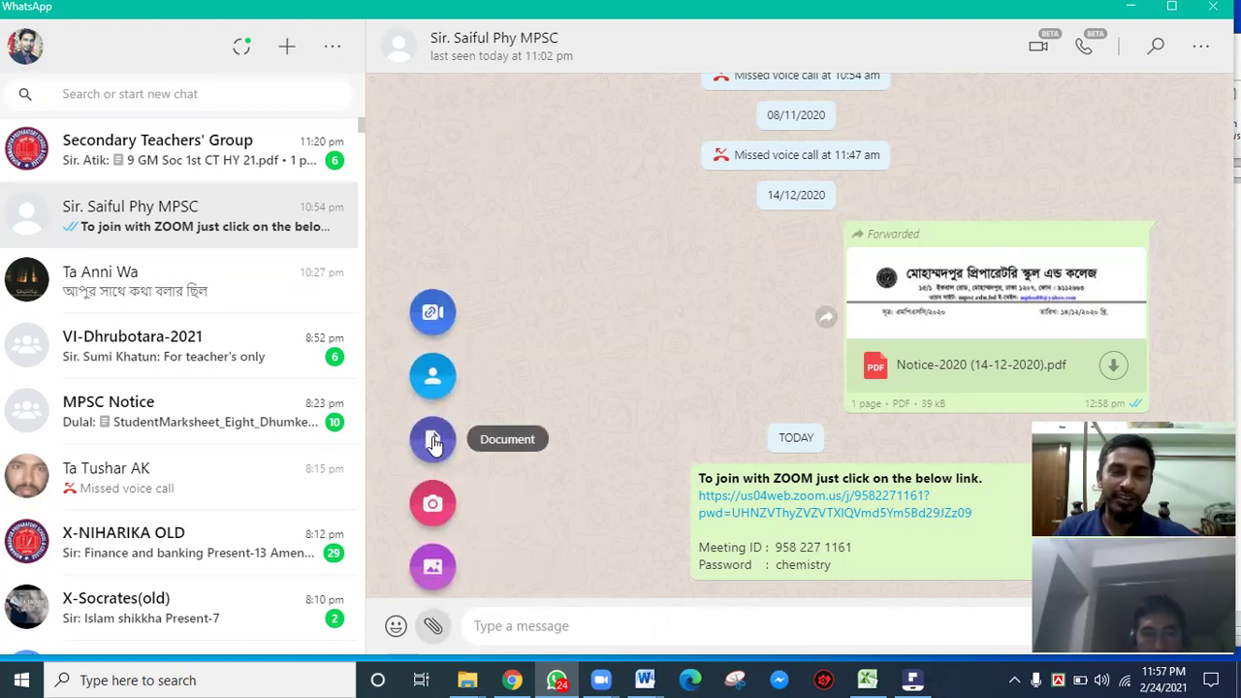
click(432, 440)
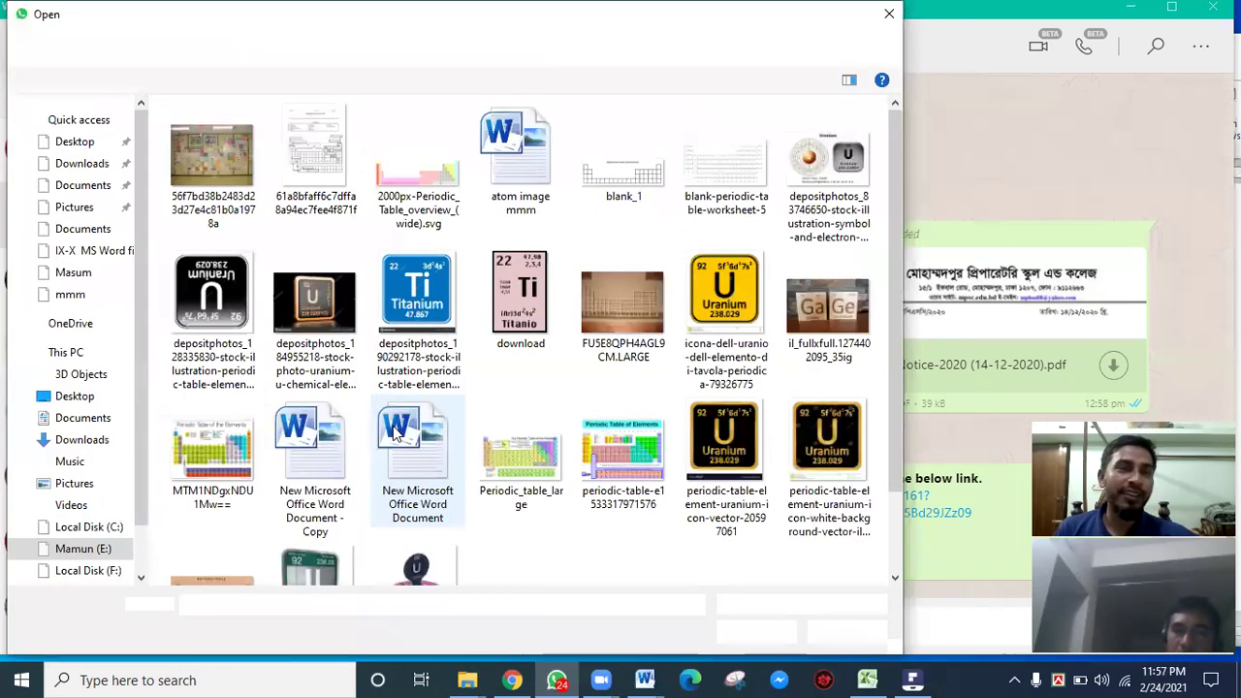
- Attach all five section PDFs, from Al jaber to Socrates, out of the mmm folder on the Desktop
click(72, 143)
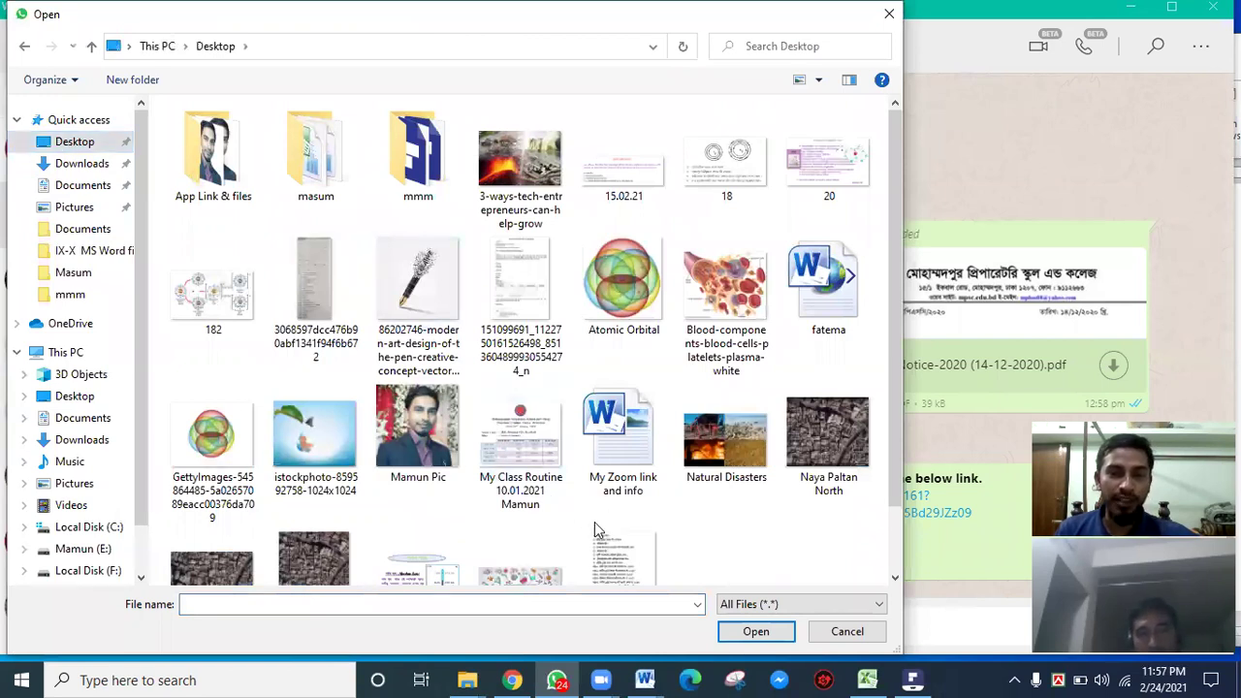
scroll(598, 529, down, 1)
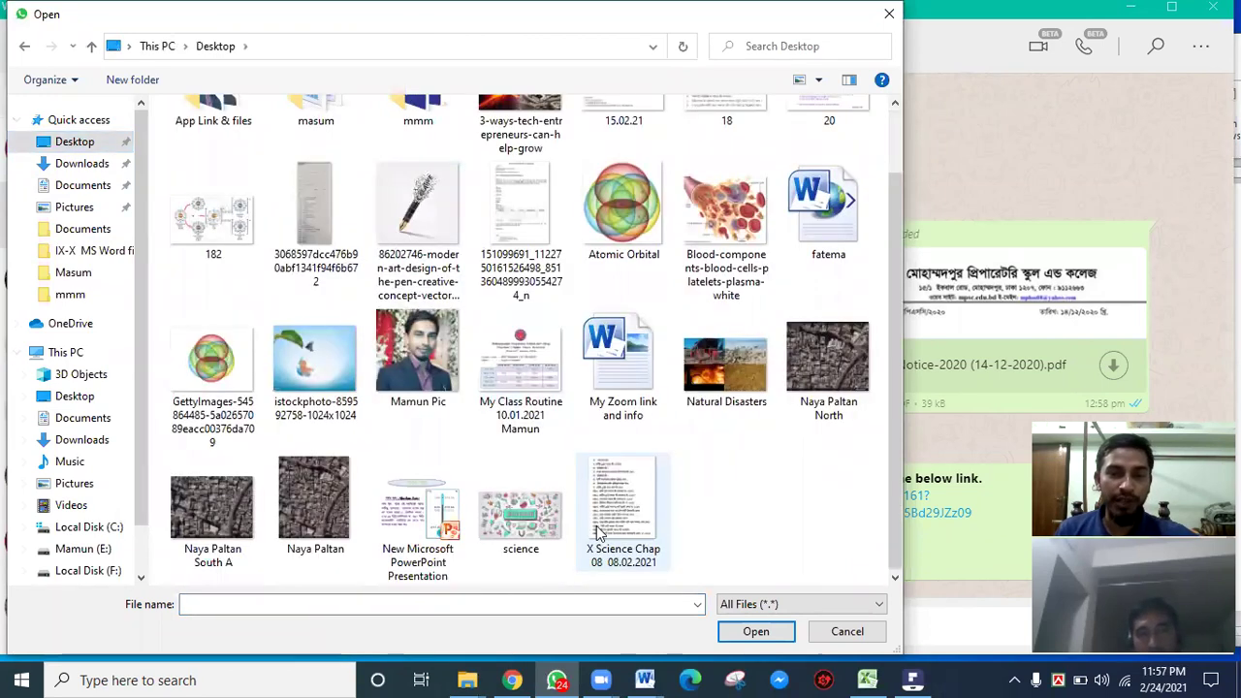
click(557, 291)
scroll(546, 383, up, 1)
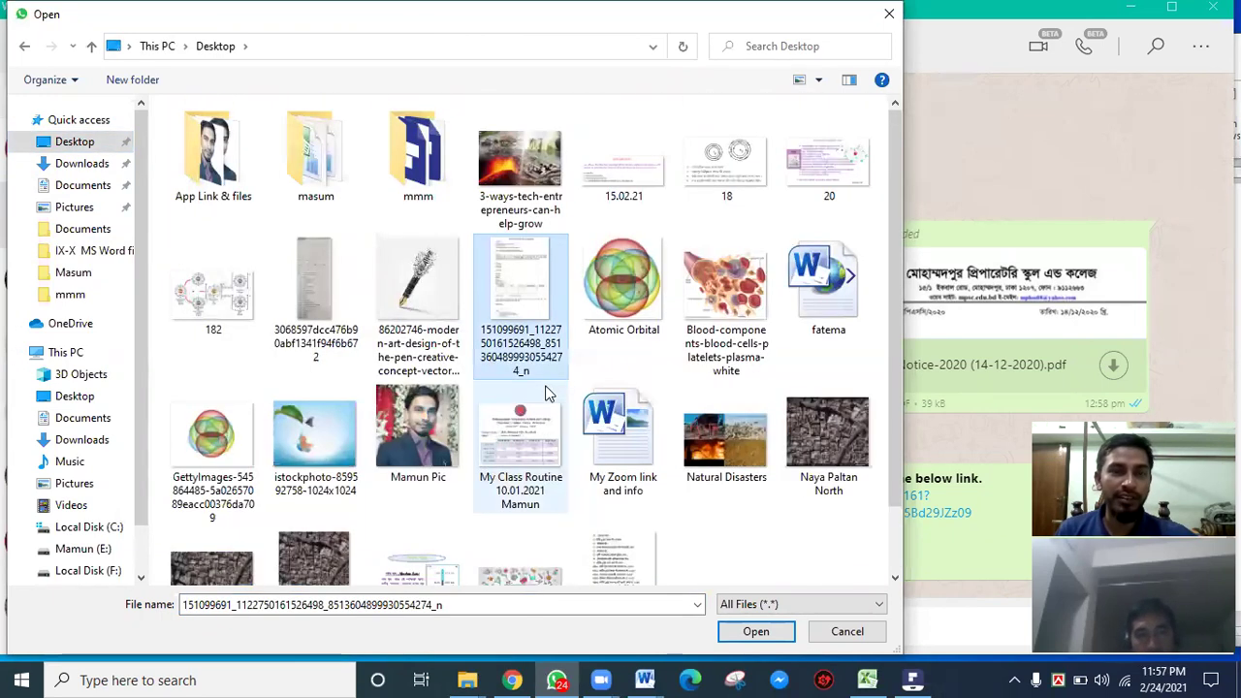
double_click(417, 167)
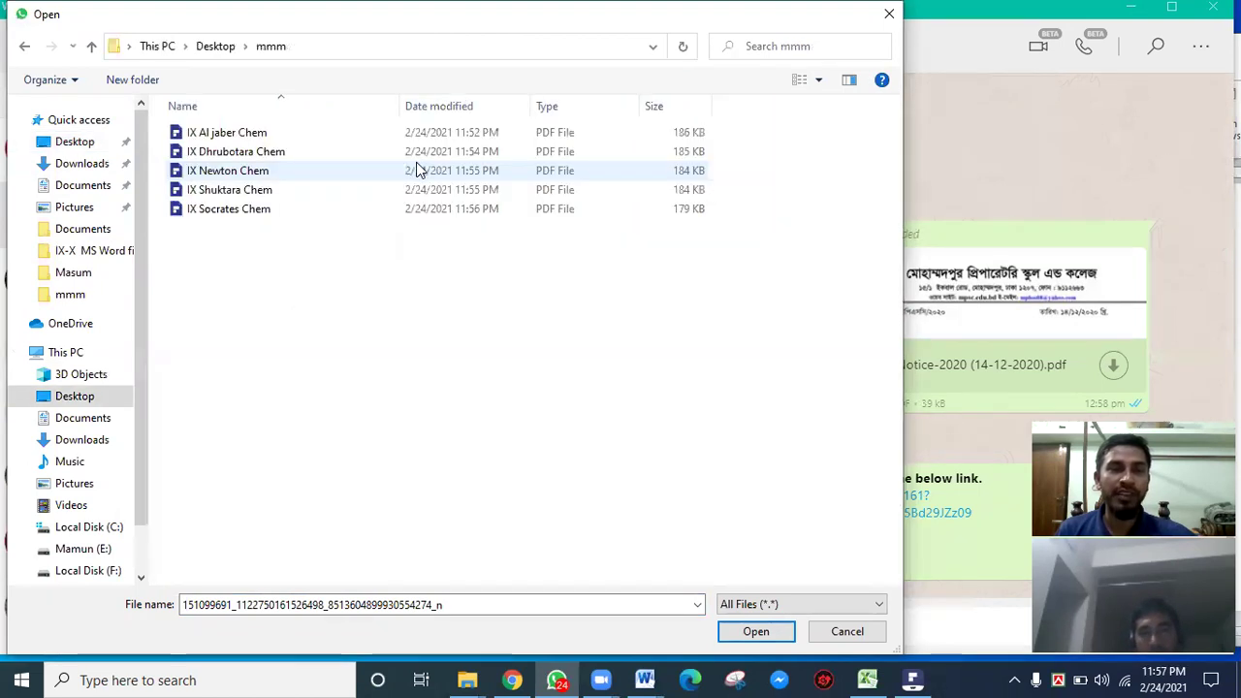
drag(215, 246, 217, 123)
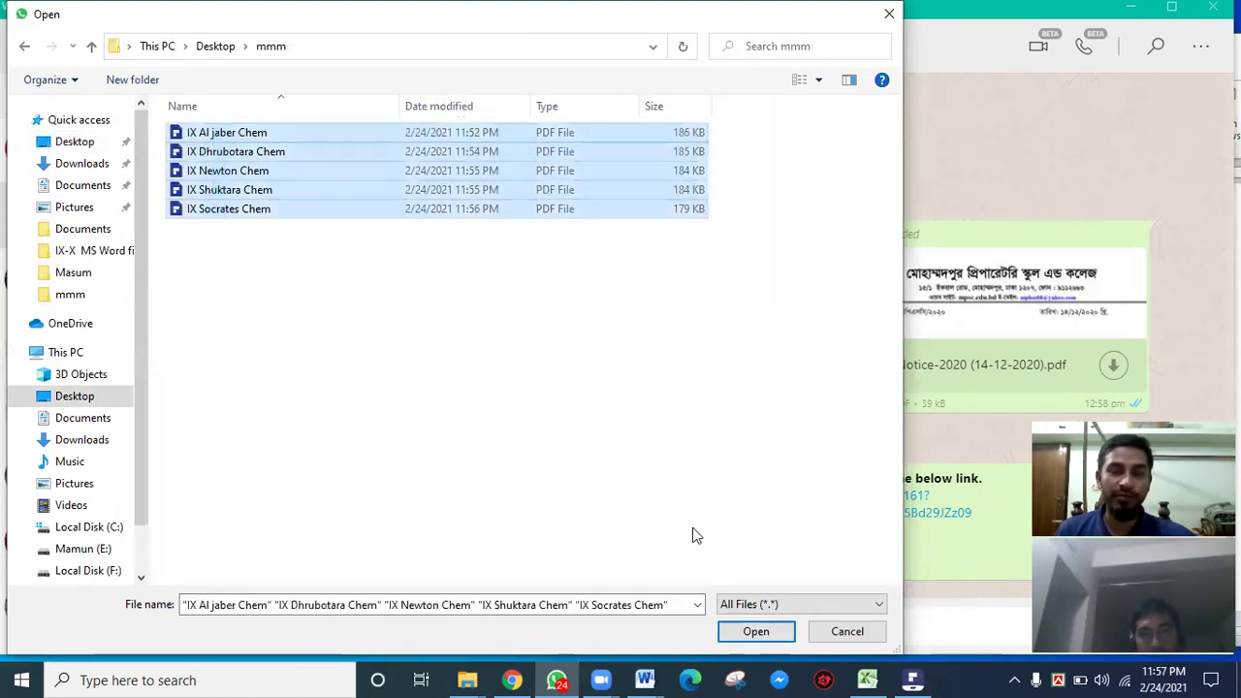
click(751, 634)
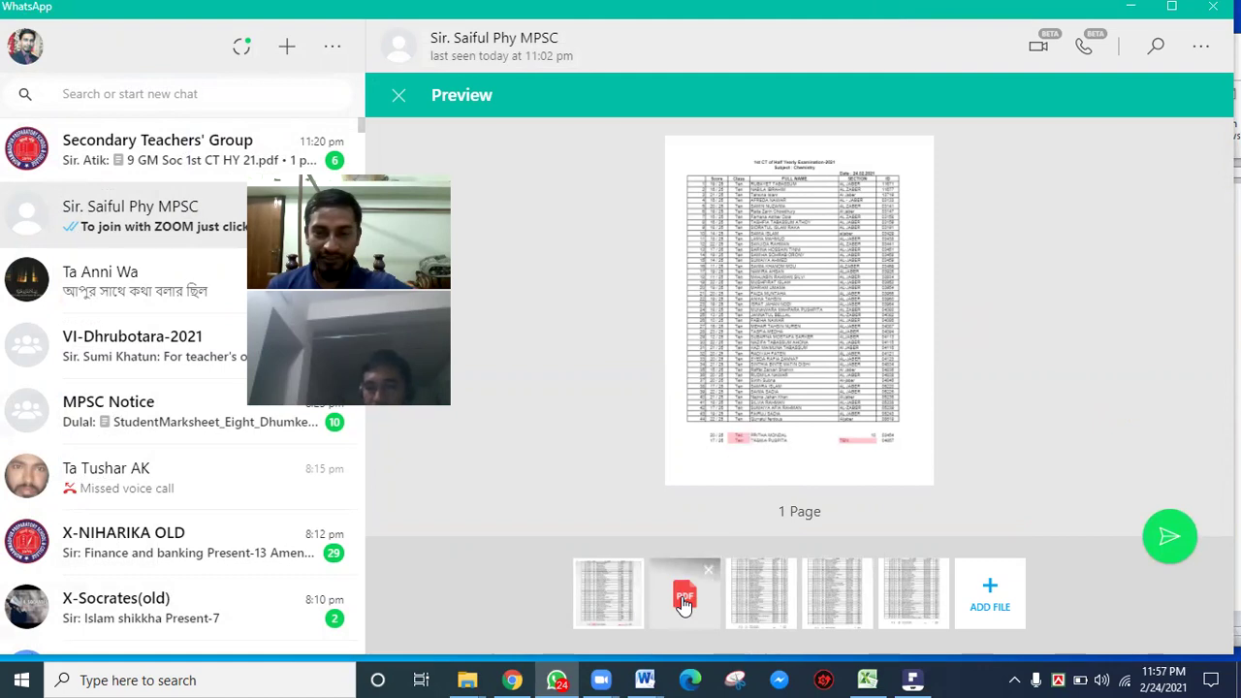
- Close the IX Al jaber Chem PDF open in PDFelement and send the attached section PDFs to the WhatsApp chat
click(912, 680)
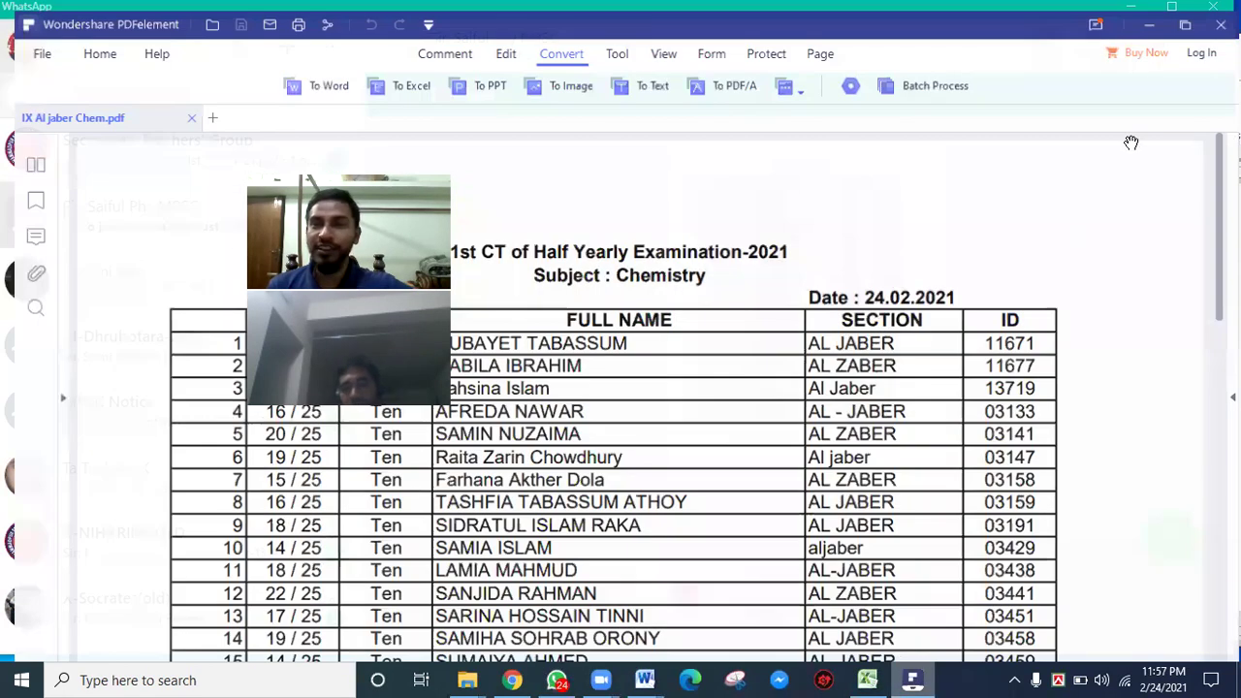
key(alt+Tab)
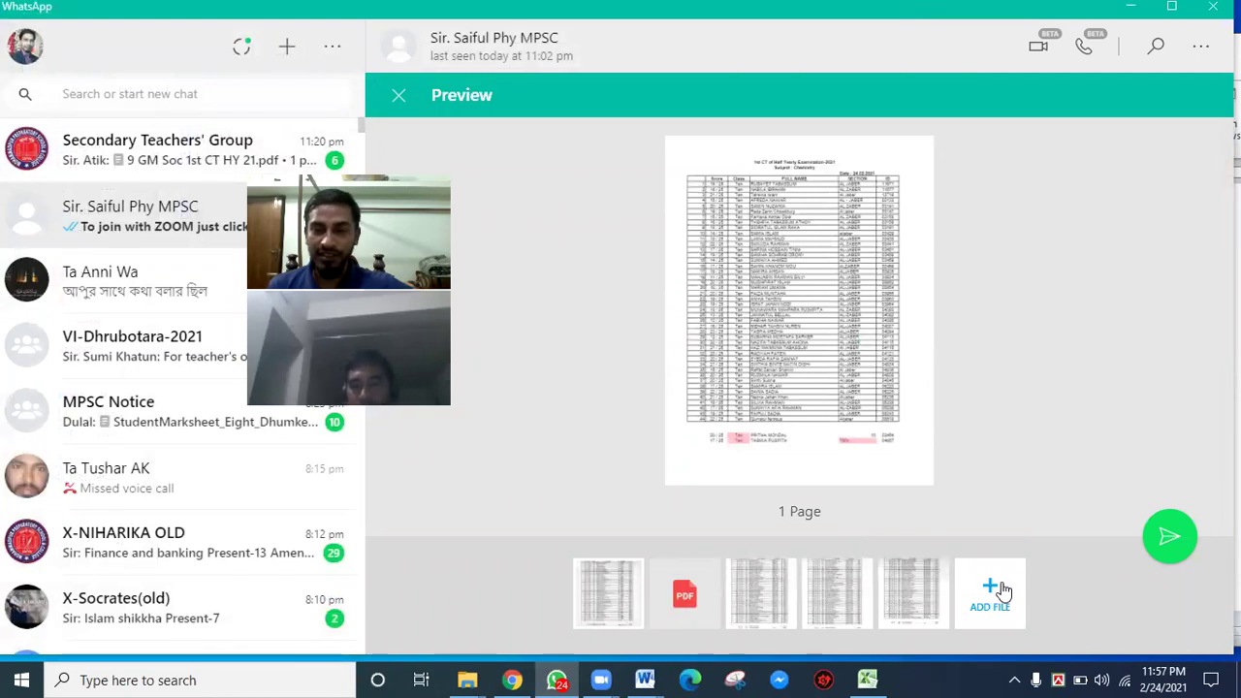
click(1173, 541)
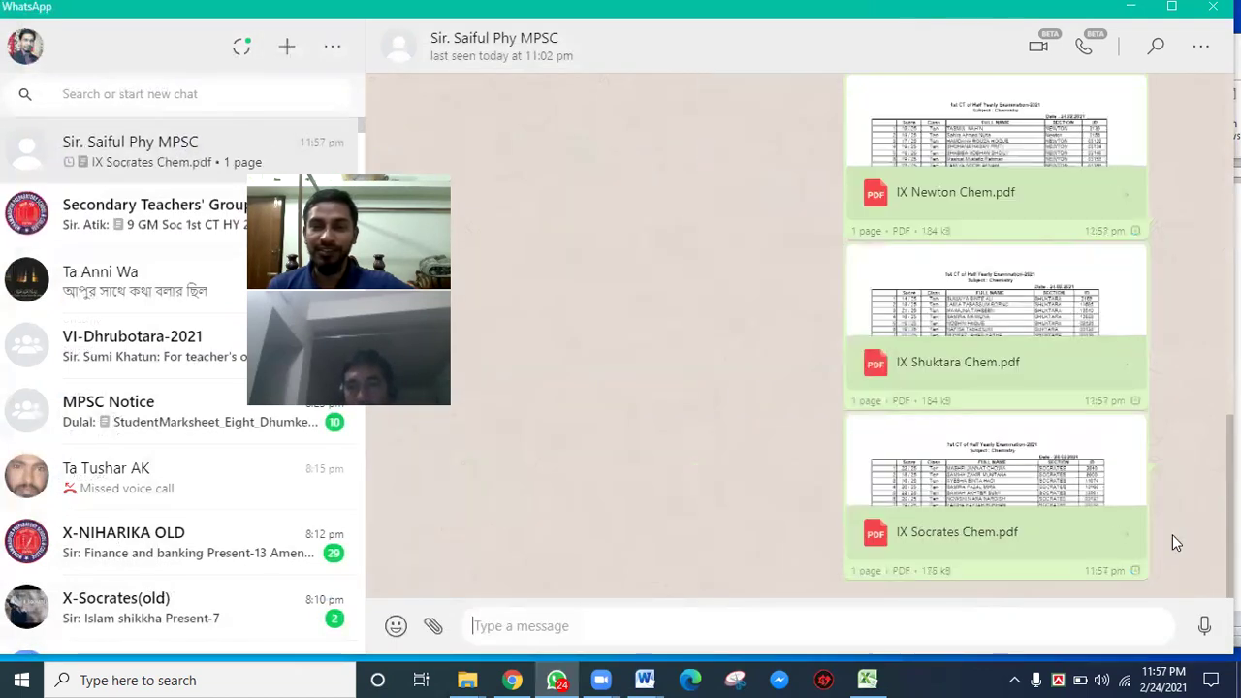
scroll(1018, 451, up, 4)
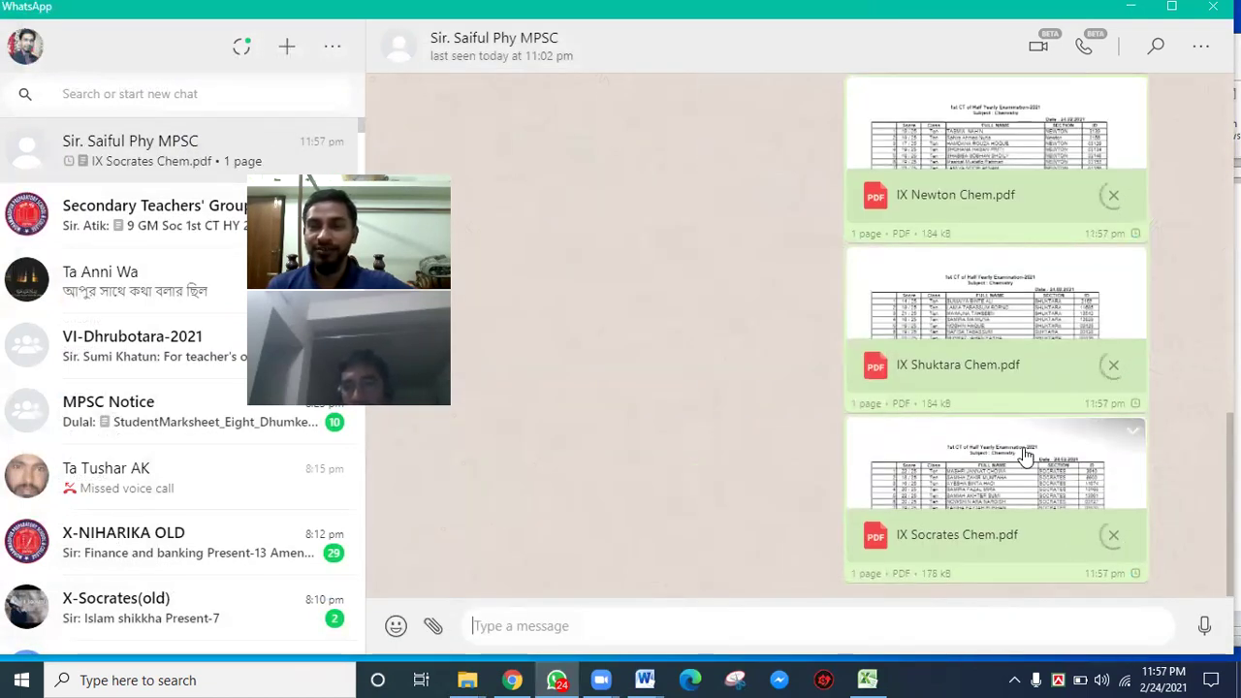